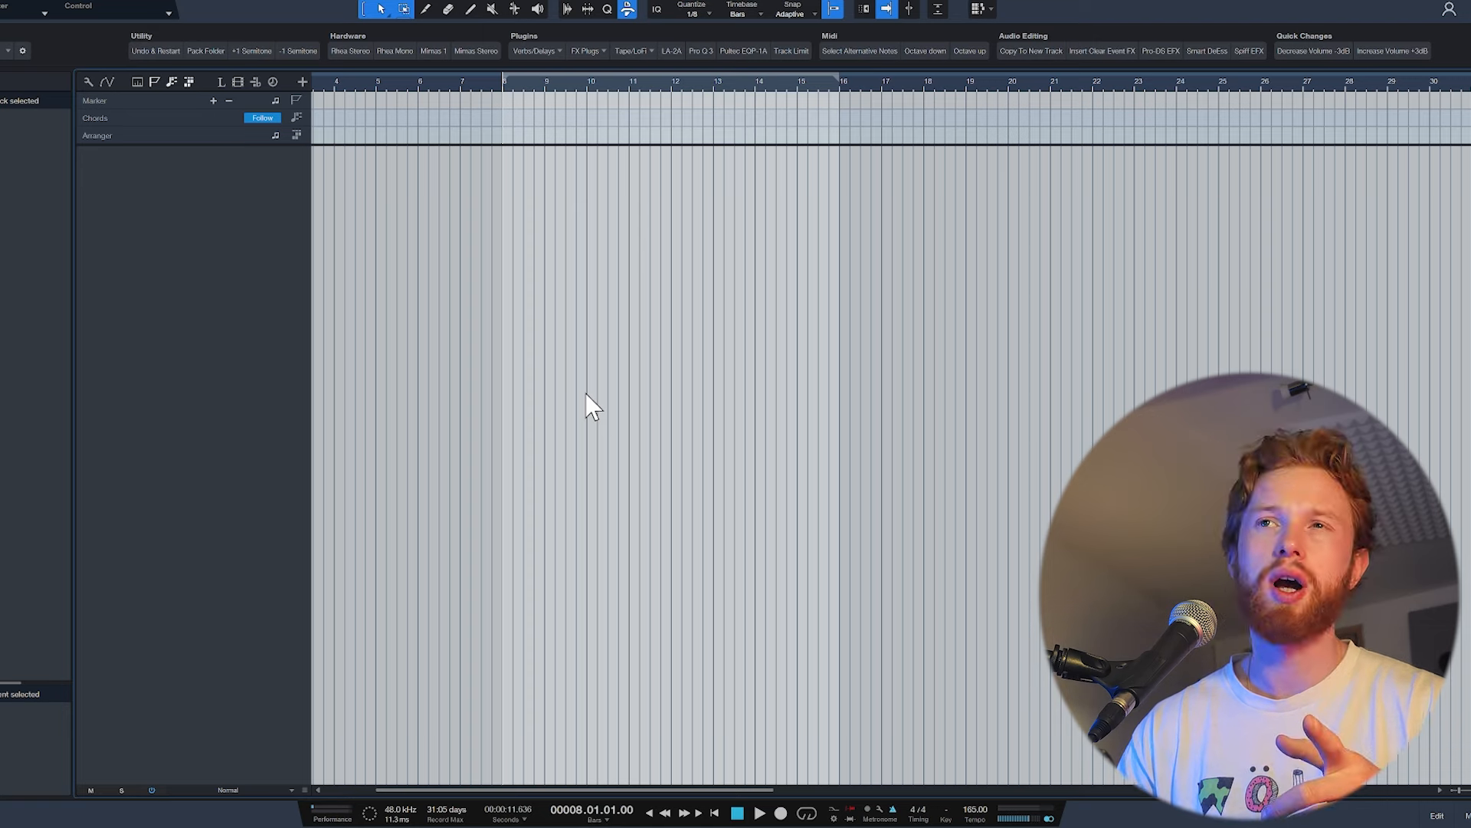
Step: Check the bus channels in the mixing console and return to the arrangement
{"action": "key", "text": "F3"}
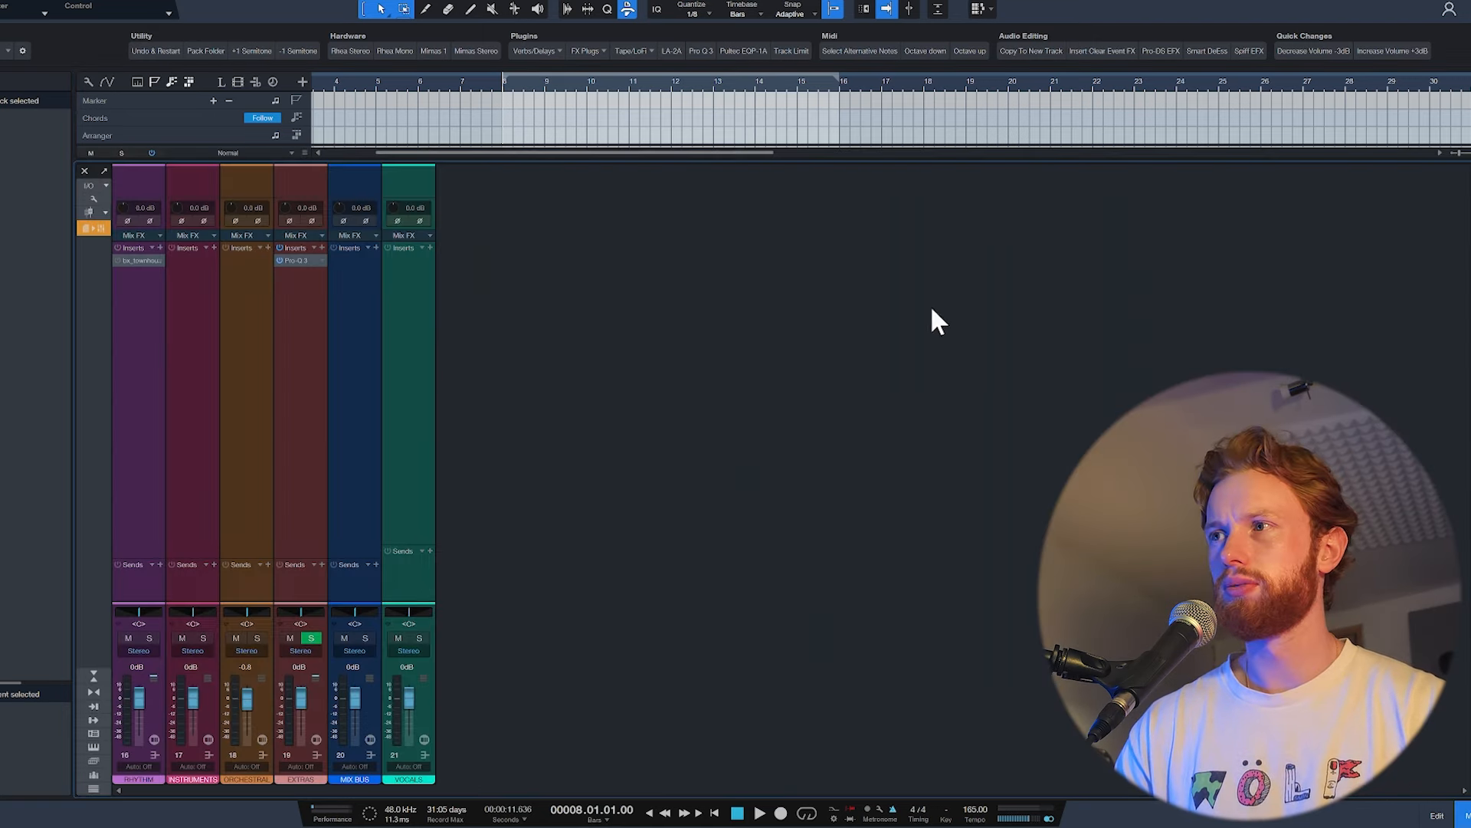
{"action": "key", "text": "F3"}
{"action": "key", "text": "F5"}
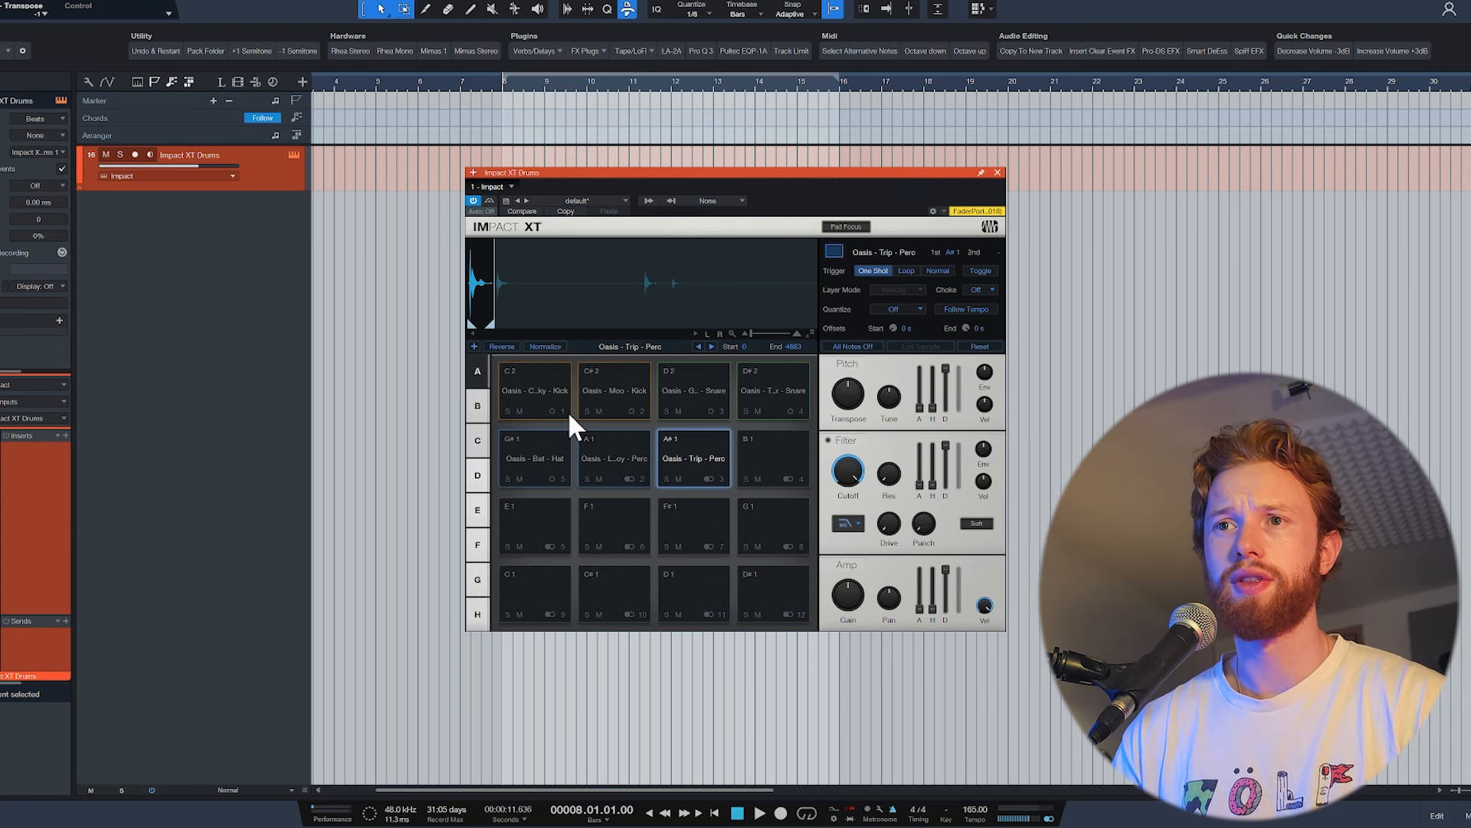
Step: Audition the Oasis kick, snare, hat and perc samples on the Impact XT pads, then close the instrument
{"action": "left_click", "coordinate": [546, 394]}
{"action": "left_click", "coordinate": [604, 393]}
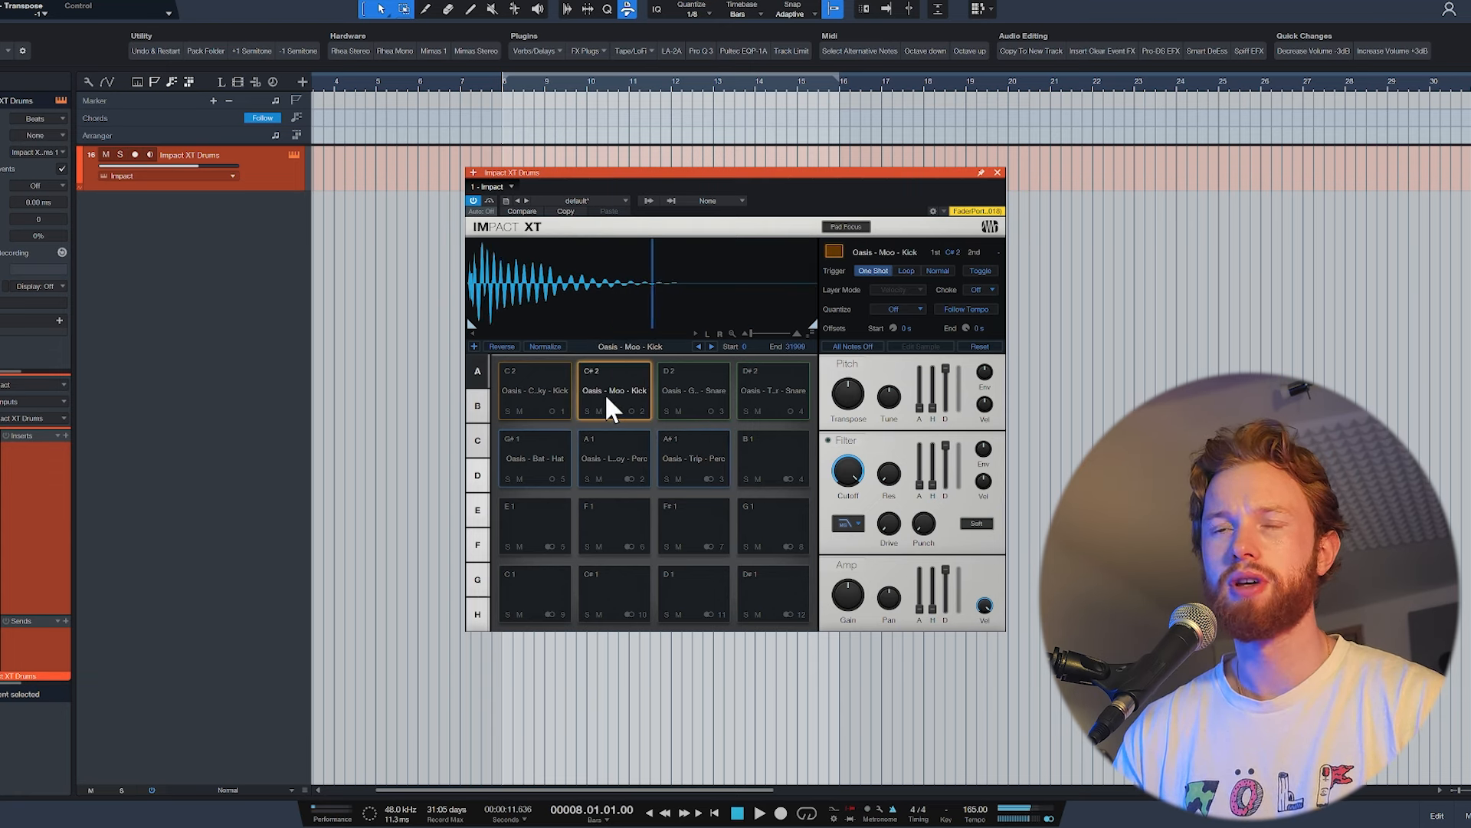
{"action": "left_click", "coordinate": [690, 394]}
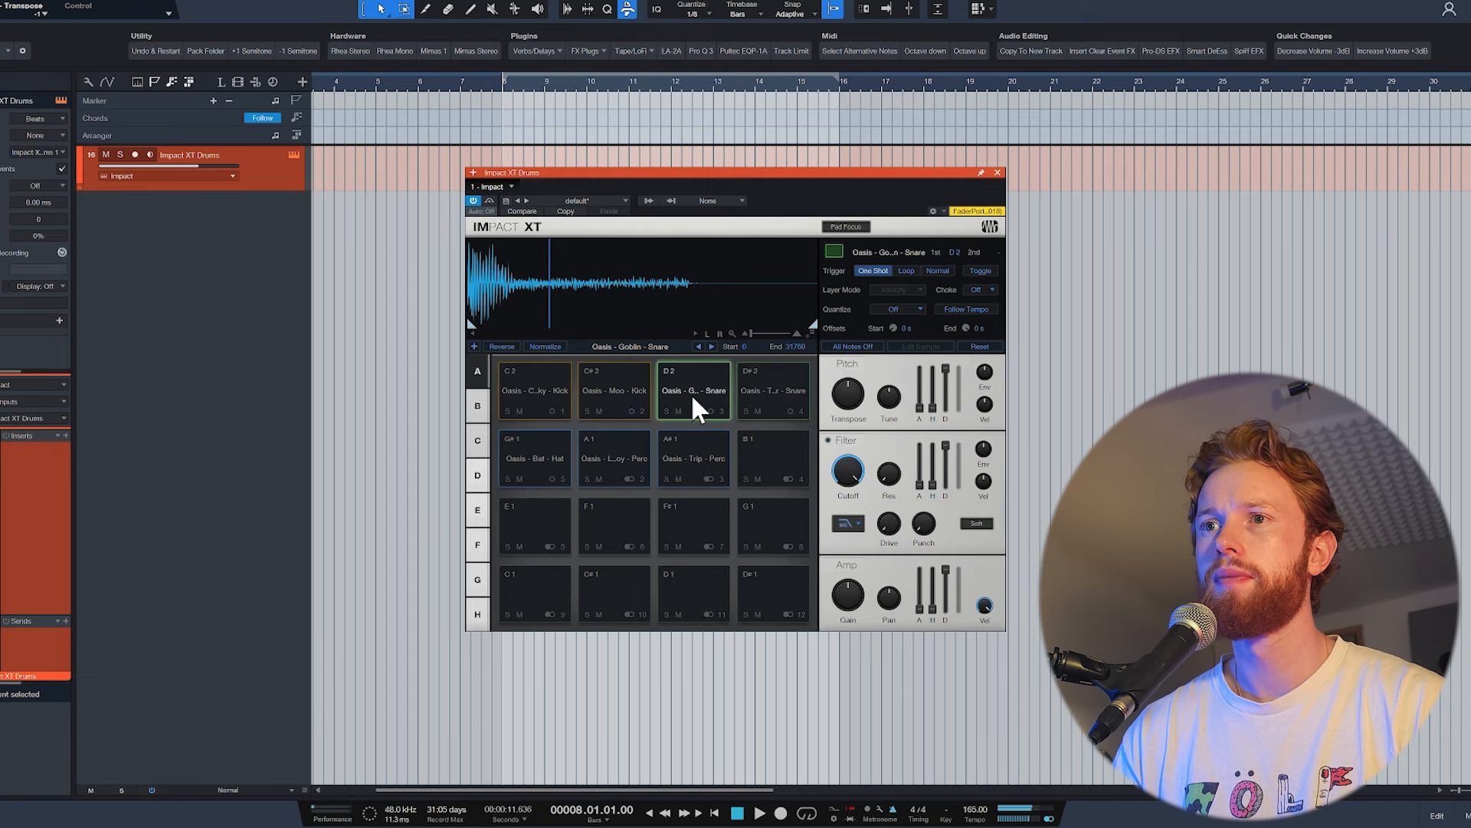
{"action": "left_click", "coordinate": [789, 398]}
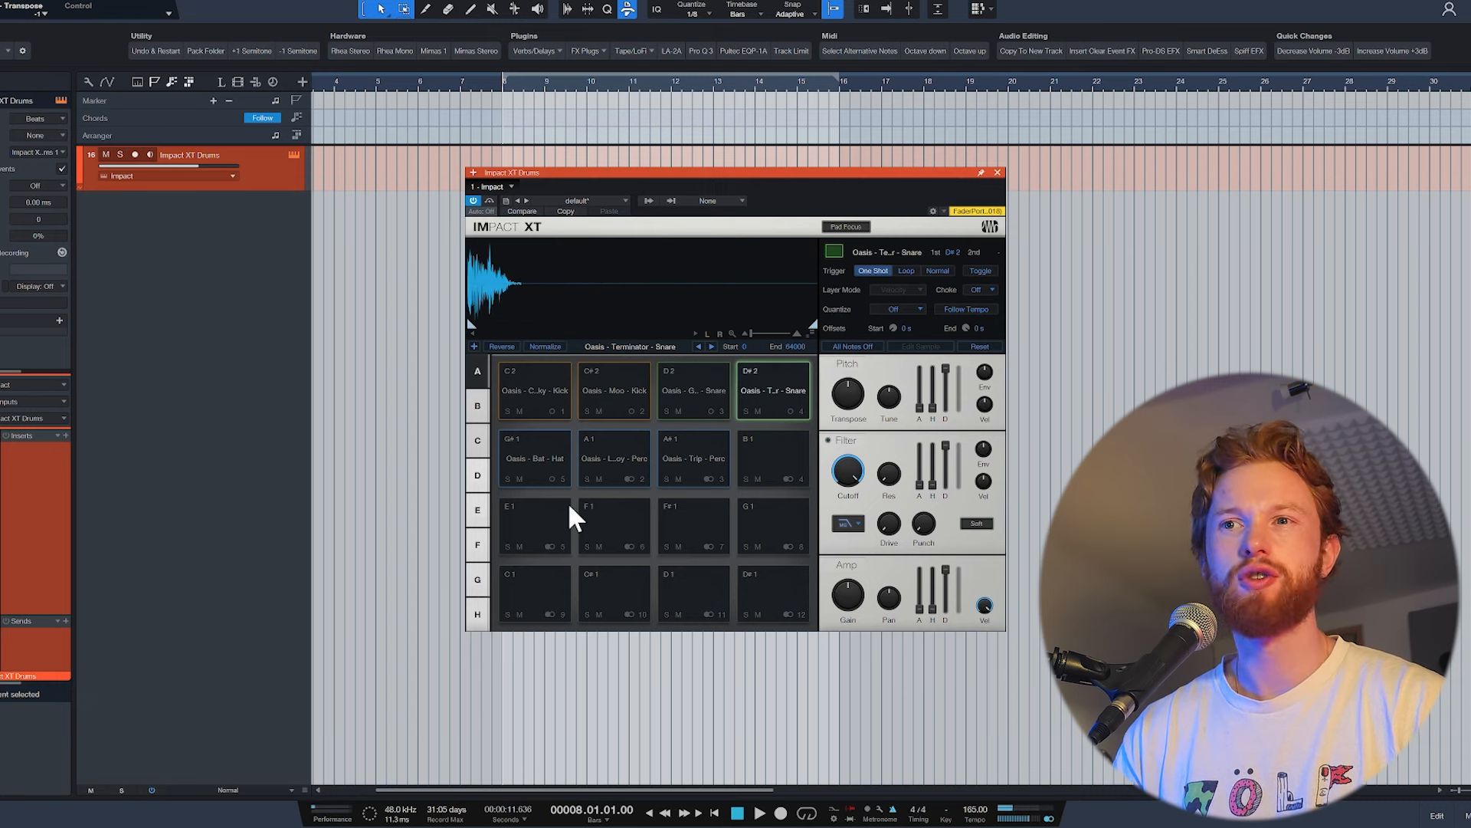
{"action": "left_click", "coordinate": [547, 448]}
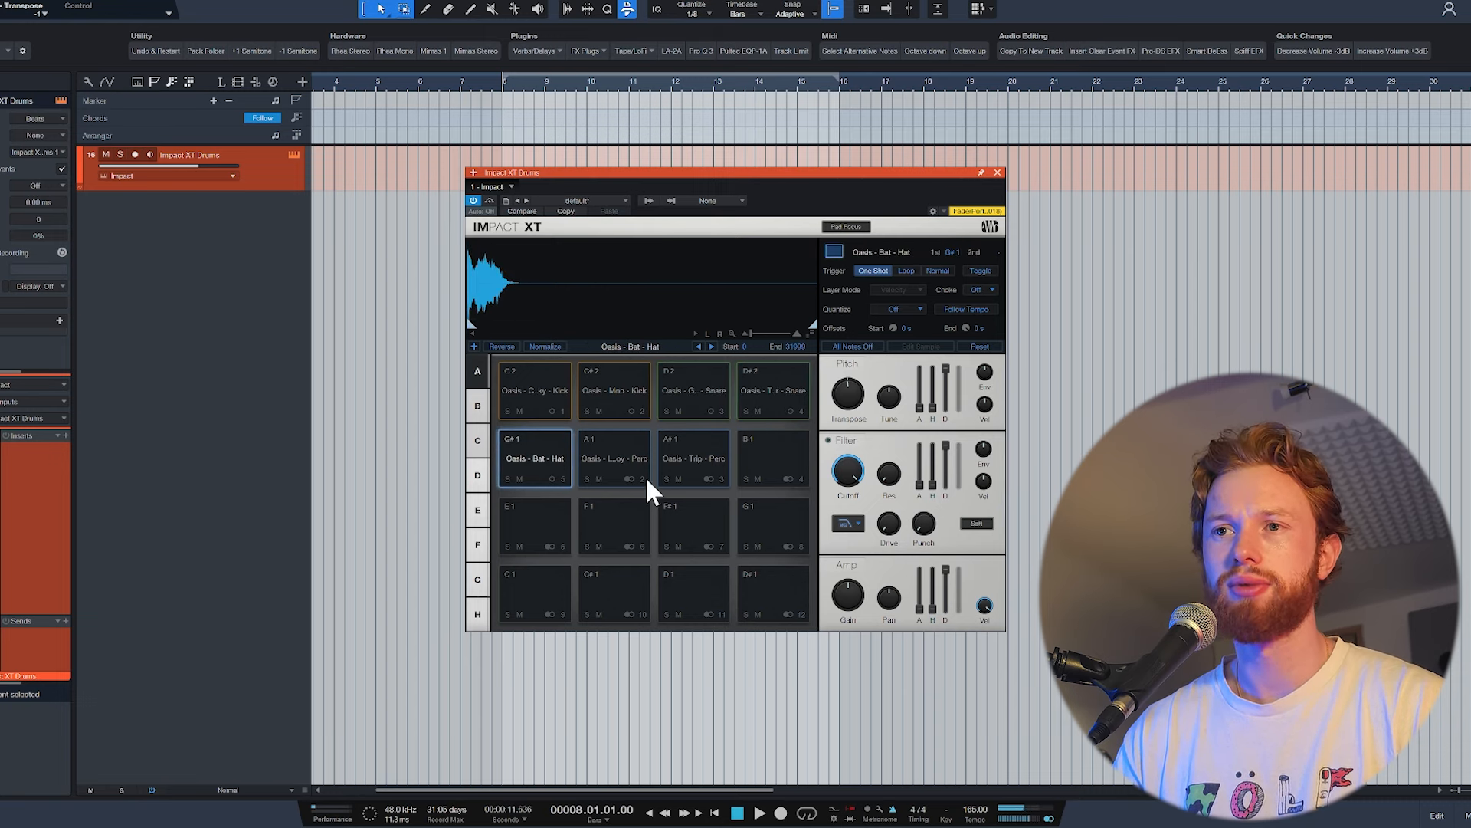
{"action": "left_click", "coordinate": [622, 457]}
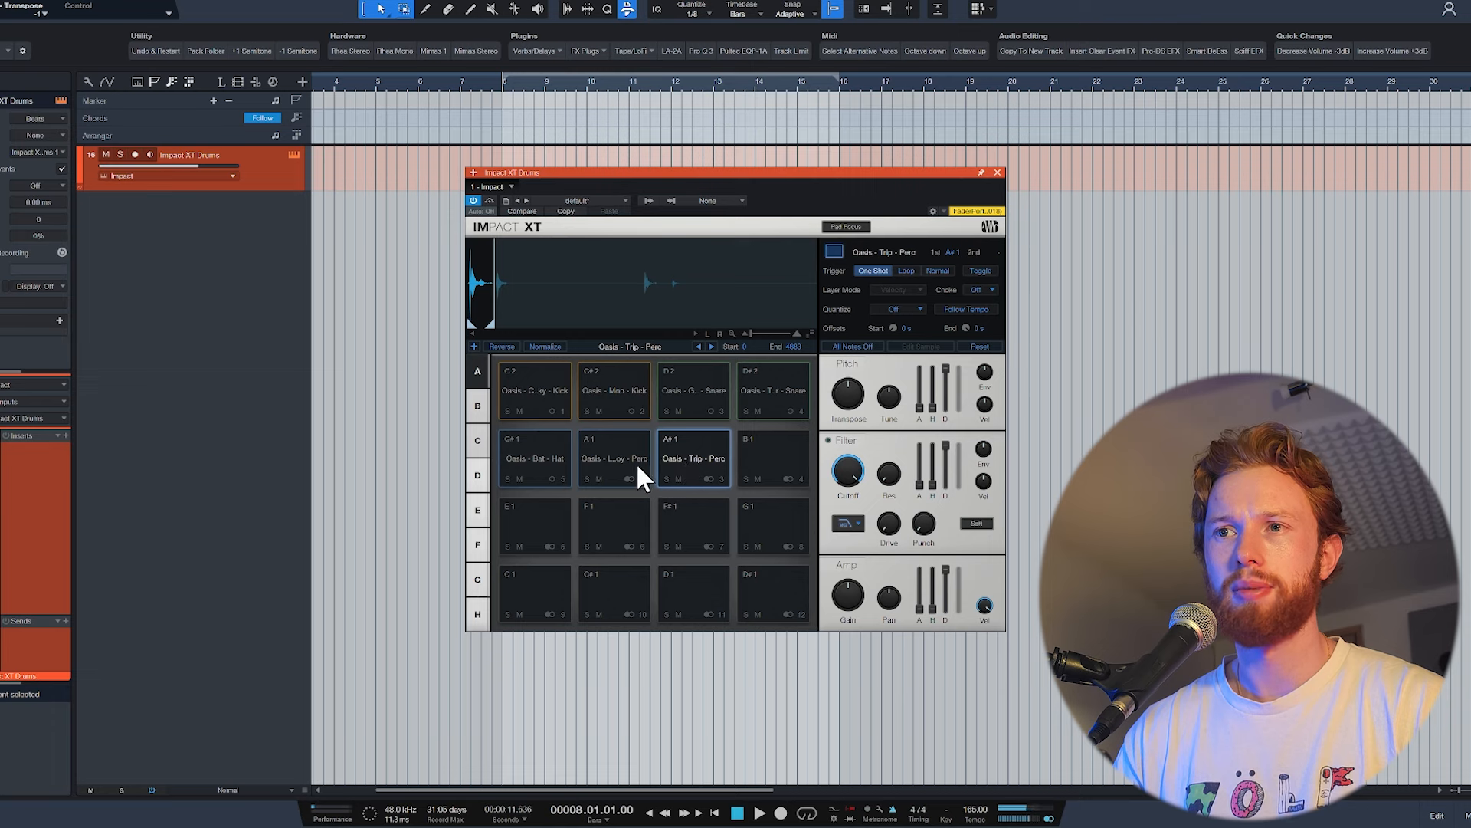
{"action": "left_click", "coordinate": [677, 460]}
{"action": "left_click", "coordinate": [546, 452]}
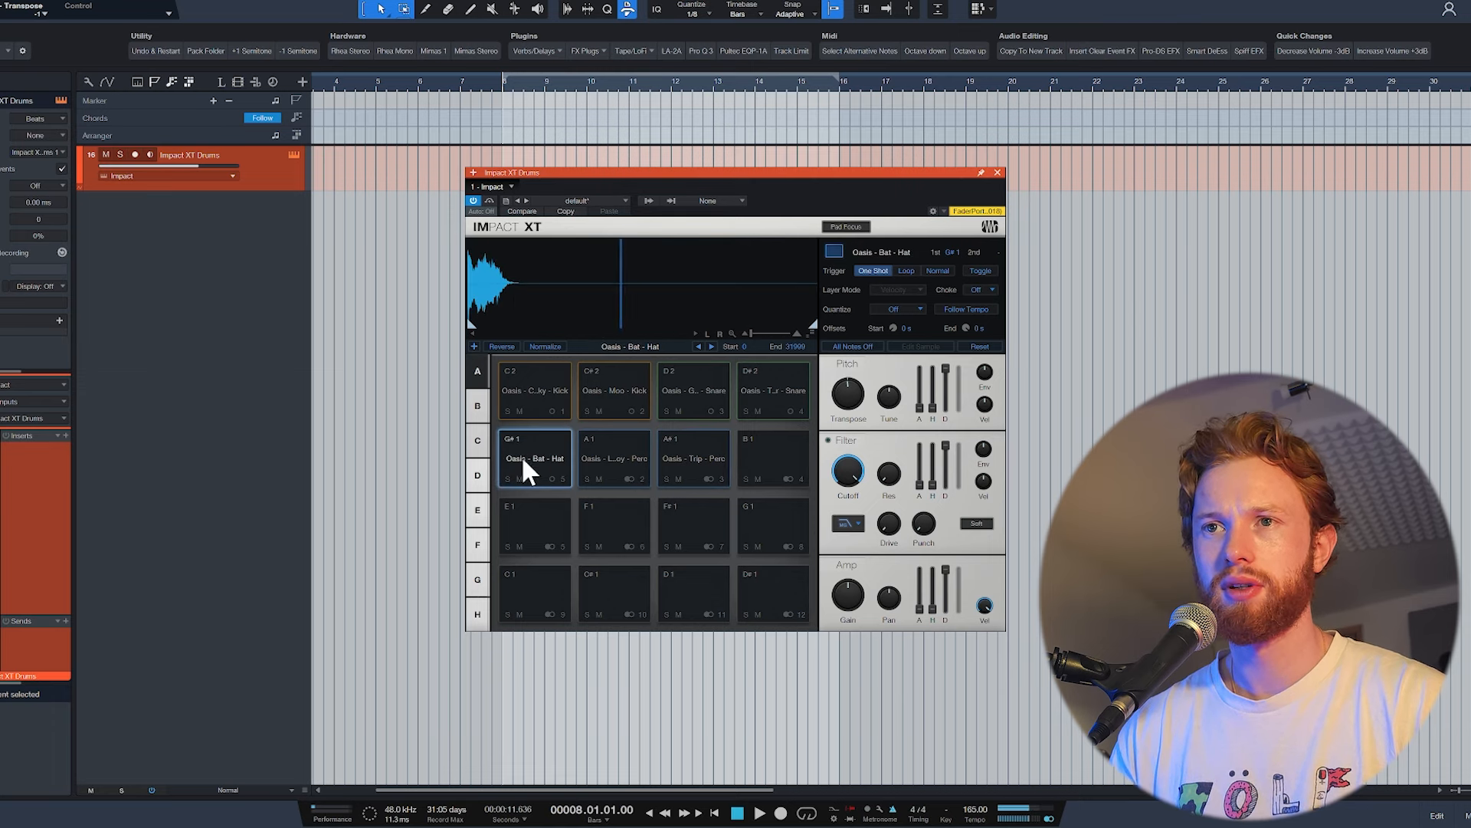
{"action": "left_click", "coordinate": [998, 173]}
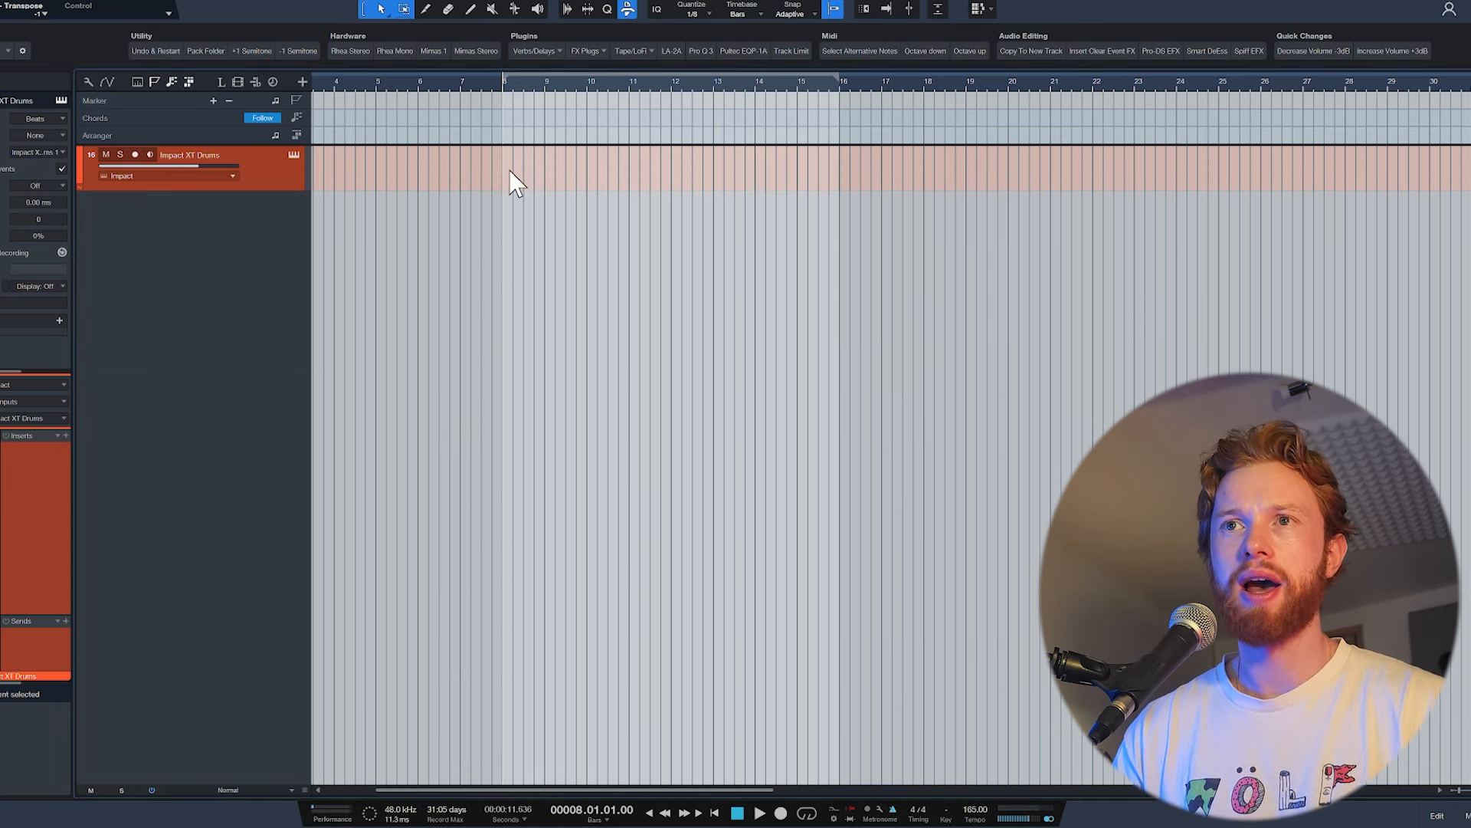
Step: Create an eight-bar part from bar 8 on the drum track and fill it with Goblin snare hits on beat 3 of every bar
{"action": "double_click", "coordinate": [515, 182]}
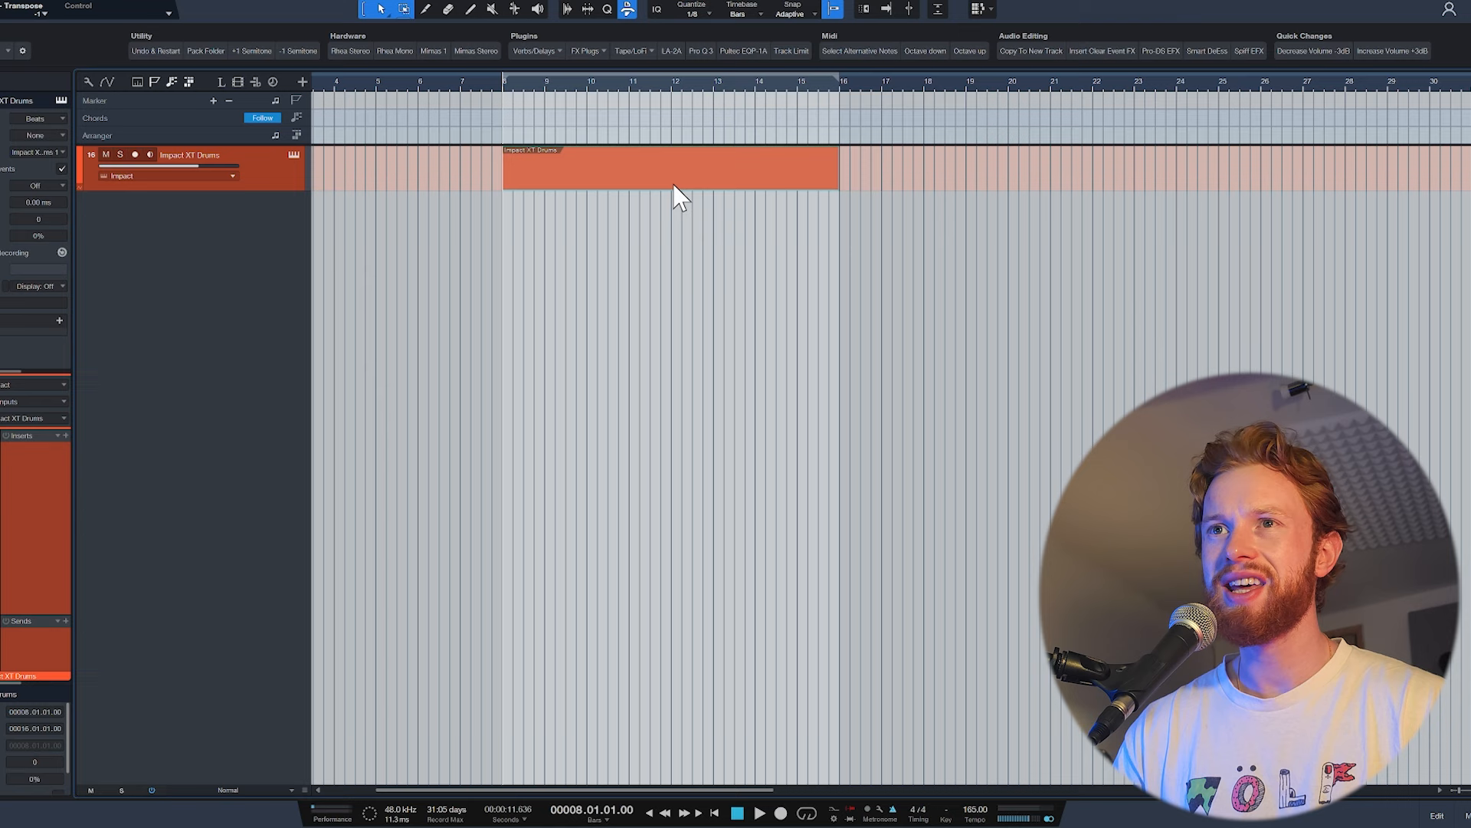
{"action": "double_click", "coordinate": [587, 183]}
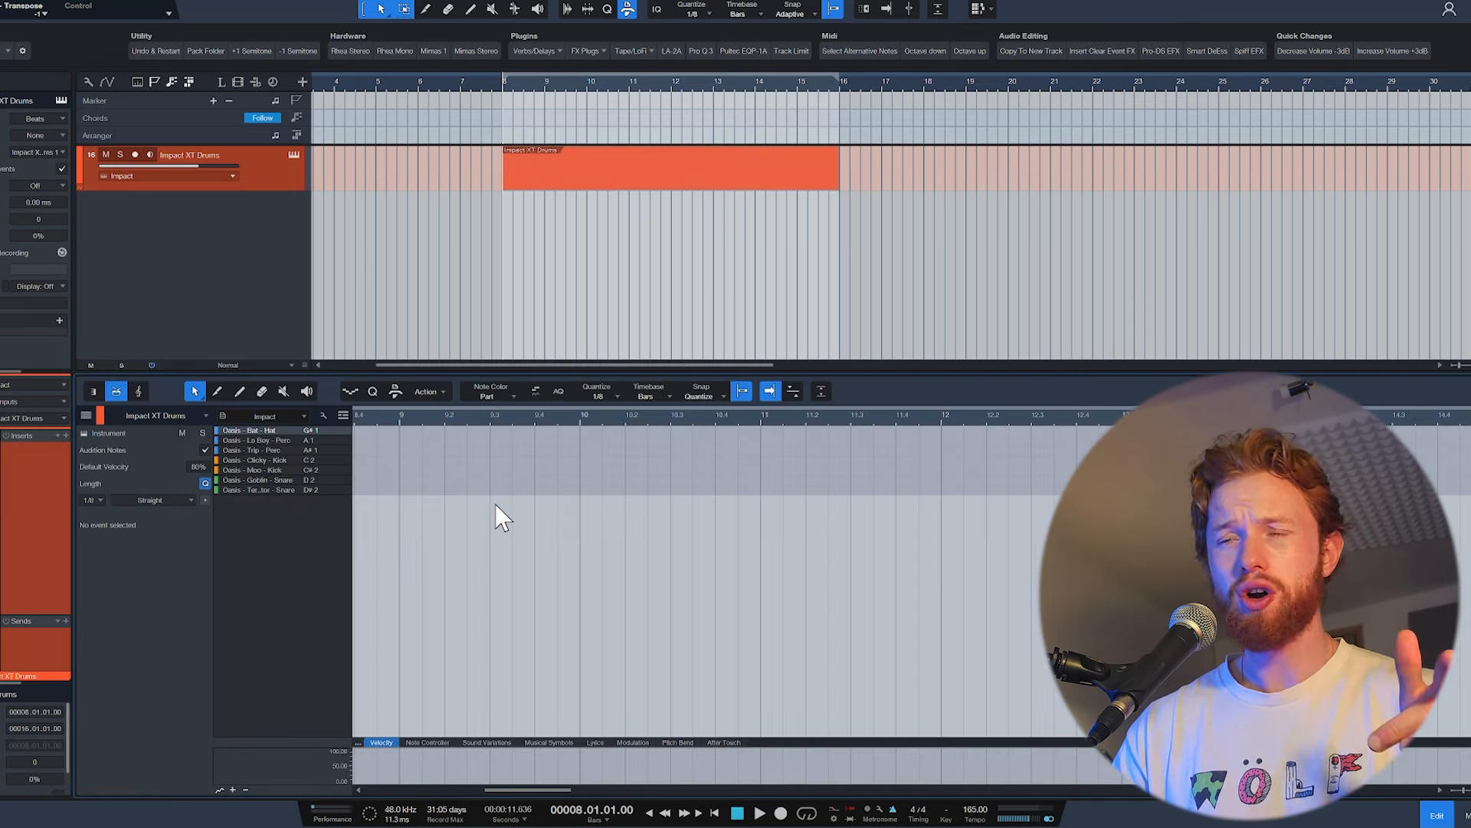
{"action": "left_click", "coordinate": [292, 481]}
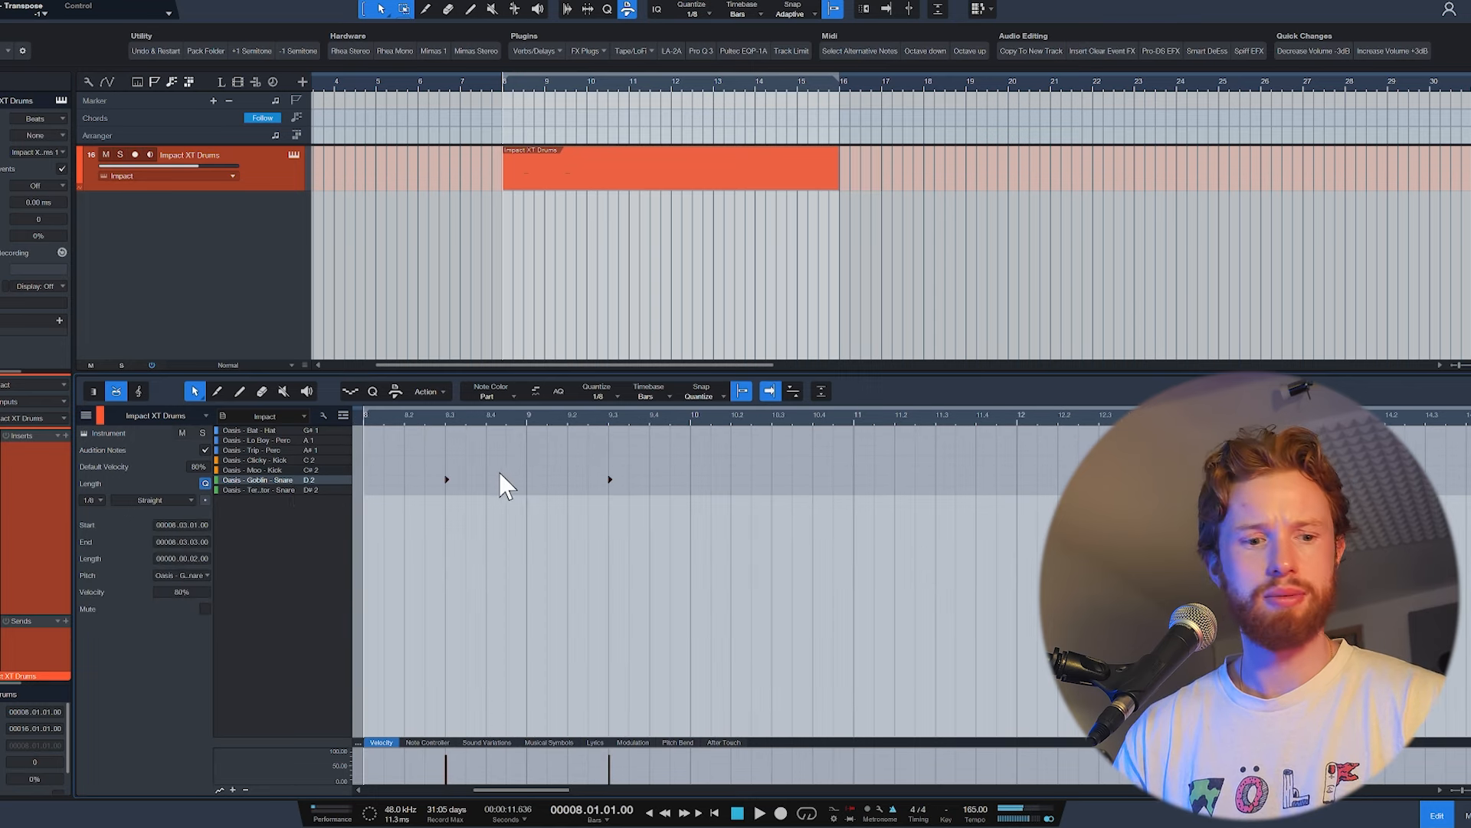
{"action": "key", "text": "d"}
{"action": "key", "text": "d"}
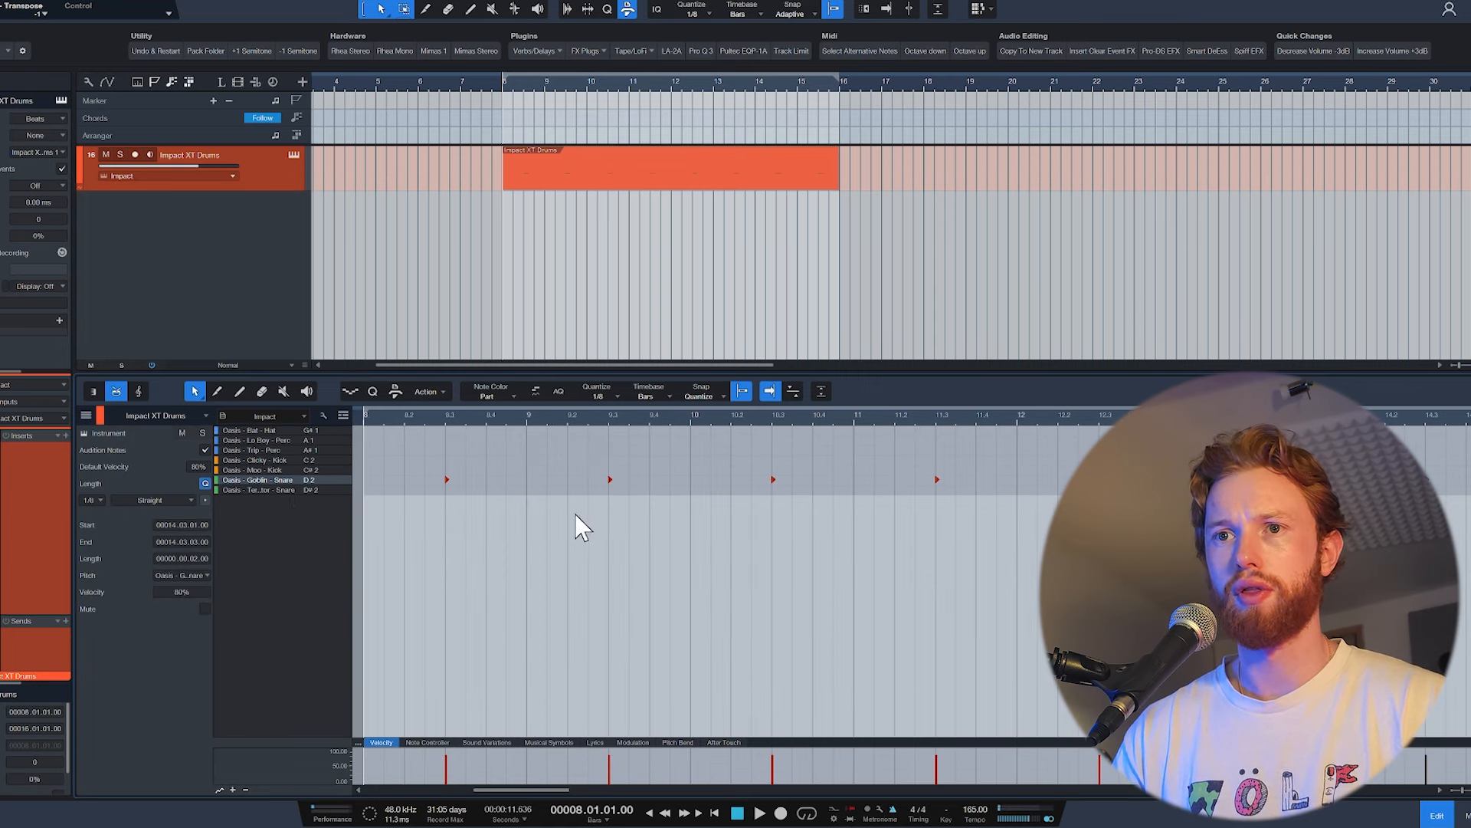
Step: Shorten the Goblin snare sample in Impact XT by moving its end point to 17111
{"action": "left_click", "coordinate": [293, 155]}
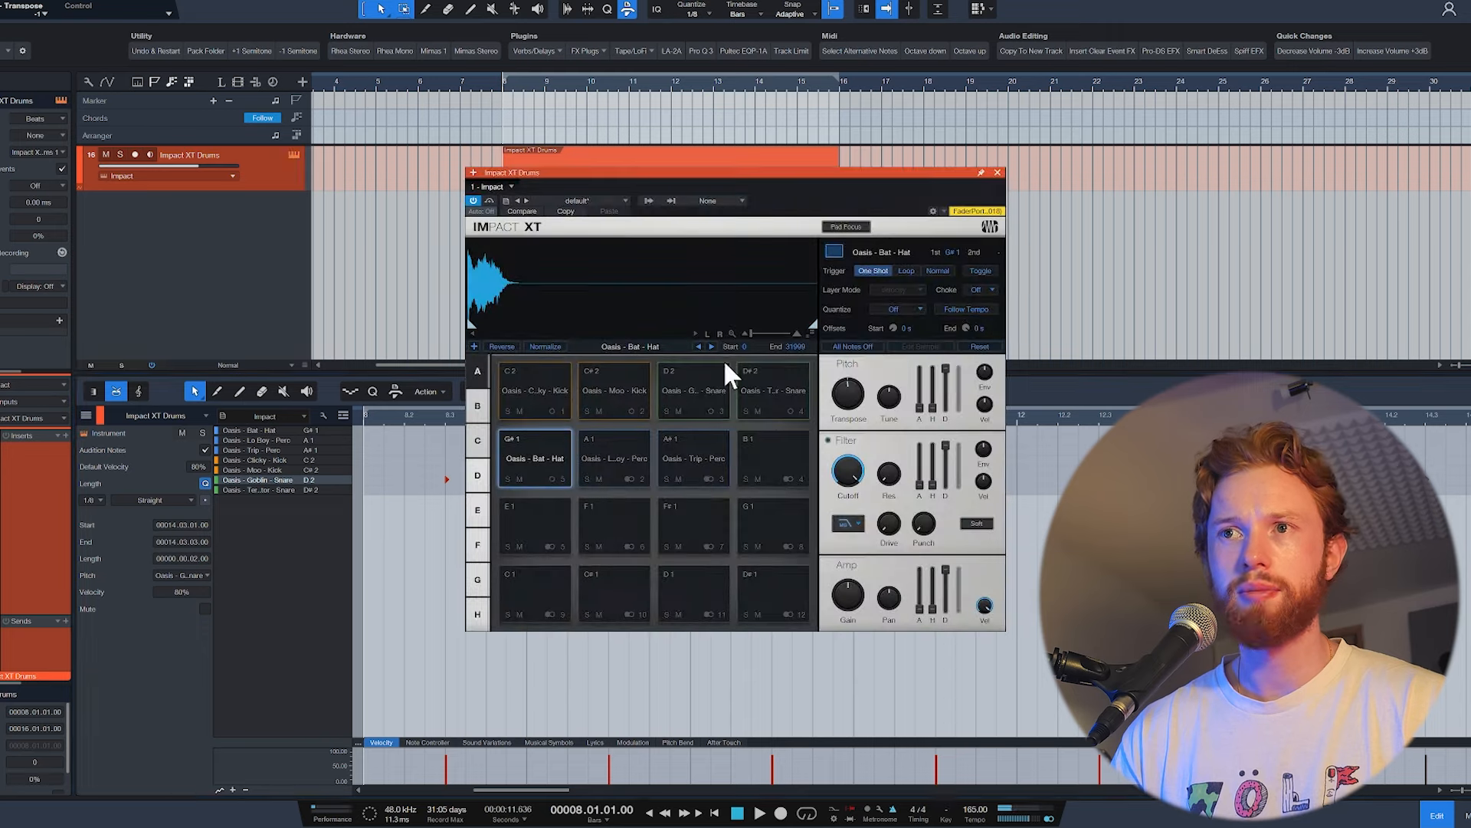
{"action": "left_click", "coordinate": [710, 388]}
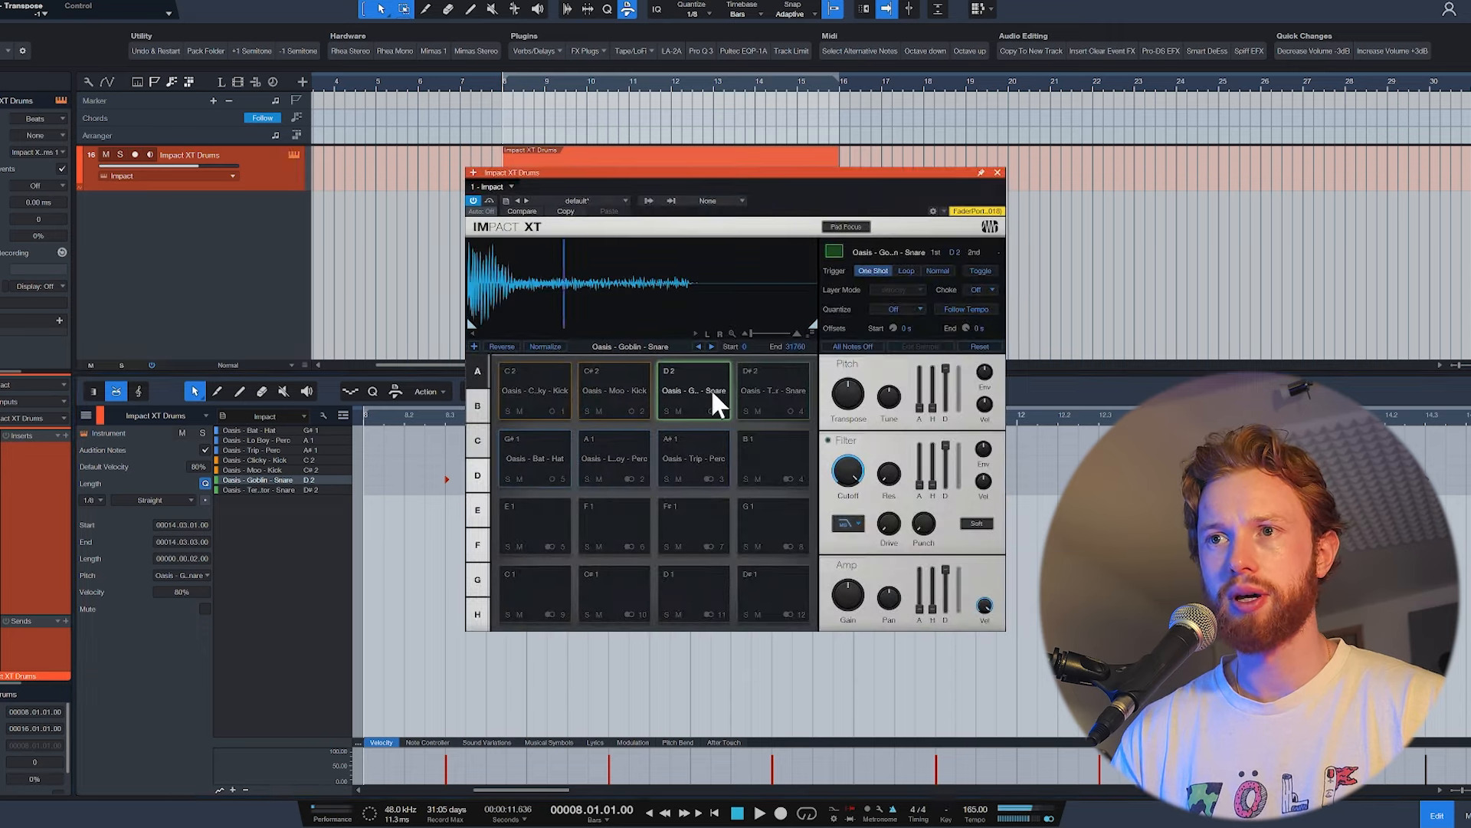
{"action": "left_click_drag", "start_coordinate": [715, 177], "coordinate": [911, 266]}
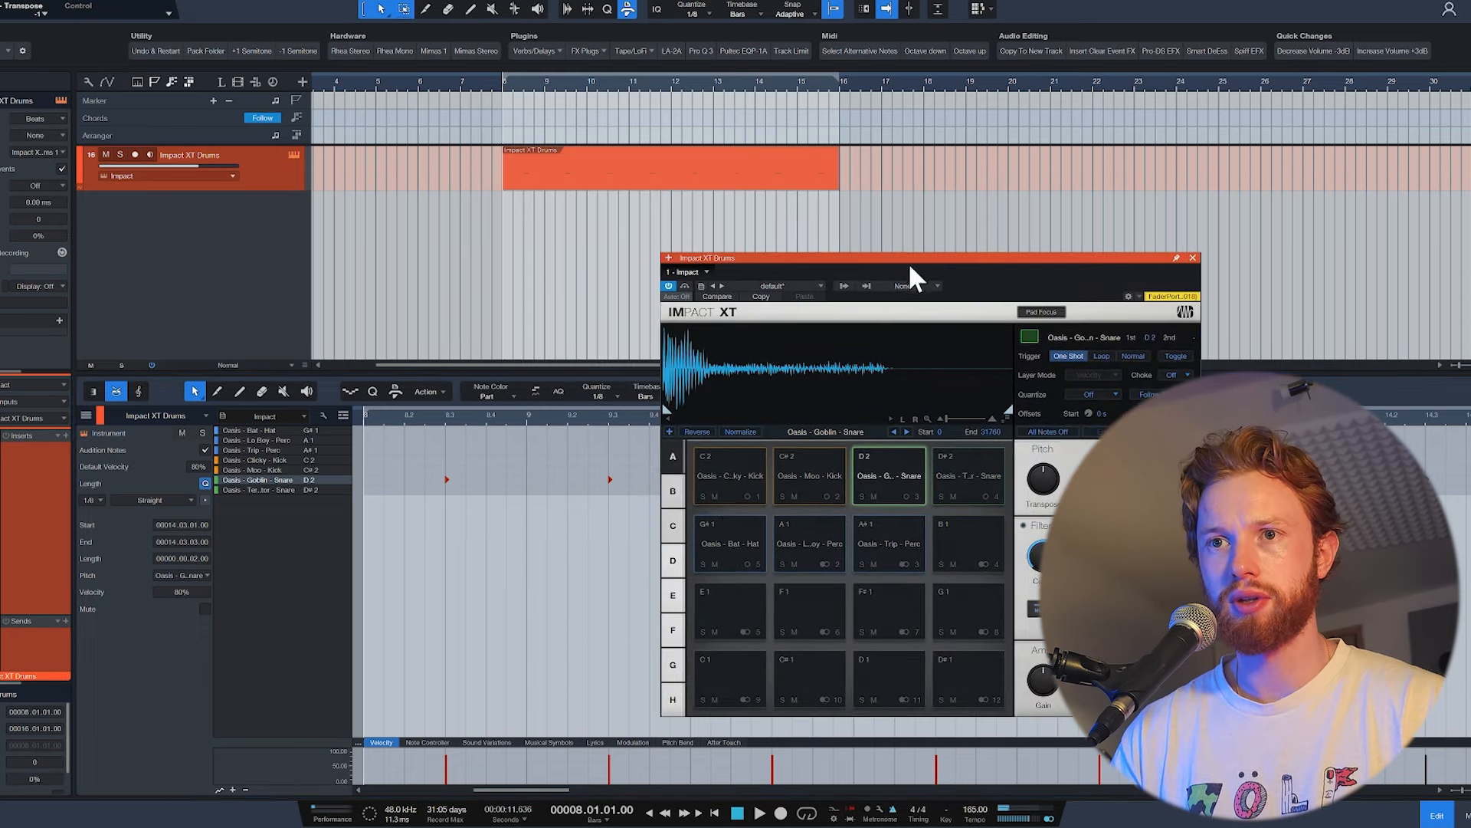
{"action": "left_click_drag", "start_coordinate": [1008, 410], "coordinate": [852, 408]}
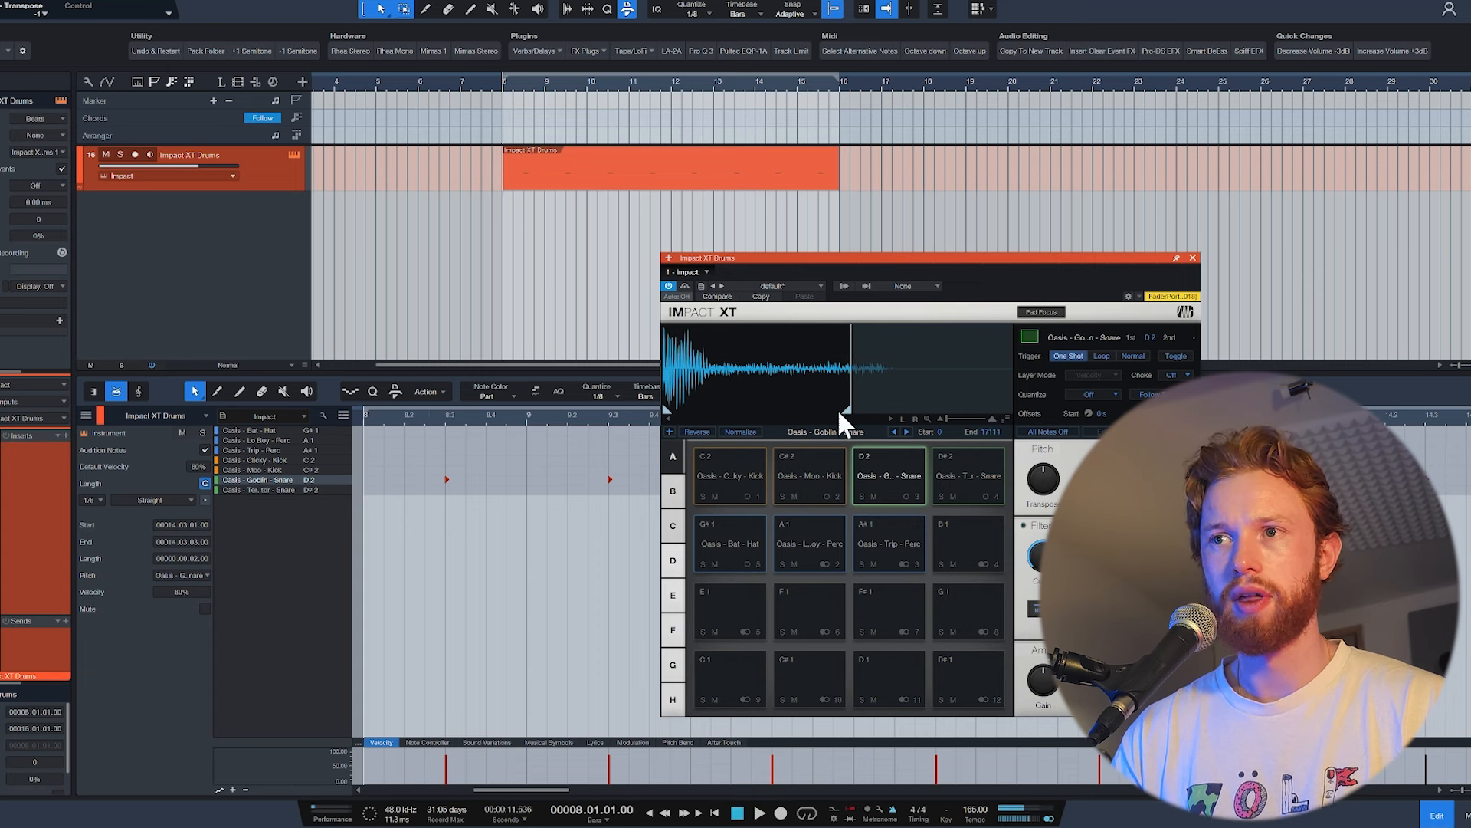
{"action": "left_click", "coordinate": [1193, 259]}
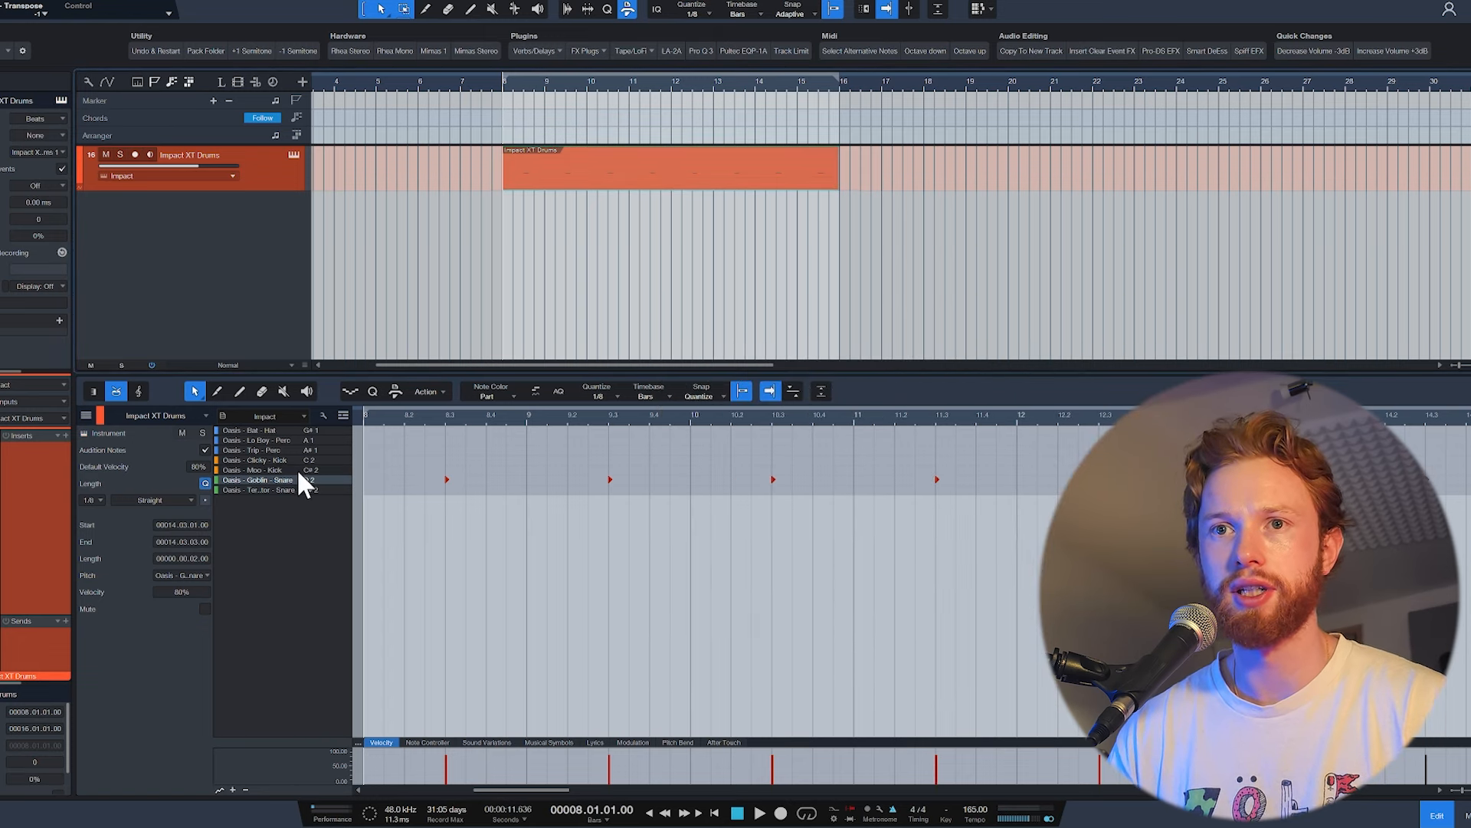
Step: Humanize all the Goblin snare notes in the part
{"action": "left_click", "coordinate": [286, 489]}
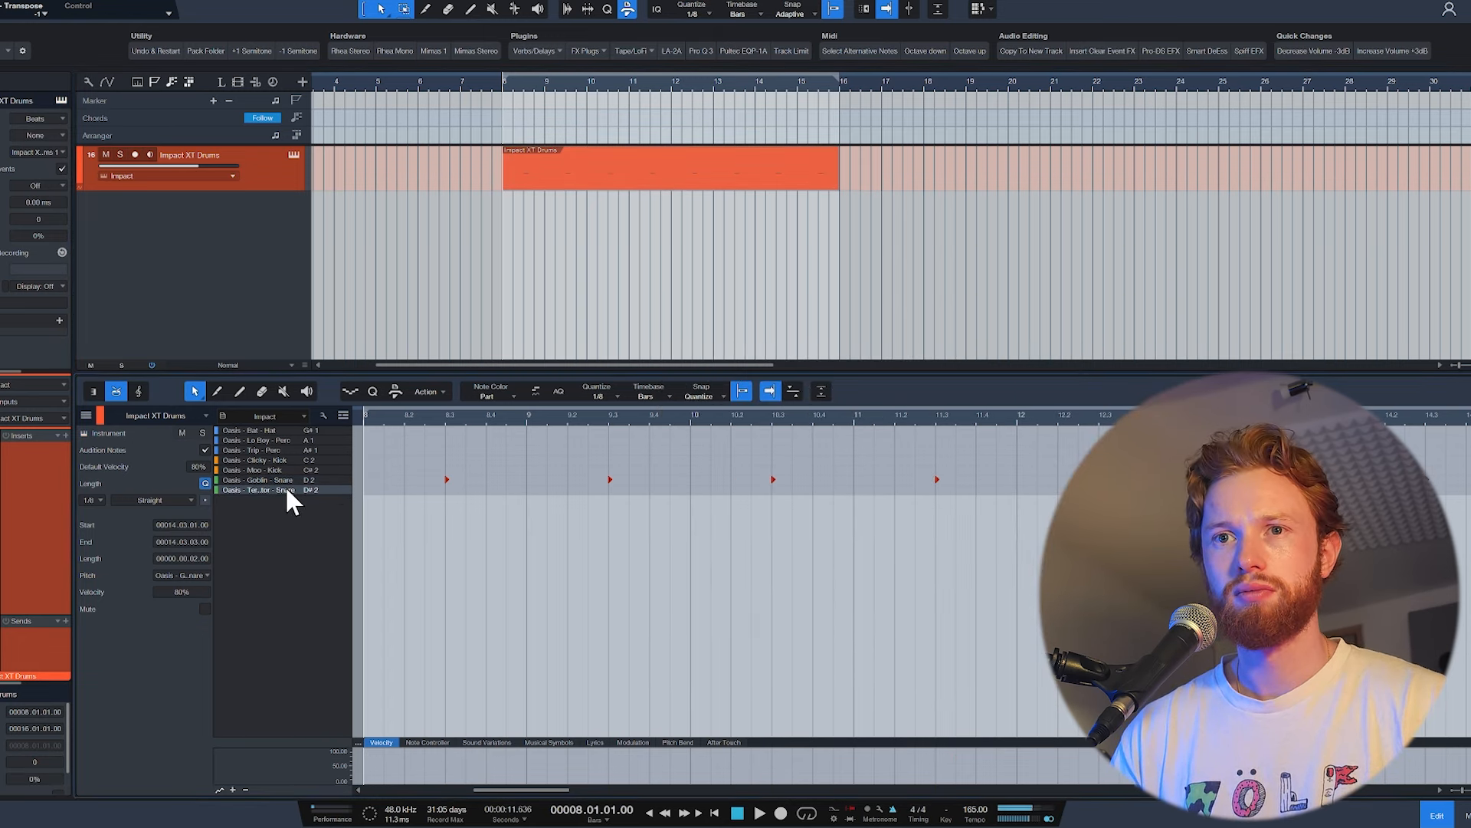
{"action": "scroll", "coordinate": [473, 474], "scroll_direction": "down", "scroll_amount": 3}
{"action": "left_click_drag", "start_coordinate": [455, 464], "coordinate": [1195, 741]}
{"action": "key", "text": "ctrl+h"}
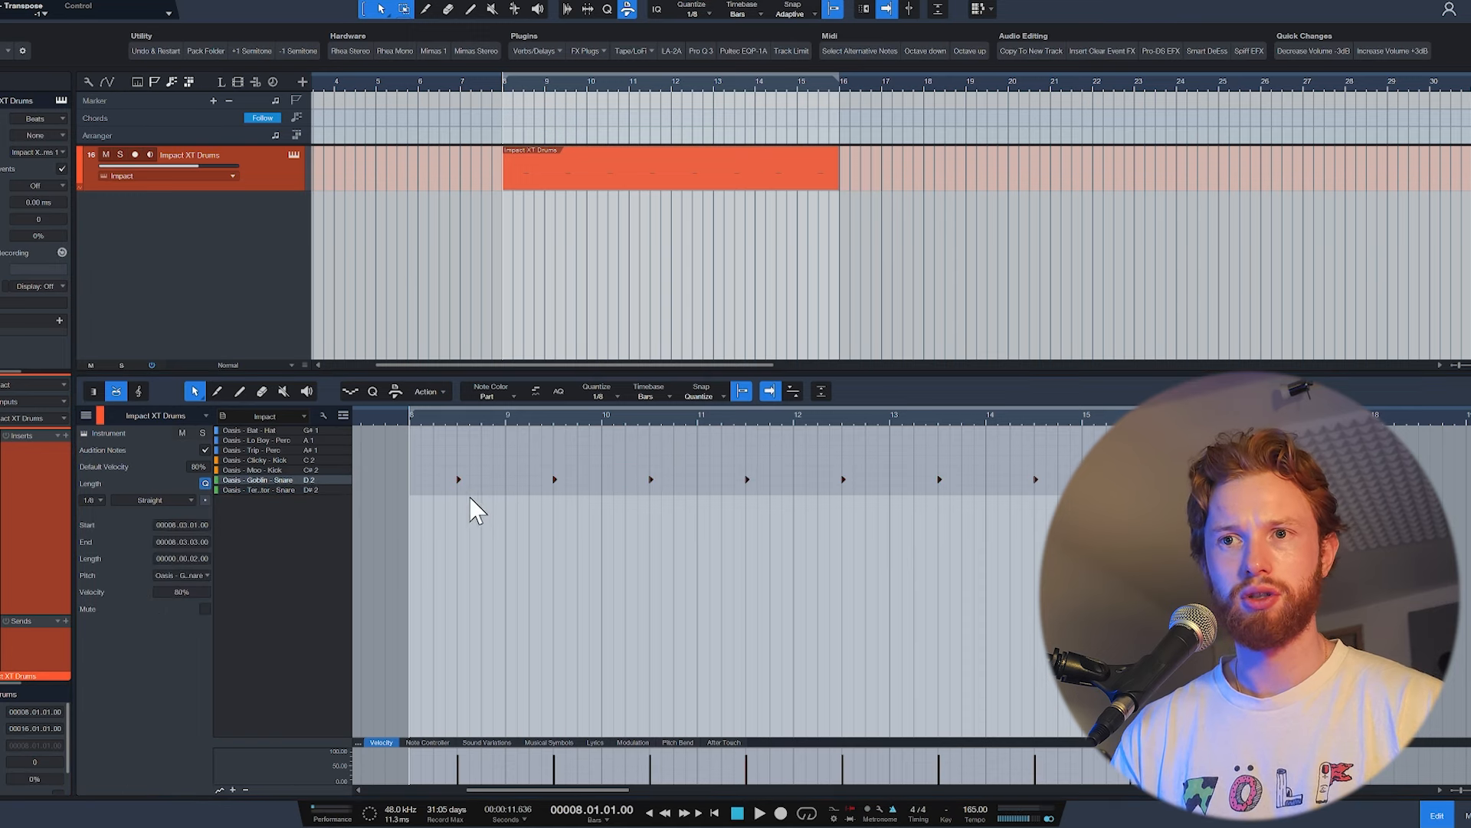
{"action": "left_click", "coordinate": [766, 472]}
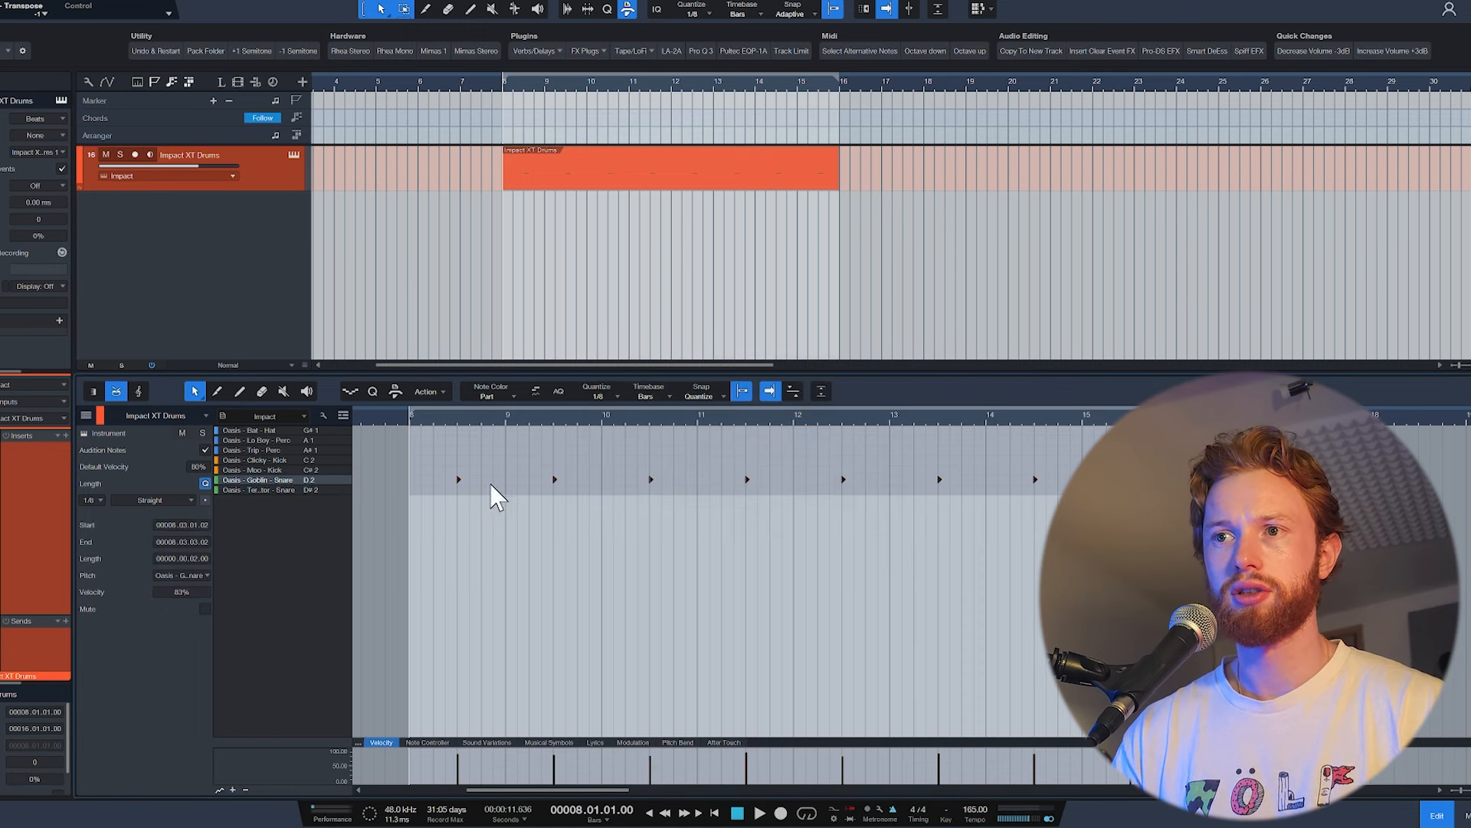
Step: Copy the Goblin snare notes onto the Terminator snare lane to layer them, and play back the result
{"action": "scroll", "coordinate": [512, 494], "scroll_direction": "up", "scroll_amount": 3}
{"action": "scroll", "coordinate": [528, 483], "scroll_direction": "up", "scroll_amount": 2}
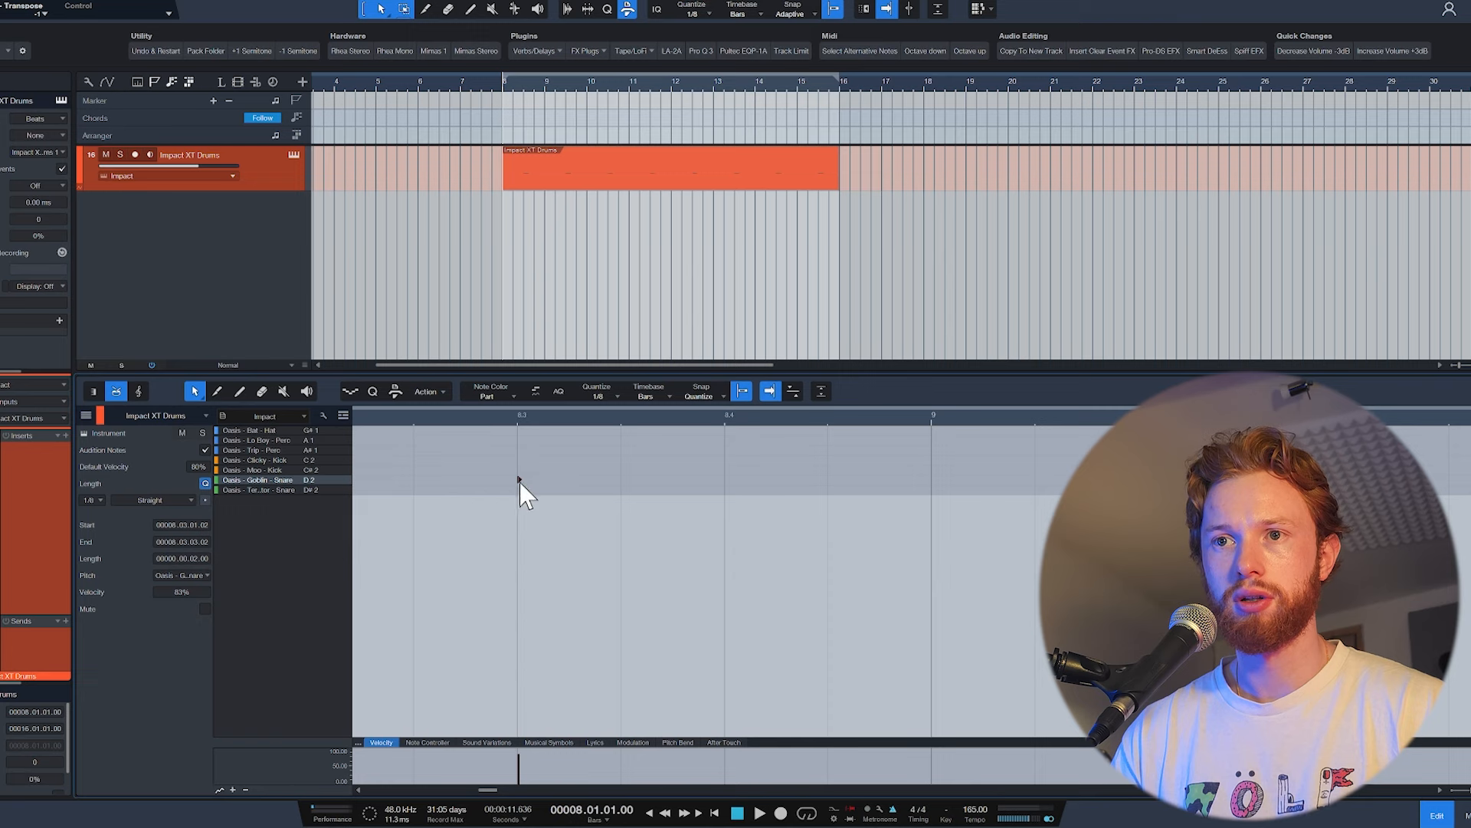
{"action": "left_click_drag", "start_coordinate": [520, 484], "coordinate": [521, 490]}
{"action": "key", "text": "space"}
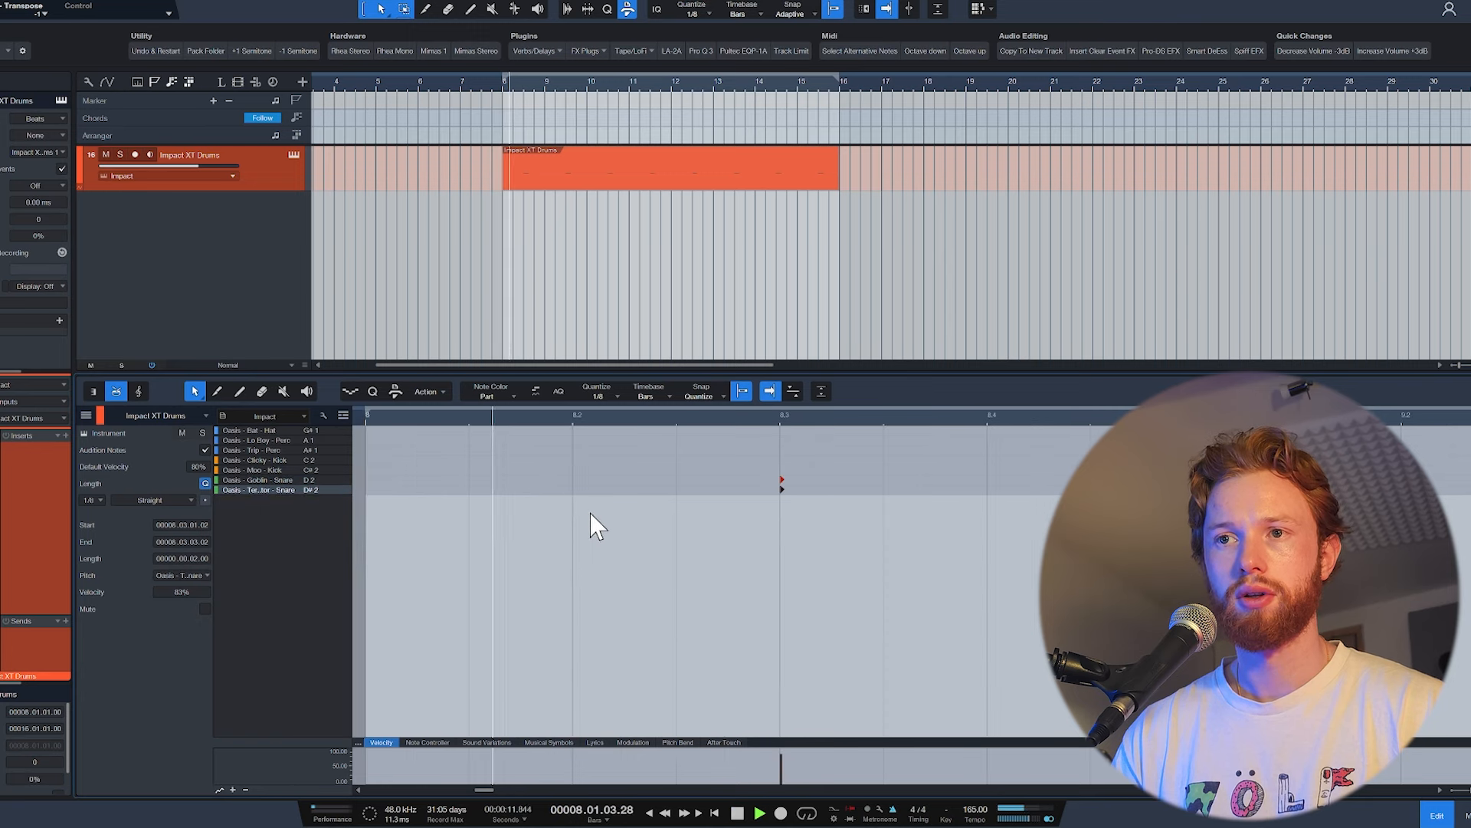
{"action": "scroll", "coordinate": [619, 530], "scroll_direction": "down", "scroll_amount": 3}
{"action": "scroll", "coordinate": [618, 530], "scroll_direction": "down", "scroll_amount": 2}
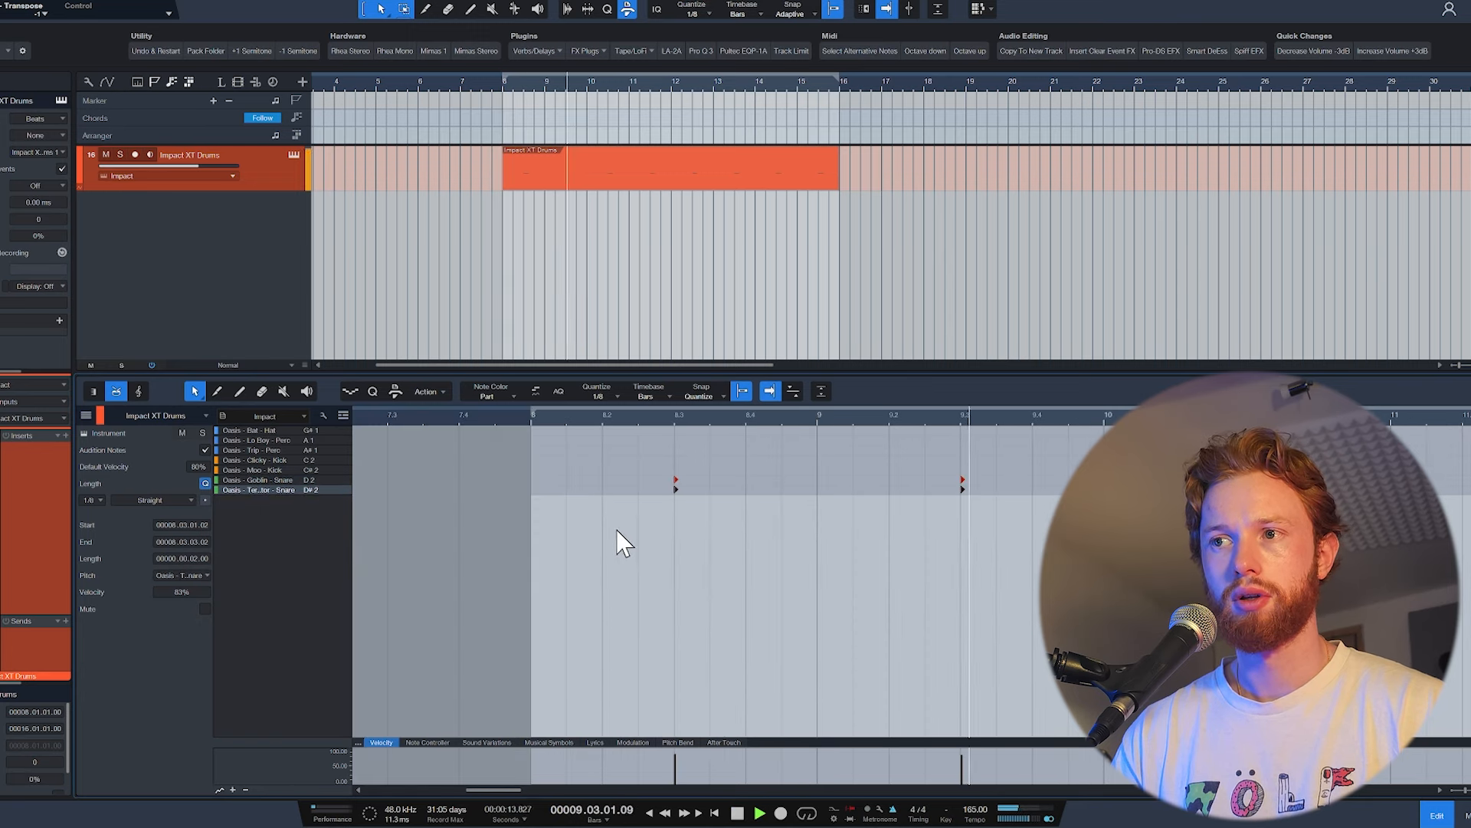
{"action": "key", "text": "space"}
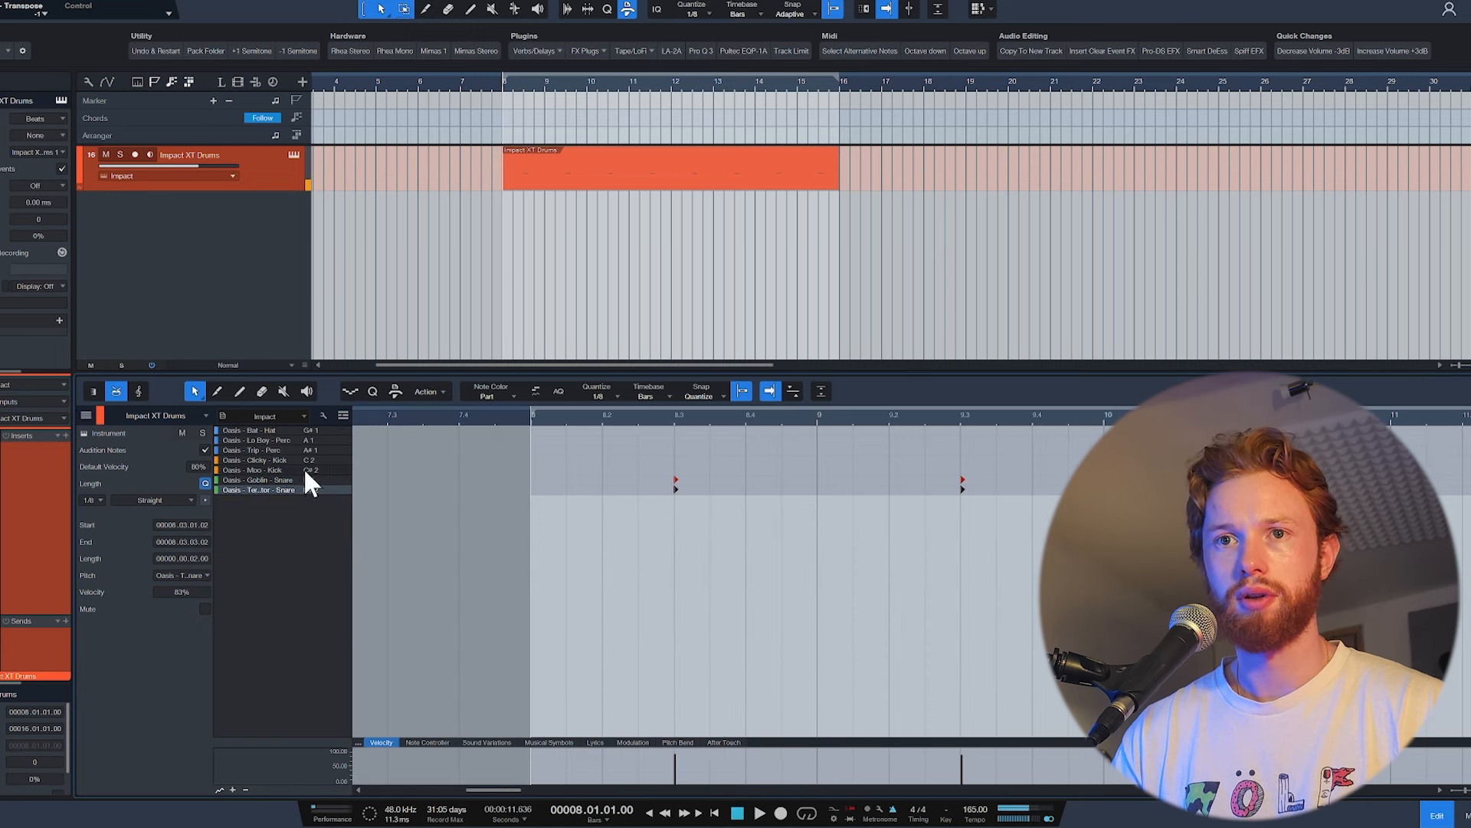
Step: Lower the Terminator snare pad's gain in Impact XT to about -9 dB while listening to the layered snares
{"action": "left_click", "coordinate": [293, 153]}
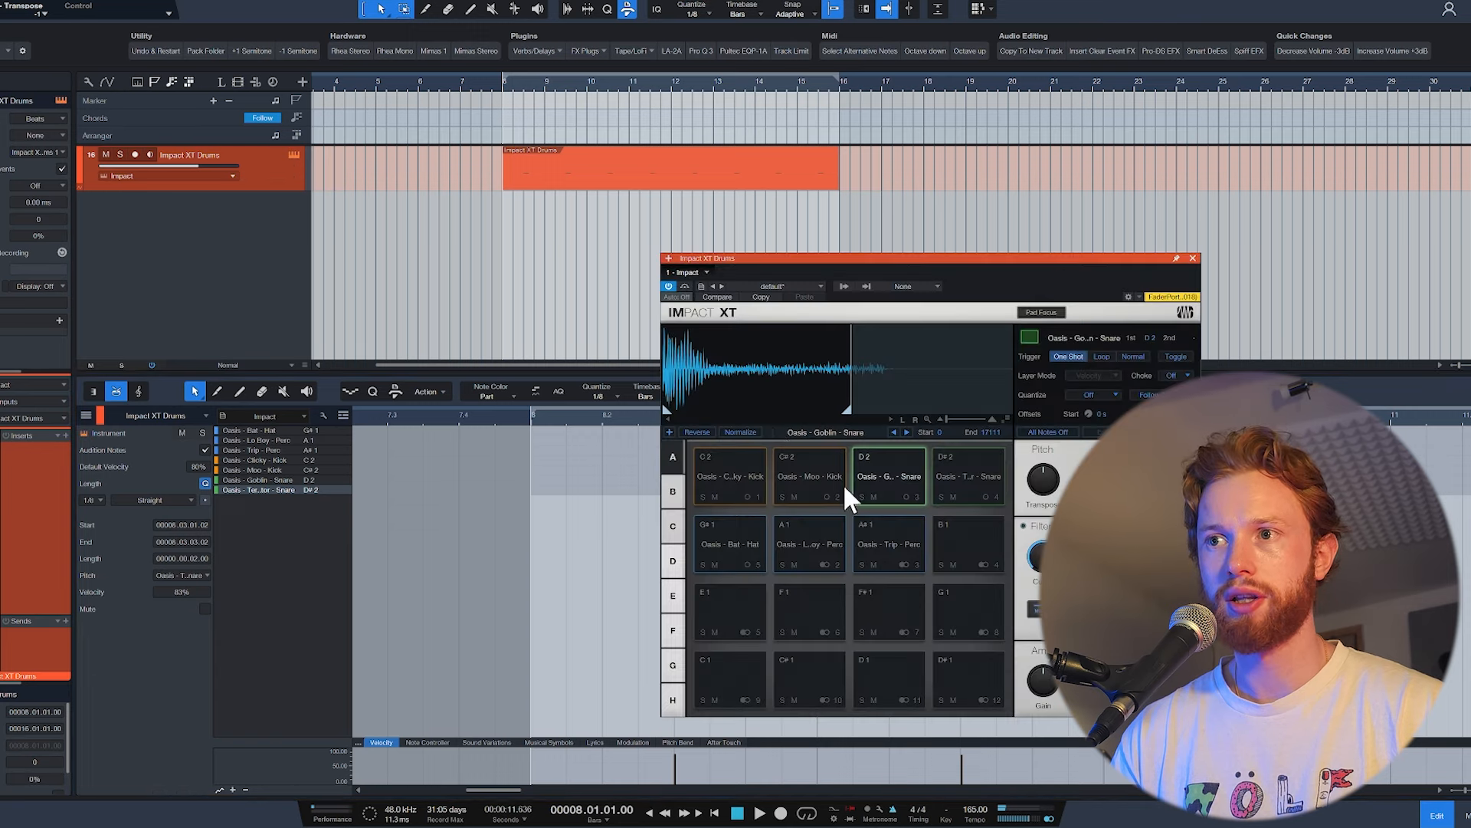
{"action": "left_click", "coordinate": [953, 486]}
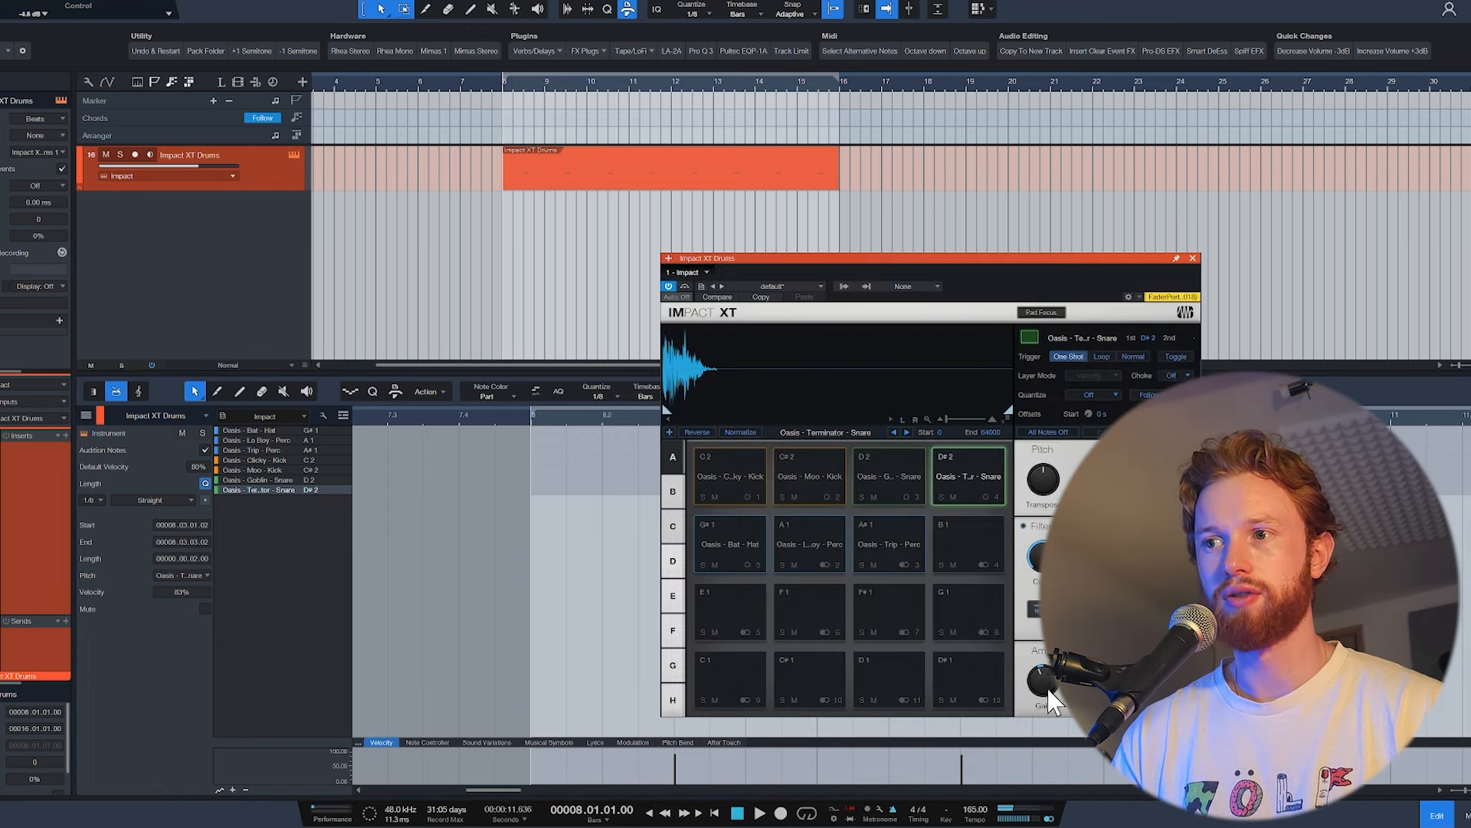
{"action": "key", "text": "space"}
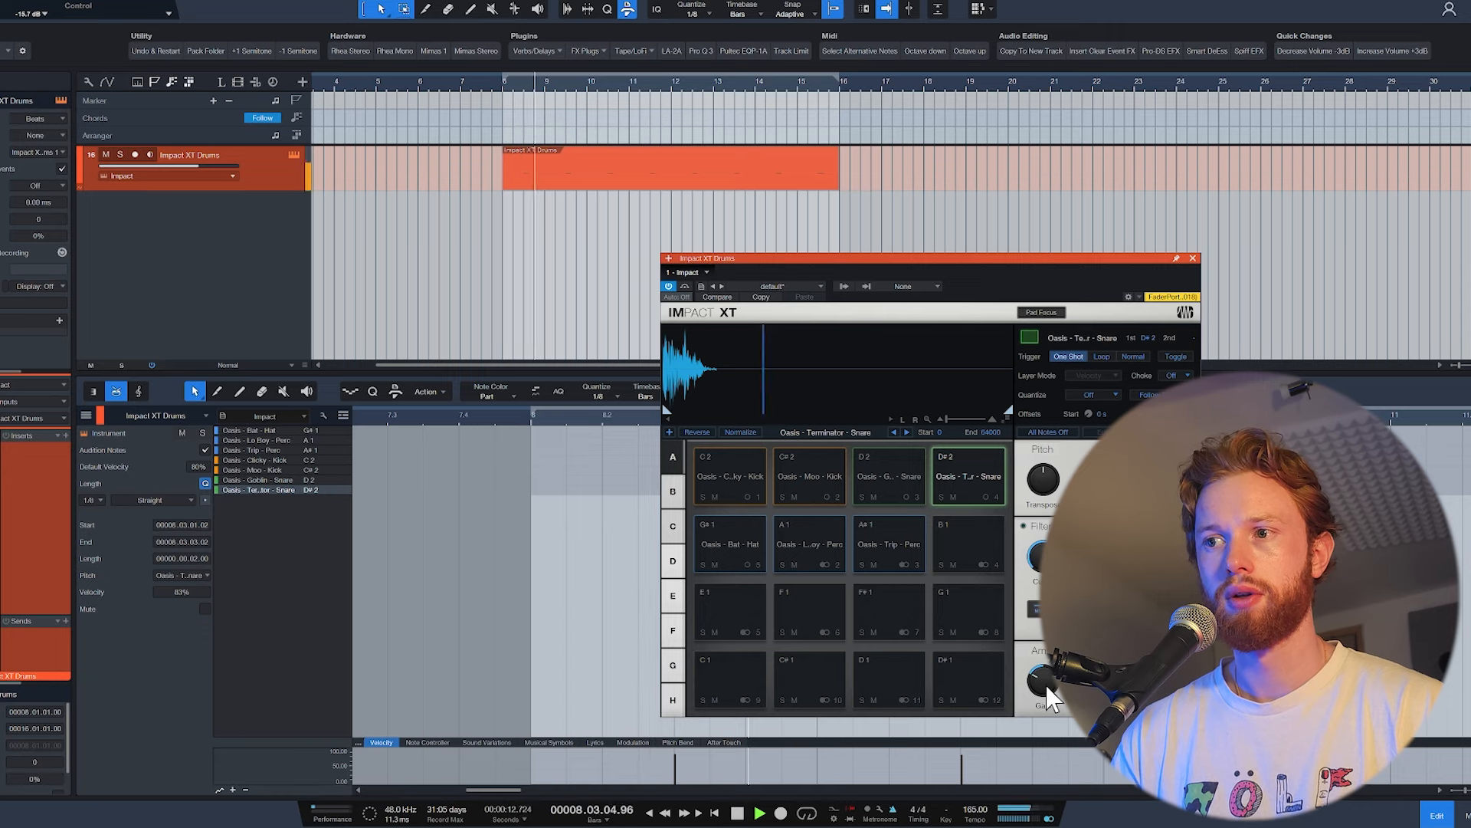
{"action": "key", "text": "space"}
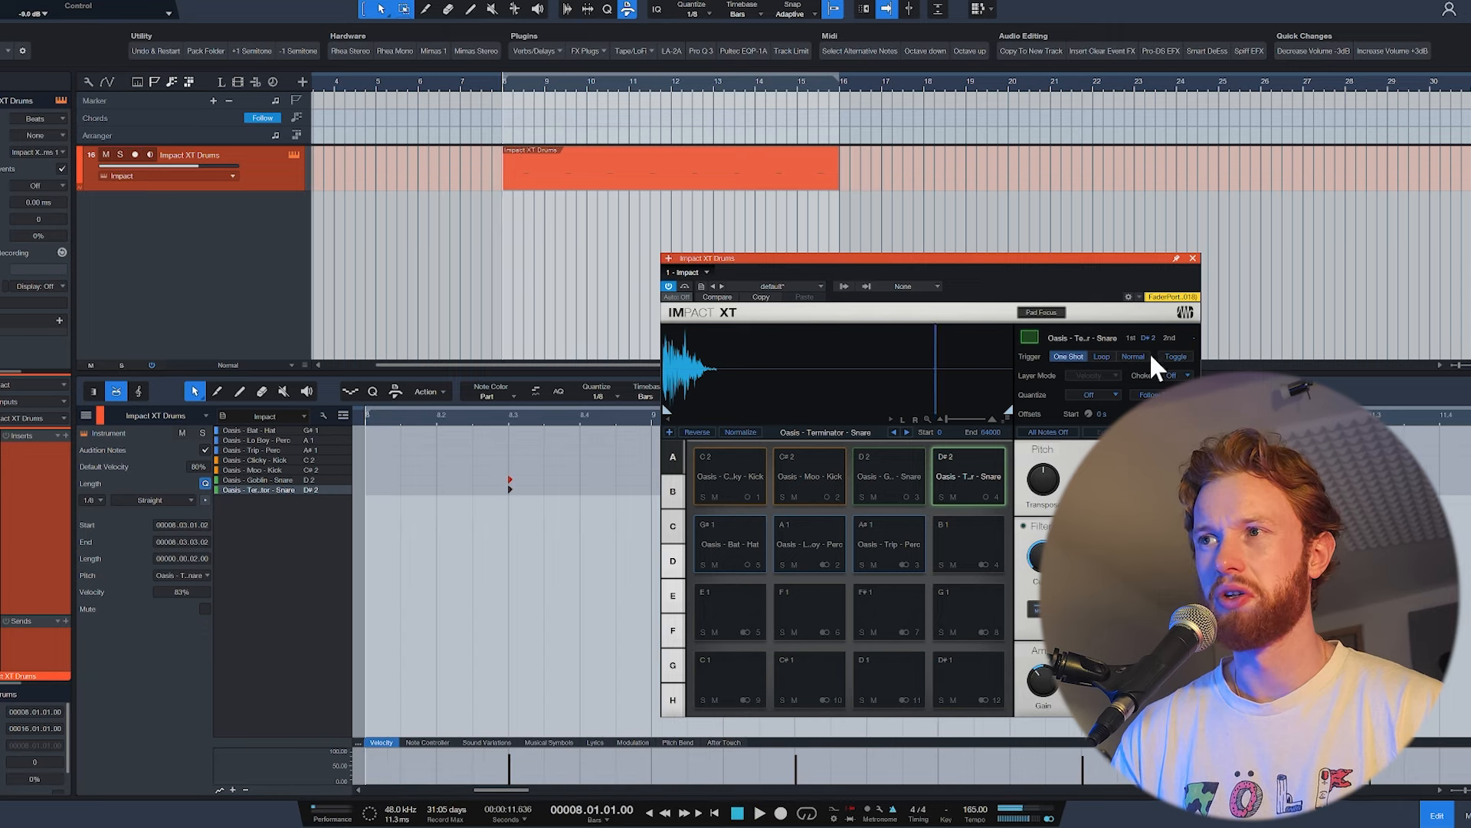
{"action": "left_click", "coordinate": [1193, 258]}
{"action": "key", "text": "w"}
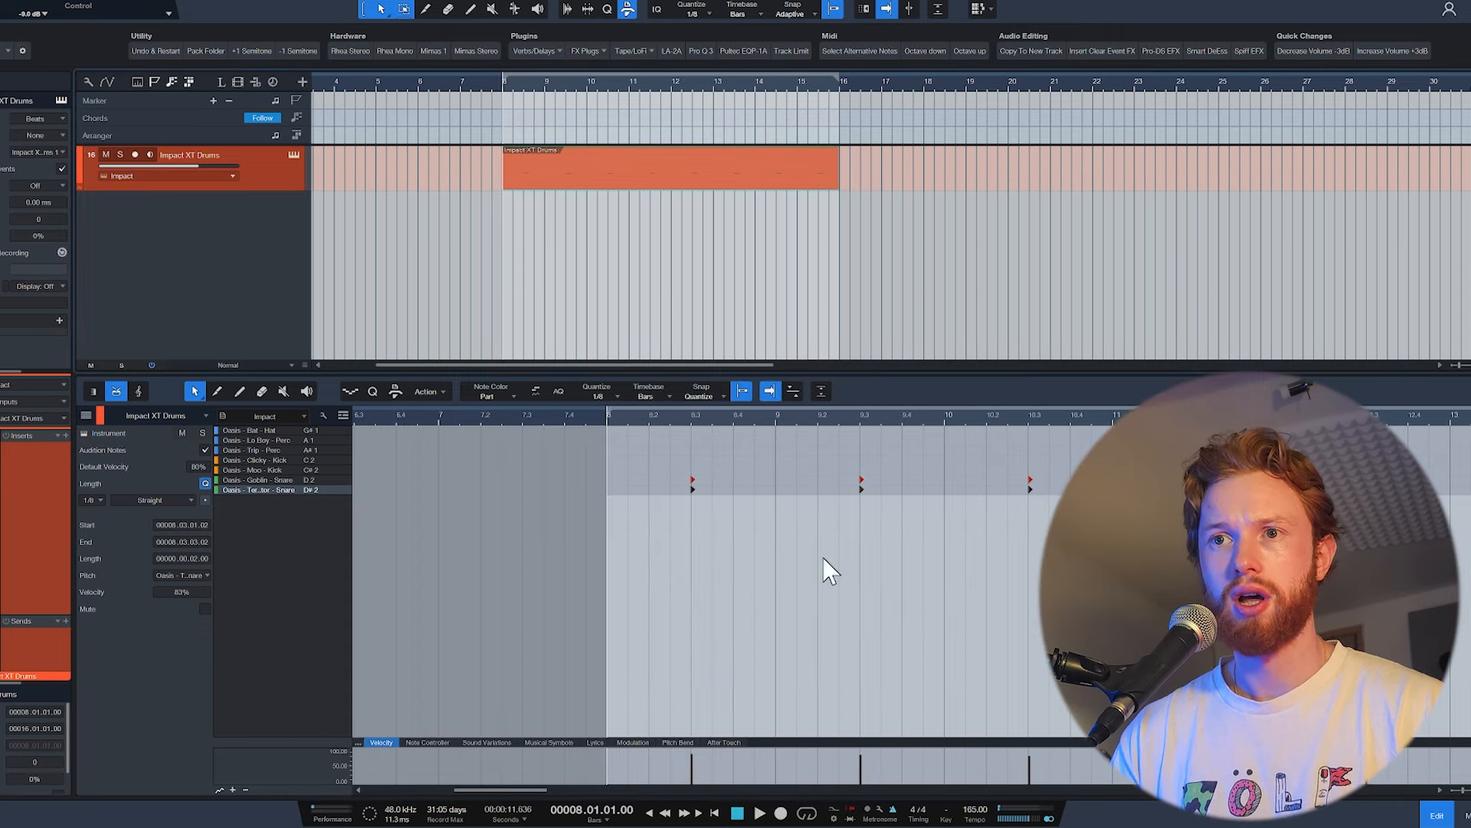
Step: Audition the two kicks, arm the drum track and record a Moo kick pattern over bars 8 to 16
{"action": "left_click", "coordinate": [282, 462]}
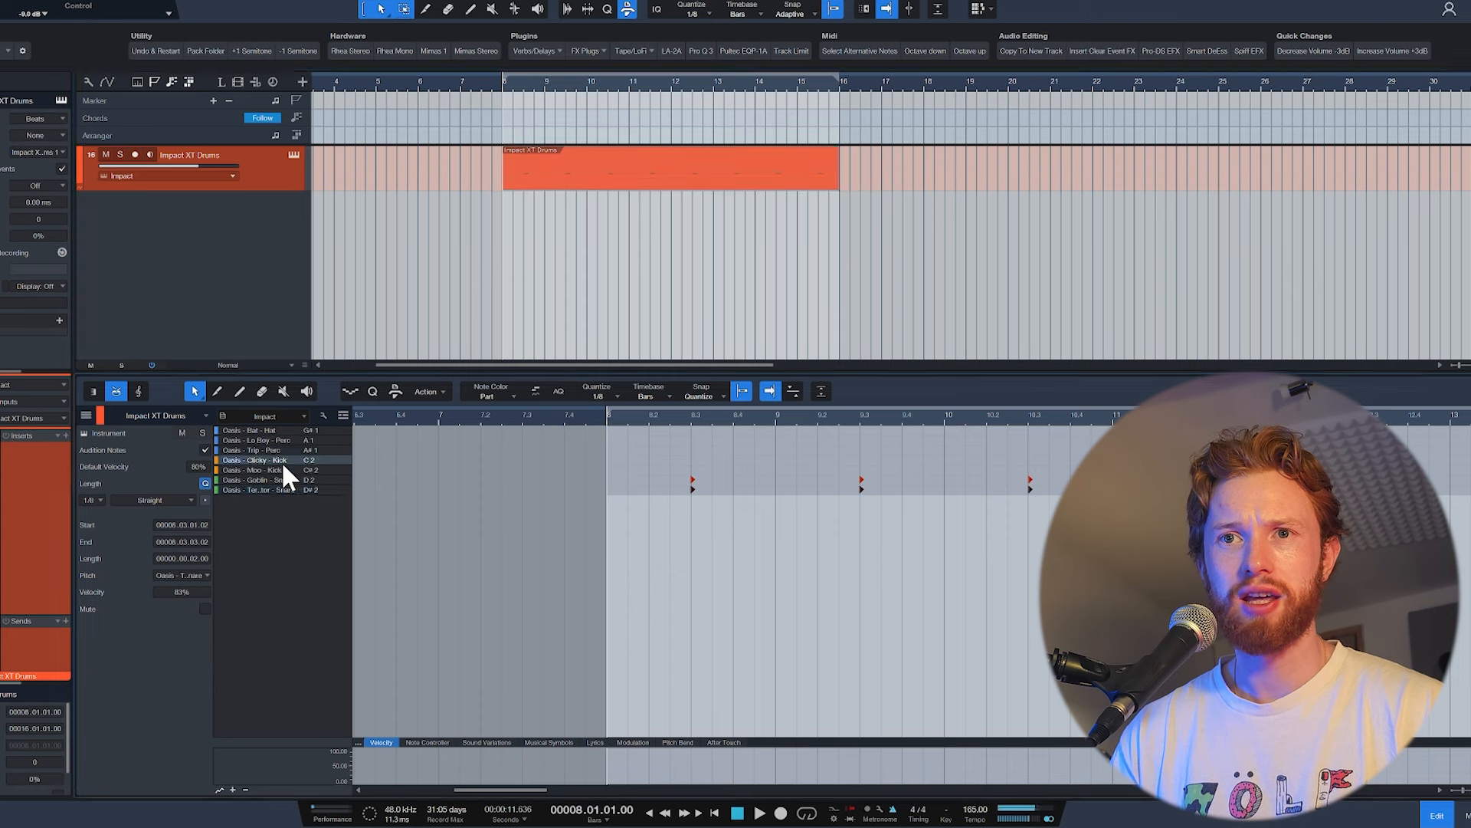
{"action": "left_click", "coordinate": [283, 469]}
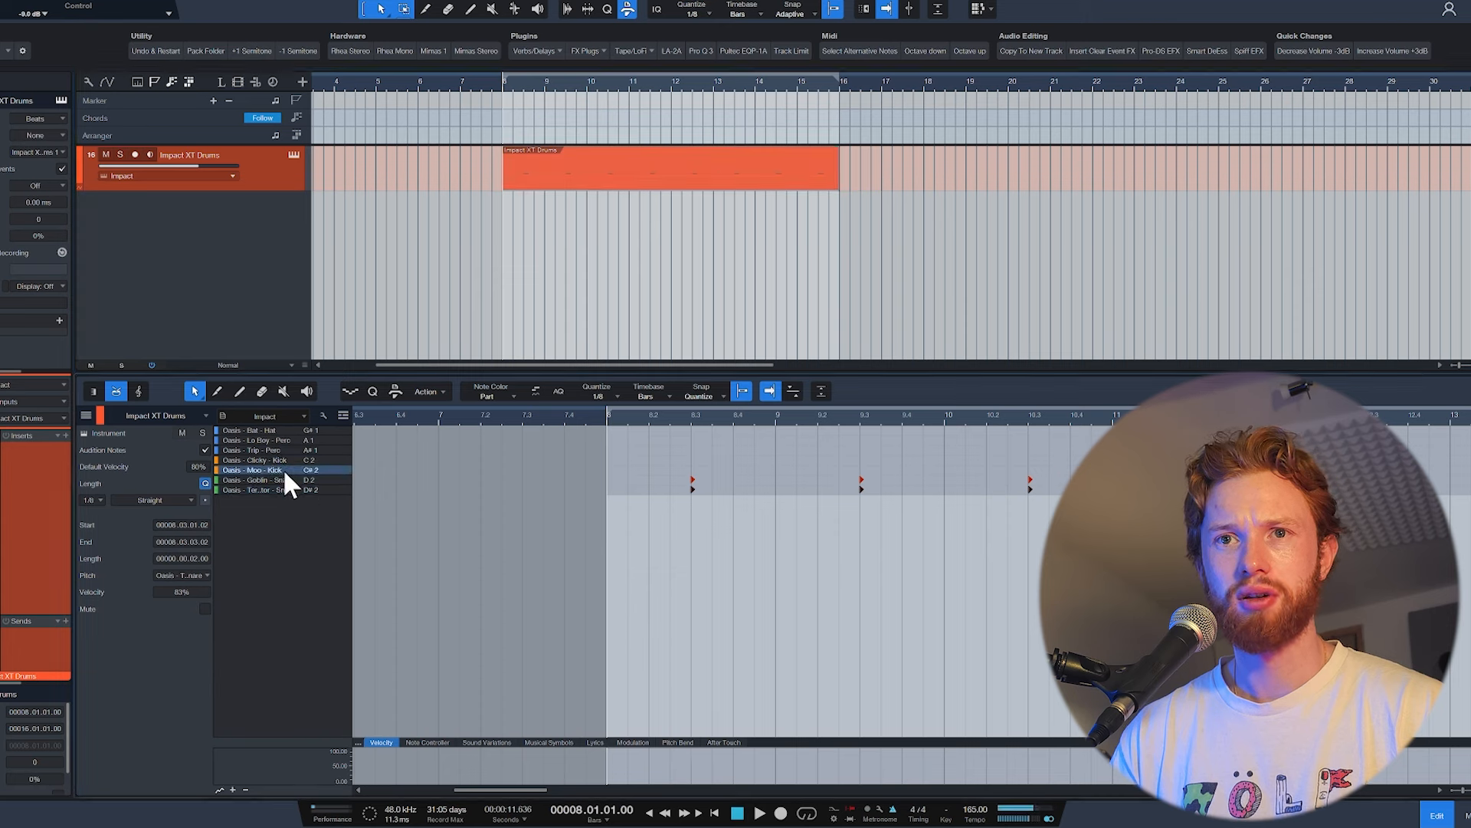
{"action": "left_click", "coordinate": [134, 155]}
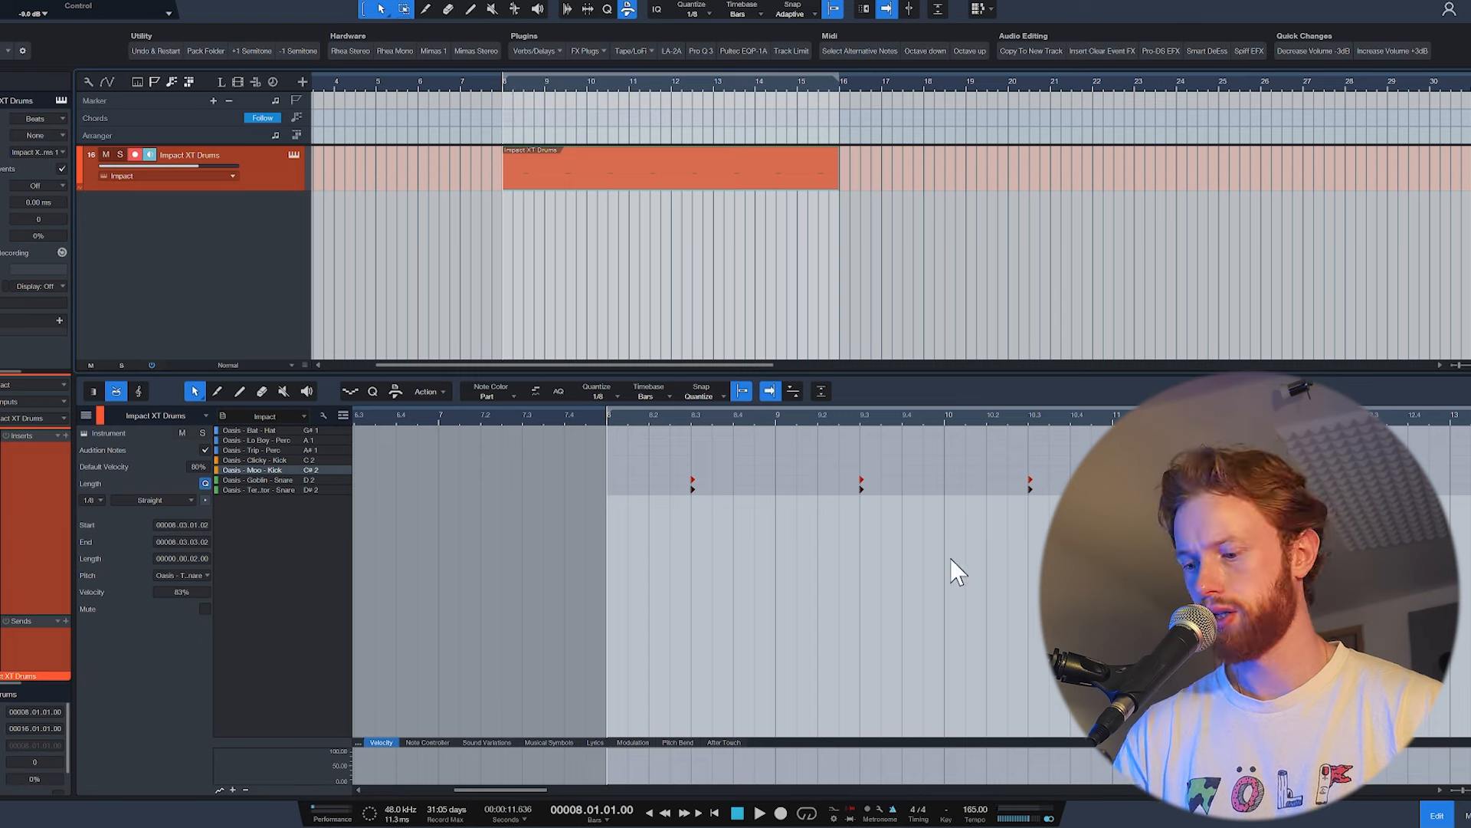
{"action": "key", "text": "KP_Multiply"}
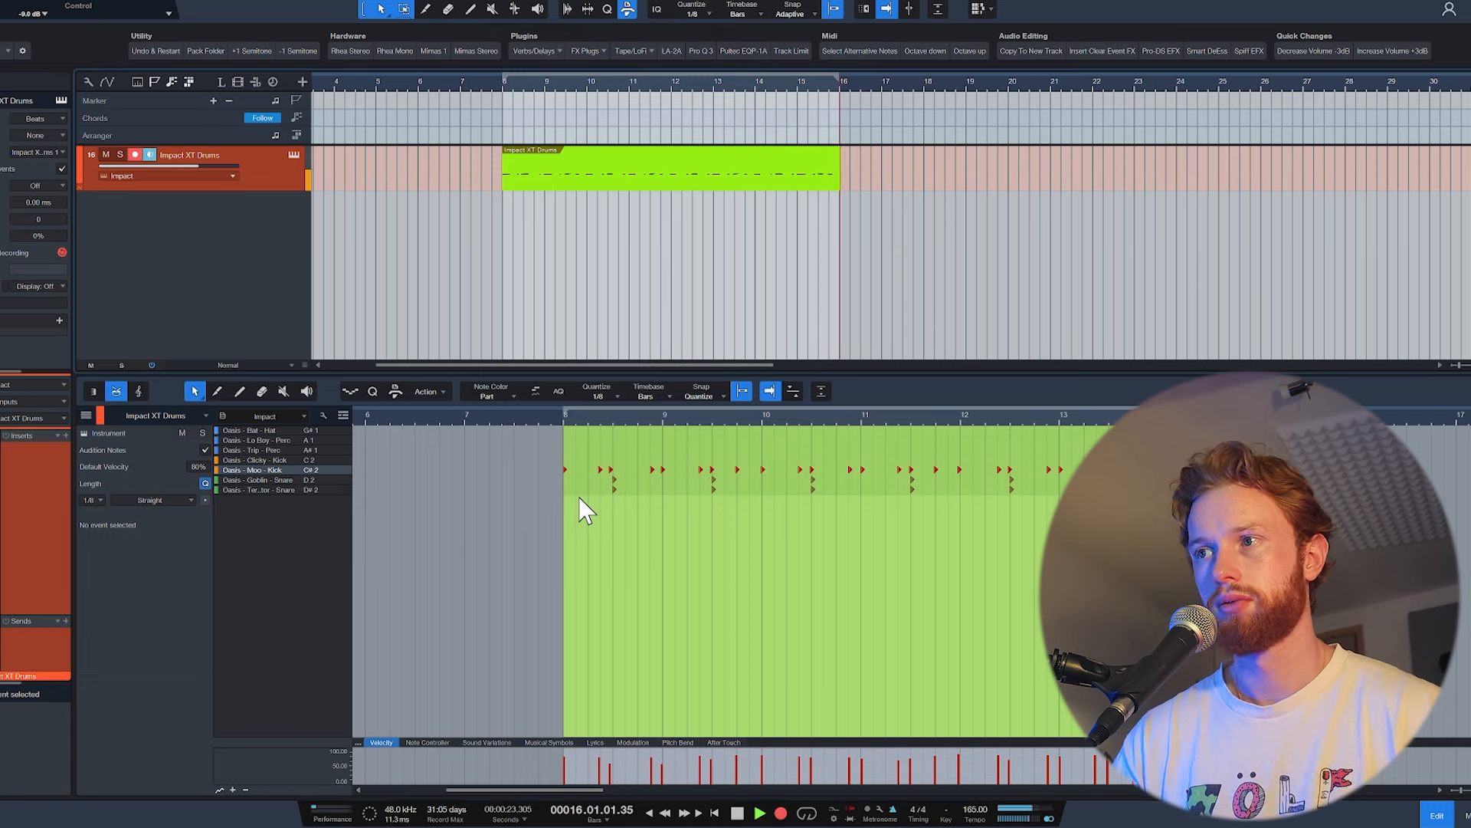
{"action": "key", "text": "space"}
Step: Quantize all recorded Moo kick notes to a straight 1/8 grid with 23% swing
{"action": "left_click_drag", "start_coordinate": [538, 472], "coordinate": [1050, 445]}
{"action": "left_click", "coordinate": [371, 391]}
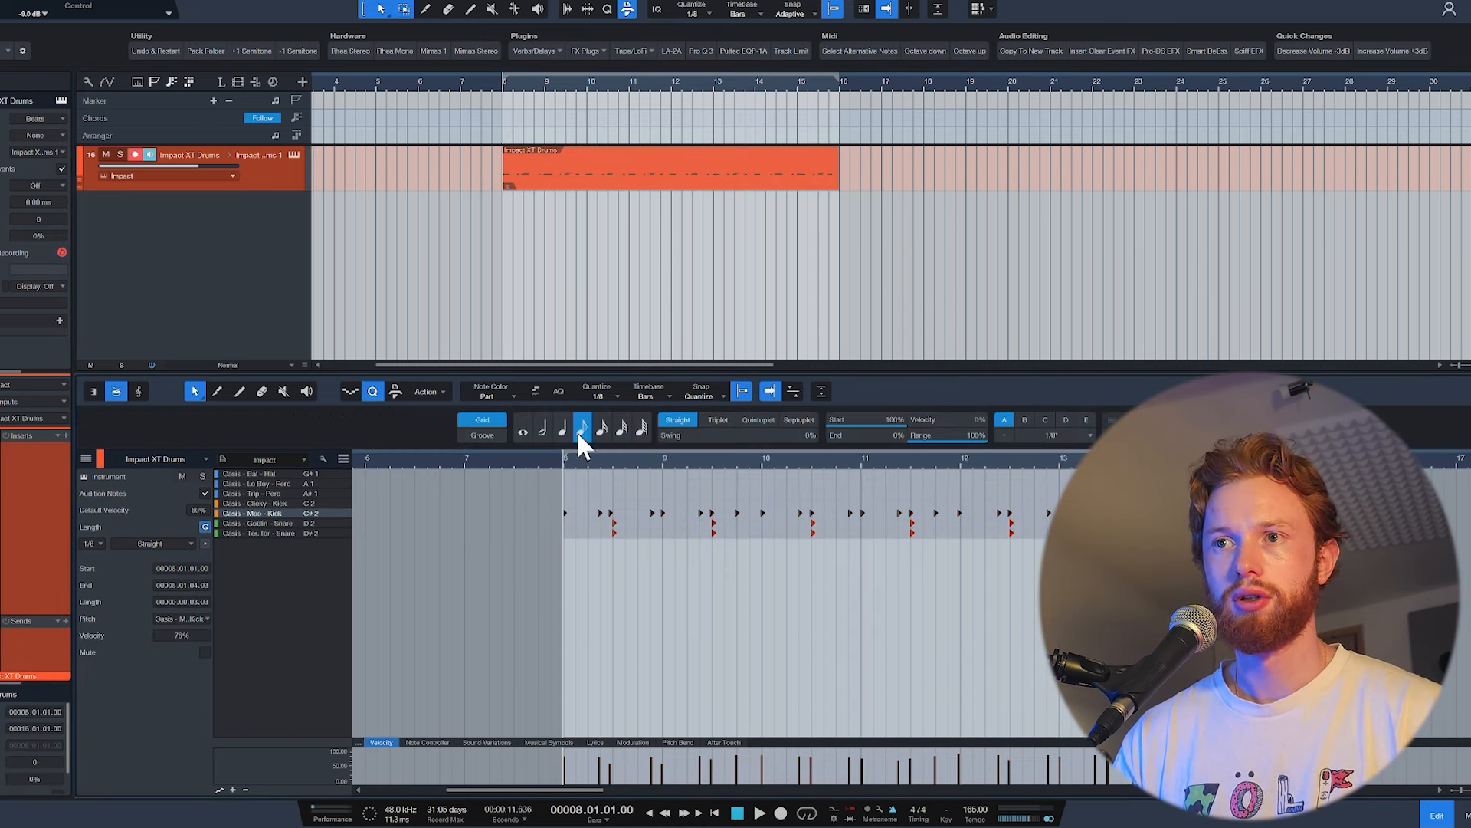
{"action": "left_click_drag", "start_coordinate": [719, 441], "coordinate": [727, 446]}
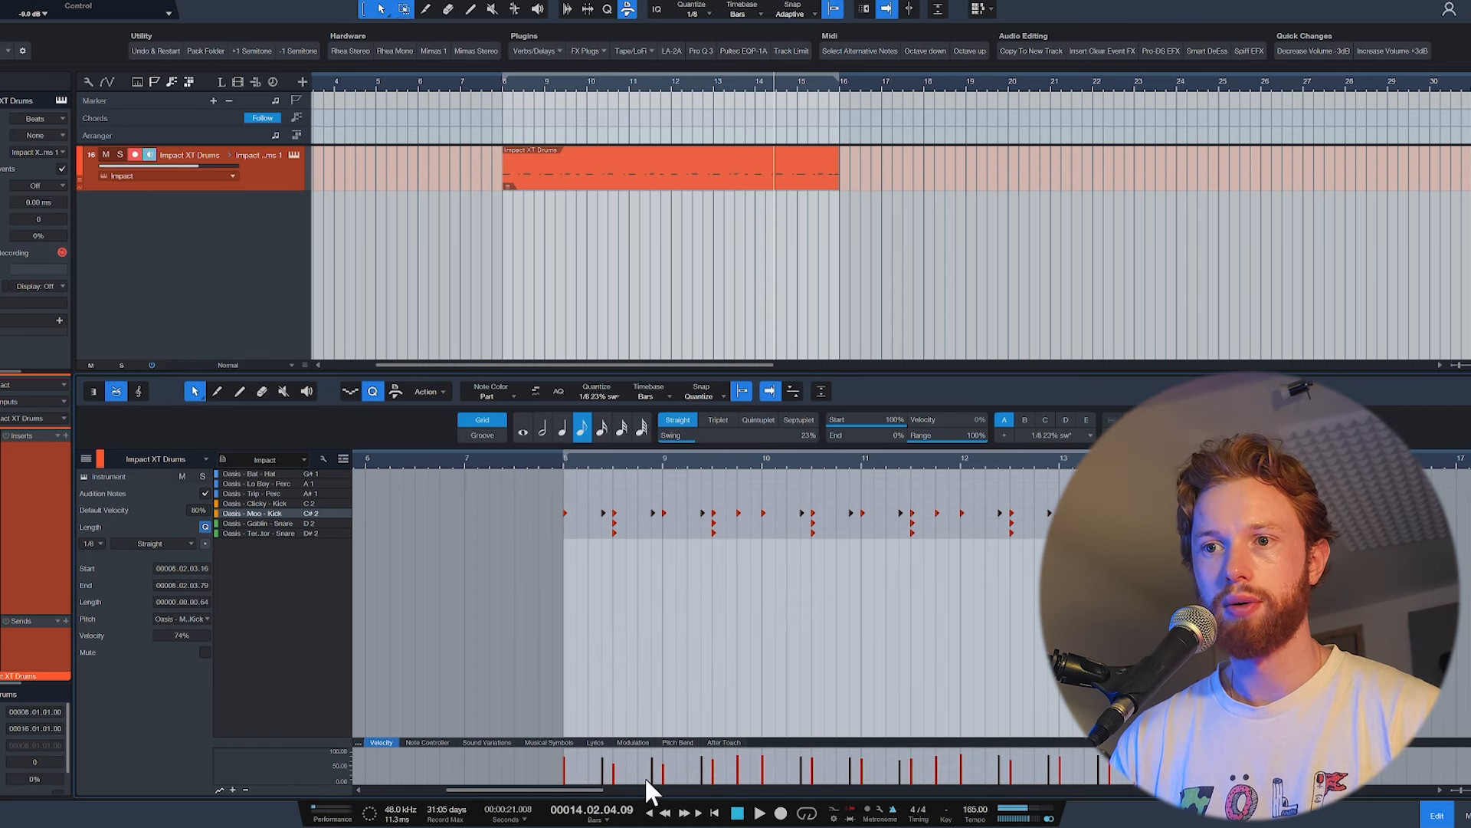
Step: Lower the velocity of the selected off-beat Moo kick notes to 20% and humanize them
{"action": "left_click_drag", "start_coordinate": [605, 764], "coordinate": [603, 782]}
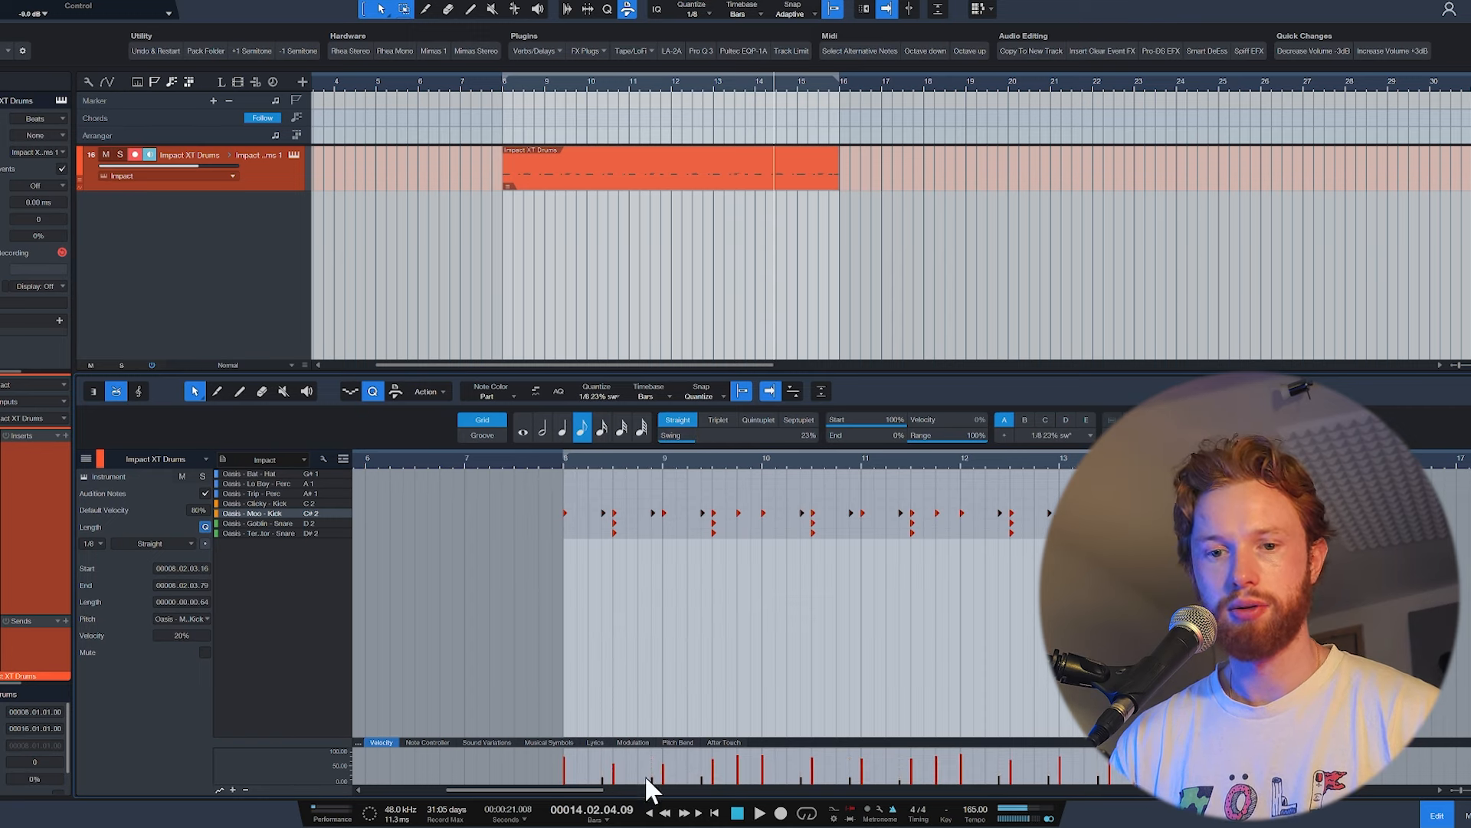
{"action": "key", "text": "h"}
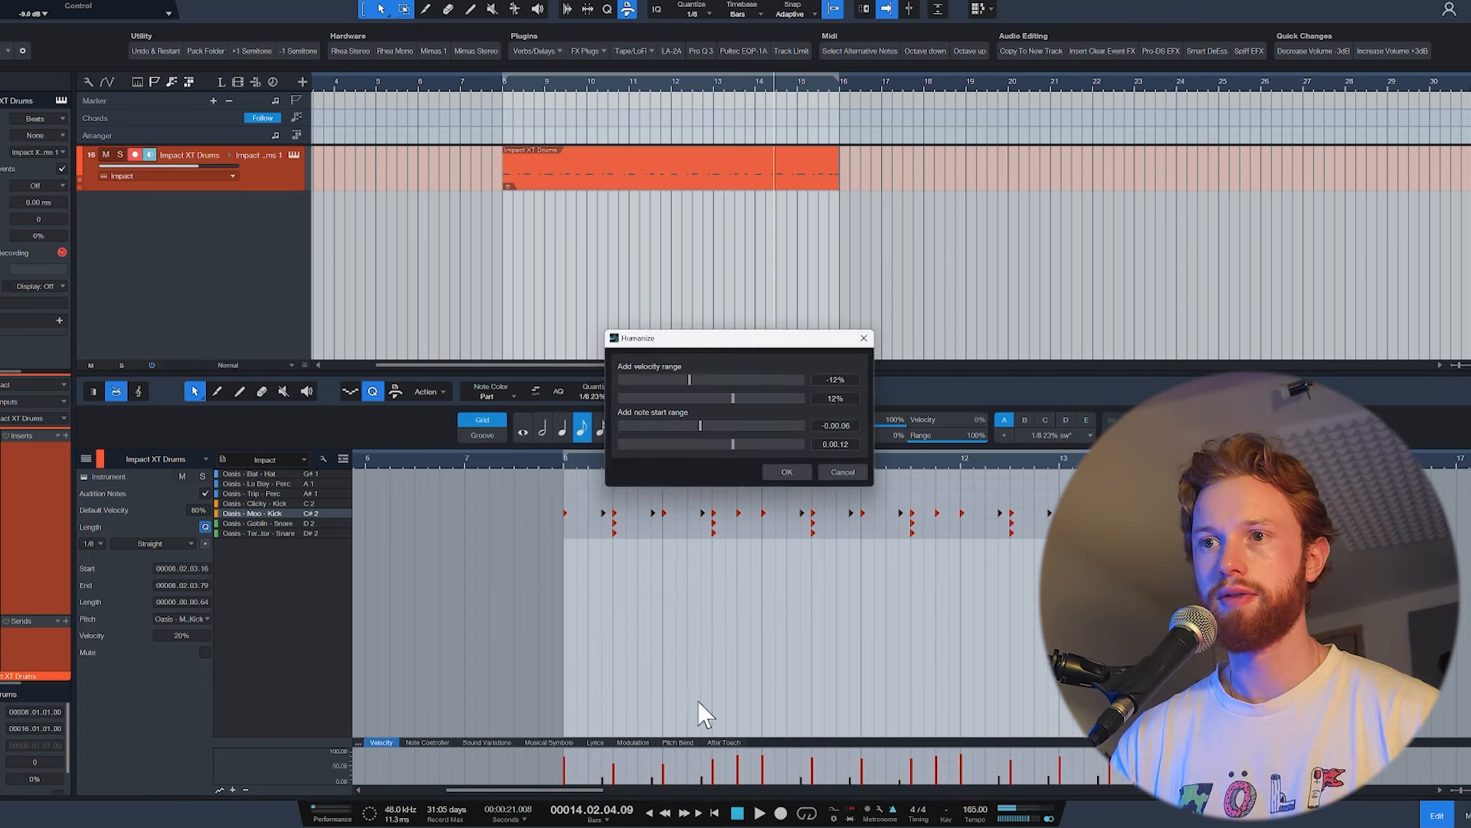
{"action": "left_click", "coordinate": [787, 472]}
Step: Play back the kick and snare pattern from the start of bar 8
{"action": "left_click", "coordinate": [562, 463]}
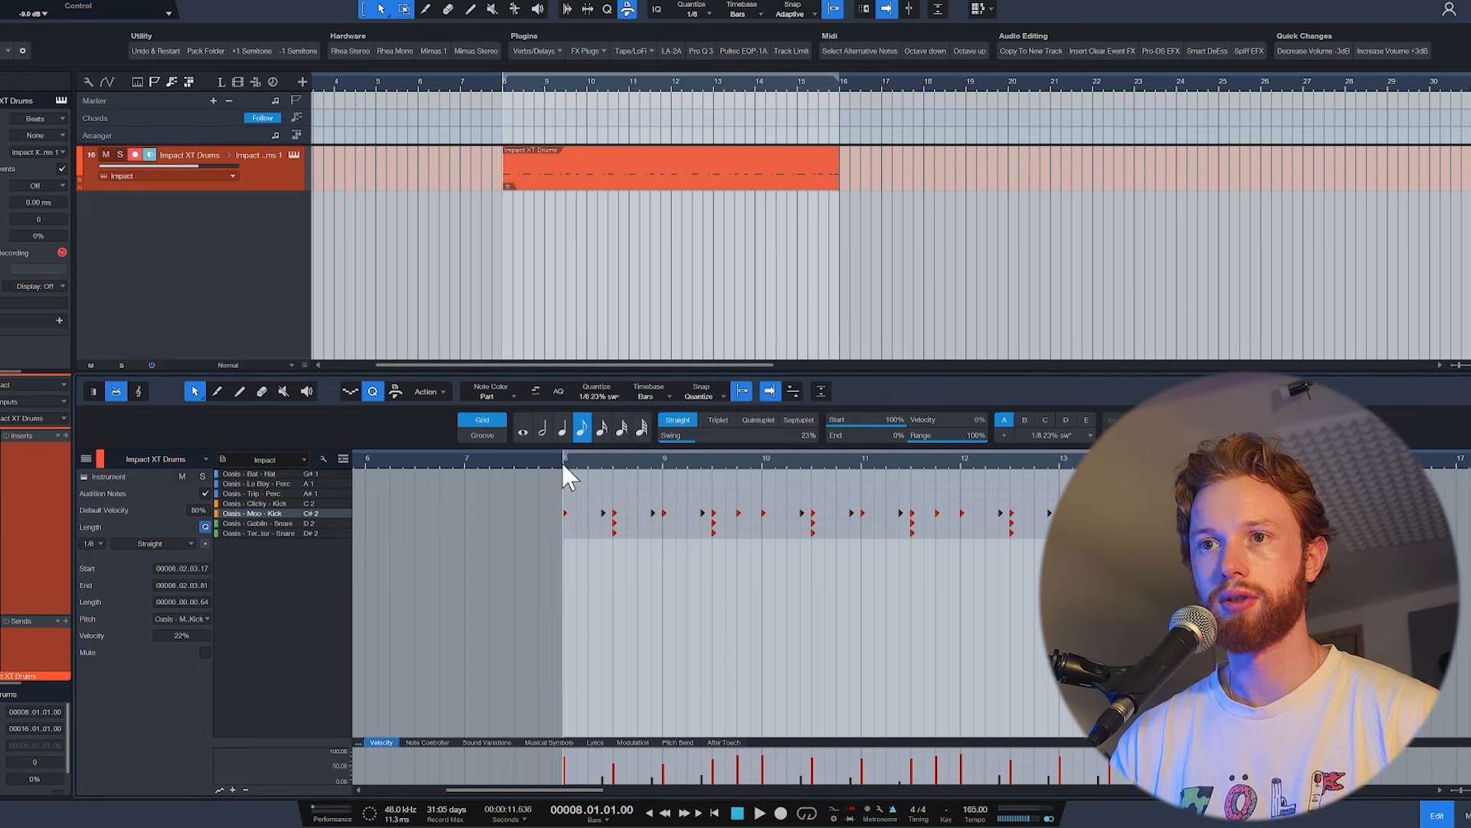
{"action": "key", "text": "space"}
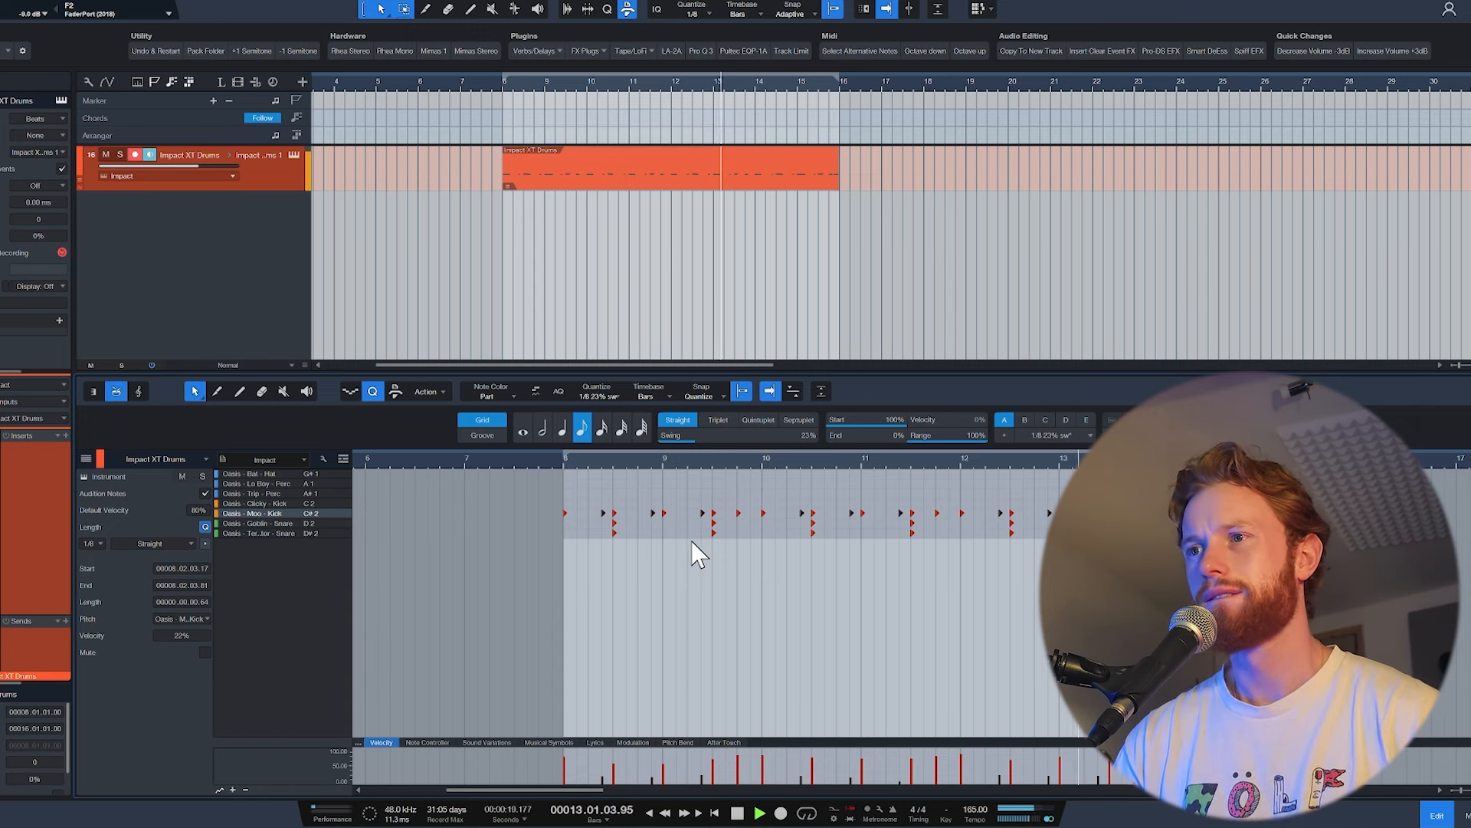
{"action": "key", "text": "space"}
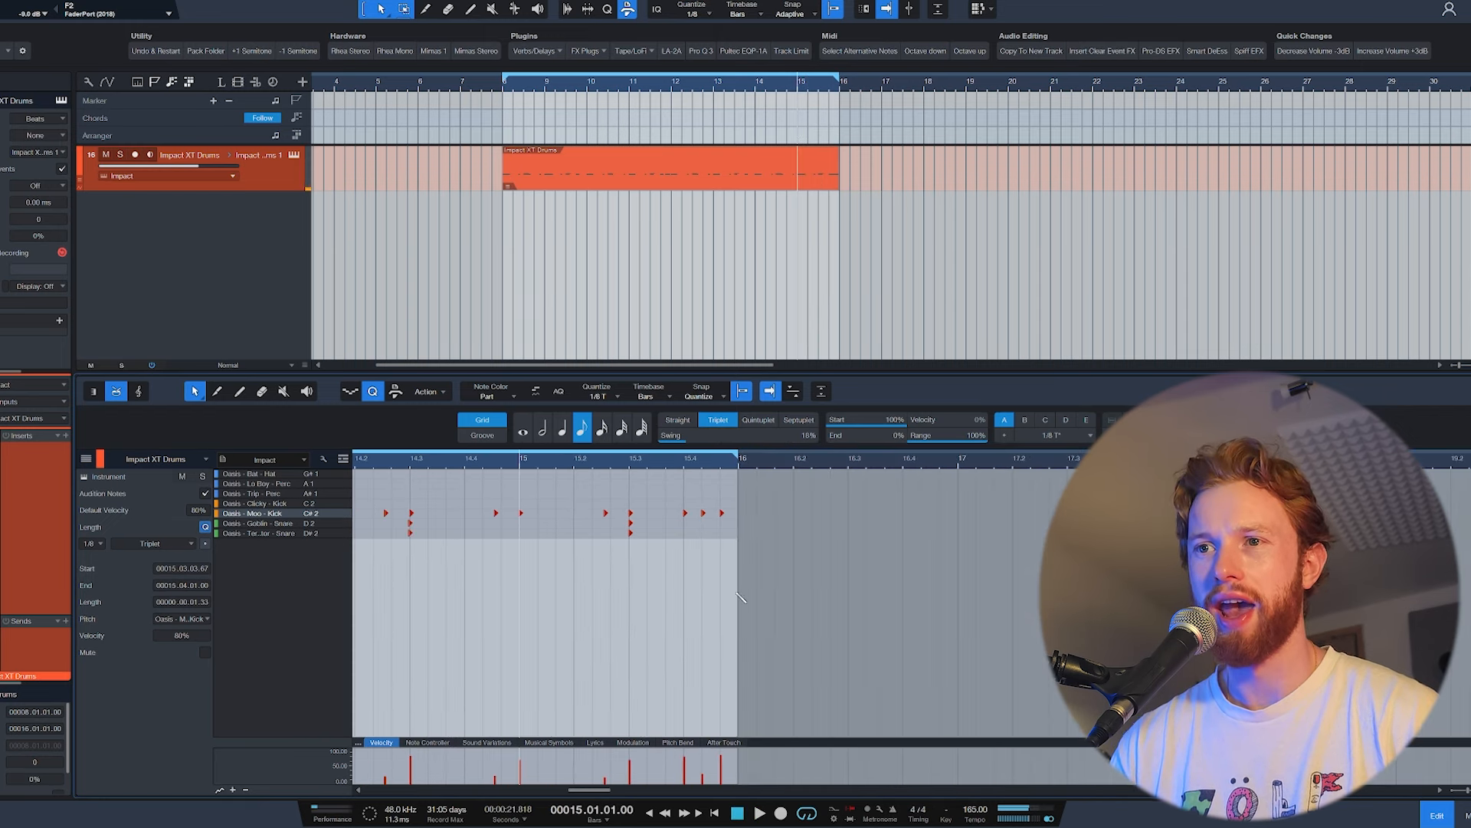
Step: Finish the 1/8-triplet Moo kick fill at the end of bar 15 and copy the kick pattern onto the Clicky kick lane
{"action": "scroll", "coordinate": [674, 559], "scroll_direction": "up", "scroll_amount": 4}
{"action": "scroll", "coordinate": [698, 537], "scroll_direction": "up", "scroll_amount": 2}
{"action": "left_click", "coordinate": [702, 513]}
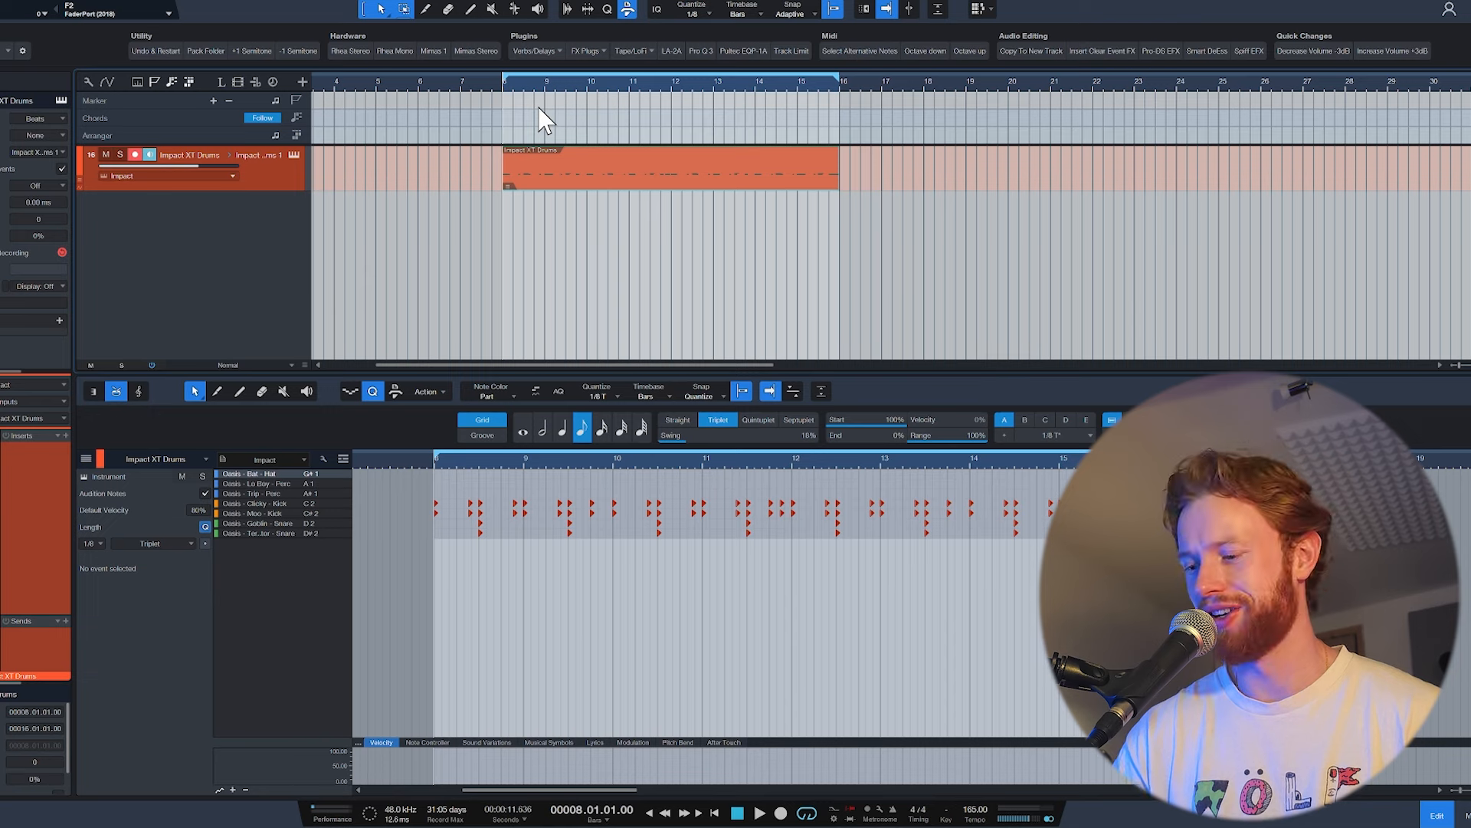
Step: Record a Bat hat pattern over bars 8 to 16 and return the quantize grid from triplets to straight
{"action": "key", "text": "KP_Multiply"}
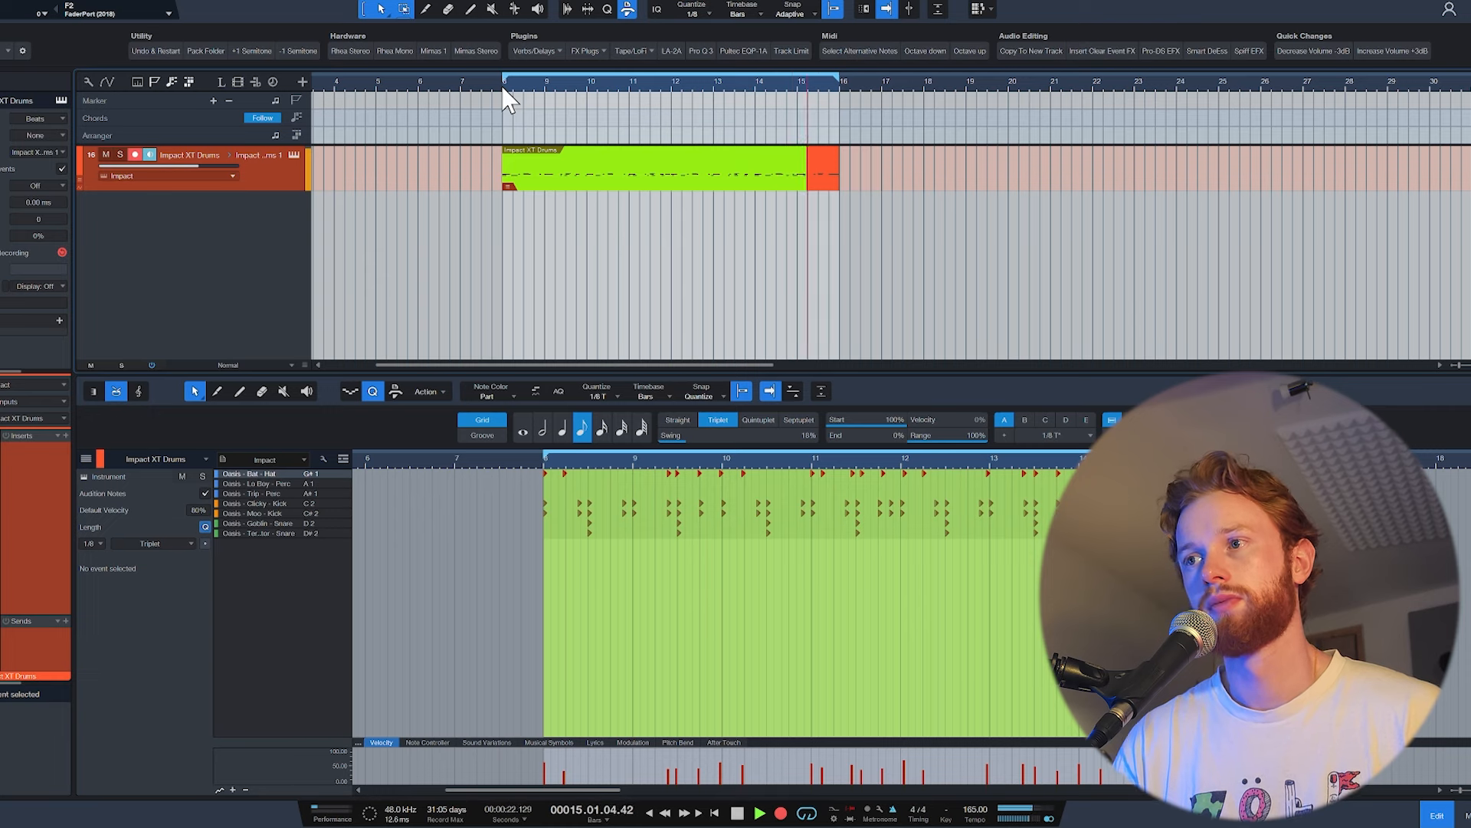
{"action": "key", "text": "space"}
{"action": "left_click", "coordinate": [678, 419]}
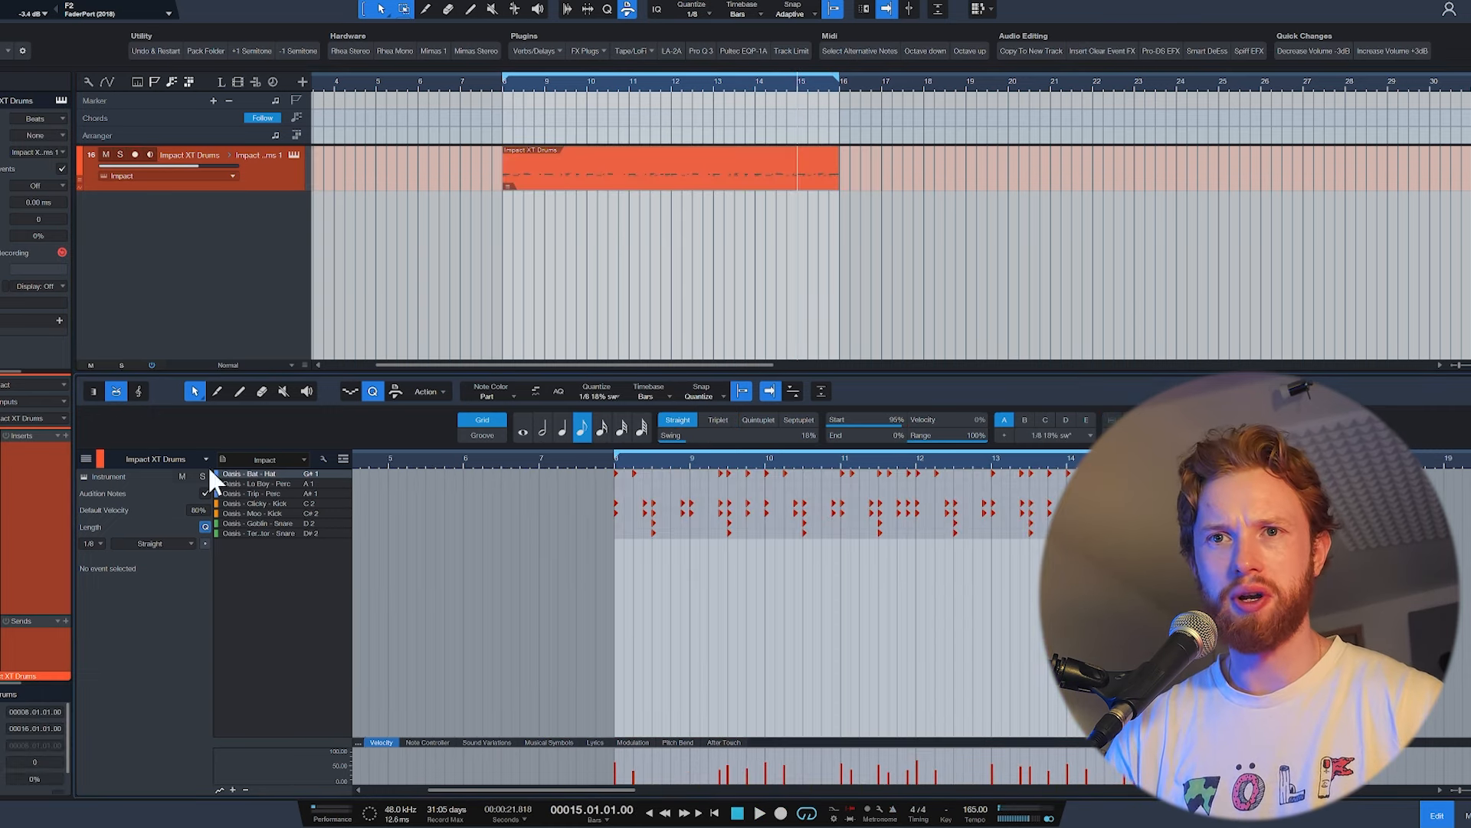
Step: Place two 1/16 notes on the Lo Boy percussion lane at beat 4 of bar 8 and play them back
{"action": "left_click", "coordinate": [269, 484]}
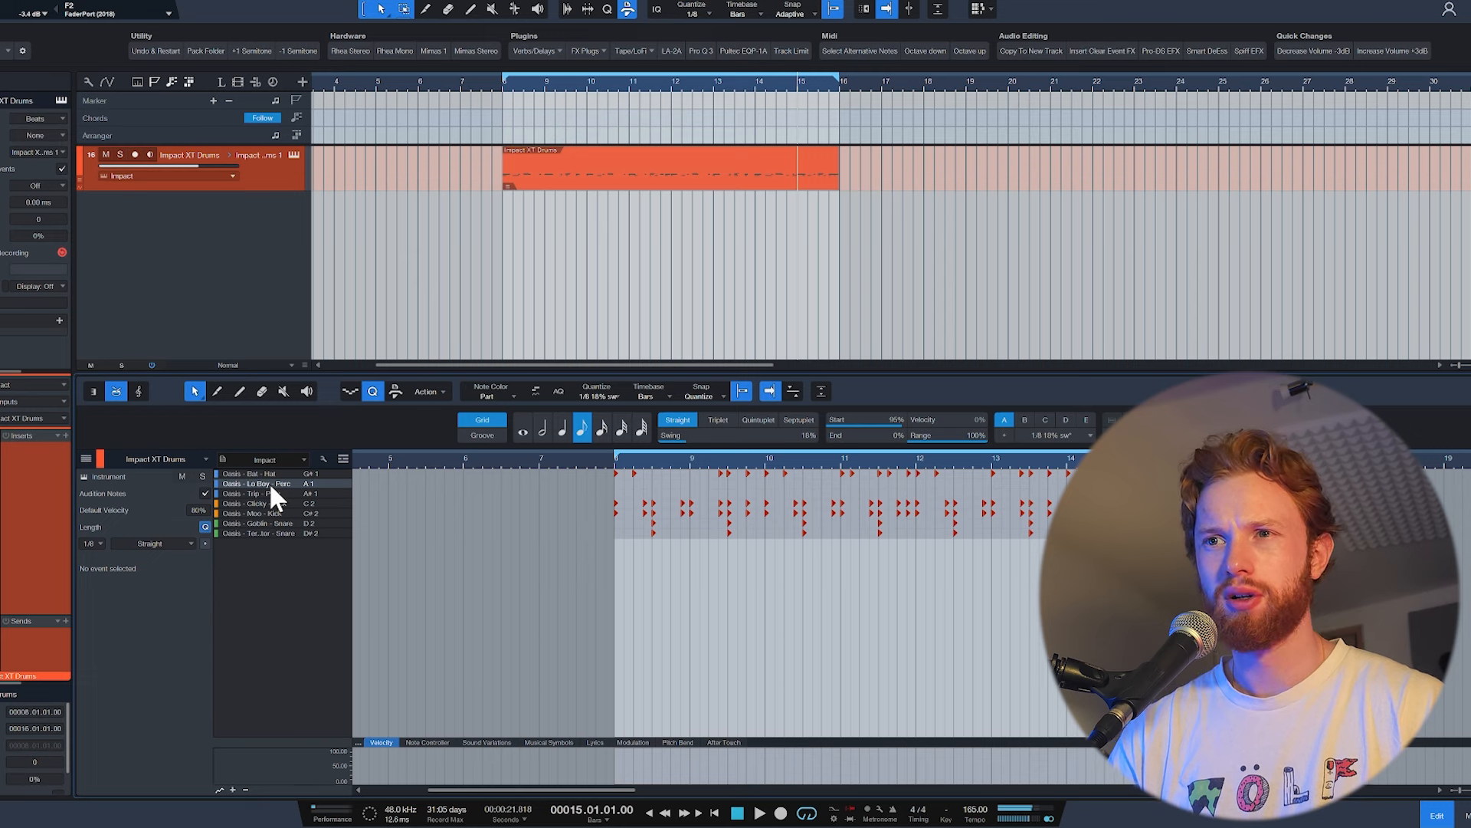
{"action": "scroll", "coordinate": [636, 571], "scroll_direction": "up", "scroll_amount": 2}
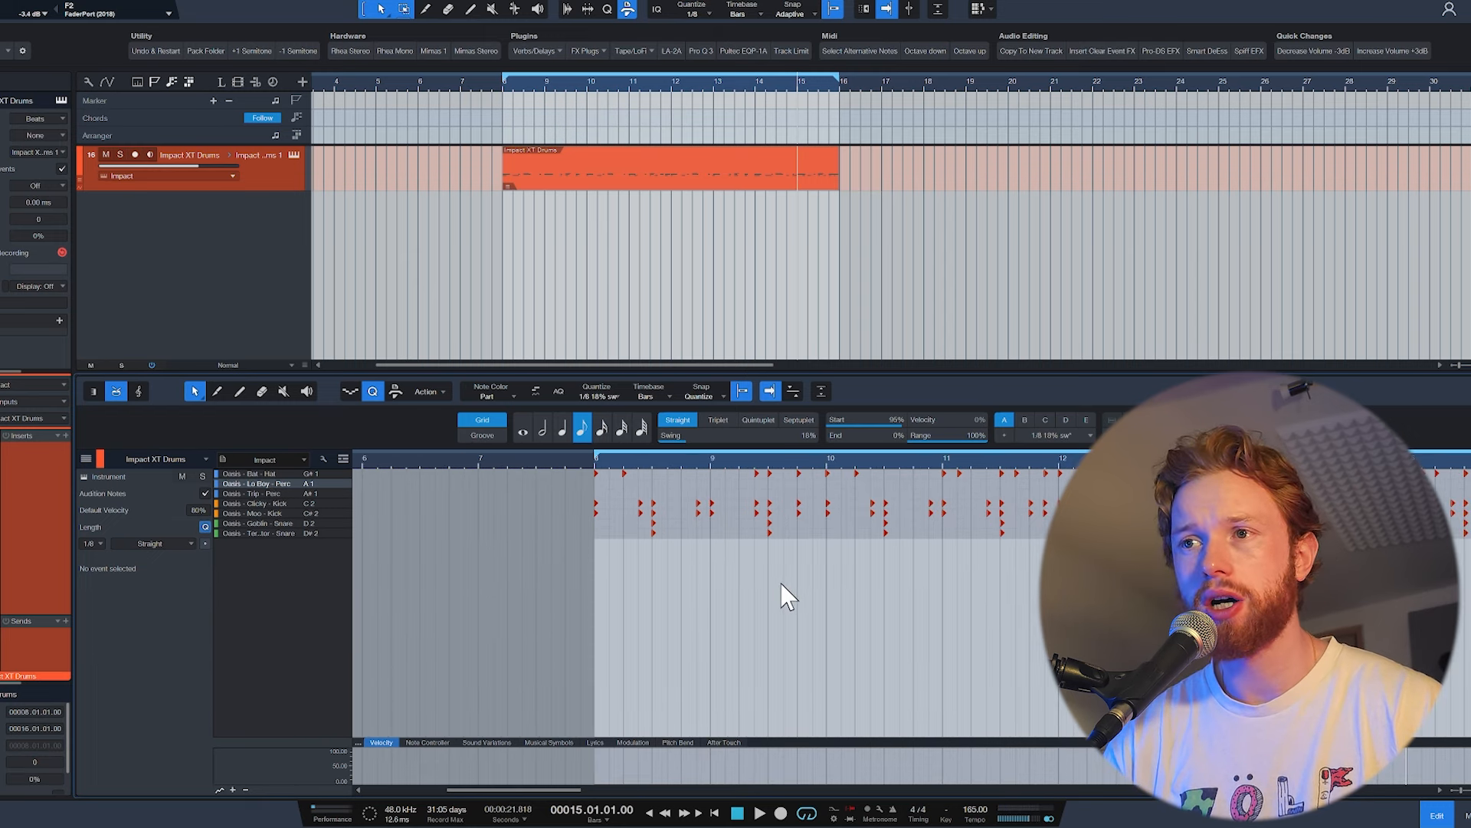
{"action": "scroll", "coordinate": [737, 562], "scroll_direction": "up", "scroll_amount": 2}
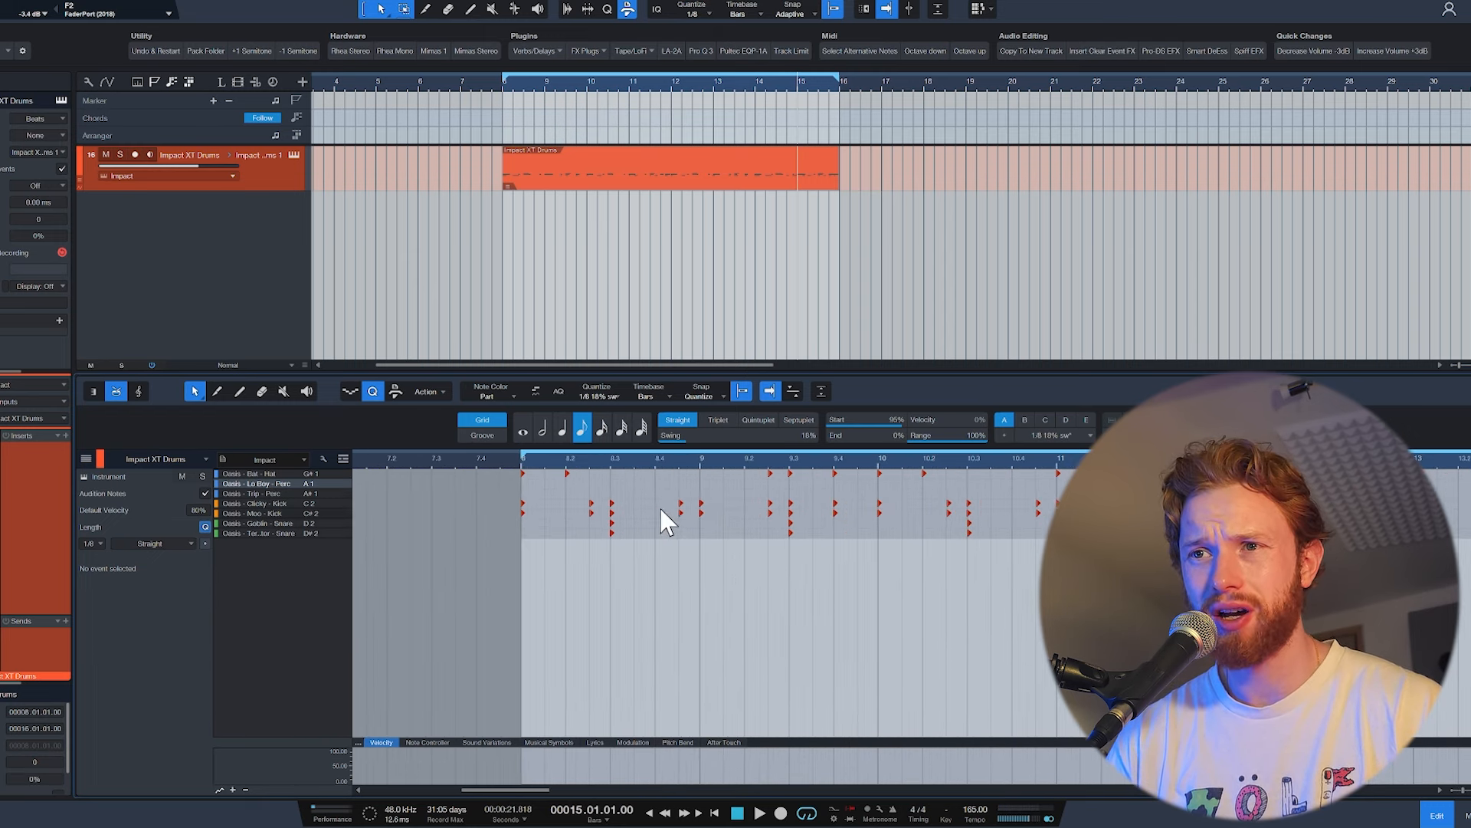
{"action": "scroll", "coordinate": [648, 498], "scroll_direction": "up", "scroll_amount": 2}
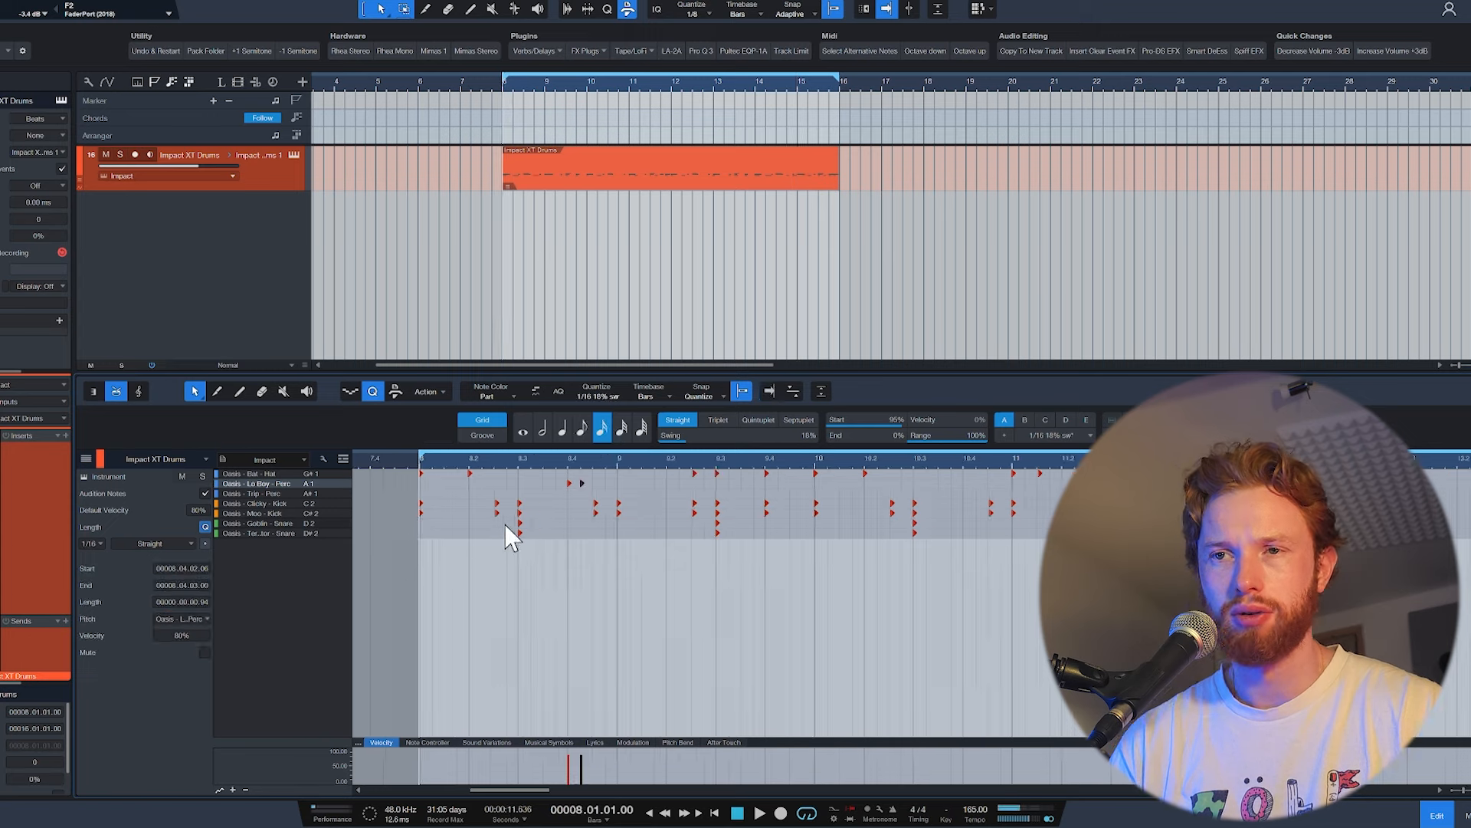
{"action": "key", "text": "space"}
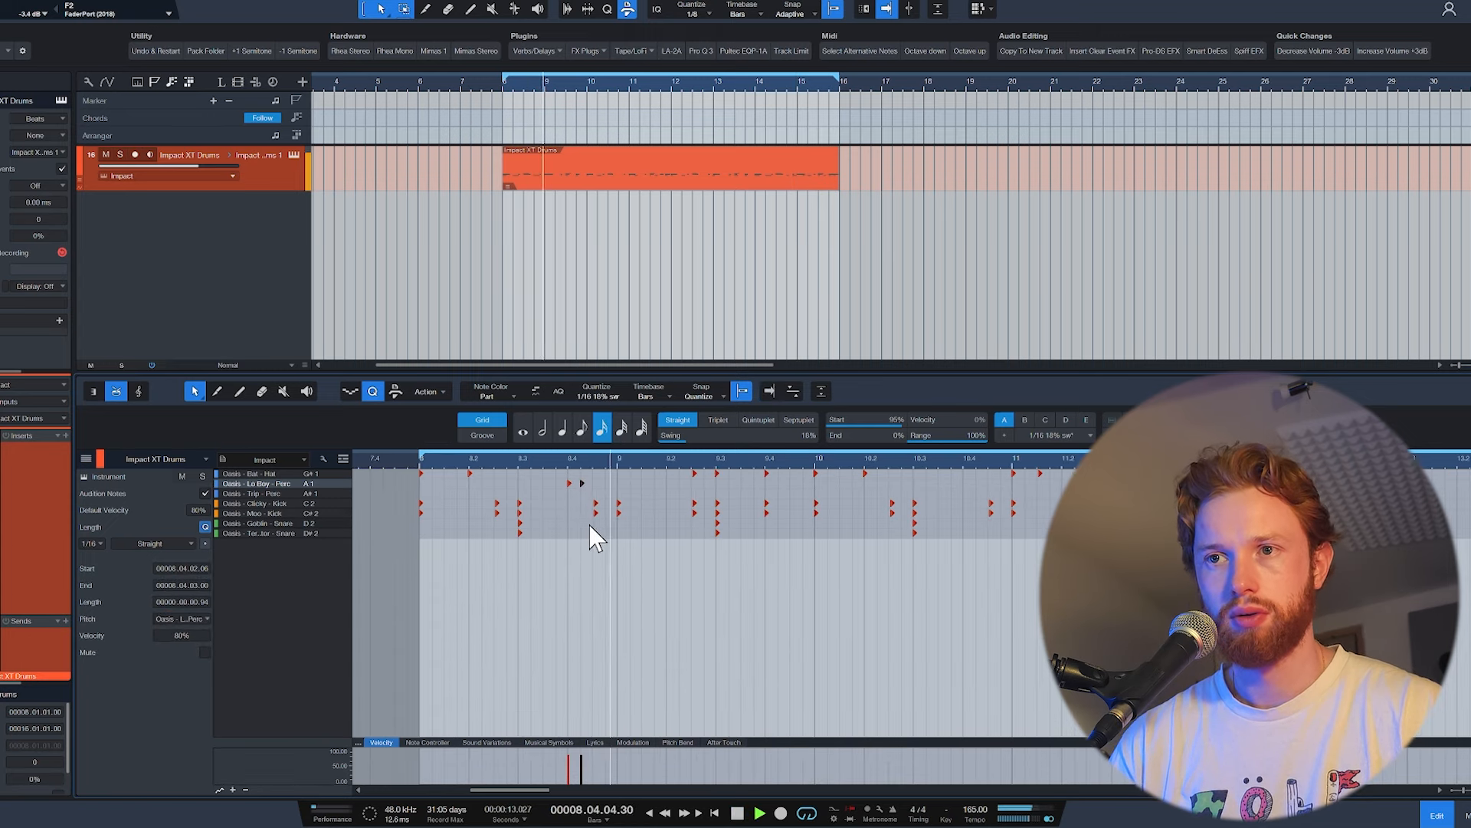
{"action": "key", "text": "space"}
Step: Select the two Lo Boy notes, place two Trip percussion notes at 8.3.3 and 8.4.1 instead, and play them back
{"action": "left_click", "coordinate": [585, 484]}
{"action": "left_click", "coordinate": [580, 484]}
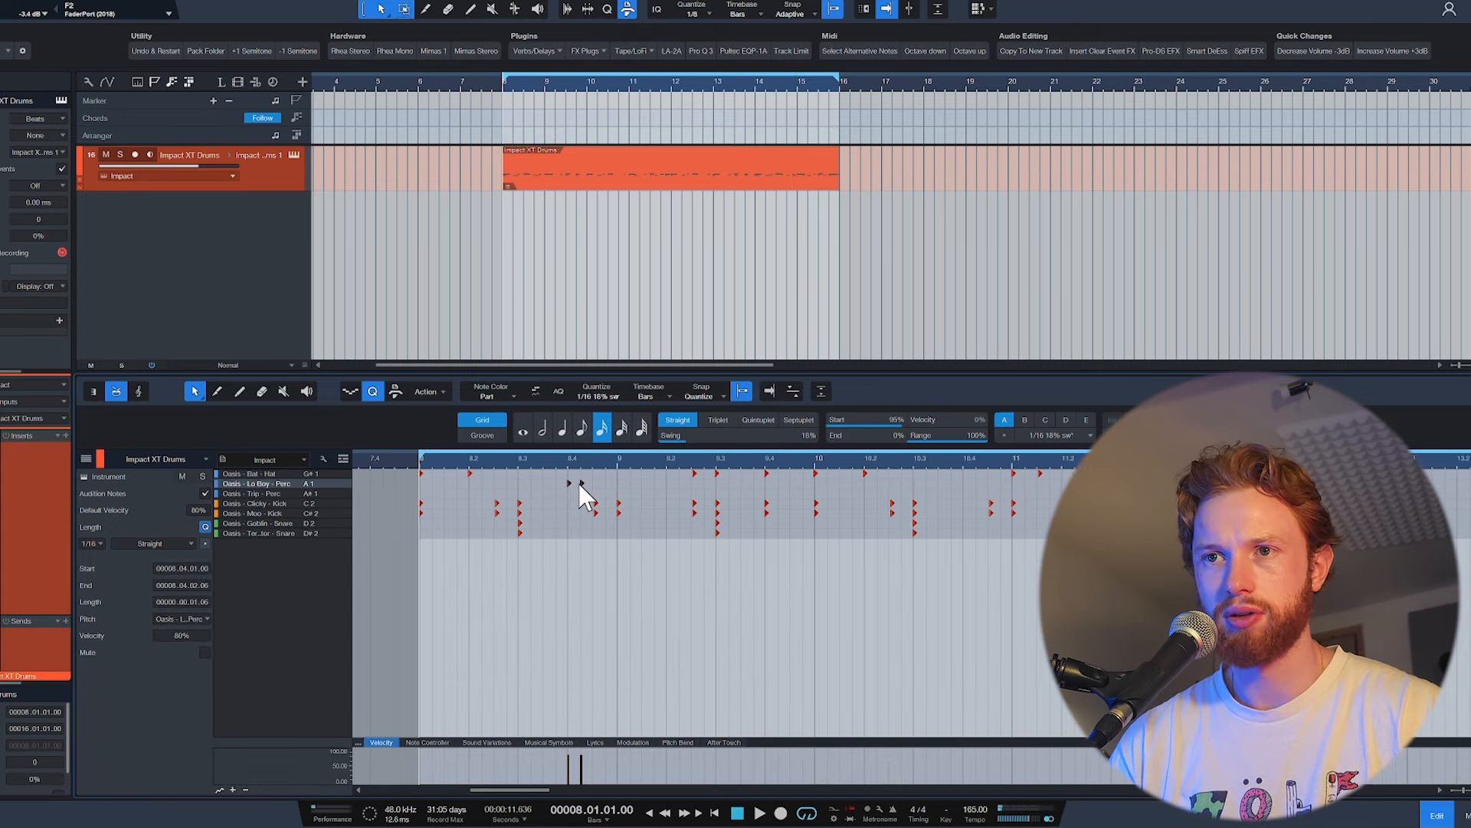
{"action": "key", "text": "space"}
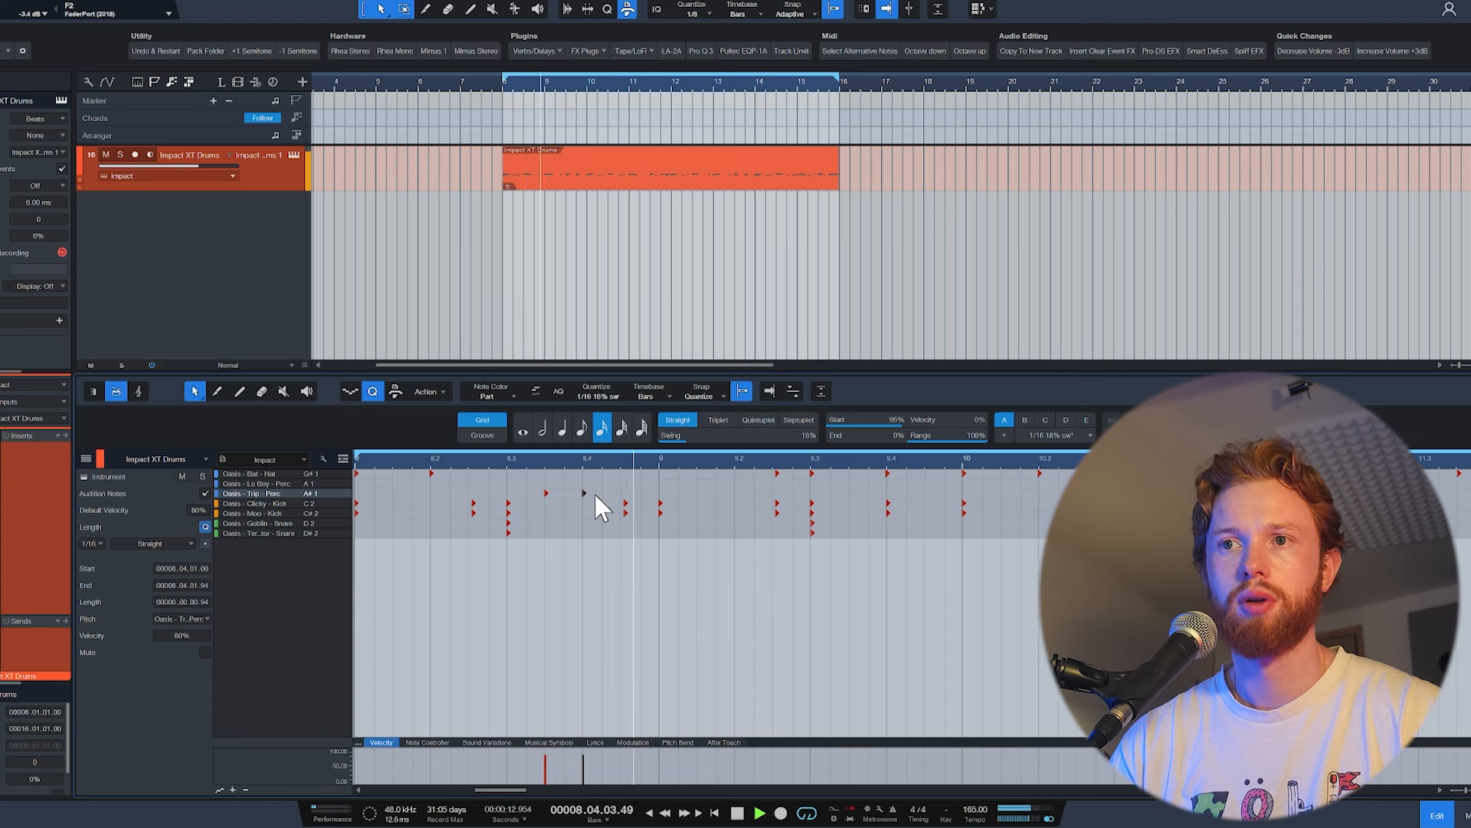
{"action": "key", "text": "space"}
Step: Lower the first Trip percussion note's velocity to 40% and play back the whole beat
{"action": "left_click", "coordinate": [549, 493]}
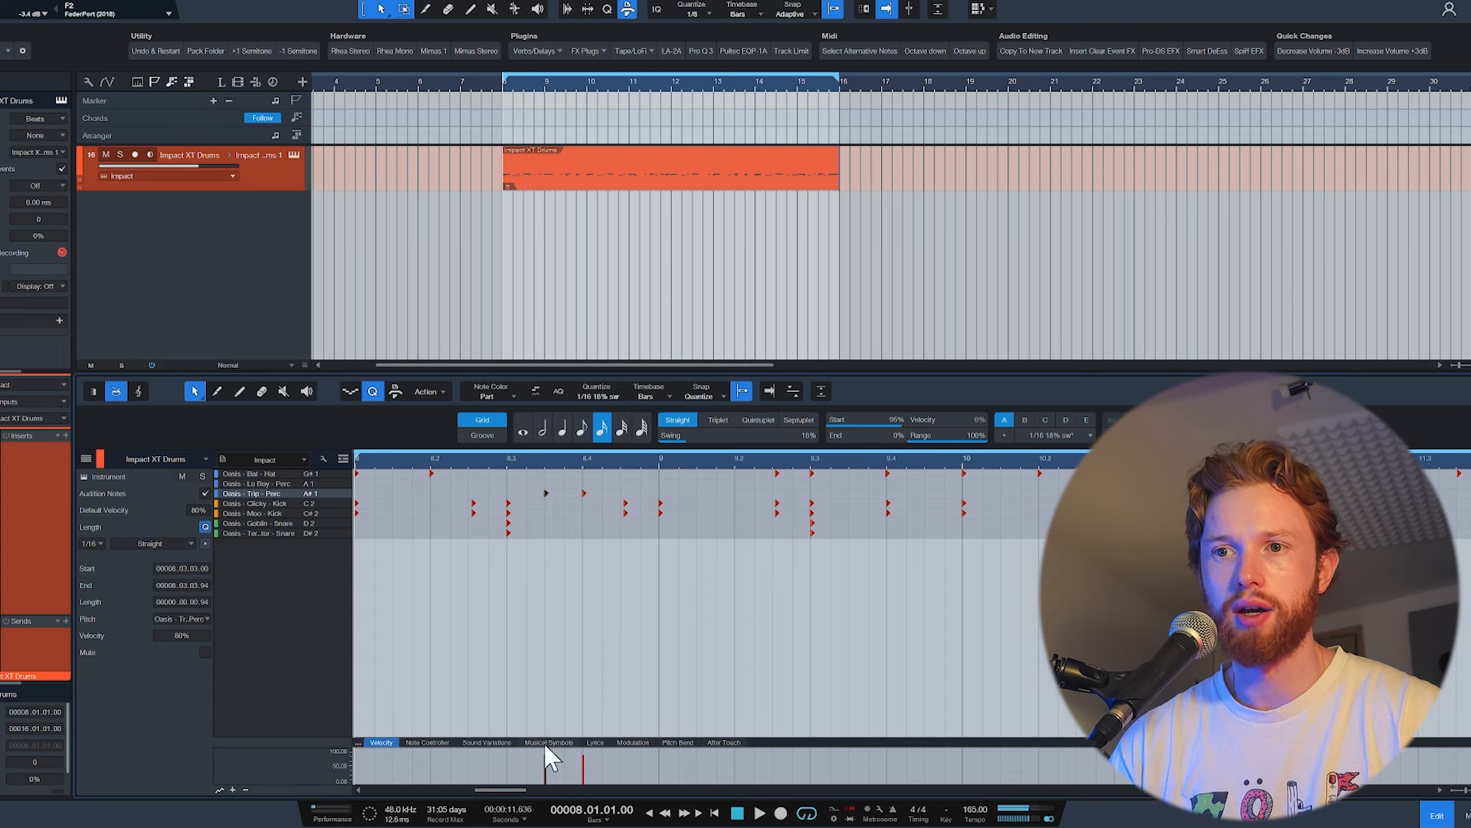
{"action": "left_click_drag", "start_coordinate": [552, 755], "coordinate": [544, 779]}
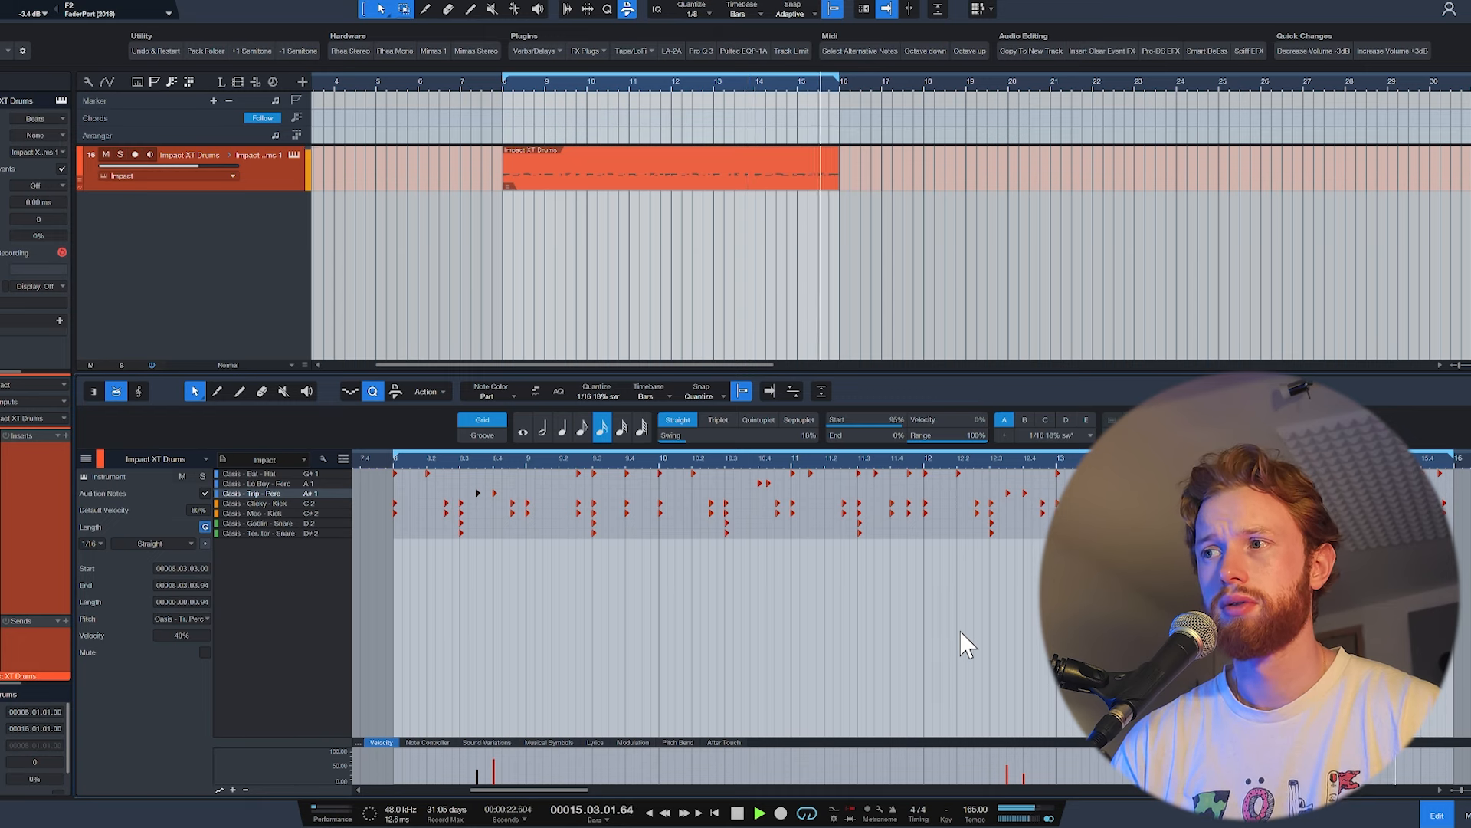
{"action": "key", "text": "space"}
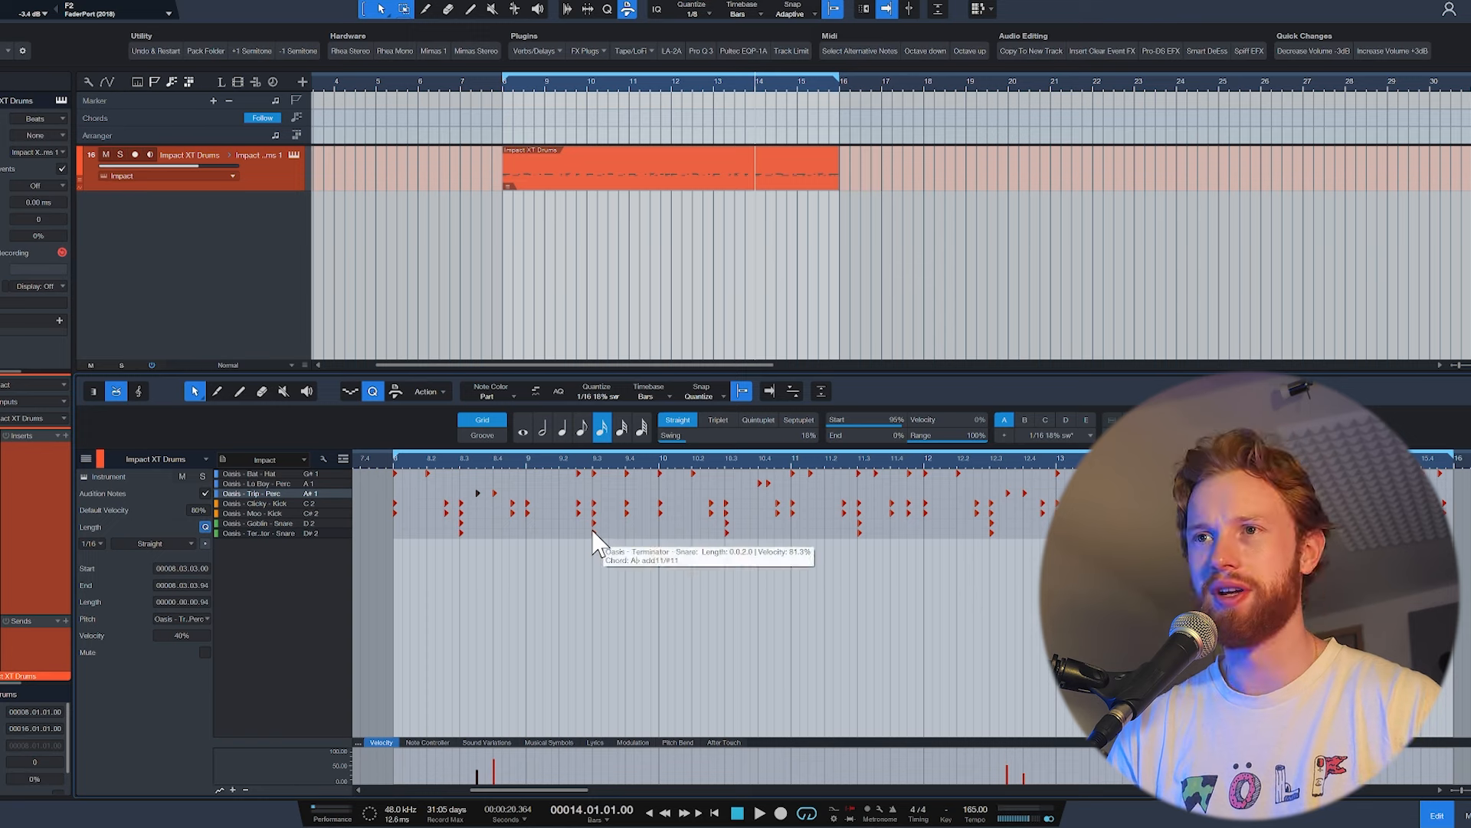
Step: Try Oasis - Calling - Perc.wav from the sample browser as a repeated loop on a new track starting at bar 8
{"action": "key", "text": "F5"}
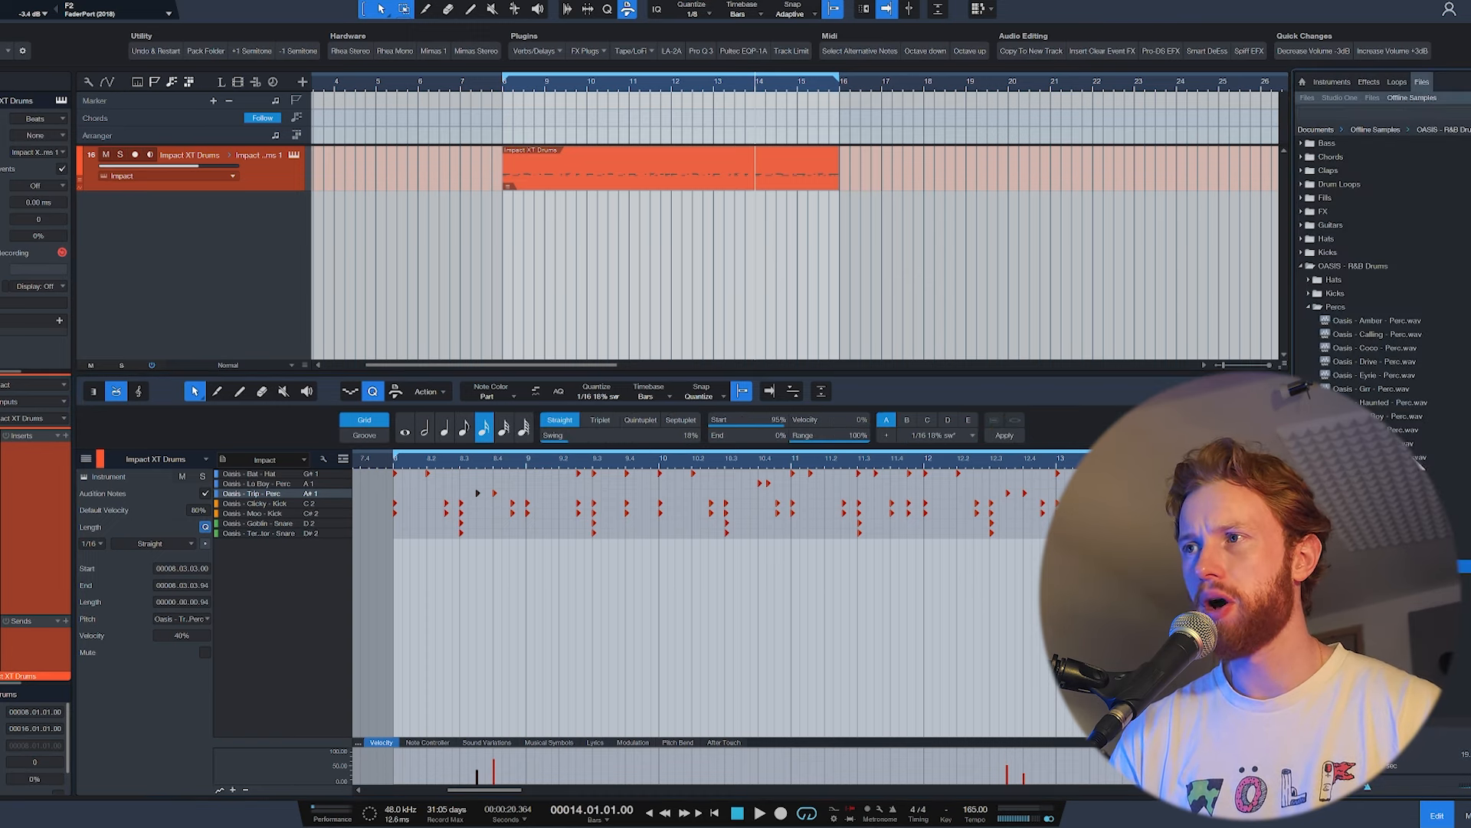
{"action": "left_click", "coordinate": [1371, 336]}
{"action": "left_click_drag", "start_coordinate": [1370, 336], "coordinate": [527, 224]}
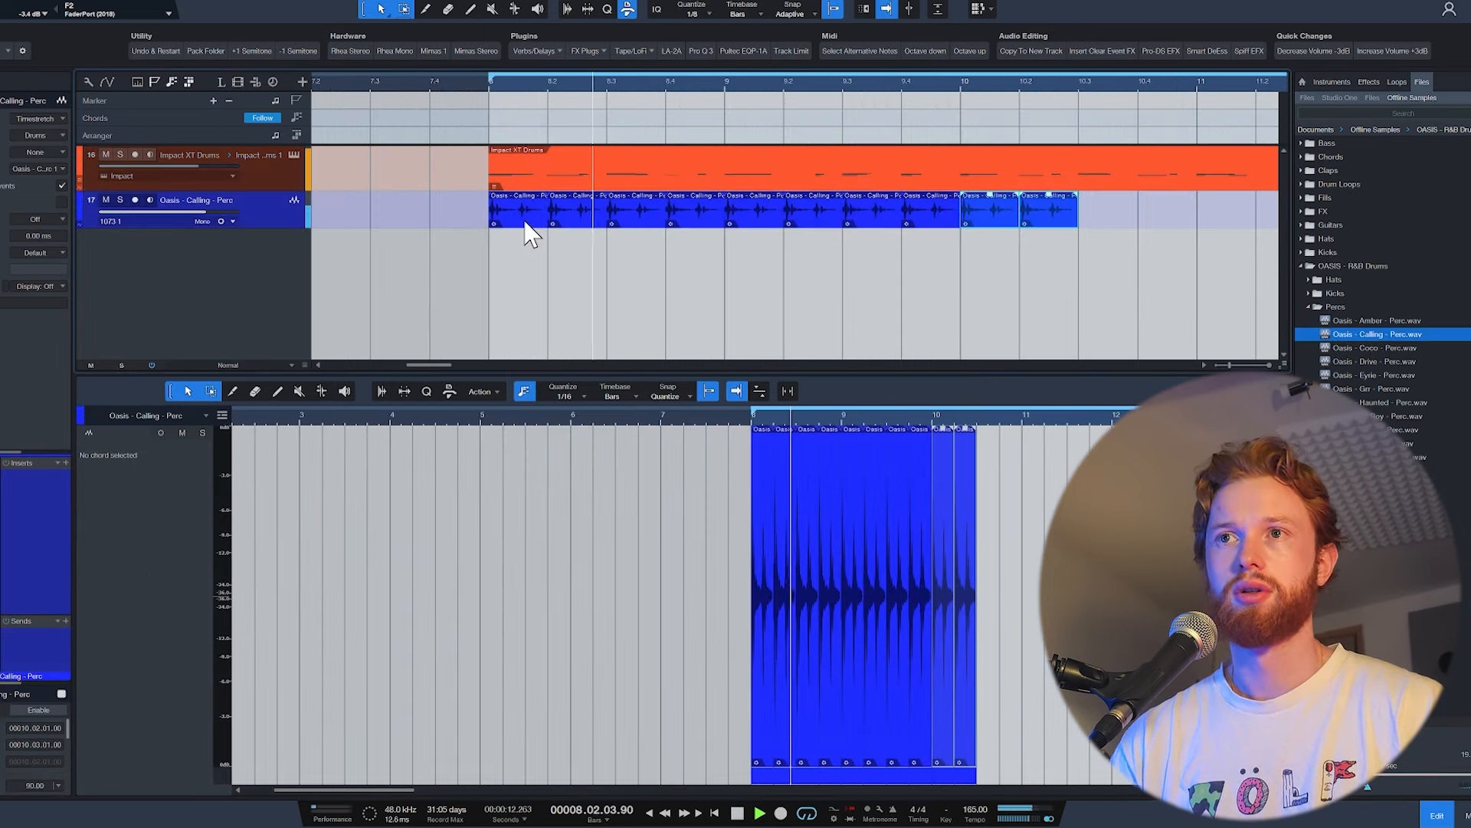
{"action": "key", "text": "w"}
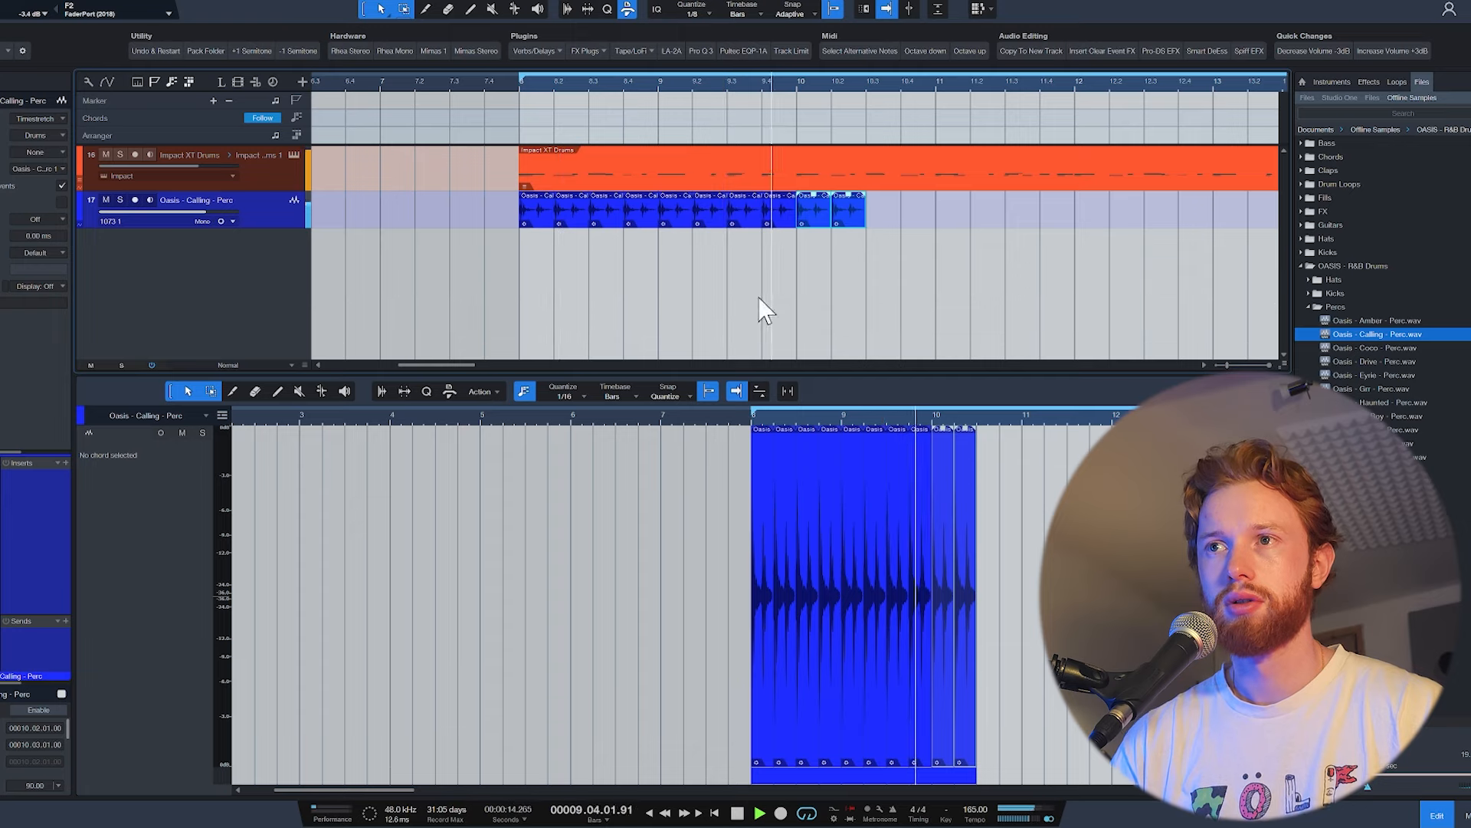
{"action": "key", "text": "space"}
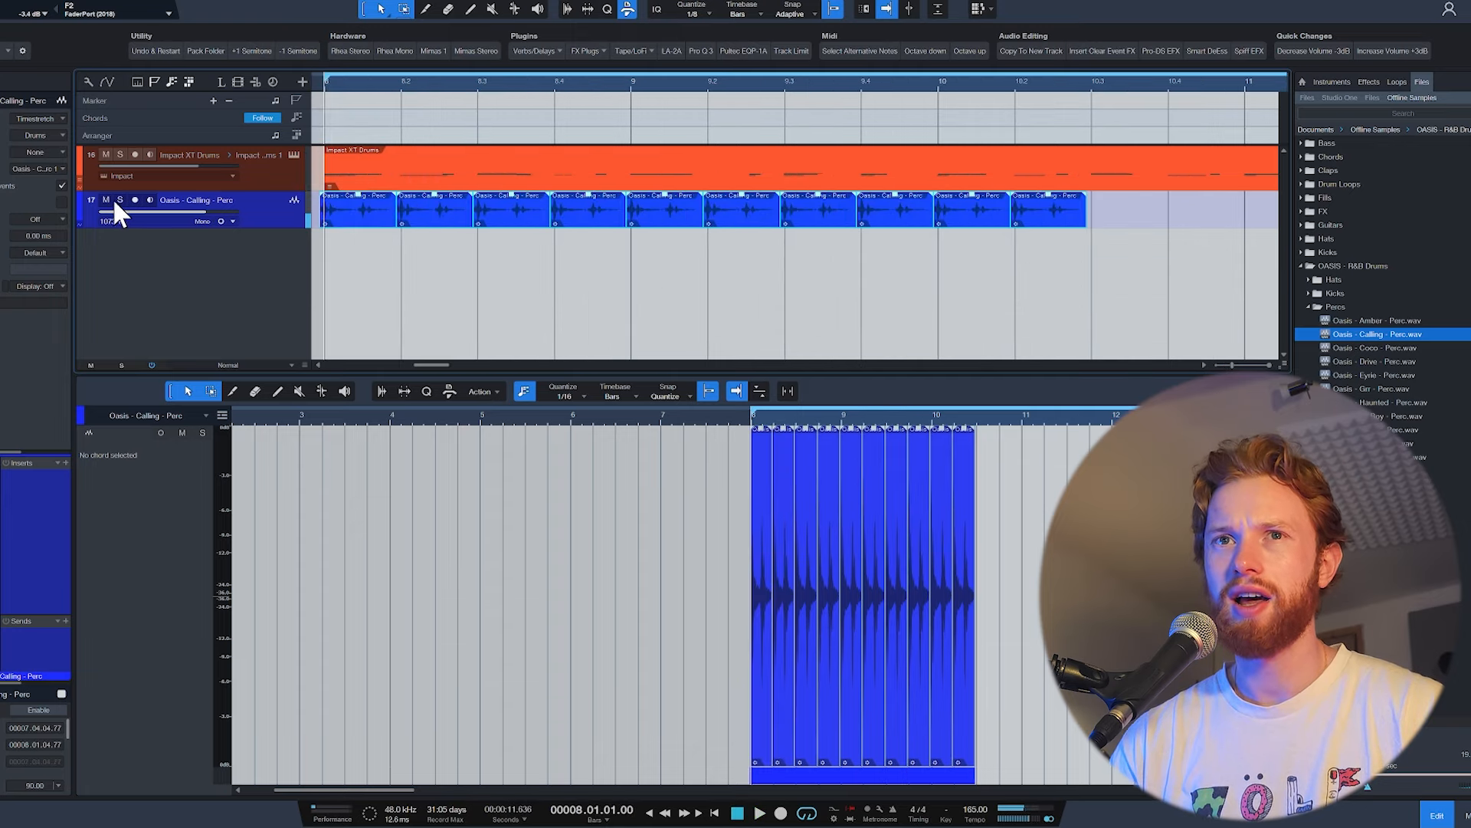
Step: Add the Oasis - Shine - Perc loop on a new track from bar 8, audition it, and remove the Calling percussion track
{"action": "left_click", "coordinate": [106, 199]}
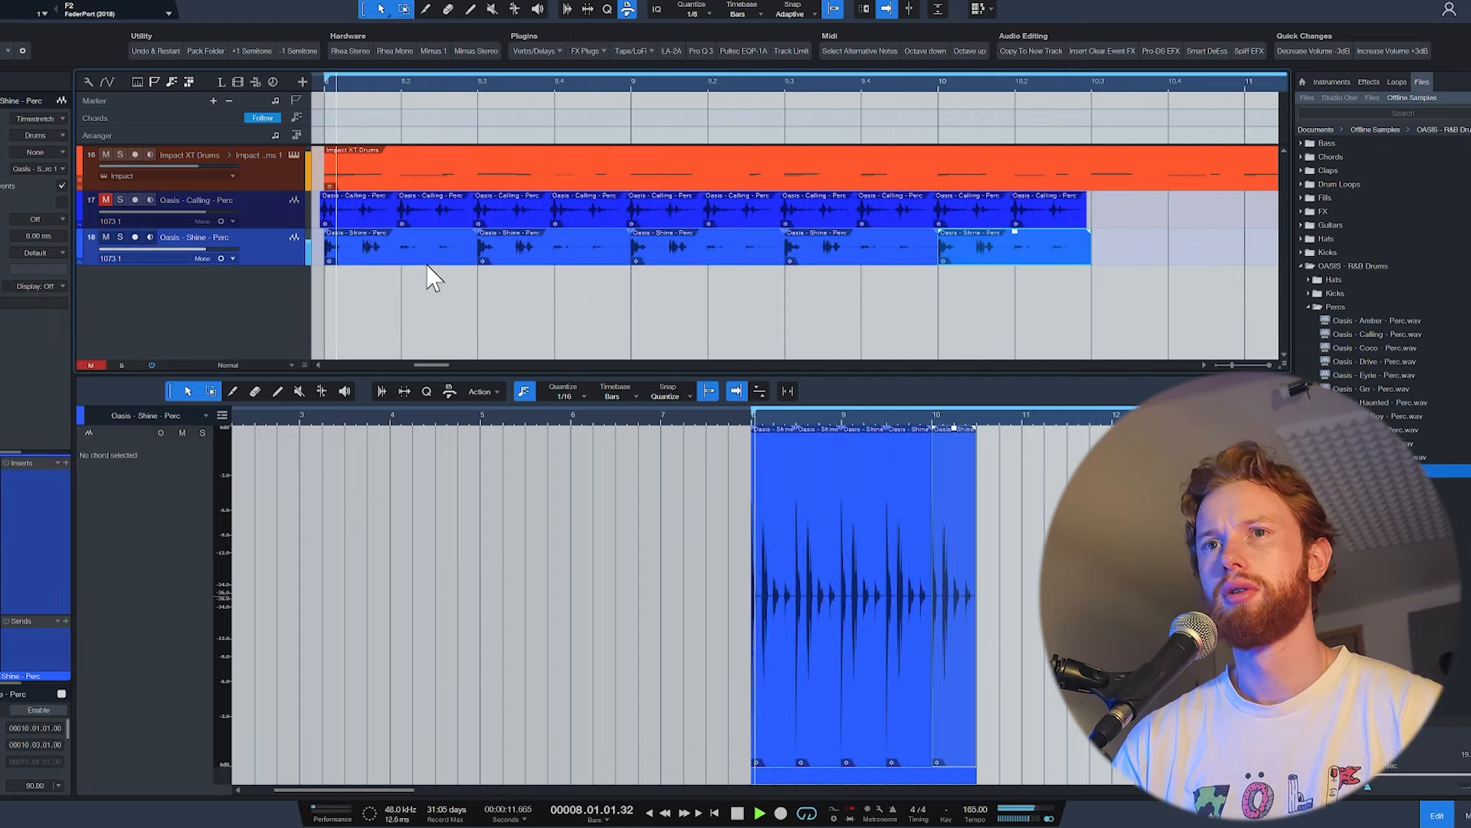
{"action": "key", "text": "space"}
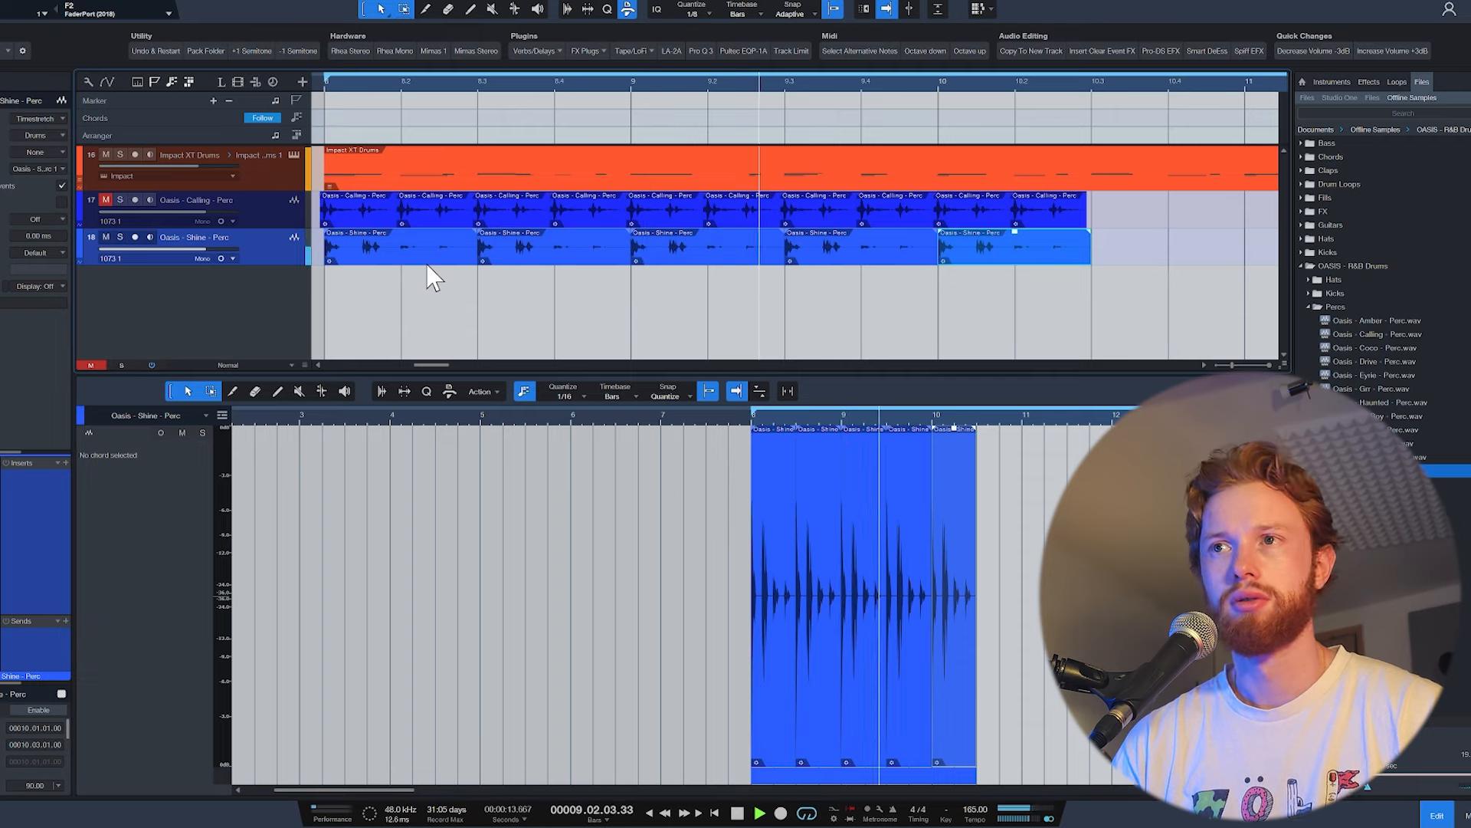
{"action": "key", "text": "space"}
{"action": "scroll", "coordinate": [471, 259], "scroll_direction": "down", "scroll_amount": 5}
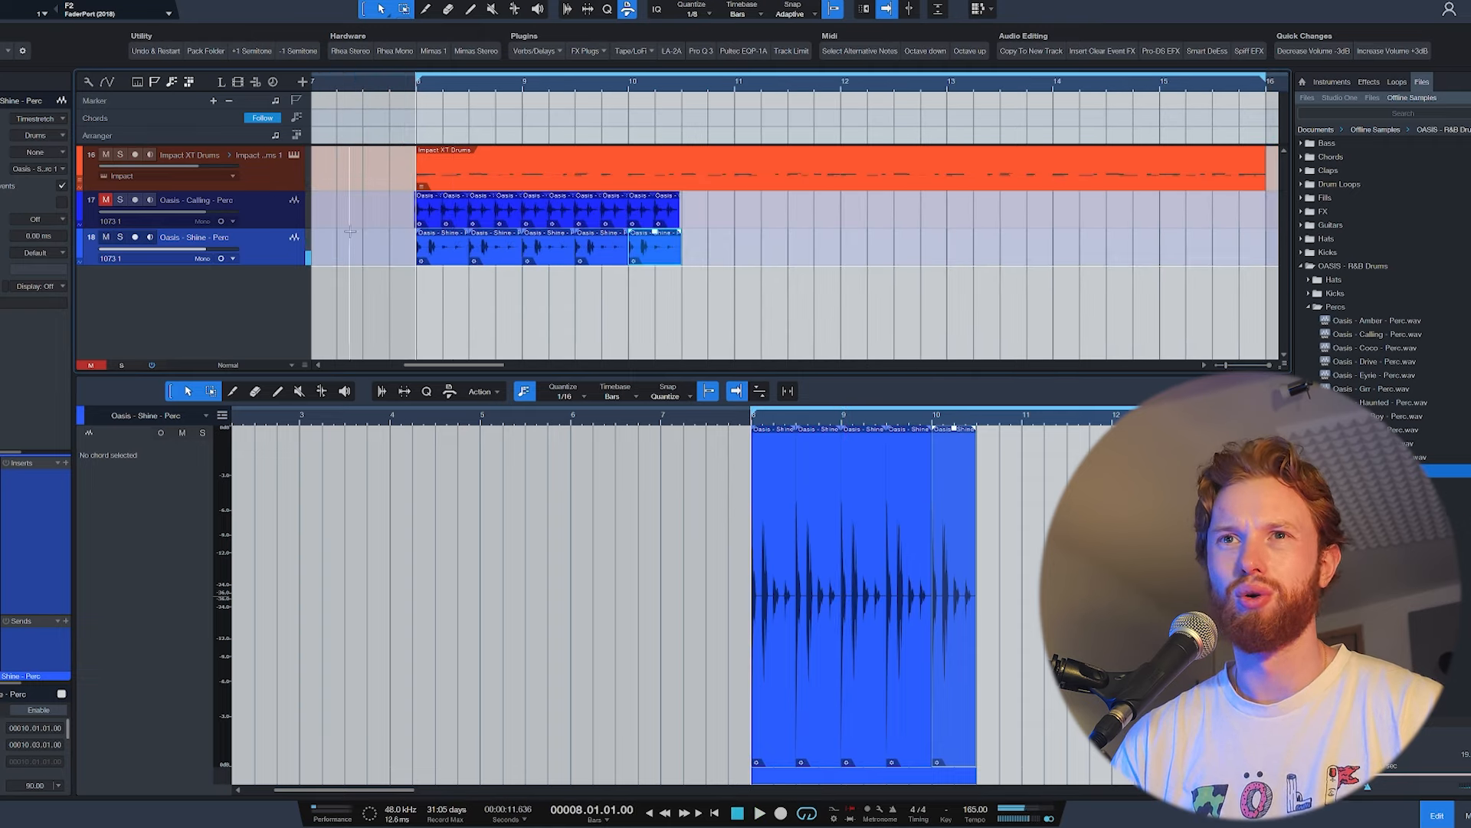
{"action": "left_click", "coordinate": [265, 206]}
{"action": "key", "text": "shift+t"}
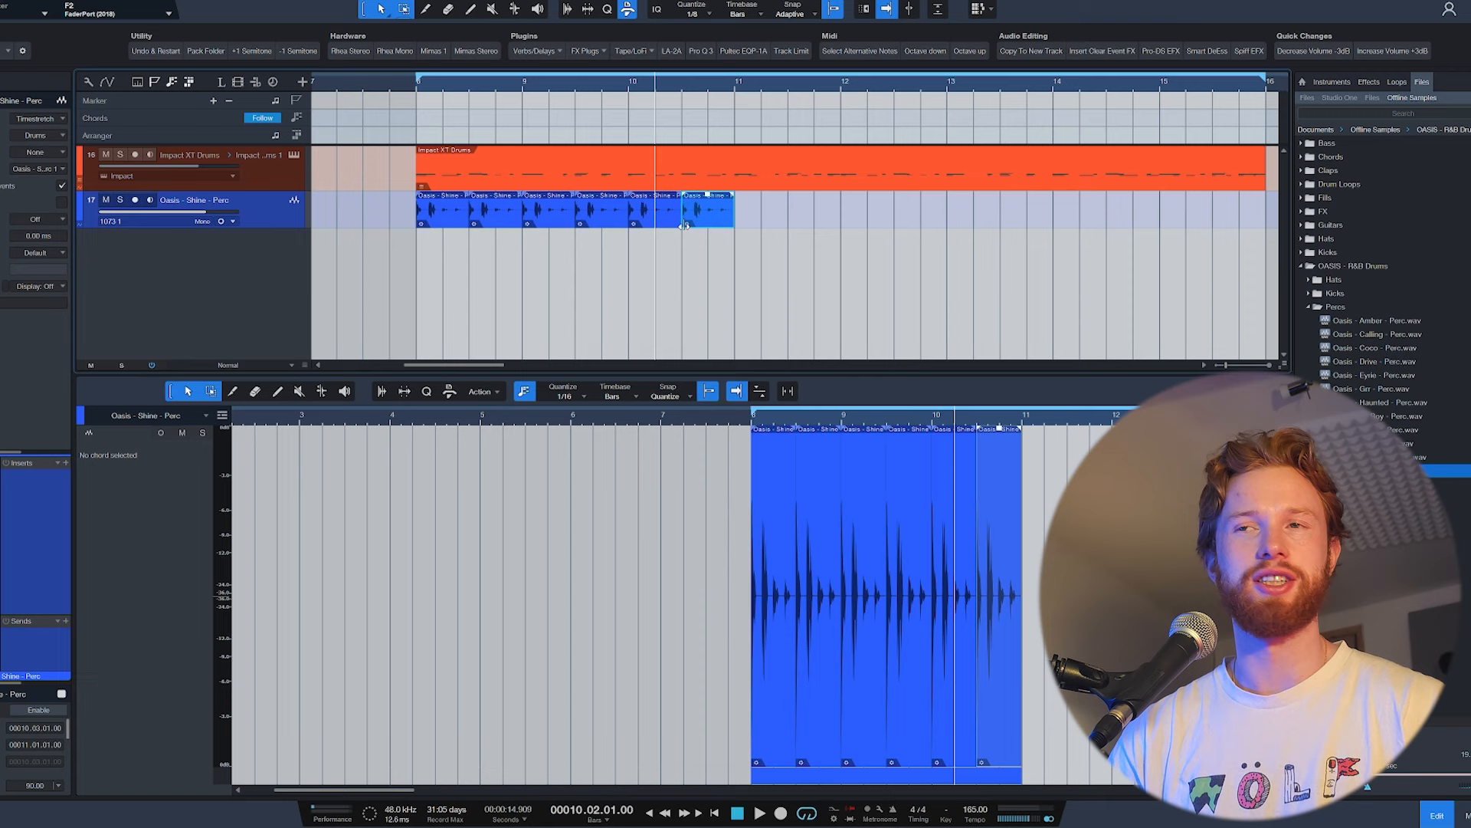
Step: Duplicate the Shine percussion loops until they fill the section up to bar 16
{"action": "key", "text": "ctrl+d"}
{"action": "key", "text": "ctrl+d"}
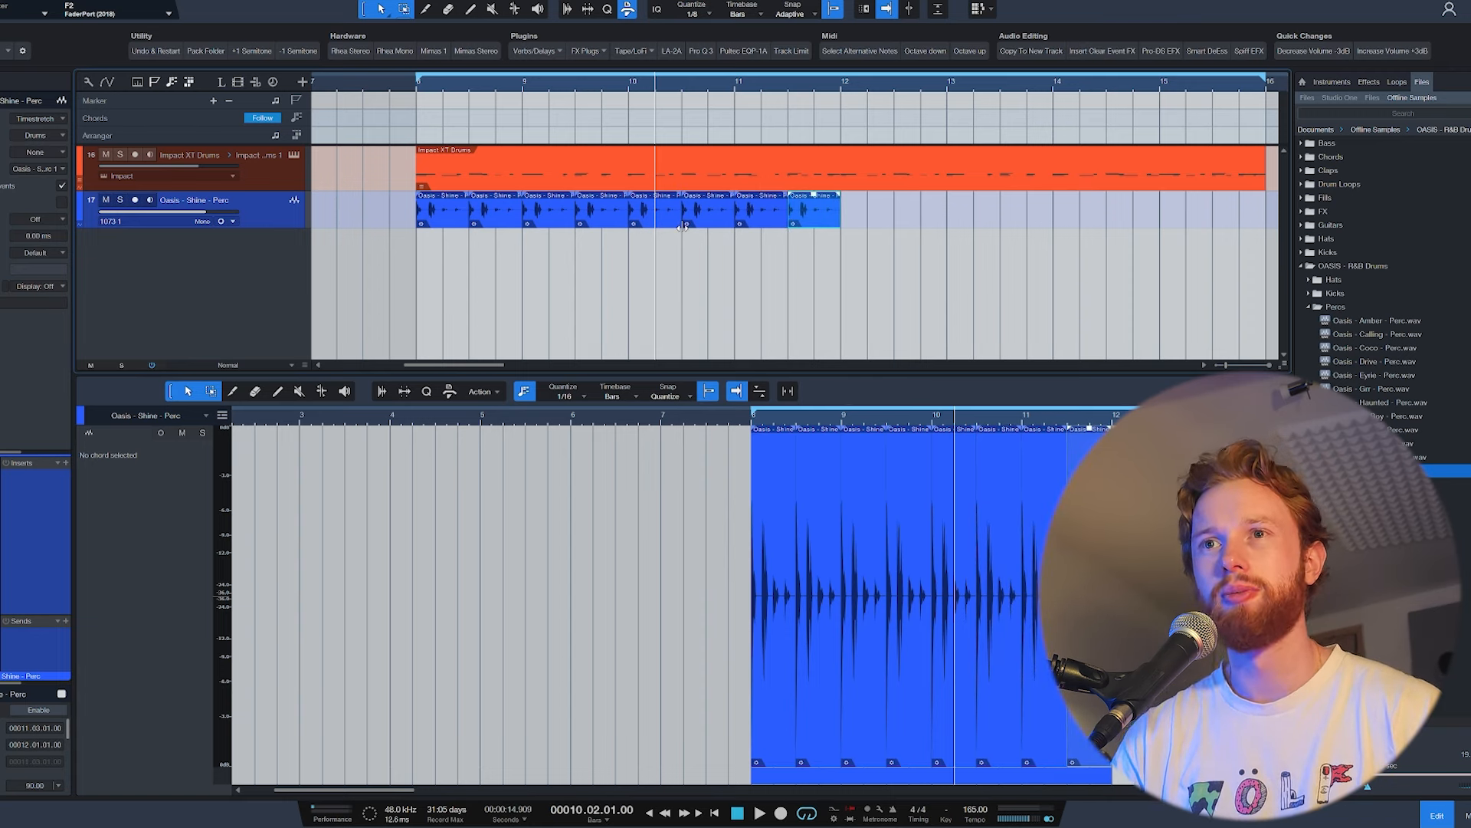
{"action": "scroll", "coordinate": [481, 235], "scroll_direction": "down", "scroll_amount": 3}
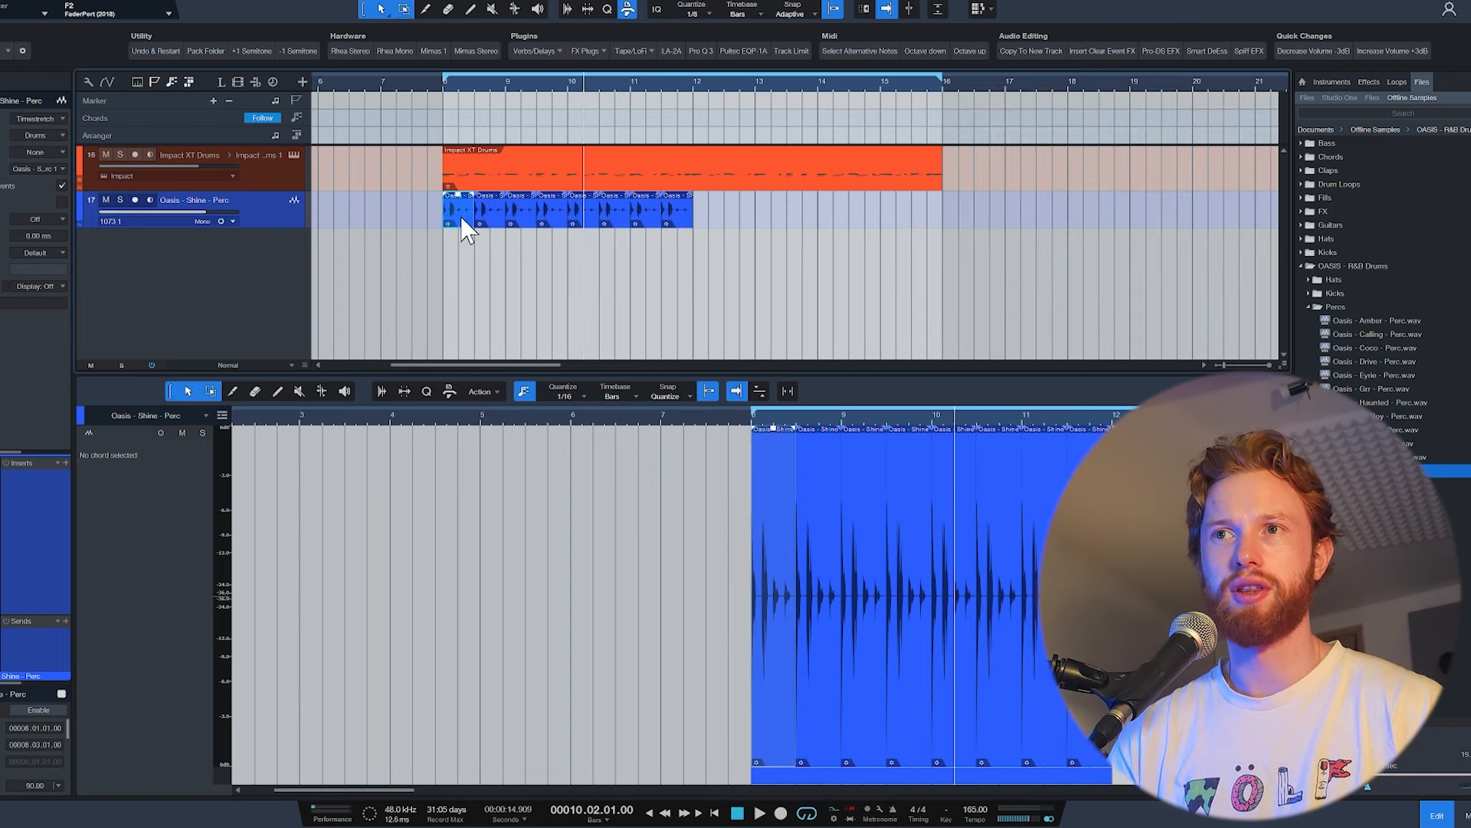
{"action": "key", "text": "ctrl+d"}
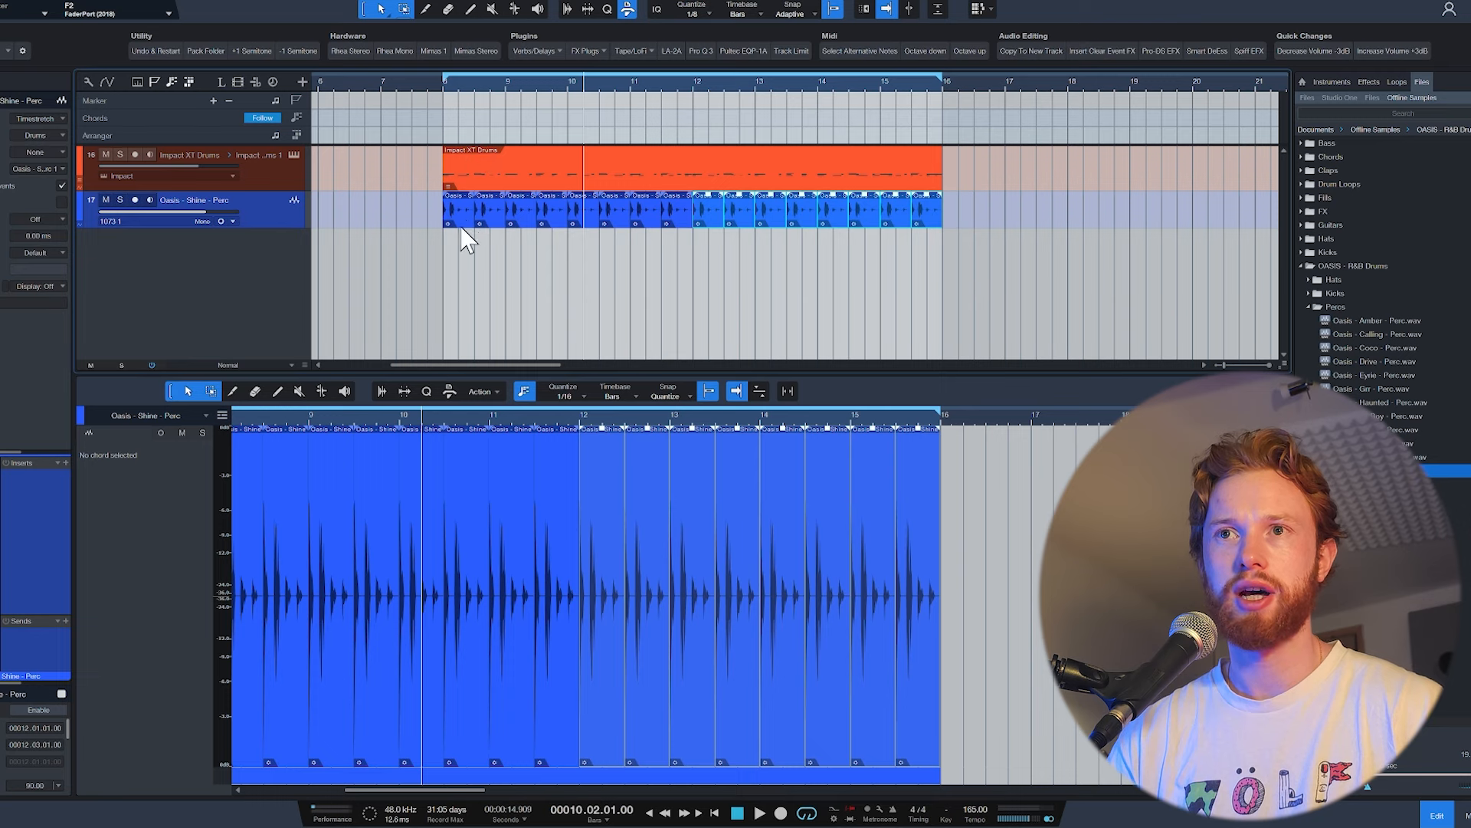
Step: Adjust the attack of the _mimas compressor on the Shine percussion track and set its release to 6.55 while playing the beat
{"action": "left_click", "coordinate": [298, 209]}
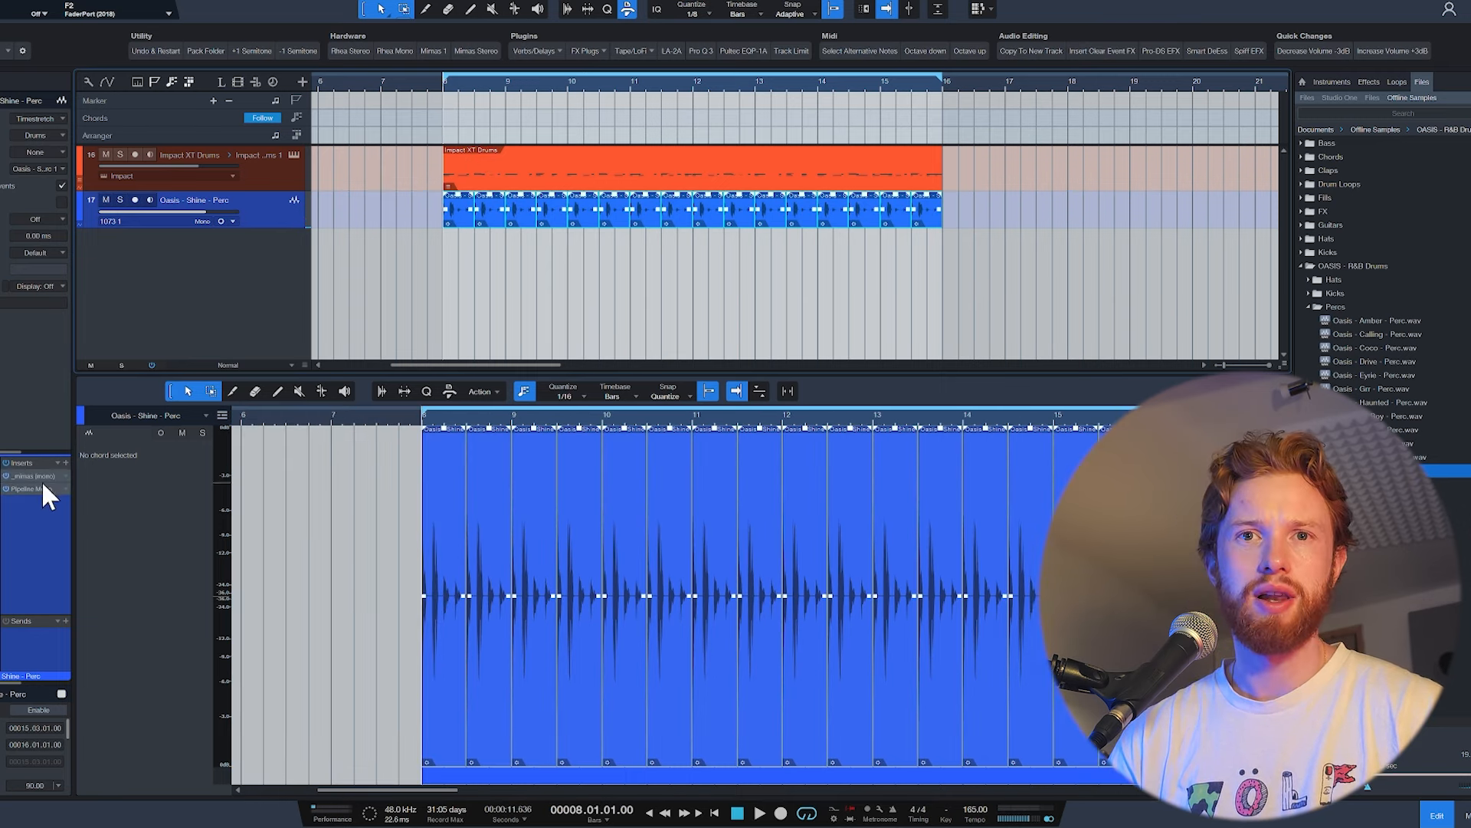
{"action": "left_click", "coordinate": [40, 476]}
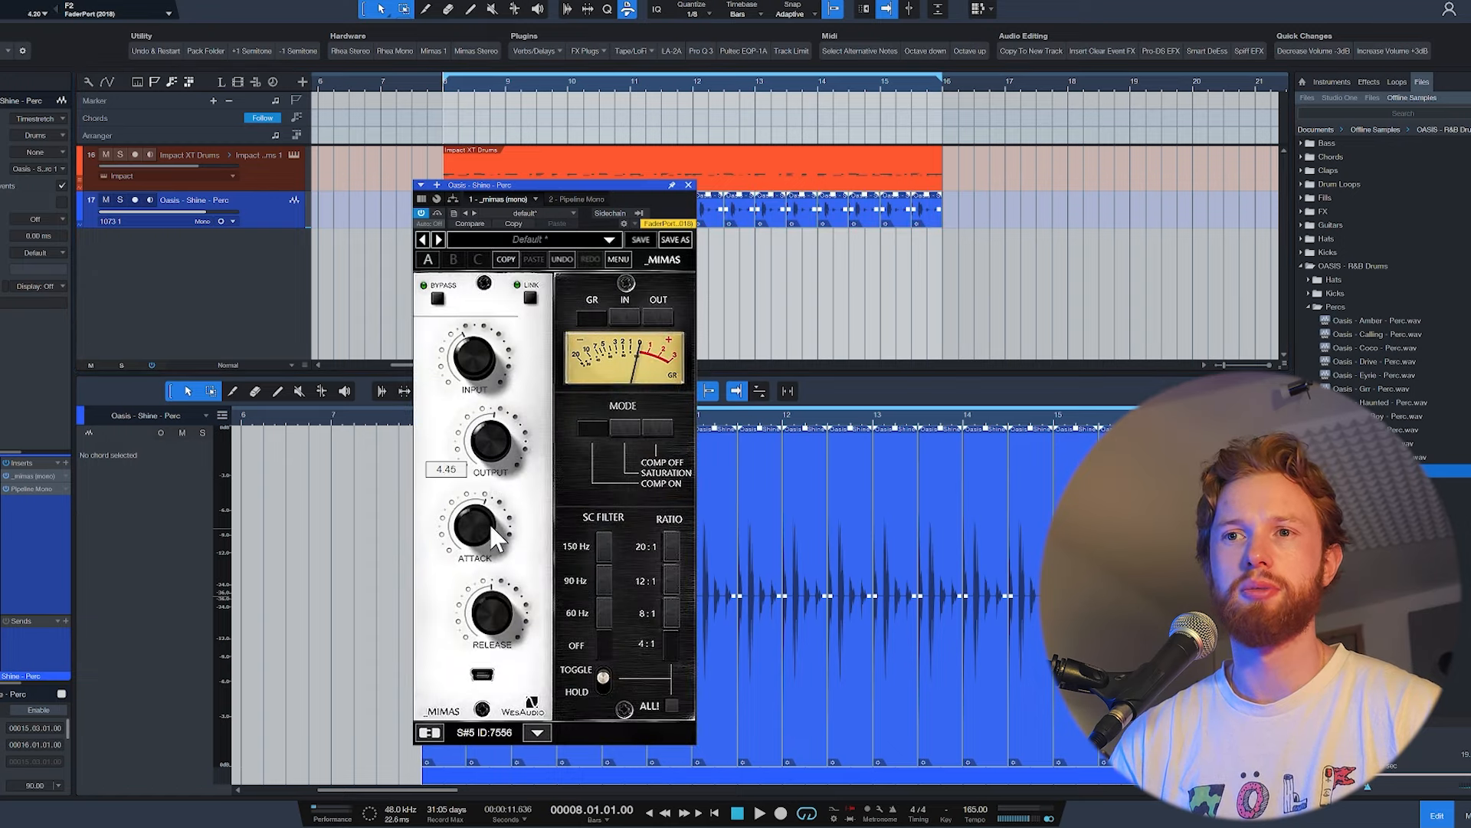
{"action": "left_click_drag", "start_coordinate": [492, 525], "coordinate": [511, 467]}
{"action": "key", "text": "space"}
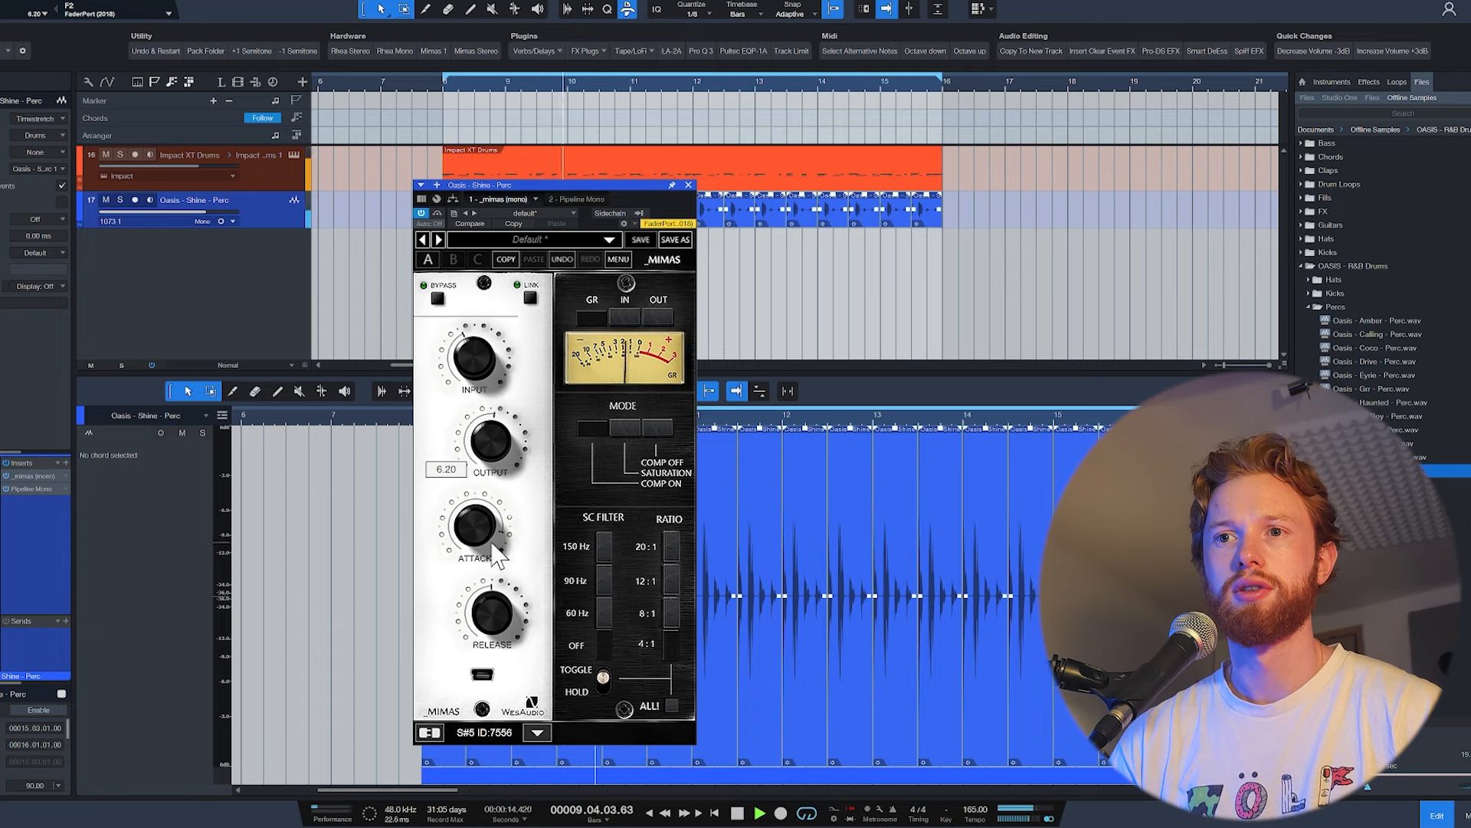
{"action": "left_click_drag", "start_coordinate": [494, 545], "coordinate": [513, 536]}
{"action": "mouse_move", "coordinate": [502, 624]}
{"action": "left_mouse_down"}
{"action": "mouse_move", "coordinate": [505, 647]}
{"action": "mouse_move", "coordinate": [517, 606]}
{"action": "mouse_move", "coordinate": [498, 620]}
{"action": "left_mouse_up"}
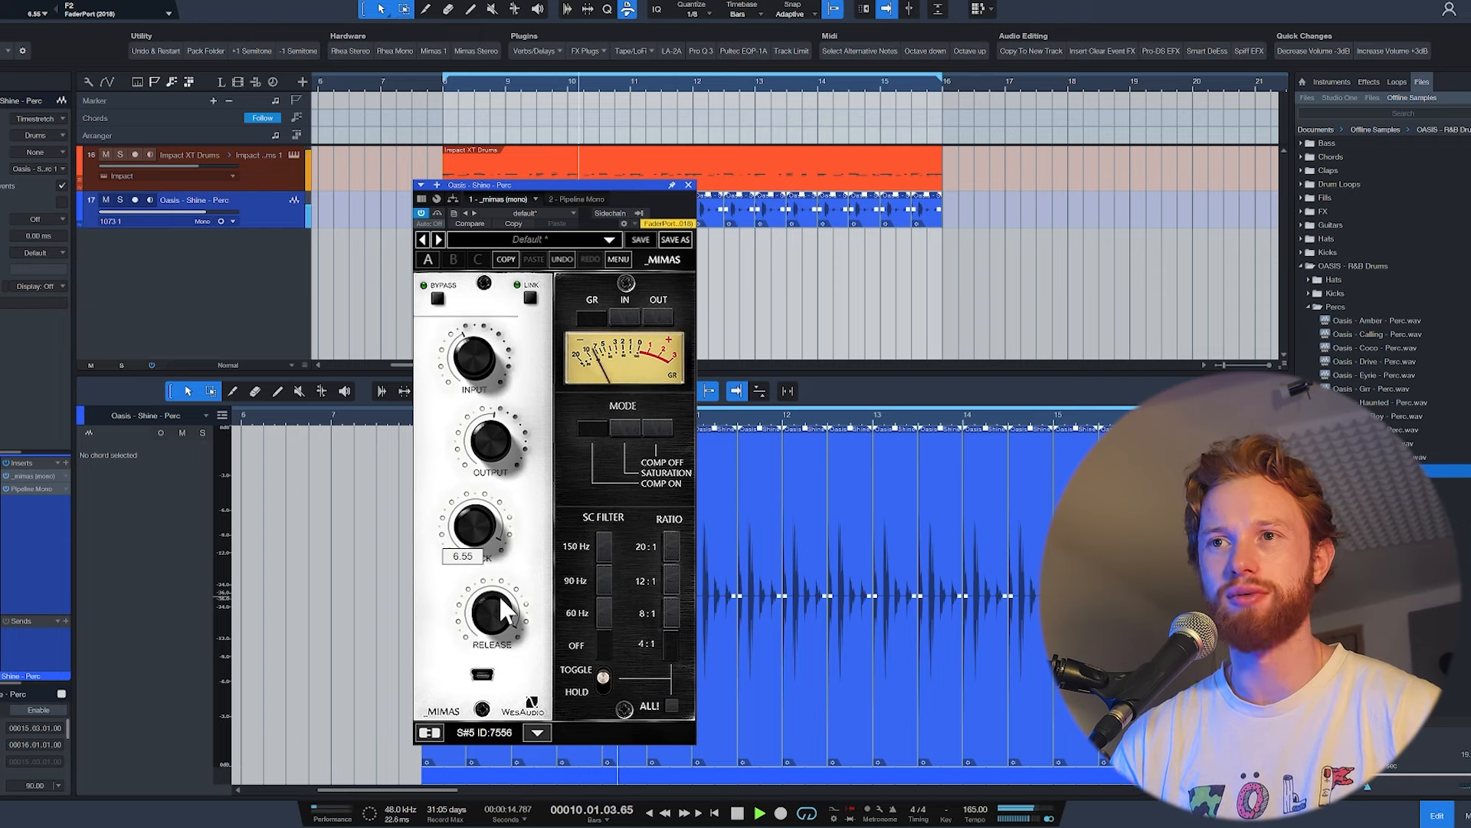
{"action": "left_click_drag", "start_coordinate": [502, 601], "coordinate": [503, 601]}
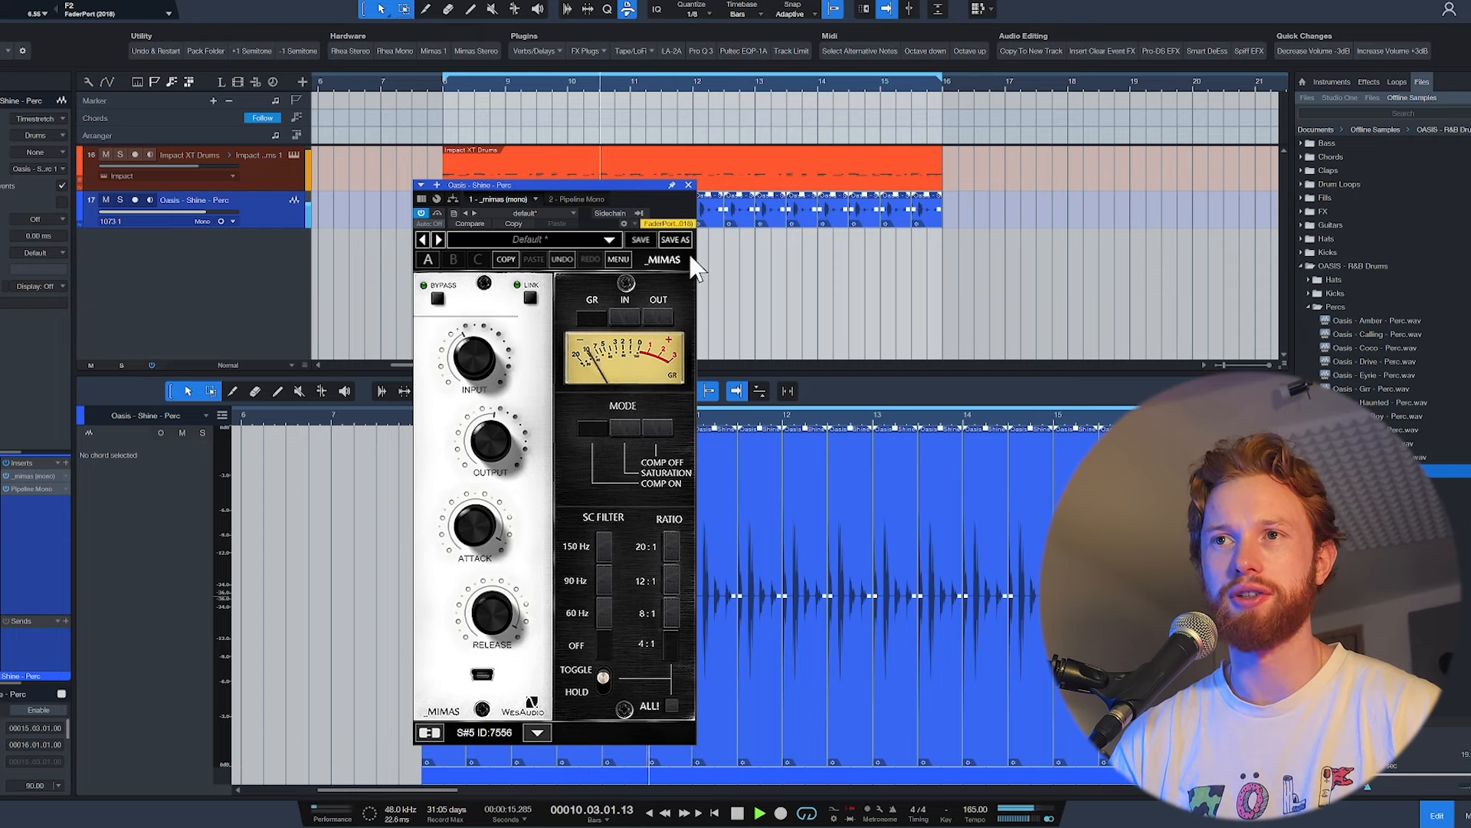
{"action": "left_click", "coordinate": [689, 186]}
{"action": "key", "text": "space"}
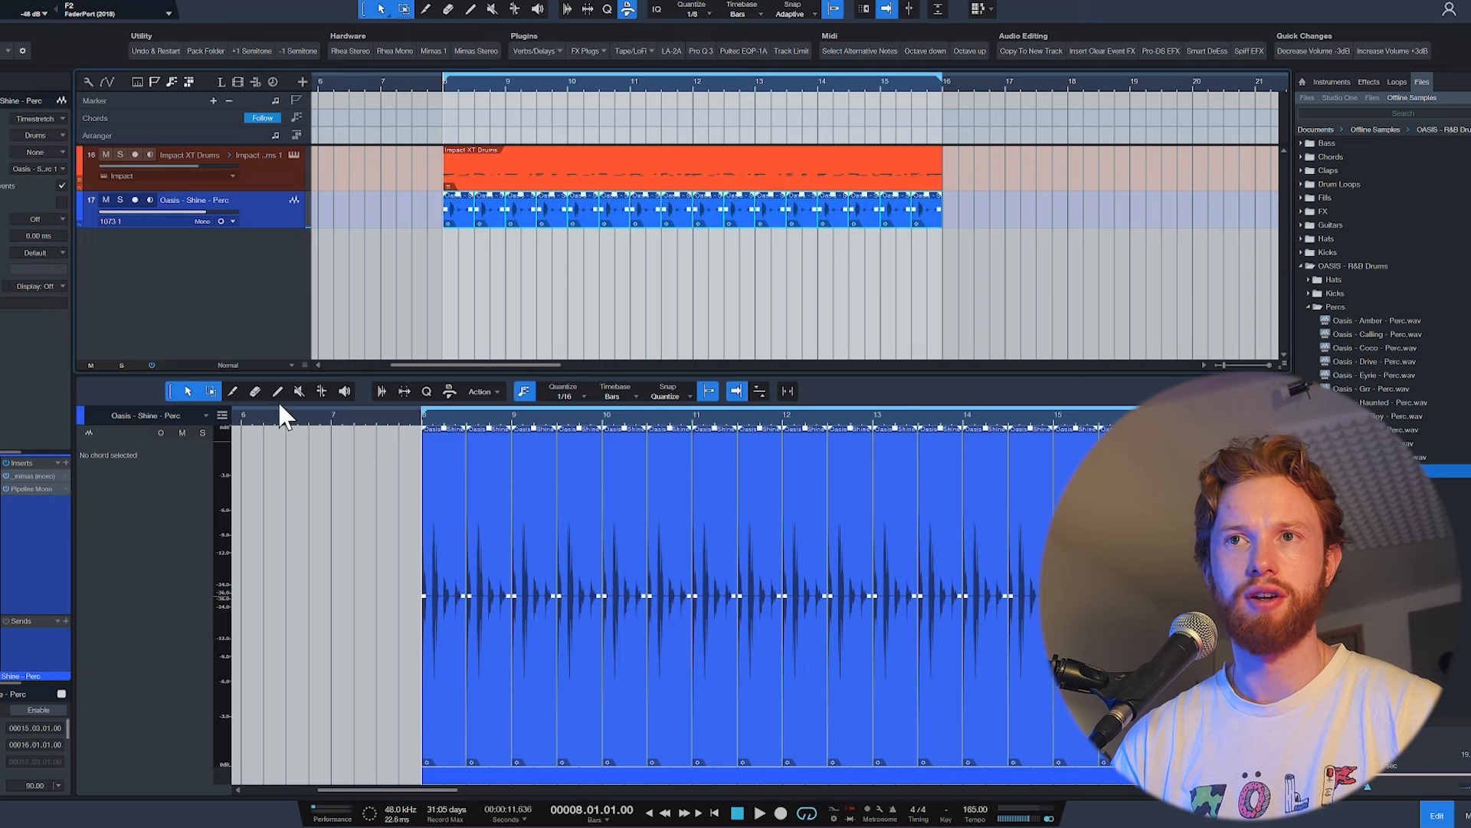
Step: Render the compressed Shine percussion and add Pro-Q 3 with a high shelf cut of about 7 dB near 2.2 kHz
{"action": "key", "text": "ctrl+t"}
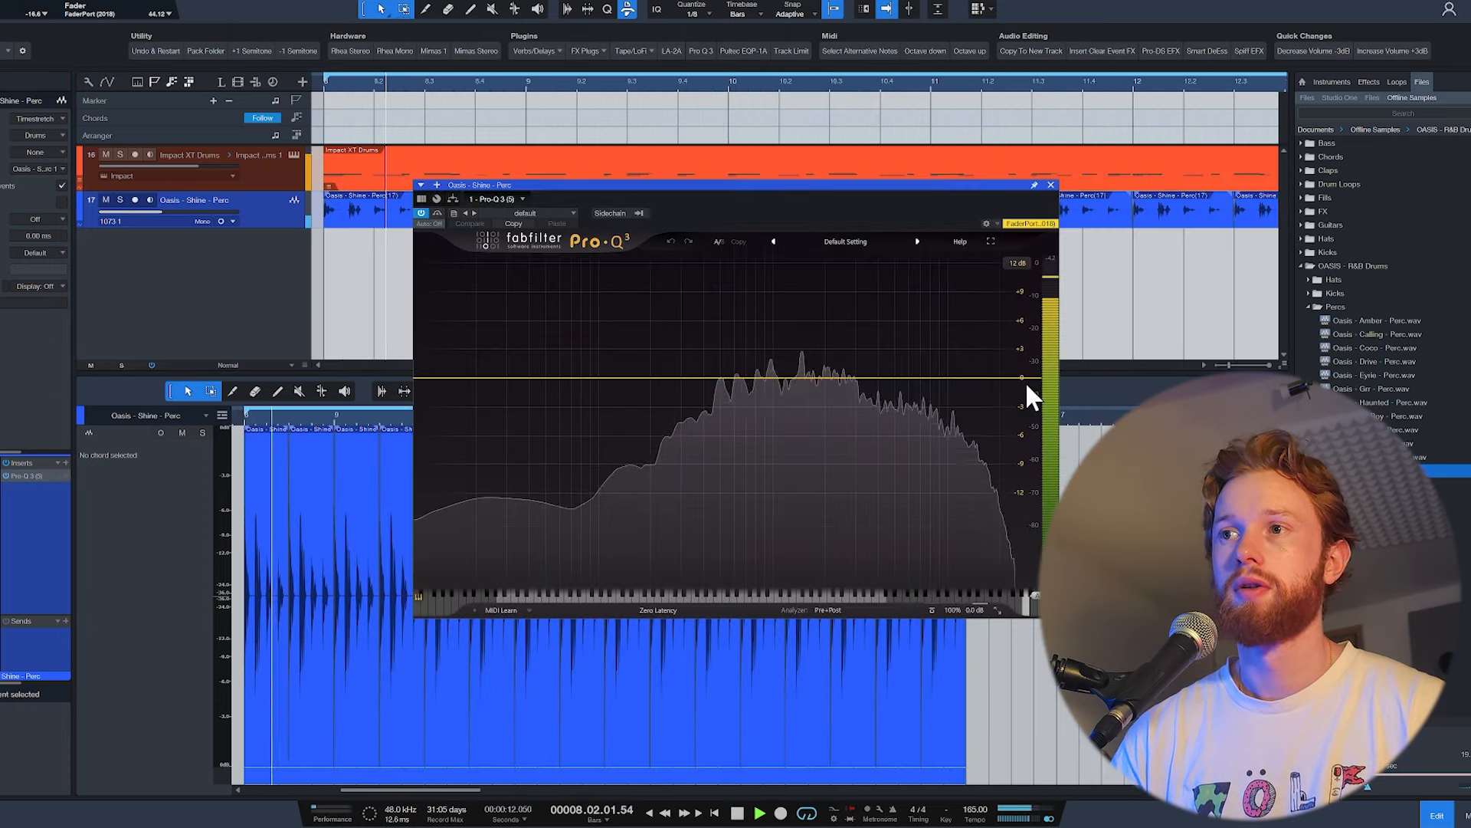
{"action": "left_click", "coordinate": [851, 392]}
{"action": "mouse_move", "coordinate": [851, 392]}
{"action": "left_mouse_down"}
{"action": "mouse_move", "coordinate": [847, 426]}
{"action": "mouse_move", "coordinate": [797, 448]}
{"action": "mouse_move", "coordinate": [807, 417]}
{"action": "mouse_move", "coordinate": [833, 414]}
{"action": "left_mouse_up"}
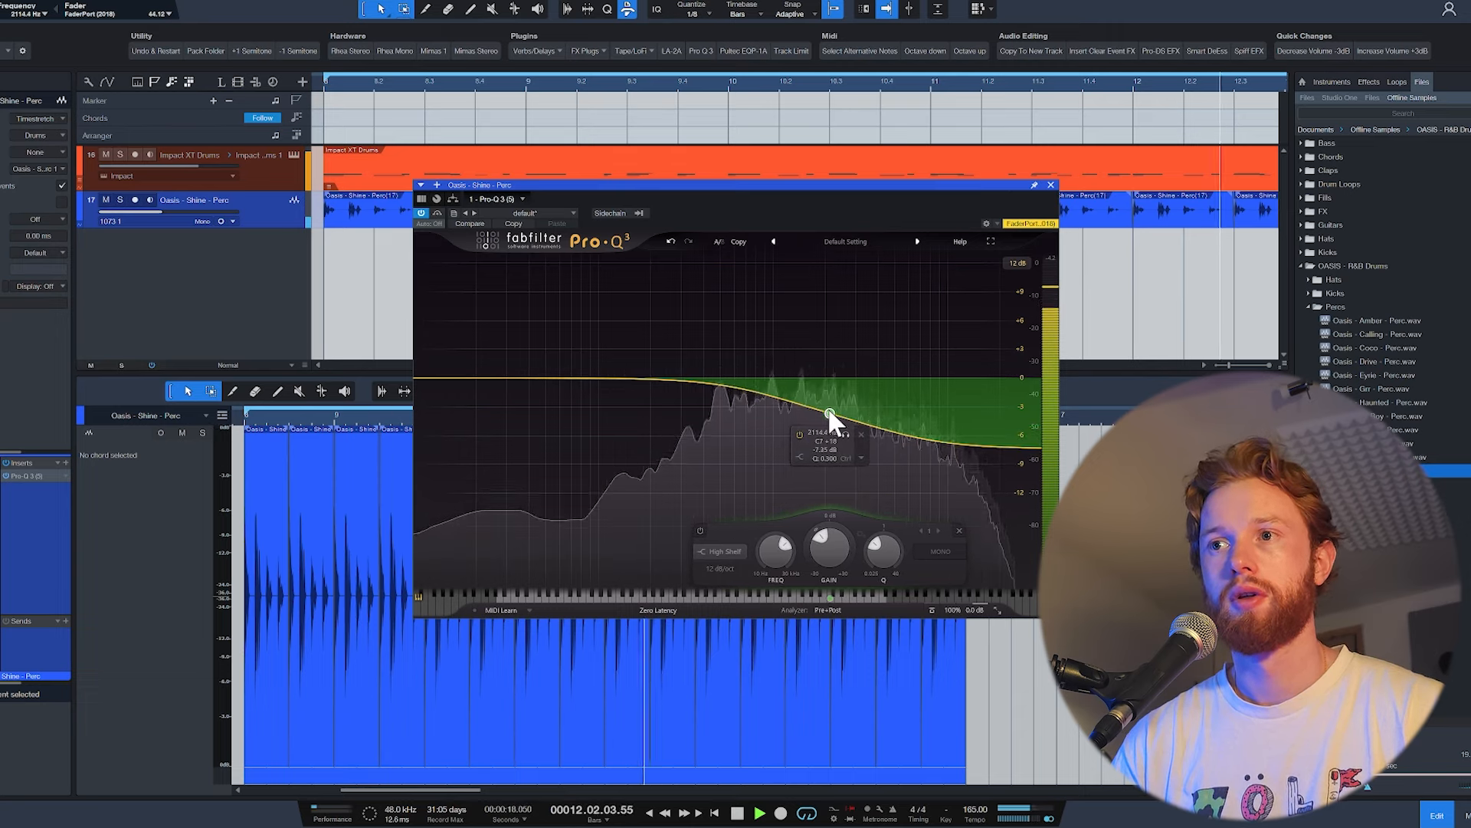
{"action": "key", "text": "space"}
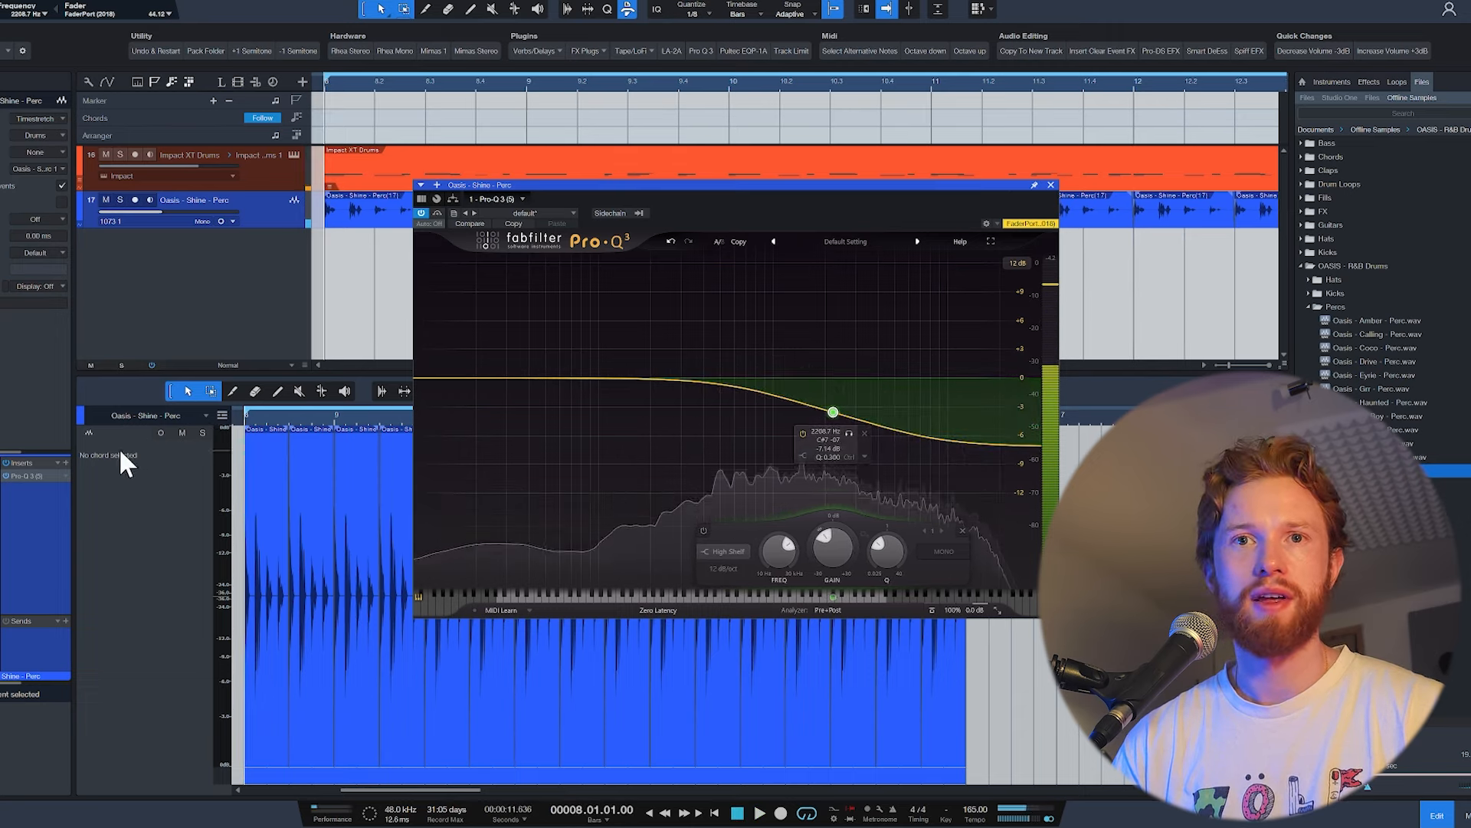
Step: Add the S1 Imager Stereo to the Shine percussion track, rotate its stereo image fully left, and play it with the beat
{"action": "left_click", "coordinate": [65, 463]}
{"action": "type", "text": "s1"}
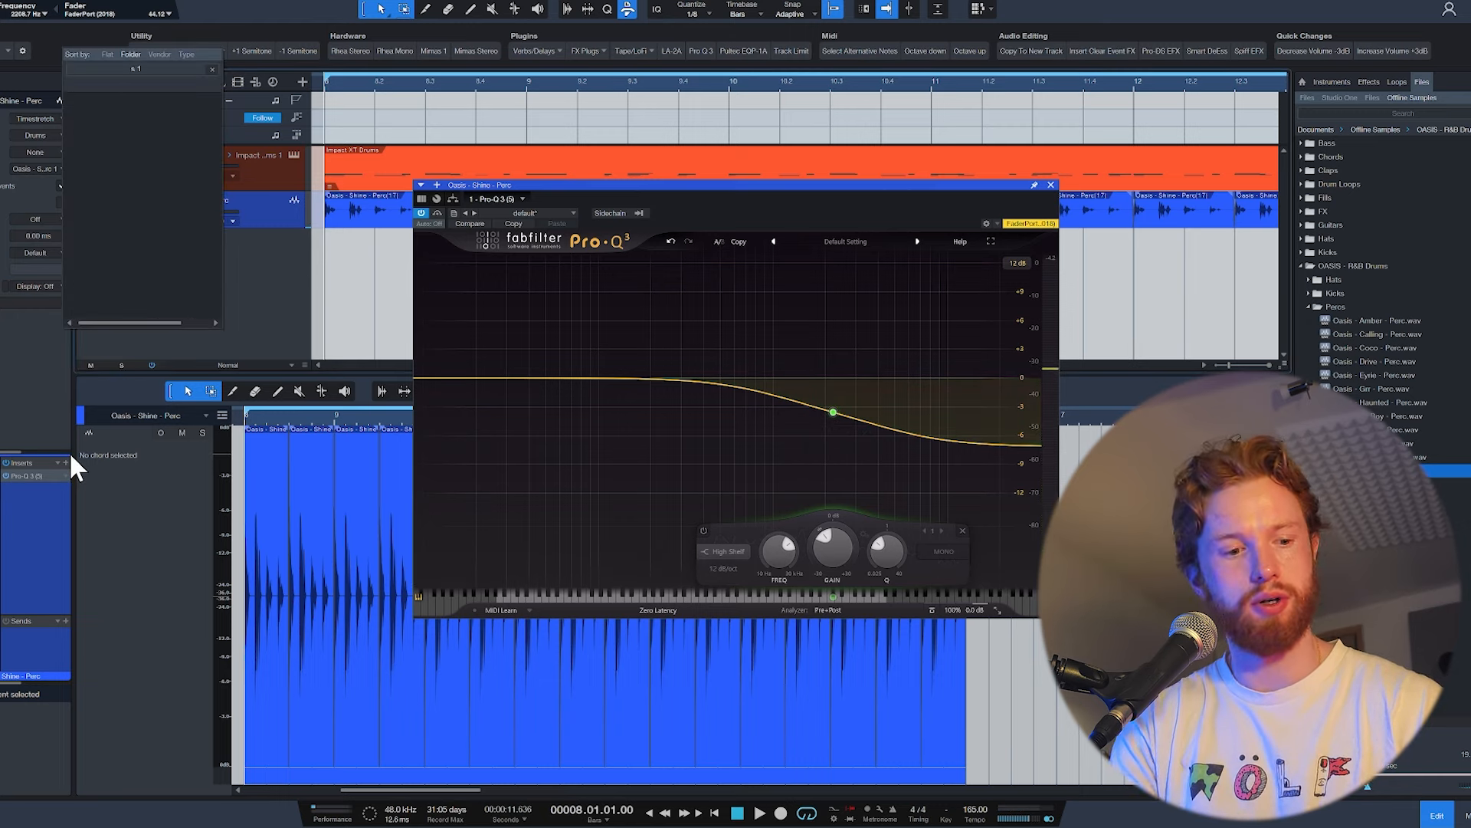
{"action": "key", "text": "Down"}
{"action": "key", "text": "Down"}
{"action": "key", "text": "Return"}
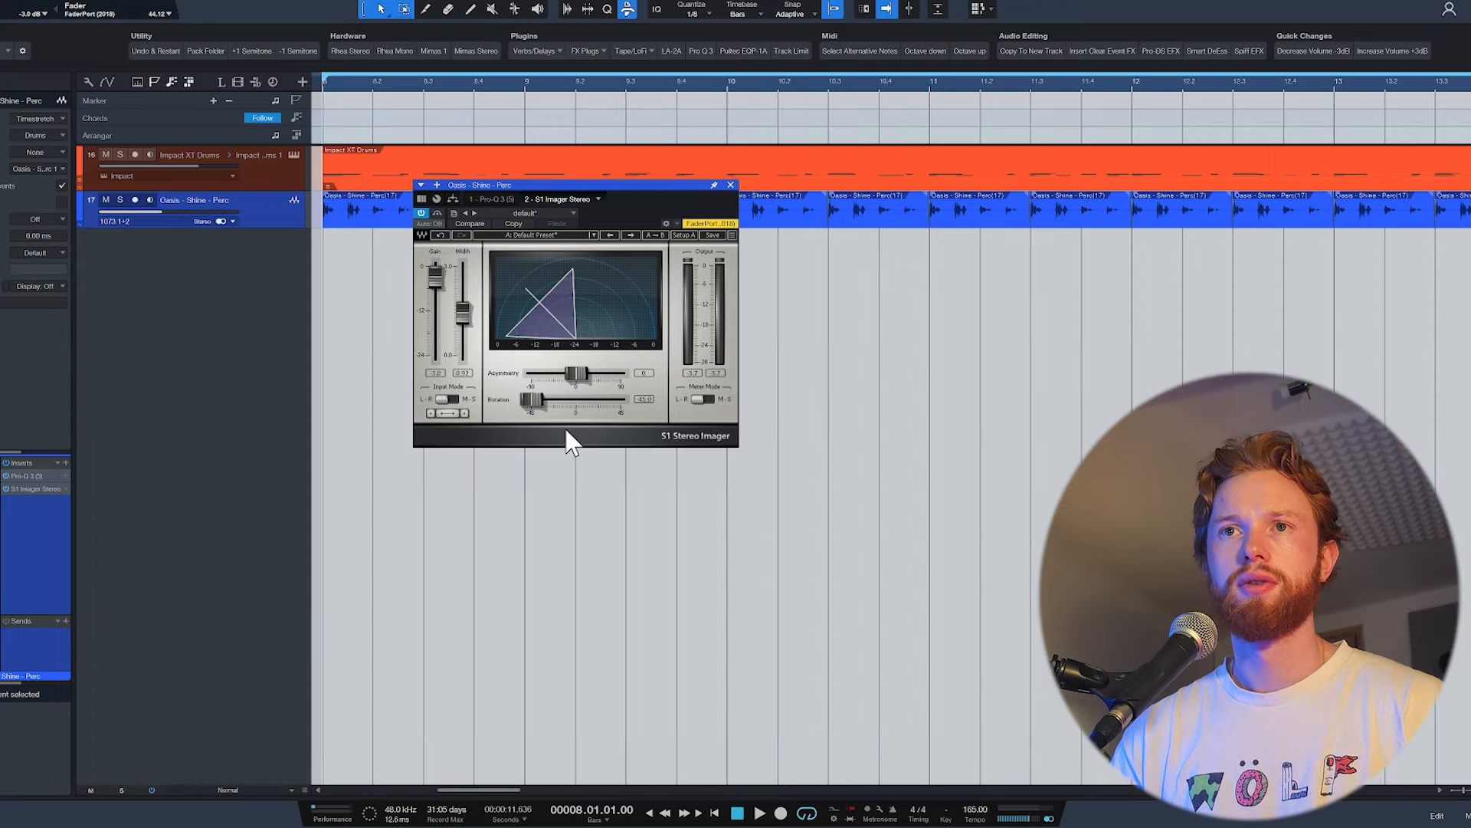
{"action": "key", "text": "space"}
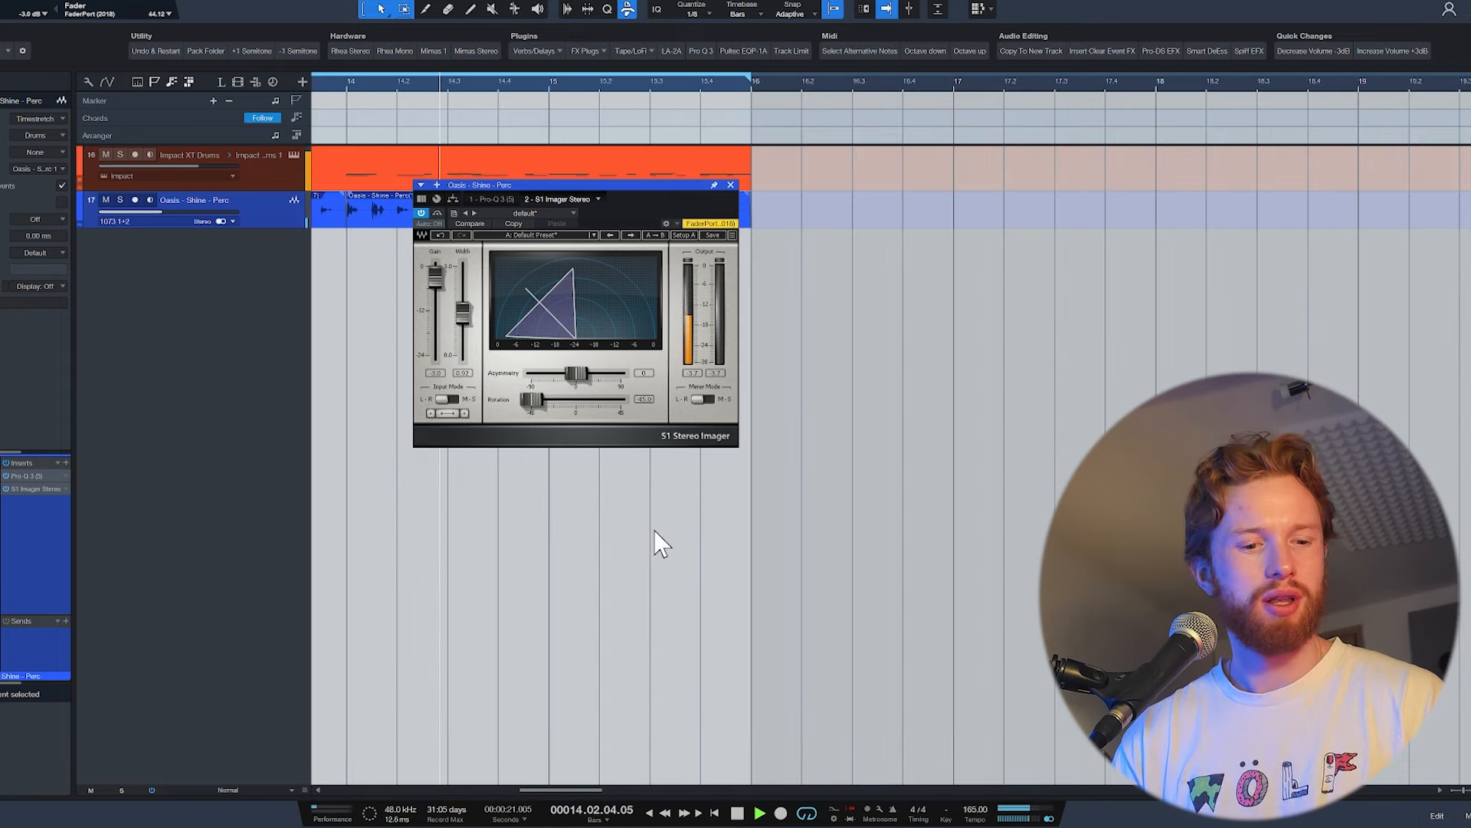
{"action": "left_click", "coordinate": [730, 185]}
Step: Raise the lo-shape of the TAIP saturation on the DRUMS bus slightly and compare the drums with the effect bypassed
{"action": "key", "text": "F3"}
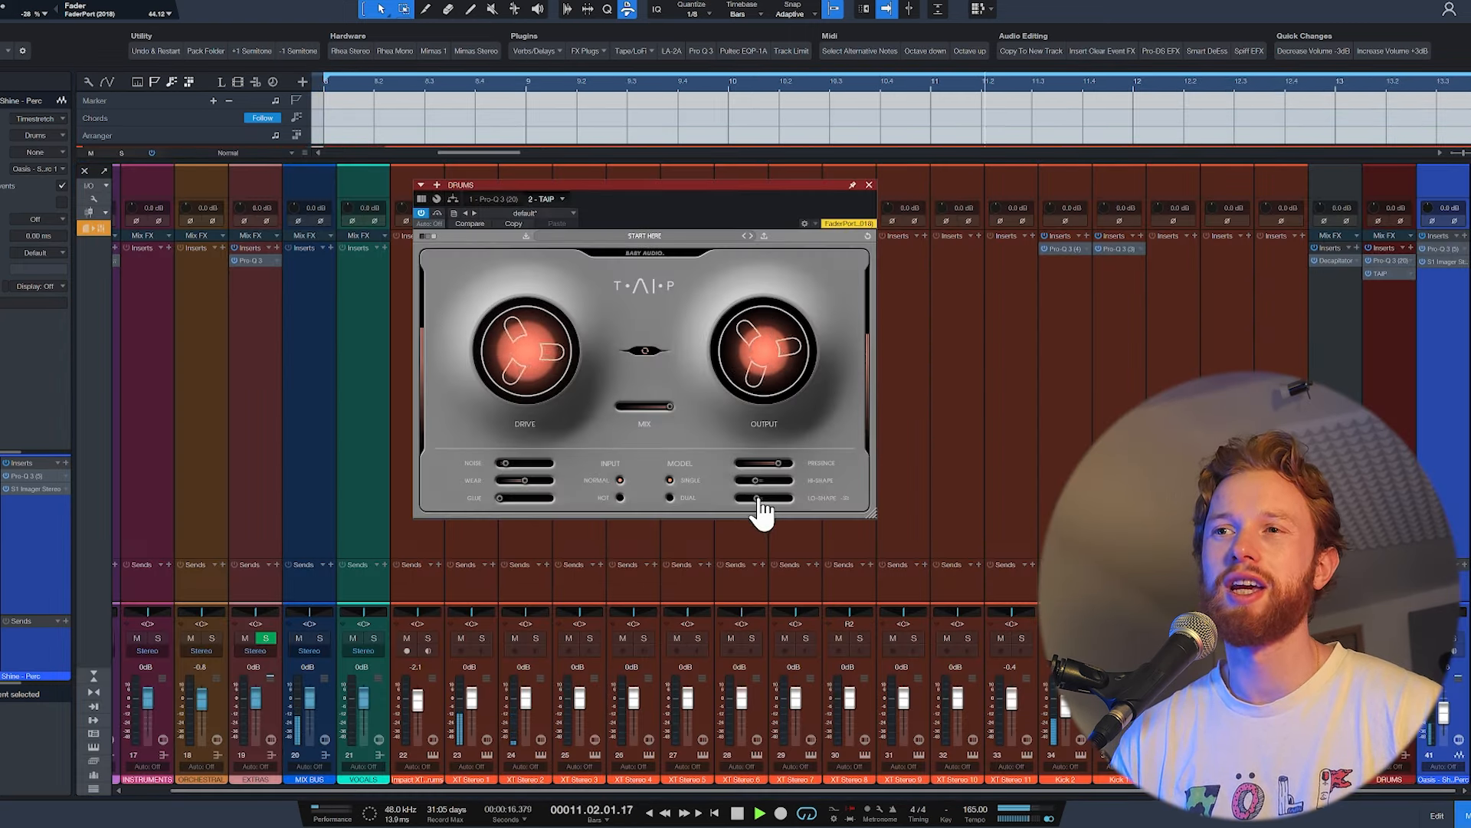
{"action": "left_click_drag", "start_coordinate": [761, 511], "coordinate": [773, 512]}
{"action": "left_click", "coordinate": [439, 213]}
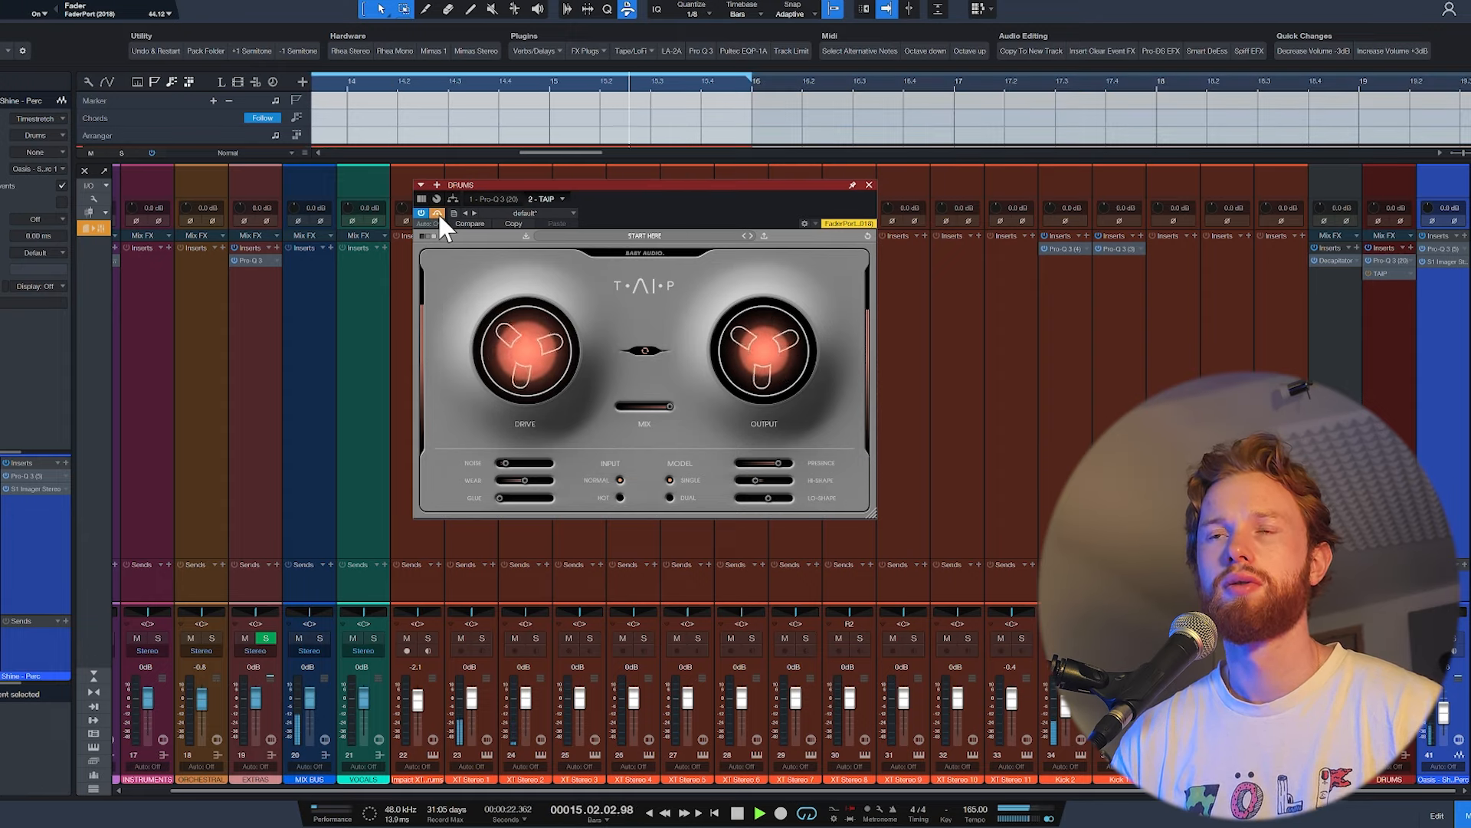
{"action": "left_click", "coordinate": [439, 213]}
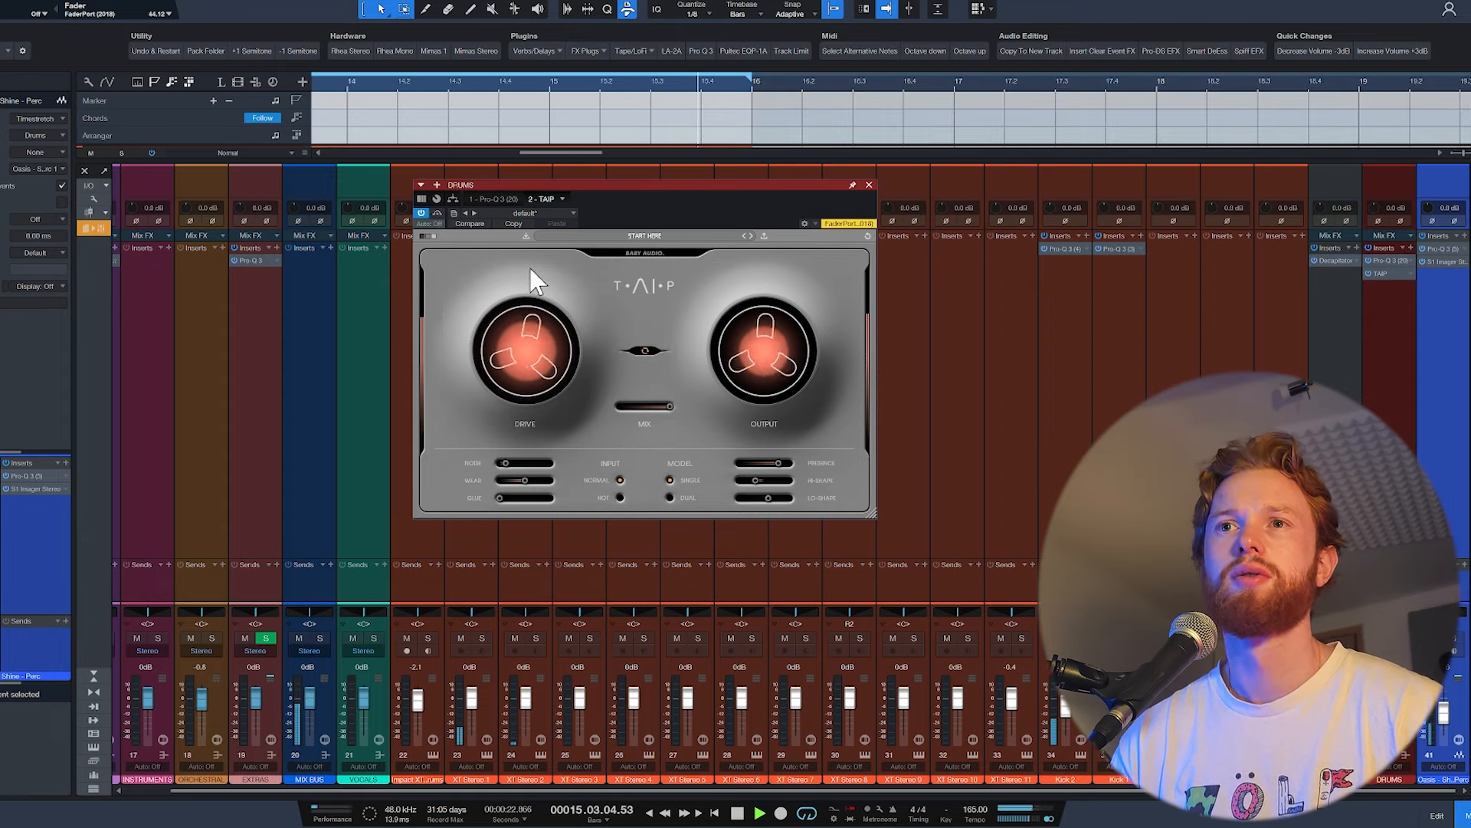
{"action": "left_click", "coordinate": [869, 184]}
{"action": "key", "text": "space"}
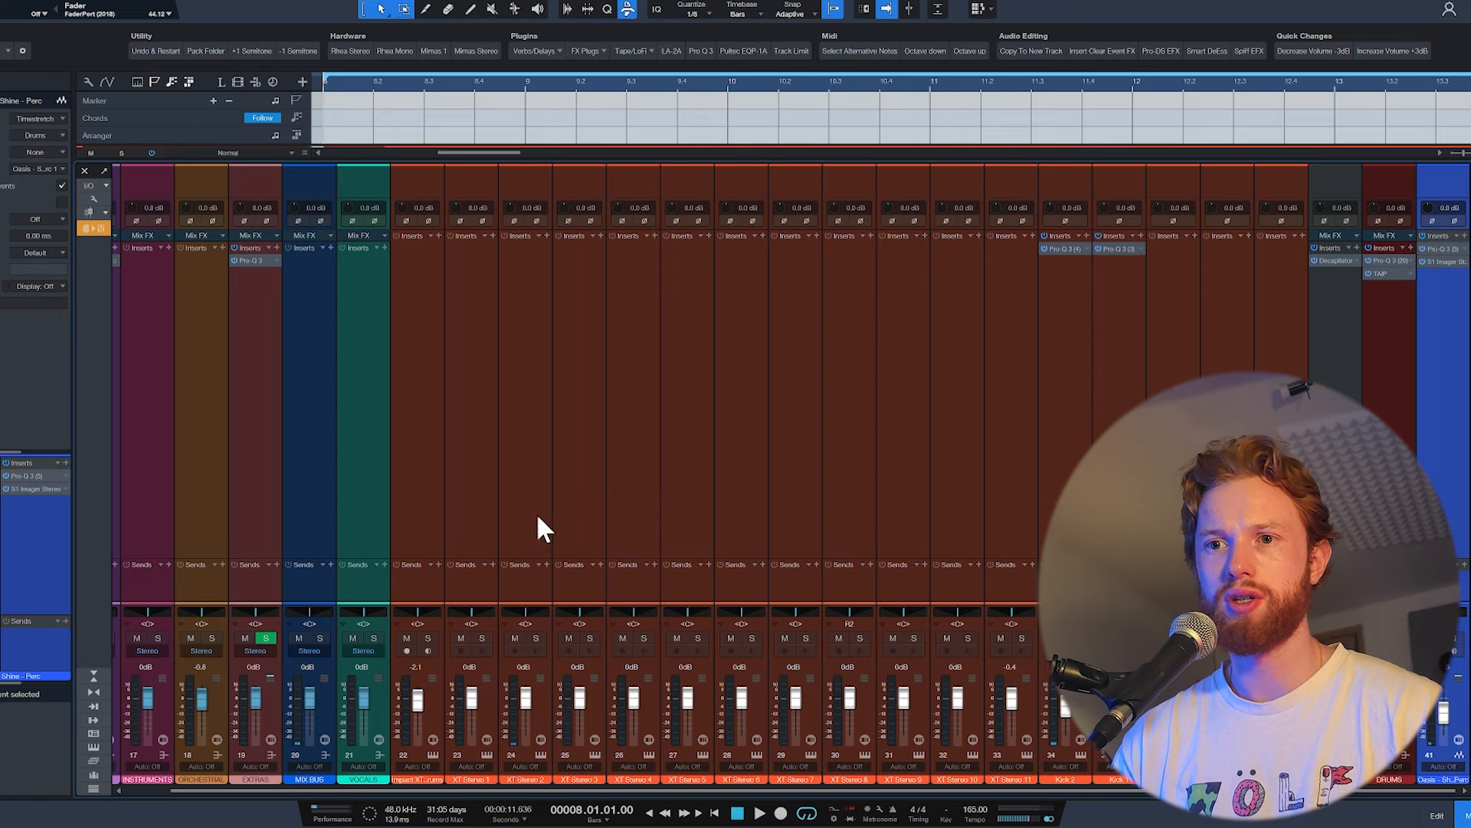
Step: Insert Pro-Q 3 on the XT Stereo 2 mixer channel and reduce its highs around 4.7 kHz during playback
{"action": "key", "text": "space"}
{"action": "left_click", "coordinate": [489, 237]}
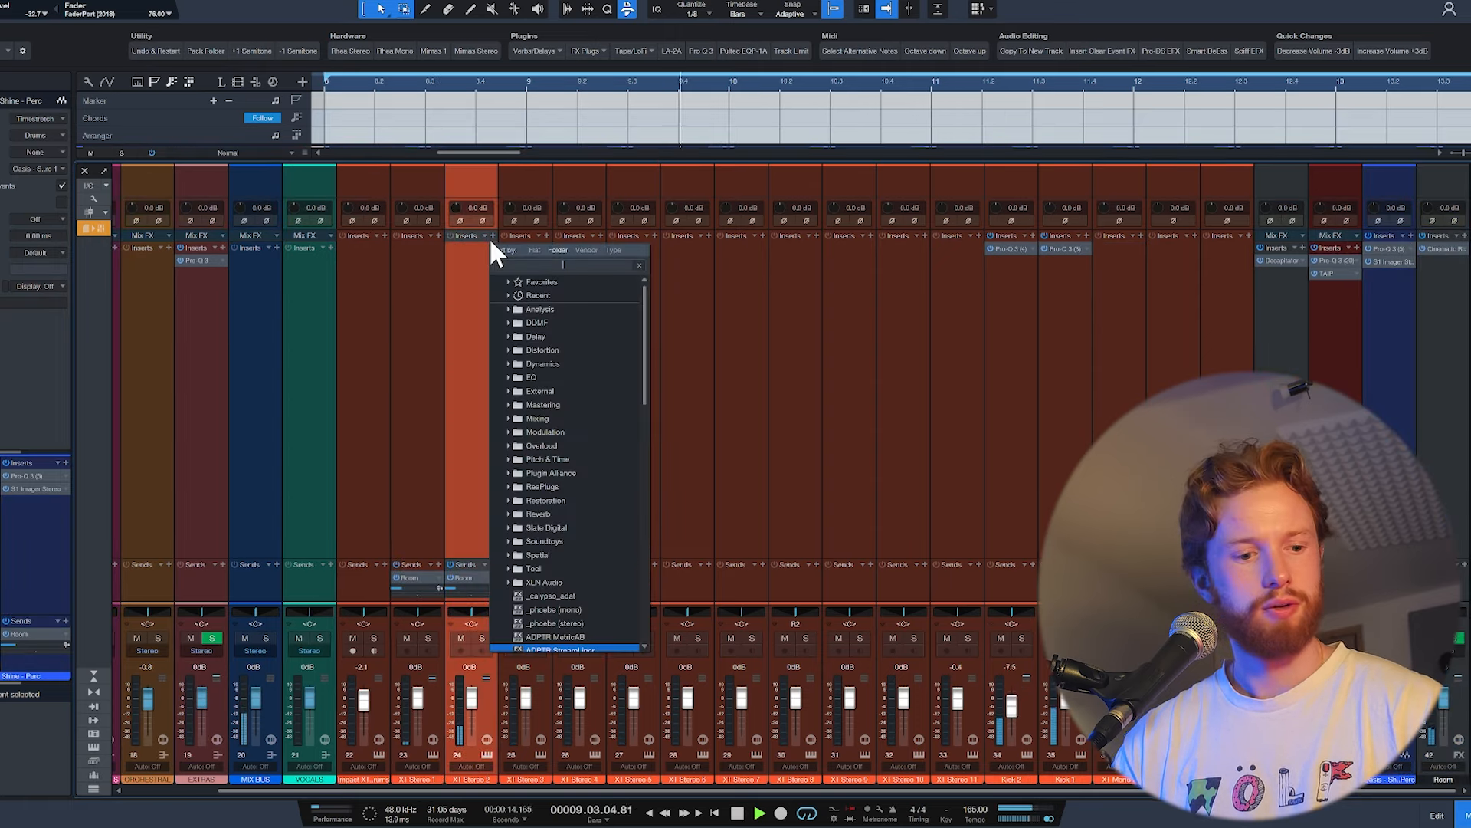
{"action": "type", "text": "pro"}
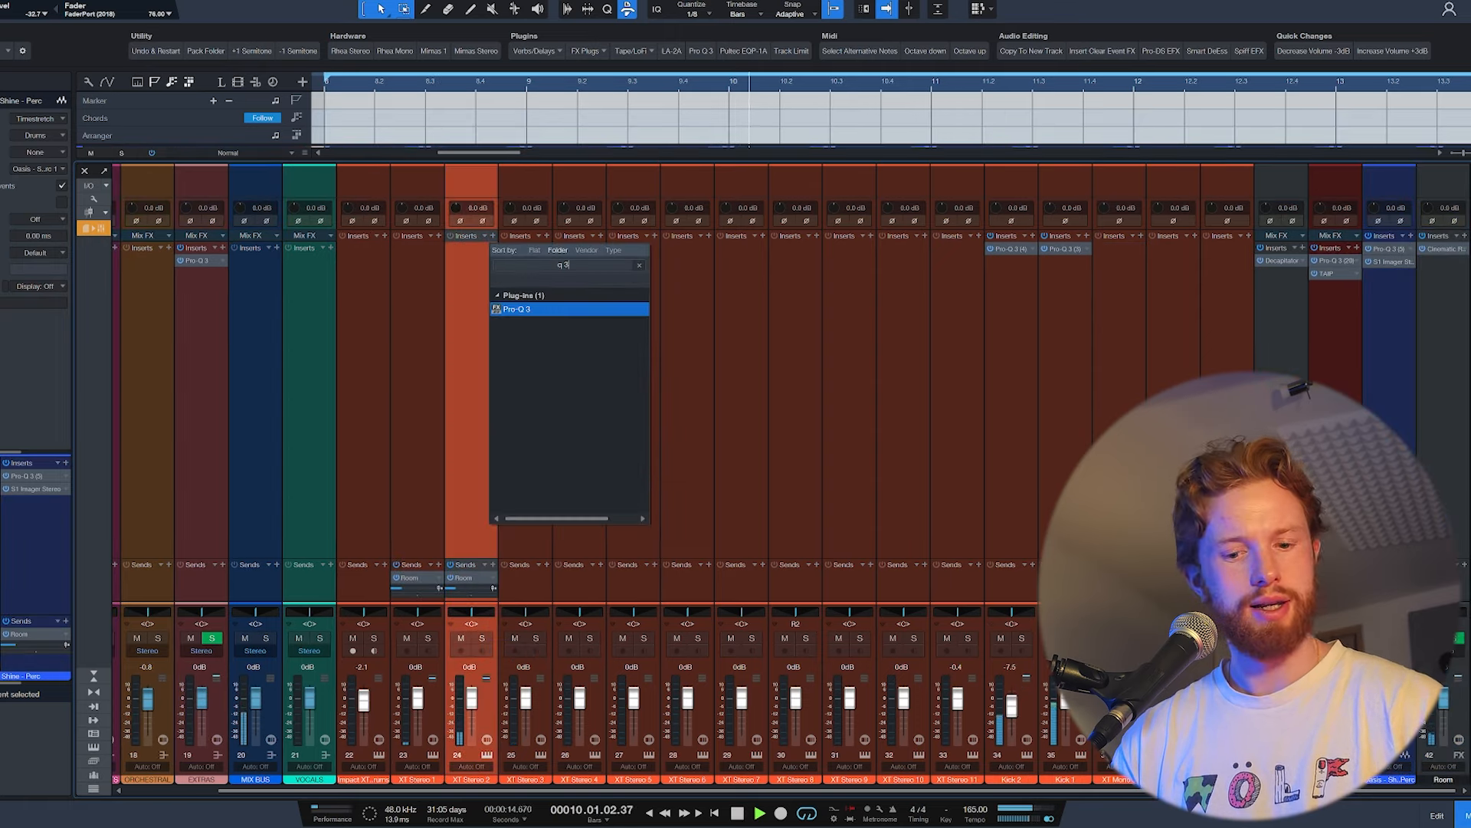
{"action": "key", "text": "Return"}
{"action": "left_click_drag", "start_coordinate": [997, 379], "coordinate": [890, 407]}
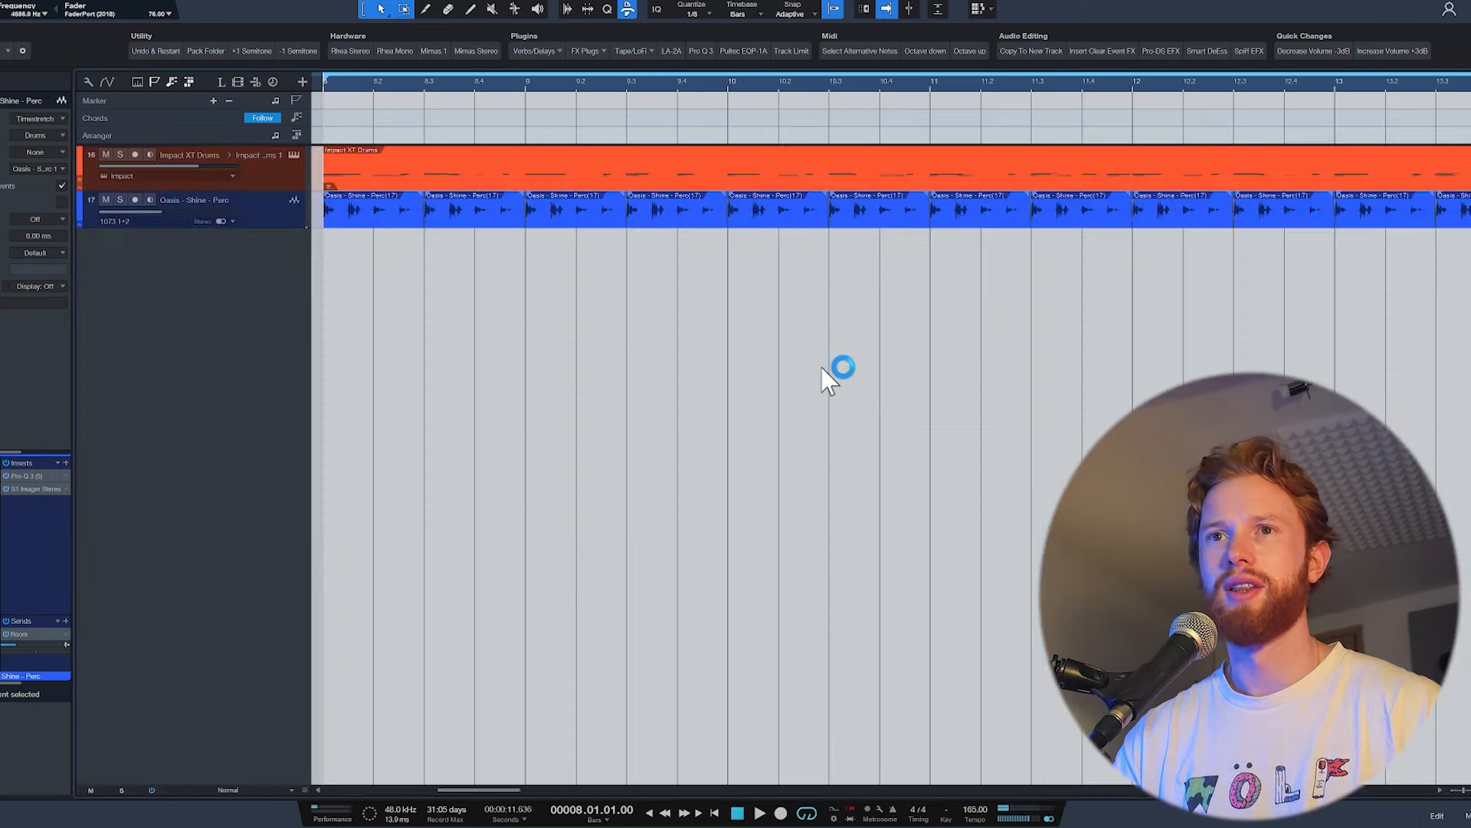
Step: Add a Grand Piano instrument track with CFX Concert Grand and its Newman Beauty preset
{"action": "scroll", "coordinate": [827, 380], "scroll_direction": "down", "scroll_amount": 5, "text": "ctrl"}
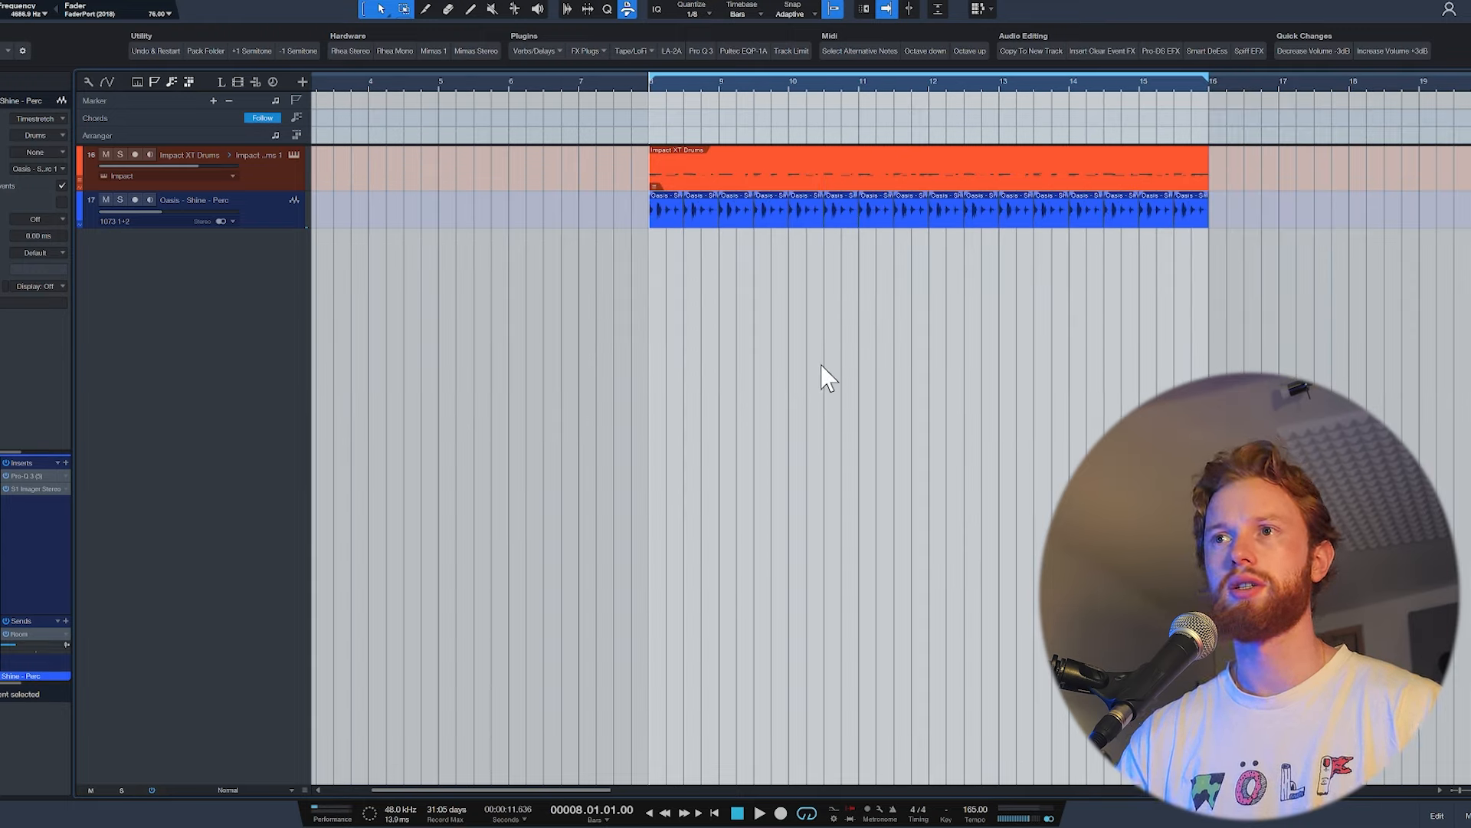
{"action": "scroll", "coordinate": [298, 333], "scroll_direction": "down", "scroll_amount": 2, "text": "ctrl"}
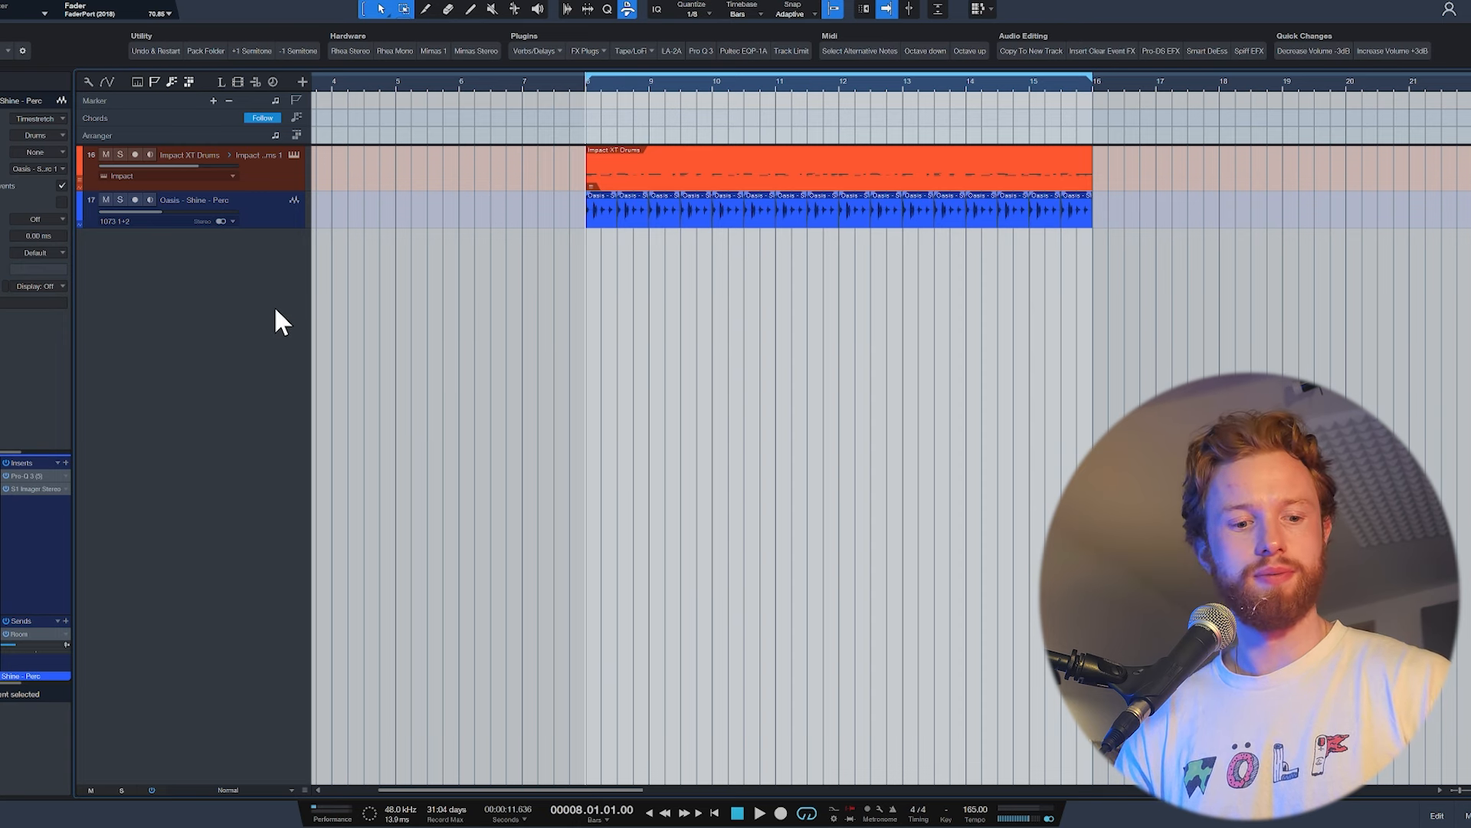
{"action": "key", "text": "F5"}
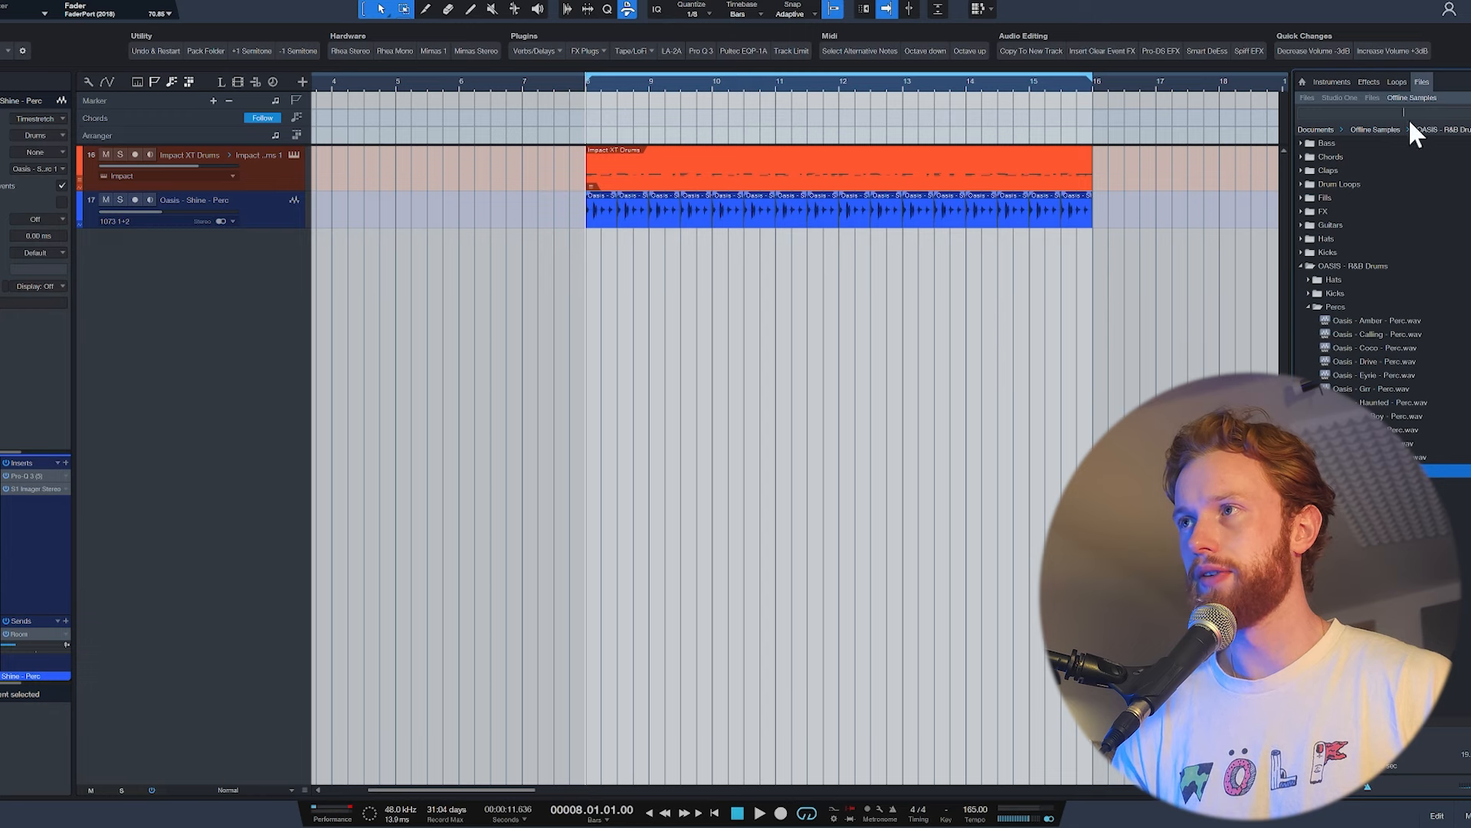
{"action": "left_click", "coordinate": [1332, 82]}
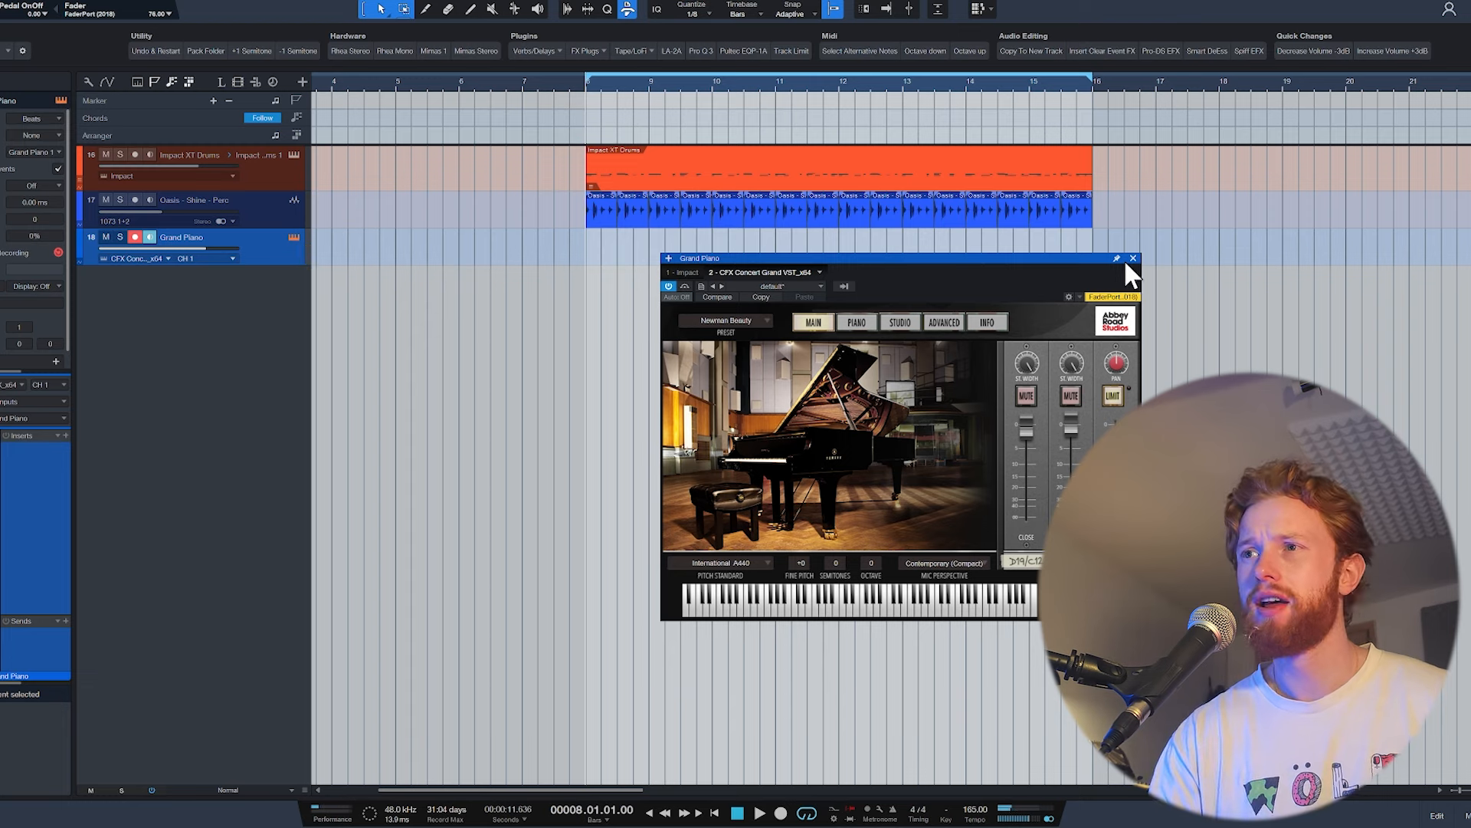
{"action": "left_click", "coordinate": [1134, 258]}
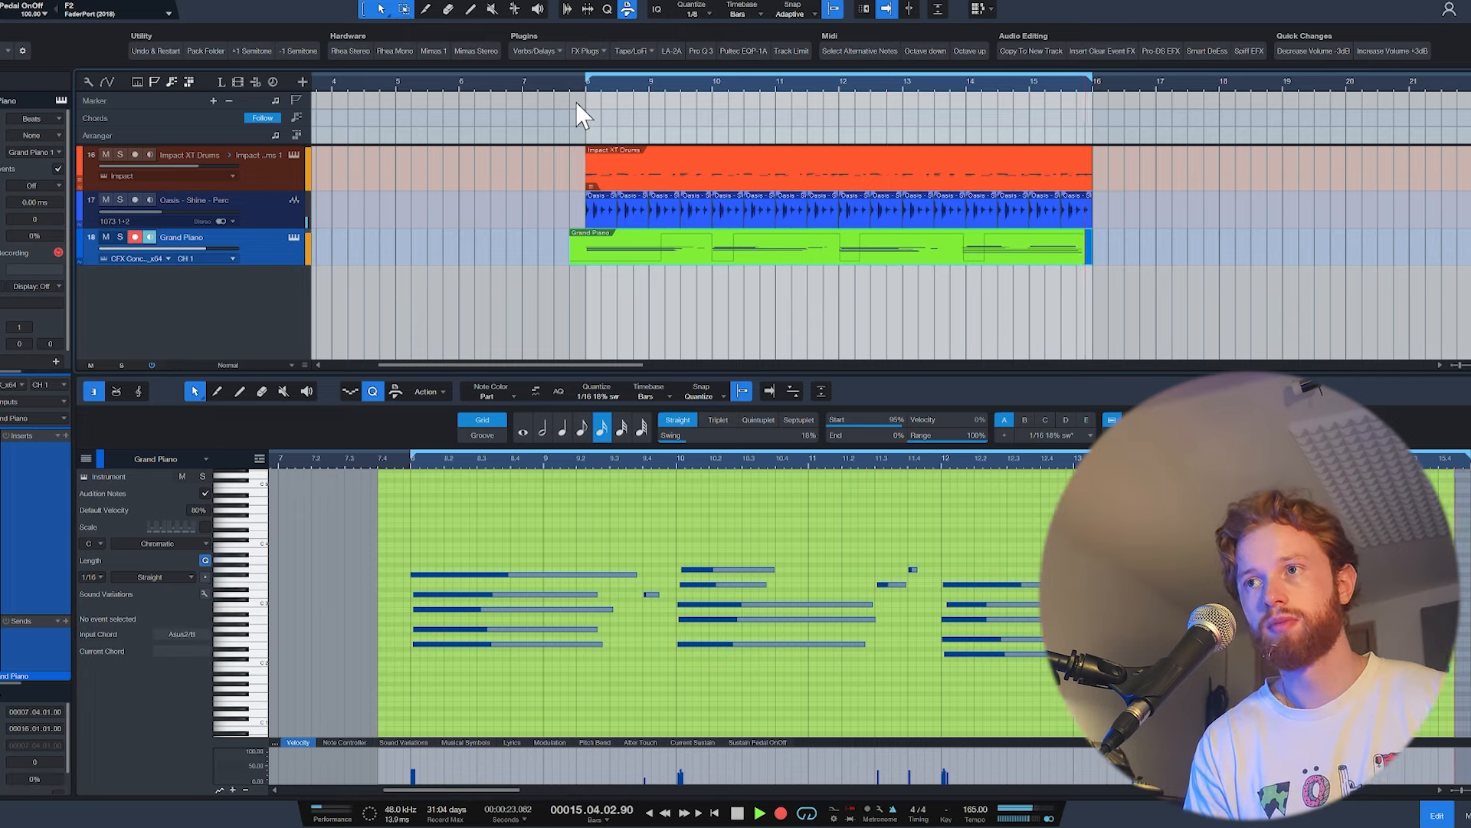
Step: Finish recording the piano chords up to bar 16 and tidy the part so it starts at bar 8
{"action": "key", "text": "space"}
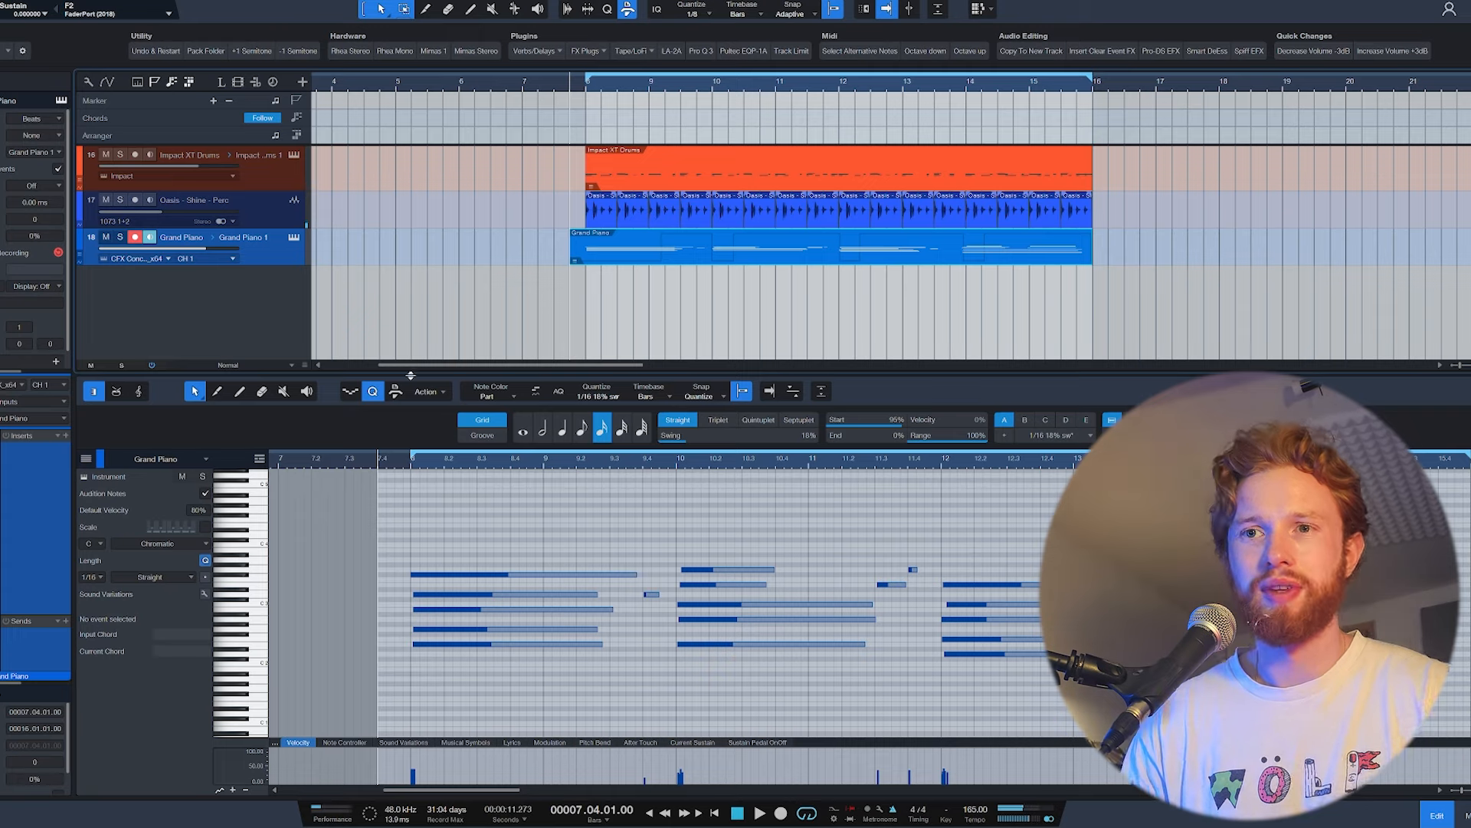
{"action": "scroll", "coordinate": [443, 502], "scroll_direction": "up", "scroll_amount": 4}
{"action": "left_click_drag", "start_coordinate": [415, 509], "coordinate": [416, 647]}
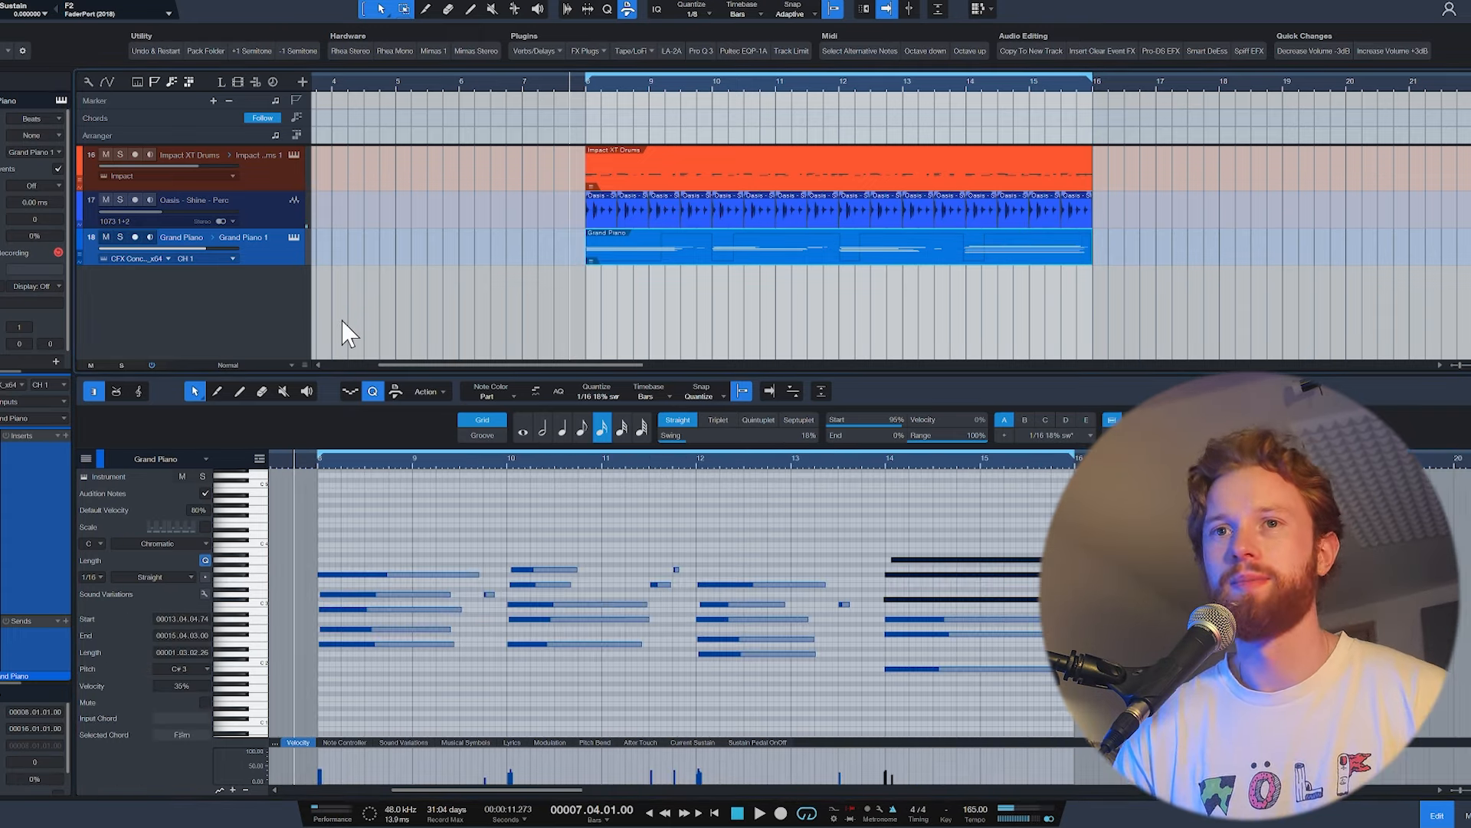
Step: Insert Pro-Q 3 on the Grand Piano track and apply a 12 dB/oct low cut at about 51 Hz
{"action": "left_click", "coordinate": [66, 435]}
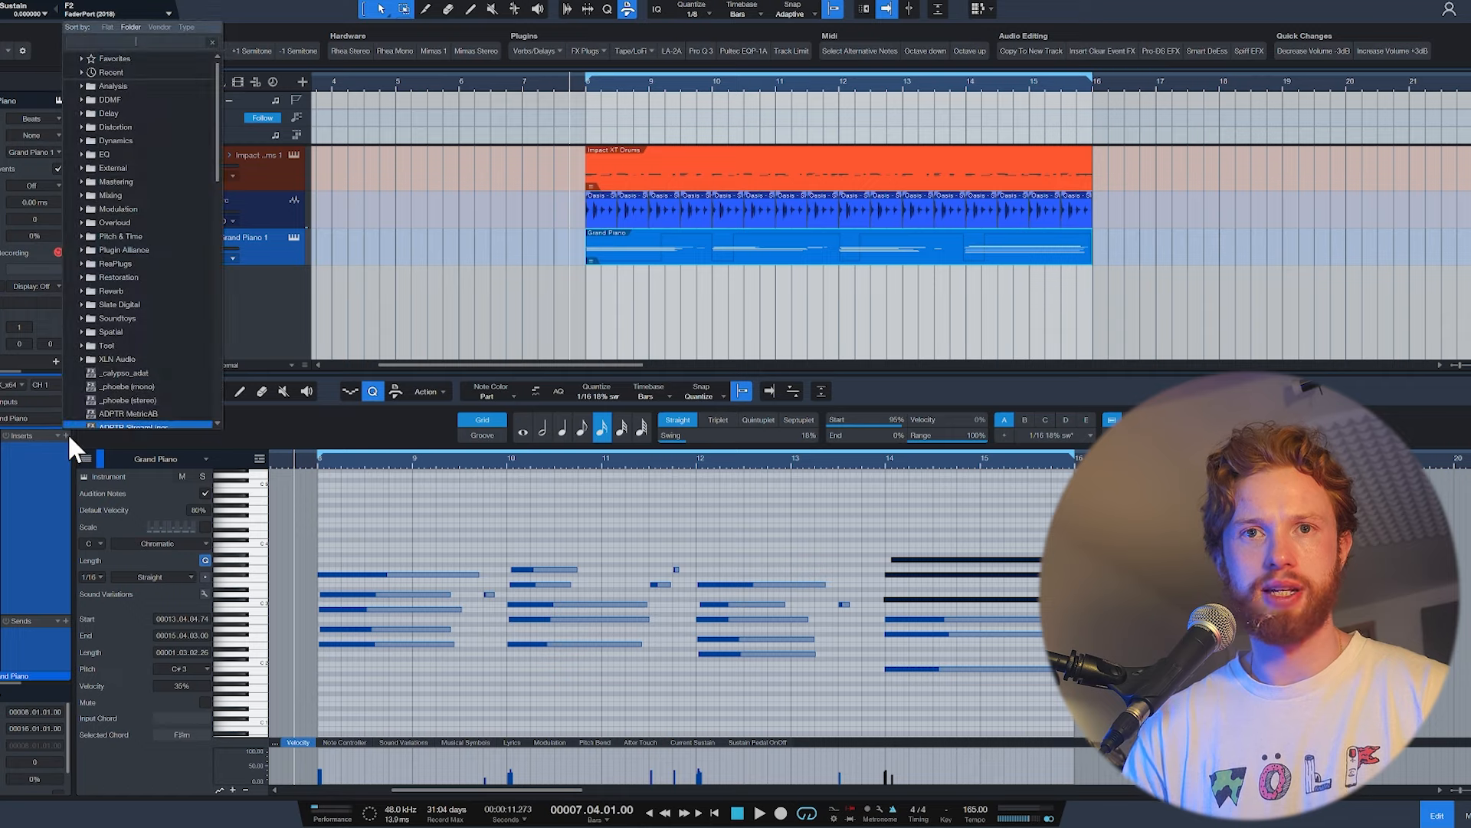
{"action": "type", "text": "q 3"}
{"action": "key", "text": "Return"}
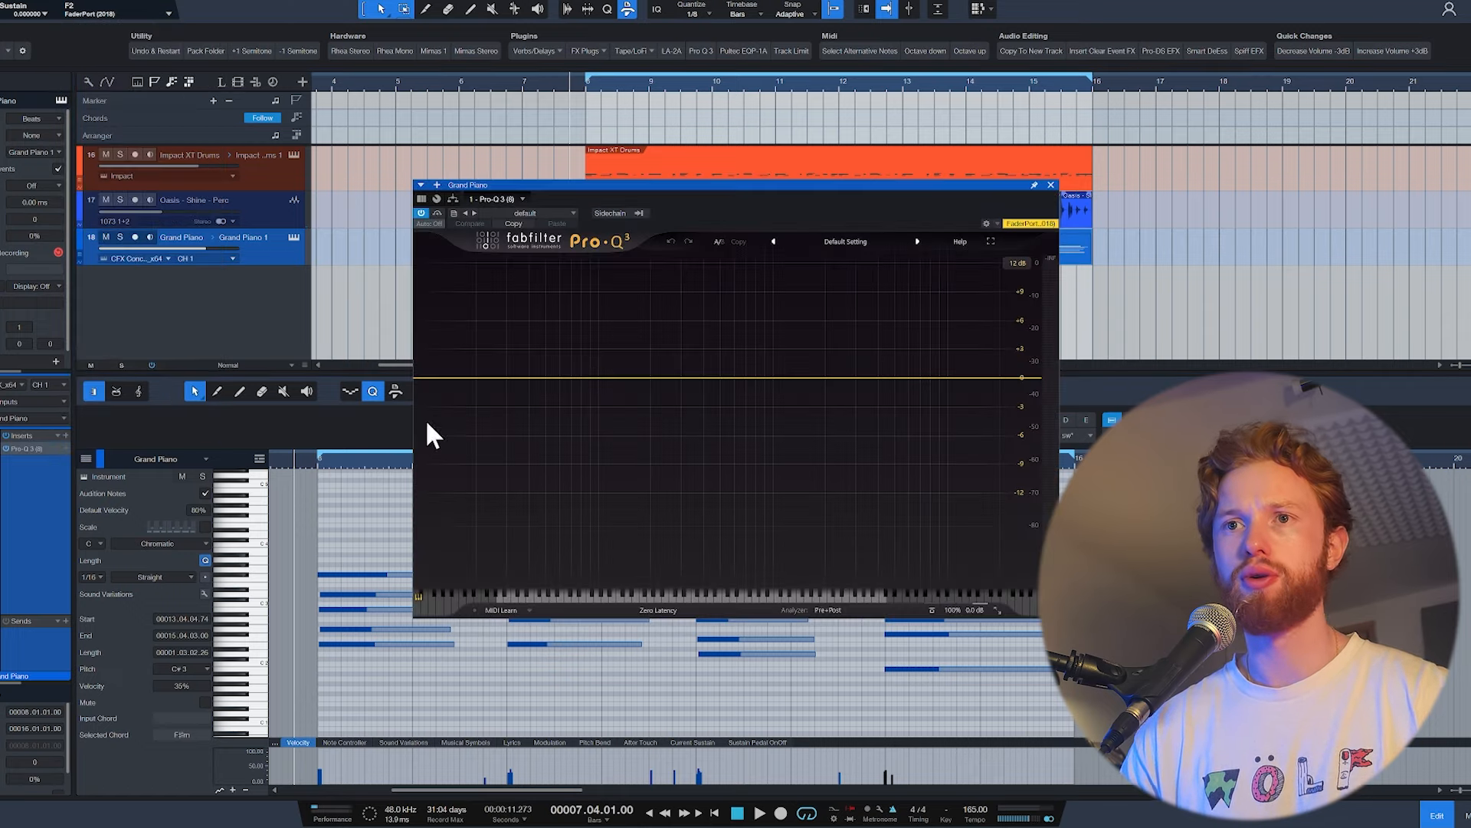
{"action": "key", "text": "space"}
{"action": "left_click_drag", "start_coordinate": [452, 392], "coordinate": [546, 387]}
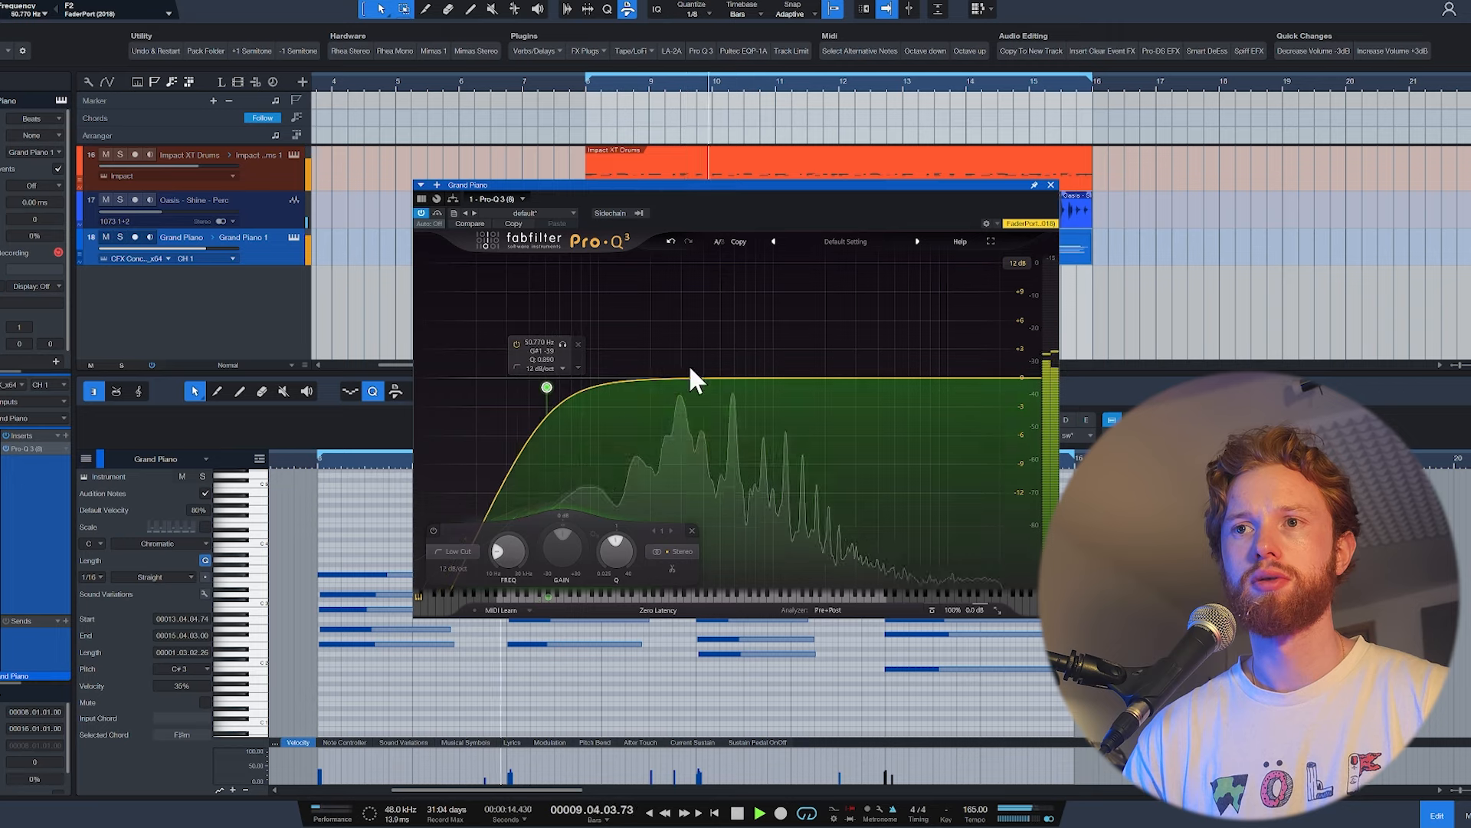
{"action": "left_click", "coordinate": [1051, 185]}
{"action": "key", "text": "space"}
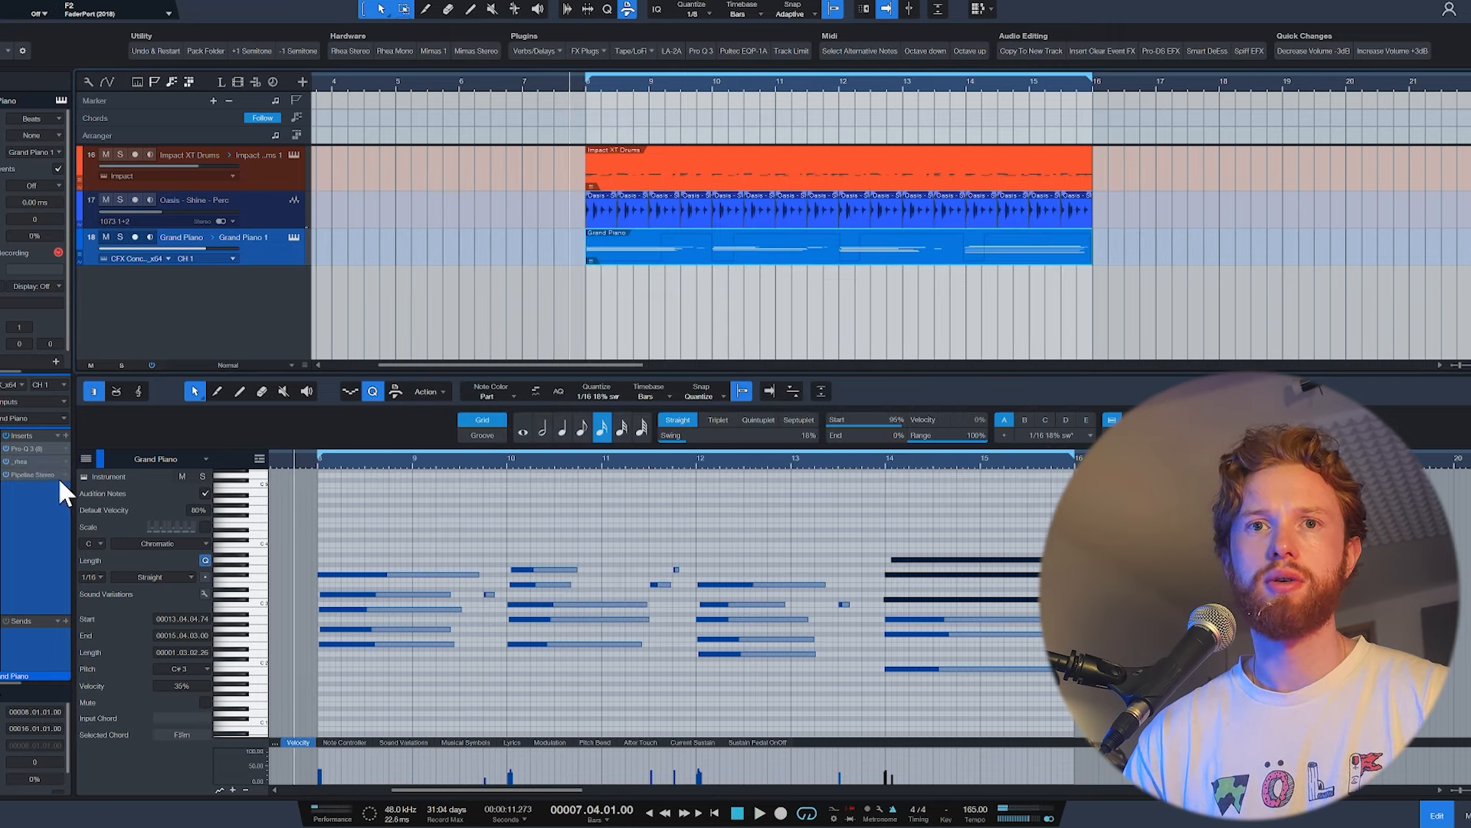
Step: Open the _rhea compressor on the Grand Piano track, switch its THD mode, and adjust input, threshold (about -1.5) and output during playback
{"action": "double_click", "coordinate": [42, 465]}
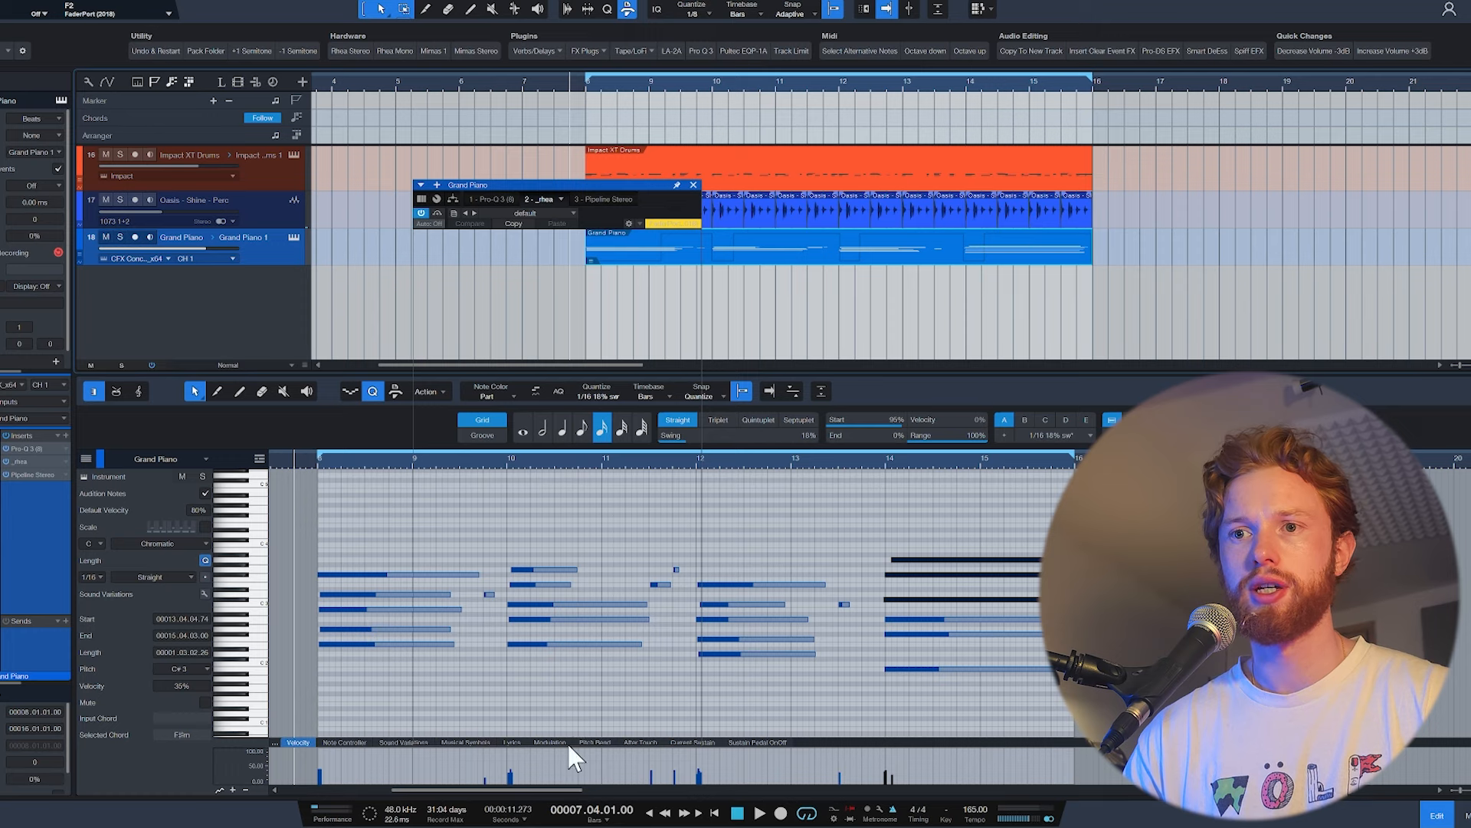
{"action": "key", "text": "space"}
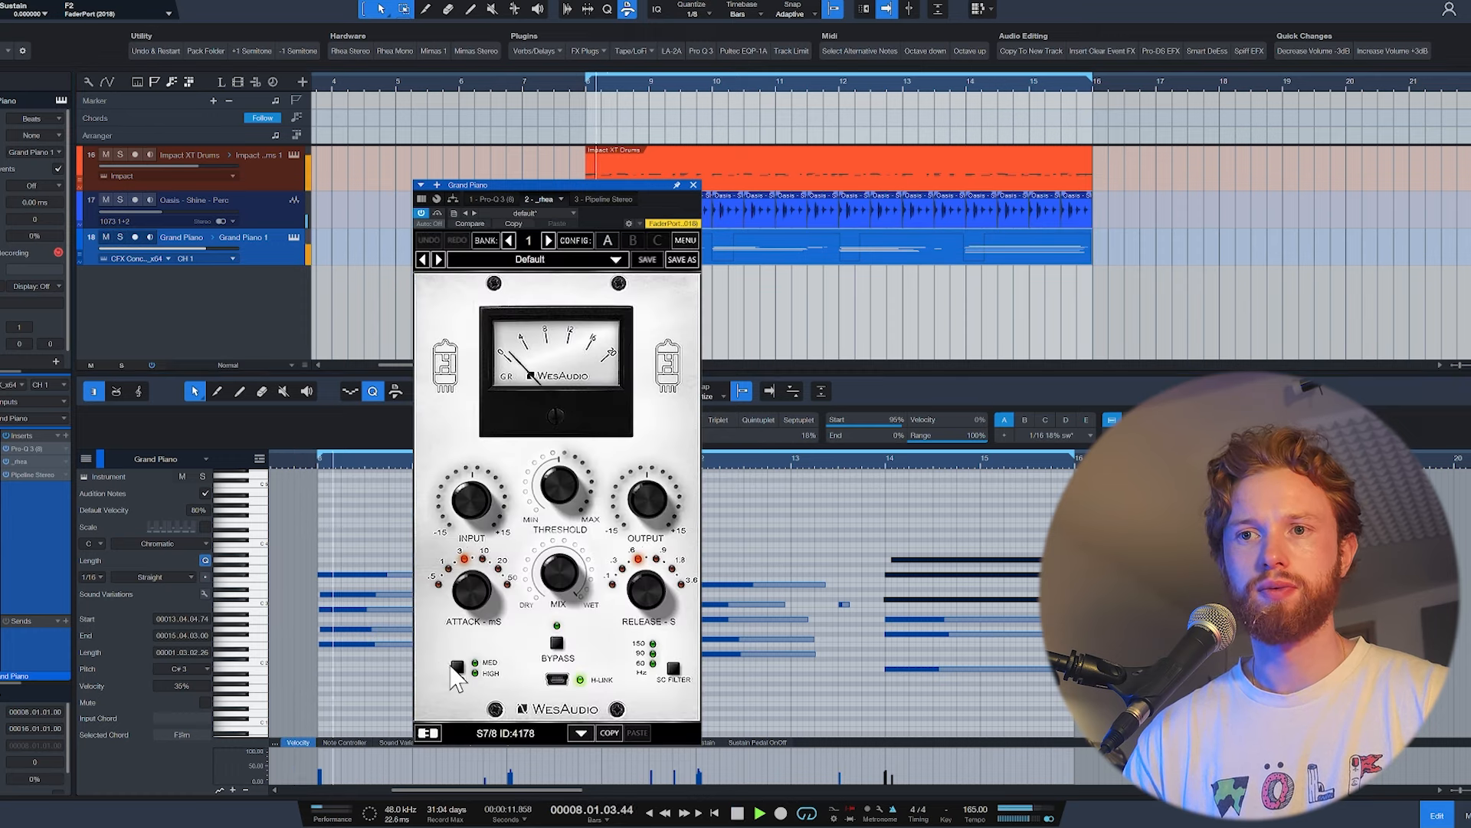
{"action": "left_click", "coordinate": [456, 667]}
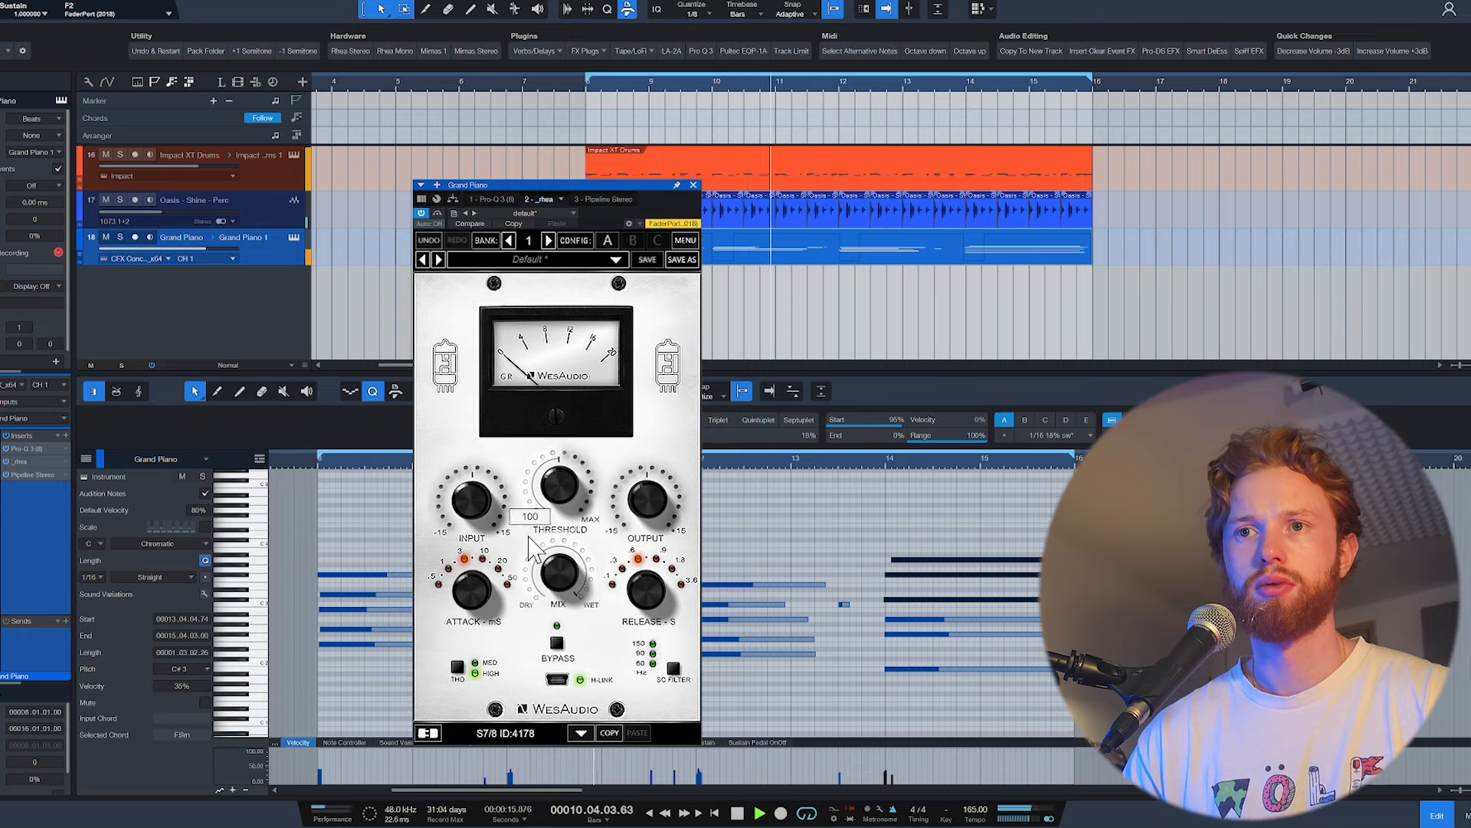
{"action": "left_click_drag", "start_coordinate": [469, 515], "coordinate": [472, 508]}
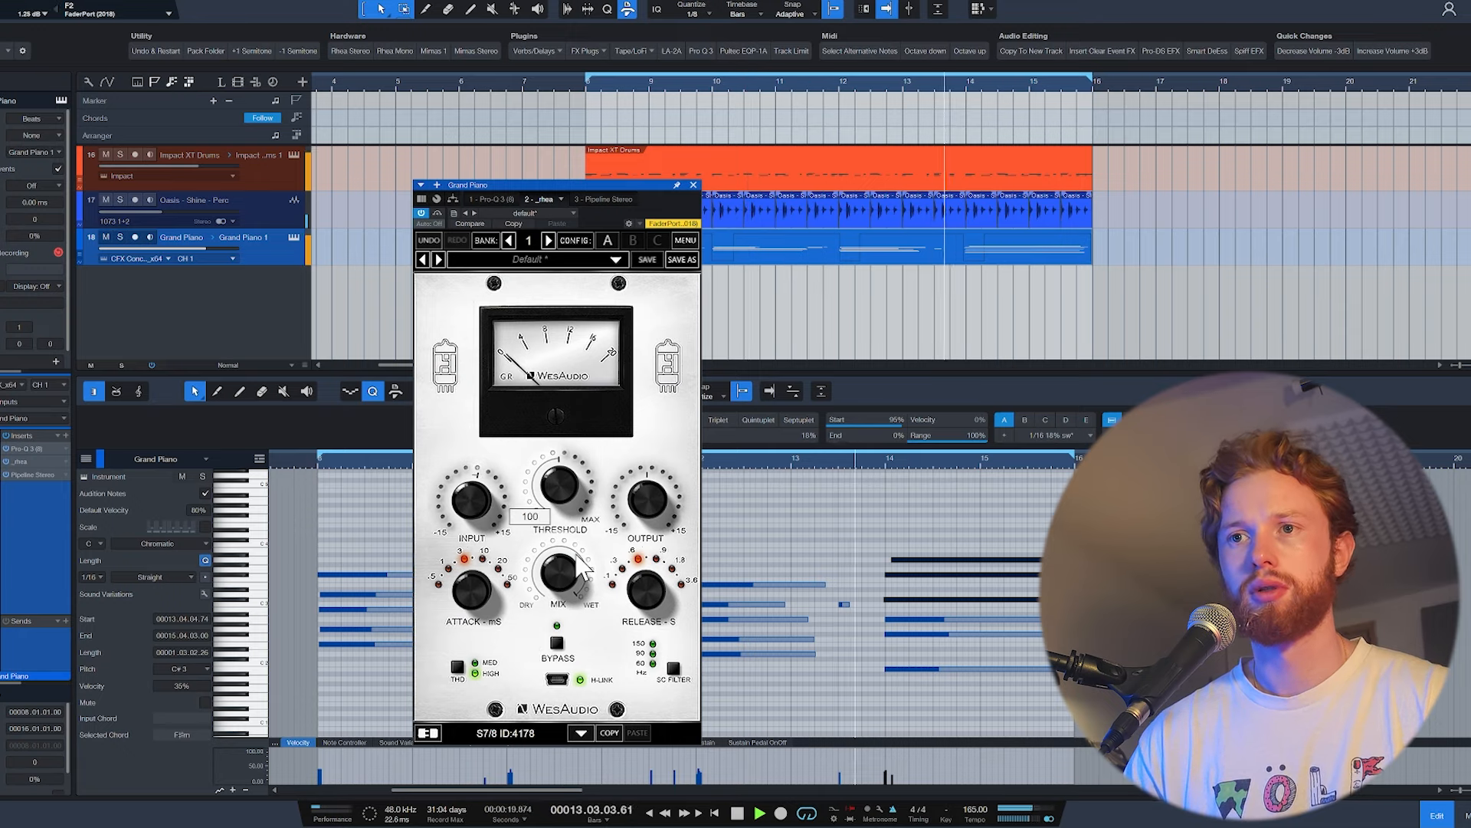
{"action": "left_click_drag", "start_coordinate": [565, 489], "coordinate": [565, 495]}
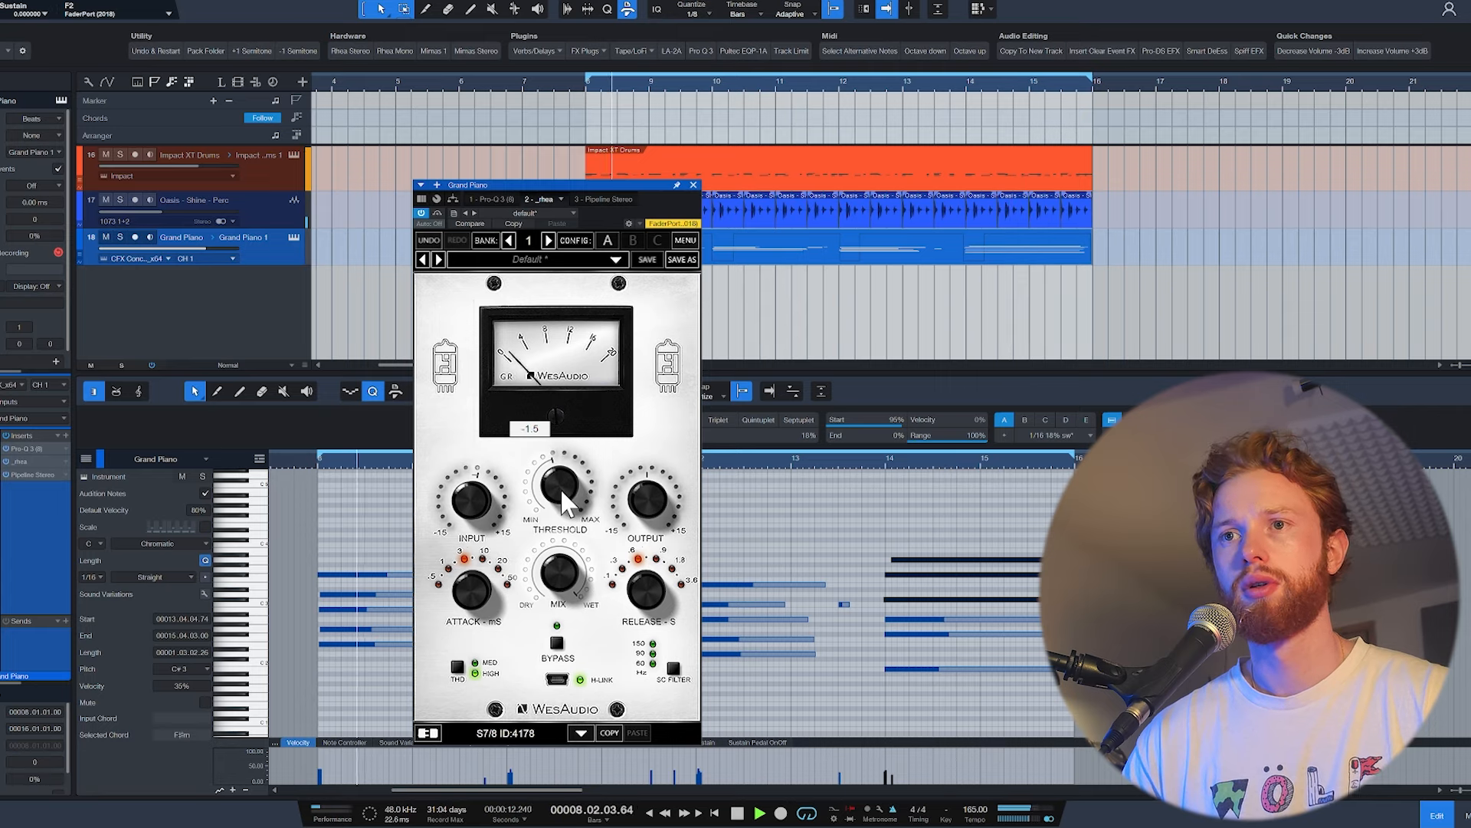
{"action": "left_click_drag", "start_coordinate": [643, 499], "coordinate": [638, 502]}
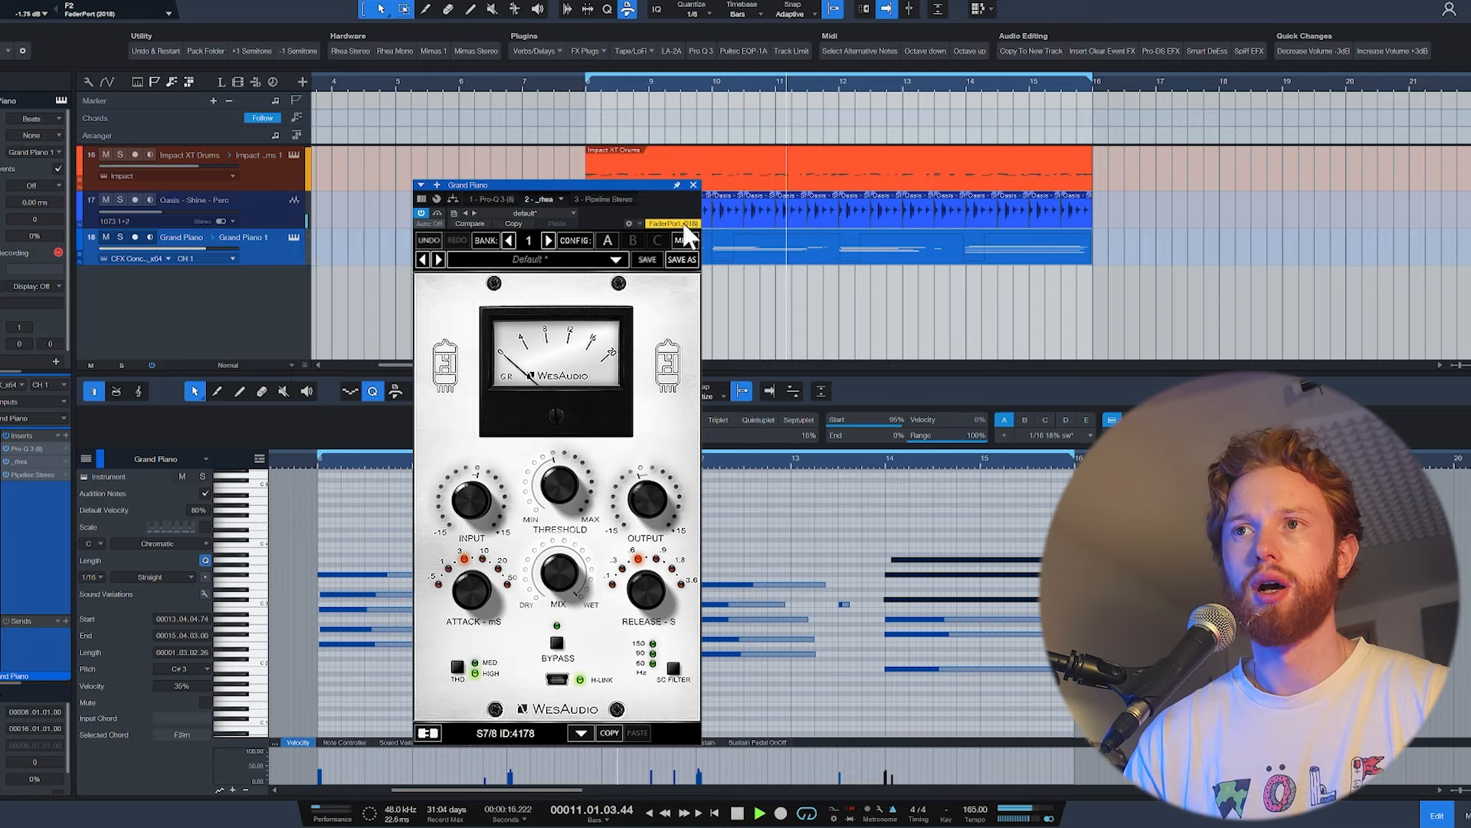
{"action": "left_click", "coordinate": [694, 185]}
{"action": "left_click", "coordinate": [696, 201]}
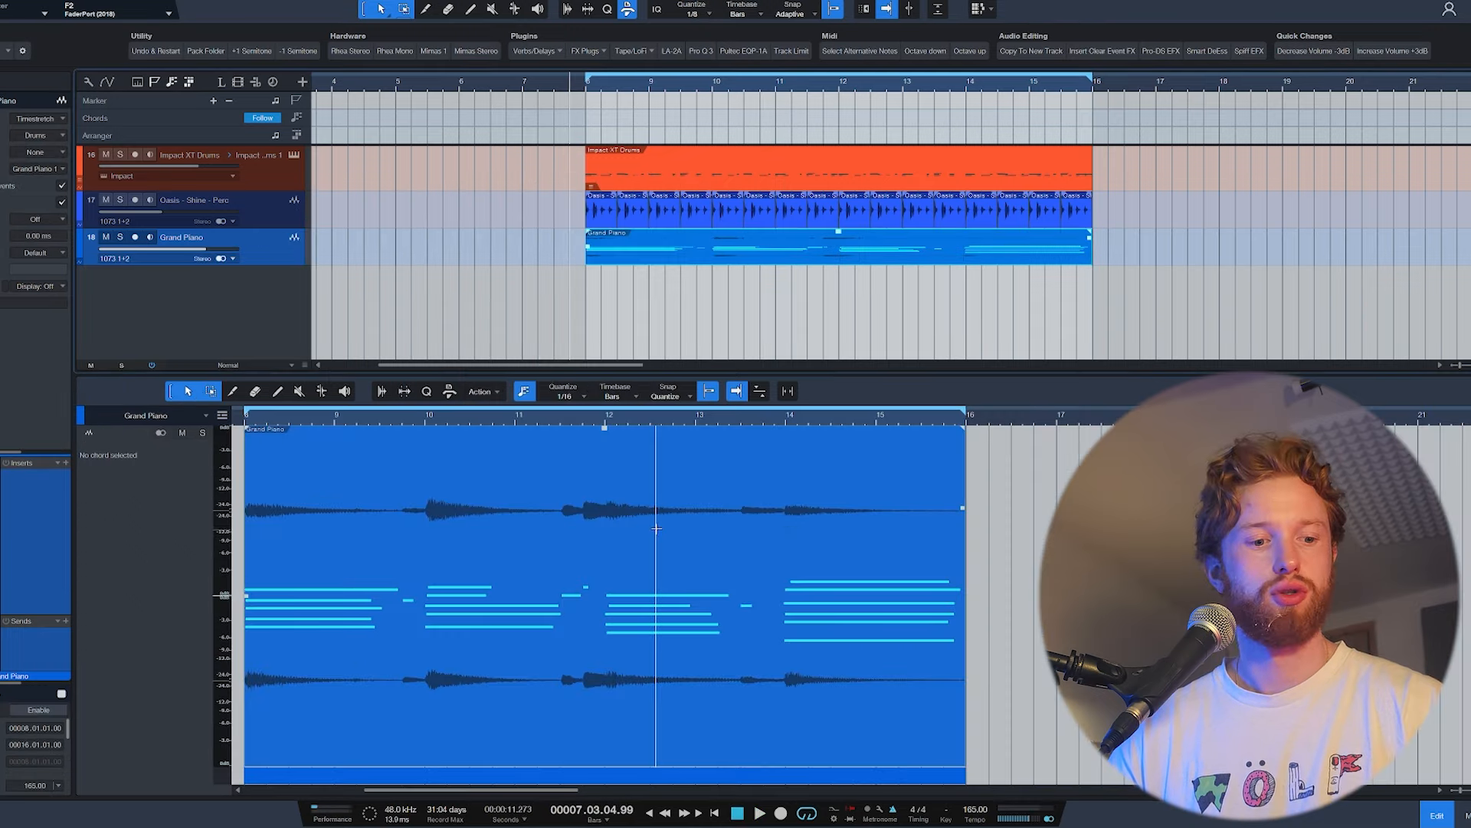
Step: Add a Piano verb FX channel with Seventh Heaven Professional and load the Halls 1 preset 07 Large & Dark
{"action": "key", "text": "F3"}
{"action": "key", "text": "F3"}
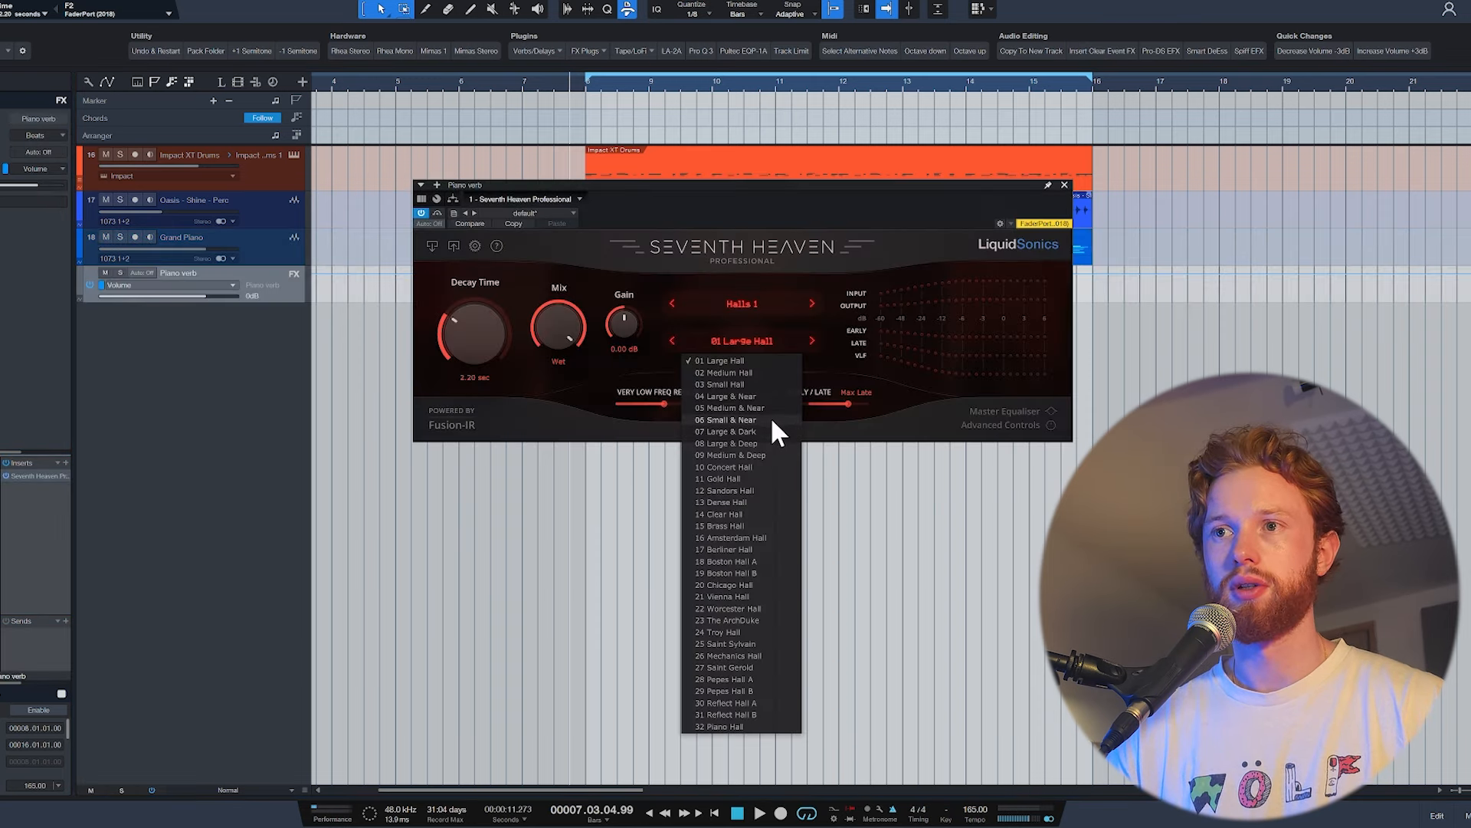
{"action": "left_click", "coordinate": [771, 431]}
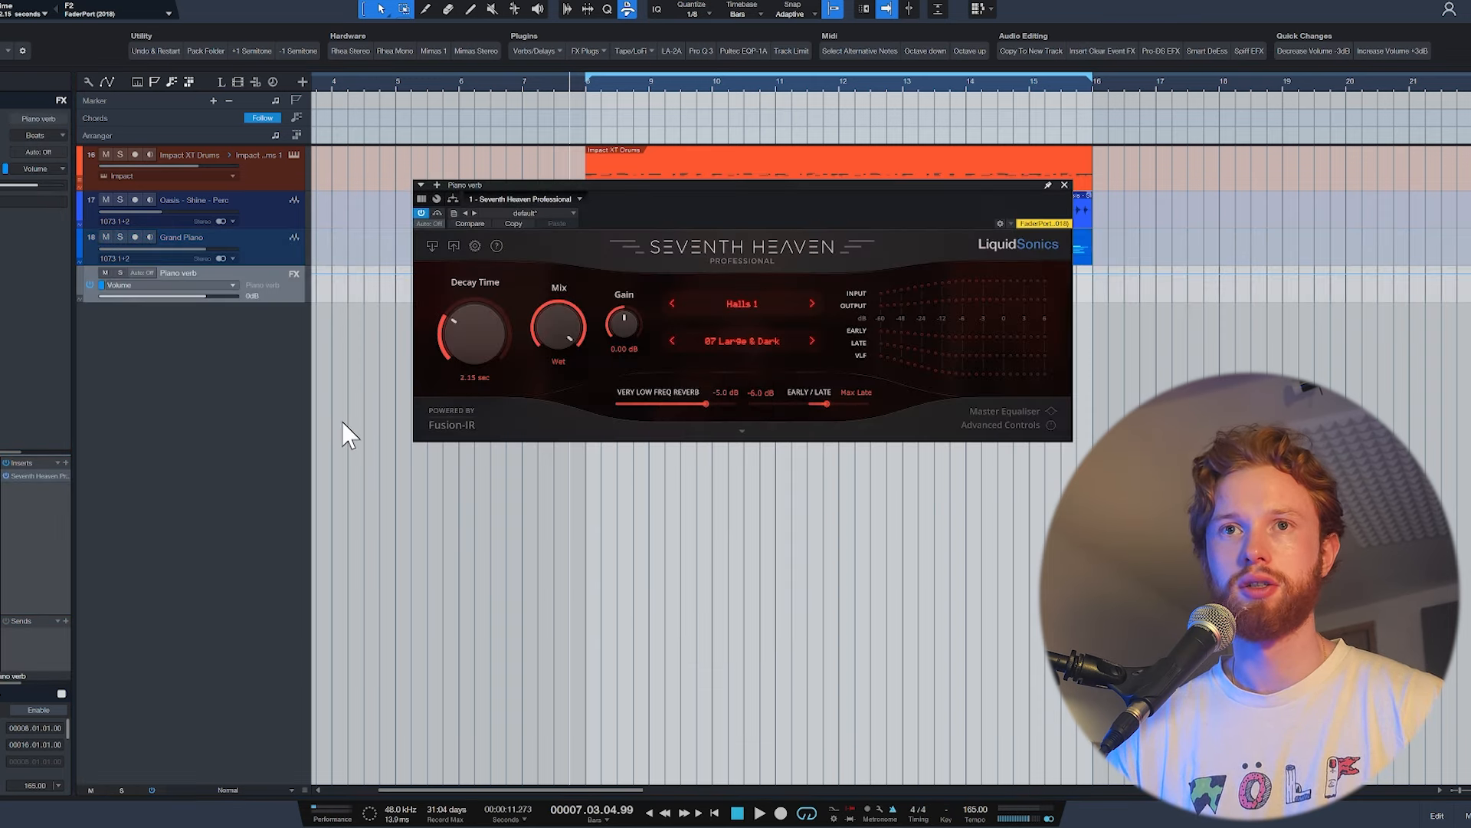
Step: Play the loop and lower the Grand Piano track's send level to the Piano verb channel
{"action": "key", "text": "space"}
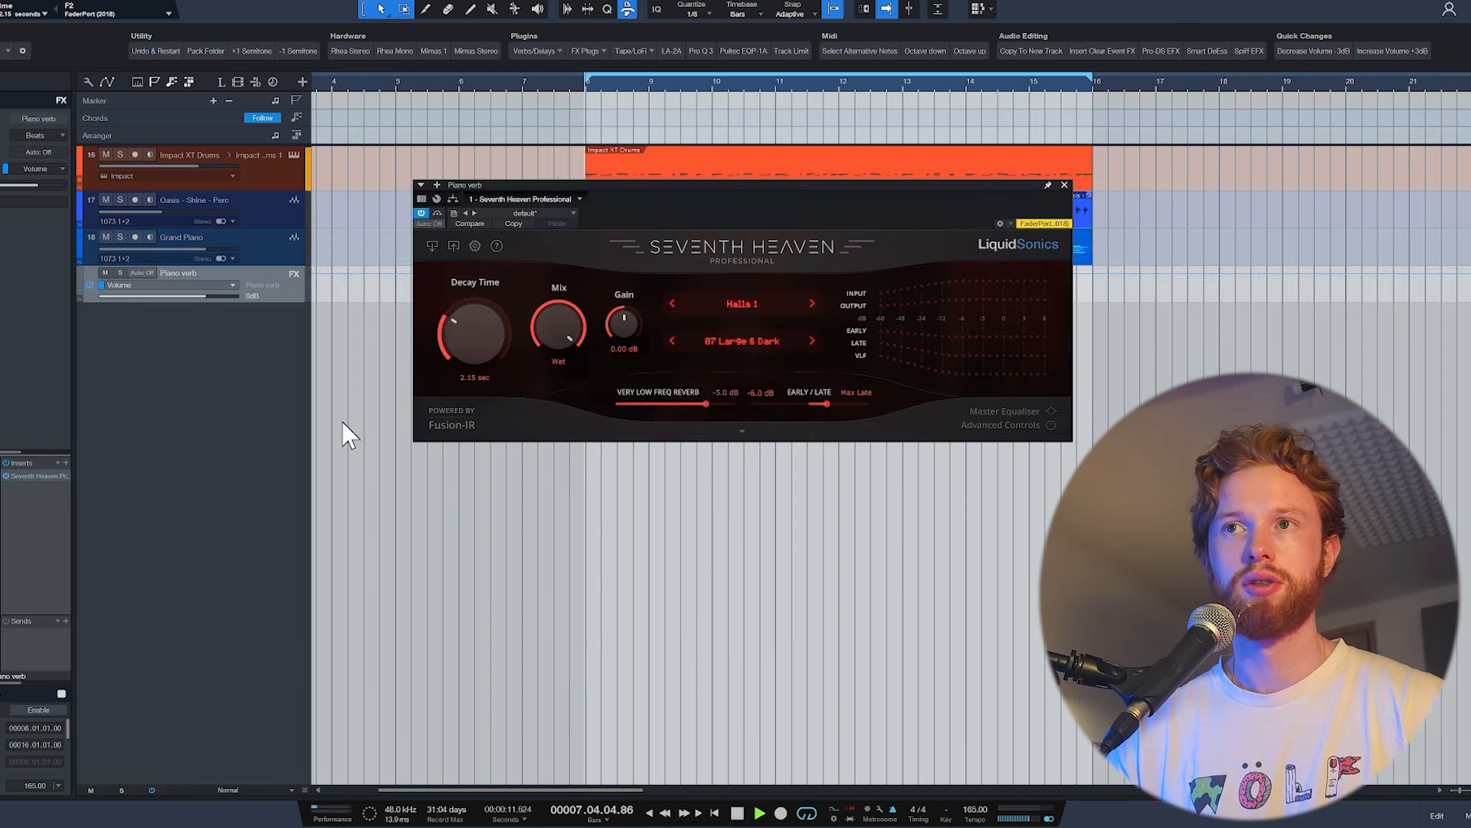
{"action": "left_click", "coordinate": [263, 257]}
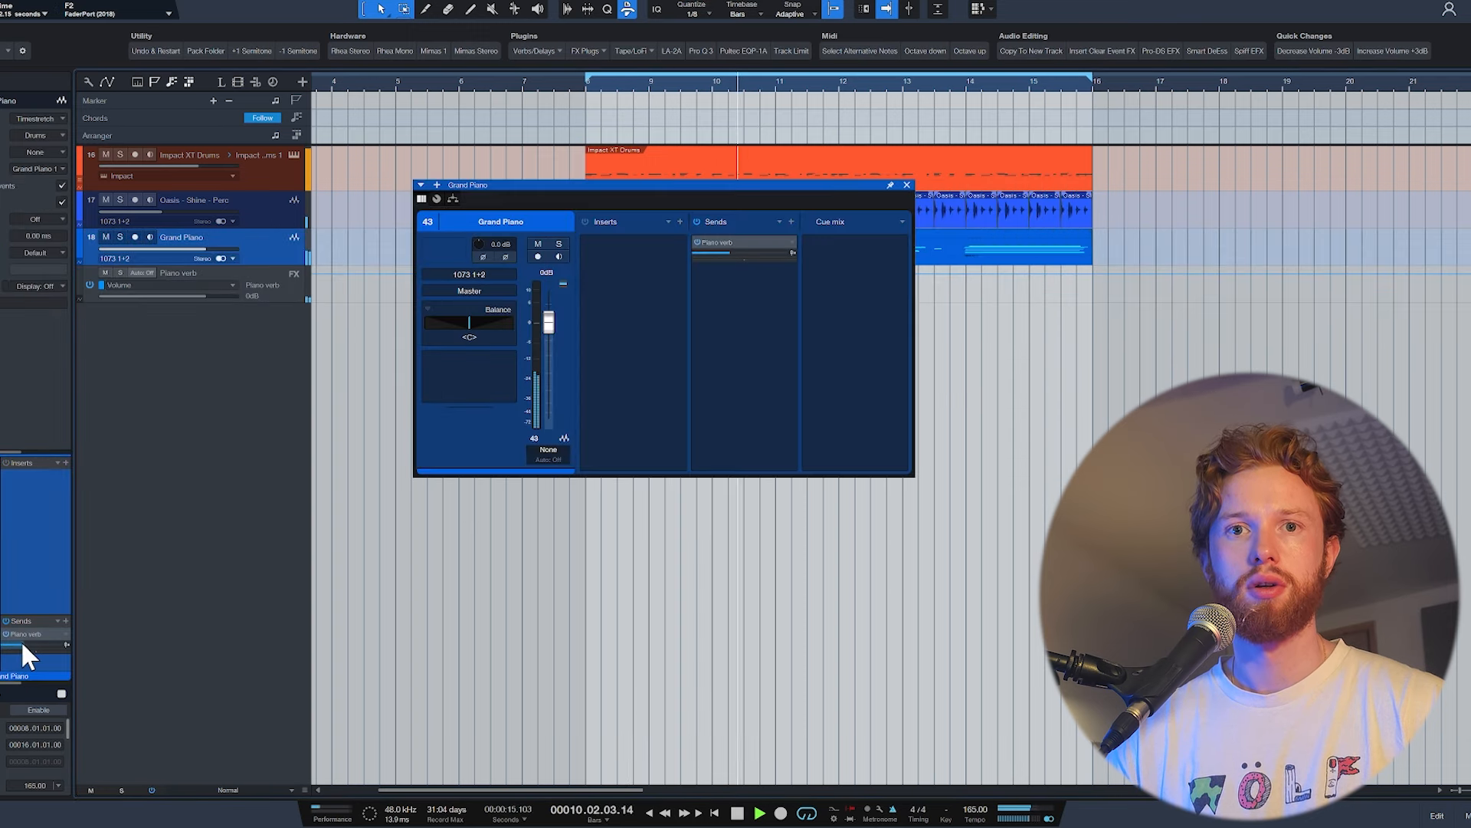
{"action": "left_click_drag", "start_coordinate": [21, 641], "coordinate": [12, 644]}
{"action": "left_click_drag", "start_coordinate": [16, 647], "coordinate": [8, 649]}
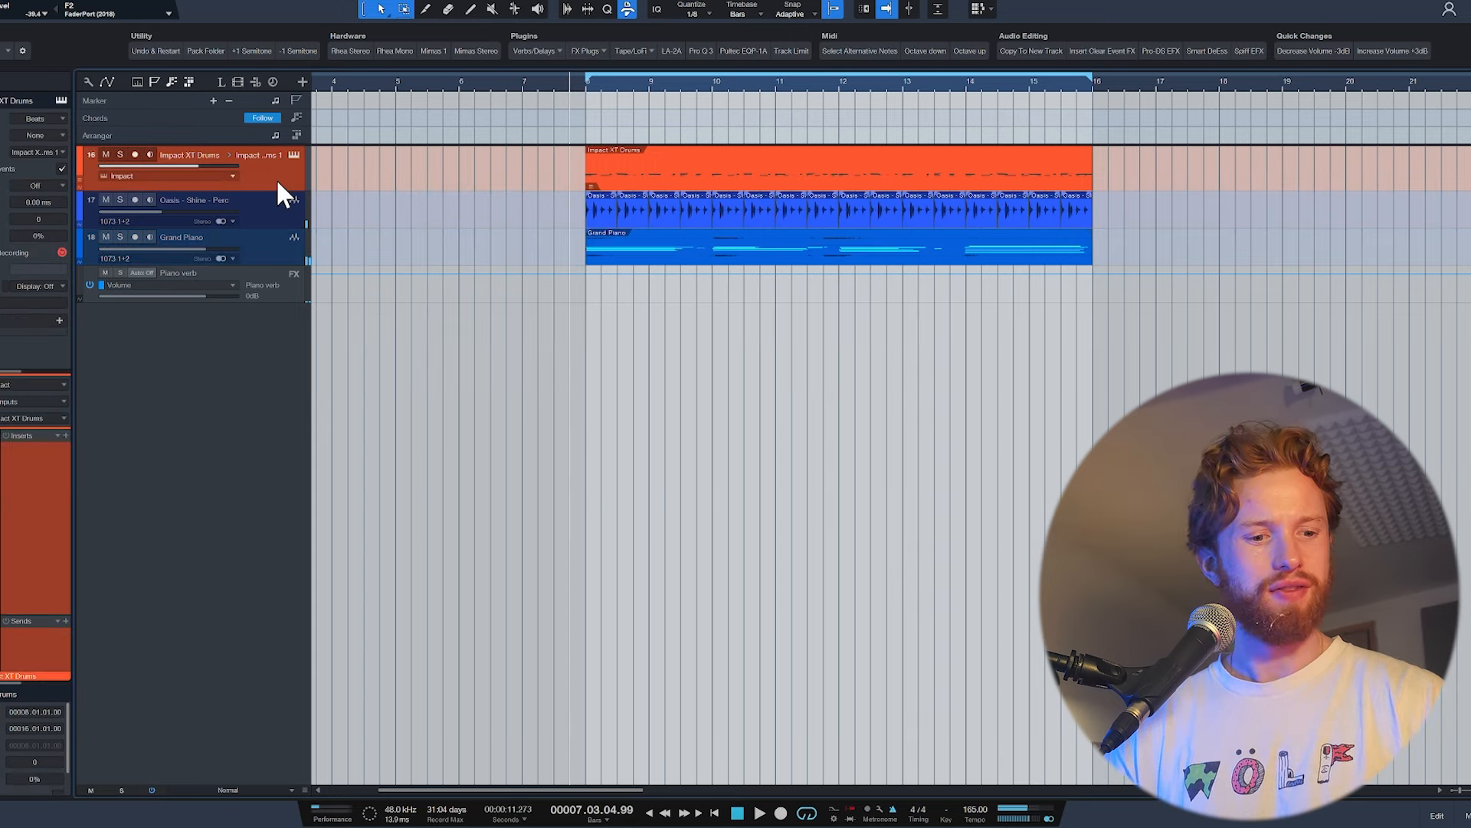
Step: Insert Fresh Air on the DRUMS bus after TAIP and raise its Mid Air amount
{"action": "key", "text": "F3"}
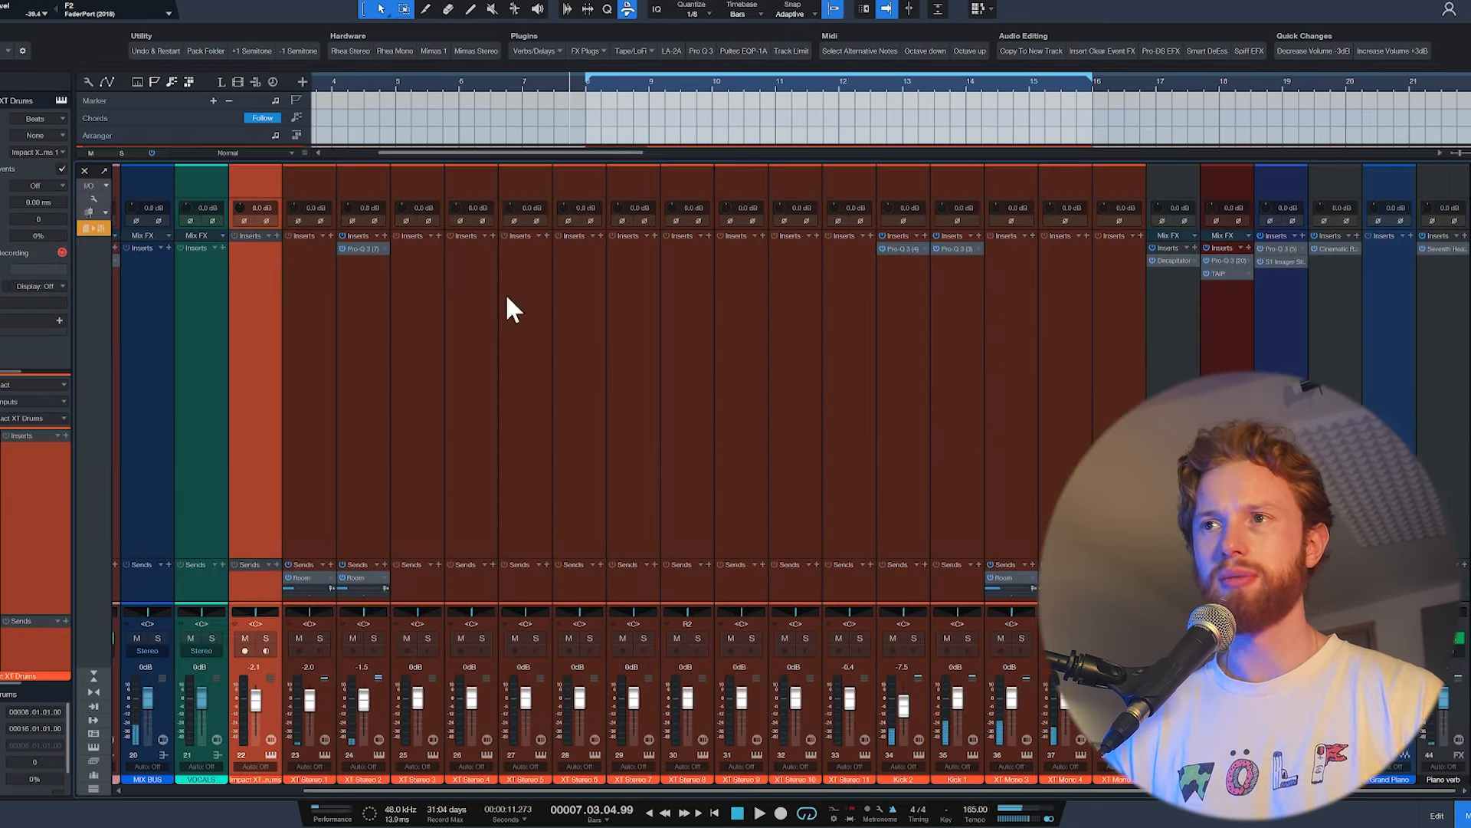
{"action": "left_click", "coordinate": [1246, 247]}
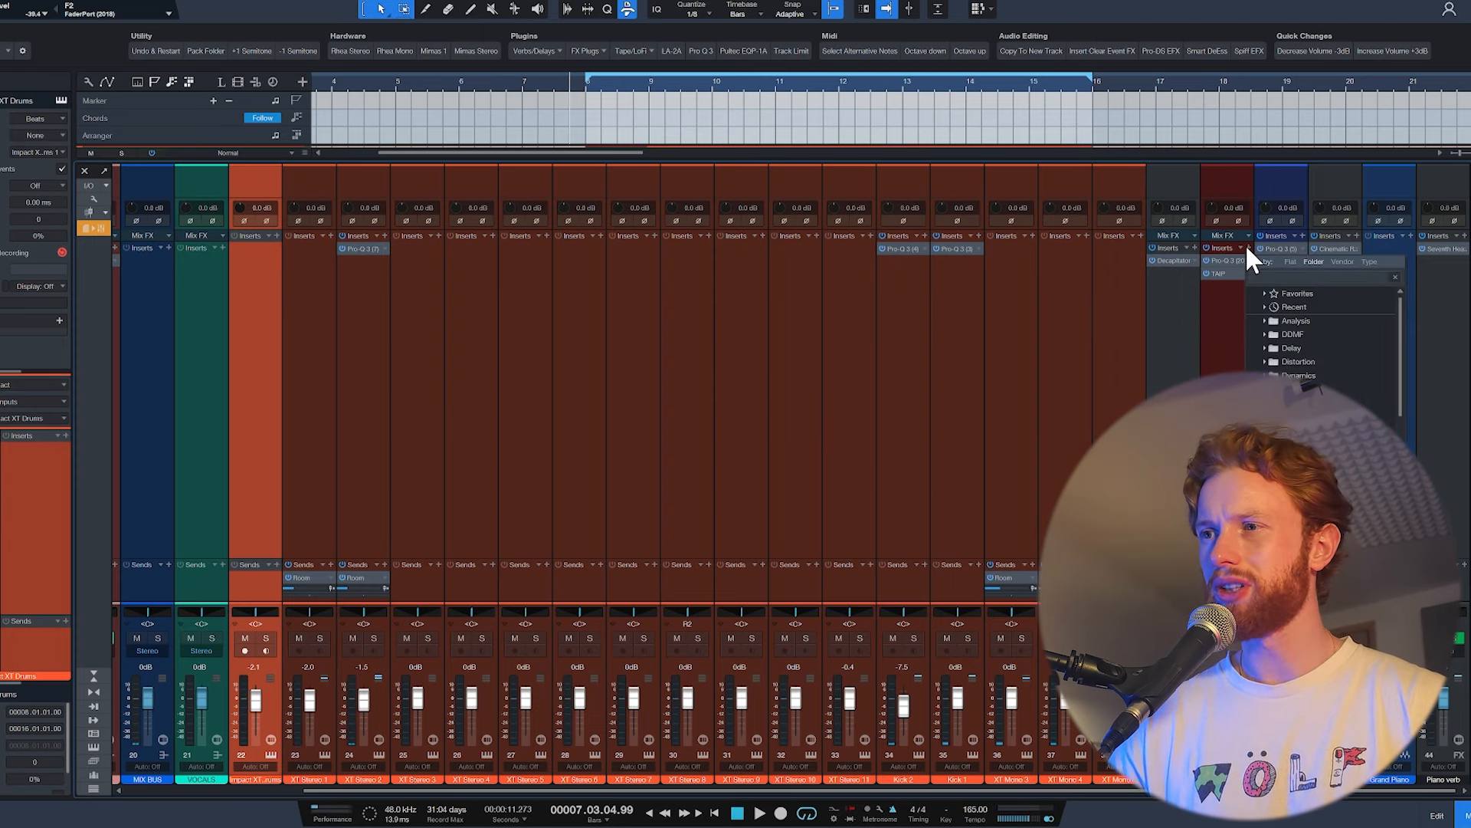
{"action": "type", "text": "tra"}
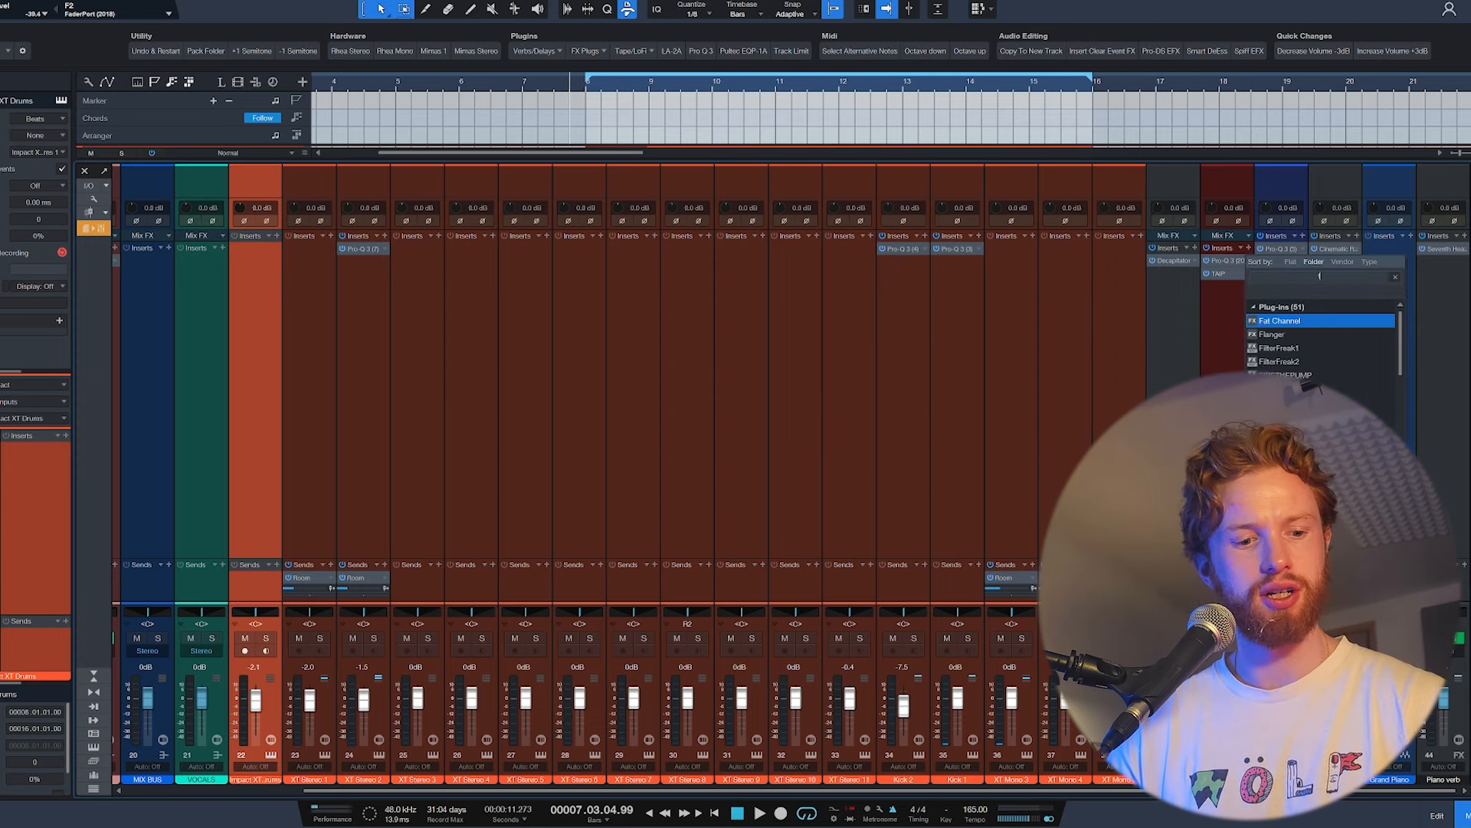
{"action": "key", "text": "Return"}
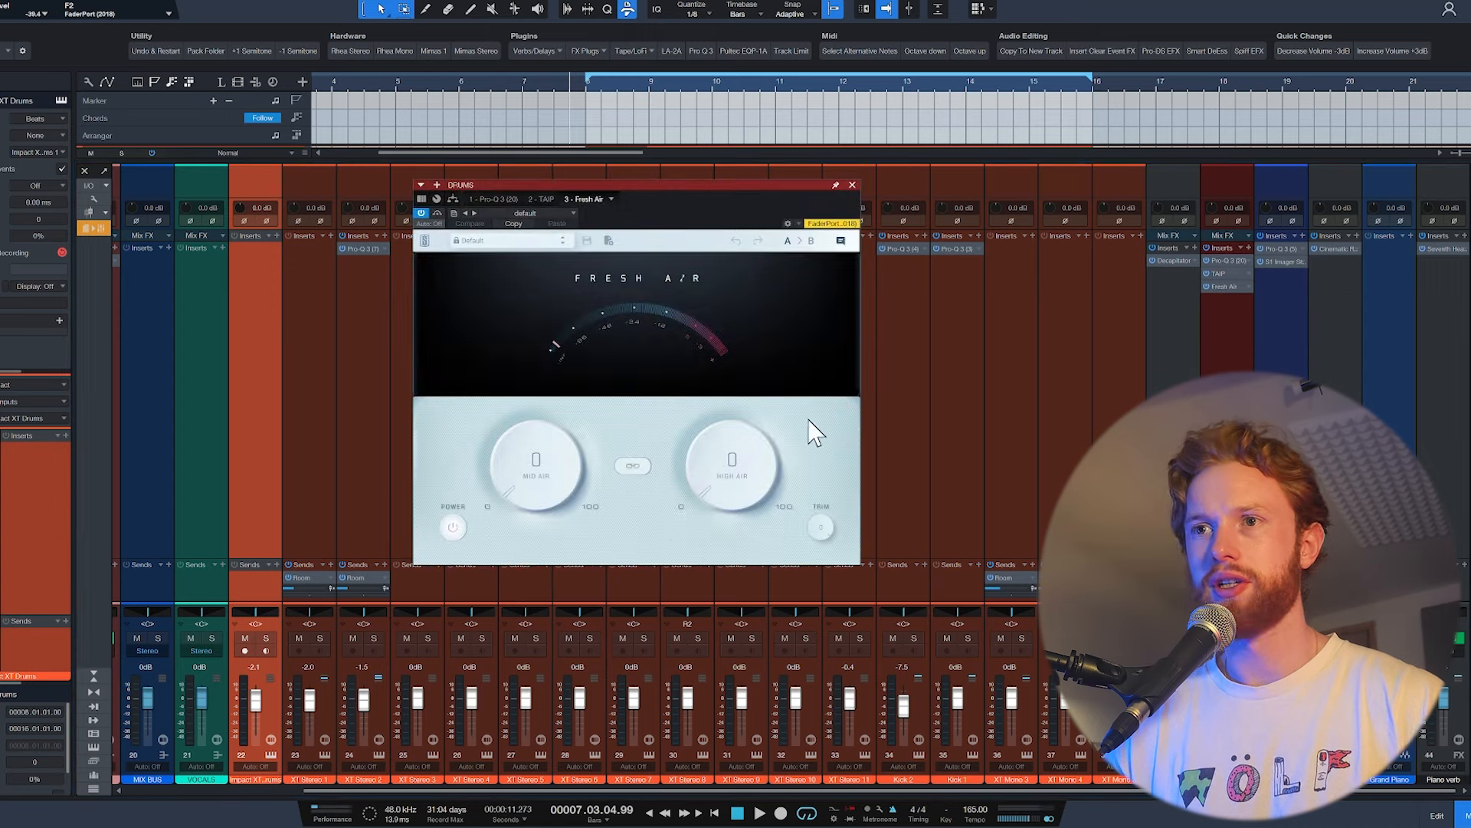
{"action": "left_click_drag", "start_coordinate": [563, 500], "coordinate": [555, 458]}
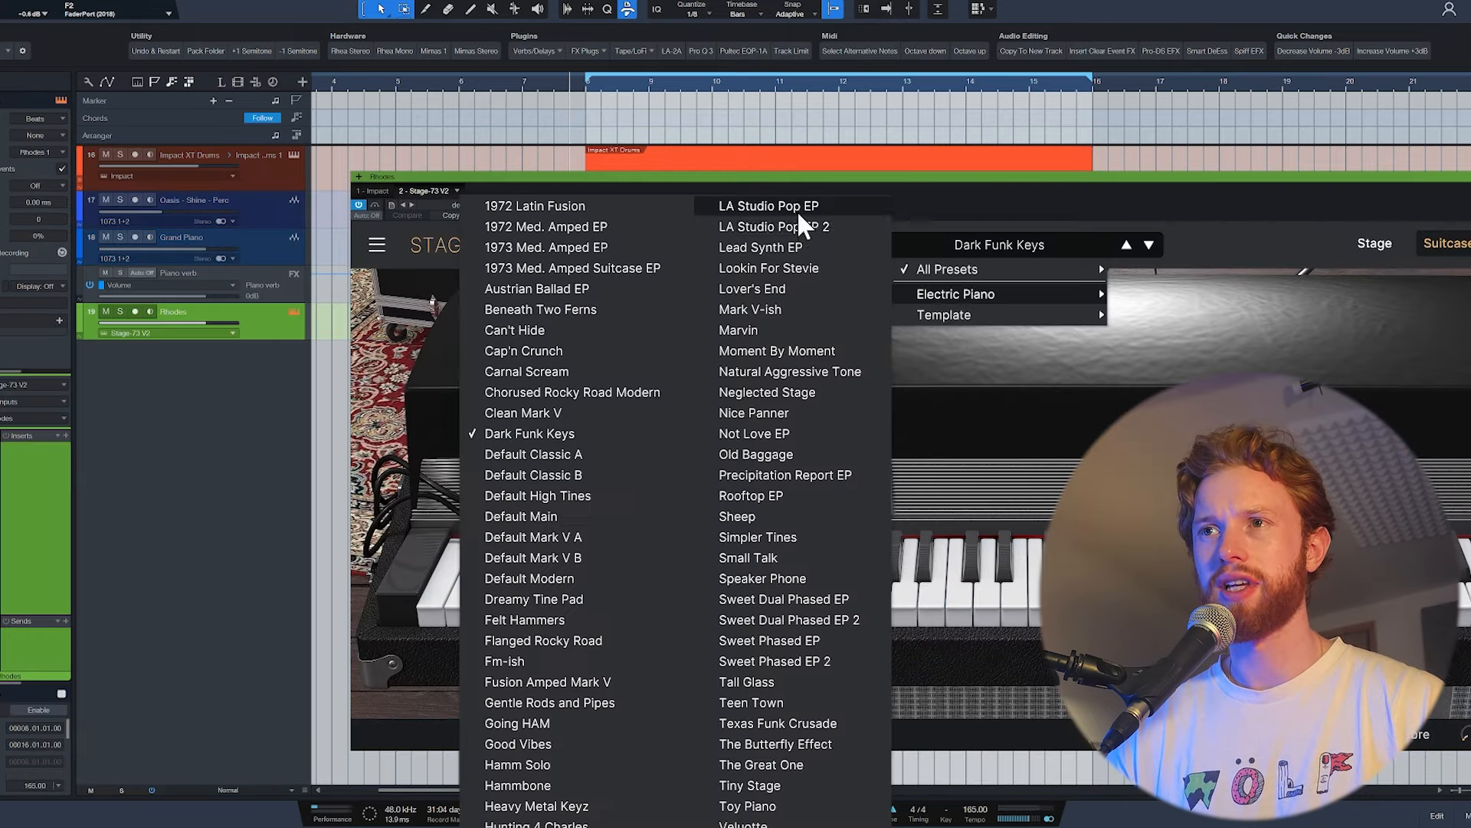
Step: Load the LA Studio Pop EP preset in Stage-73 V2 on the Rhodes track and copy the piano part onto that track
{"action": "left_click", "coordinate": [804, 211]}
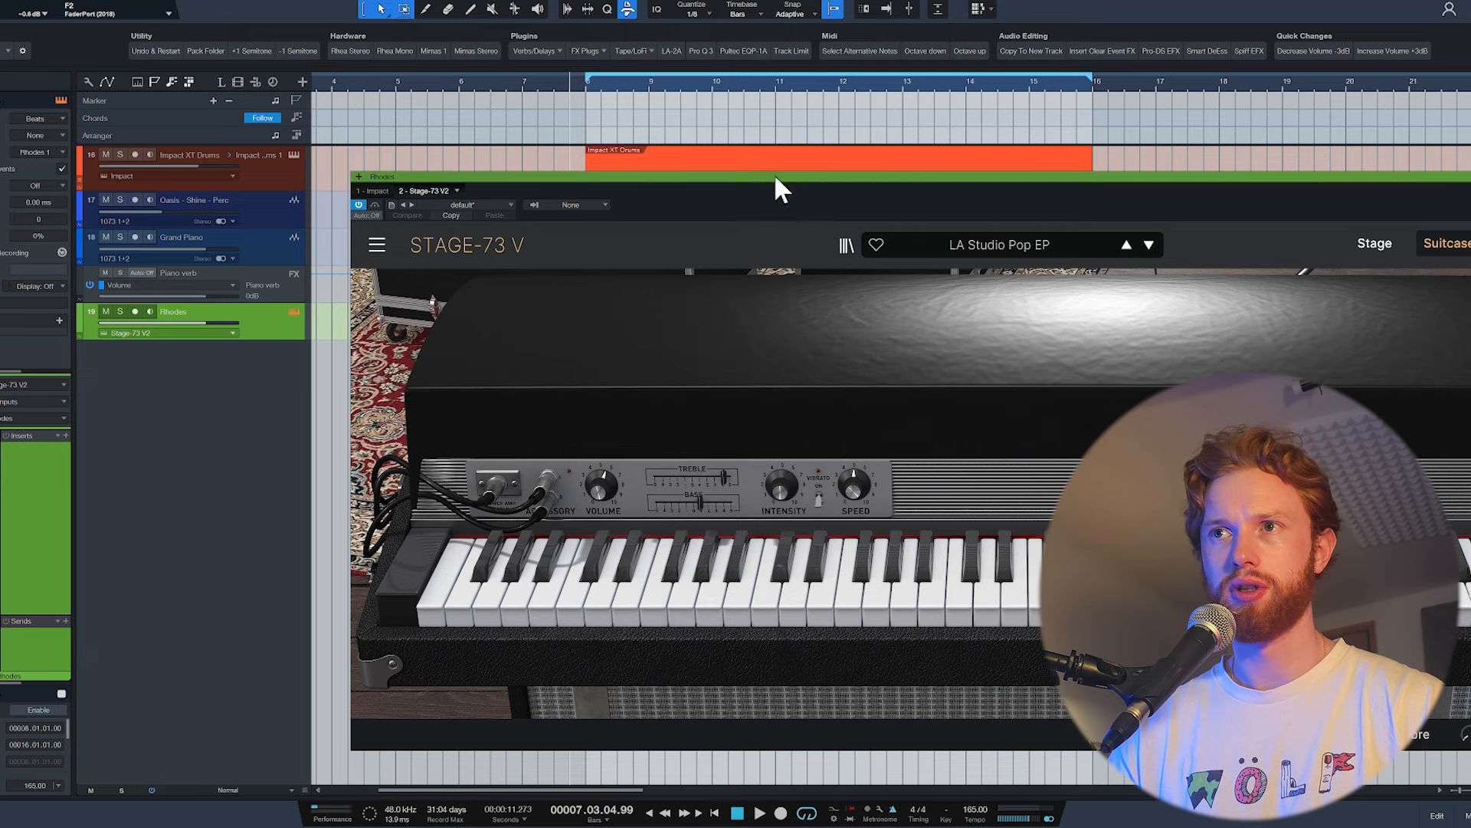
{"action": "left_click_drag", "start_coordinate": [775, 177], "coordinate": [562, 160]}
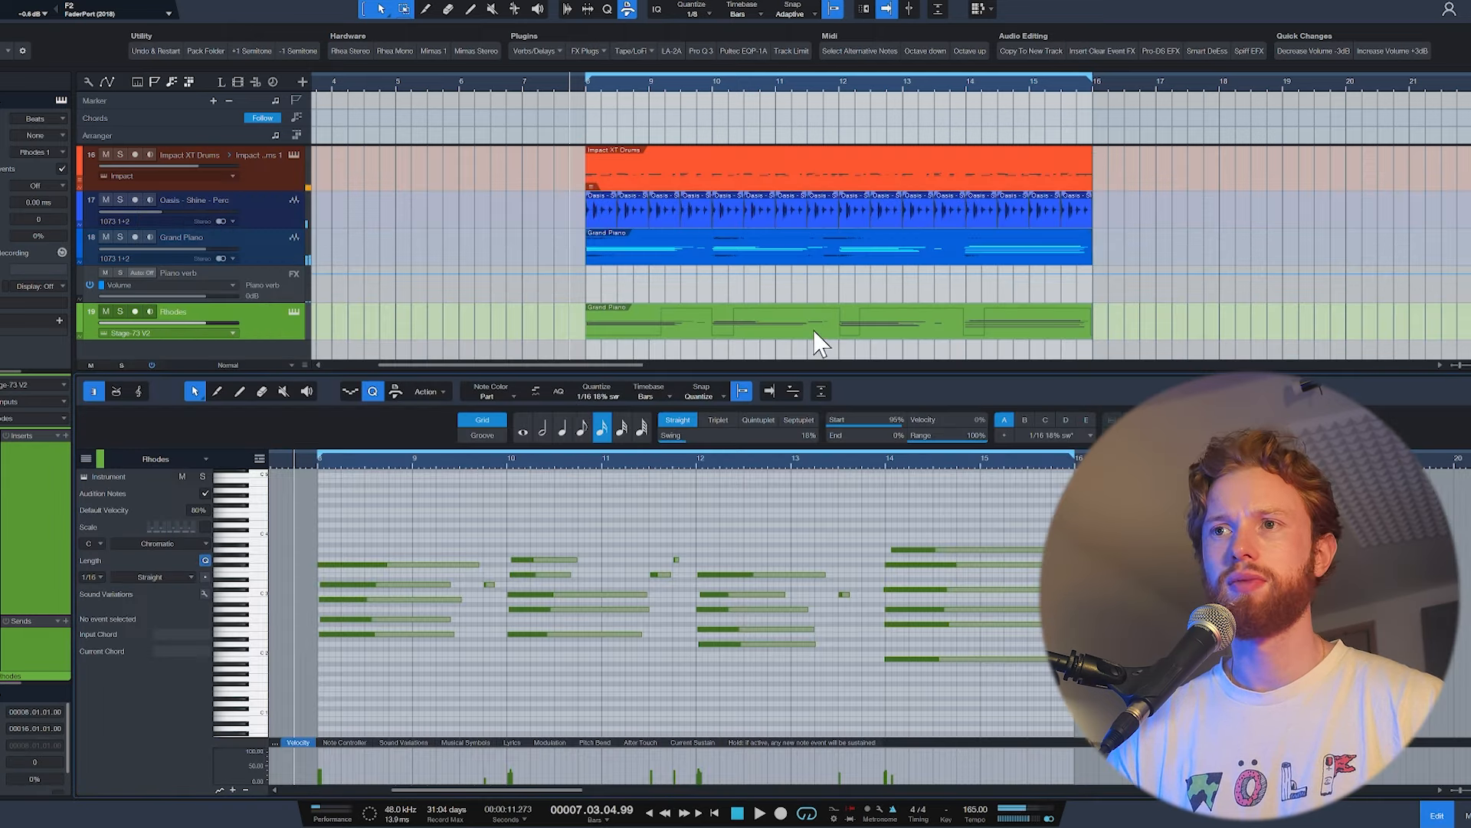
Step: Transpose the copied chords on the Rhodes track up one octave and play them back with the beat
{"action": "left_click", "coordinate": [394, 393]}
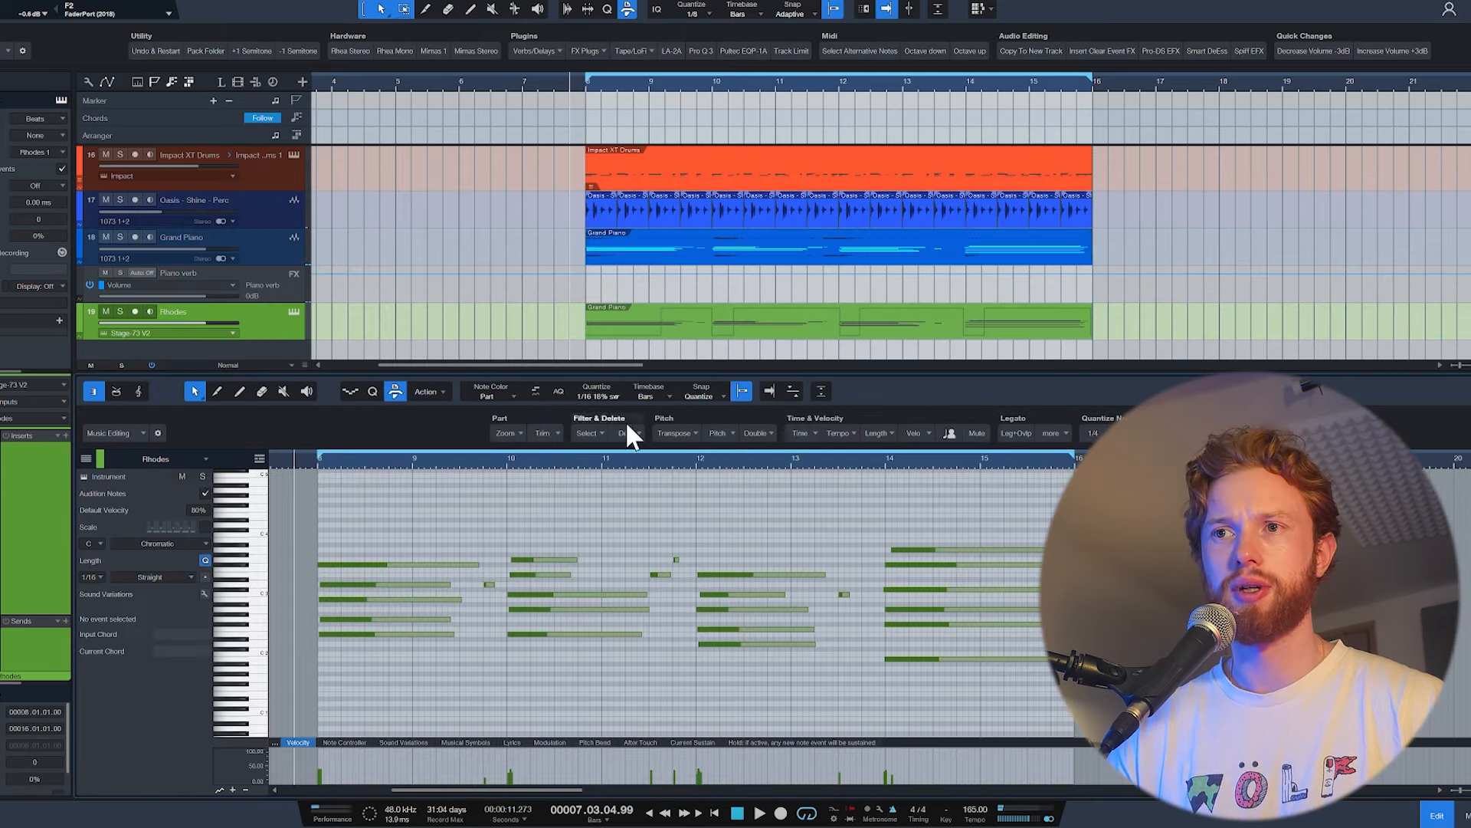
{"action": "left_click", "coordinate": [663, 426]}
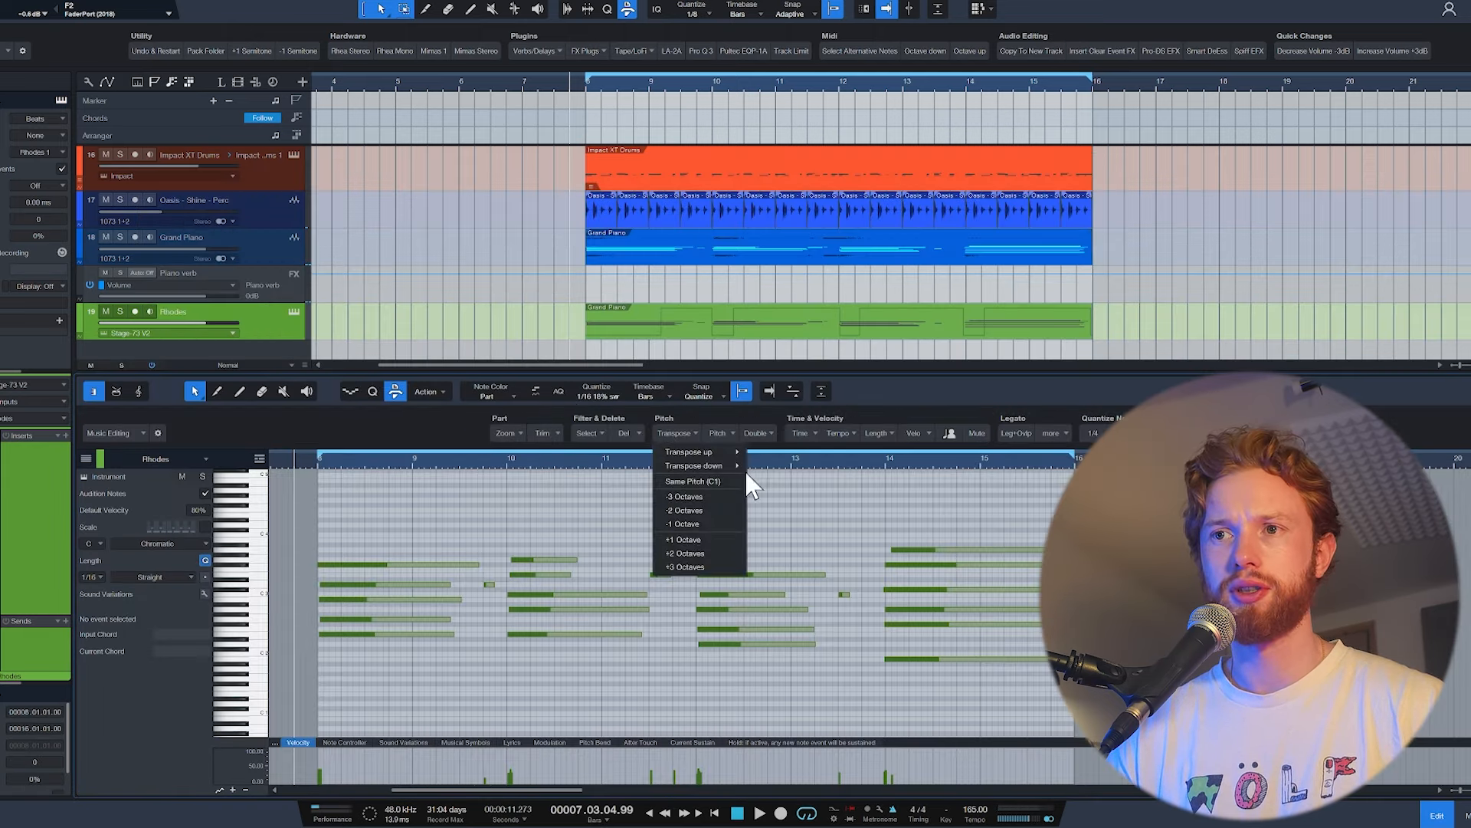
{"action": "left_click", "coordinate": [711, 539]}
{"action": "key", "text": "space"}
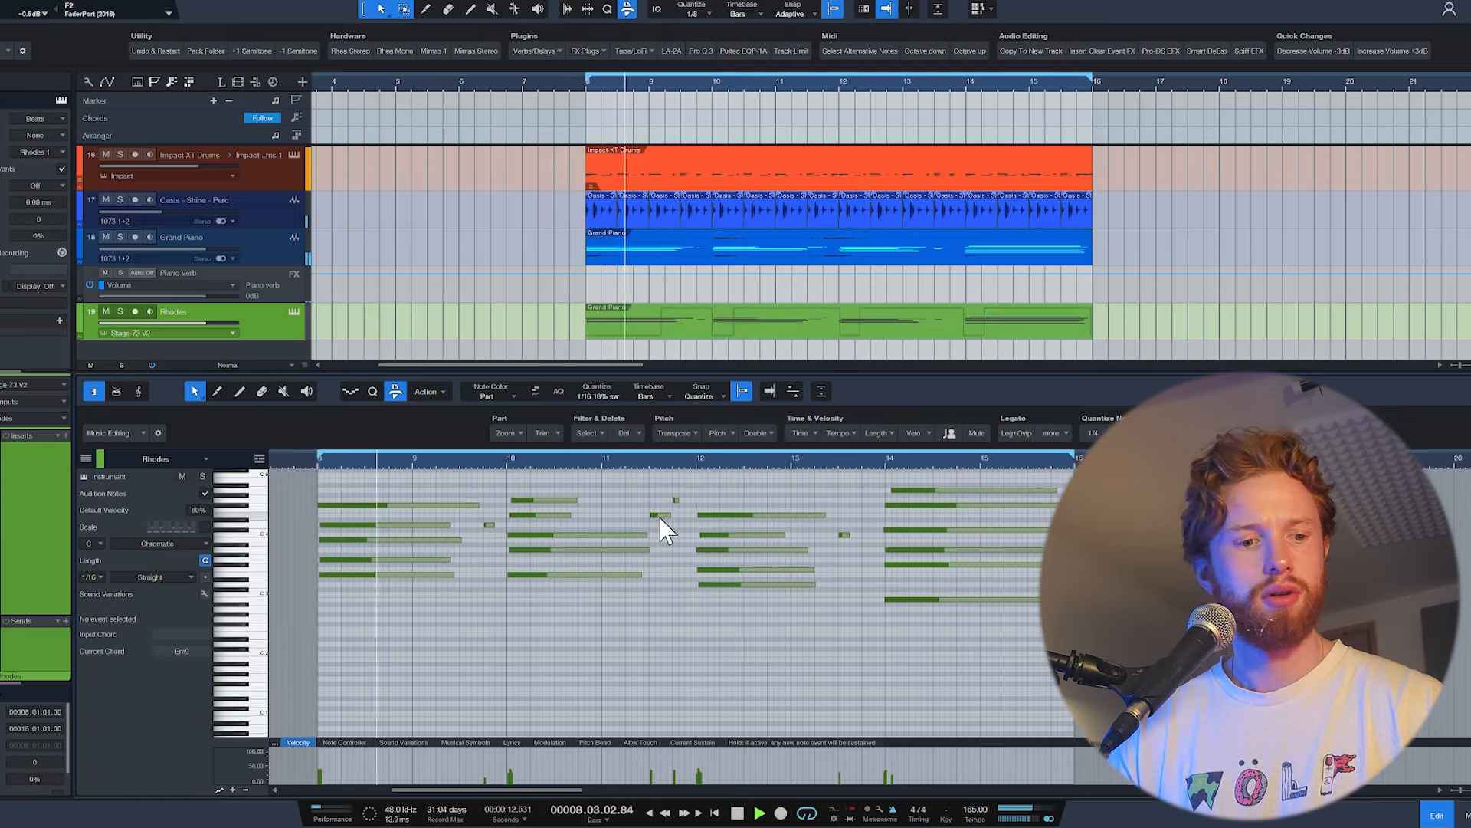
{"action": "key", "text": "F3"}
{"action": "key", "text": "F3"}
{"action": "key", "text": "space"}
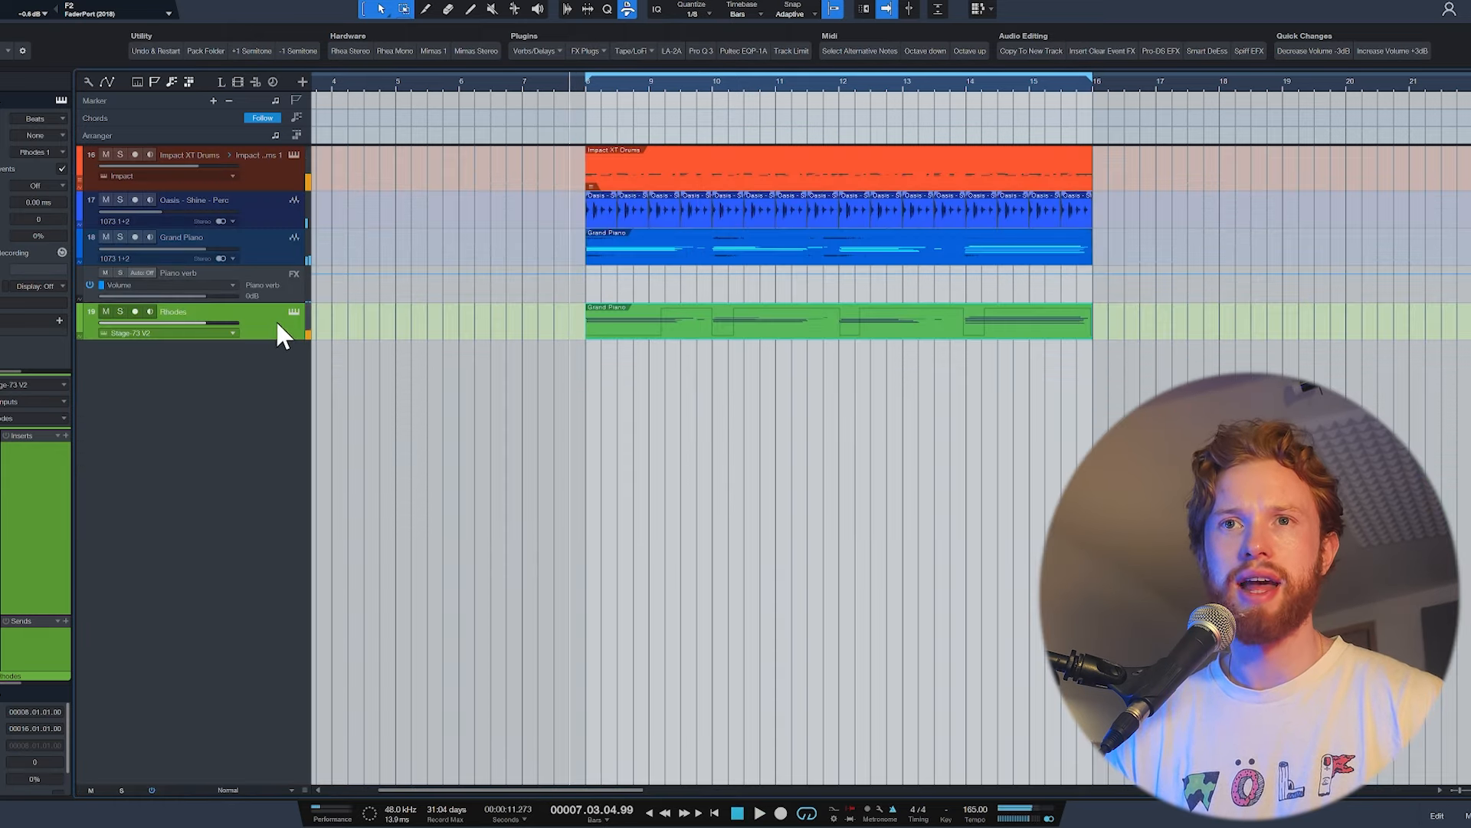
Step: Insert Spaced Out on the Rhodes track and try different steps in its echo grid during playback
{"action": "left_click", "coordinate": [66, 436]}
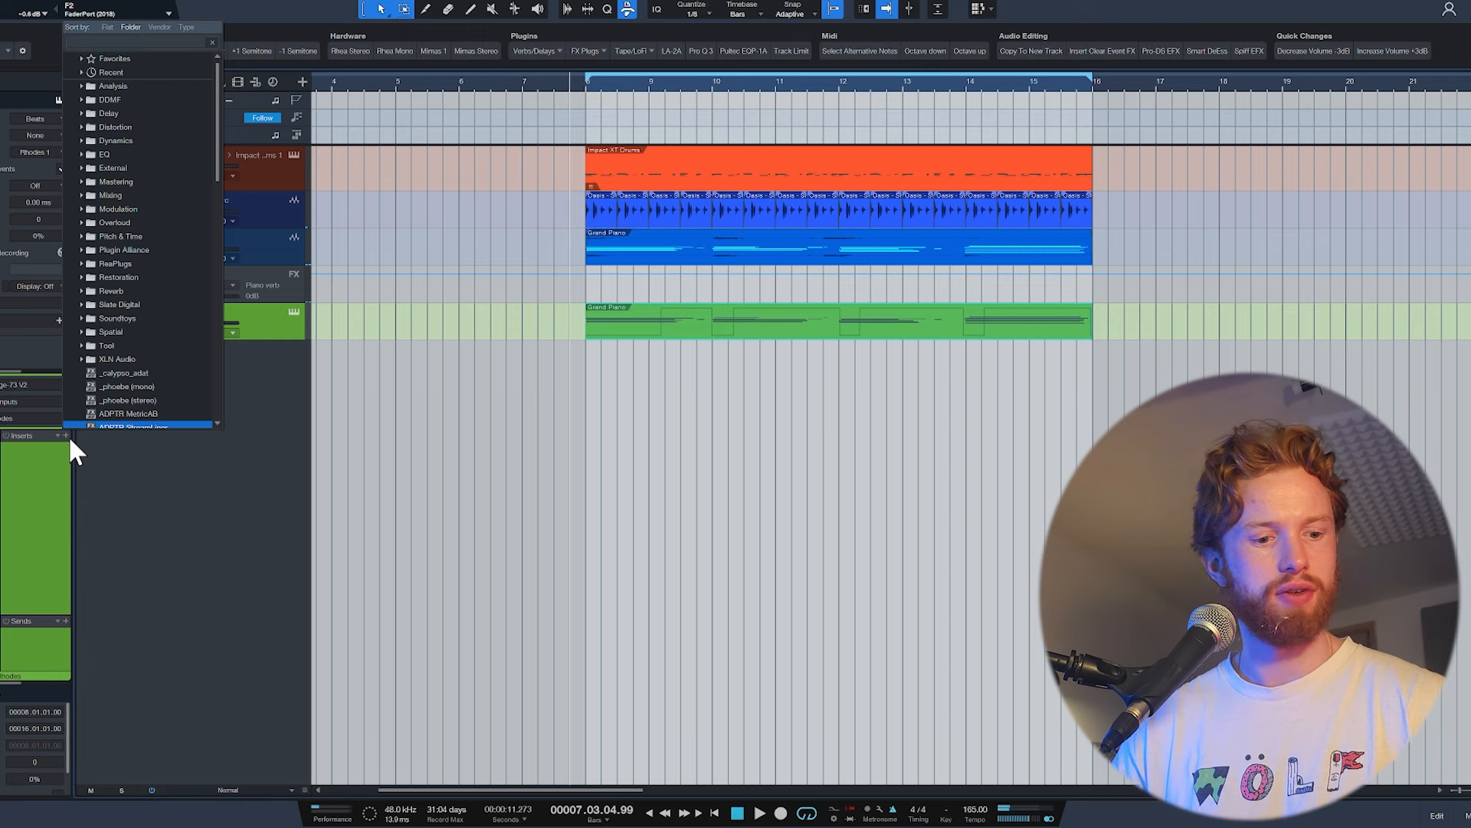
{"action": "type", "text": "sp"}
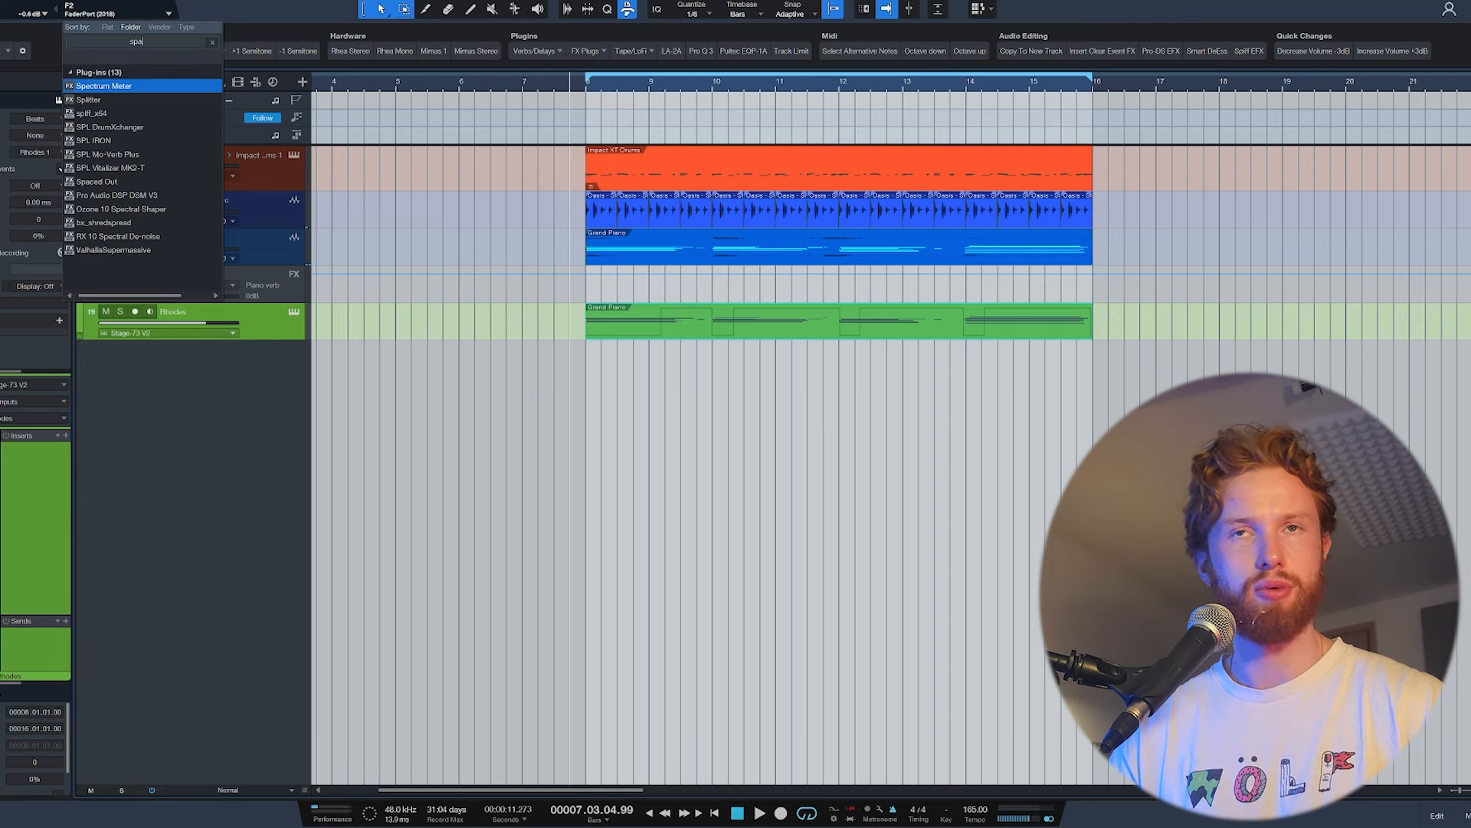
{"action": "type", "text": "a"}
{"action": "left_click", "coordinate": [141, 90]}
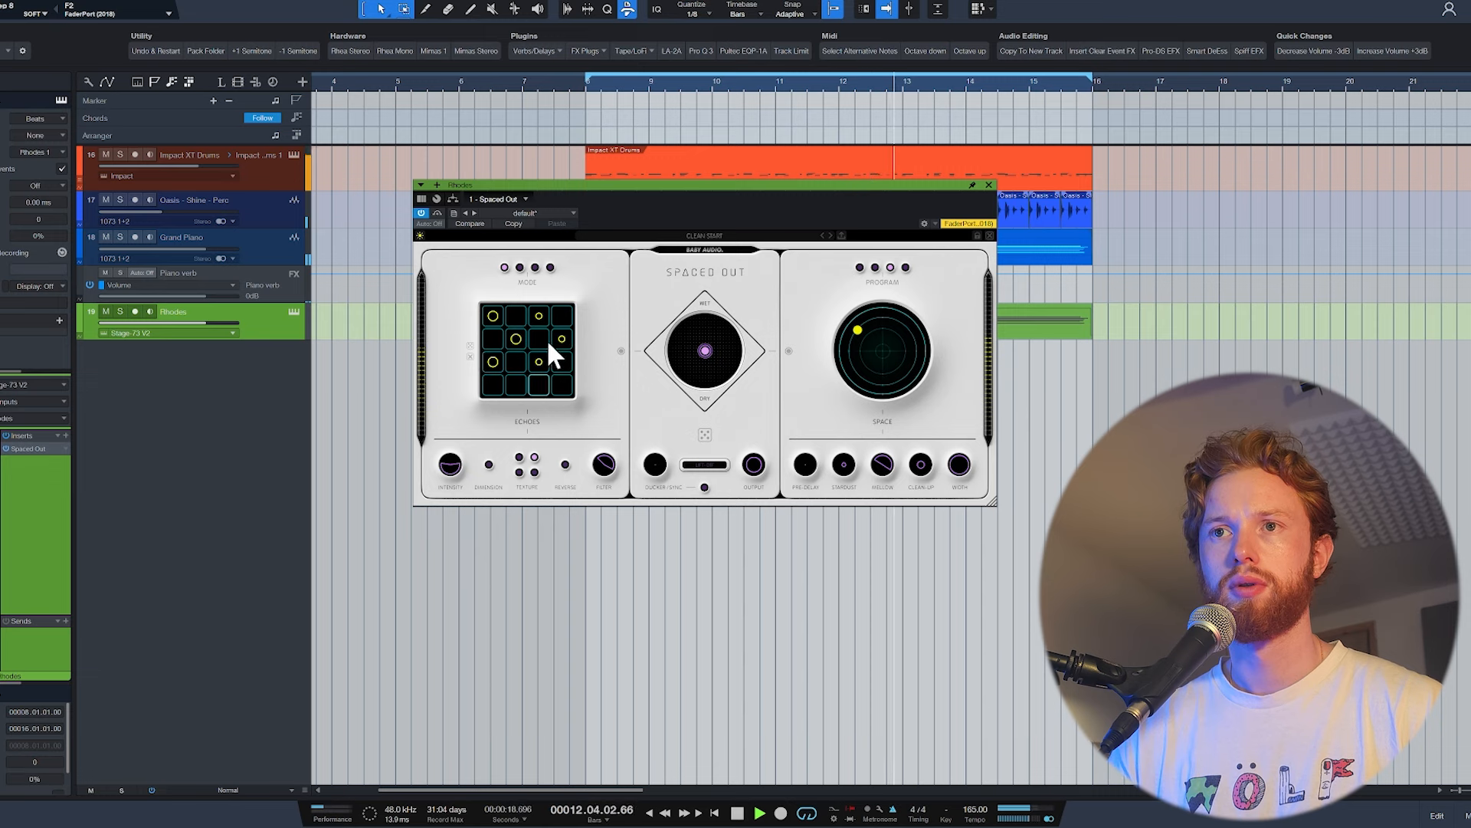
{"action": "left_click", "coordinate": [519, 338]}
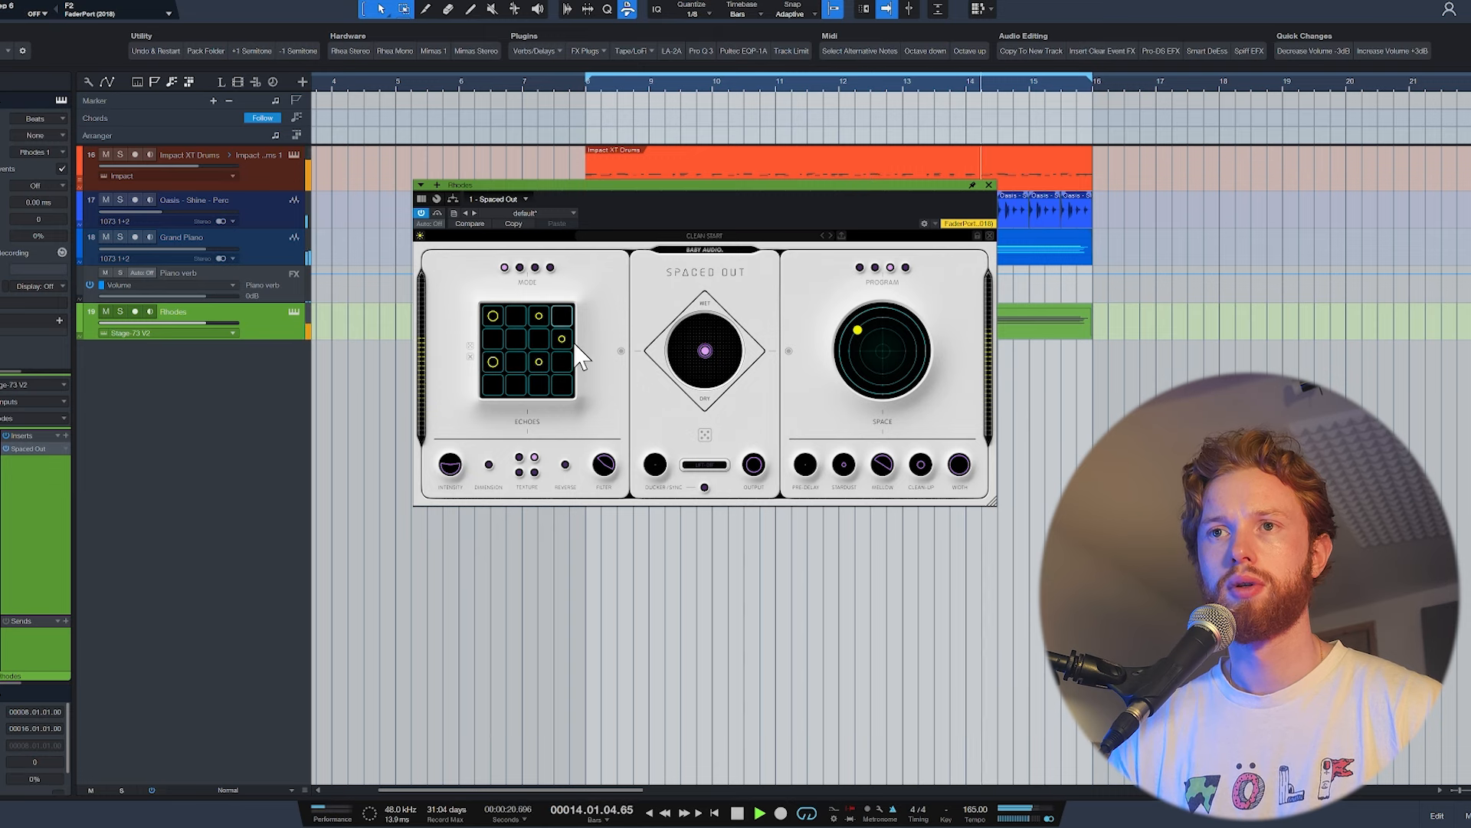
{"action": "left_click", "coordinate": [518, 340]}
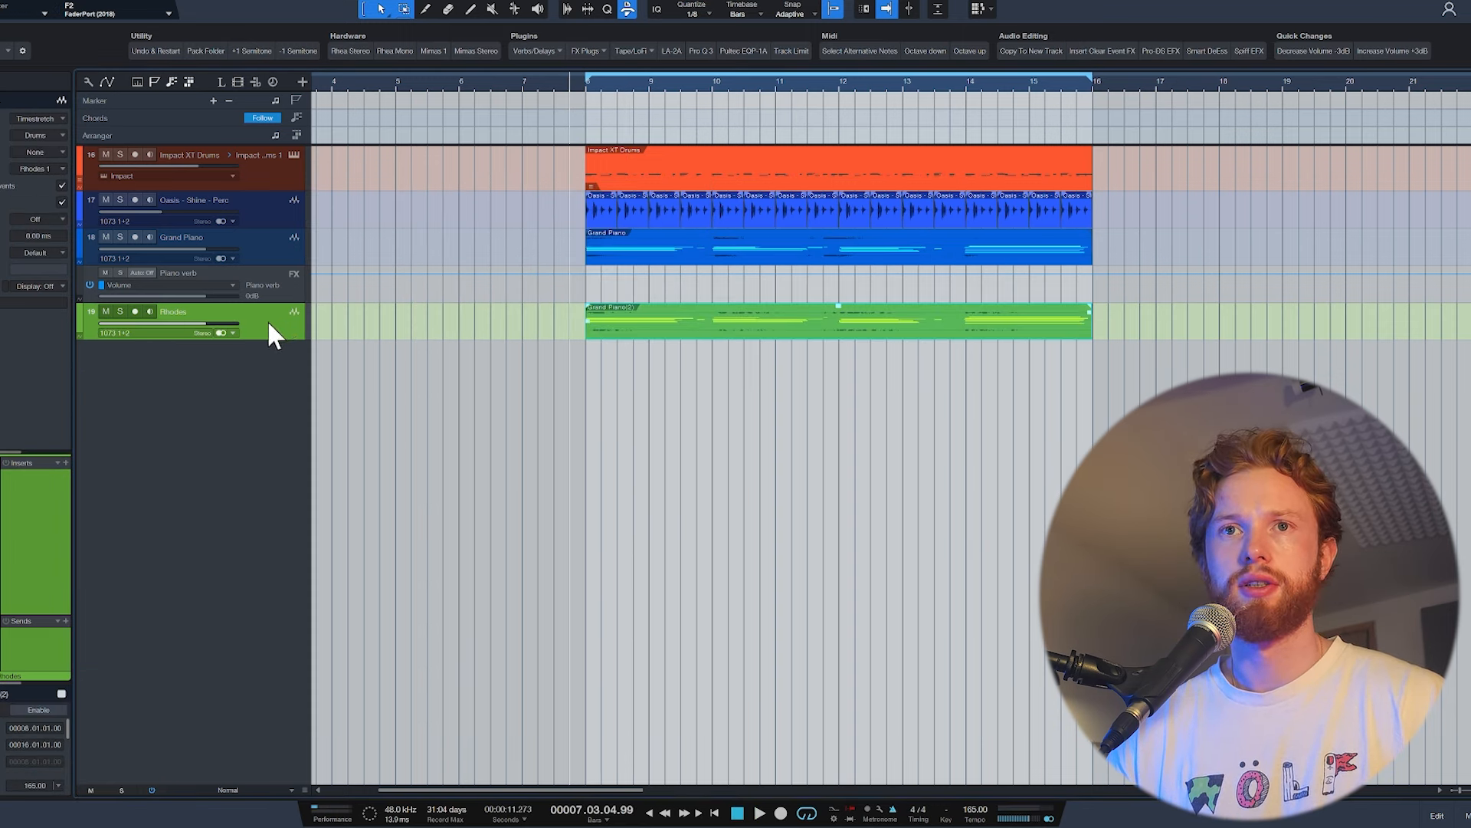
Step: Split the rendered Rhodes audio at bars 10, 12 and 14 into reversed two-bar sections and lower its track volume during playback
{"action": "left_click", "coordinate": [712, 320], "text": "alt"}
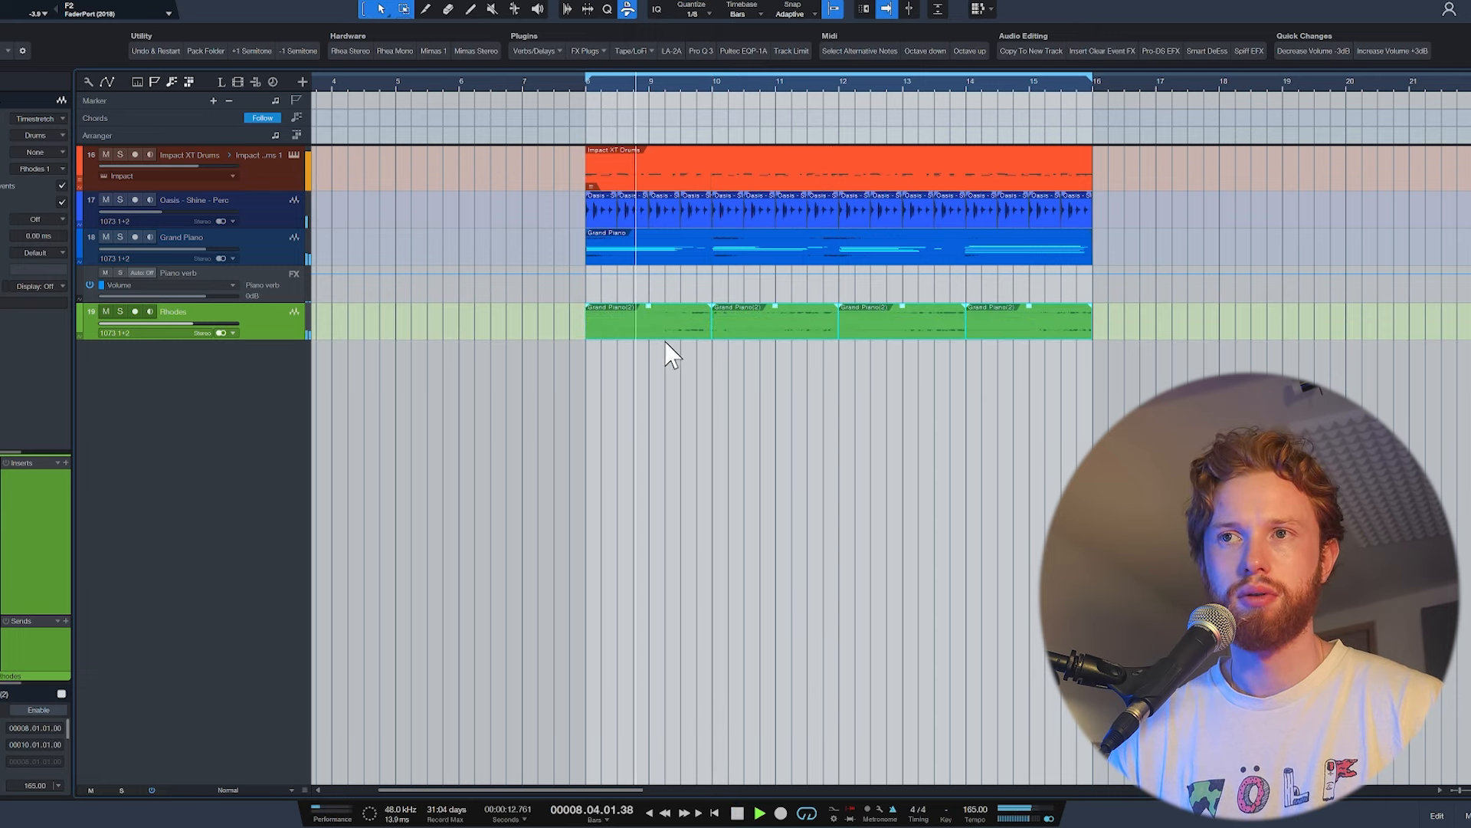
{"action": "left_click_drag", "start_coordinate": [657, 378], "coordinate": [1101, 404]}
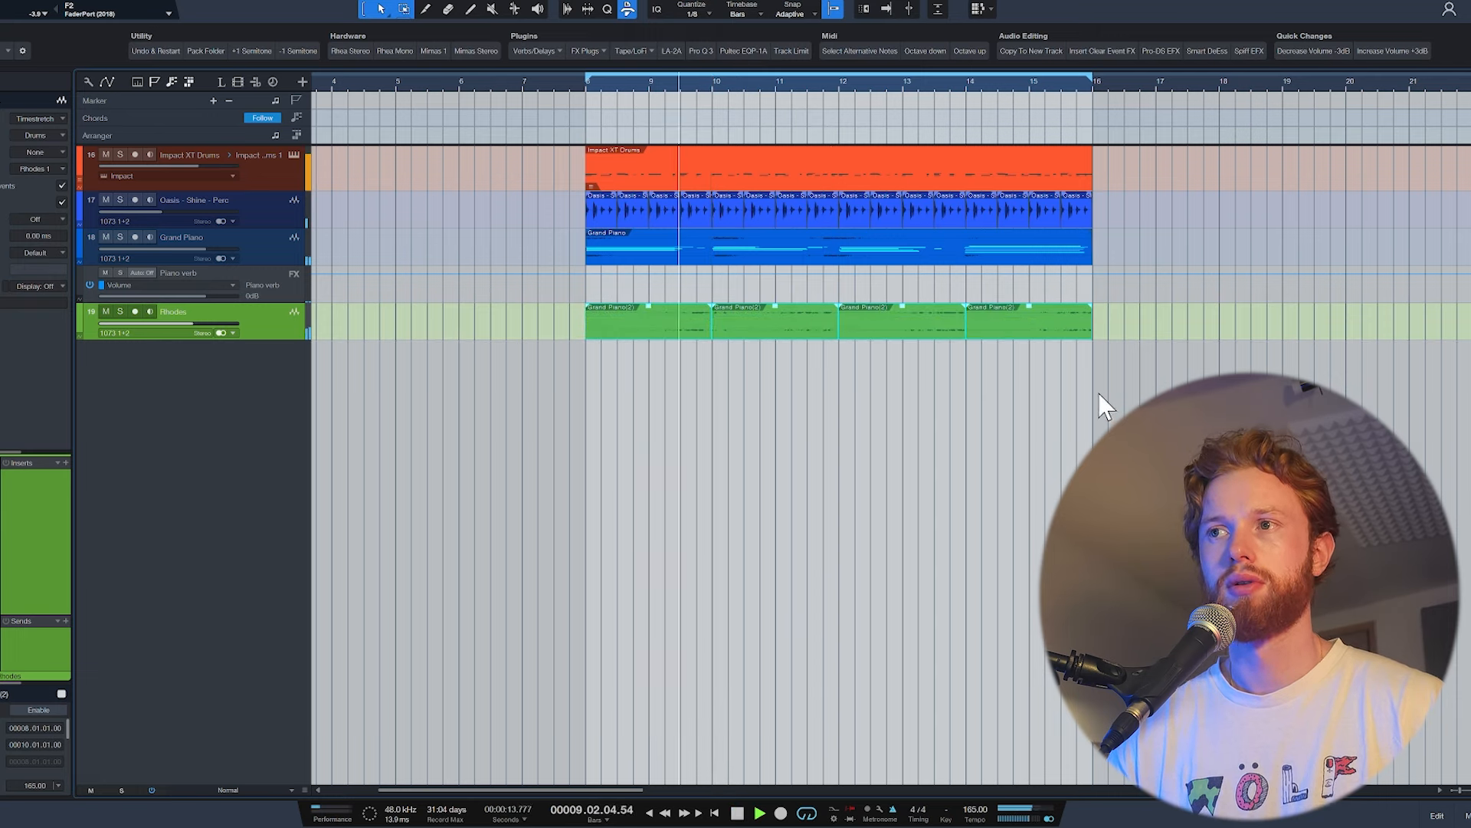
{"action": "left_click_drag", "start_coordinate": [185, 326], "coordinate": [171, 326]}
{"action": "key", "text": "space"}
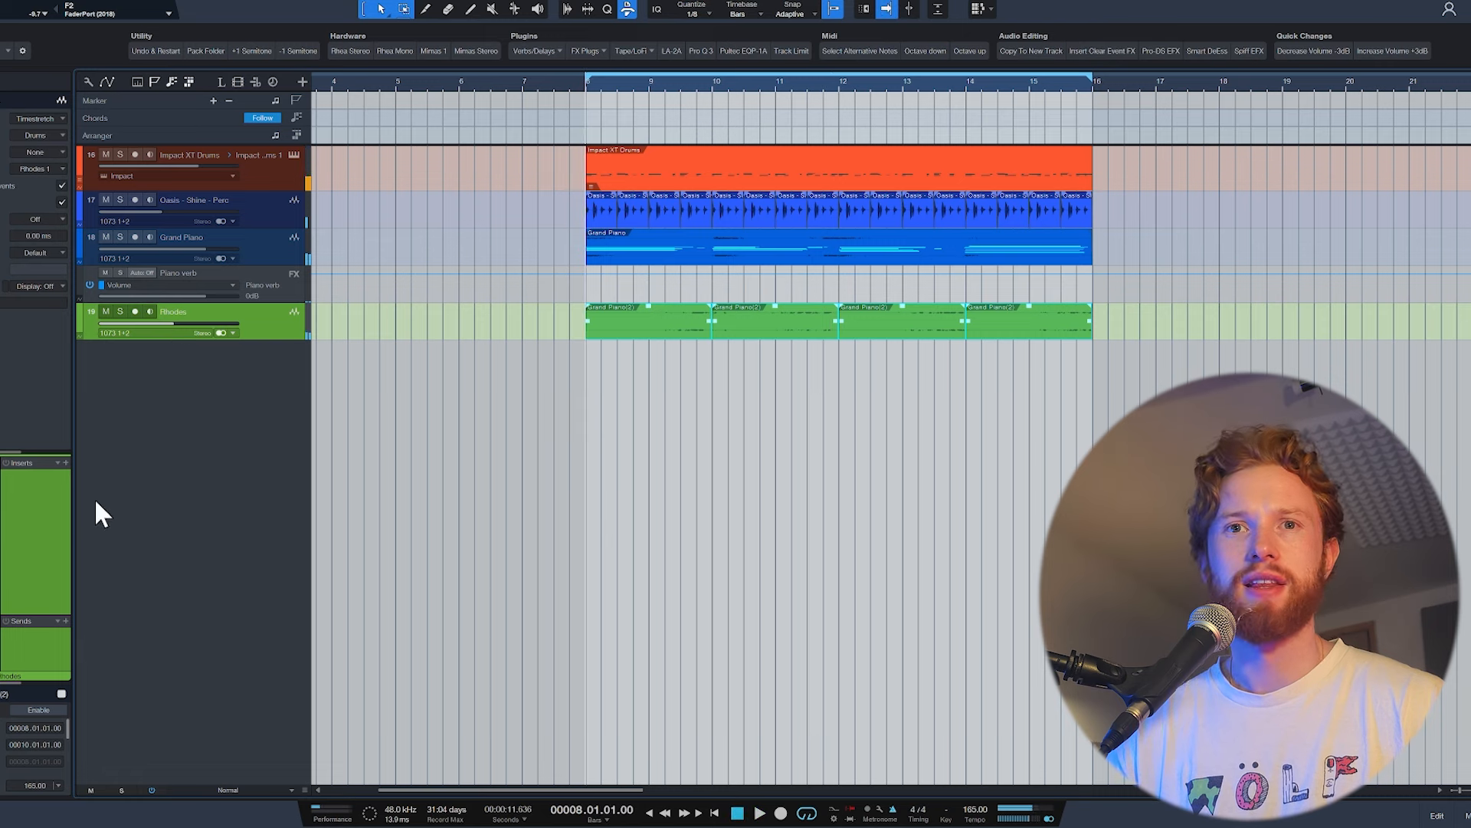
Step: Insert Devil-Loc Deluxe on the Rhodes track and readjust the track volume during playback
{"action": "left_click", "coordinate": [66, 462]}
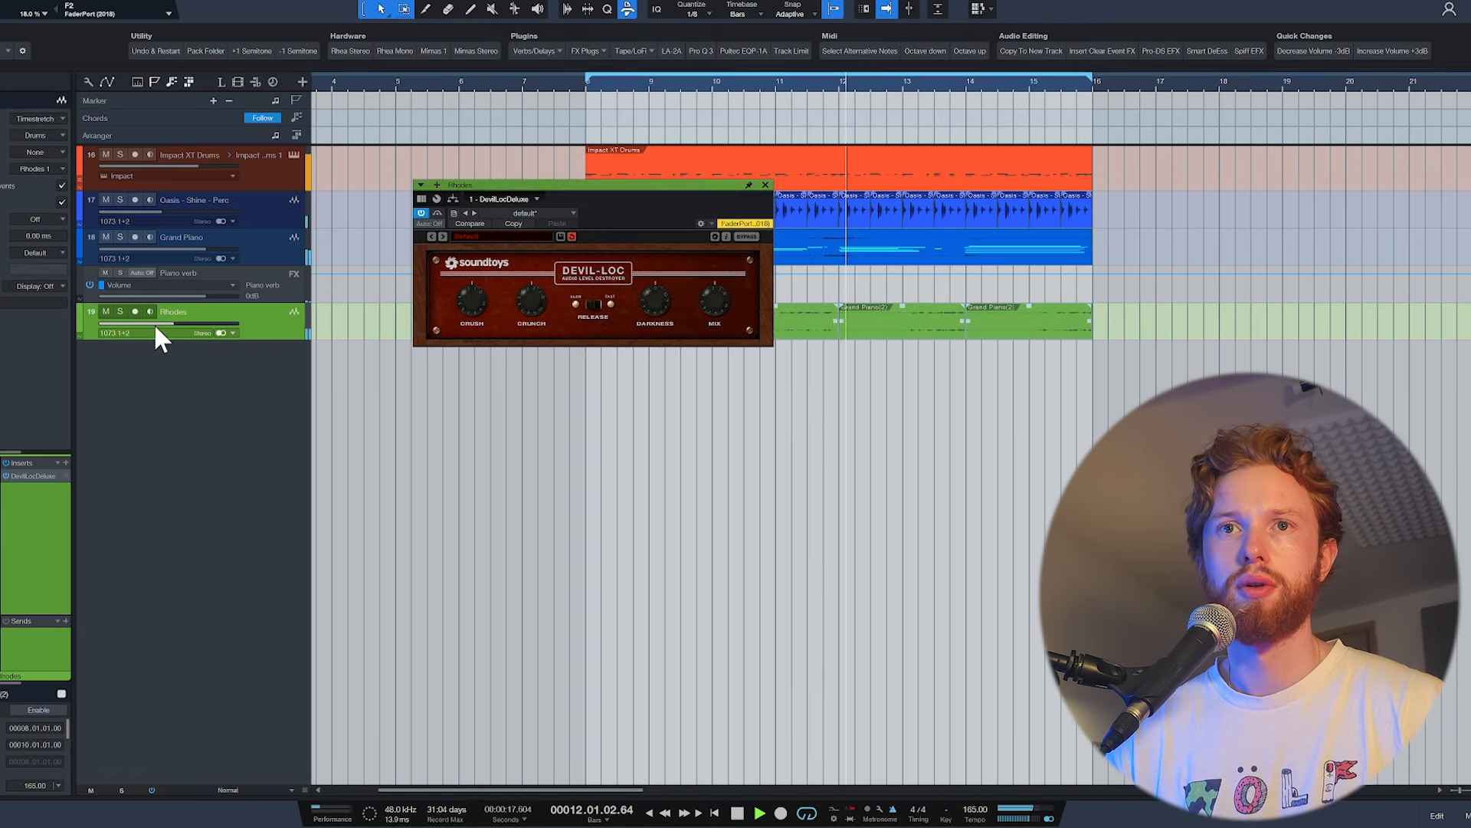
{"action": "left_click_drag", "start_coordinate": [156, 328], "coordinate": [159, 326]}
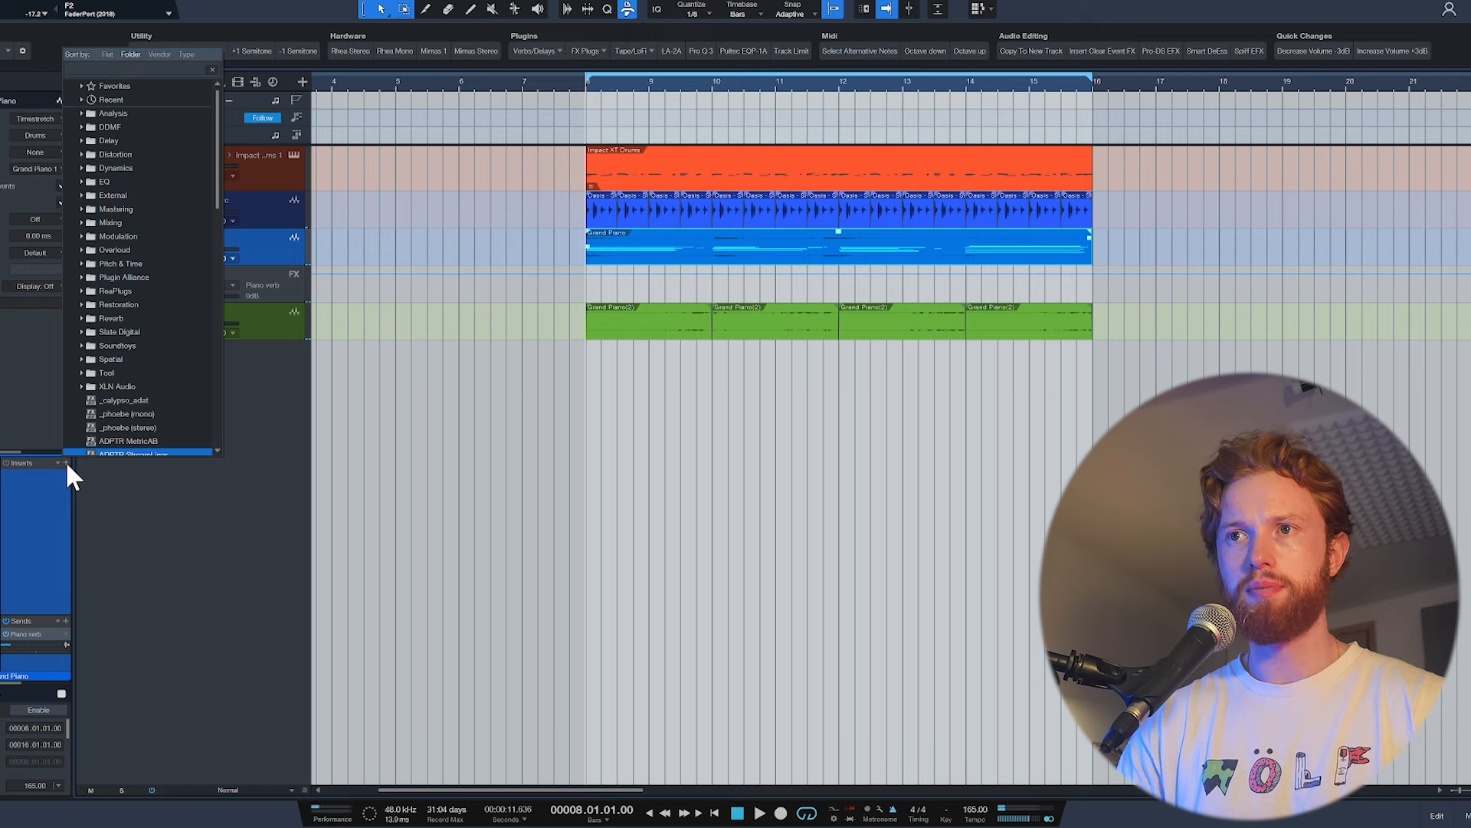
Step: Insert the TrackLimit limiter on the rendered Grand Piano track
{"action": "type", "text": "pro"}
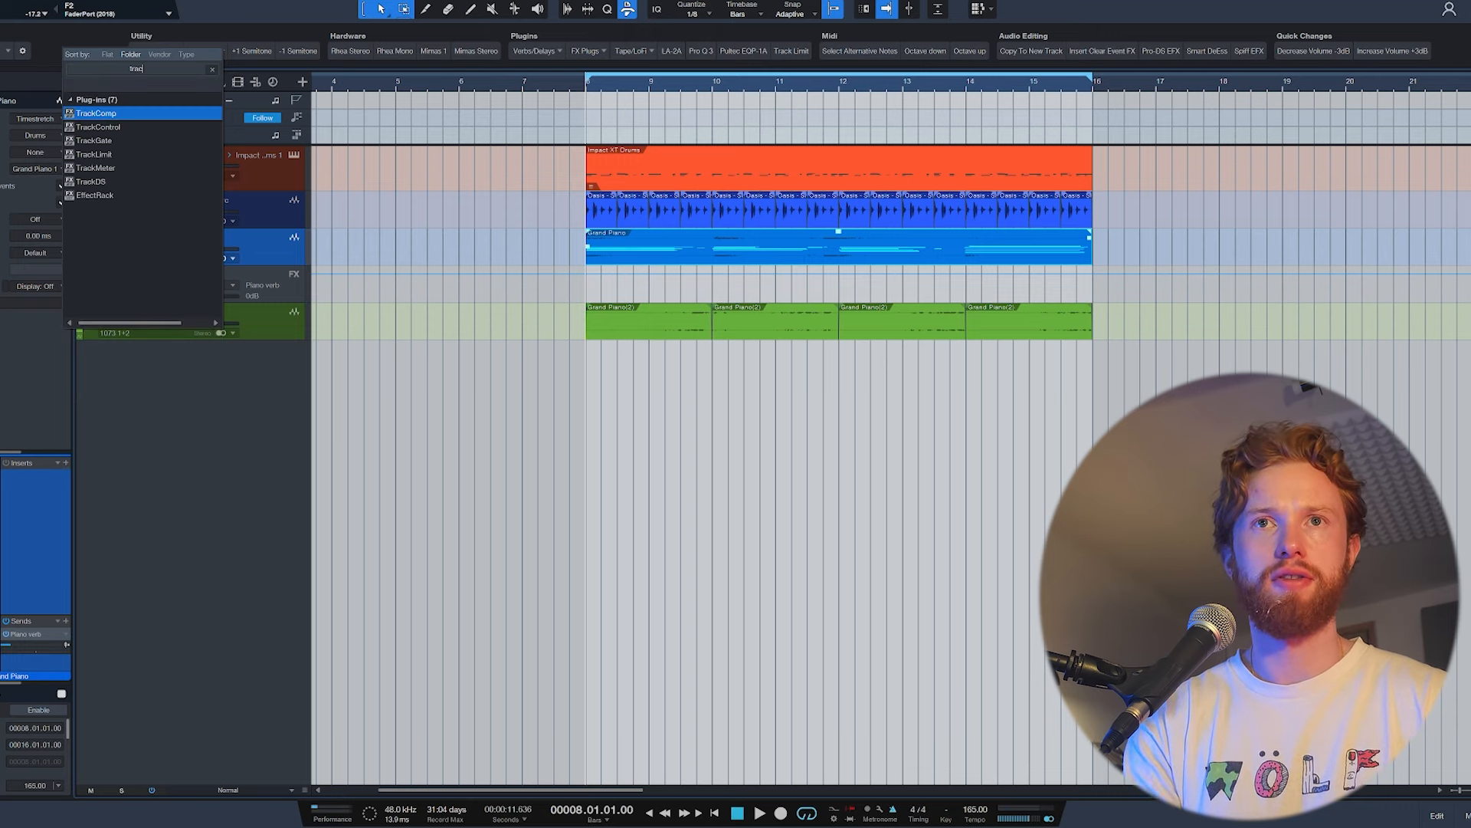
{"action": "key", "text": "Down"}
{"action": "key", "text": "Down"}
{"action": "key", "text": "Down"}
{"action": "key", "text": "Return"}
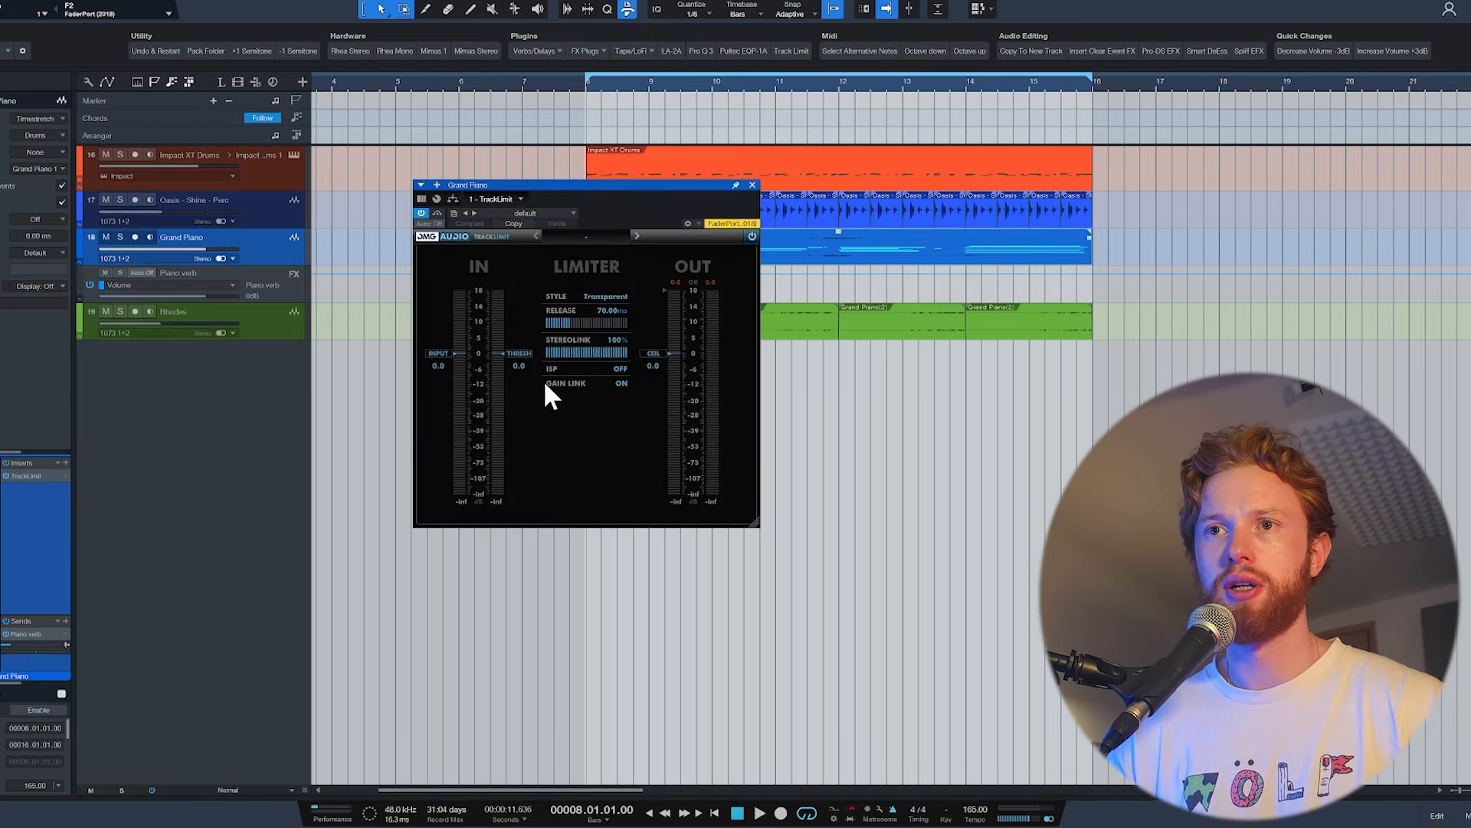
Step: Turn off Gain Link and set the threshold to -5.4 on the Grand Piano limiter, and lower the track volume to about -4.3 dB
{"action": "left_click", "coordinate": [622, 383]}
{"action": "key", "text": "space"}
{"action": "left_click_drag", "start_coordinate": [519, 354], "coordinate": [527, 369]}
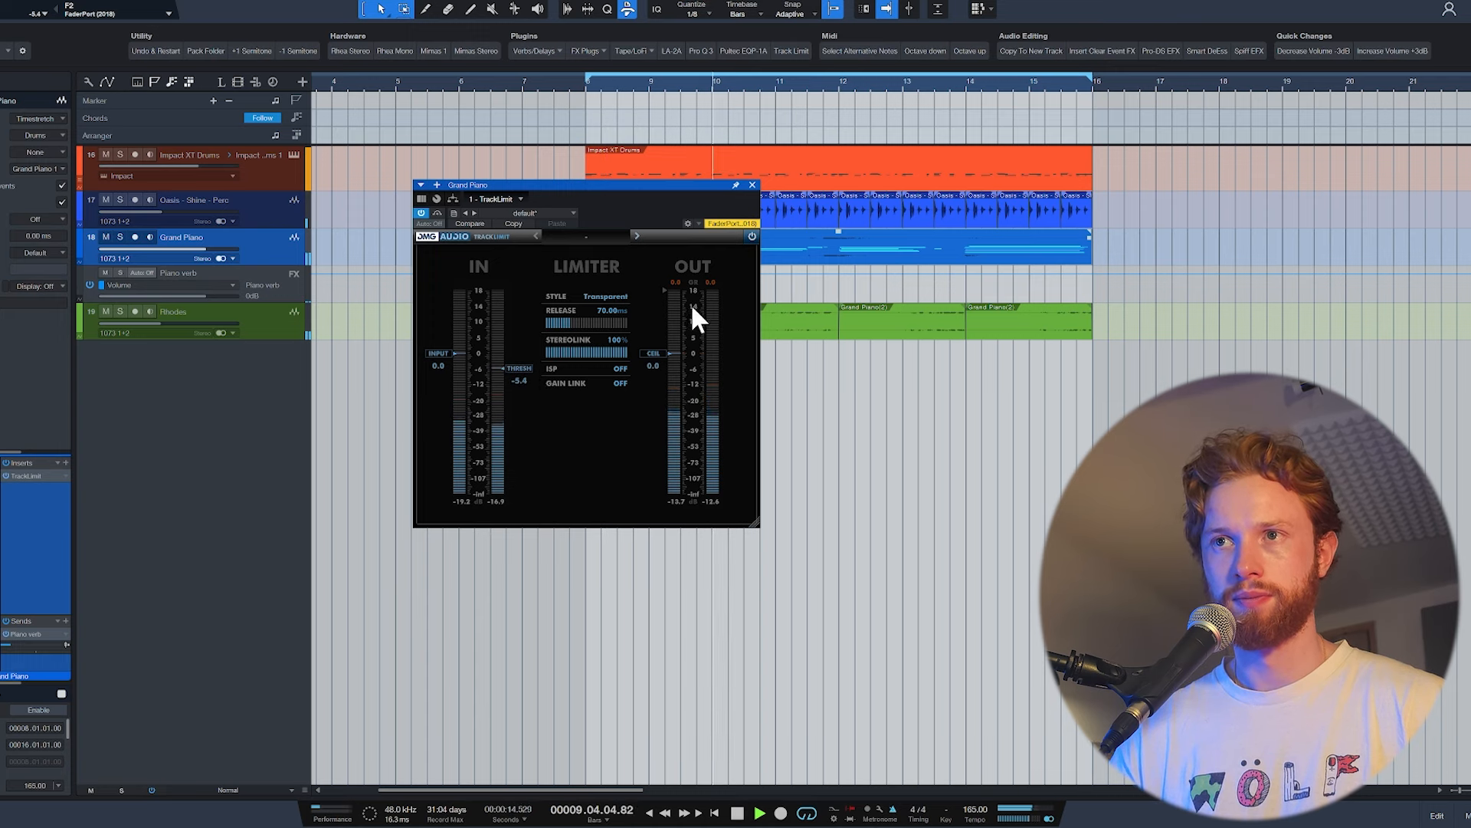
{"action": "left_click", "coordinate": [752, 185]}
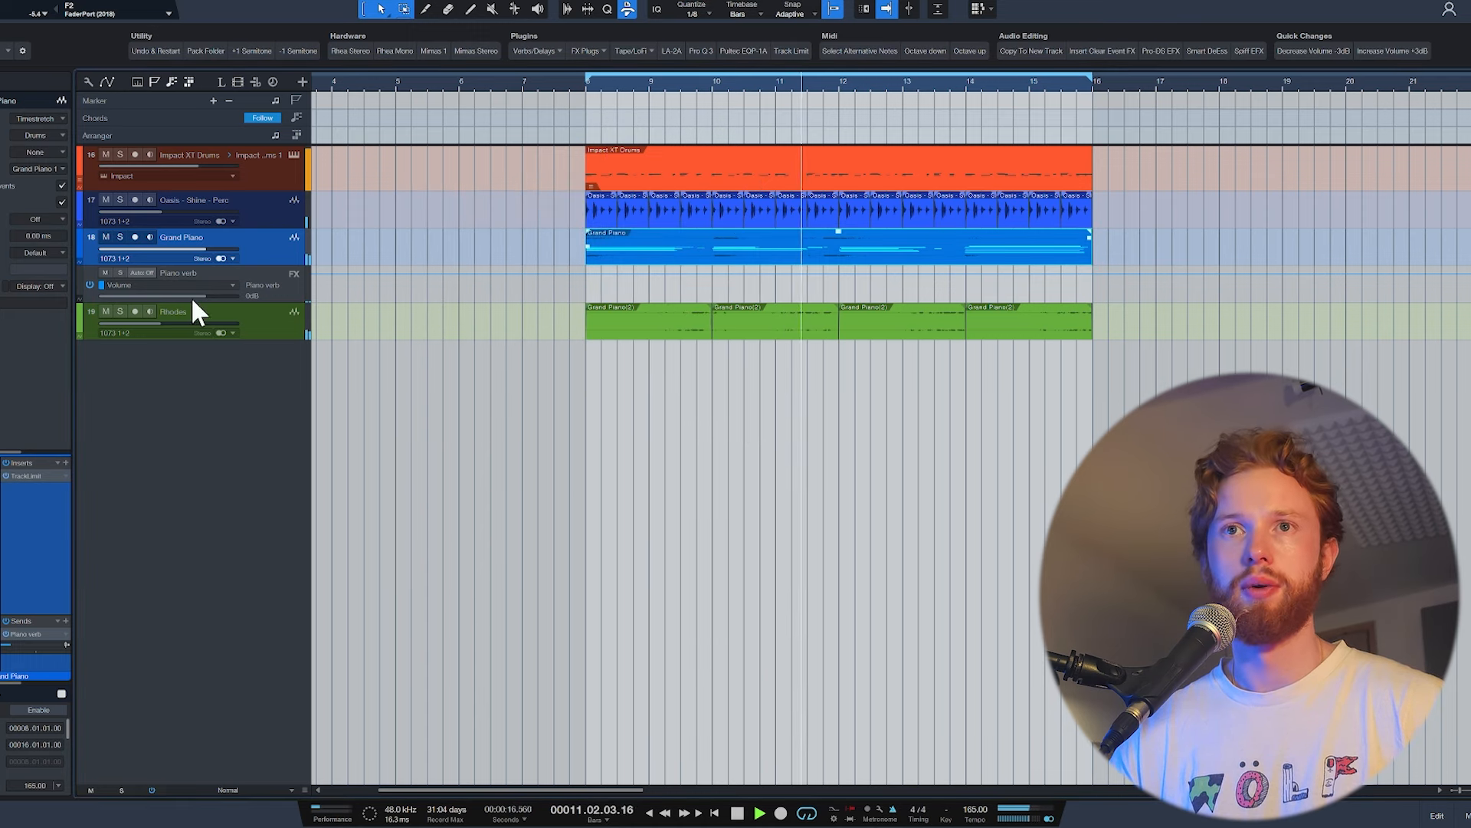
{"action": "left_click_drag", "start_coordinate": [202, 249], "coordinate": [192, 250]}
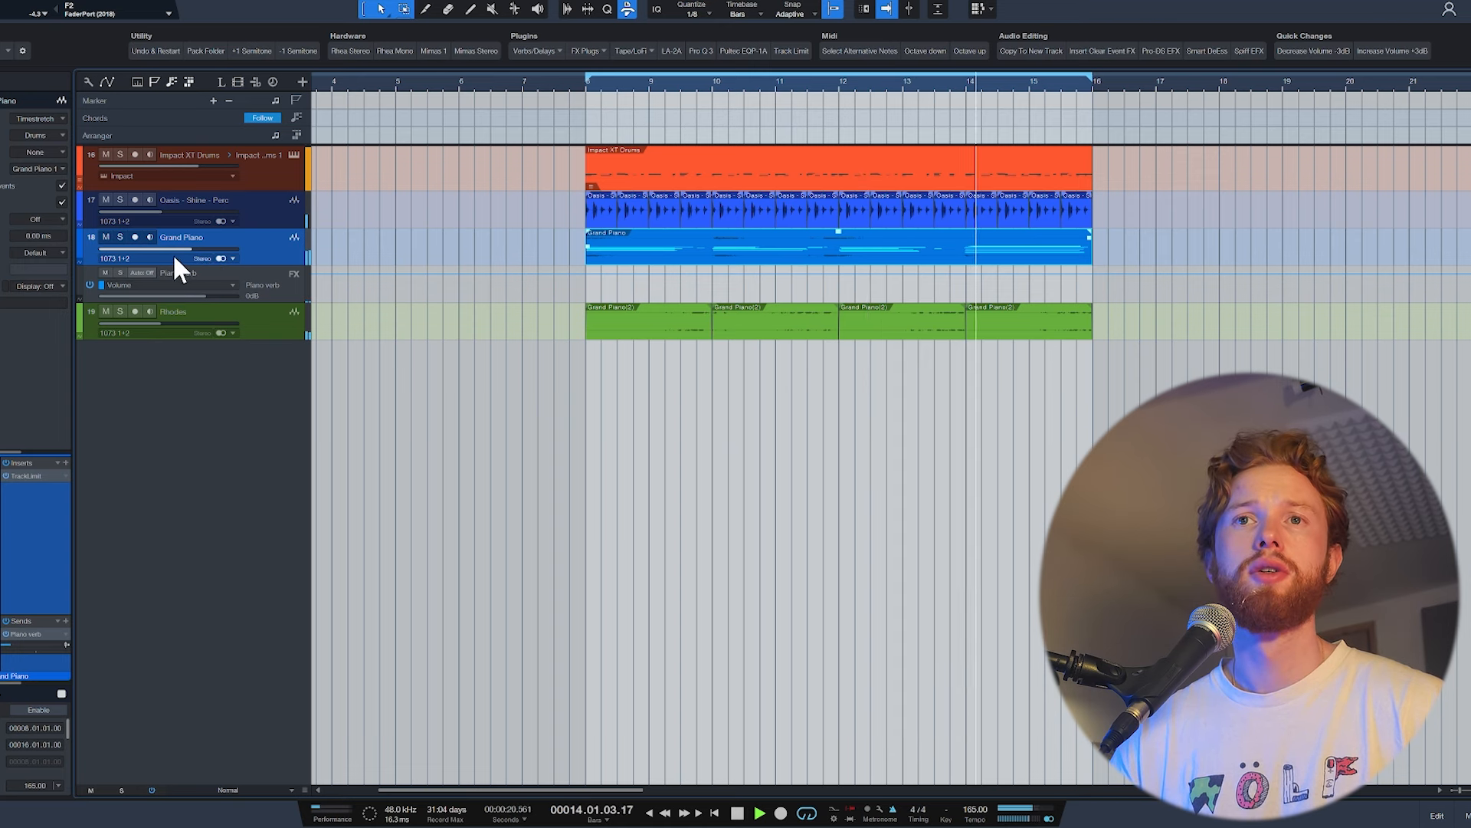
{"action": "key", "text": "space"}
Step: Insert Valhalla Supermassive on the Rhodes track and move it ahead of Devil-Loc Deluxe in the insert chain during playback
{"action": "left_click", "coordinate": [259, 335]}
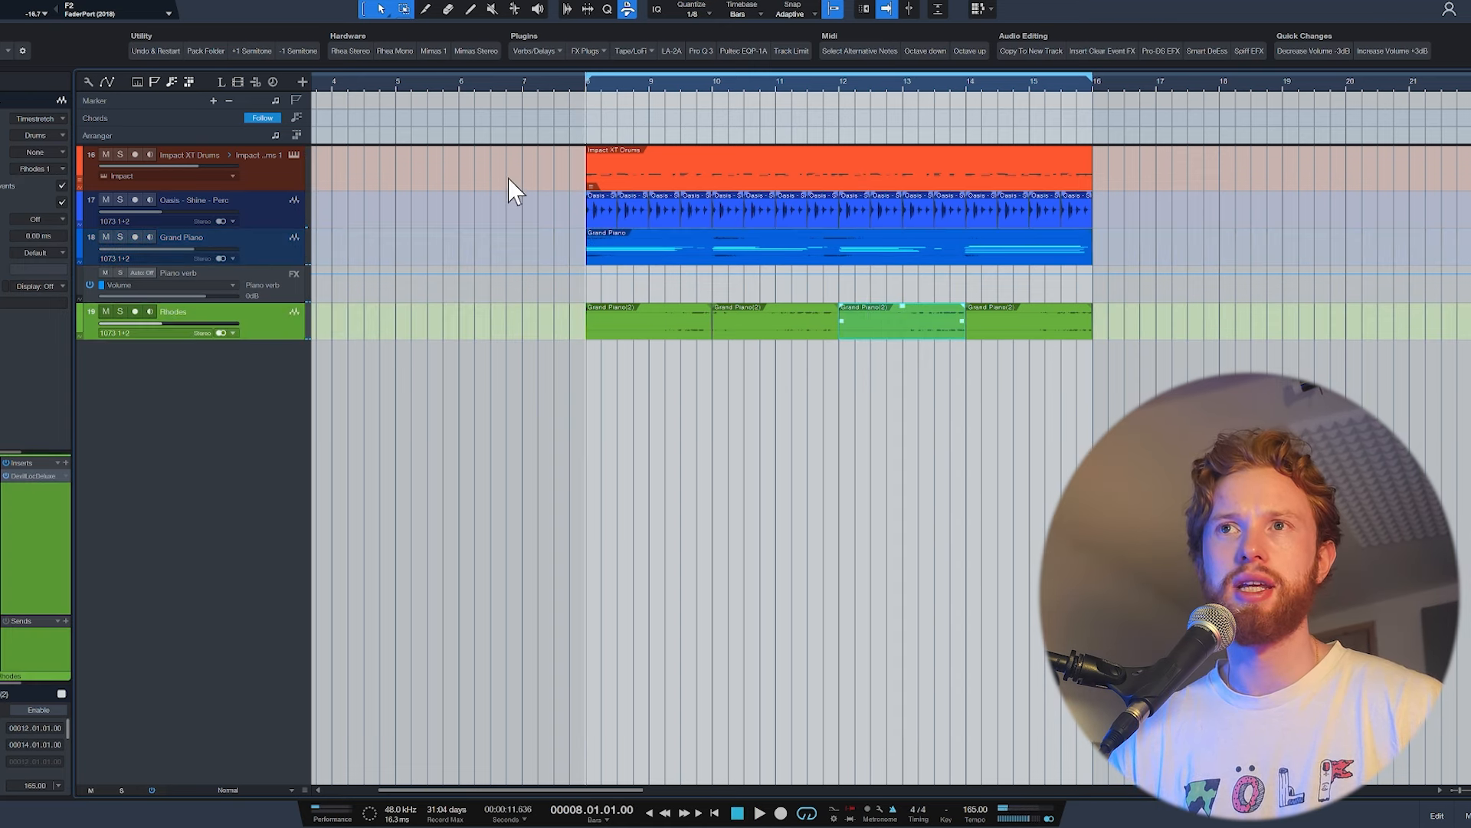
{"action": "left_click", "coordinate": [536, 50]}
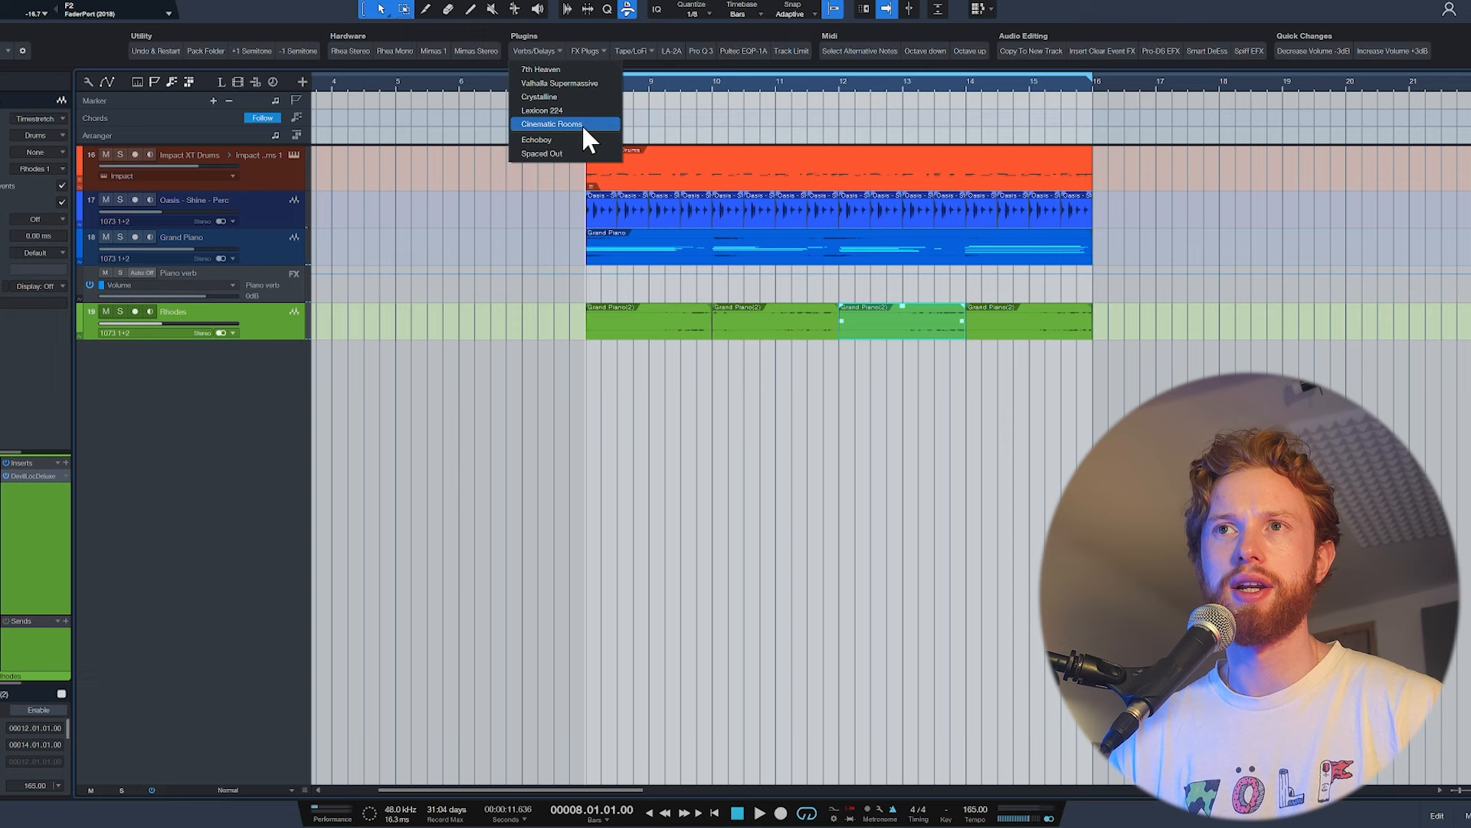
{"action": "left_click", "coordinate": [590, 85]}
{"action": "key", "text": "space"}
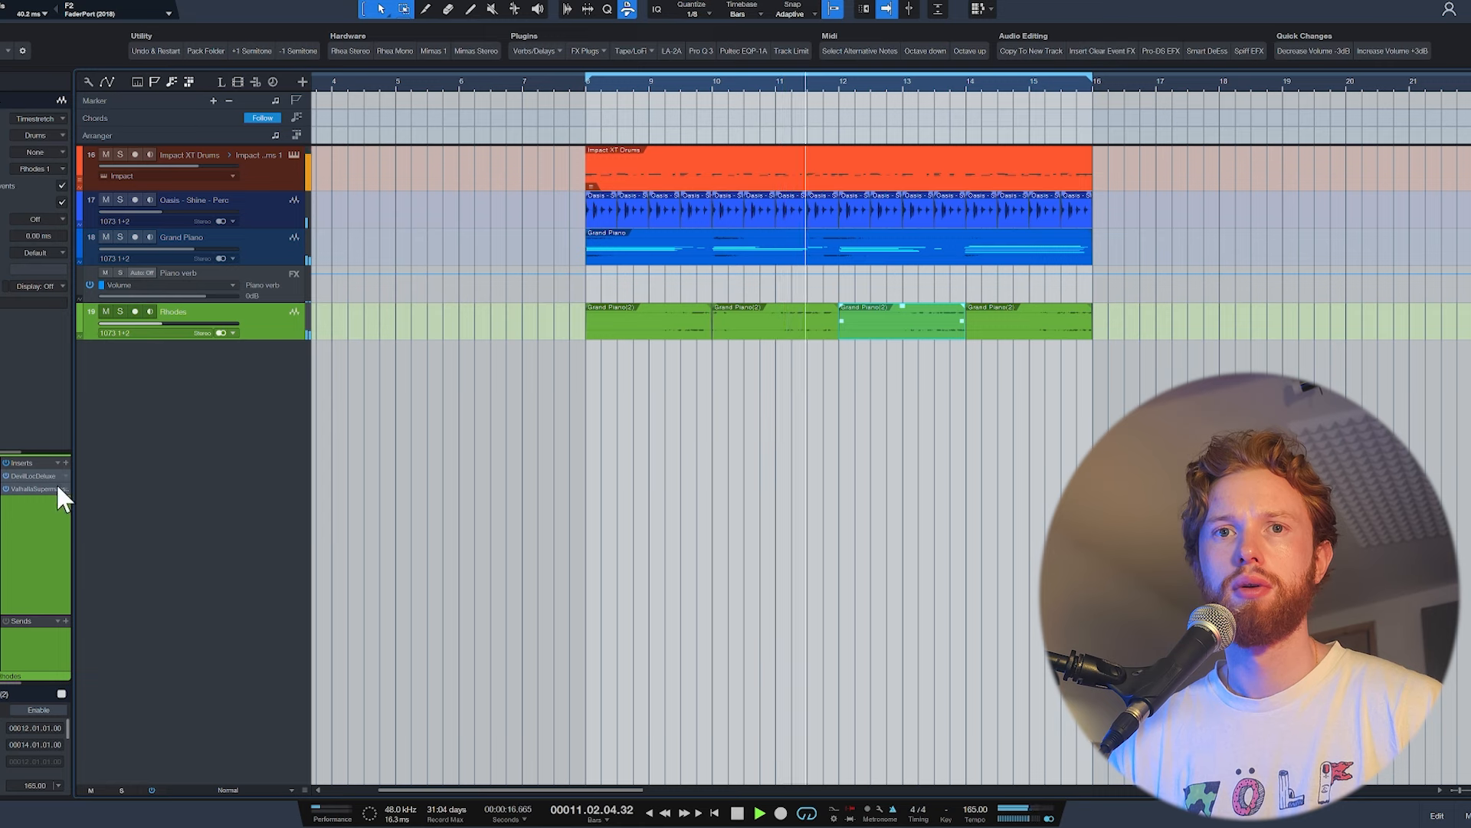
{"action": "left_click_drag", "start_coordinate": [58, 488], "coordinate": [57, 470]}
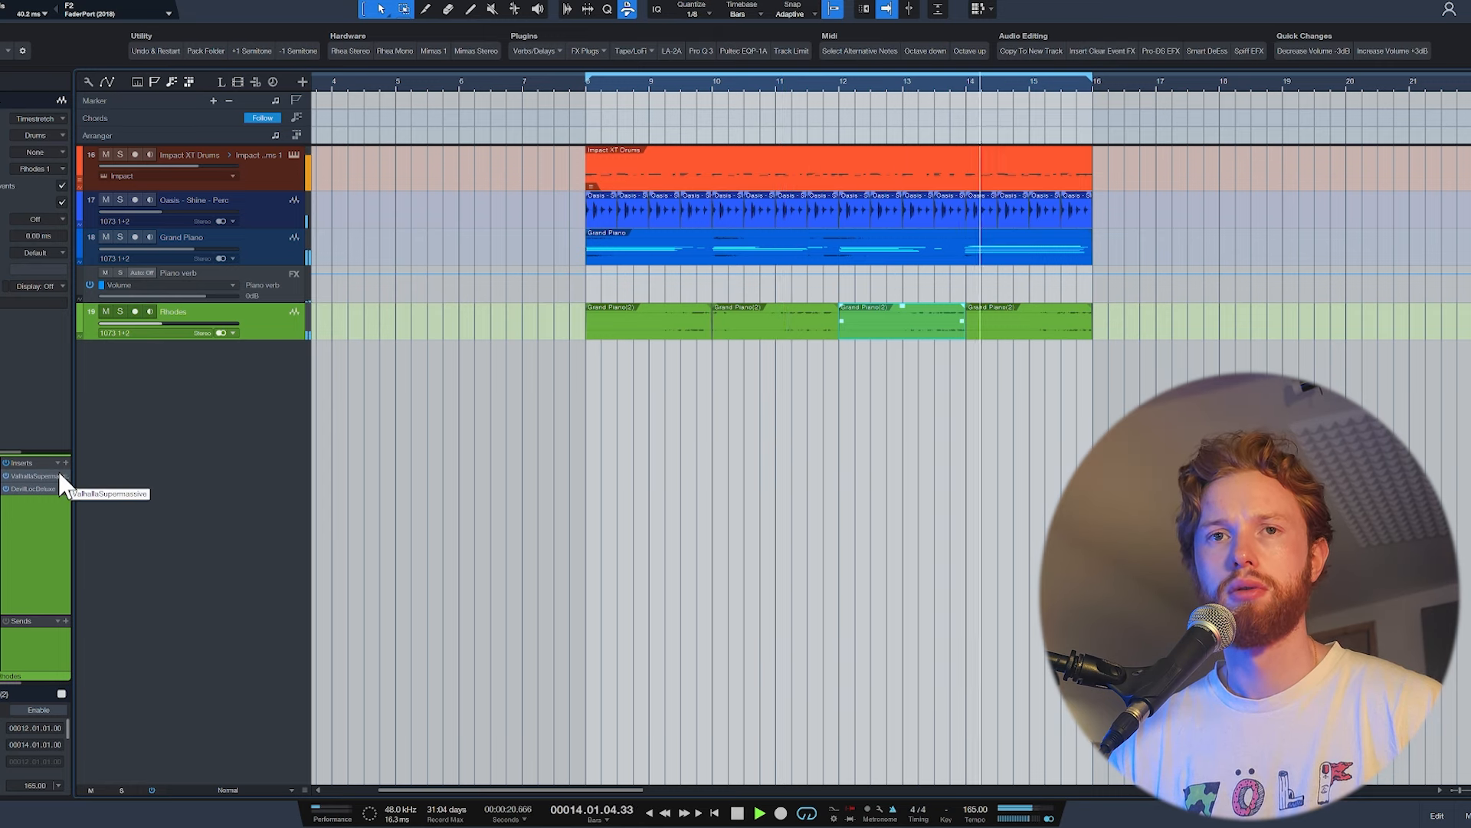
Step: Set the Rhodes track's Valhalla Supermassive mix to 4.0% while listening to the loop
{"action": "double_click", "coordinate": [59, 476]}
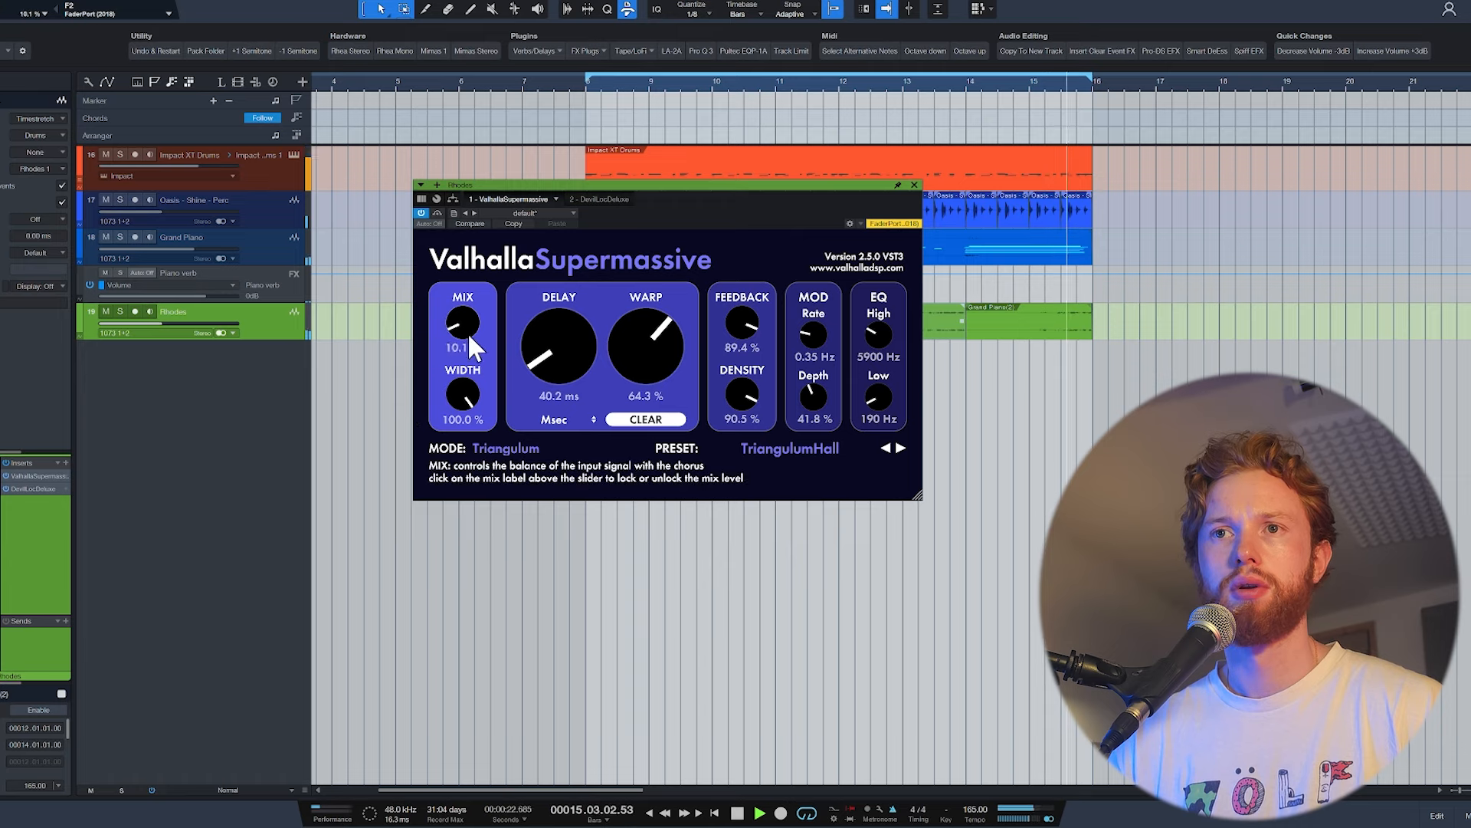
{"action": "left_click_drag", "start_coordinate": [468, 333], "coordinate": [470, 341]}
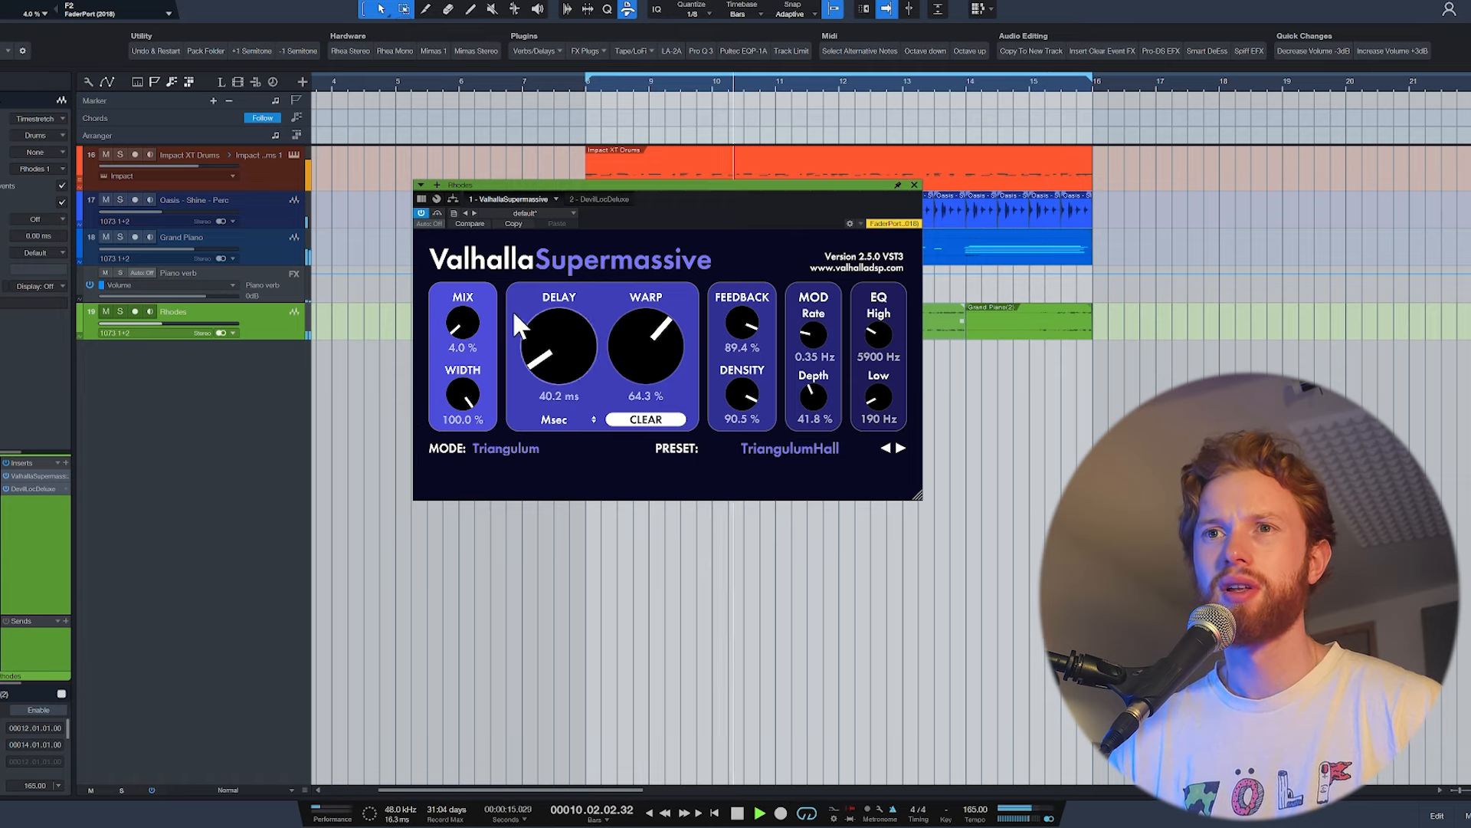
{"action": "left_click", "coordinate": [914, 185]}
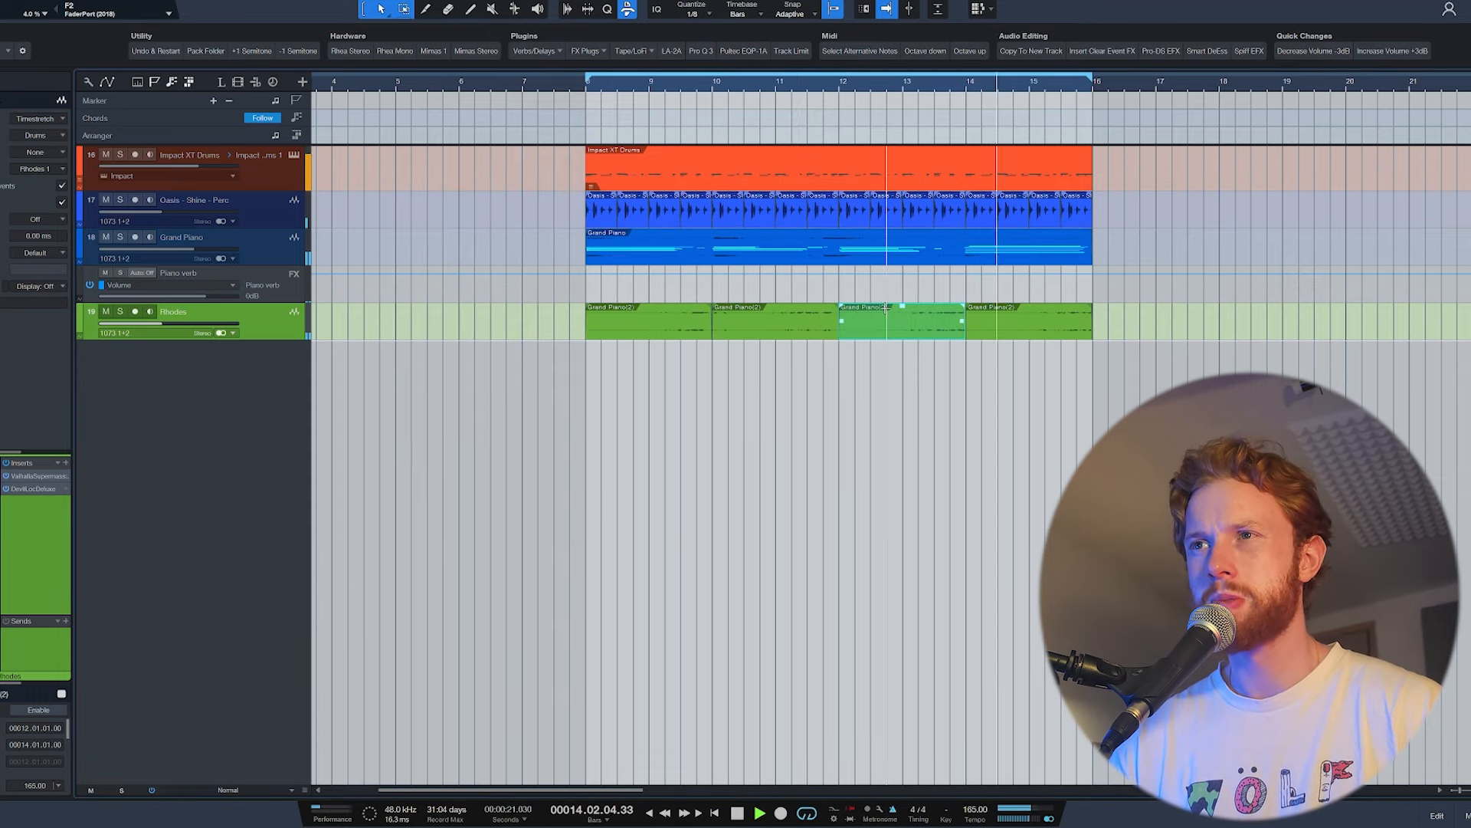
{"action": "key", "text": "space"}
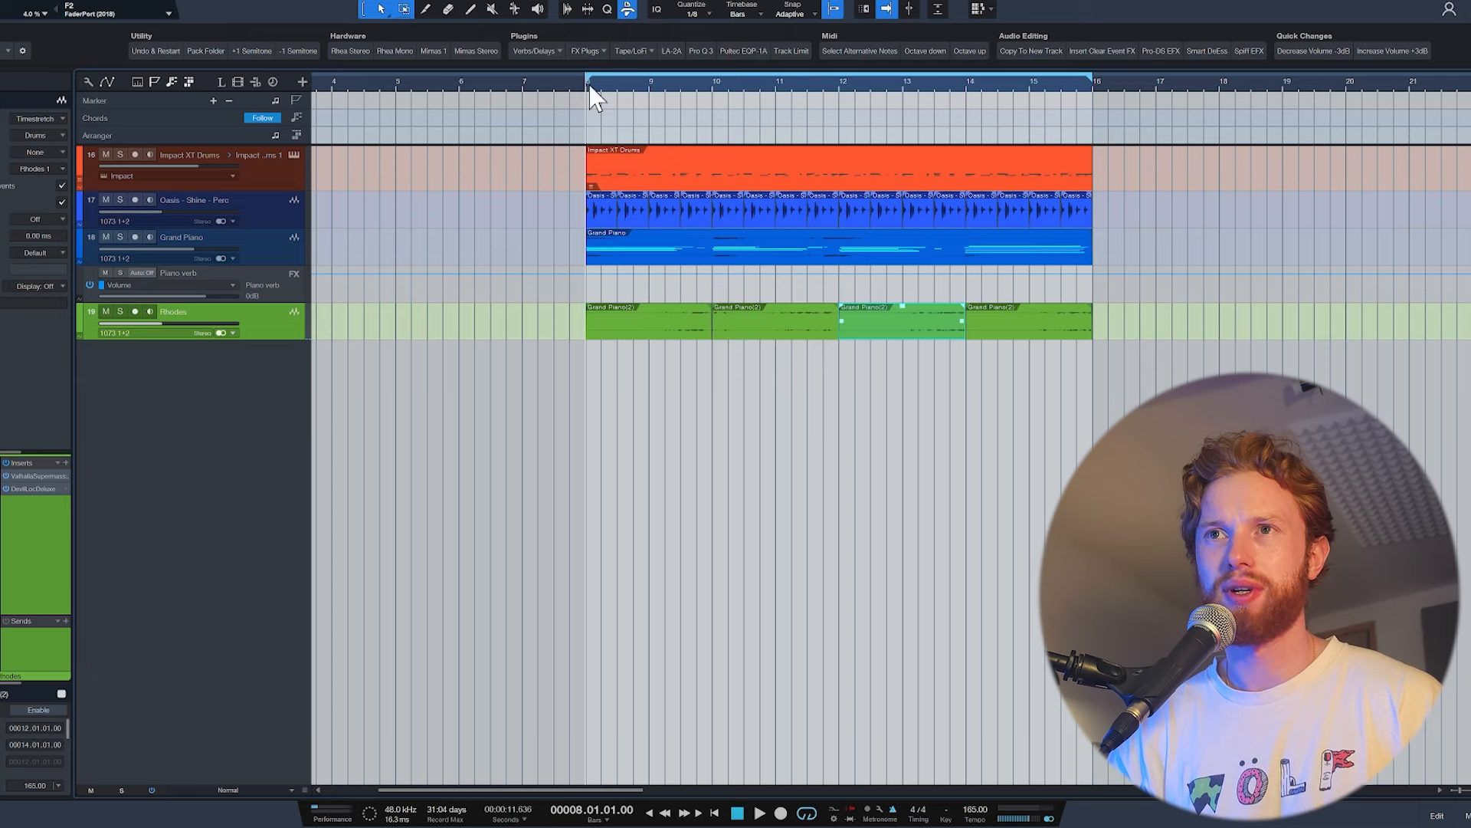
Step: Add the Prophet 6 track group below Rhodes and record a part on Prophet Midi with a pickup run before bar 8
{"action": "key", "text": "F3"}
{"action": "key", "text": "F3"}
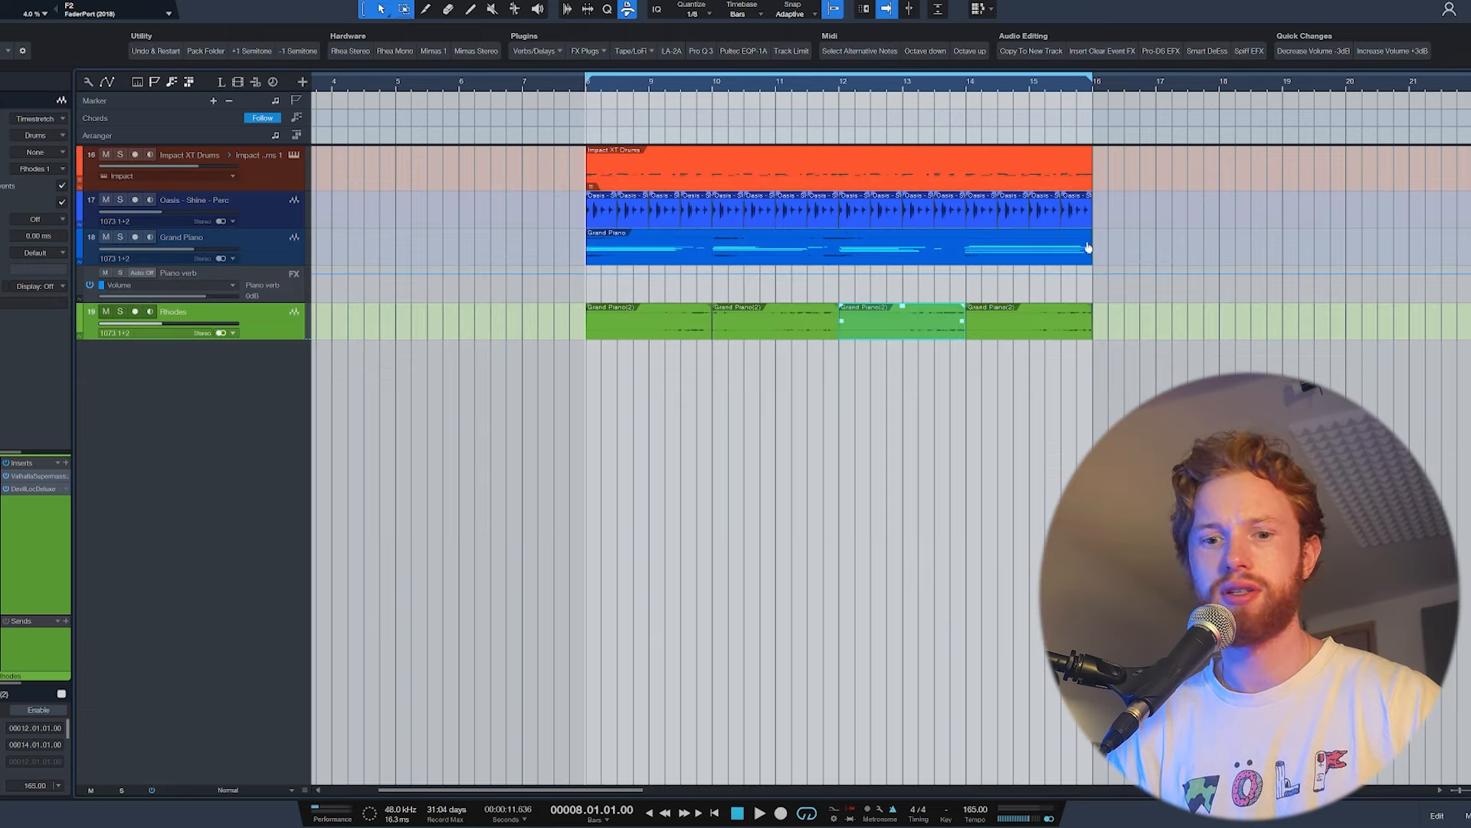
{"action": "key", "text": "F5"}
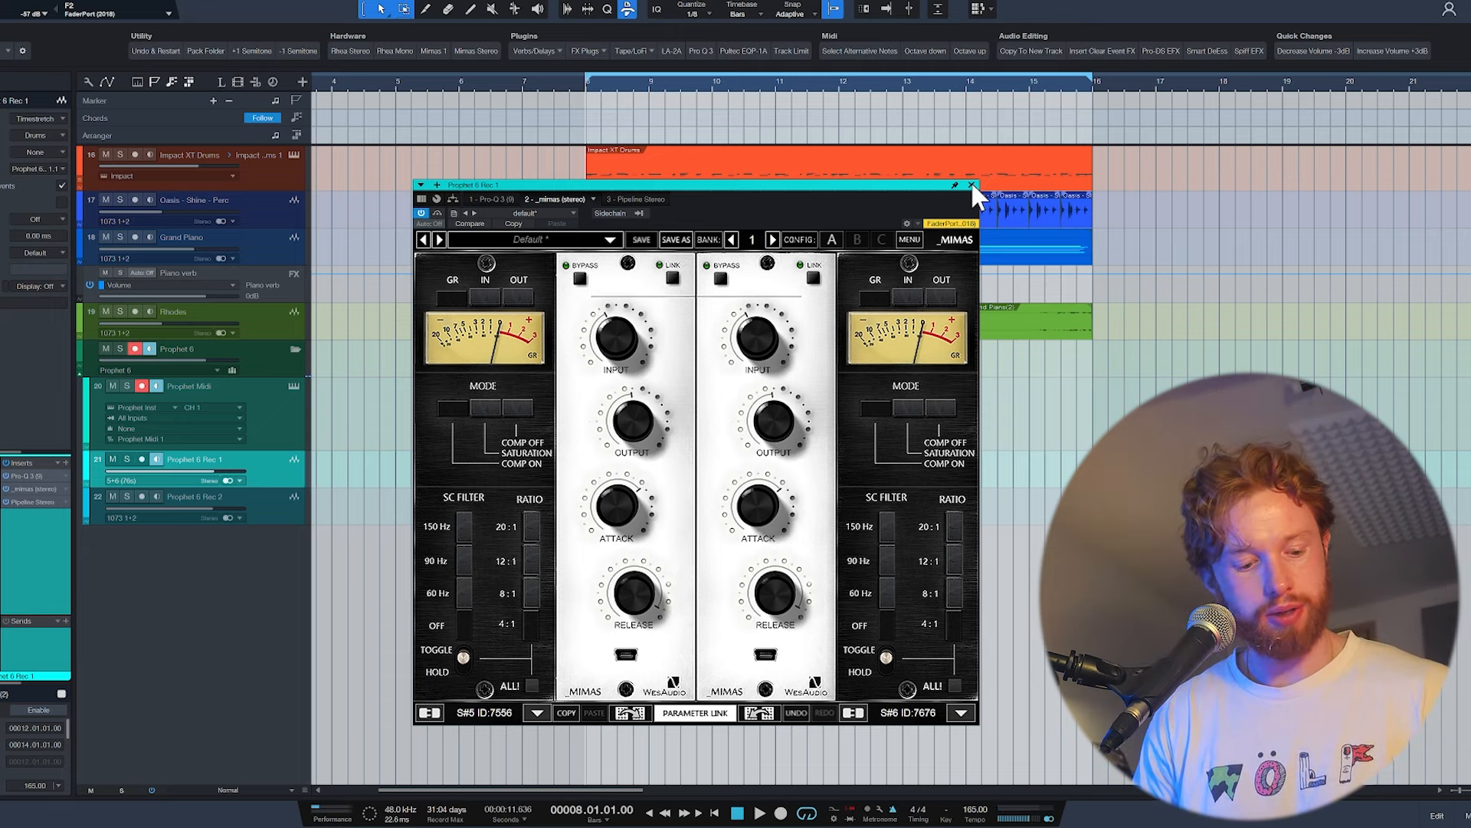
{"action": "left_click", "coordinate": [970, 184]}
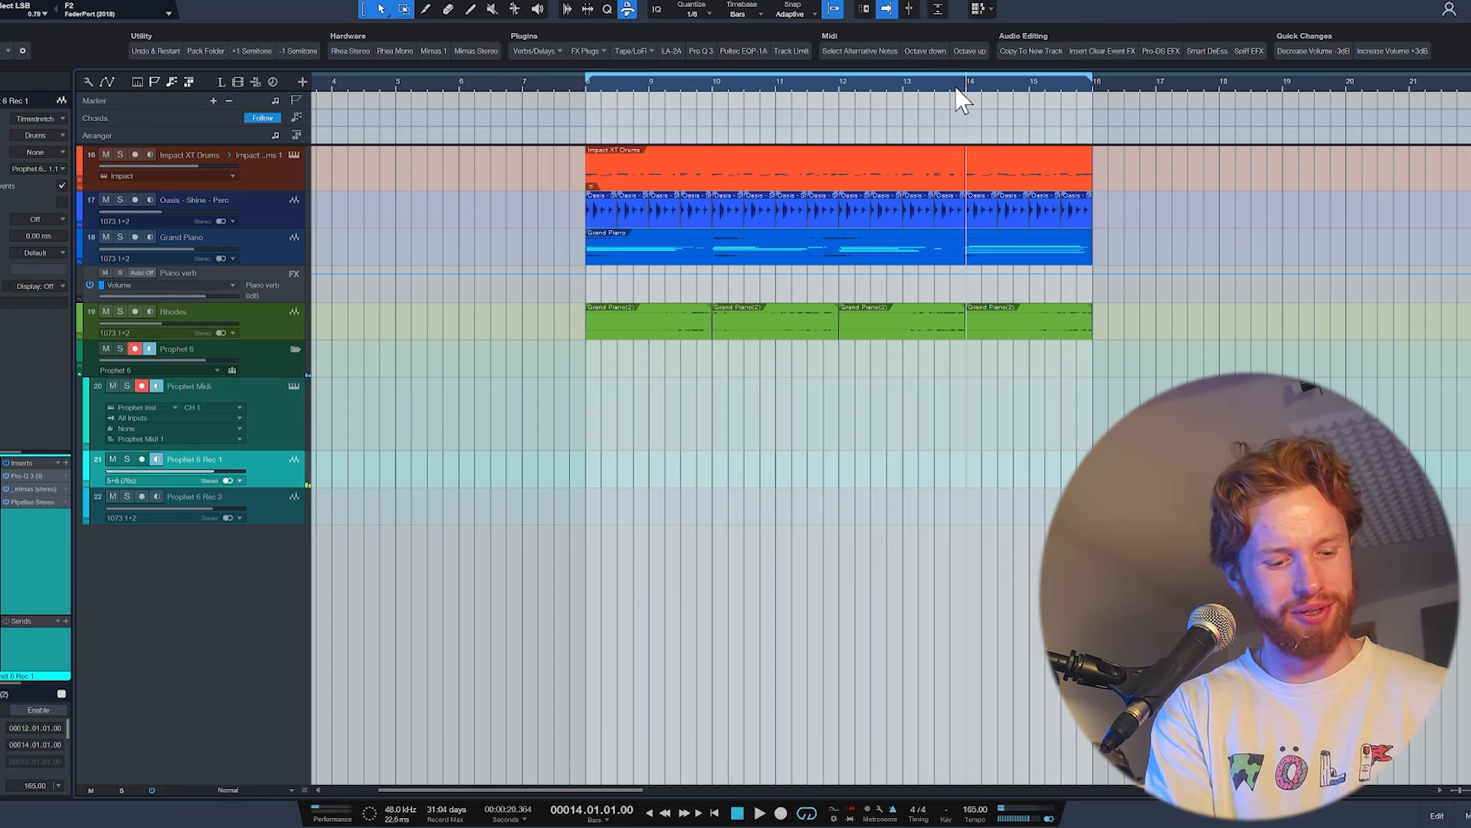
{"action": "key", "text": "space"}
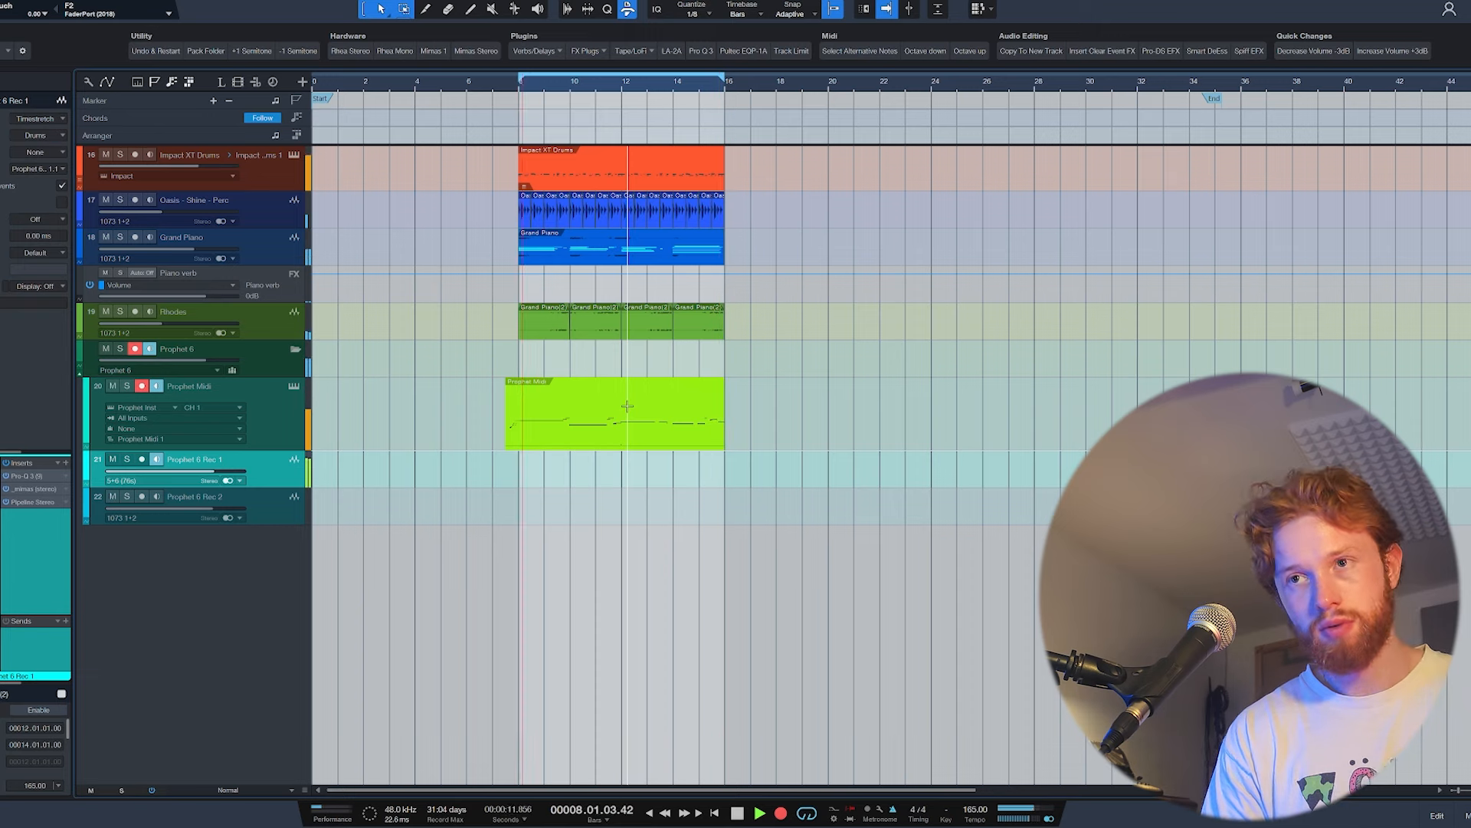
{"action": "key", "text": "space"}
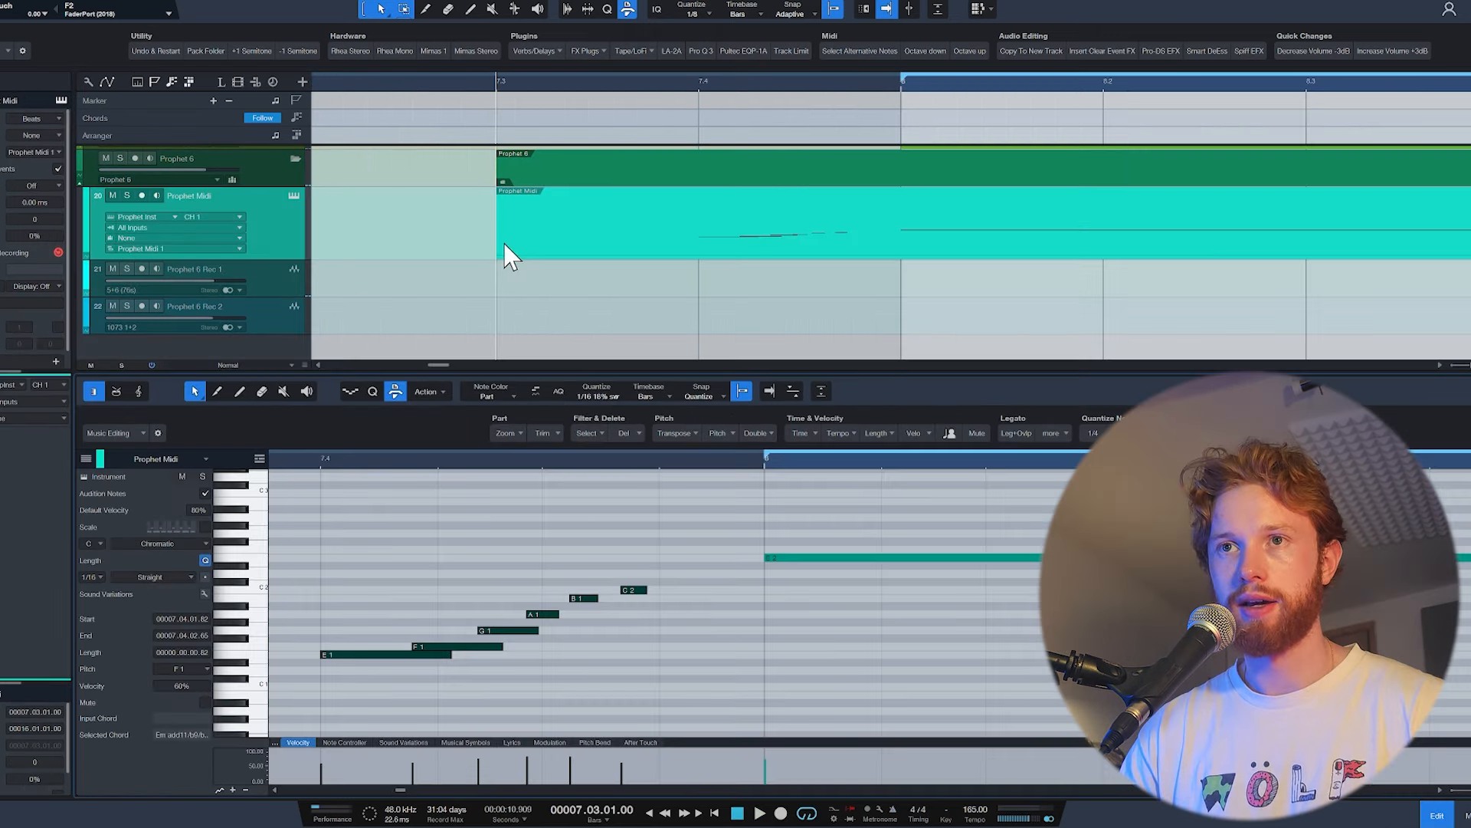
Step: Trim the Prophet Midi pickup event to one beat and place it from 7.4 to bar 8
{"action": "left_click_drag", "start_coordinate": [497, 250], "coordinate": [702, 256]}
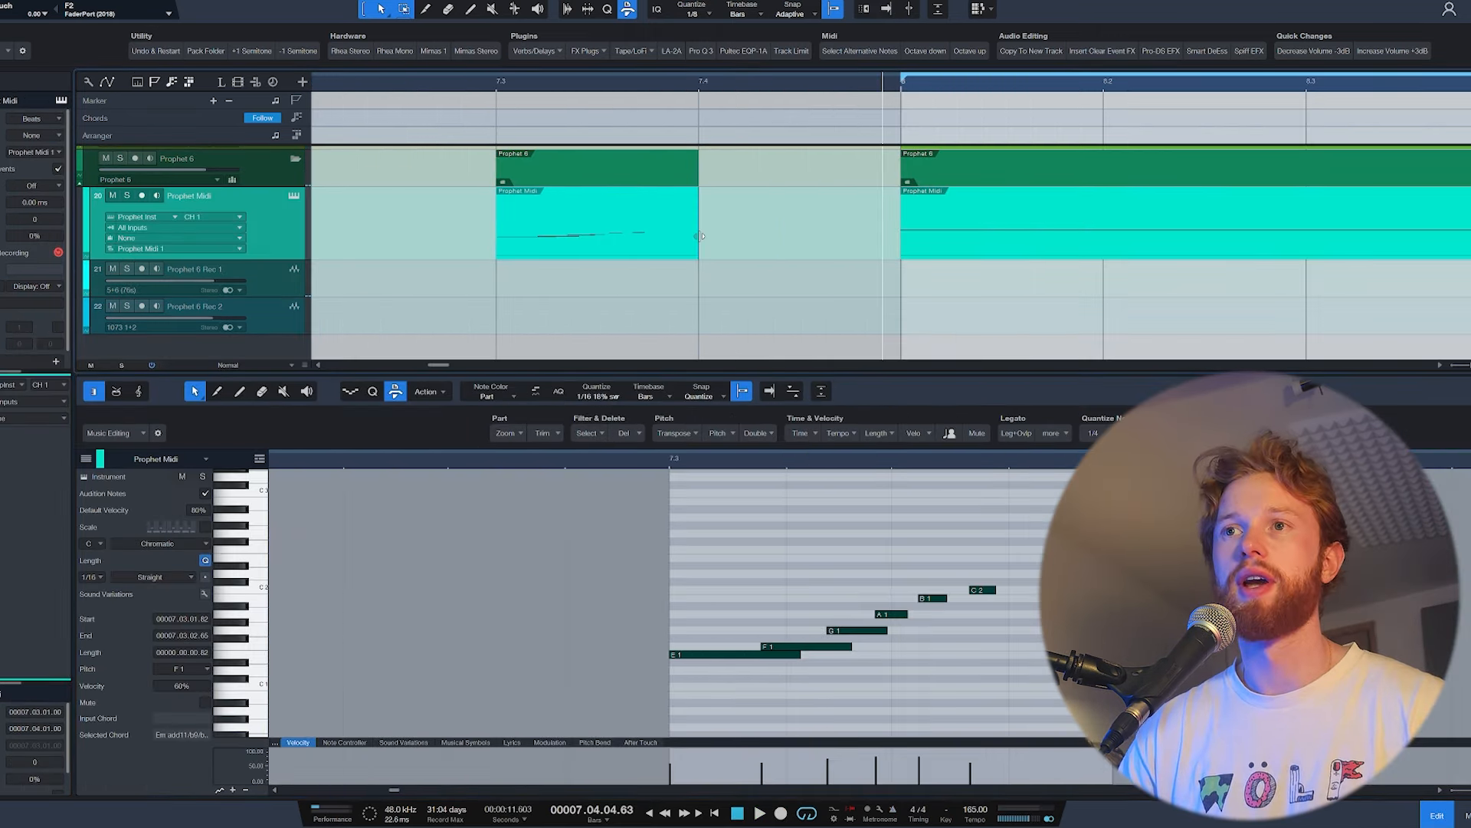
{"action": "left_click_drag", "start_coordinate": [701, 236], "coordinate": [822, 256]}
{"action": "key", "text": "space"}
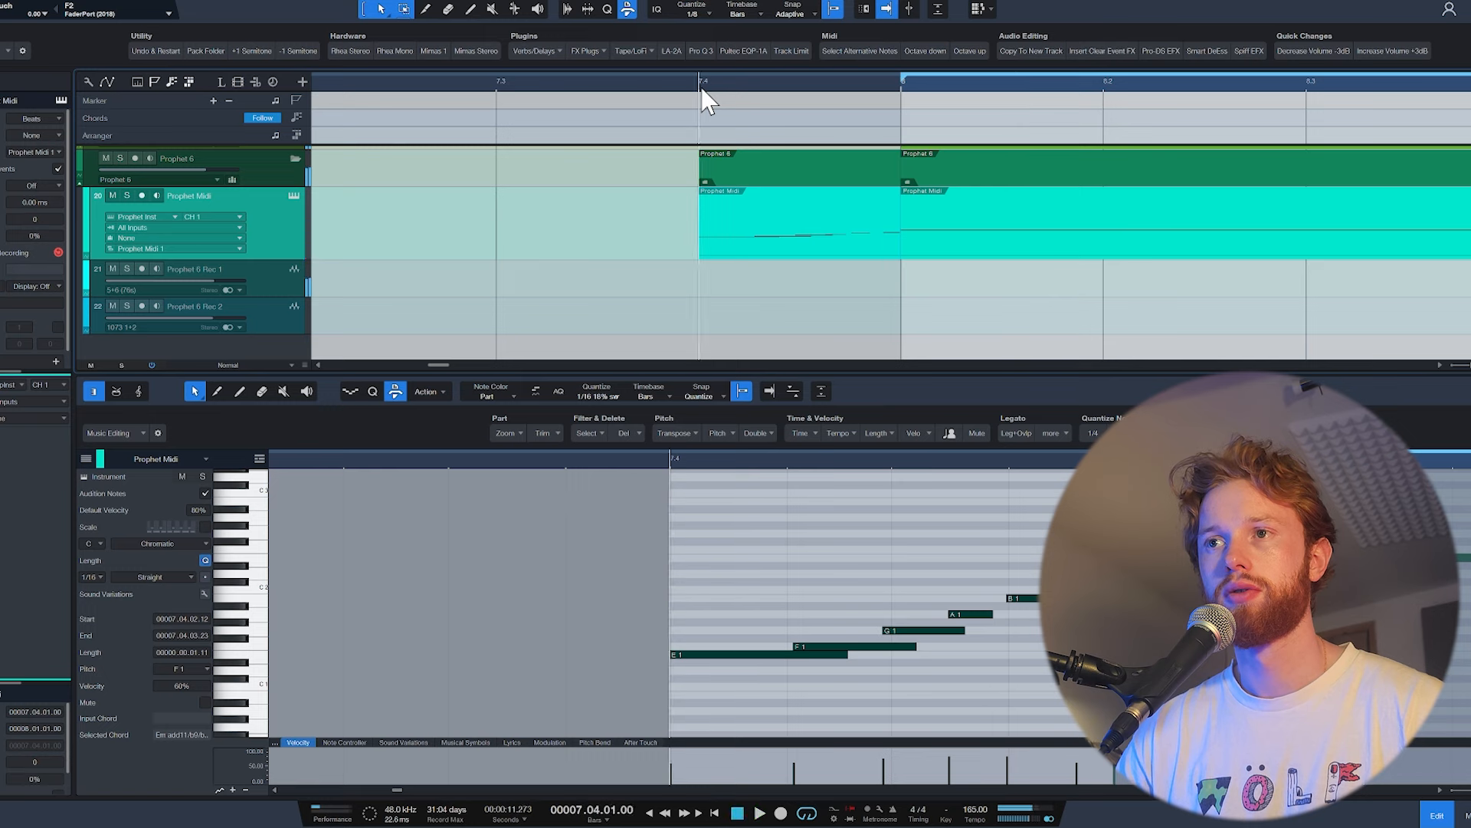
{"action": "key", "text": "space"}
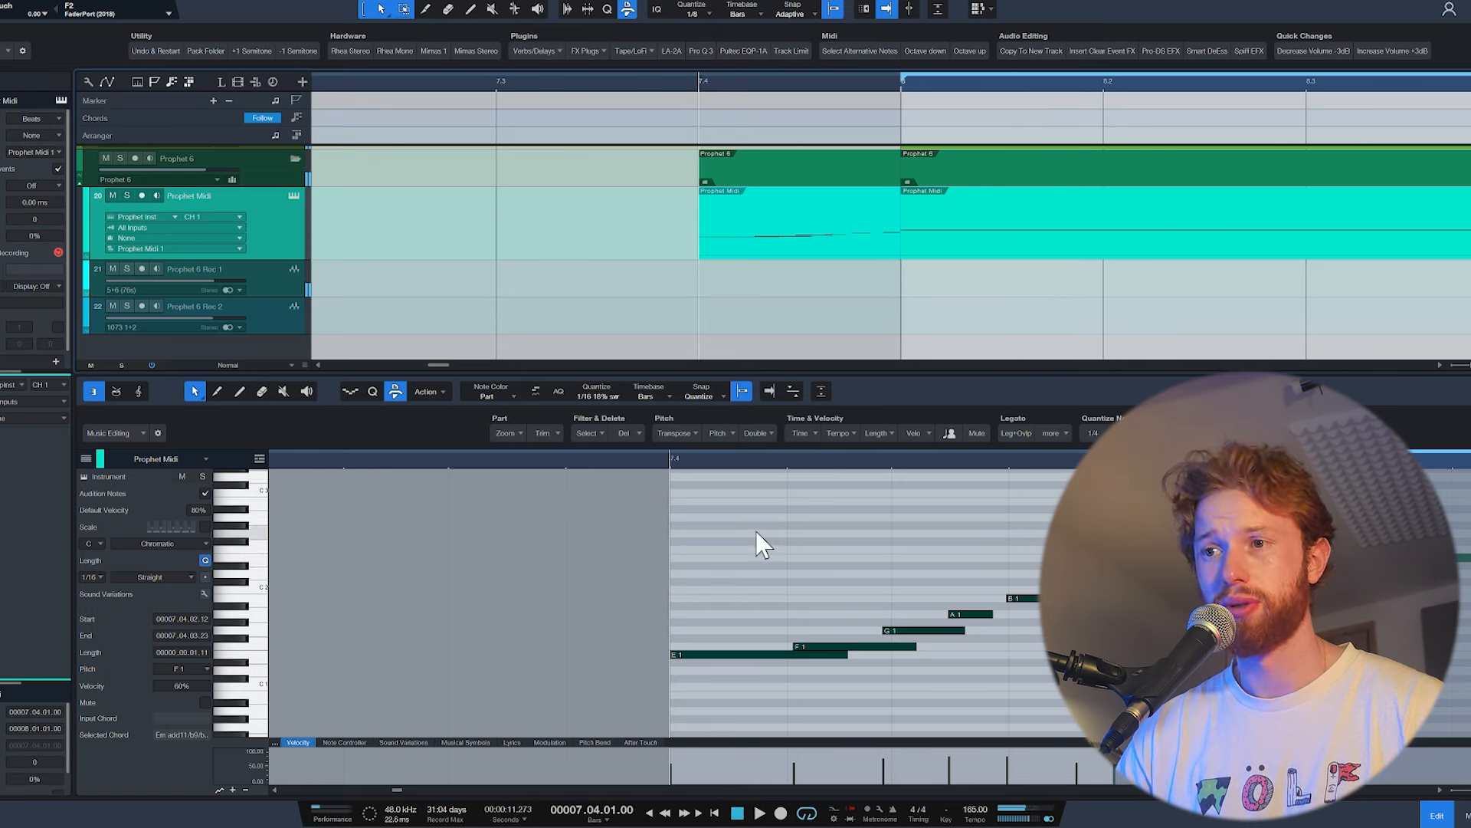
Step: Quantize the Prophet Midi pickup notes to a straight 1/32 grid and audition the run into bar 8
{"action": "left_click", "coordinate": [372, 391]}
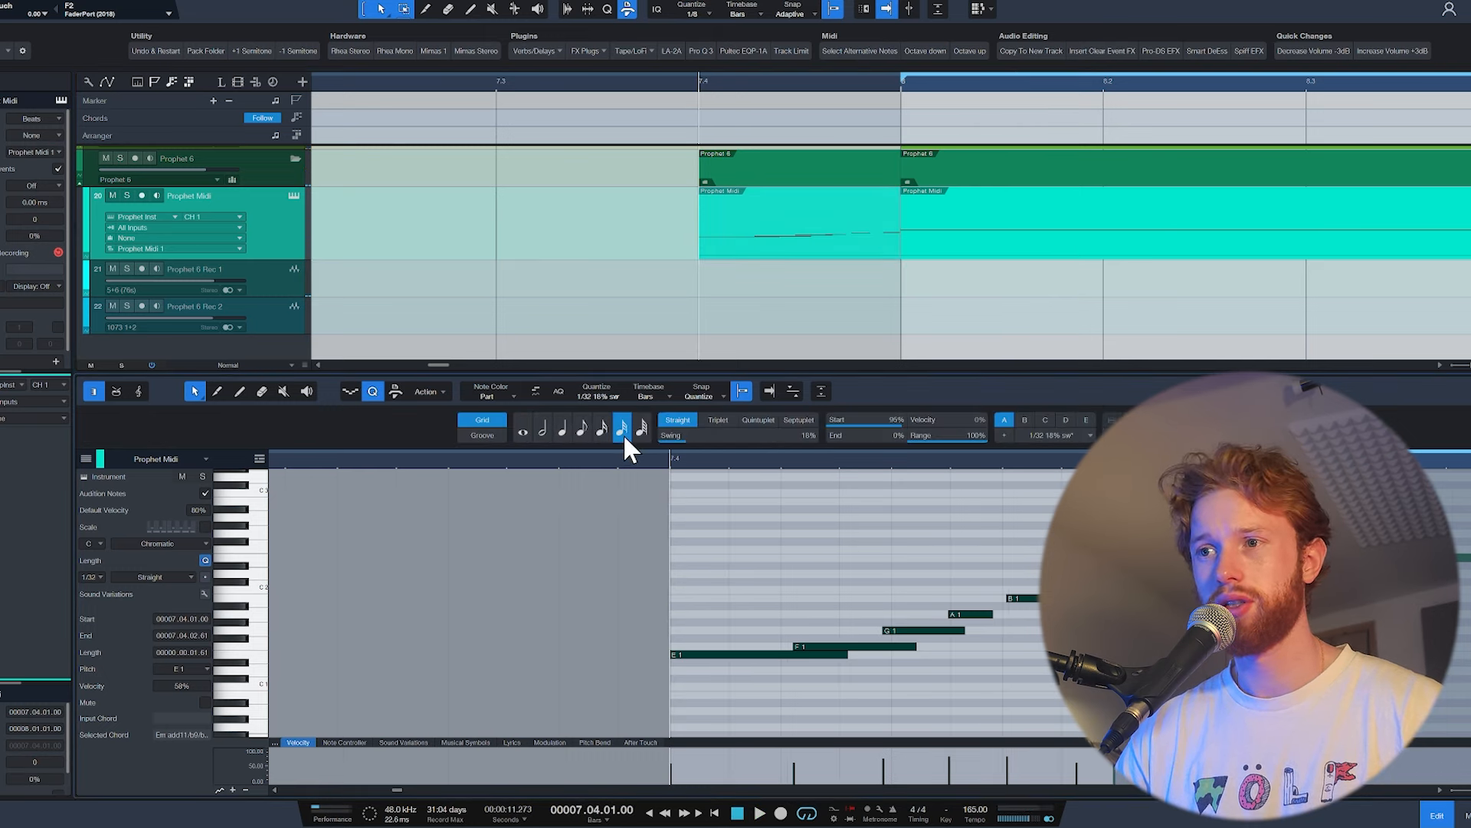
{"action": "key", "text": "q"}
{"action": "key", "text": "space"}
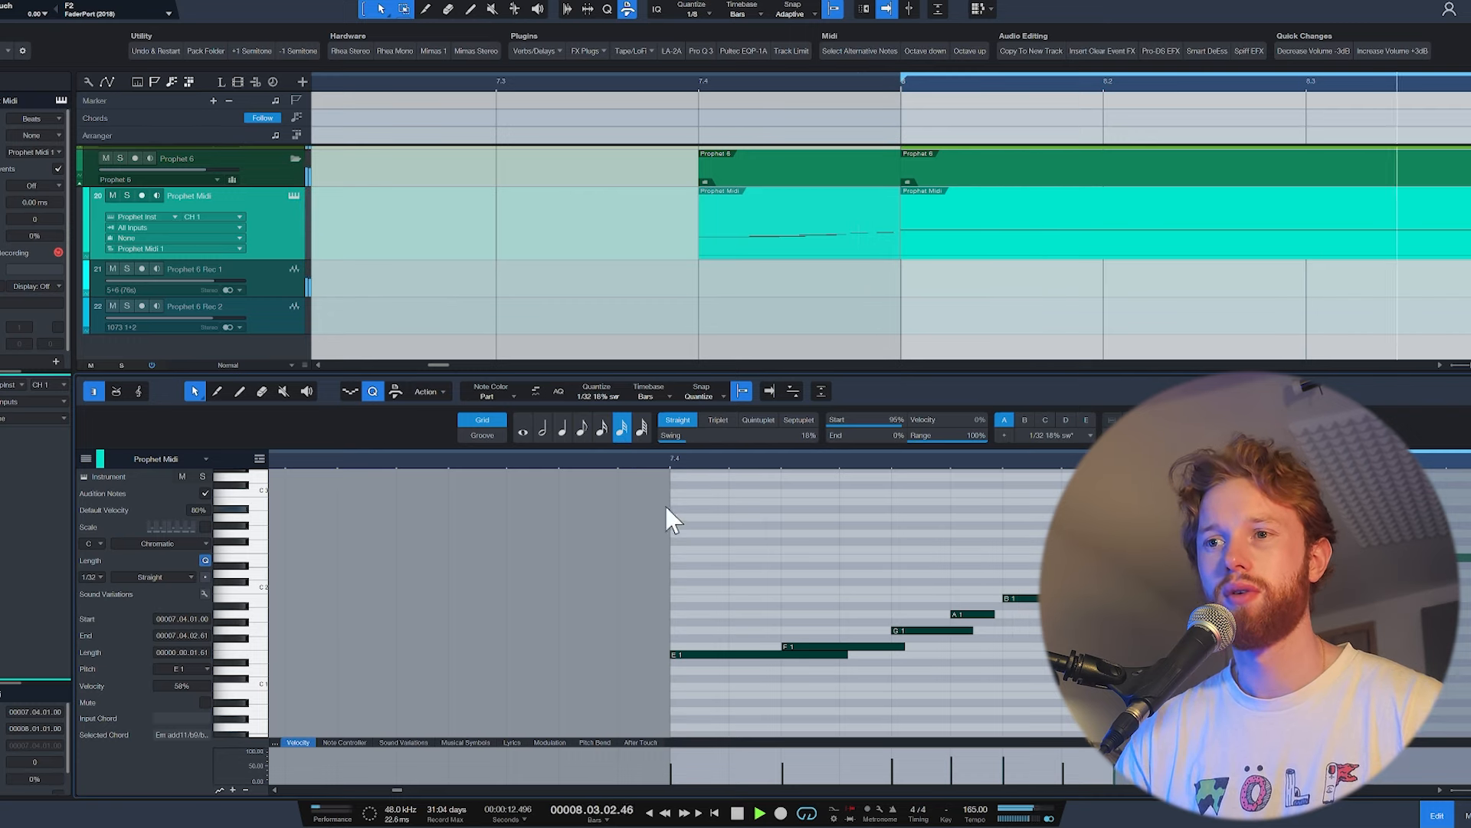
{"action": "key", "text": "space"}
{"action": "key", "text": "F2"}
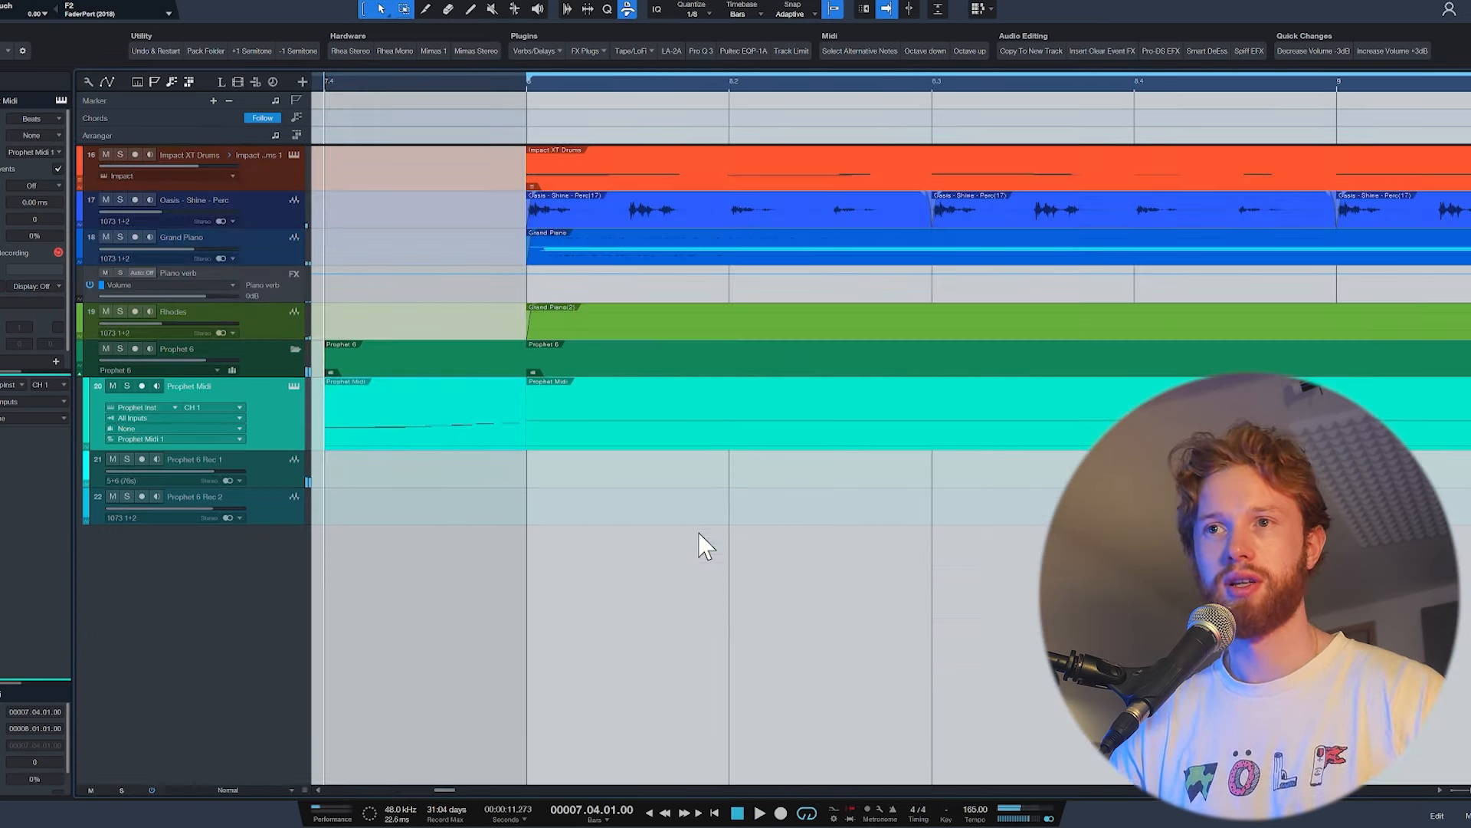
Step: Play the beat with the Prophet part and examine its MIDI notes in the note editor
{"action": "scroll", "coordinate": [660, 490], "scroll_direction": "down", "scroll_amount": 5}
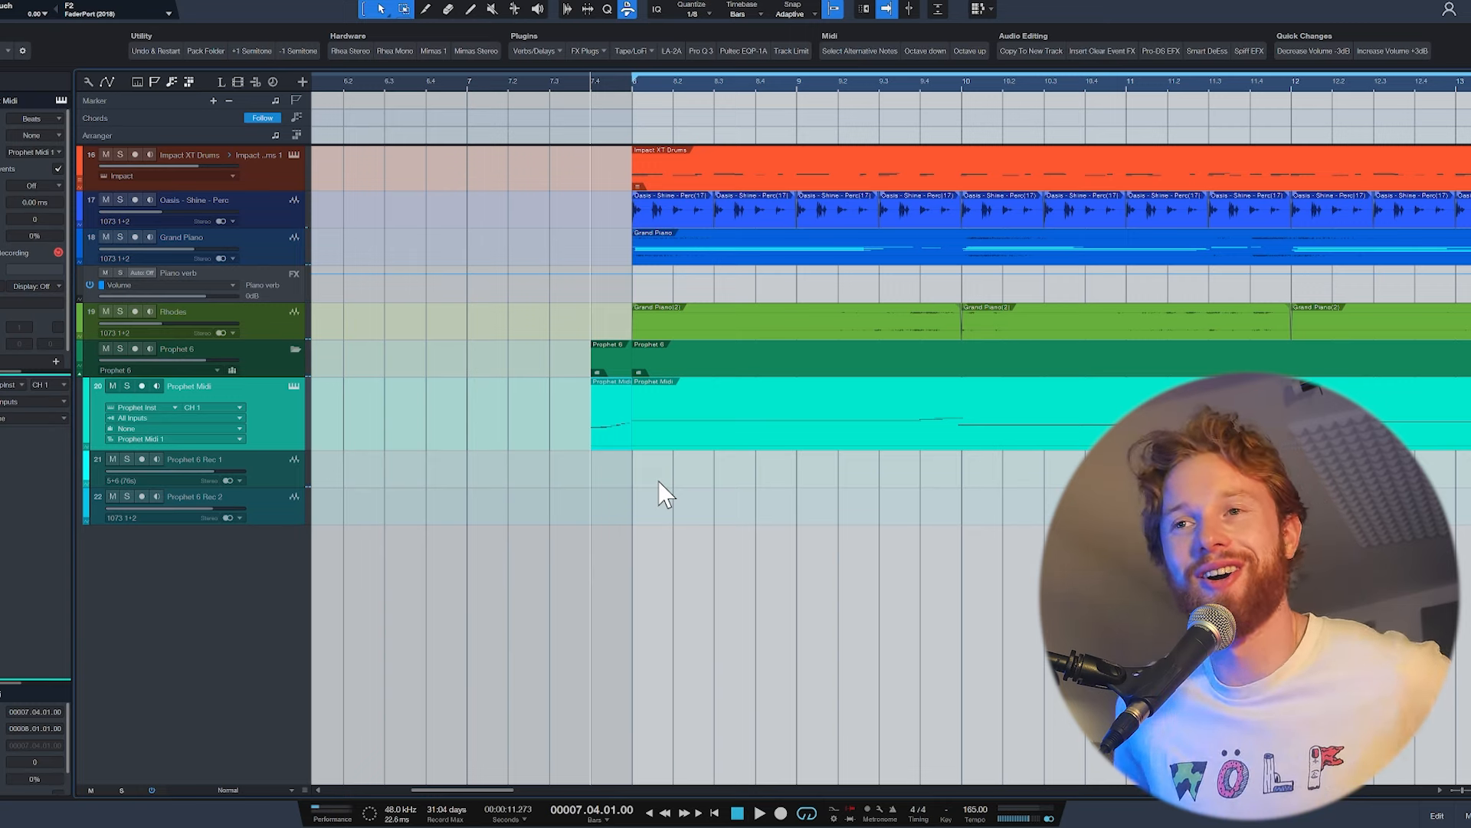
{"action": "scroll", "coordinate": [443, 473], "scroll_direction": "down", "scroll_amount": 4}
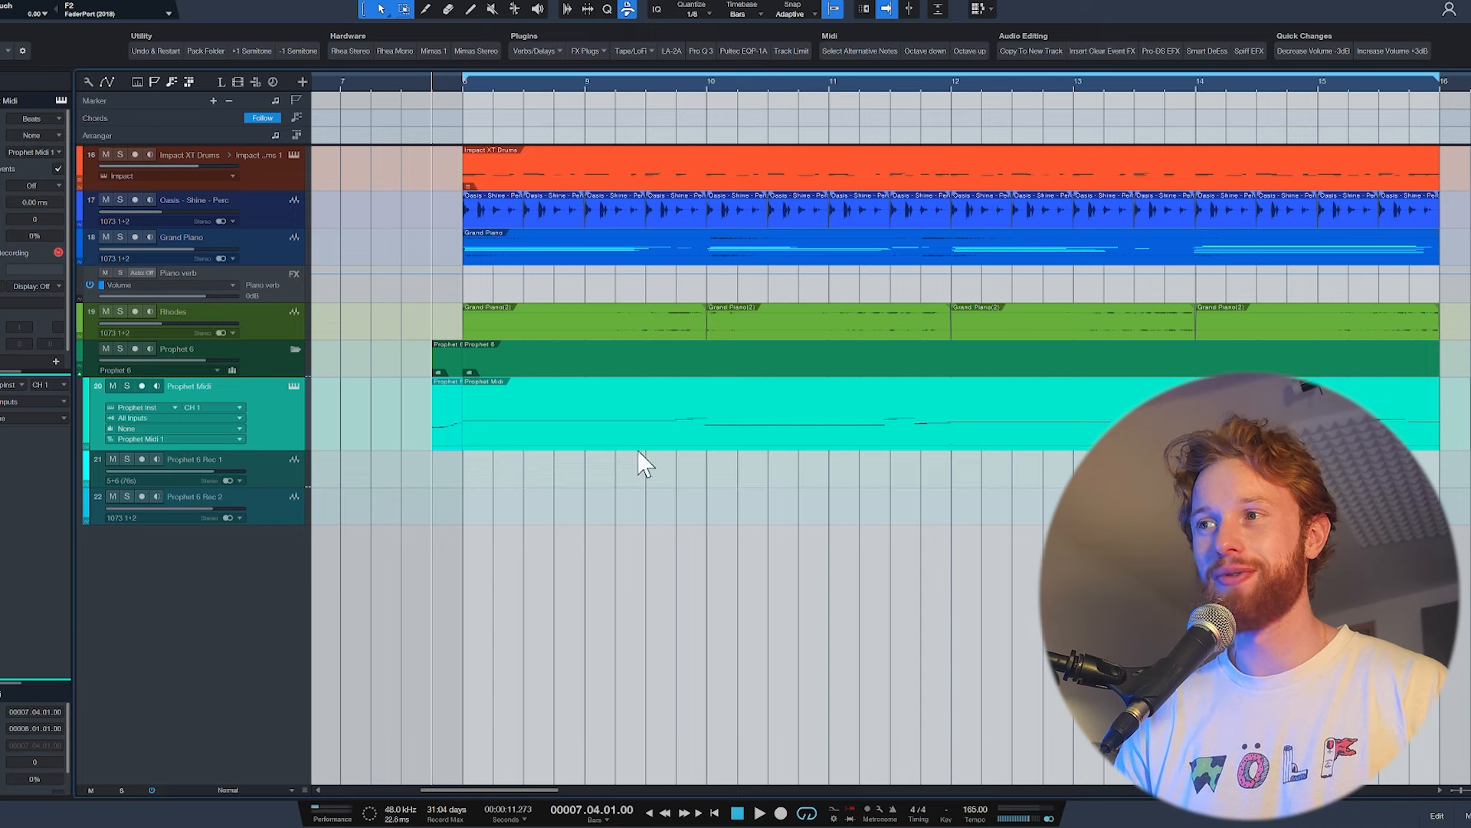
{"action": "key", "text": "space"}
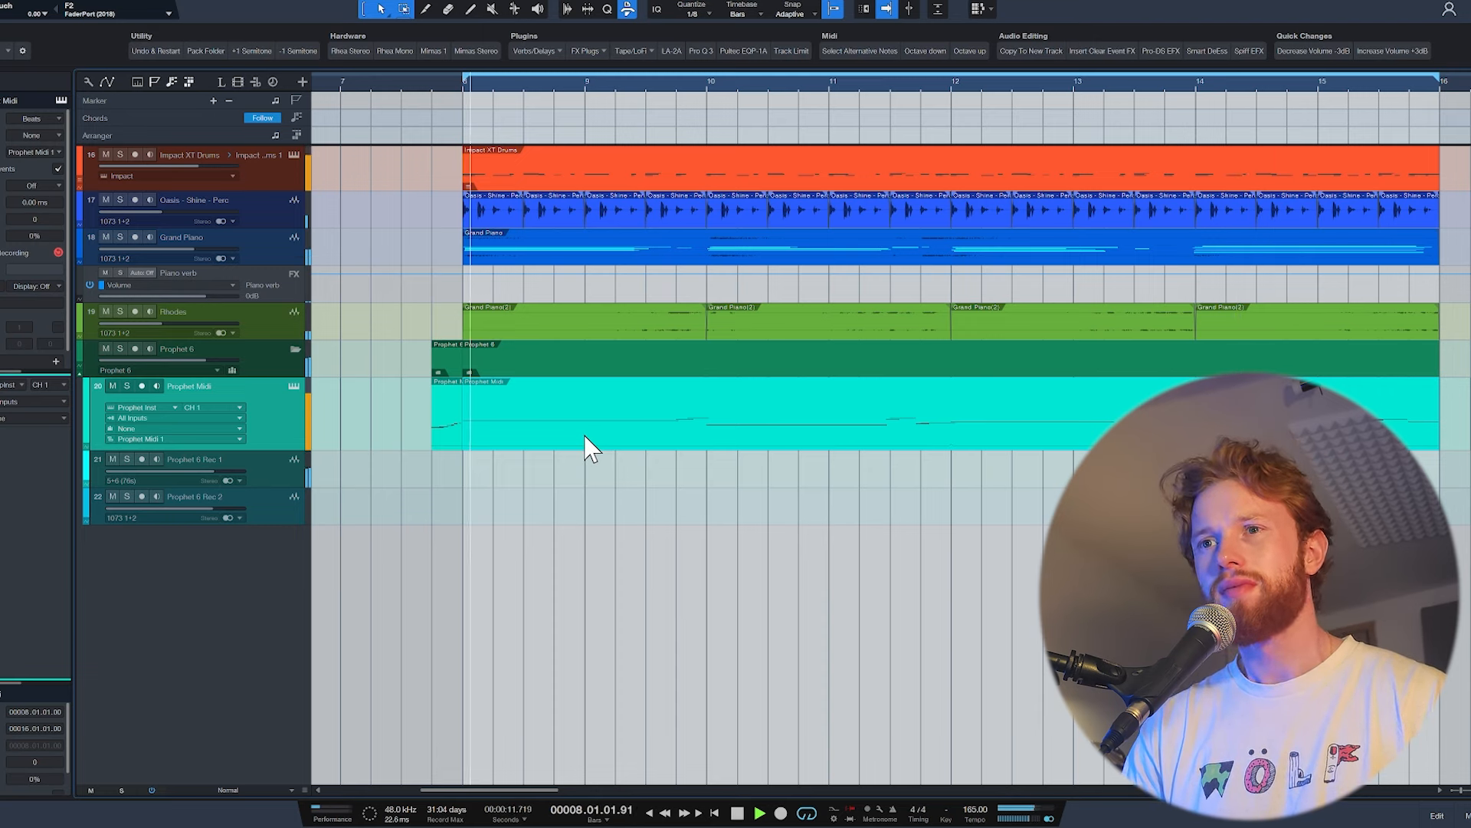
{"action": "key", "text": "space"}
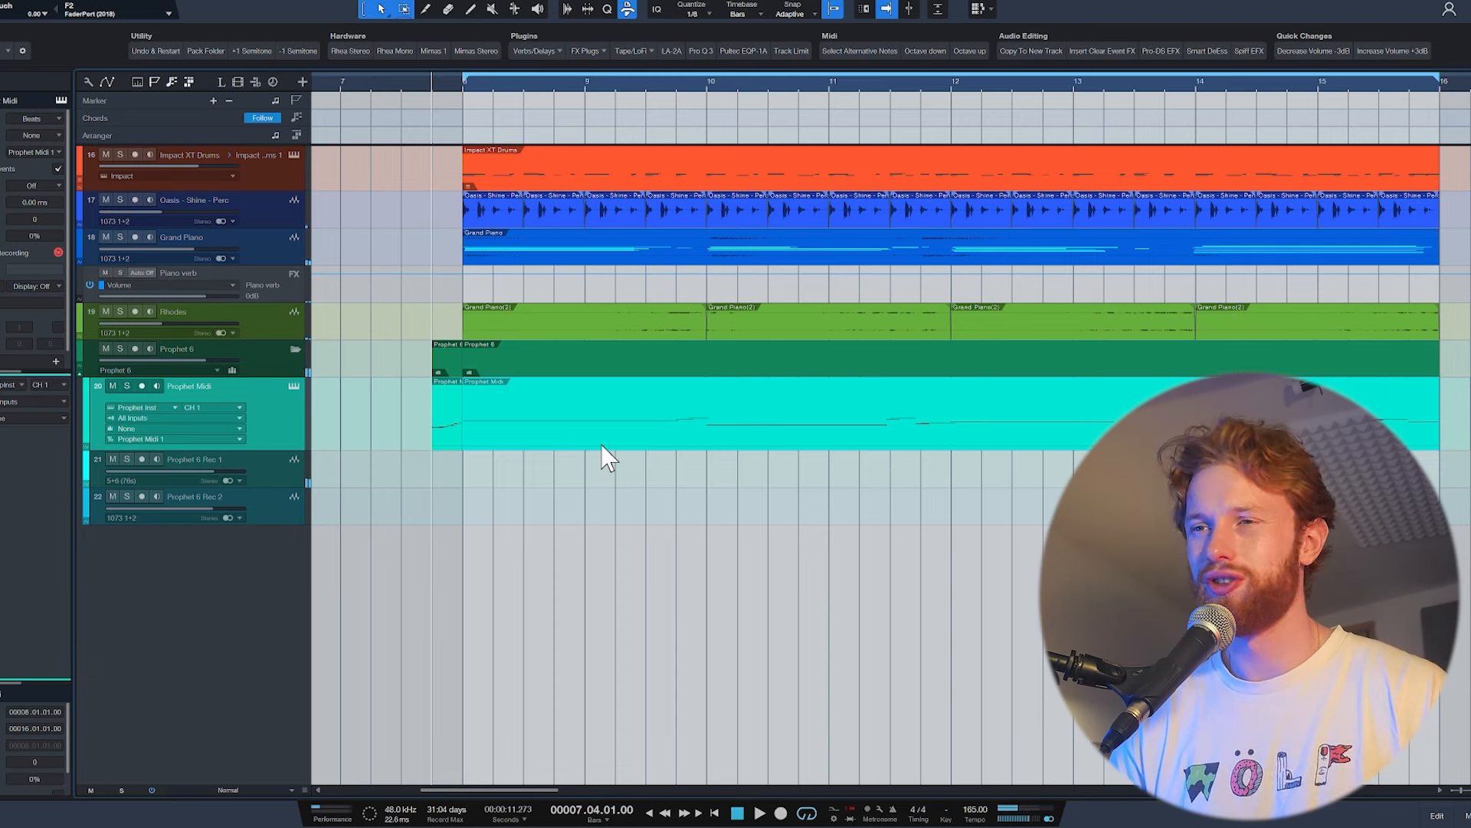
{"action": "double_click", "coordinate": [600, 444]}
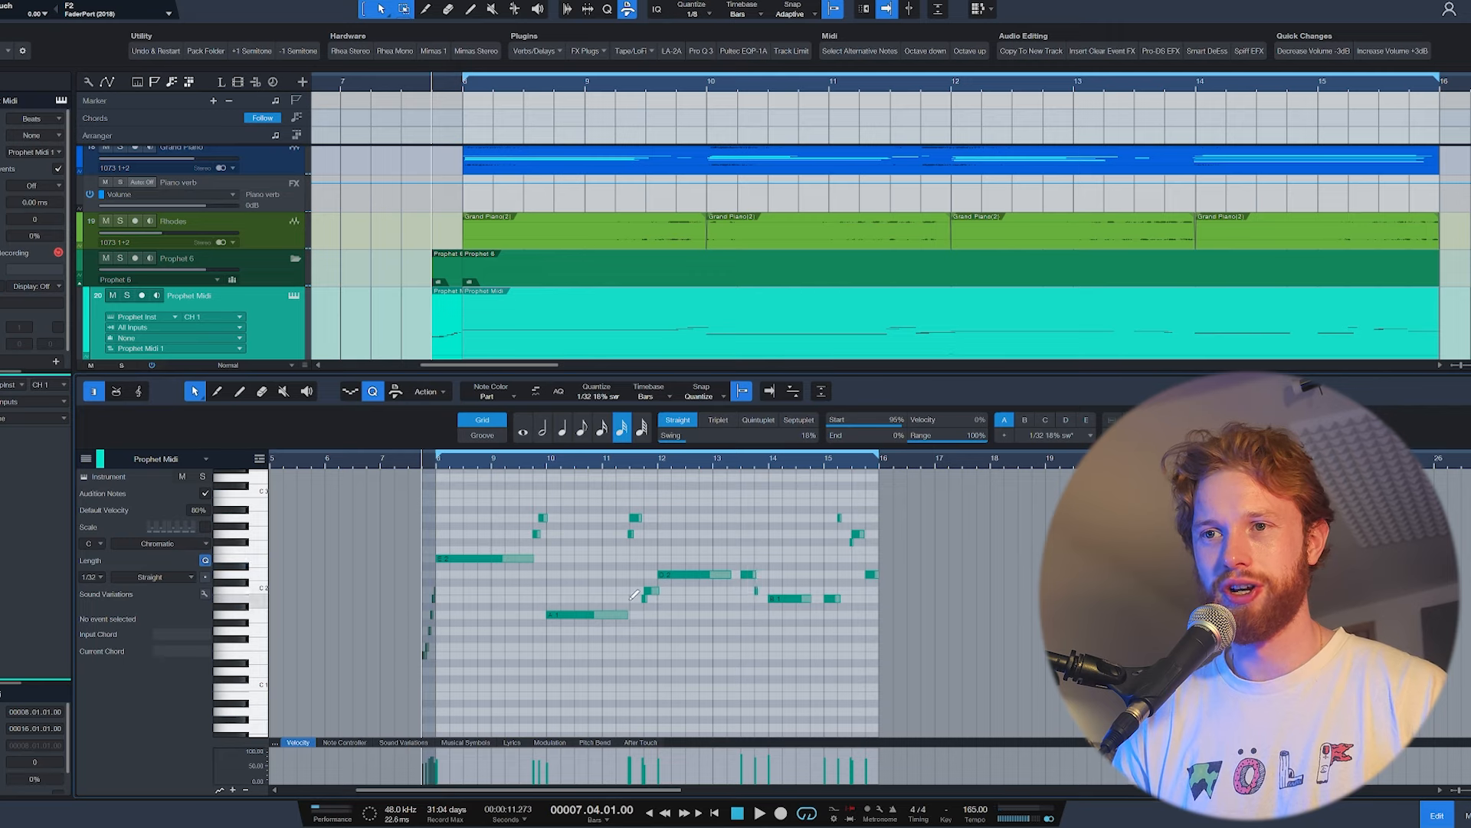
{"action": "scroll", "coordinate": [635, 595], "scroll_direction": "up", "scroll_amount": 4}
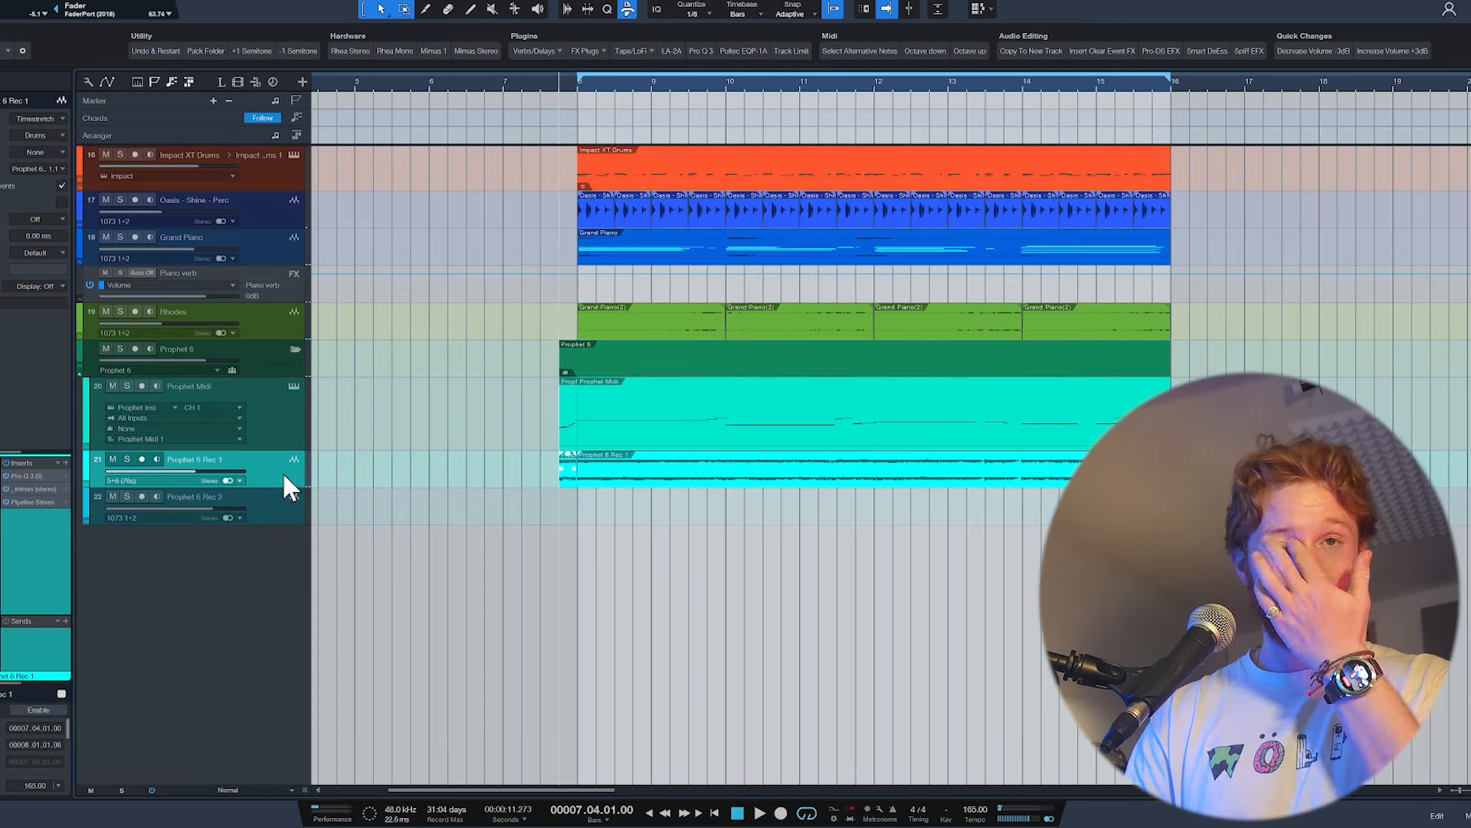
Step: Search the instrument browser for Vital
{"action": "key", "text": "F5"}
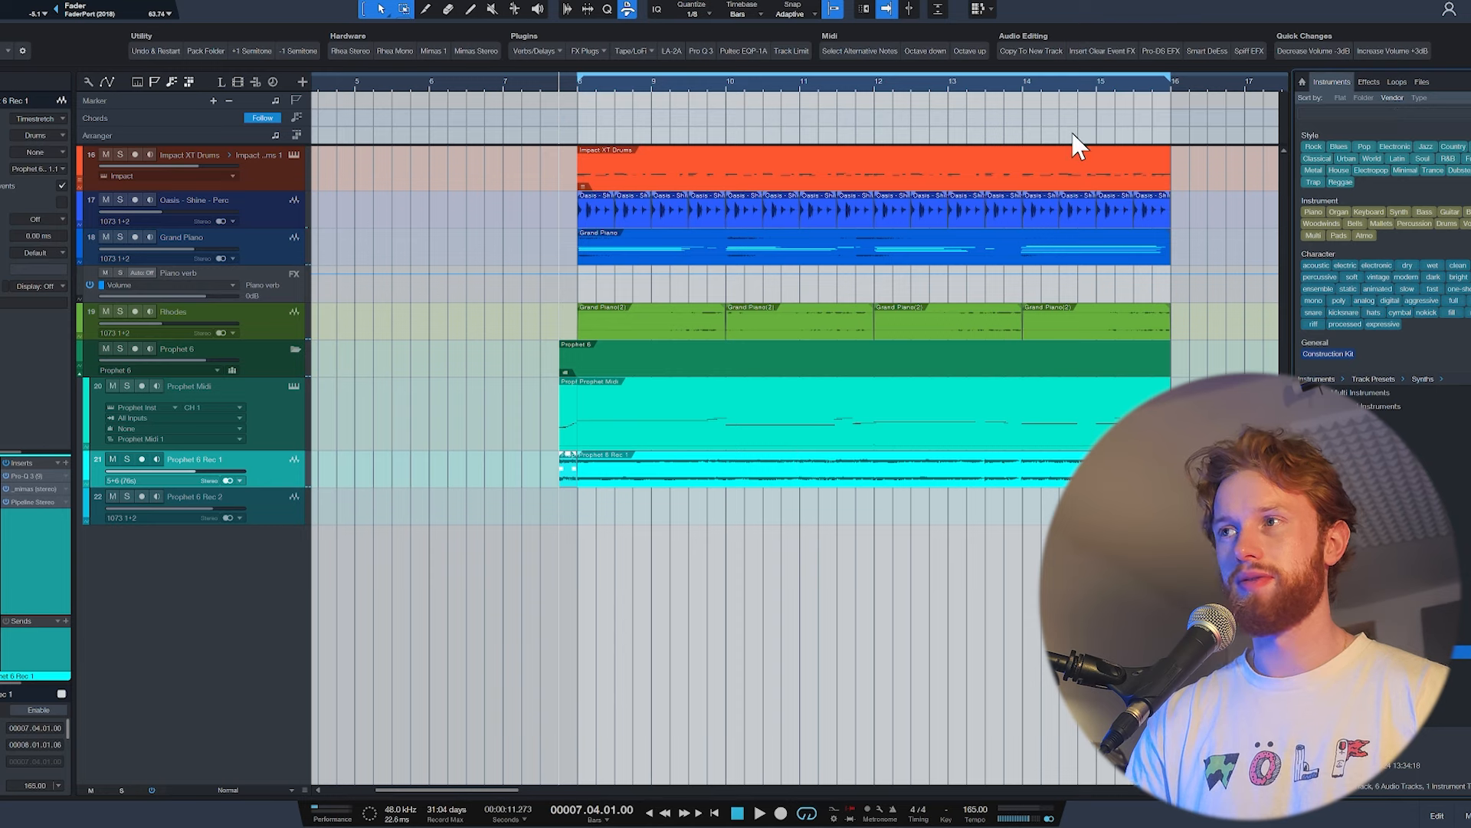
{"action": "type", "text": "vital"}
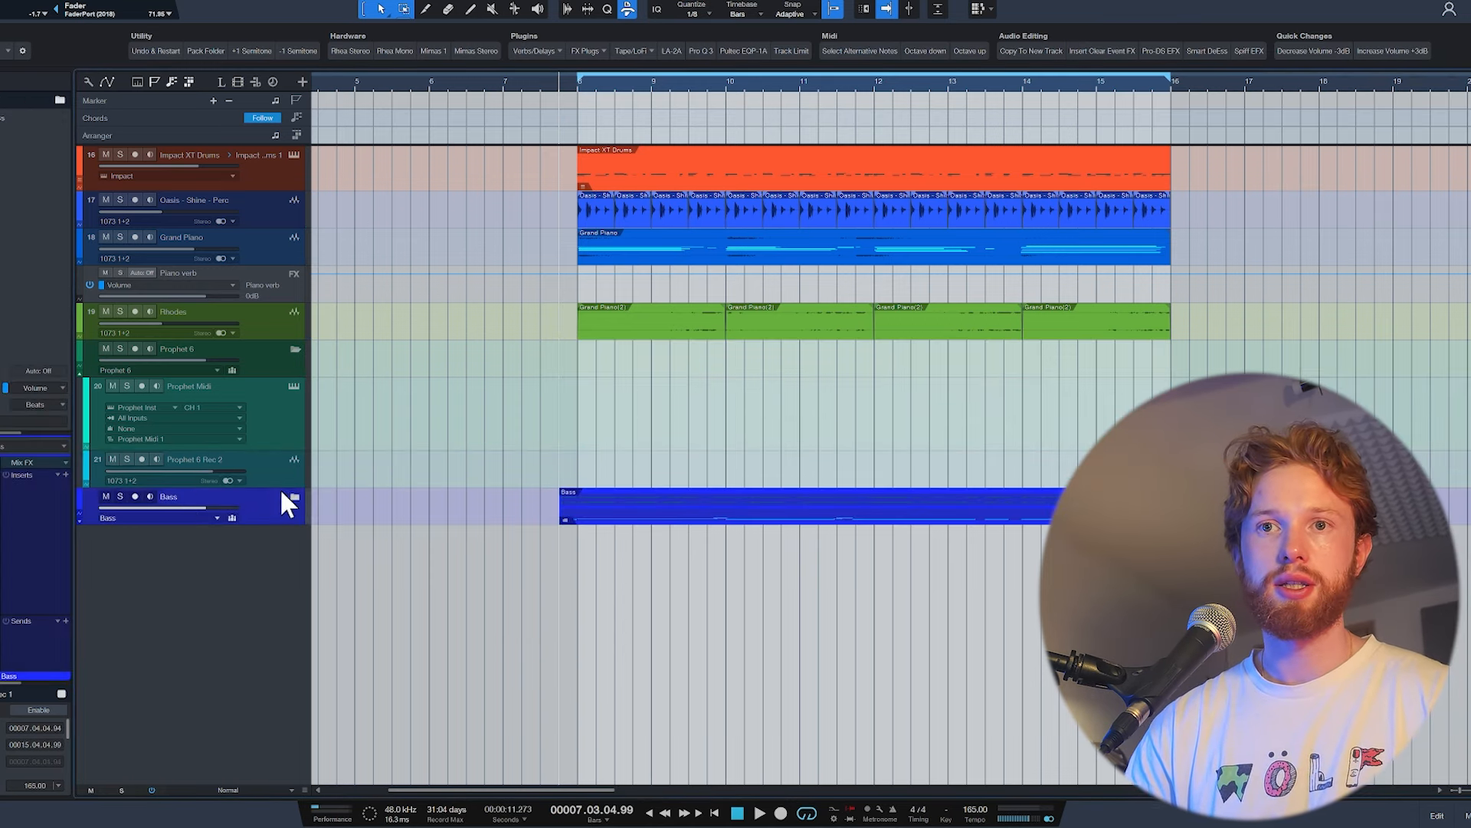
Step: Expand the Bass folder and insert the UADx LA-2A Tube Compressor on its bus
{"action": "left_click", "coordinate": [294, 497]}
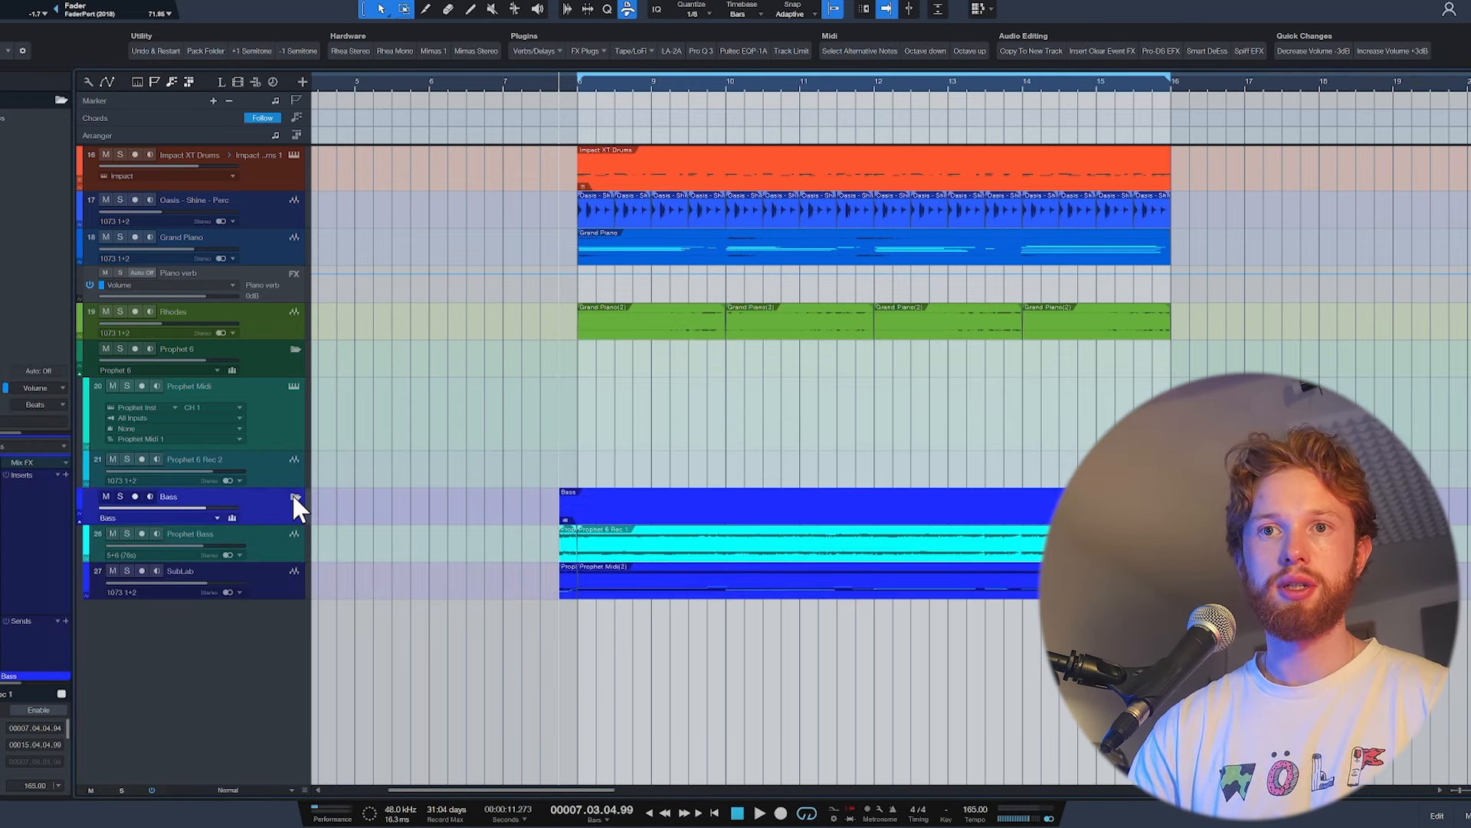
{"action": "left_click", "coordinate": [65, 475]}
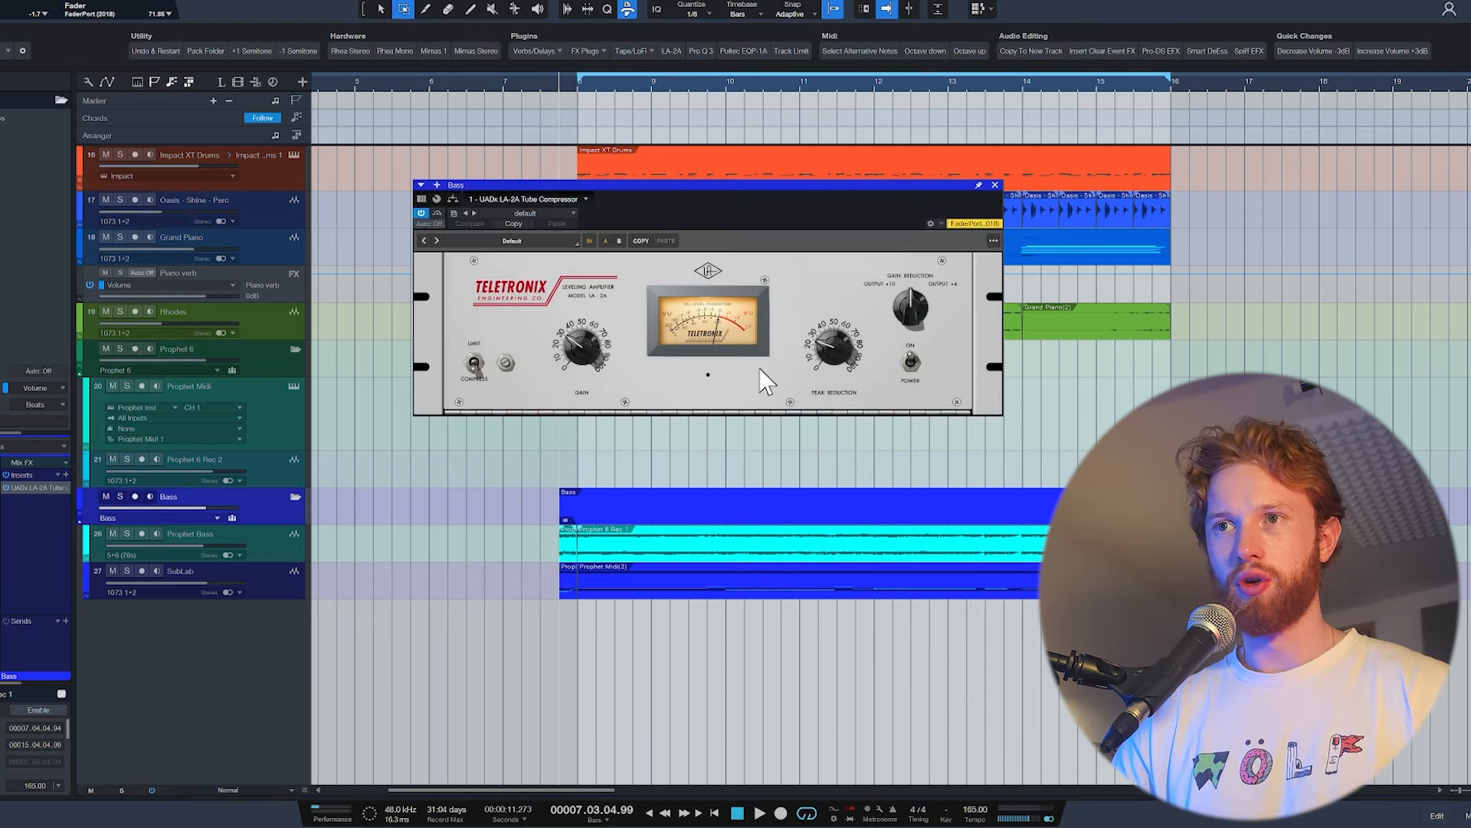
Step: Set the LA-2A gain to 25 and slightly lower the Bass bus volume during playback
{"action": "key", "text": "space"}
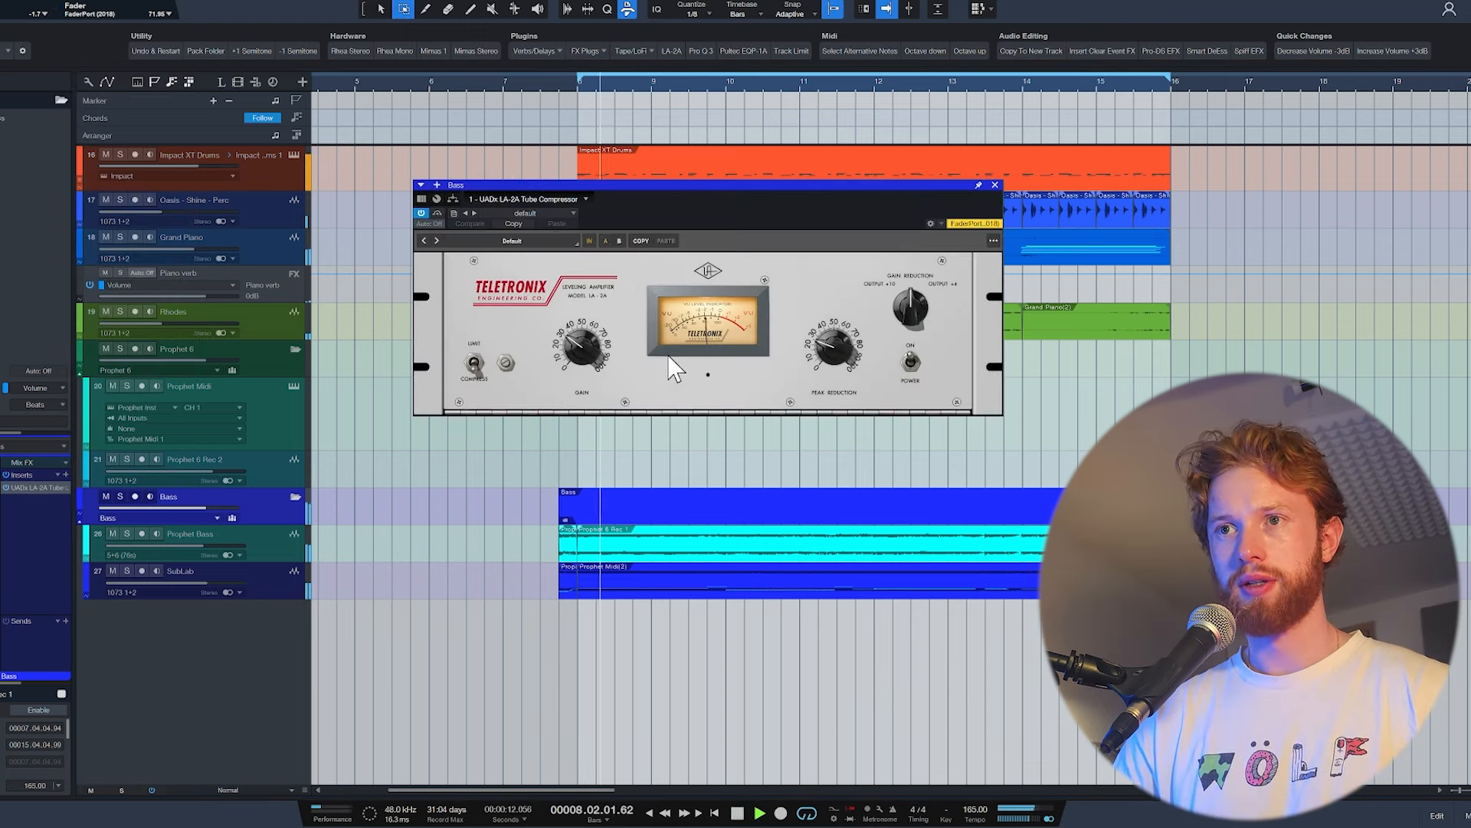
{"action": "left_click_drag", "start_coordinate": [579, 344], "coordinate": [578, 352]}
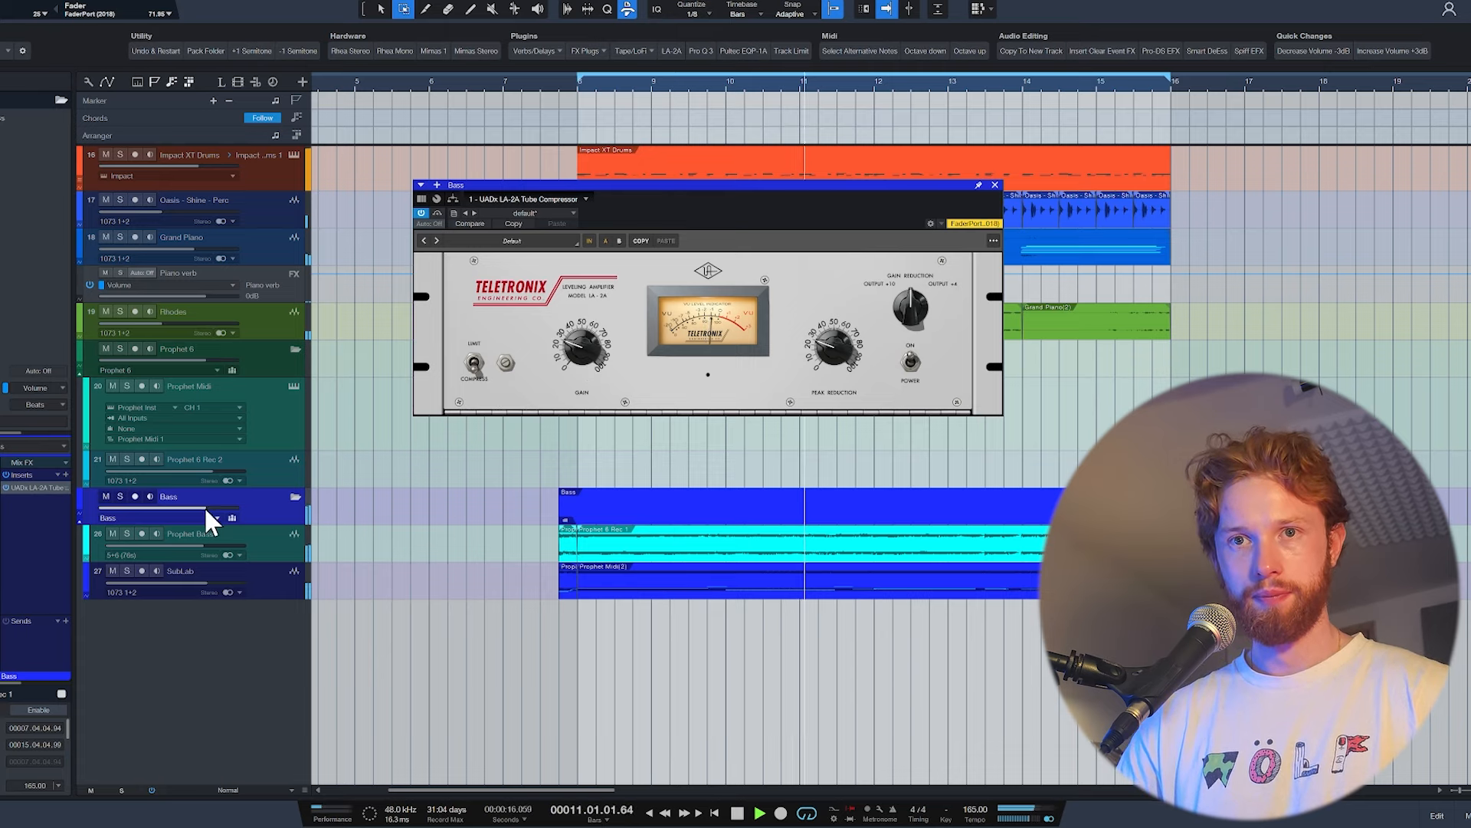
{"action": "mouse_move", "coordinate": [205, 509]}
{"action": "left_mouse_down"}
{"action": "mouse_move", "coordinate": [189, 512]}
{"action": "mouse_move", "coordinate": [201, 512]}
{"action": "left_mouse_up"}
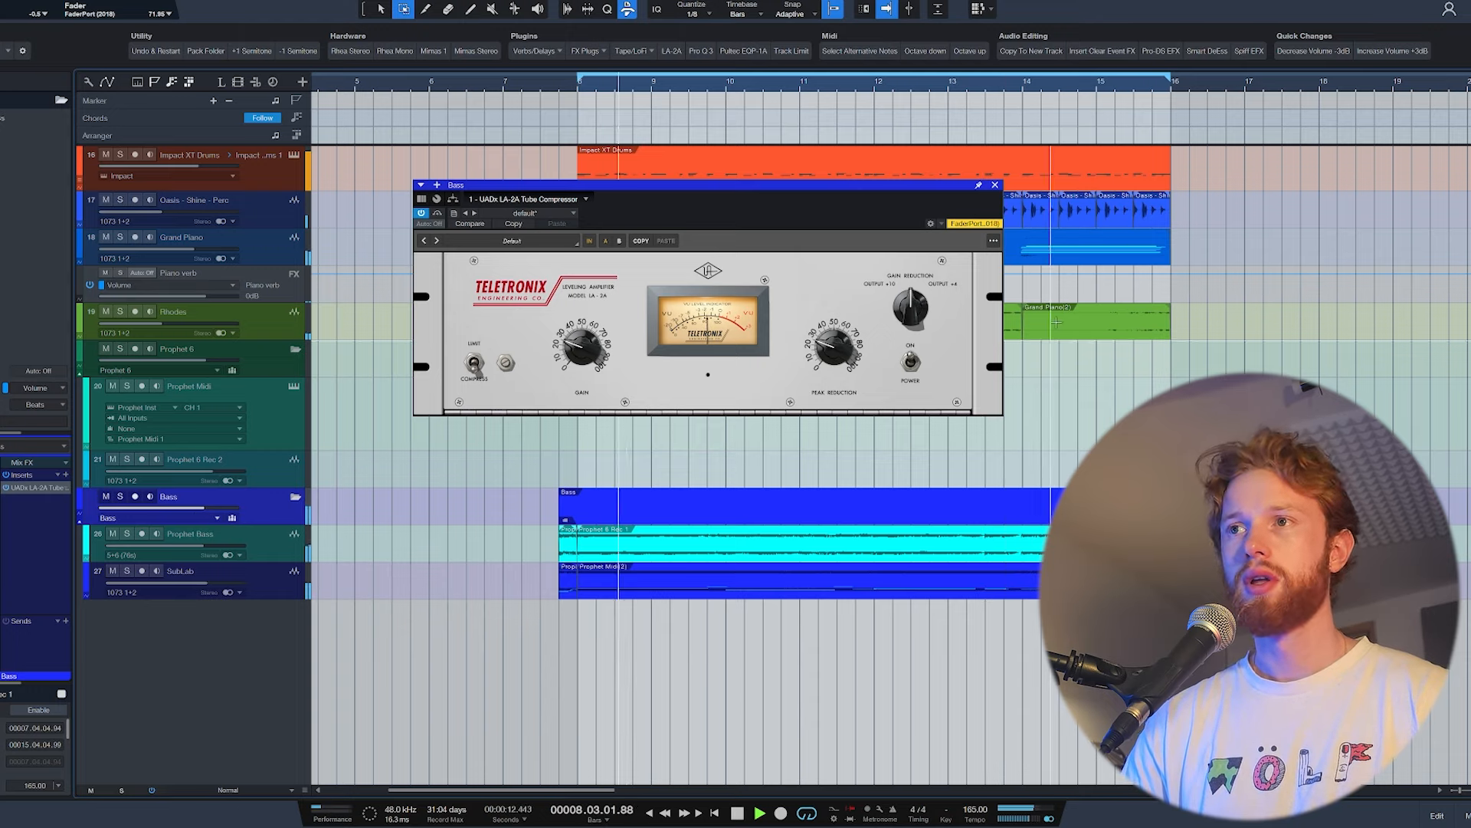
Step: Close the LA-2A window, copy the Grand Piano MIDI part onto the Prophet Midi track and audition it soloed
{"action": "left_click", "coordinate": [995, 184]}
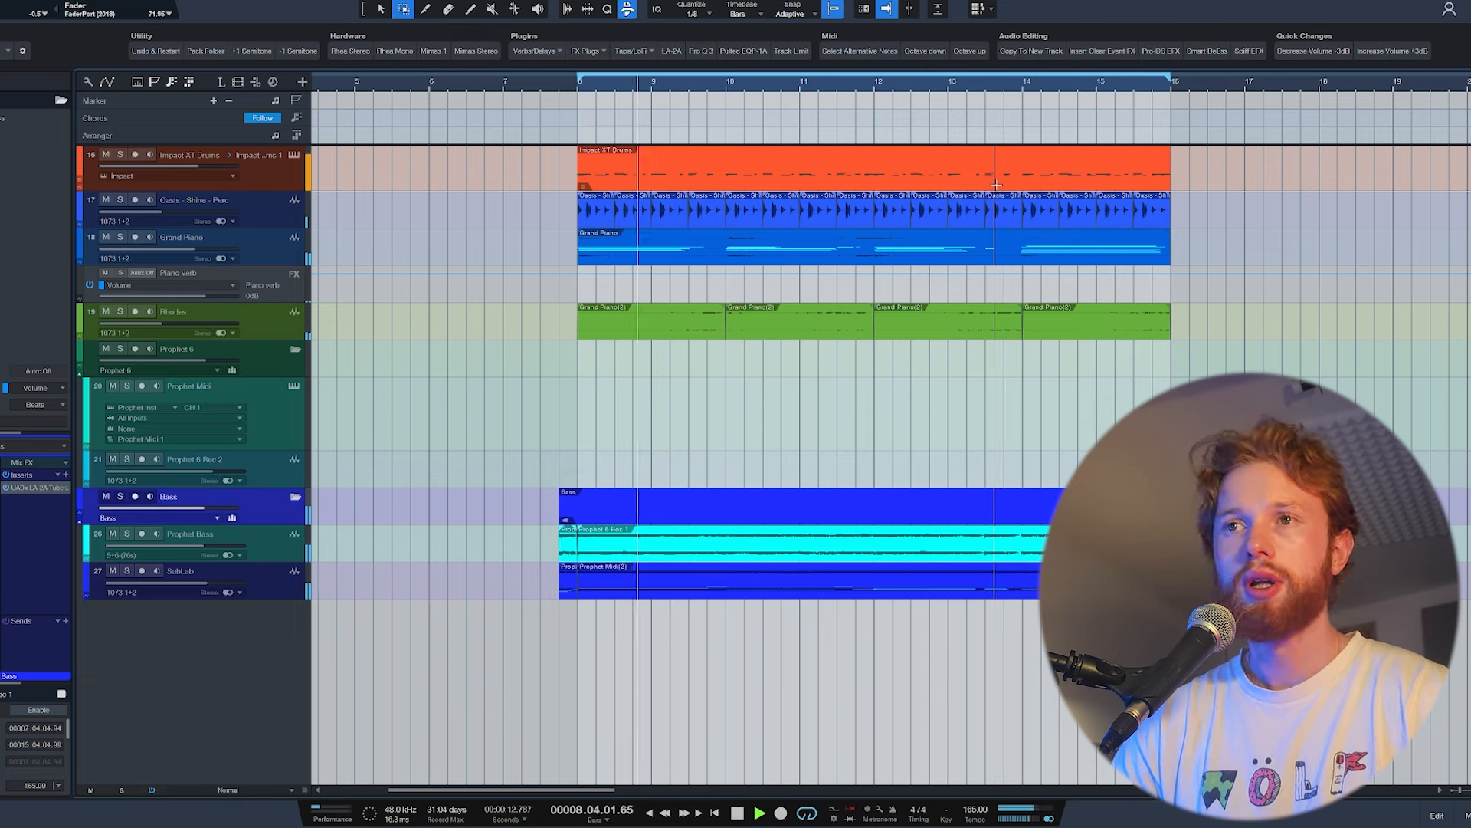
{"action": "key", "text": "space"}
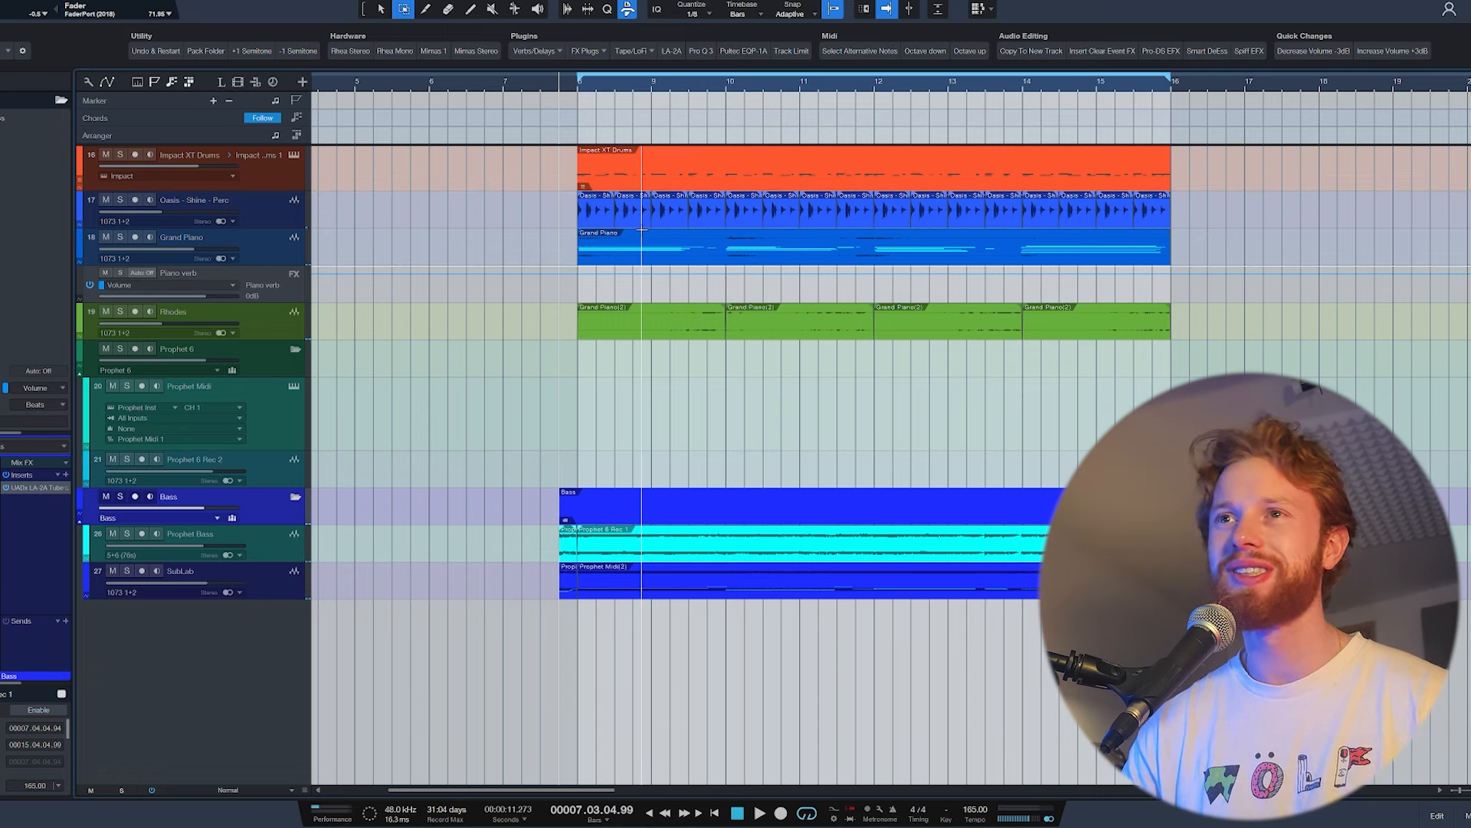
{"action": "left_click", "coordinate": [270, 466]}
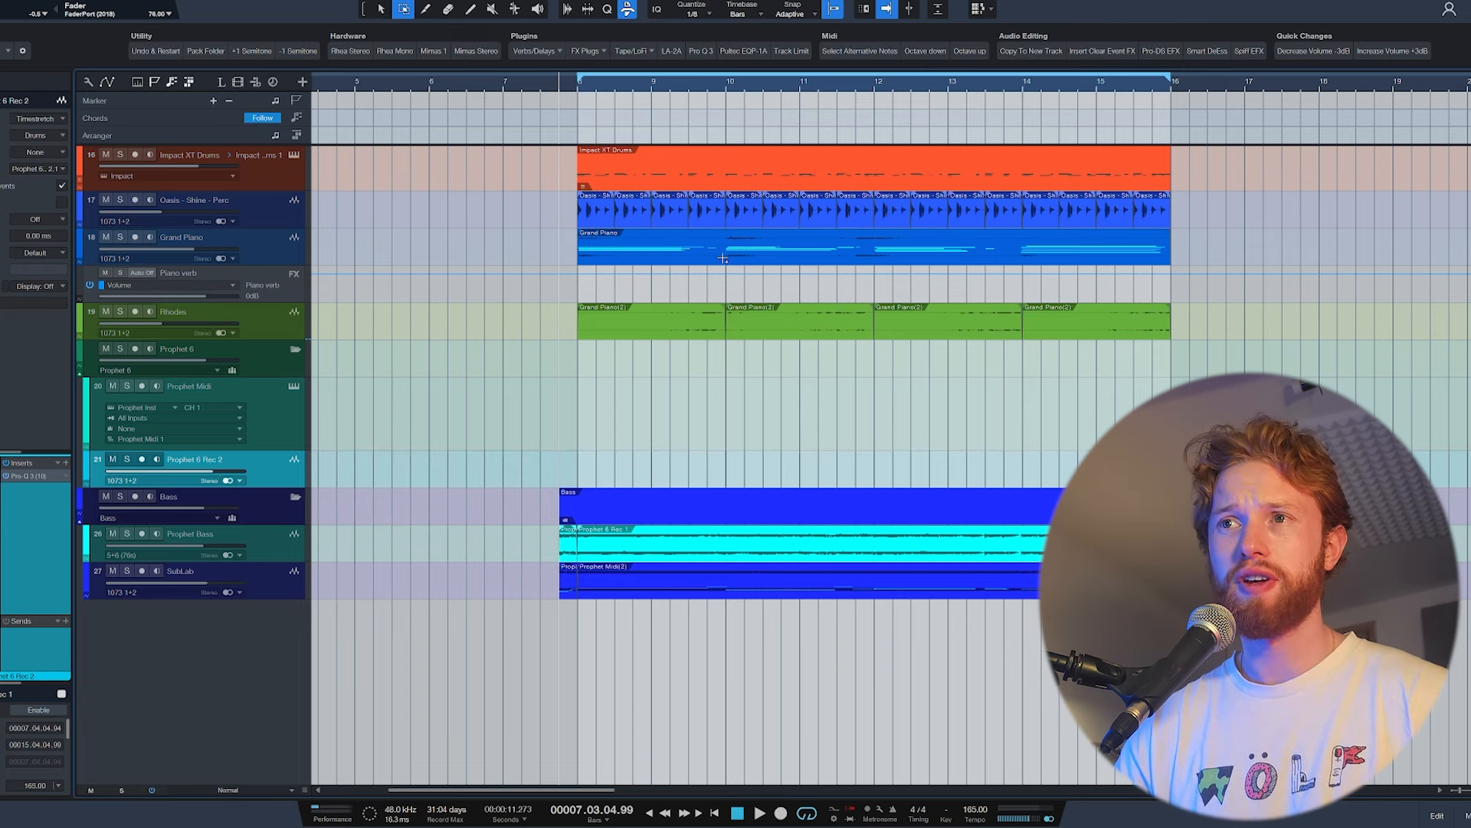
{"action": "left_click_drag", "start_coordinate": [682, 260], "coordinate": [649, 409]}
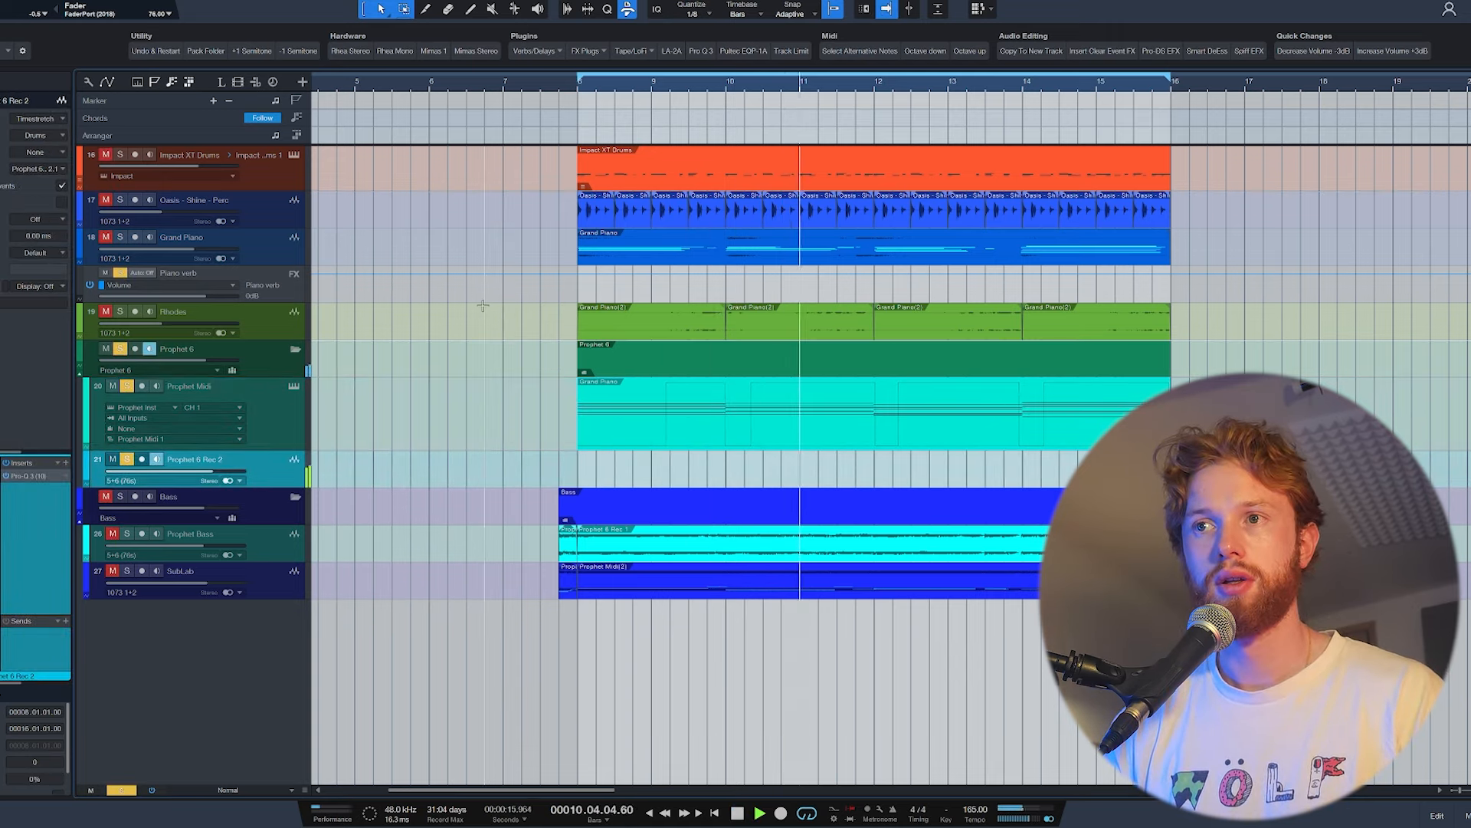
{"action": "key", "text": "space"}
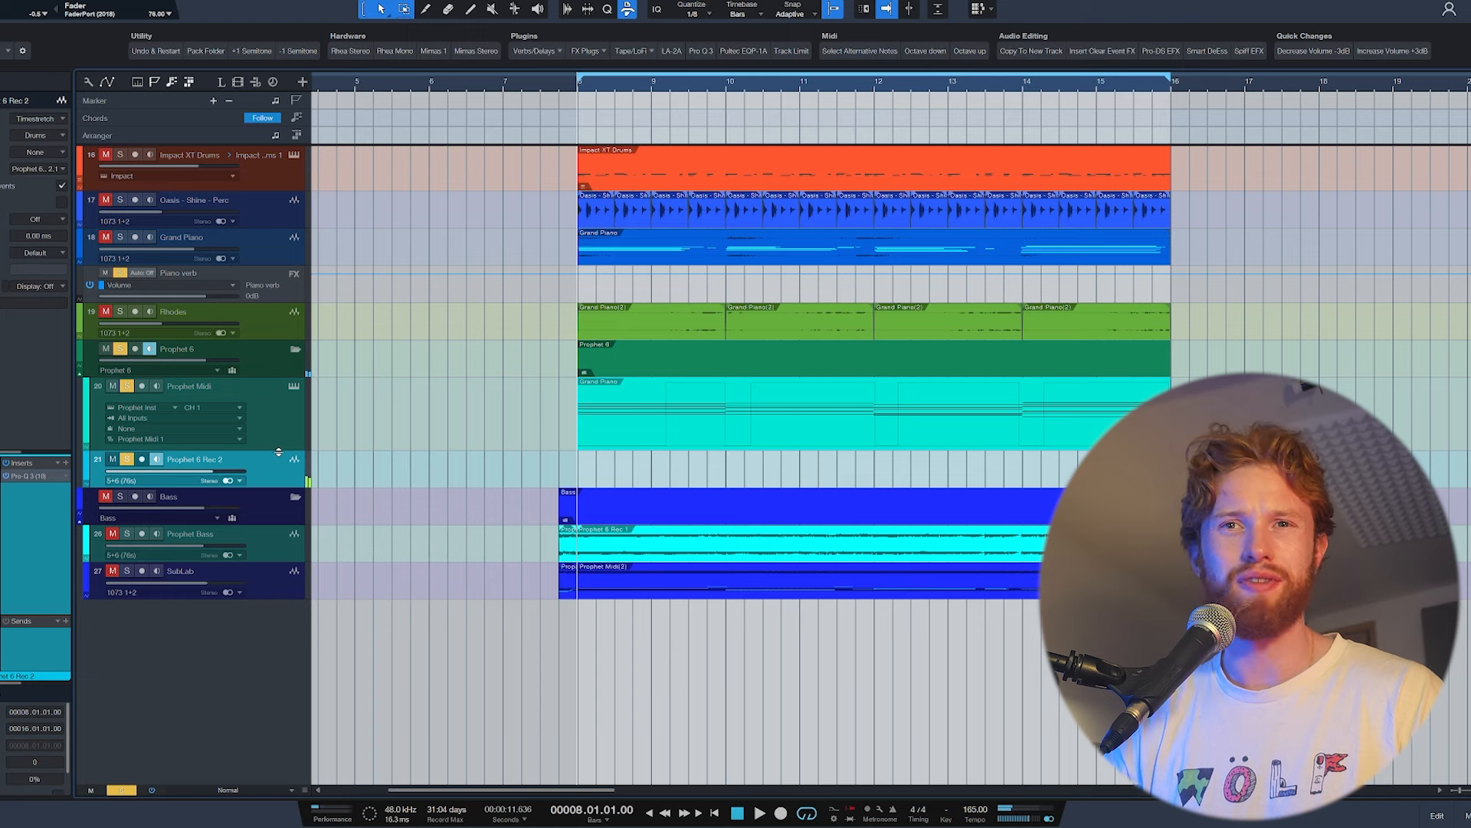
Step: Unsolo the Prophet 6 folder and try Prophet 6 Rec 2 at +10 dB while the full beat plays
{"action": "left_click", "coordinate": [118, 349]}
{"action": "key", "text": "space"}
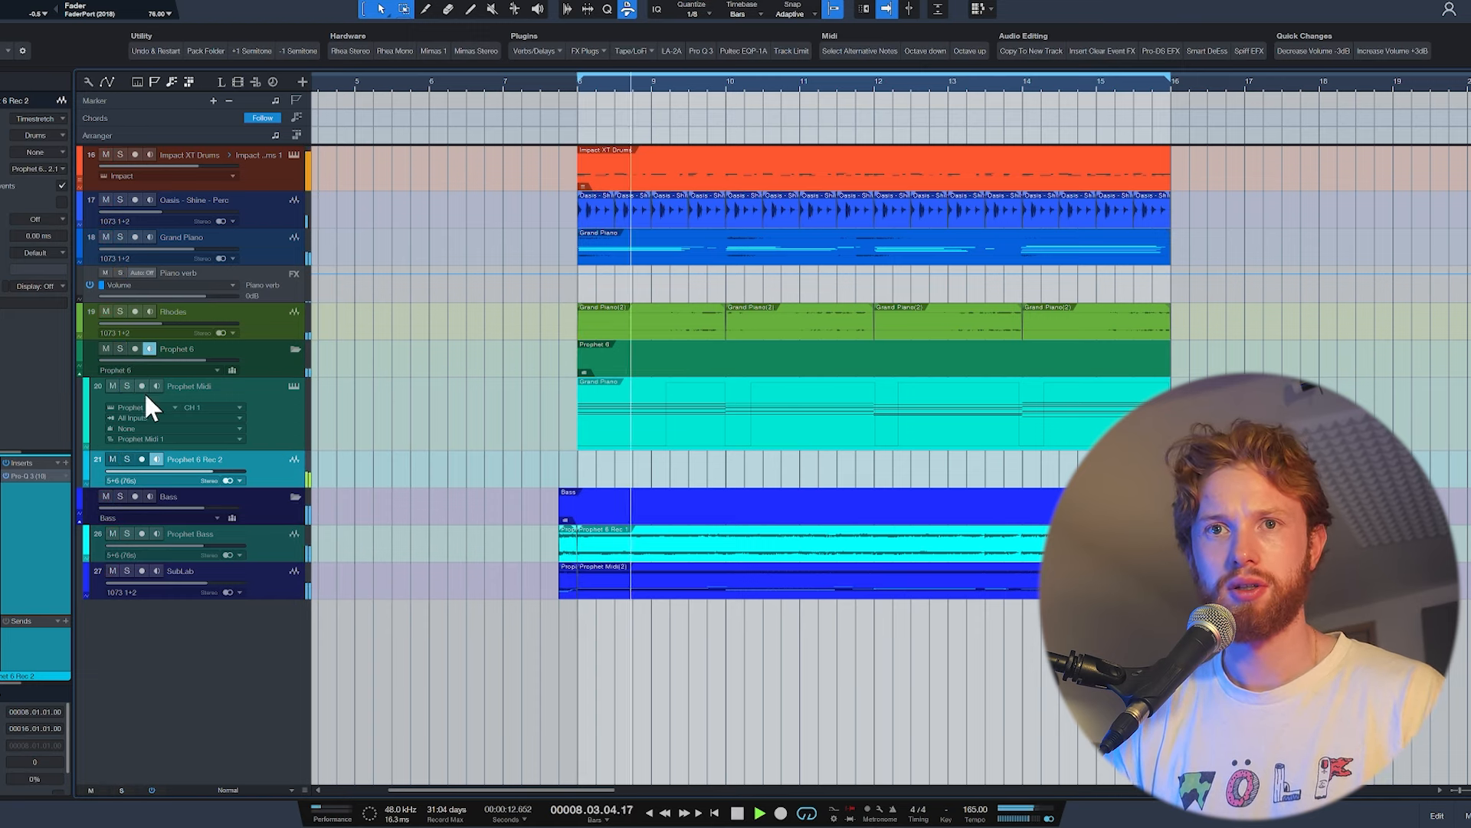
{"action": "left_click_drag", "start_coordinate": [193, 467], "coordinate": [247, 472]}
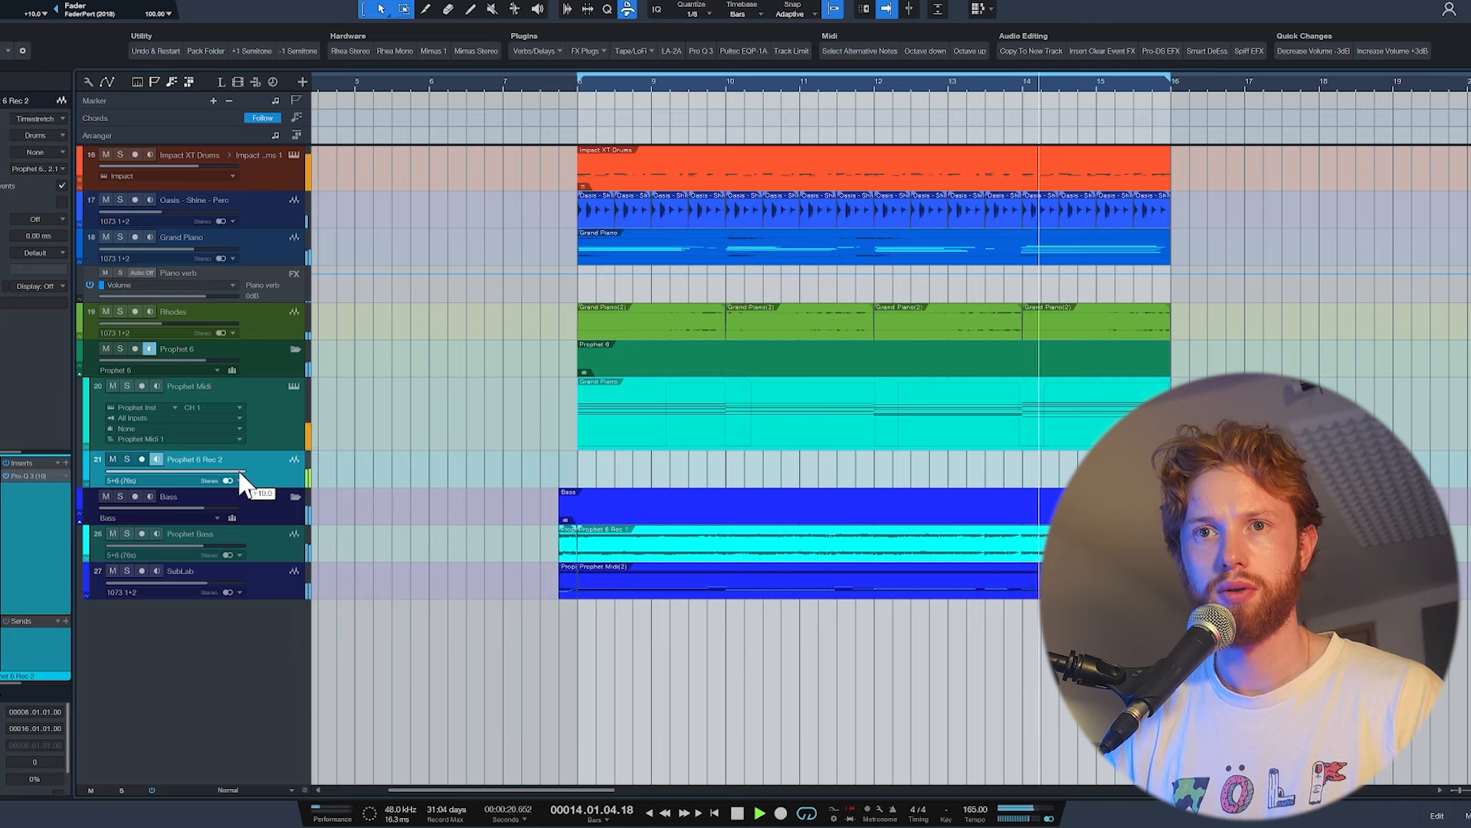
{"action": "key", "text": "space"}
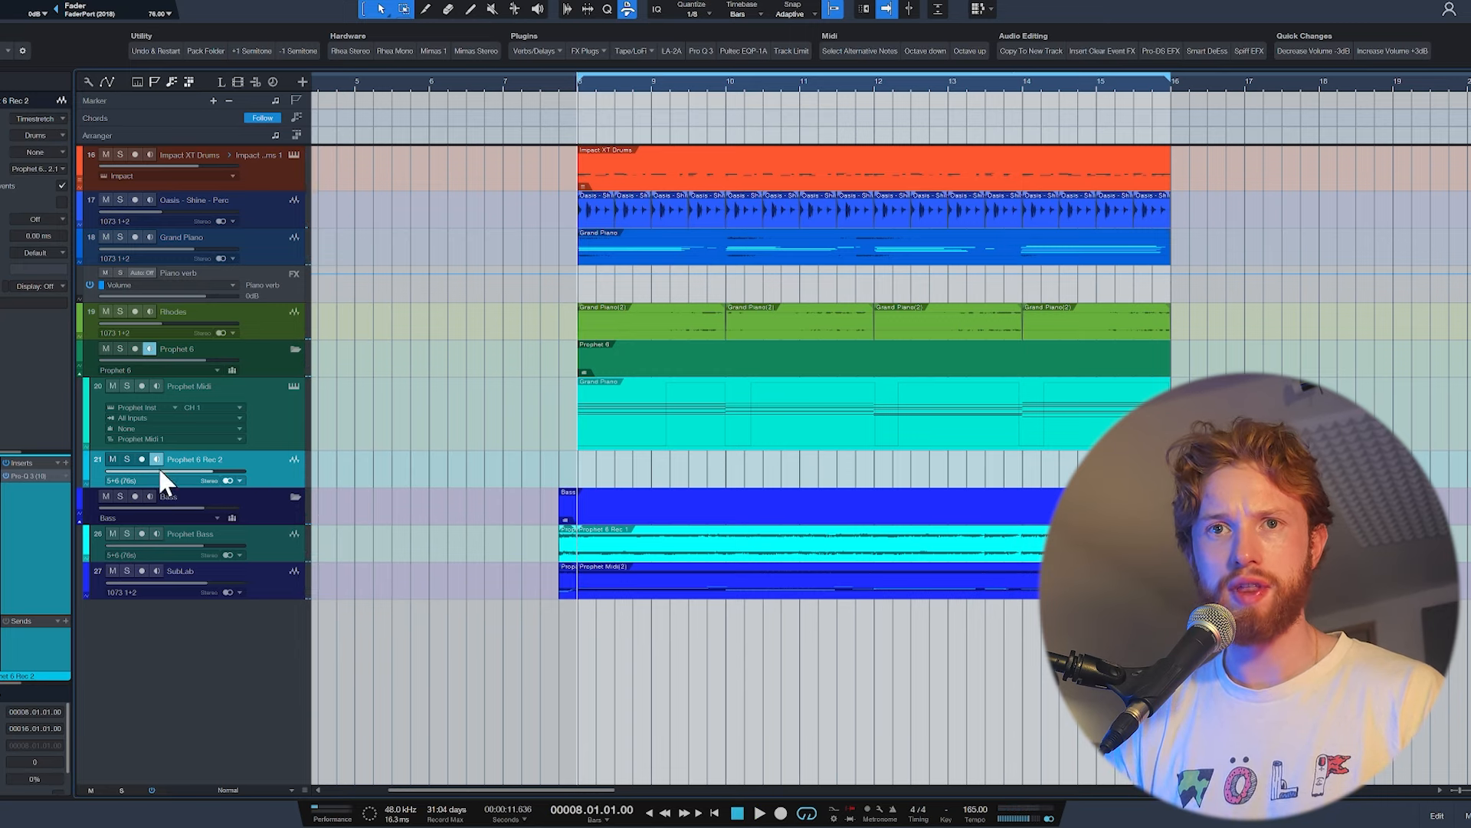
Step: Record the Prophet 6 as audio onto Prophet 6 Rec 2 from bar 8, audition the recording soloed and unsolo it
{"action": "key", "text": "KP_Multiply"}
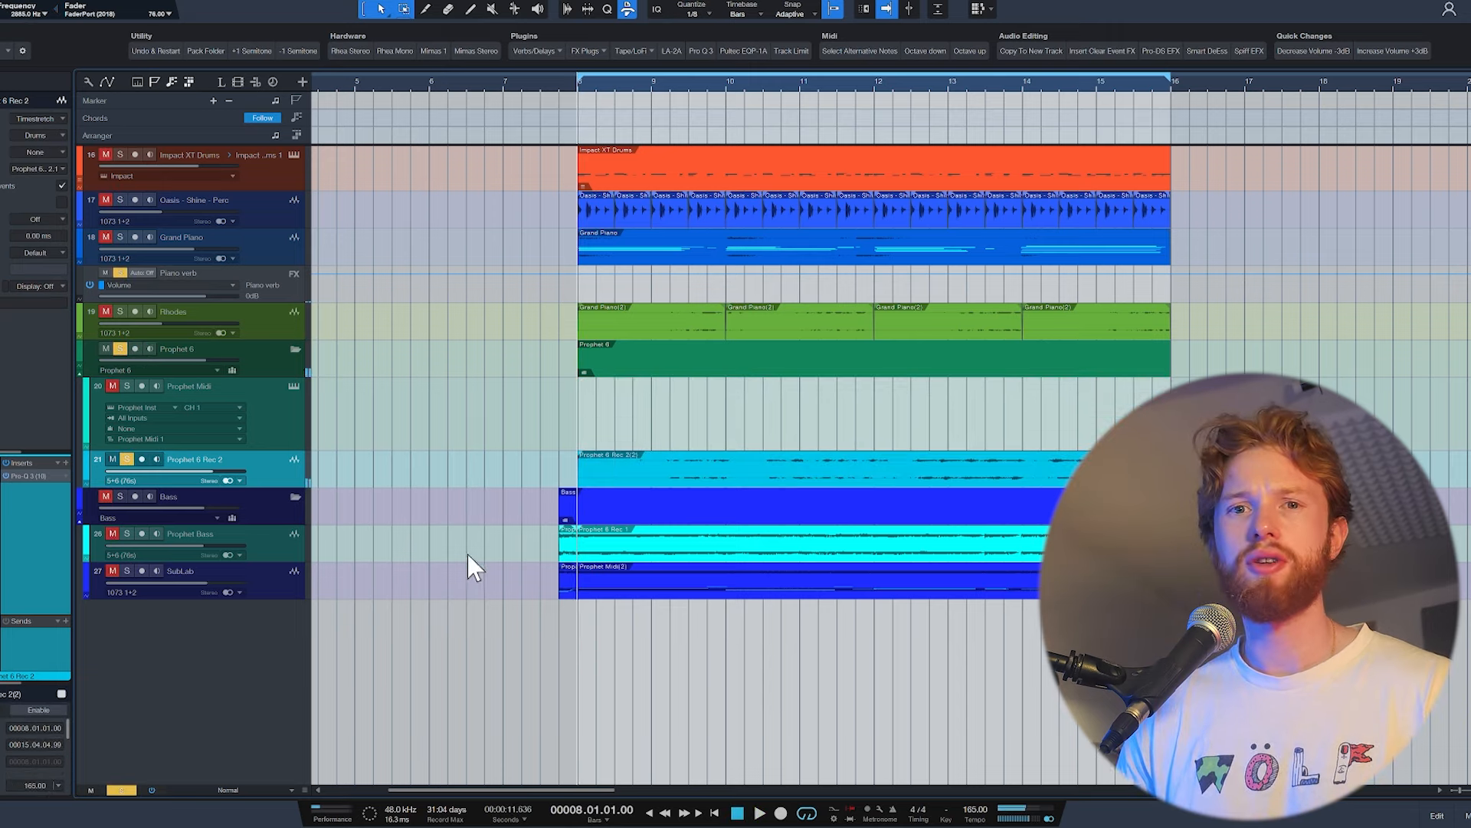
{"action": "key", "text": "space"}
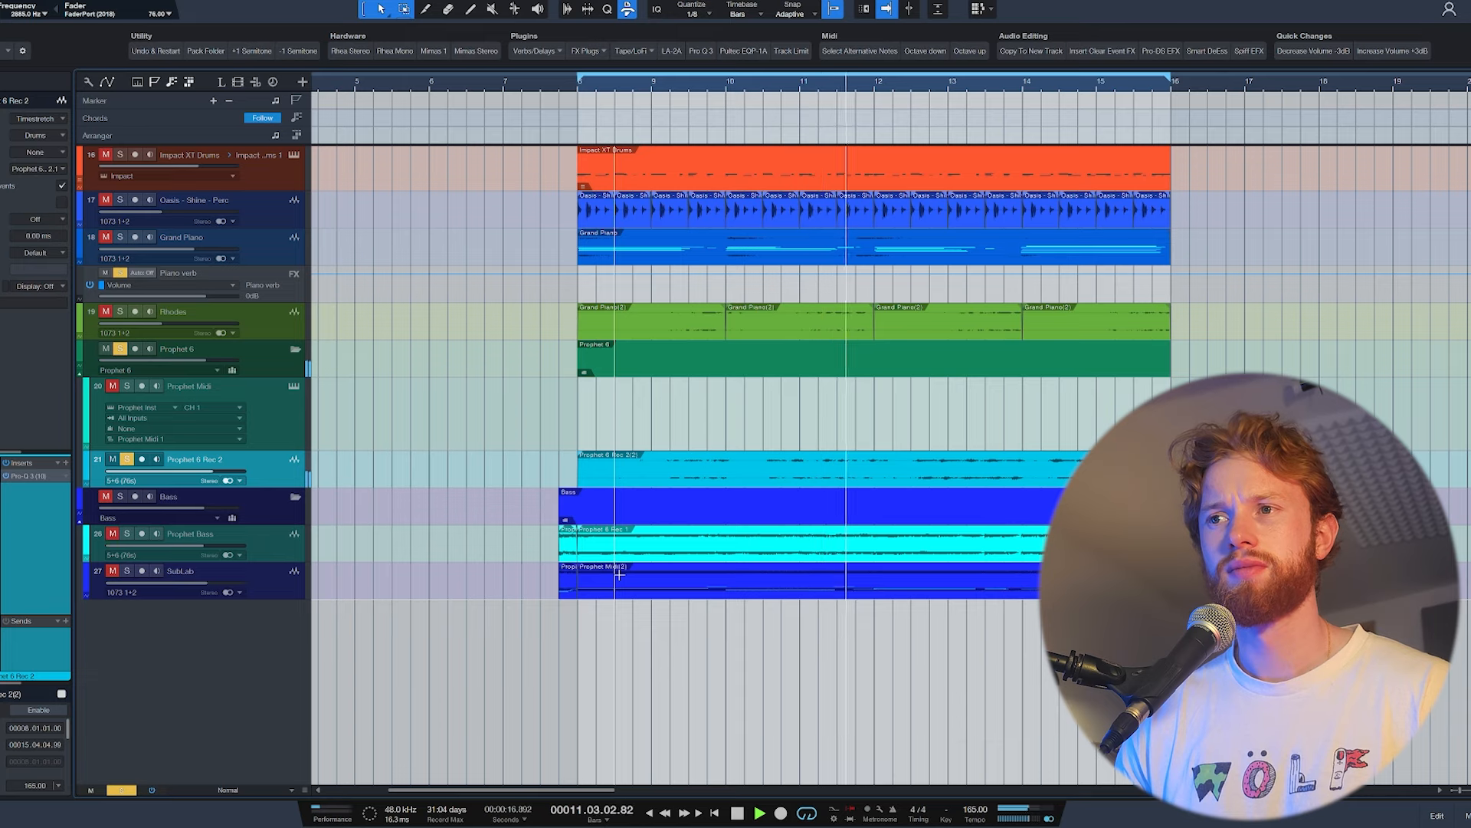
{"action": "key", "text": "space"}
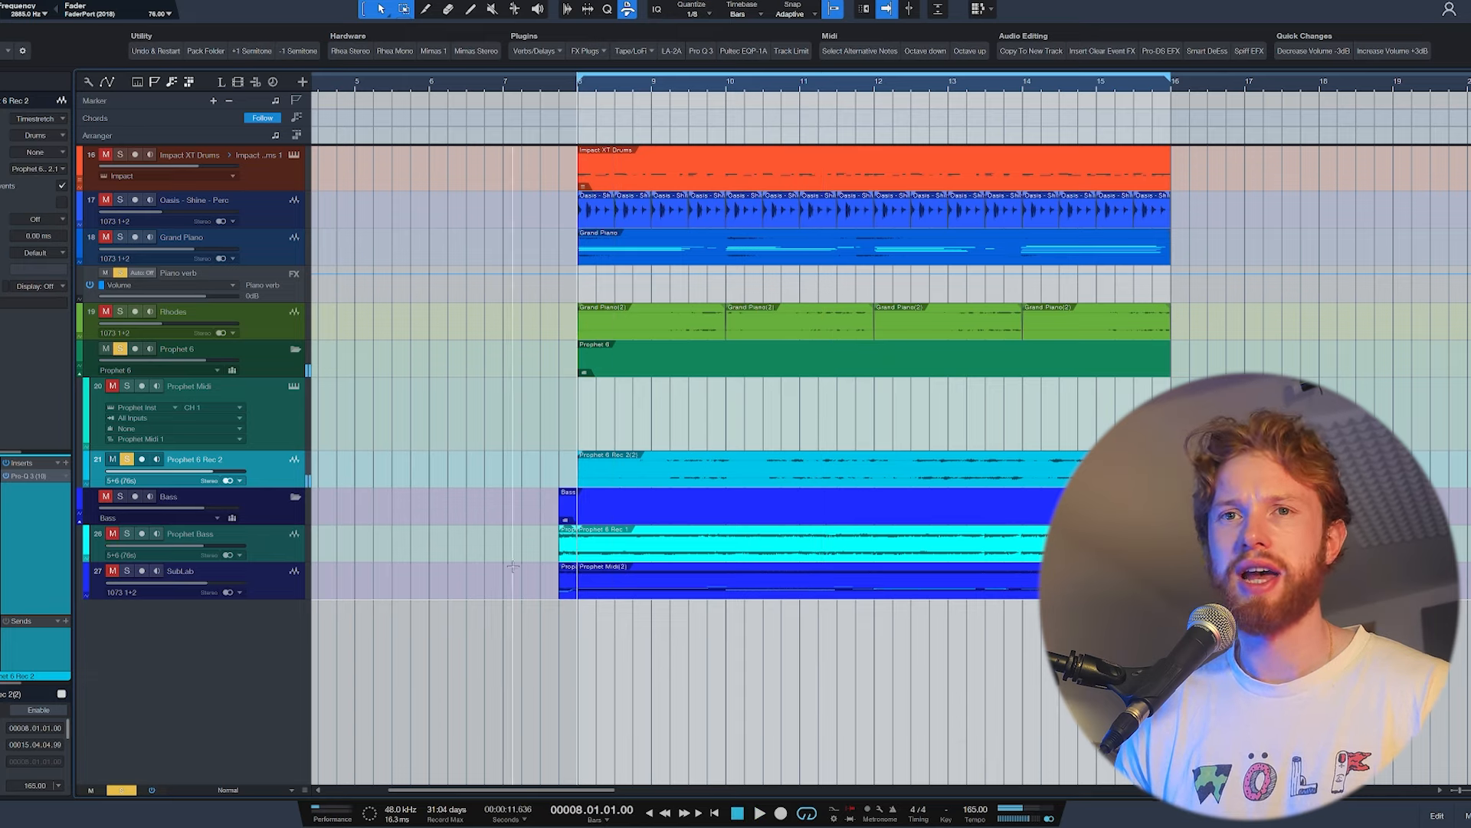
{"action": "left_click", "coordinate": [127, 460]}
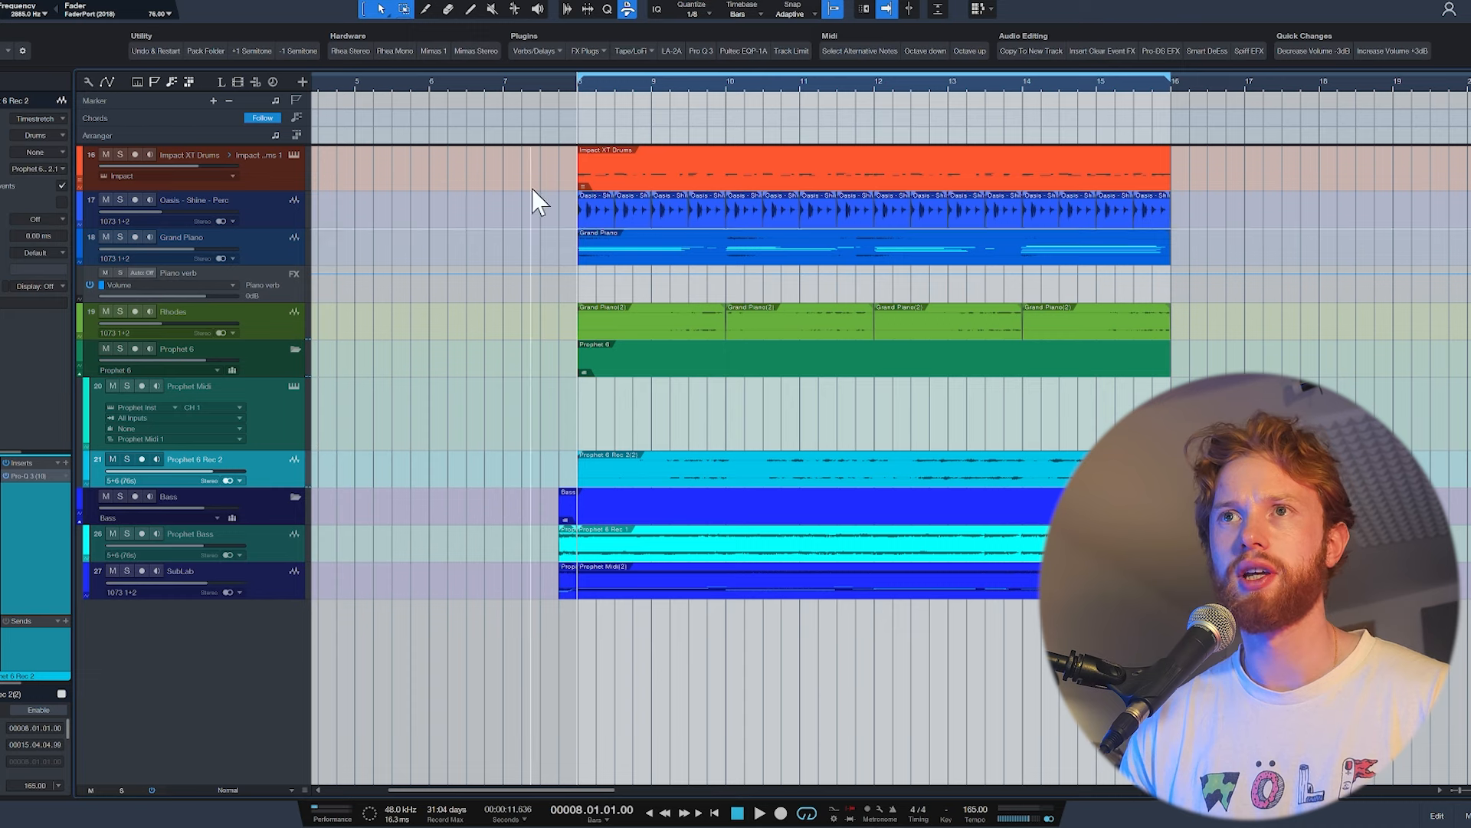
Step: Insert Super VHS on Prophet 6 Rec 2 and audition the effect with the track soloed
{"action": "left_click", "coordinate": [634, 52]}
{"action": "left_click", "coordinate": [650, 106]}
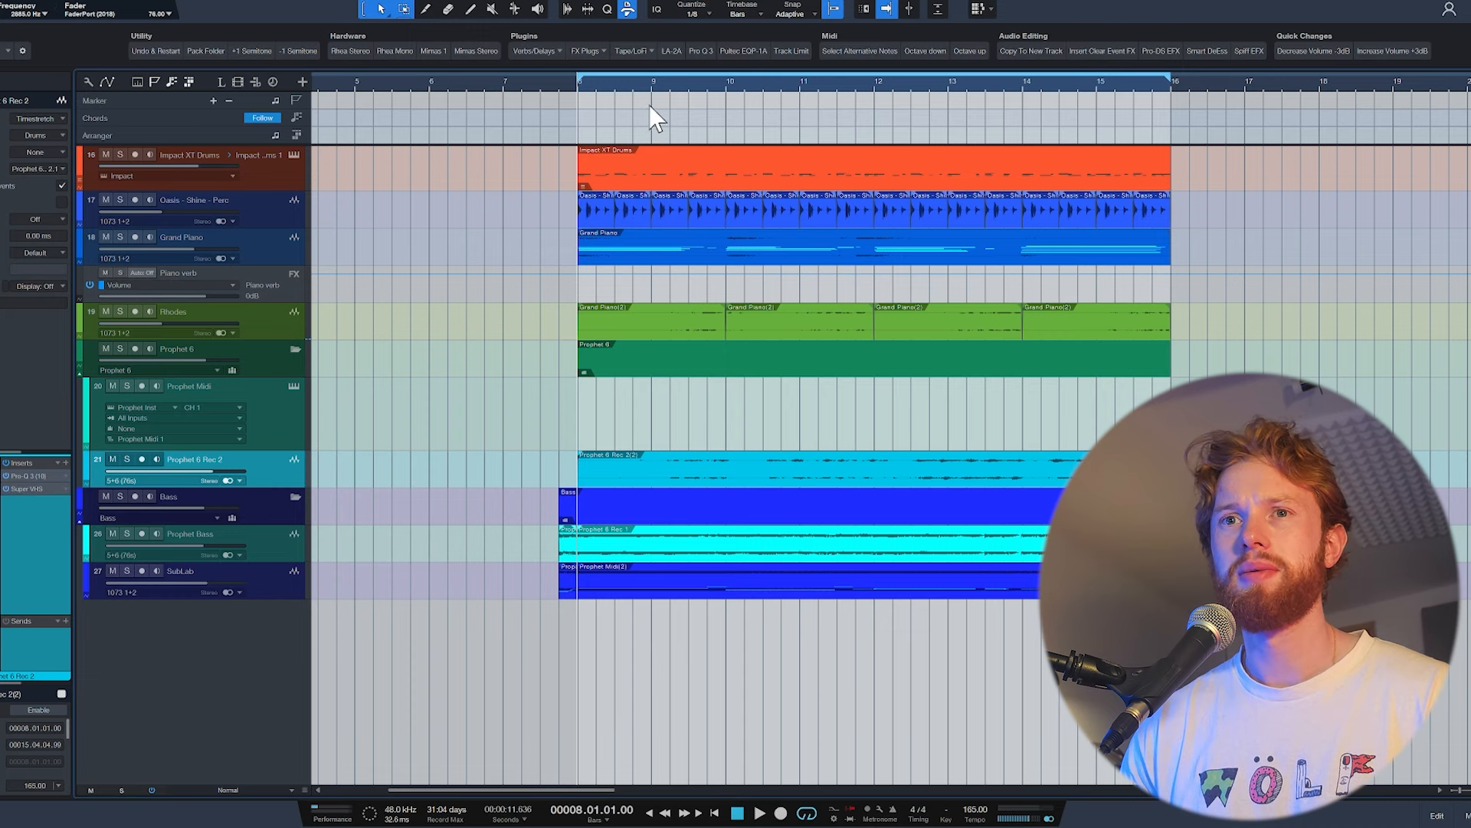
{"action": "left_click", "coordinate": [38, 489]}
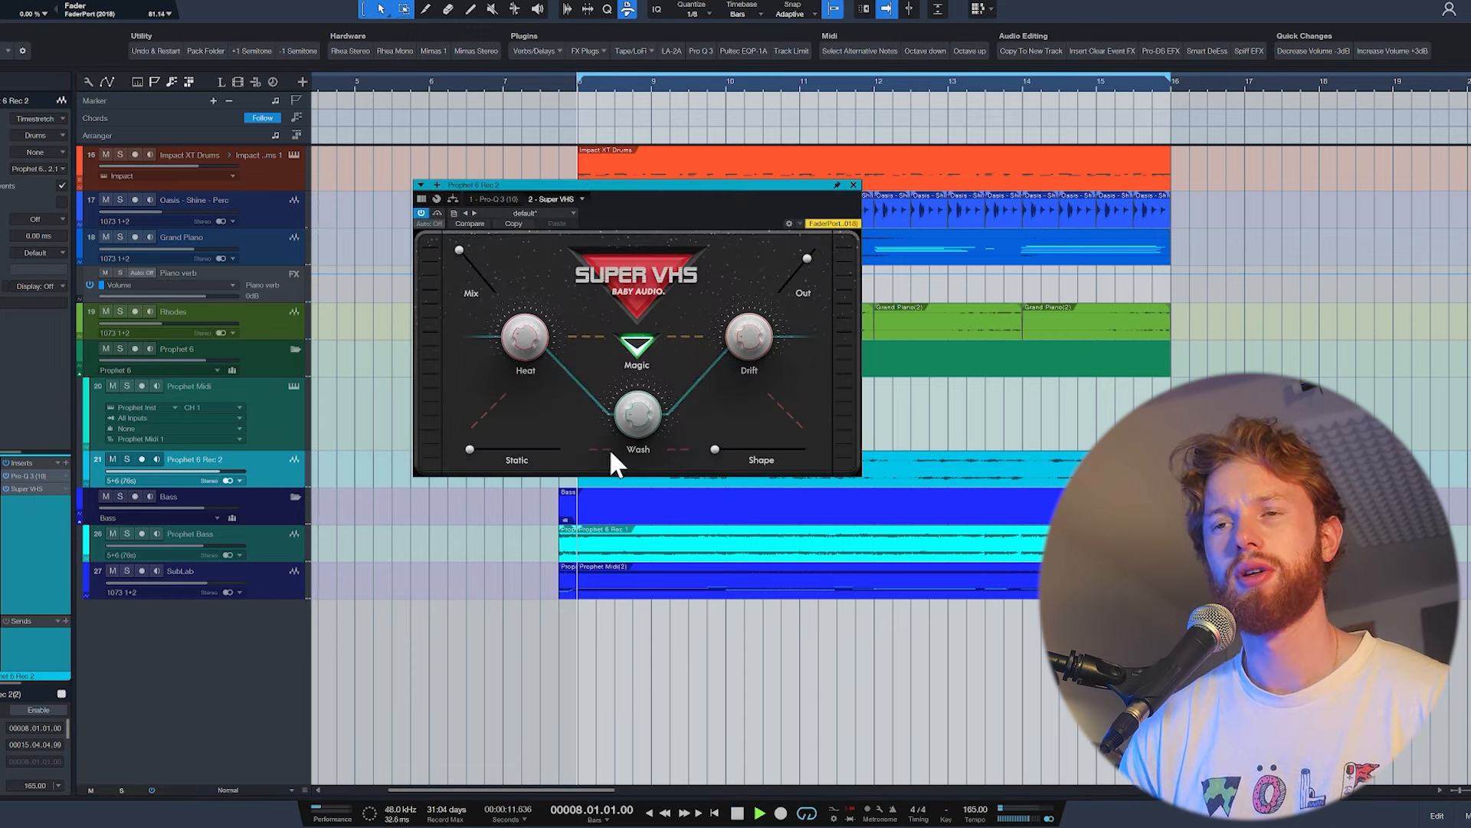
{"action": "left_click", "coordinate": [126, 462]}
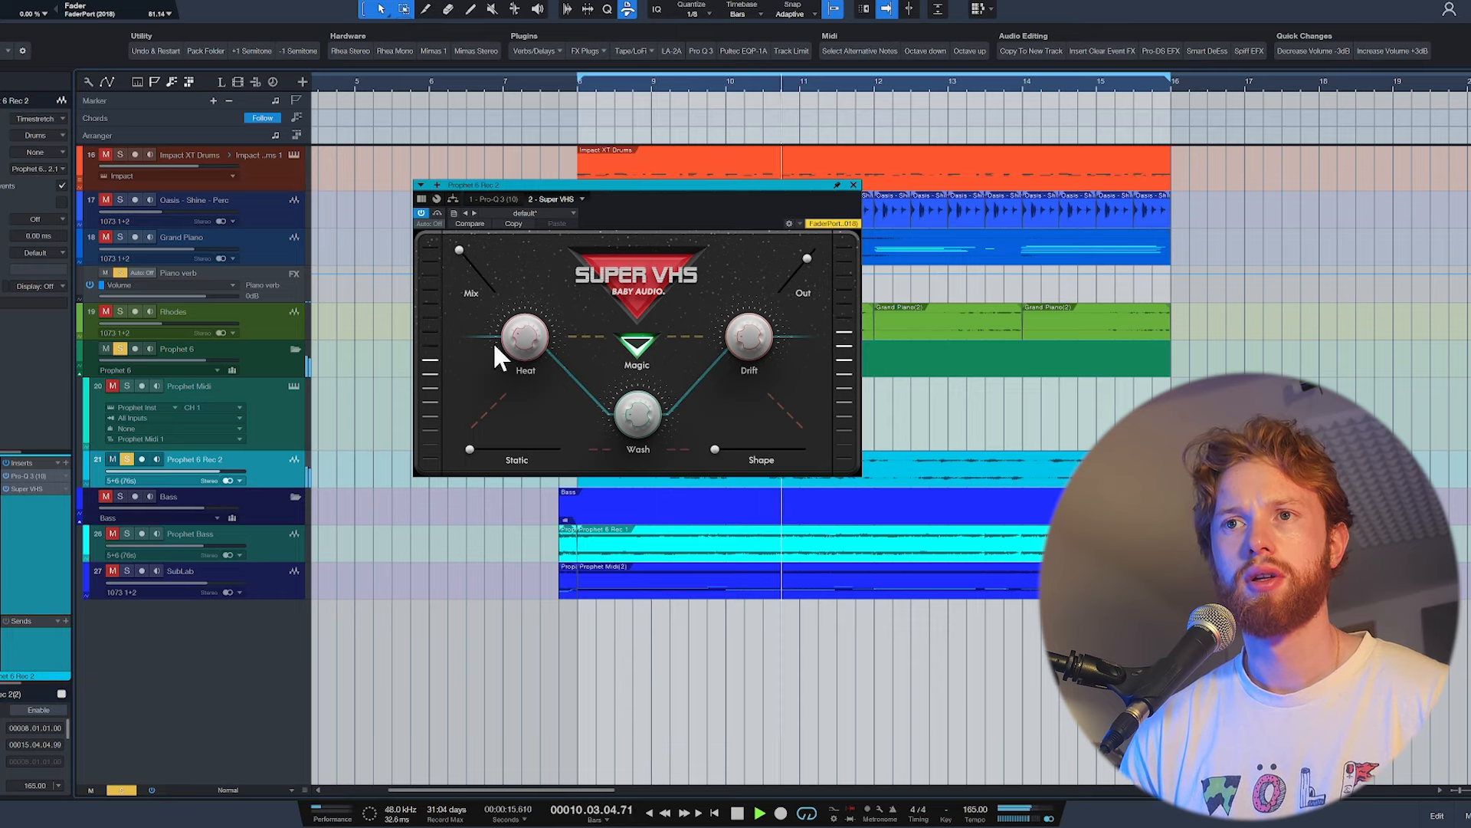
{"action": "key", "text": "space"}
Step: Insert LFOTool on Prophet 6 Rec 2, shape a rising volume curve and unsolo the track to hear it in the beat
{"action": "left_click", "coordinate": [66, 463]}
{"action": "type", "text": "lfo"}
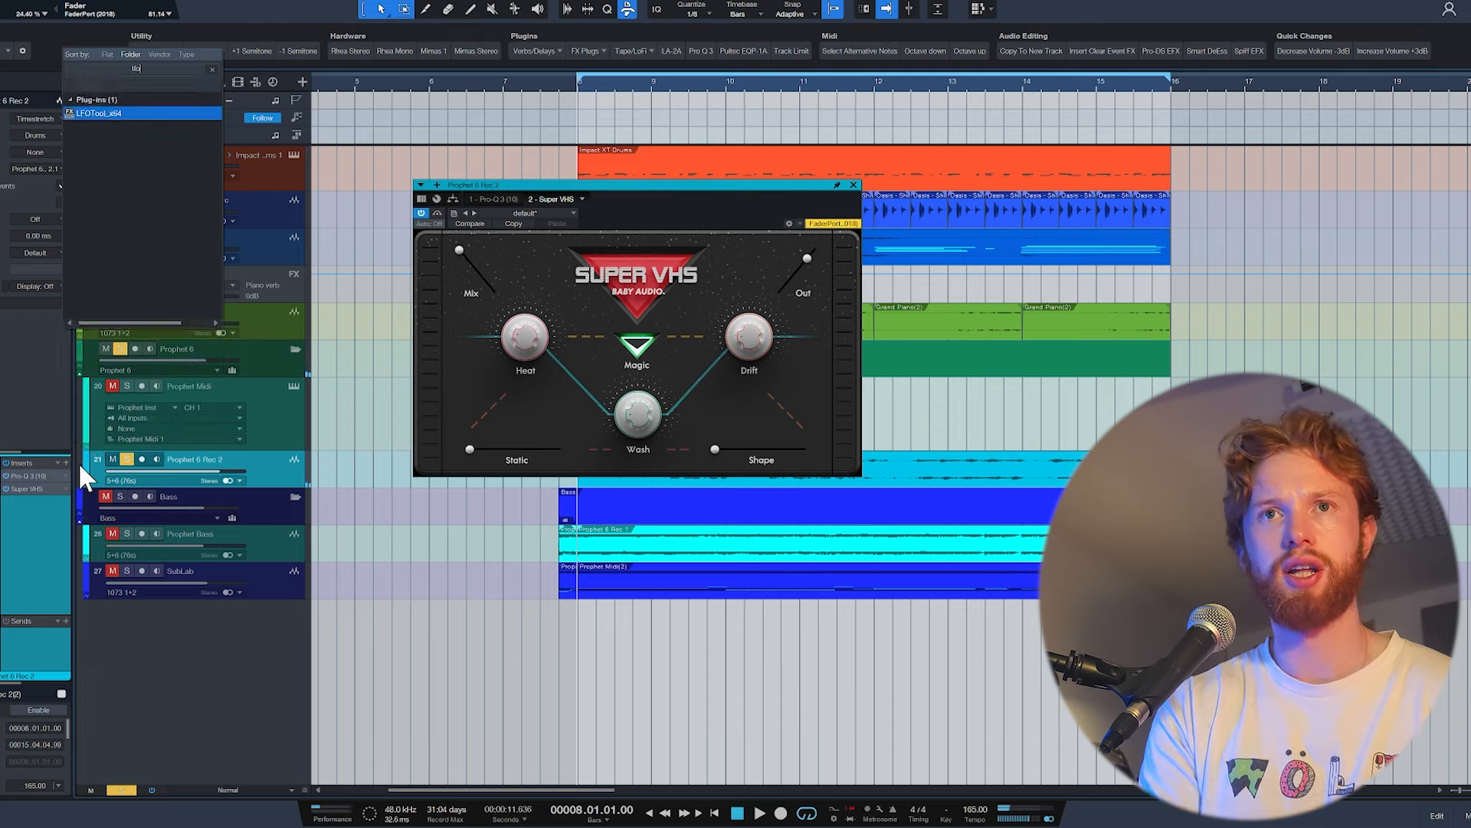
{"action": "key", "text": "Return"}
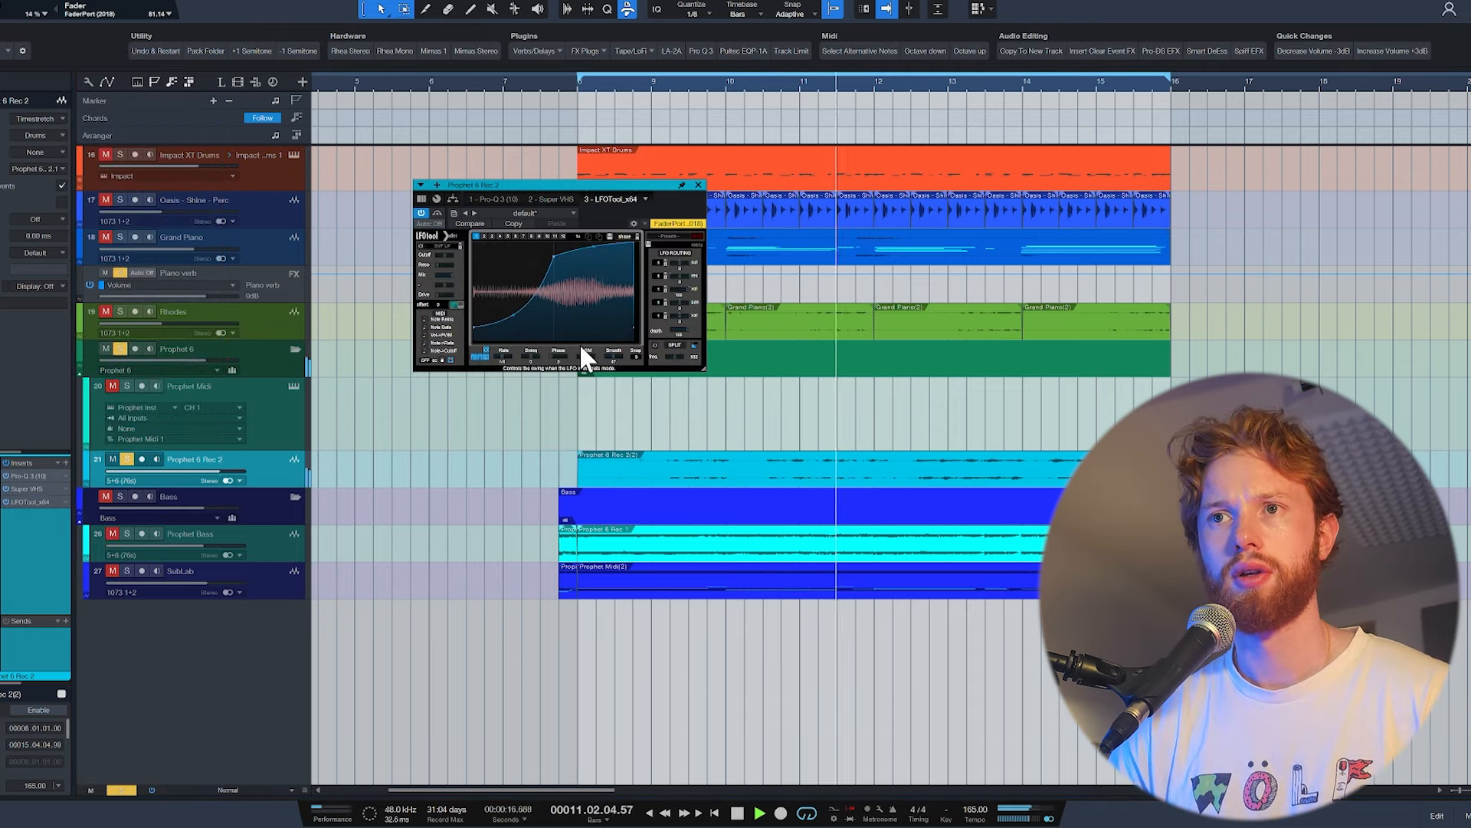
{"action": "left_click", "coordinate": [127, 459]}
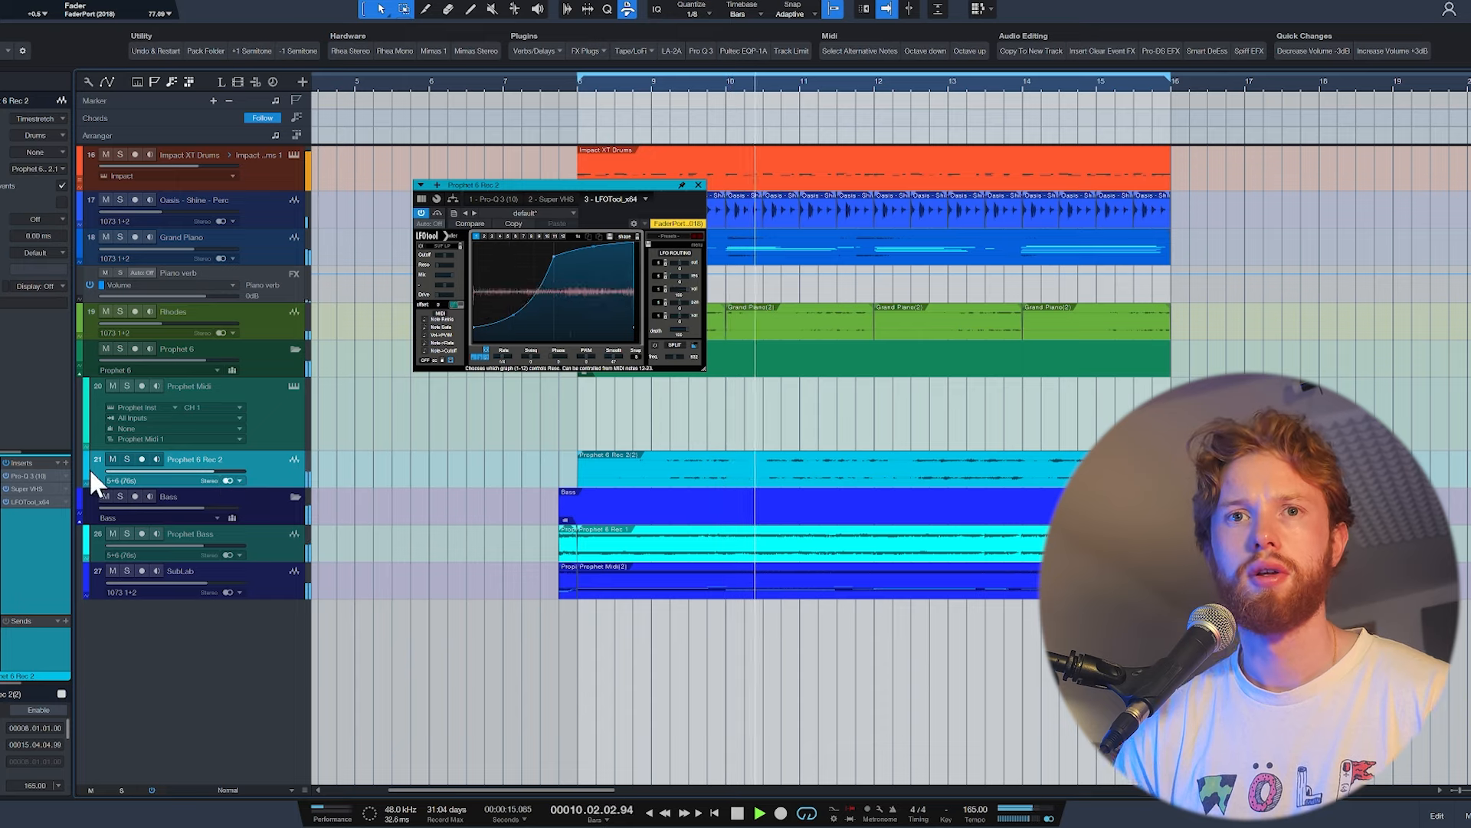
Step: Try S1 Imager Stereo on Prophet 6 Rec 2 with a wide stereo image and the gain lowered to about -6.5 dB
{"action": "left_click", "coordinate": [67, 463]}
{"action": "key", "text": "space"}
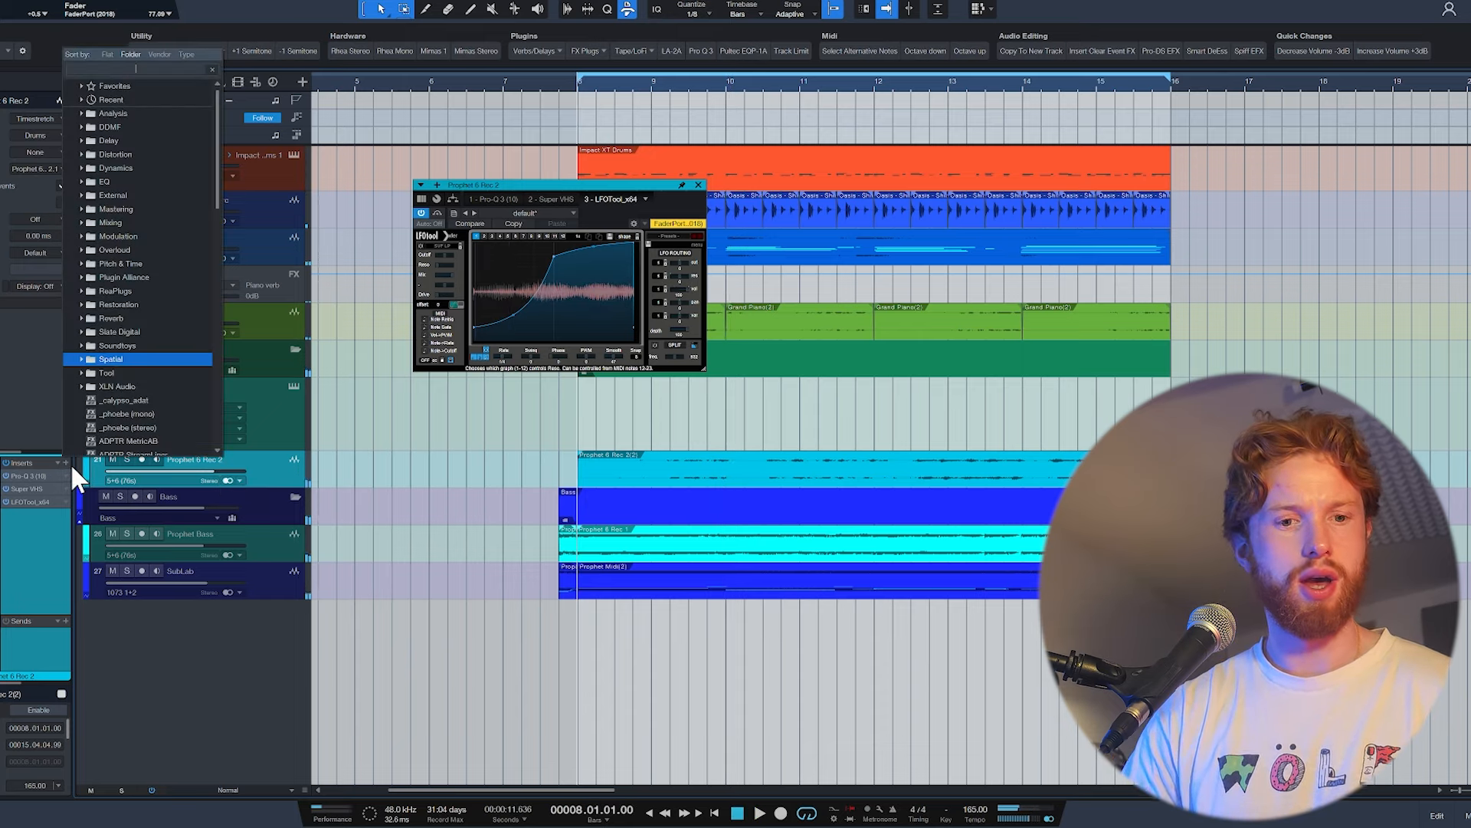
{"action": "type", "text": "echo"}
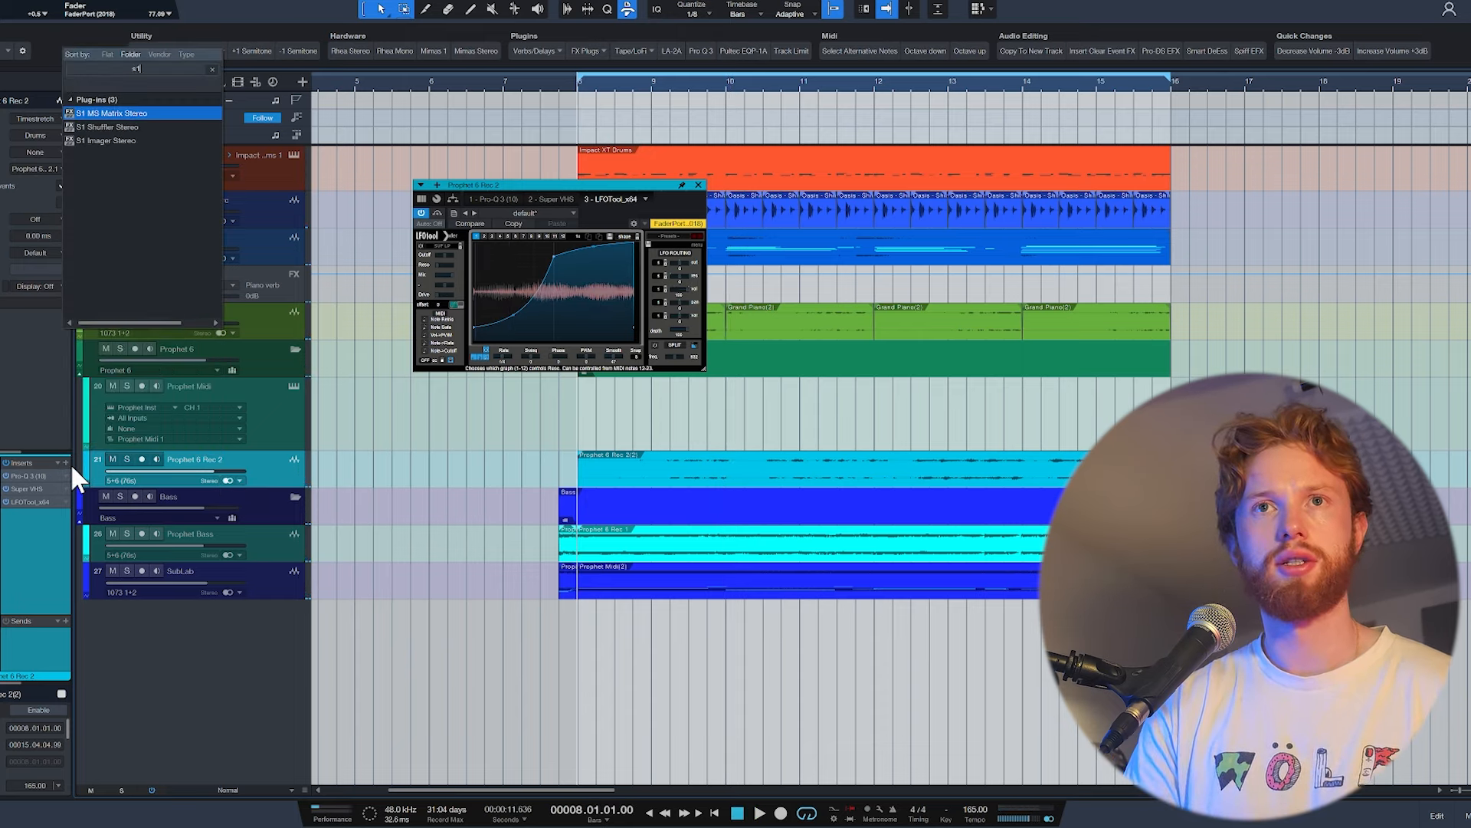
{"action": "key", "text": "Down"}
{"action": "key", "text": "Down"}
{"action": "key", "text": "Return"}
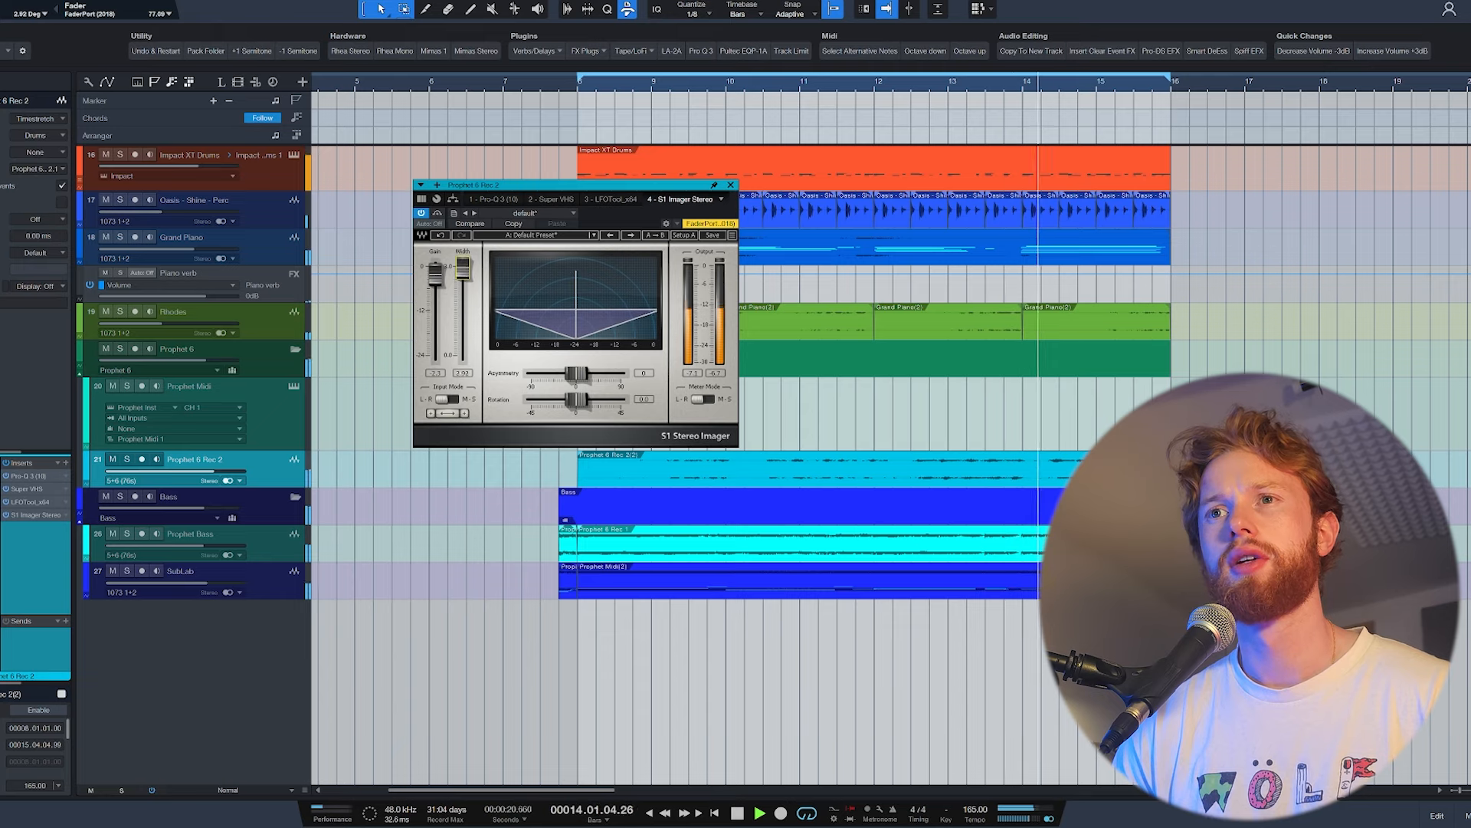
{"action": "left_click_drag", "start_coordinate": [434, 272], "coordinate": [427, 303]}
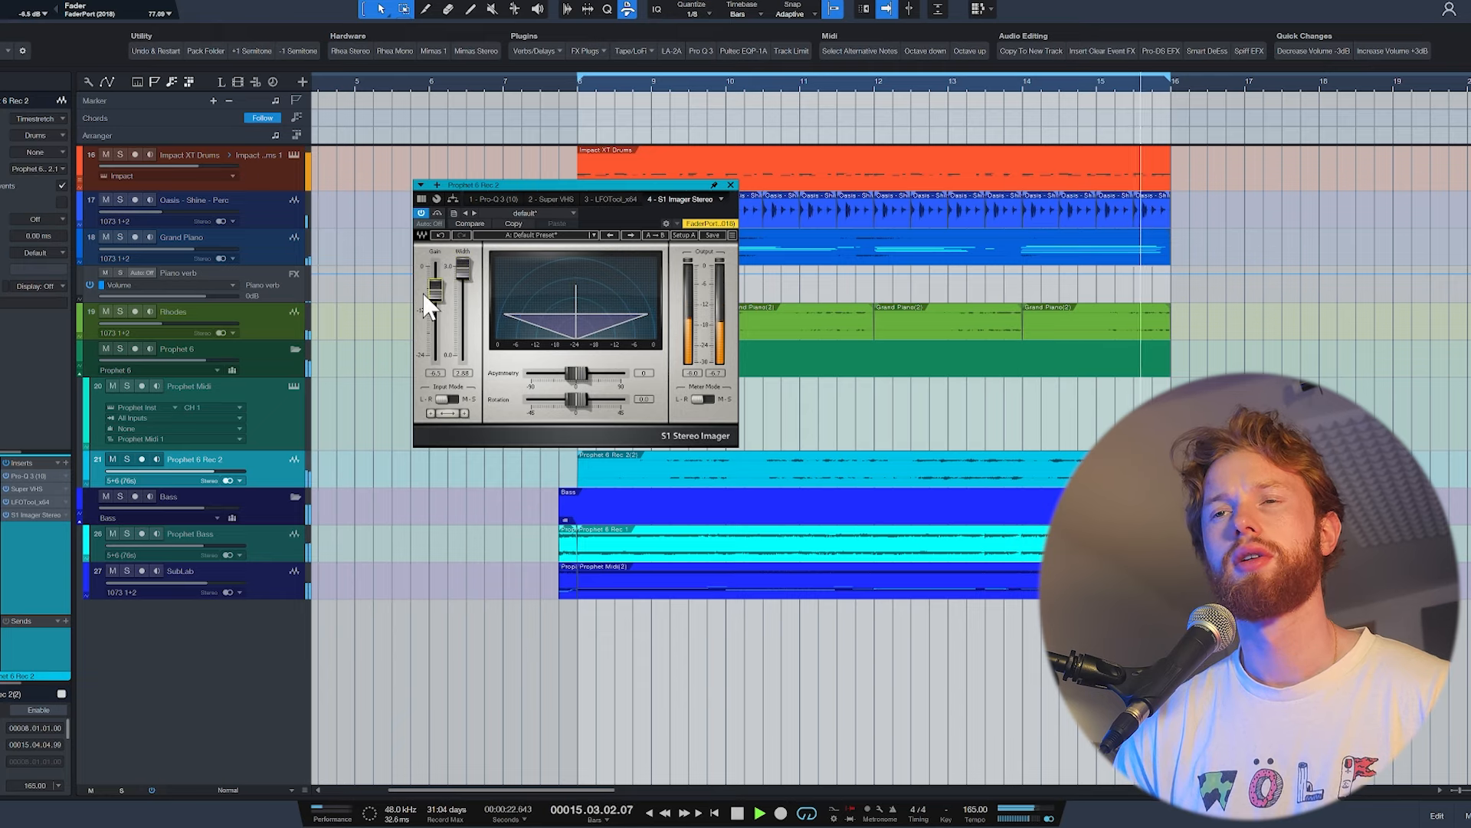
Step: Replace the S1 Imager on Prophet 6 Rec 2 with TAL-Chorus-LX and lower the track volume to -7.0 dB
{"action": "key", "text": "space"}
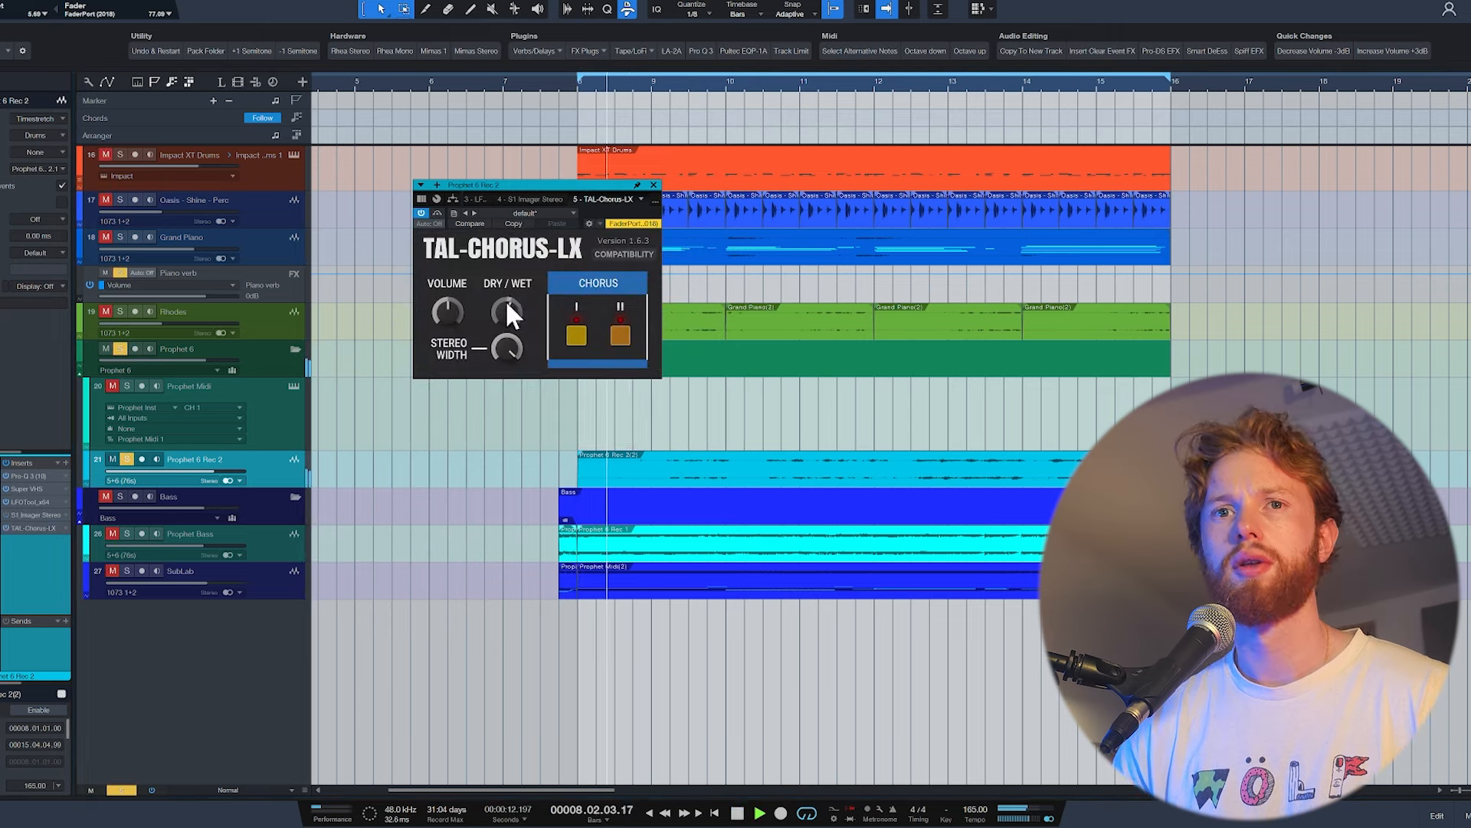
{"action": "left_click_drag", "start_coordinate": [27, 516], "coordinate": [29, 532]}
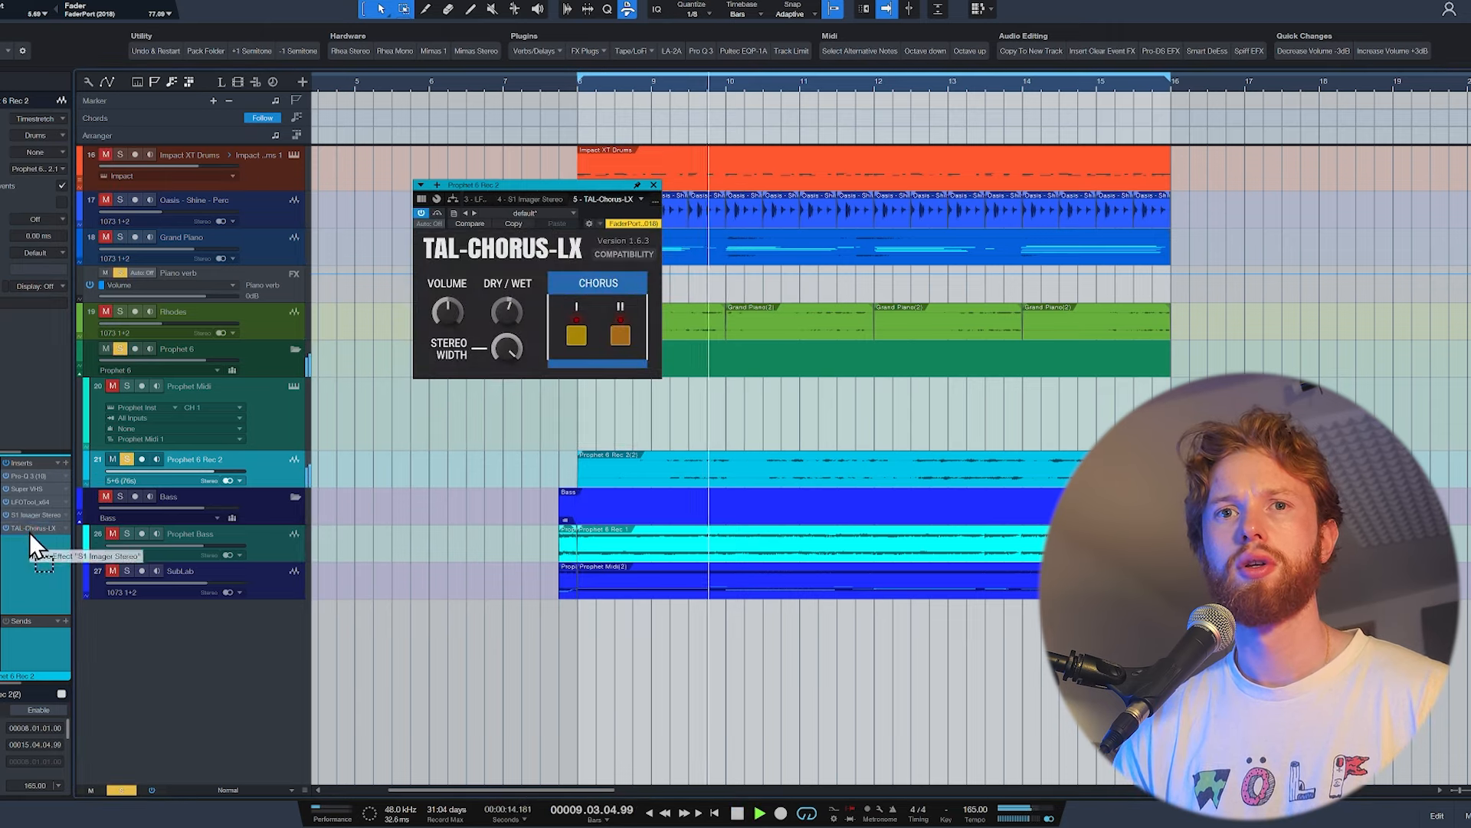
{"action": "double_click", "coordinate": [34, 526]}
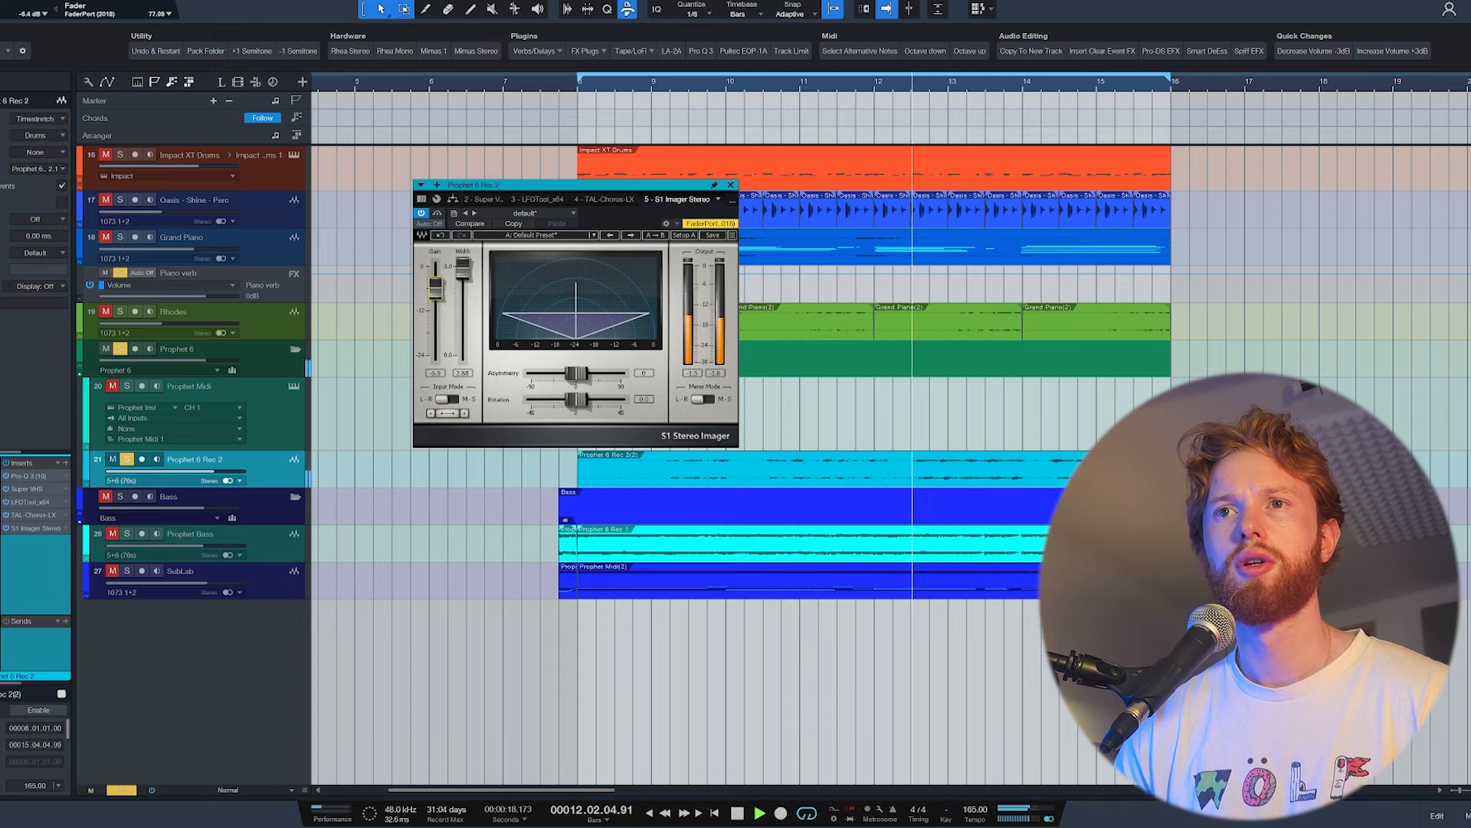
{"action": "mouse_move", "coordinate": [434, 290]}
{"action": "left_mouse_down"}
{"action": "mouse_move", "coordinate": [463, 271]}
{"action": "mouse_move", "coordinate": [463, 284]}
{"action": "left_mouse_up"}
{"action": "key", "text": "space"}
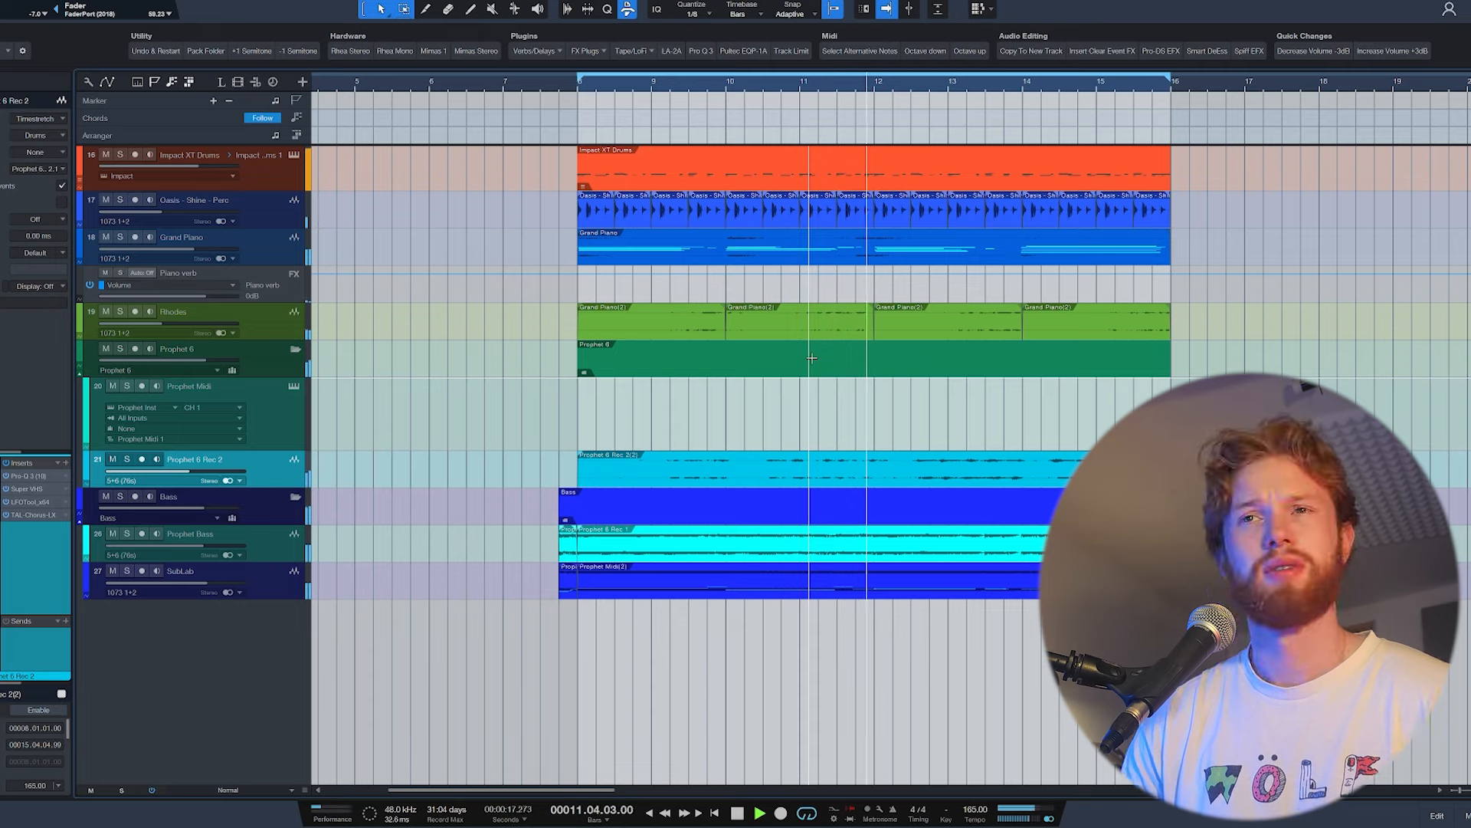
Step: Duplicate the Prophet 6 Rec 2 track without its recording above the original and replace Super VHS with Decapitator on the copy
{"action": "key", "text": "space"}
{"action": "left_click", "coordinate": [576, 90]}
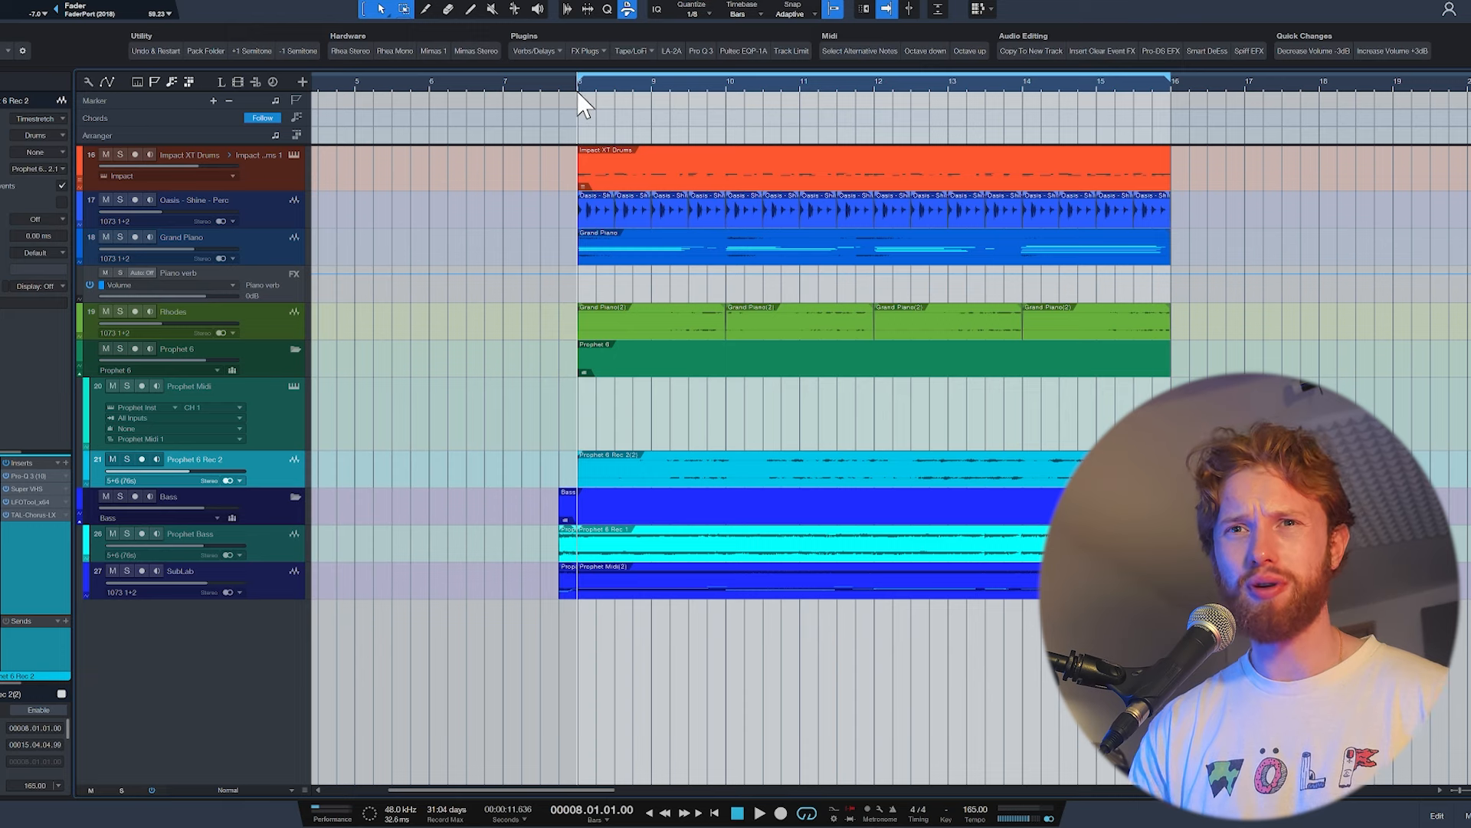
{"action": "key", "text": "ctrl+d"}
{"action": "left_click_drag", "start_coordinate": [279, 493], "coordinate": [276, 459]}
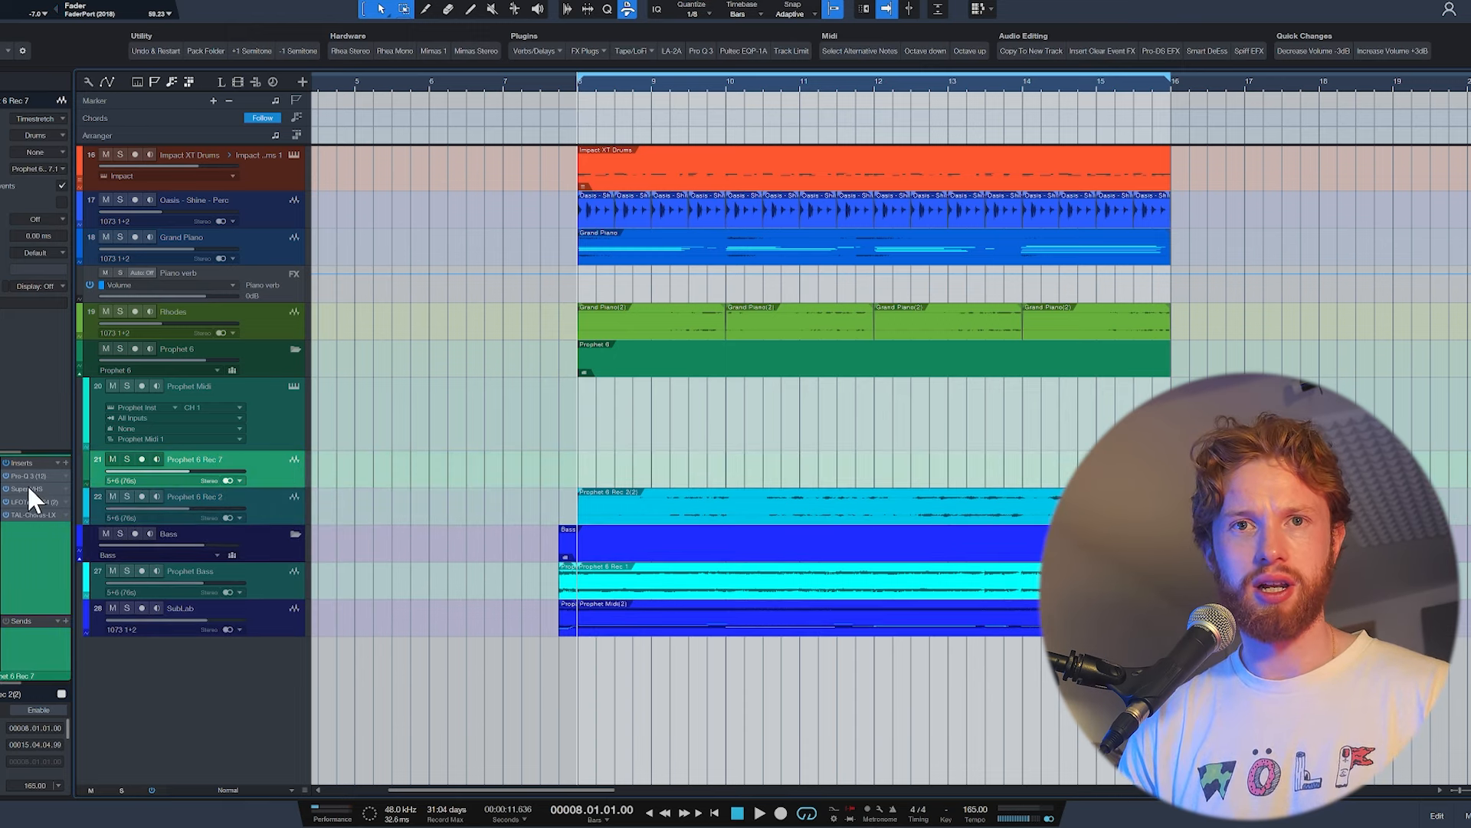
{"action": "left_click_drag", "start_coordinate": [26, 491], "coordinate": [137, 495]}
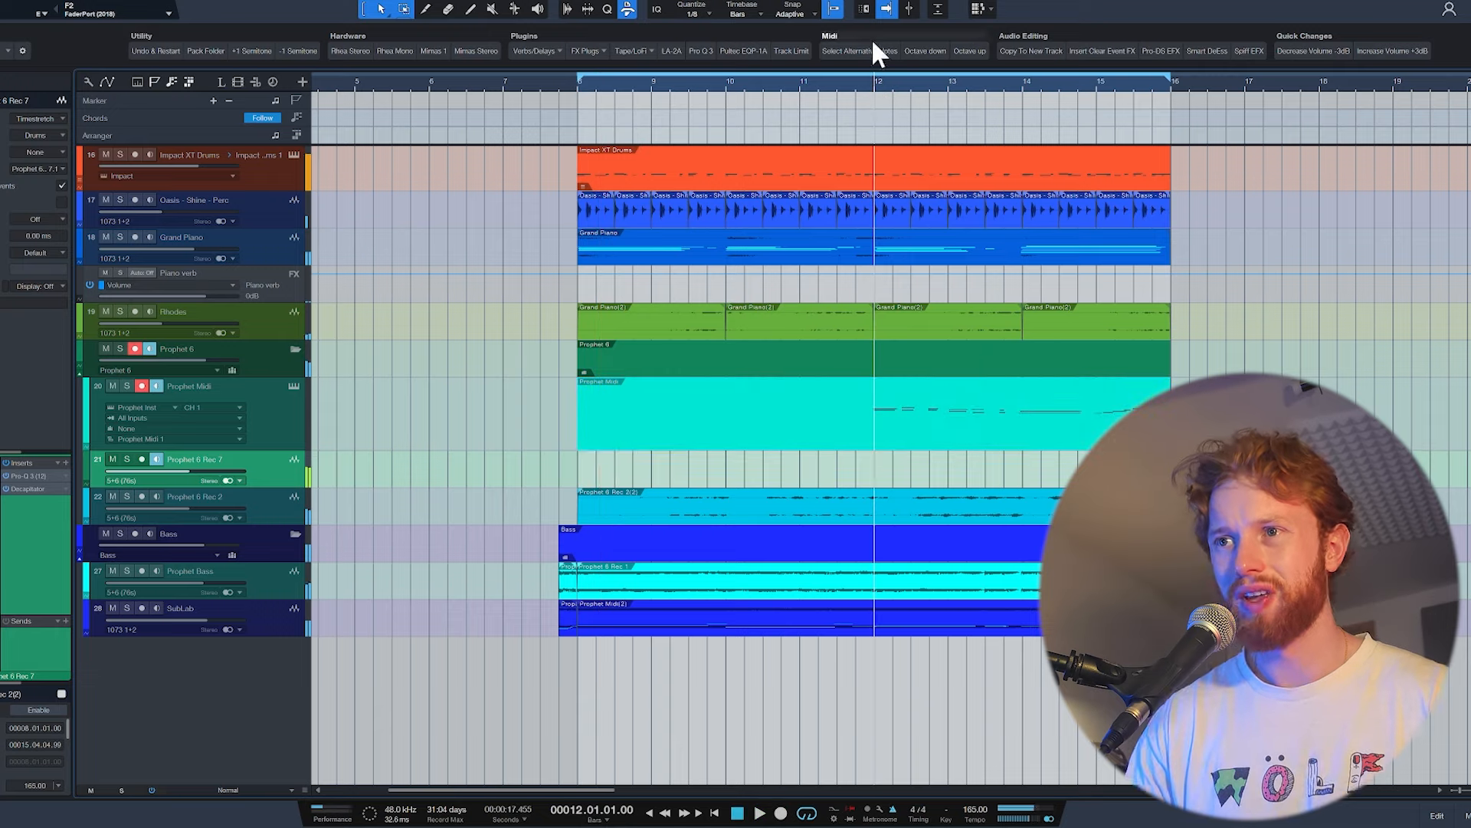
Step: Quantize the Prophet Midi notes from bar 12 to 1/8 with 18% swing, extend them to their sustained lengths and play the phrase
{"action": "double_click", "coordinate": [944, 439]}
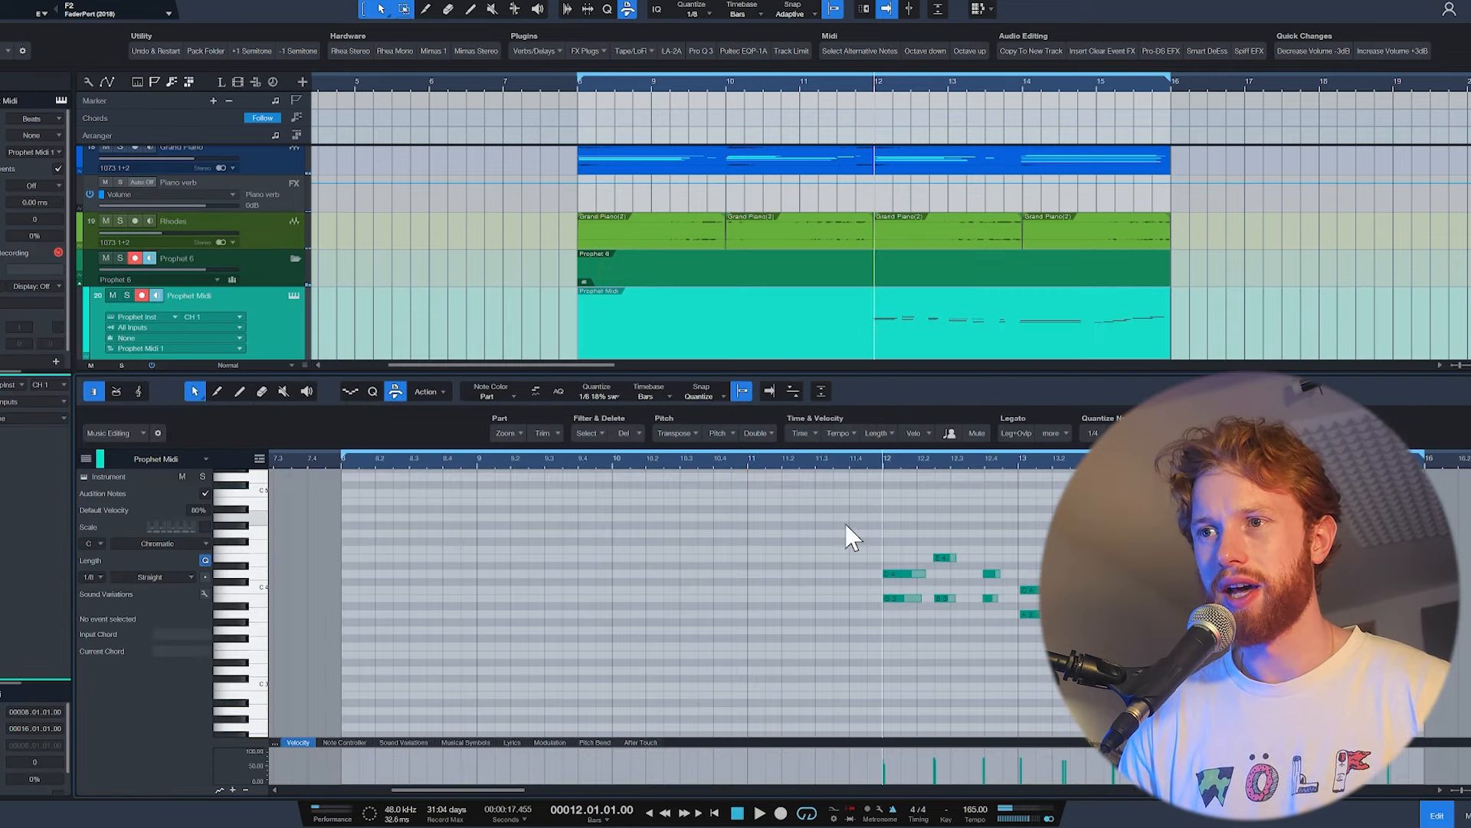
{"action": "left_click_drag", "start_coordinate": [867, 514], "coordinate": [990, 569]}
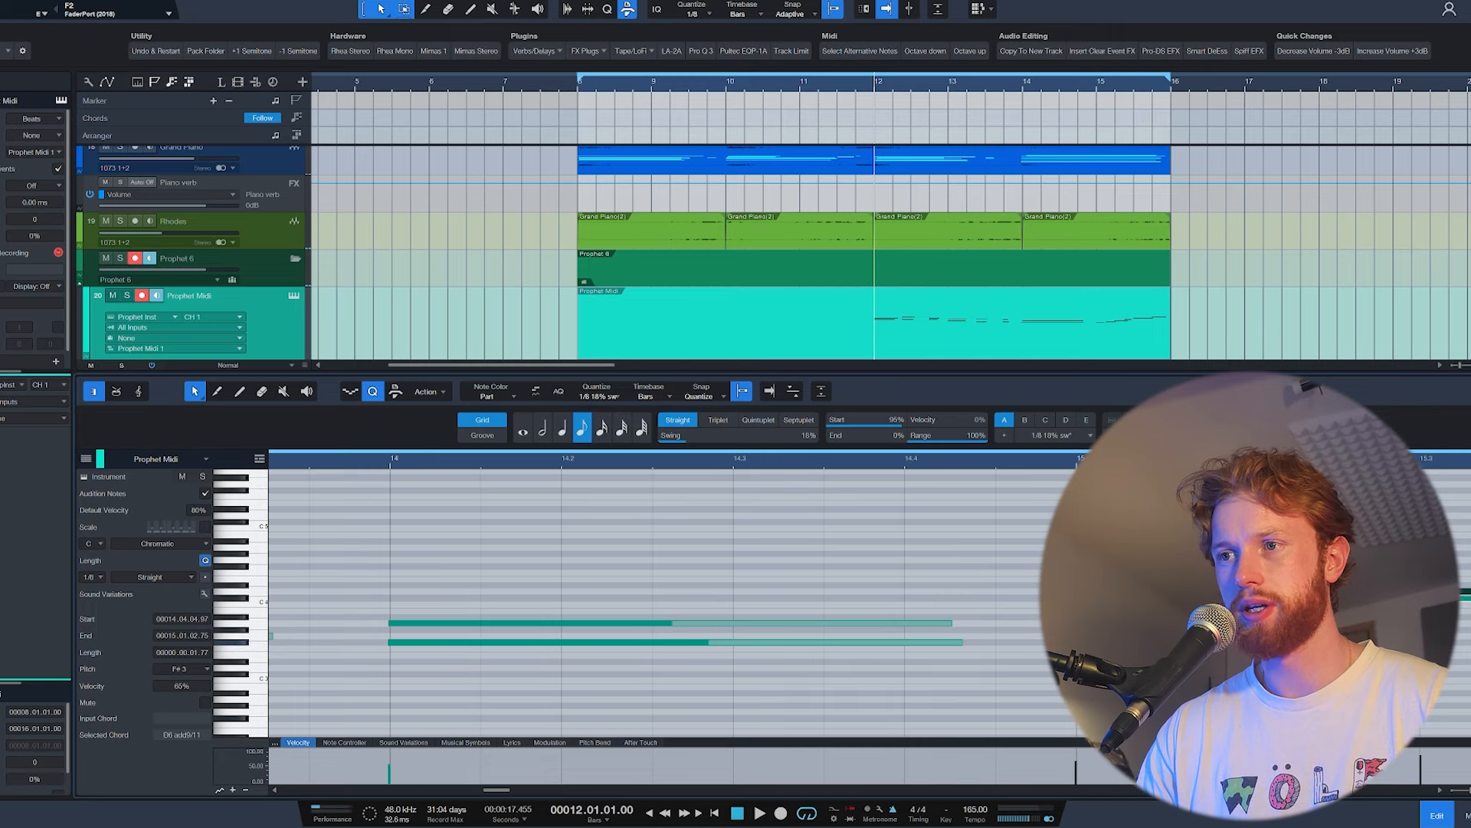
{"action": "key", "text": "space"}
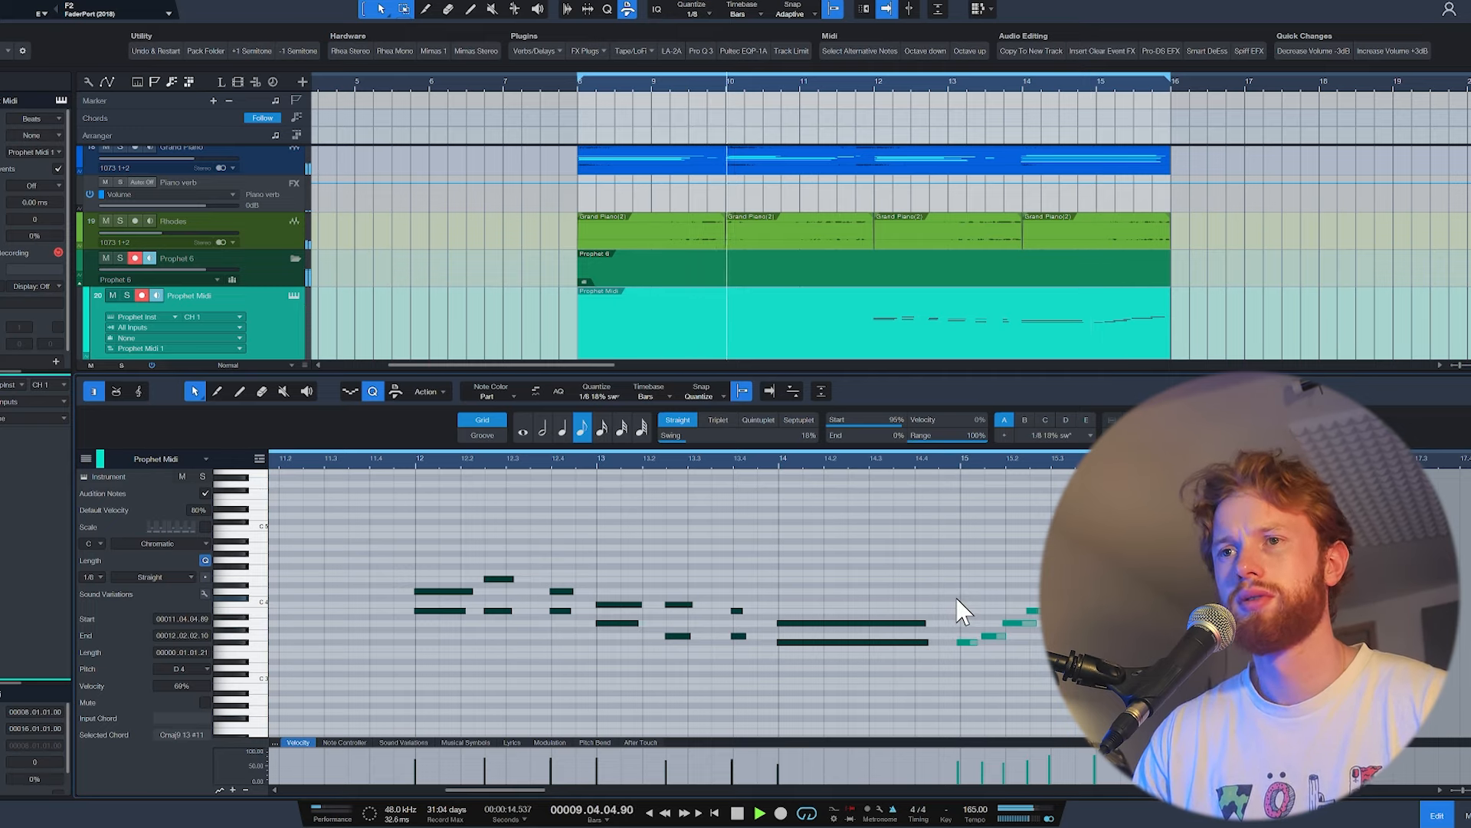
{"action": "key", "text": "space"}
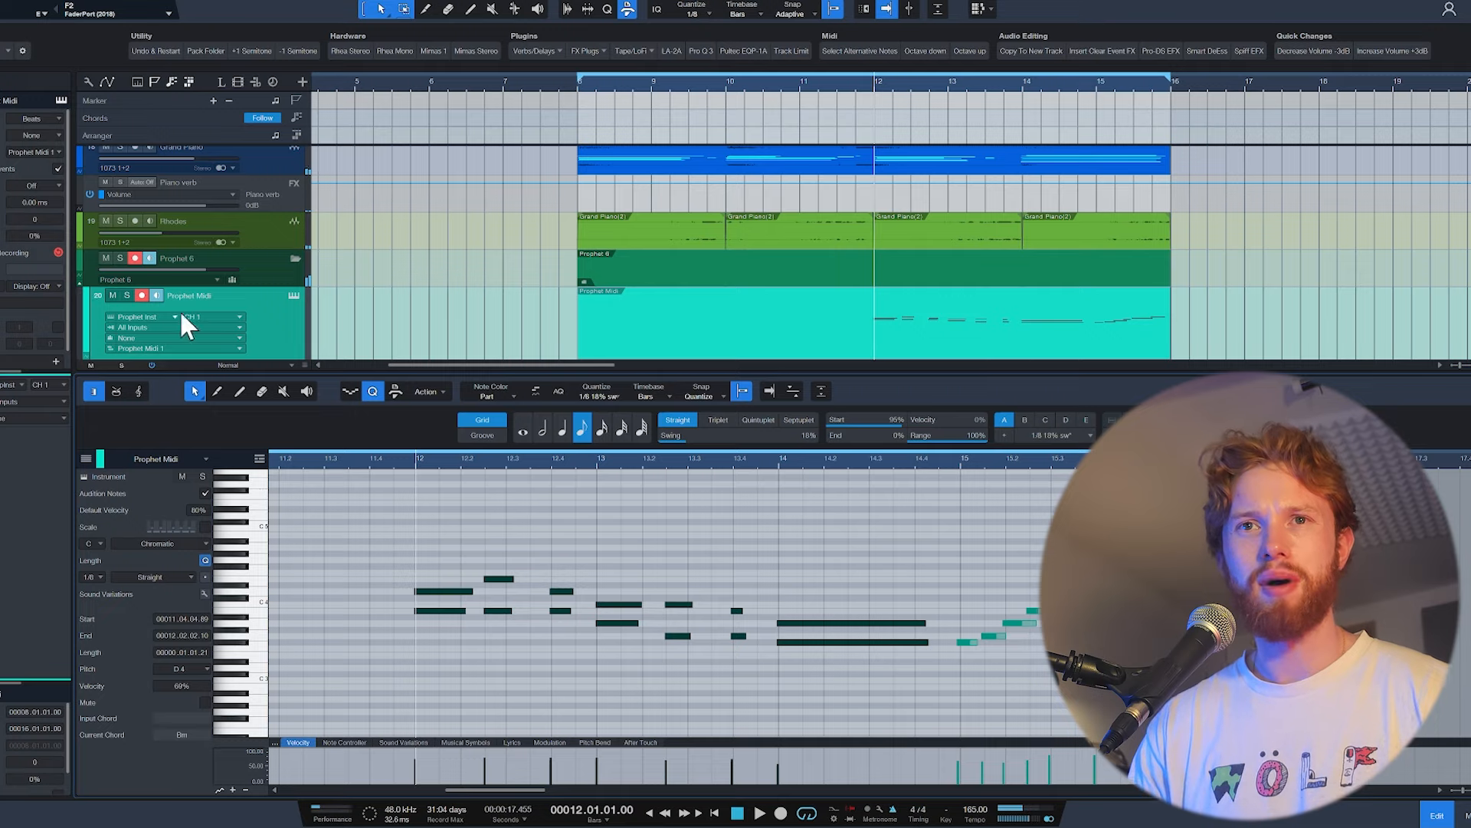
Step: Disarm the Prophet Midi track, close the note editor and select the Prophet 6 Rec 7 track for recording
{"action": "left_click", "coordinate": [141, 296]}
{"action": "key", "text": "F2"}
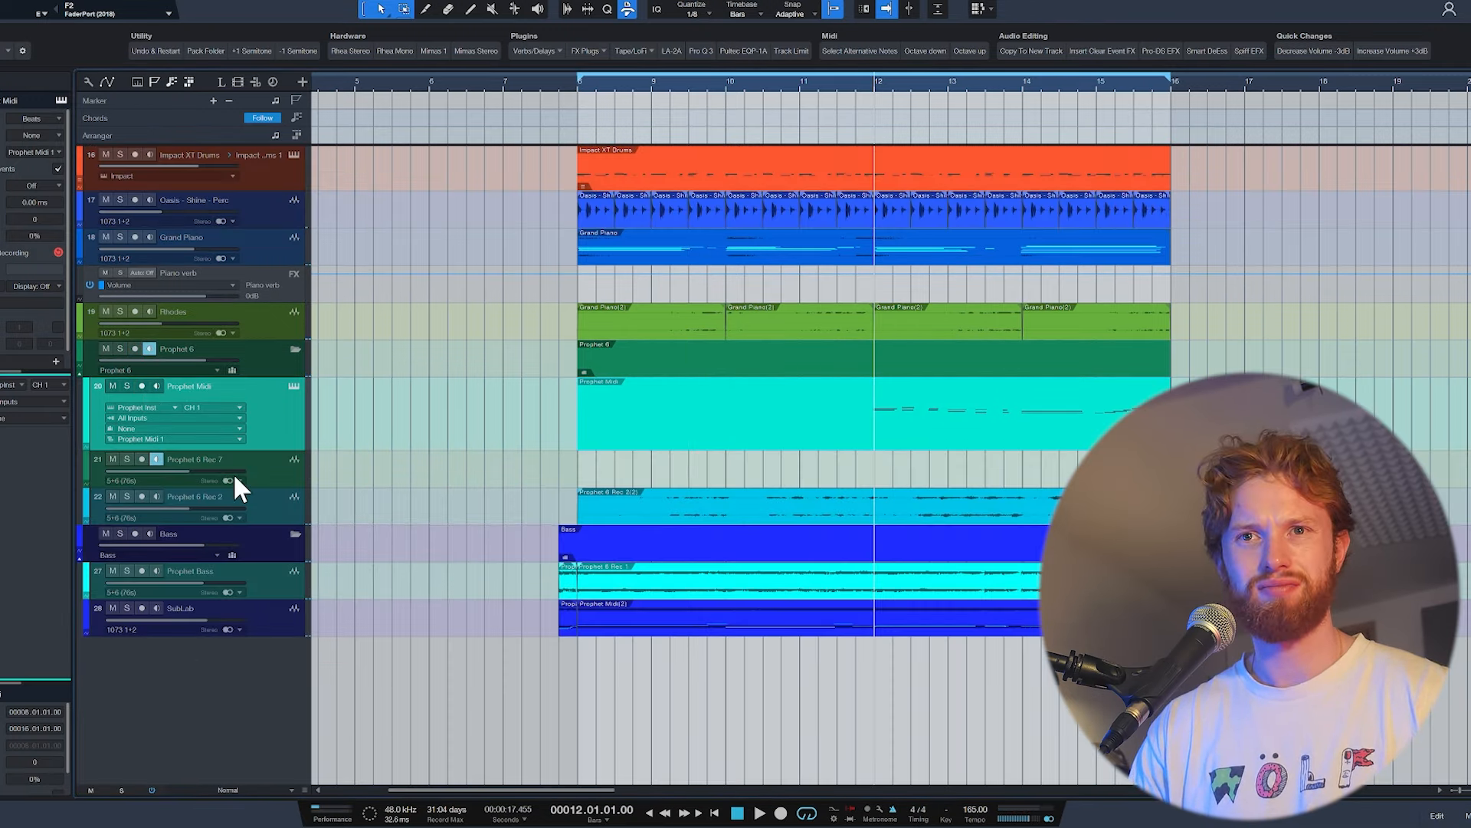
{"action": "left_click", "coordinate": [276, 472]}
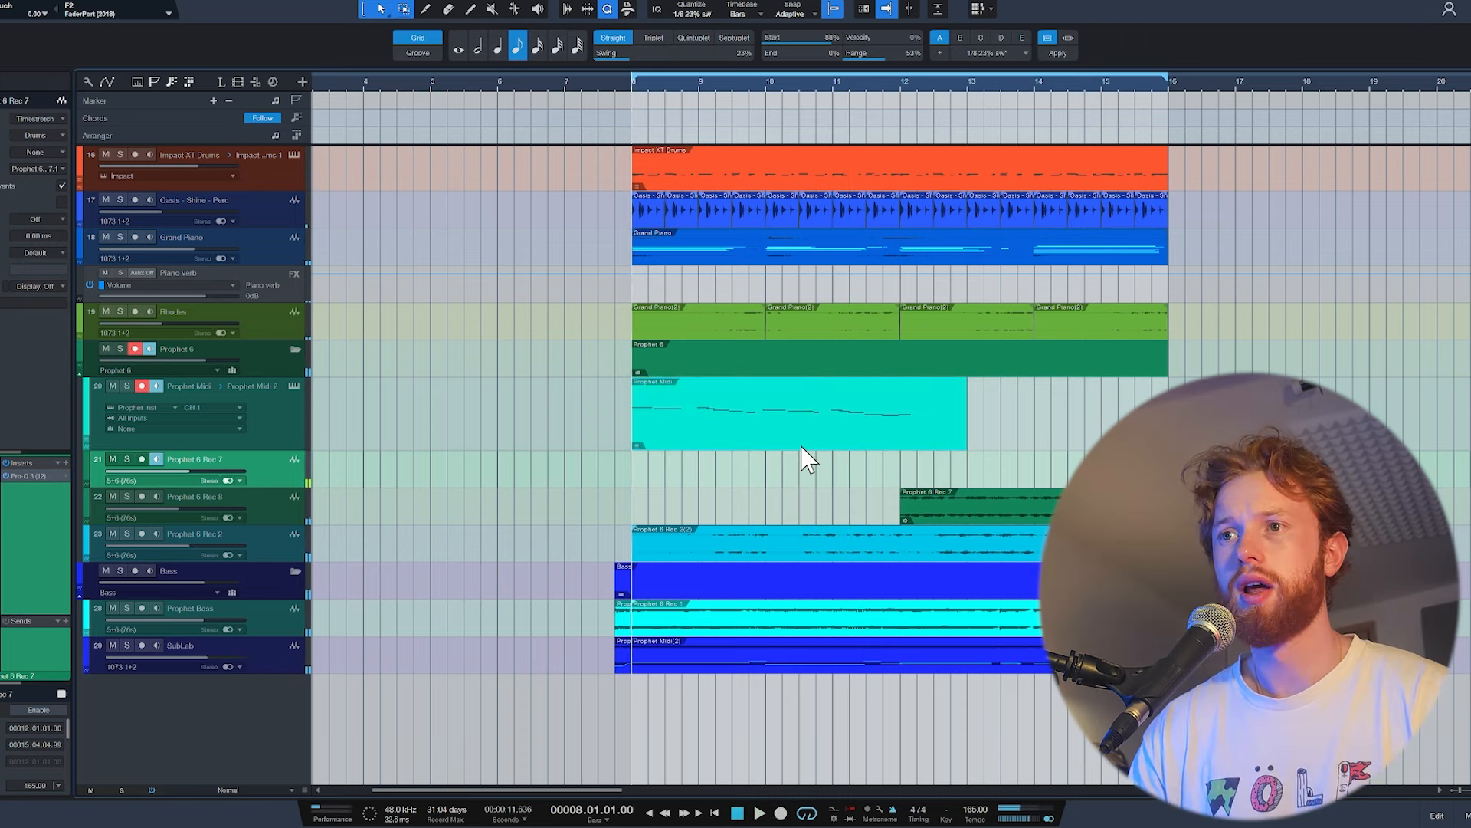
Step: Delete the last E 3 note around bar 12 from the Prophet Midi part and close the note editor
{"action": "double_click", "coordinate": [802, 447]}
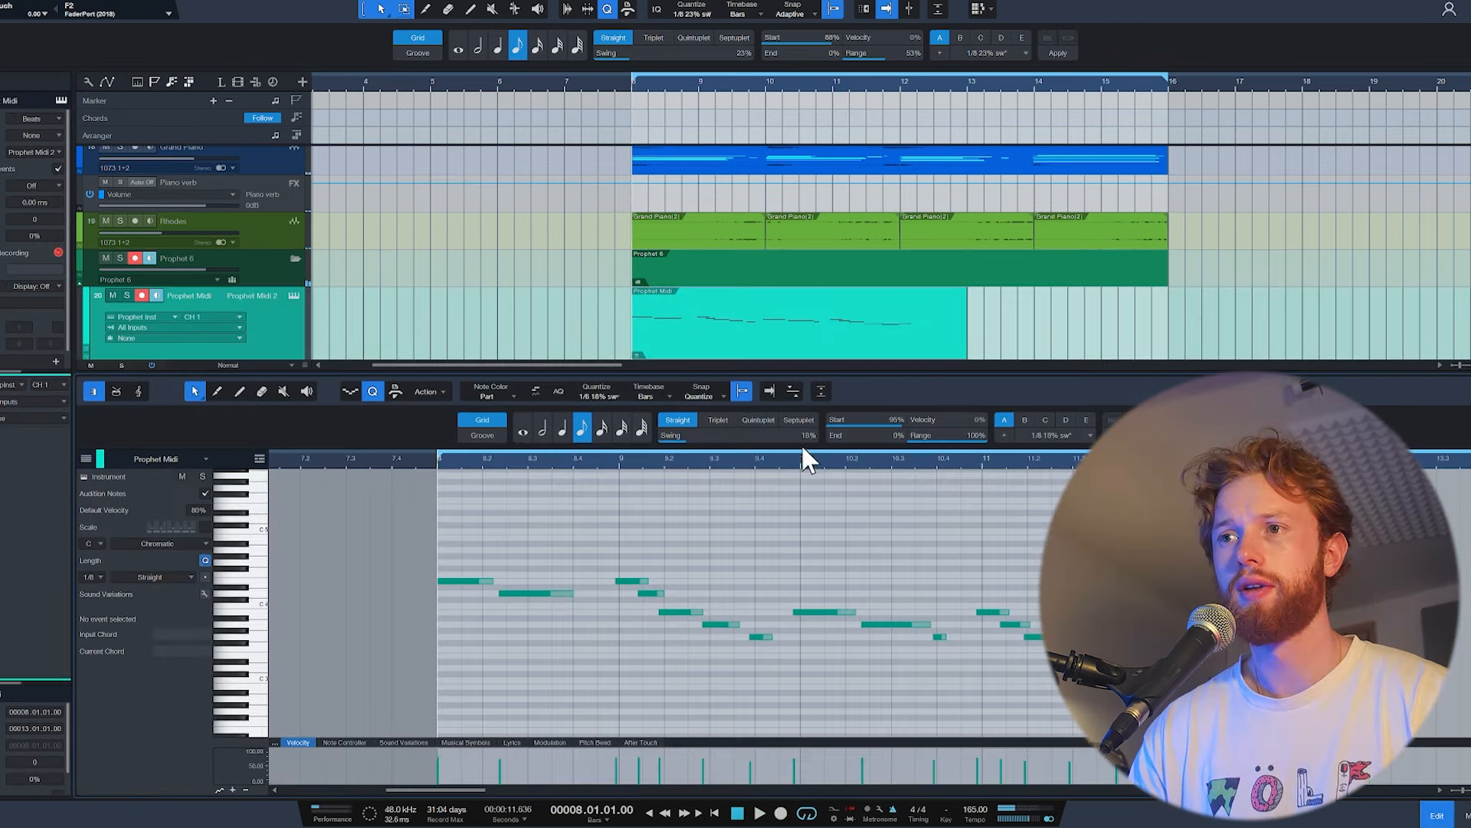
{"action": "left_click", "coordinate": [1182, 655]}
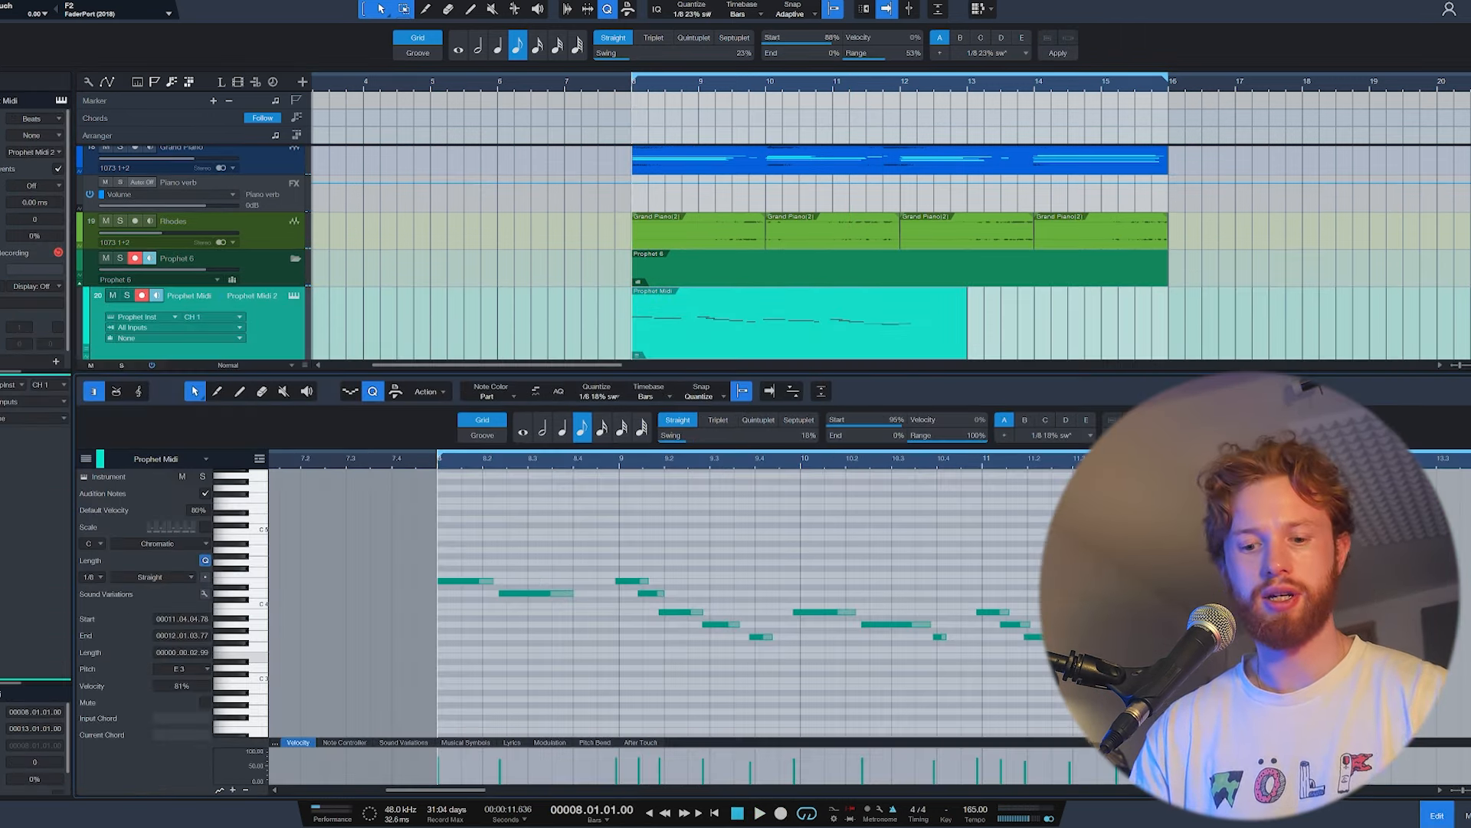
{"action": "key", "text": "F2"}
Step: Trim the new Prophet 6 Rec 7 recording to end at bar 12 and delete the Prophet Midi part
{"action": "left_click_drag", "start_coordinate": [967, 471], "coordinate": [898, 475]}
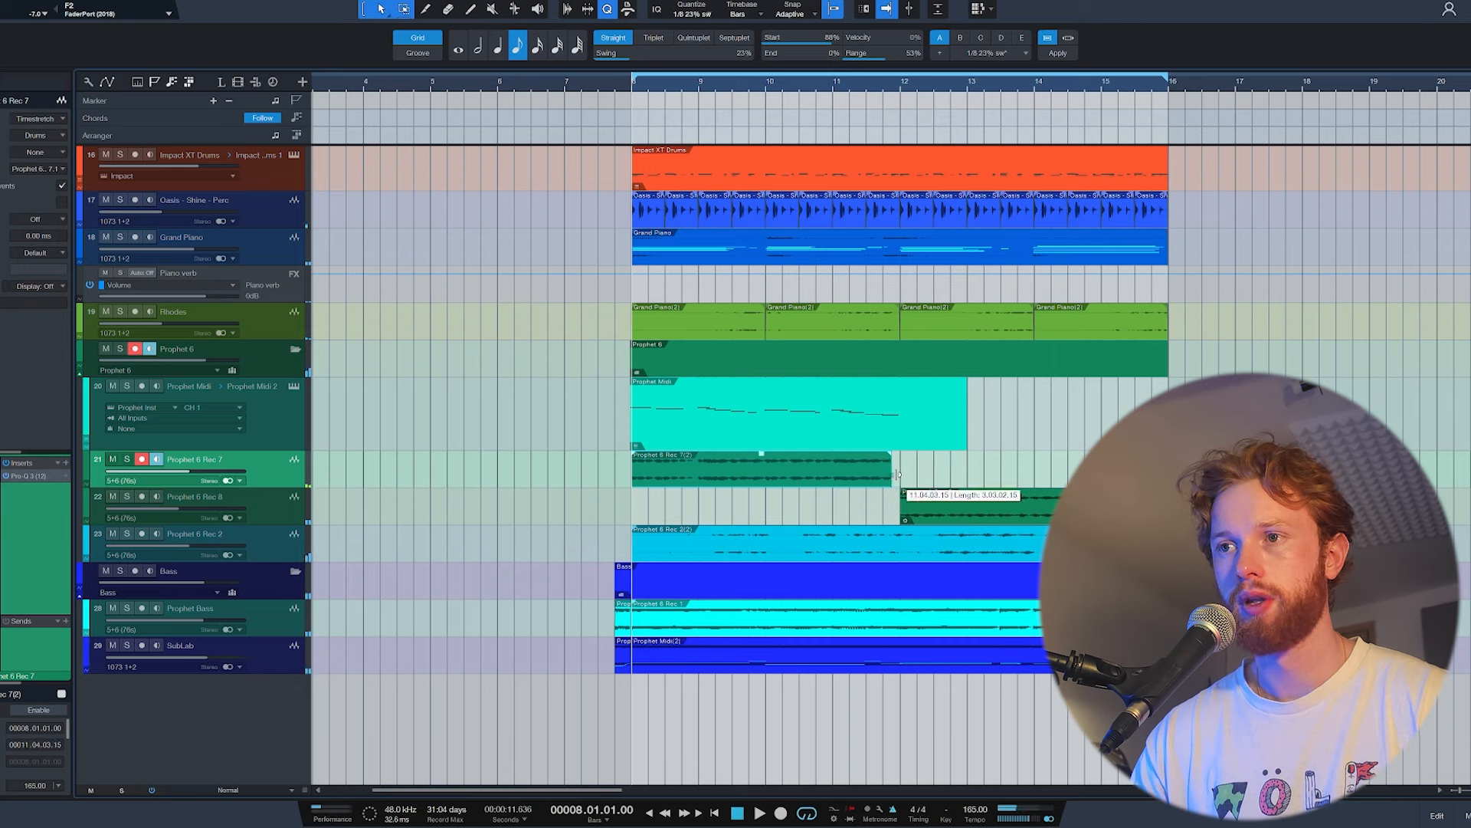
{"action": "key", "text": "Delete"}
Step: Play the loop and lower the Prophet 6 Rec 7 track volume to about -8.1 dB
{"action": "key", "text": "space"}
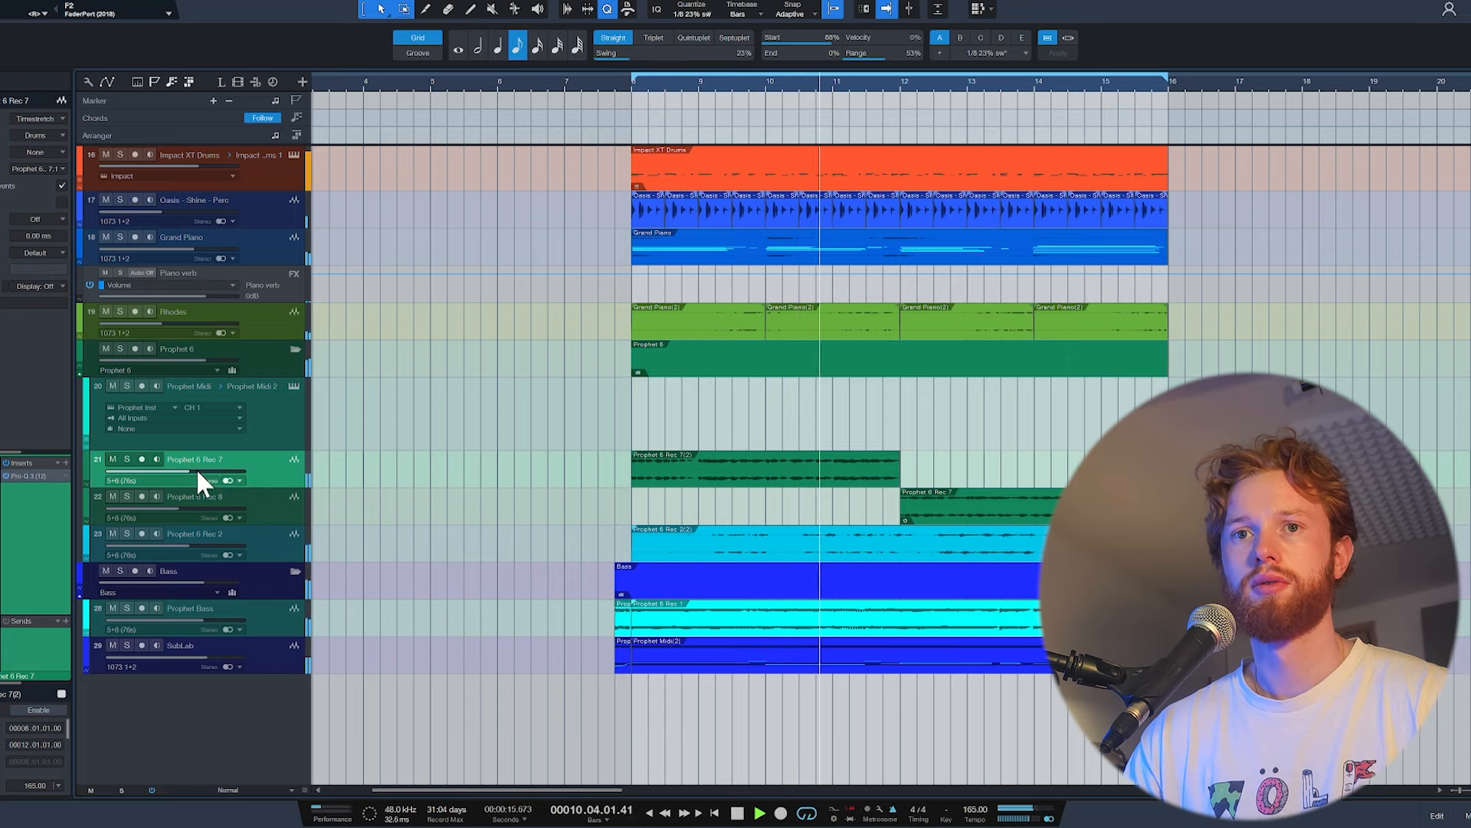
{"action": "left_click_drag", "start_coordinate": [191, 472], "coordinate": [183, 474]}
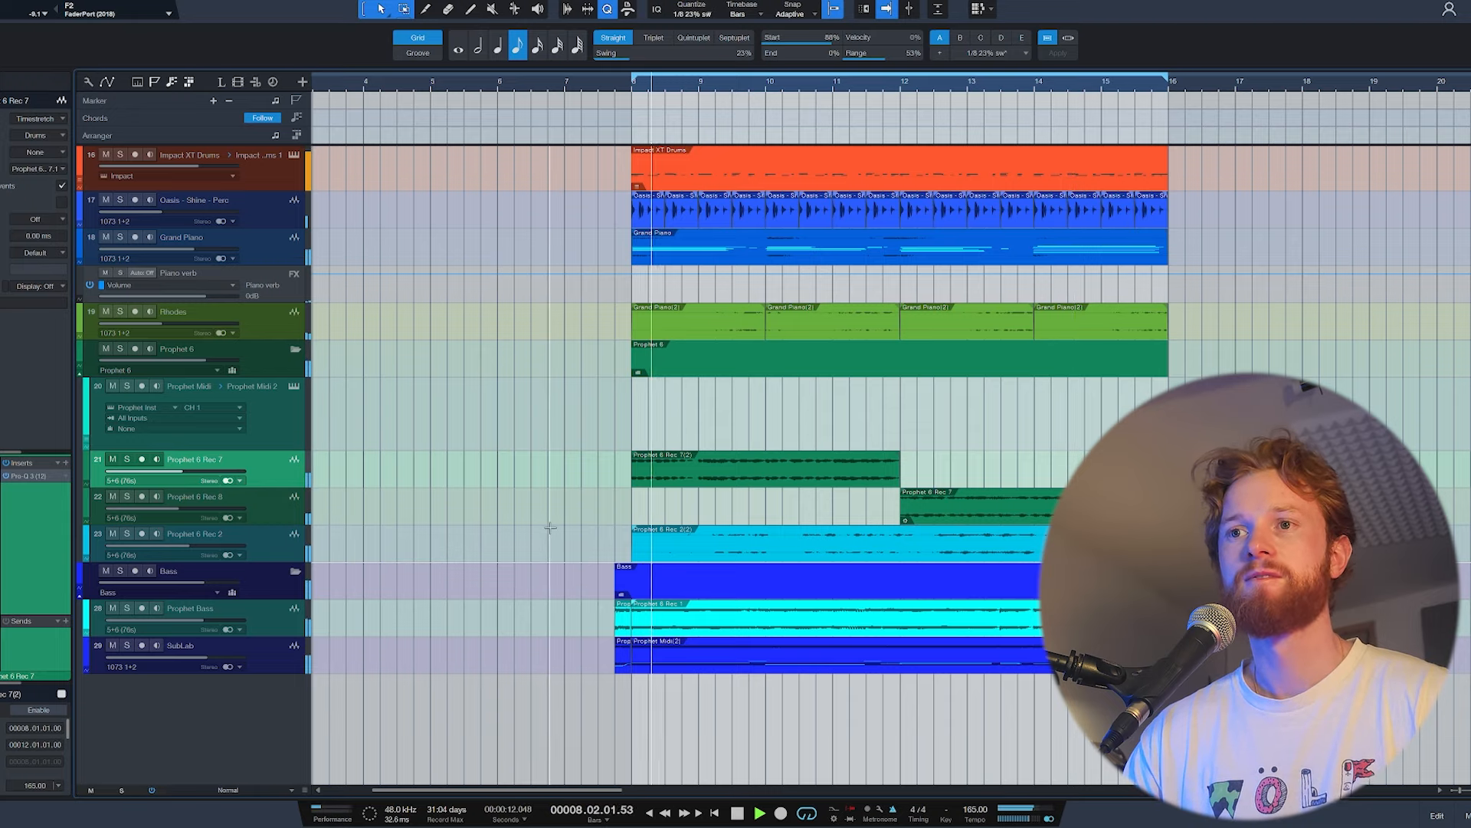
{"action": "scroll", "coordinate": [552, 533], "scroll_direction": "down", "scroll_amount": 2}
{"action": "key", "text": "space"}
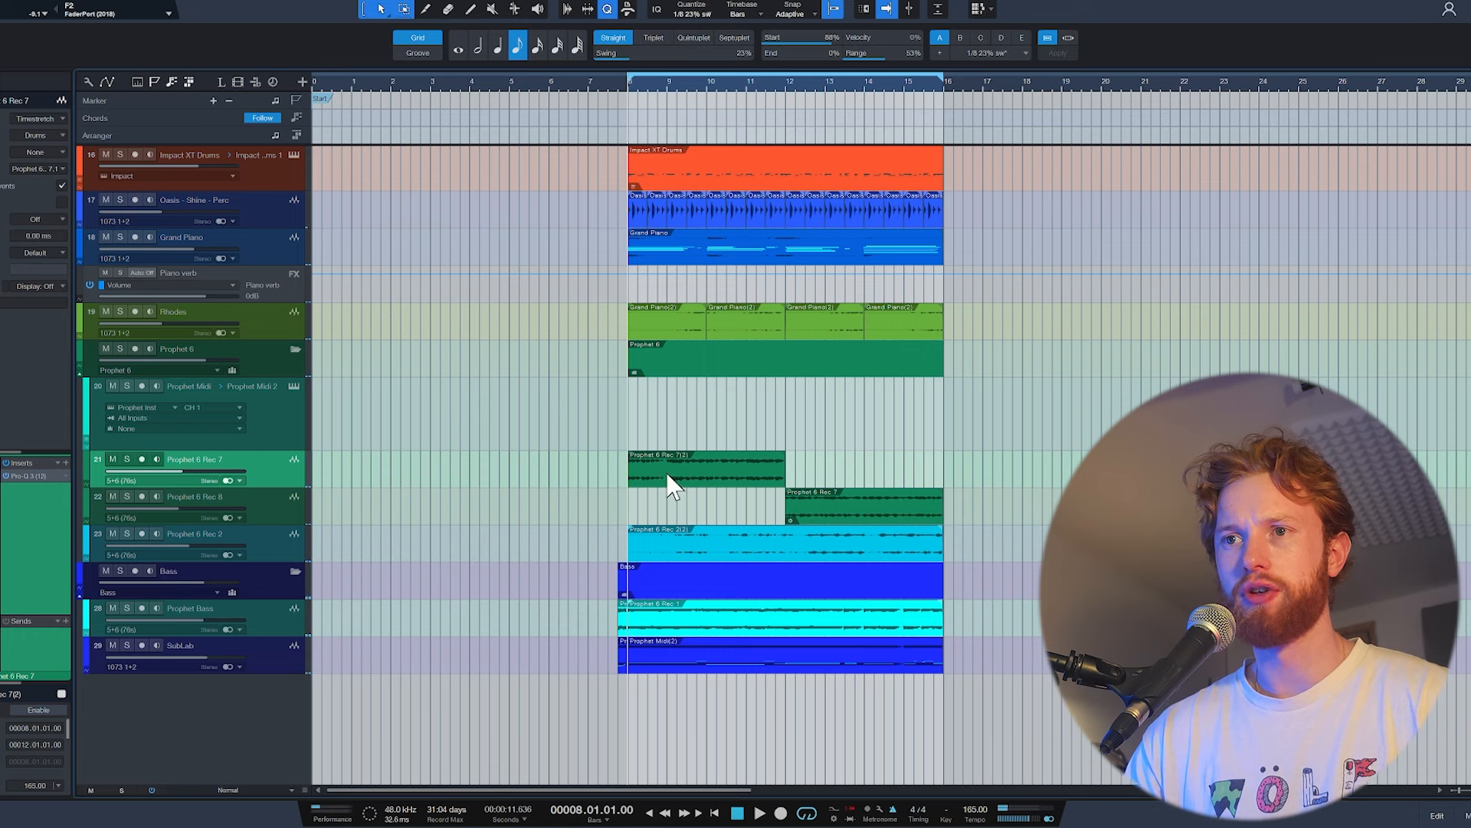
Step: Move the Prophet 6 Rec 7, Rec 8 and Rec 2 recordings eight bars earlier to the song start and play them
{"action": "left_click", "coordinate": [825, 515]}
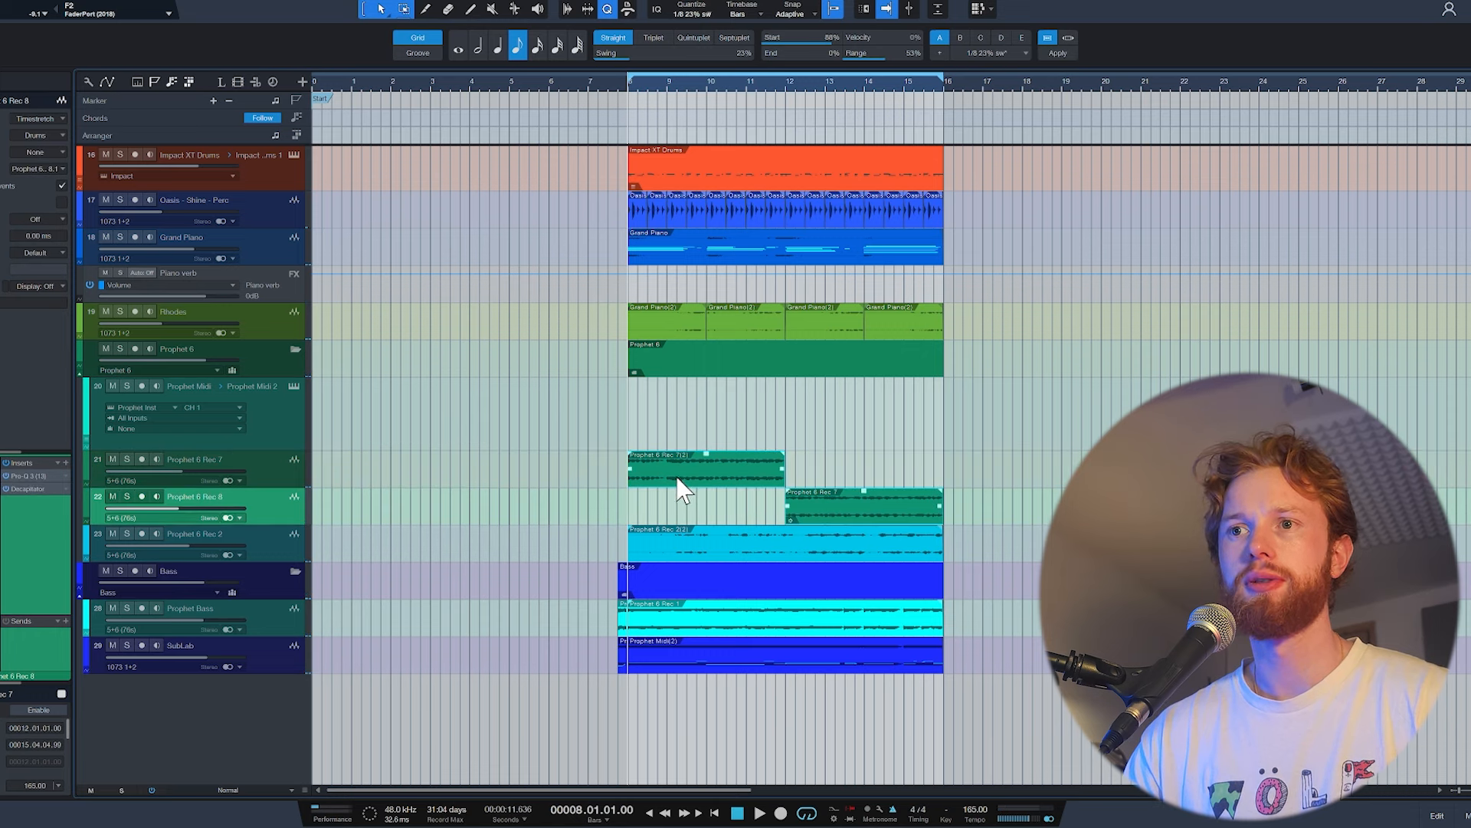
{"action": "left_click_drag", "start_coordinate": [660, 481], "coordinate": [338, 475]}
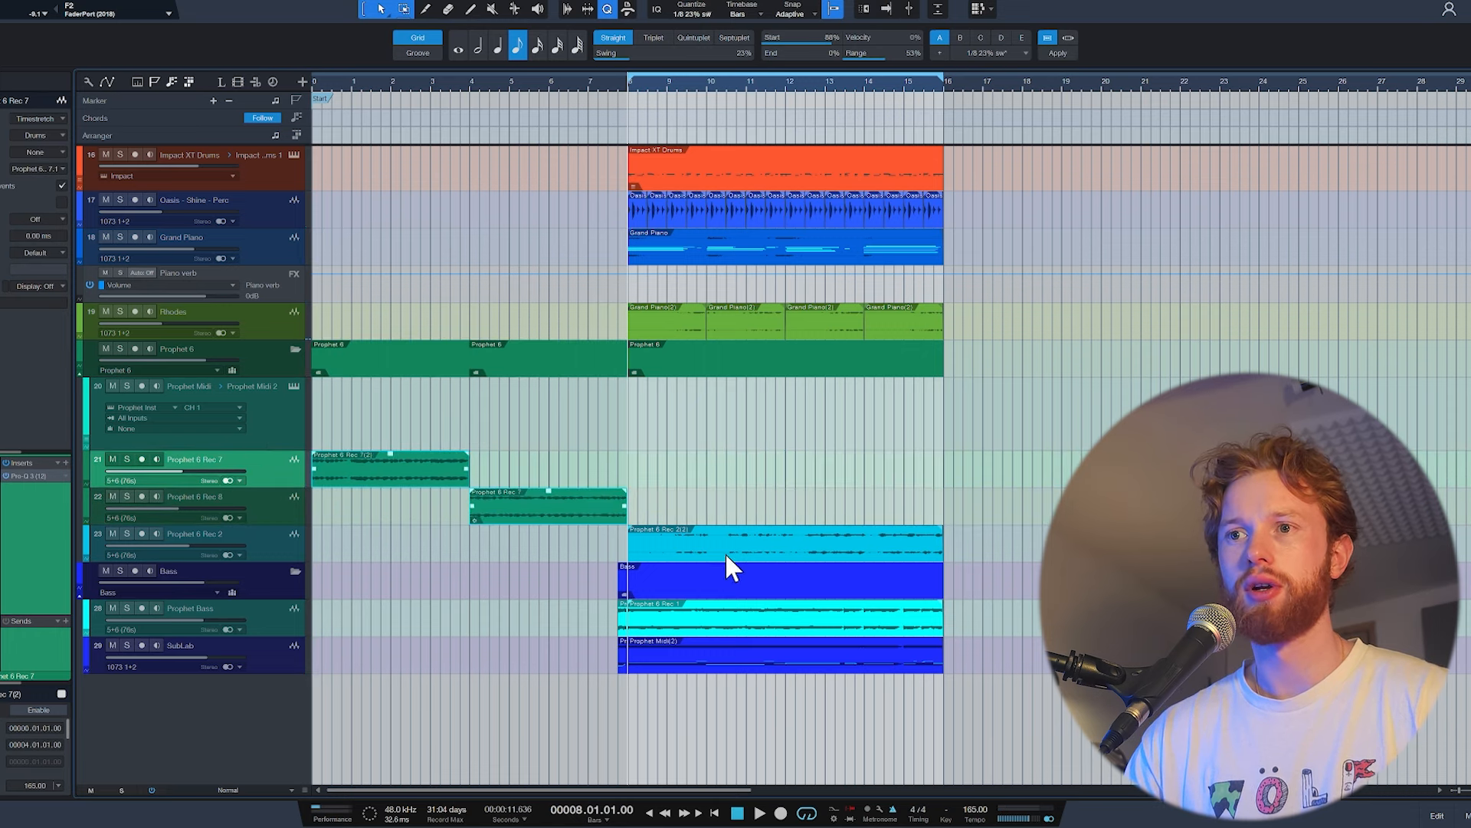
{"action": "left_click_drag", "start_coordinate": [729, 567], "coordinate": [374, 540]}
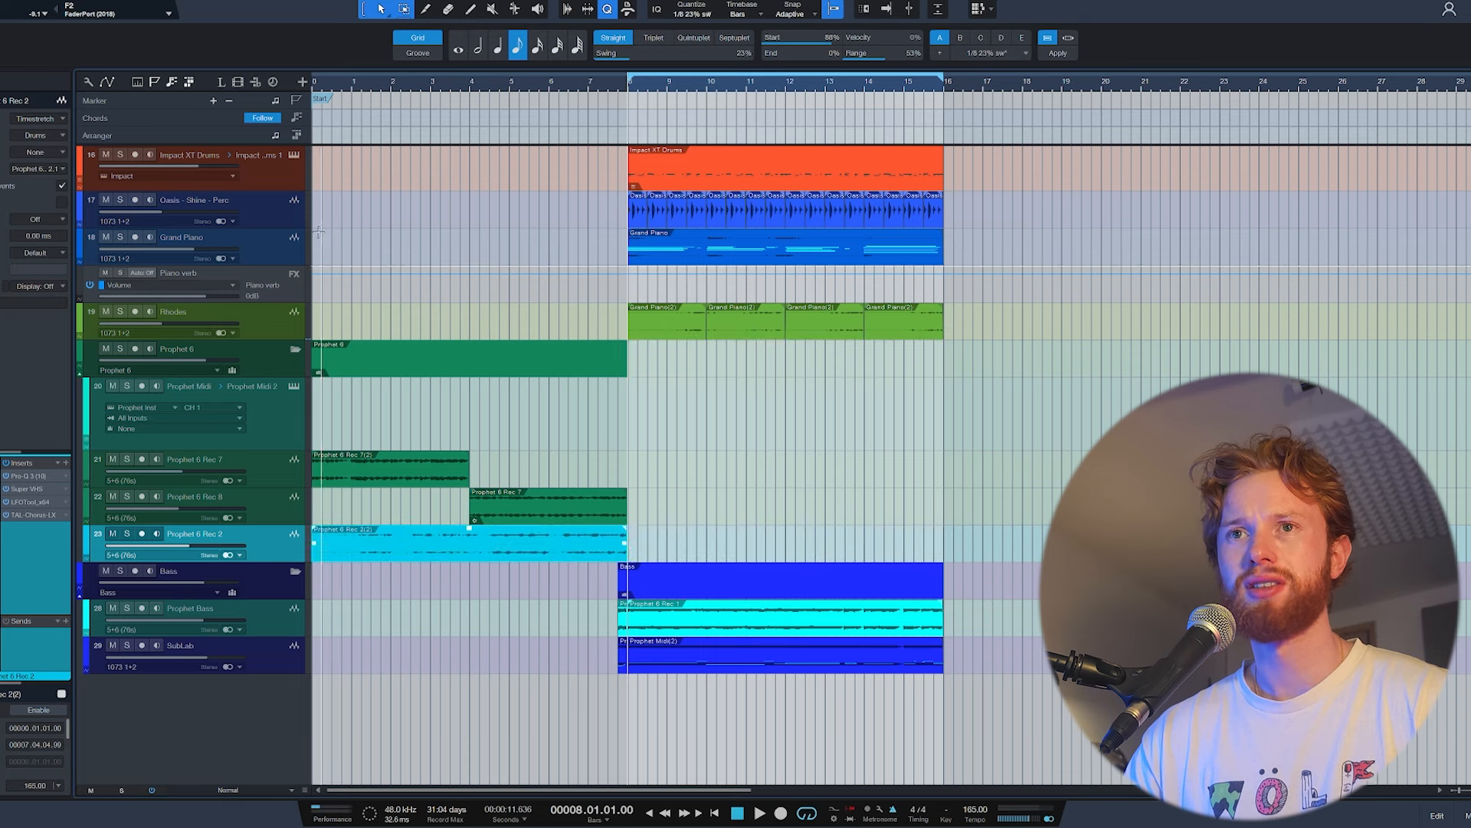
{"action": "key", "text": "space"}
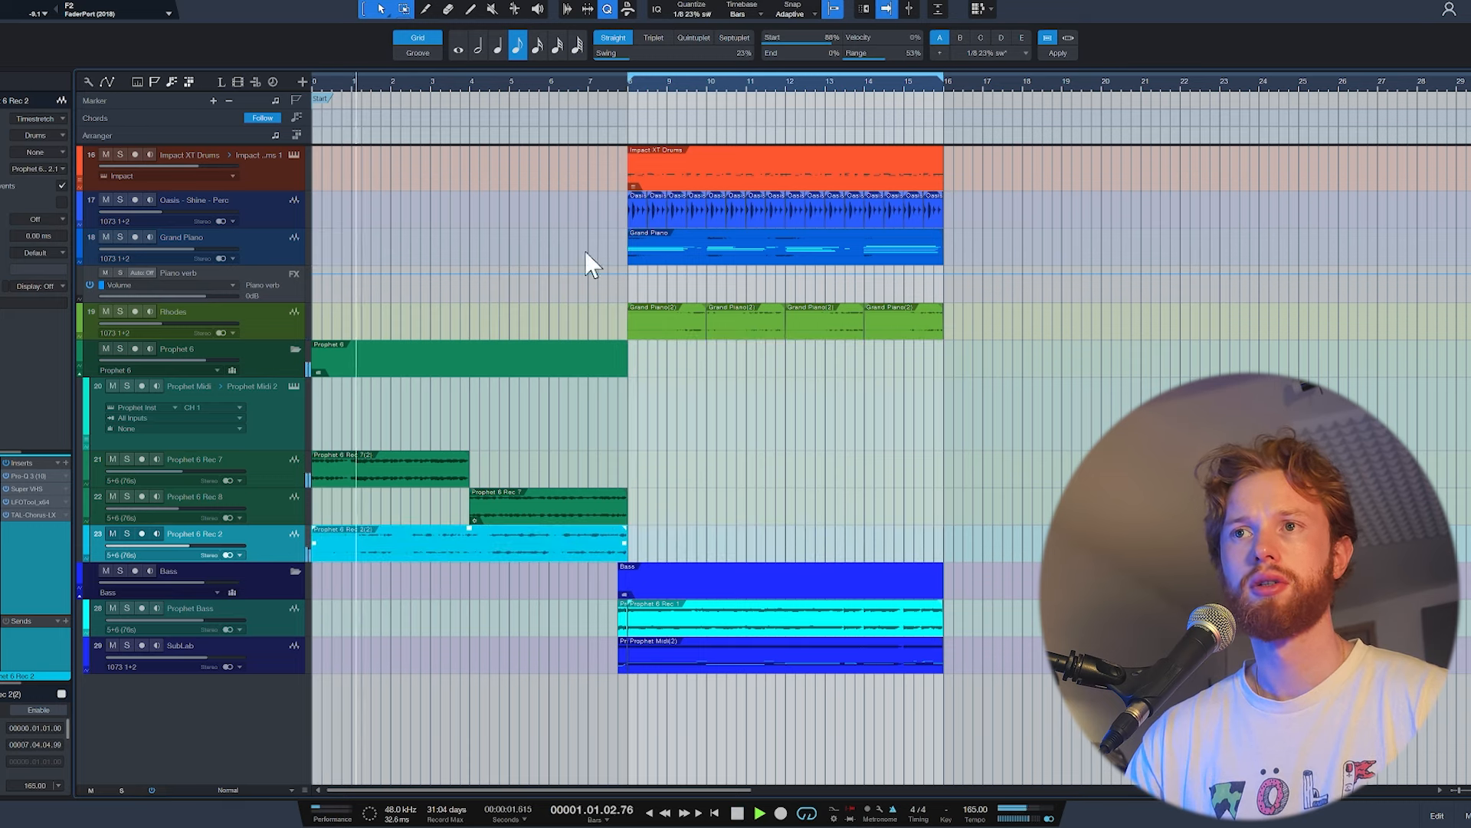
{"action": "key", "text": "space"}
Step: Copy the Grand Piano event to bar 0 and play the intro into bar 8
{"action": "left_click_drag", "start_coordinate": [673, 268], "coordinate": [329, 263]}
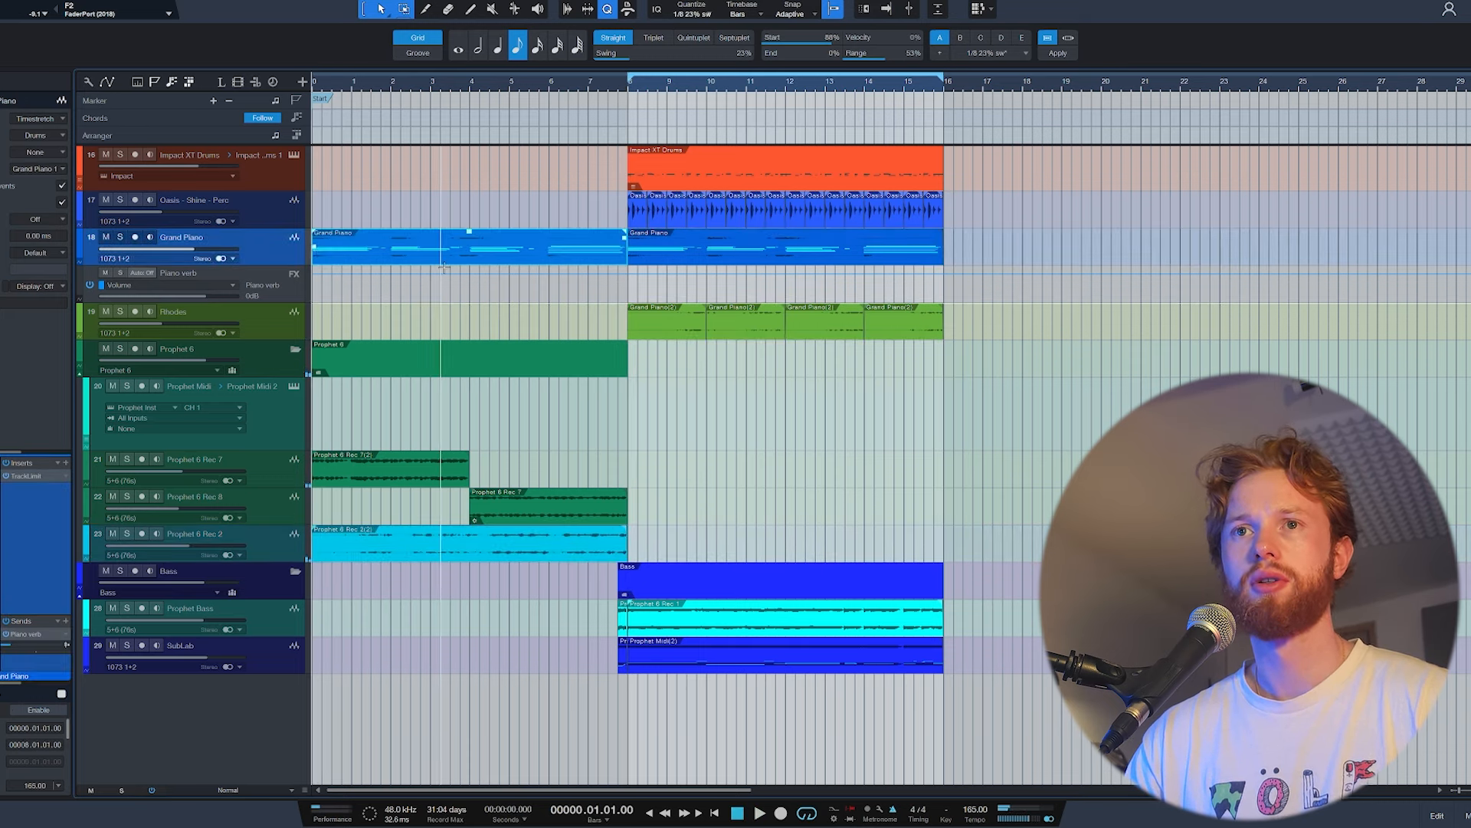
{"action": "key", "text": "space"}
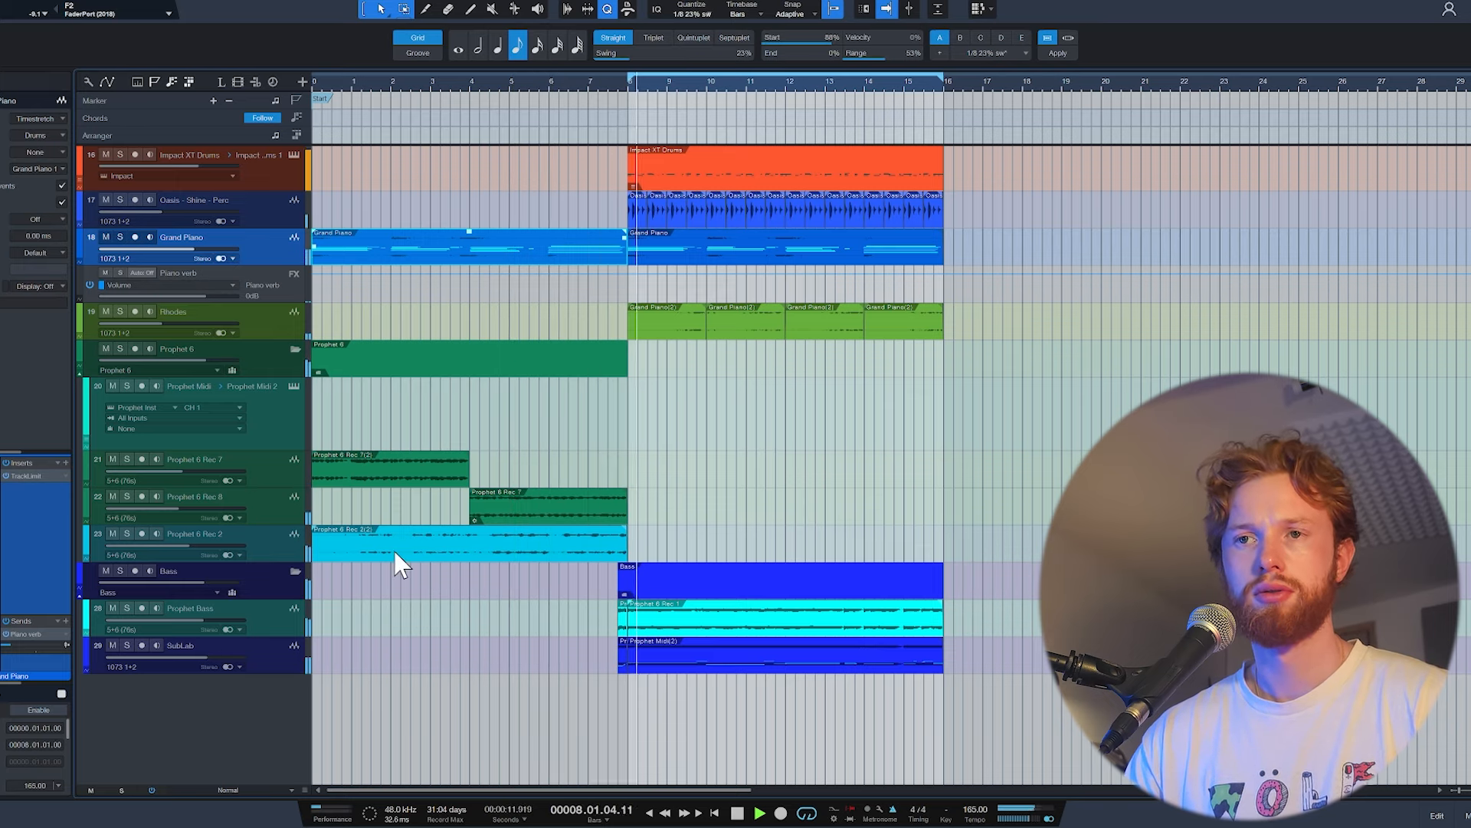
{"action": "key", "text": "space"}
Step: Move the Prophet 6 Rec 2 recording back to bar 8 and copy the four Rhodes events to bars 0 to 8
{"action": "left_click_drag", "start_coordinate": [407, 550], "coordinate": [723, 545]}
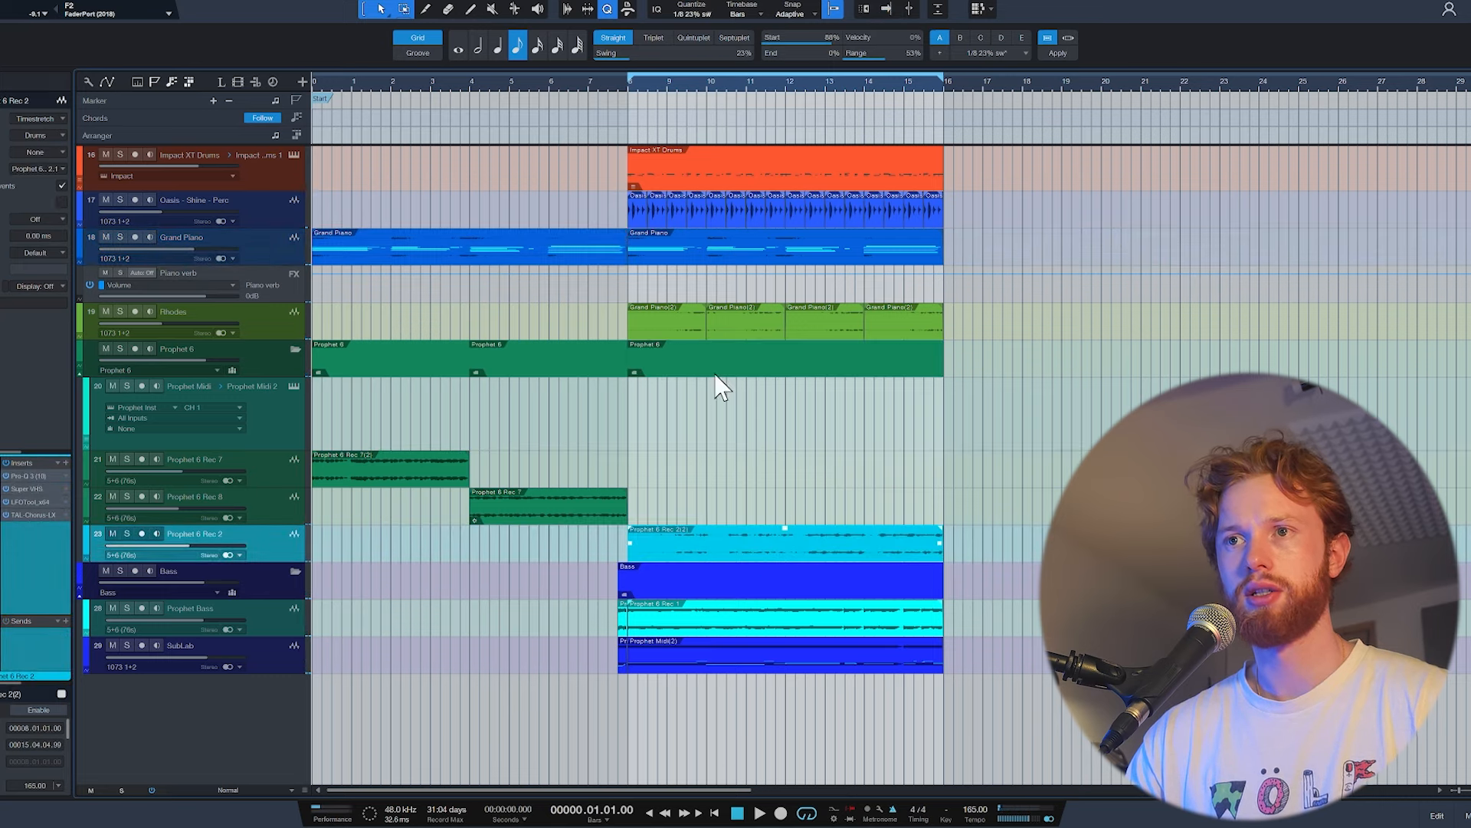
{"action": "left_click", "coordinate": [692, 332]}
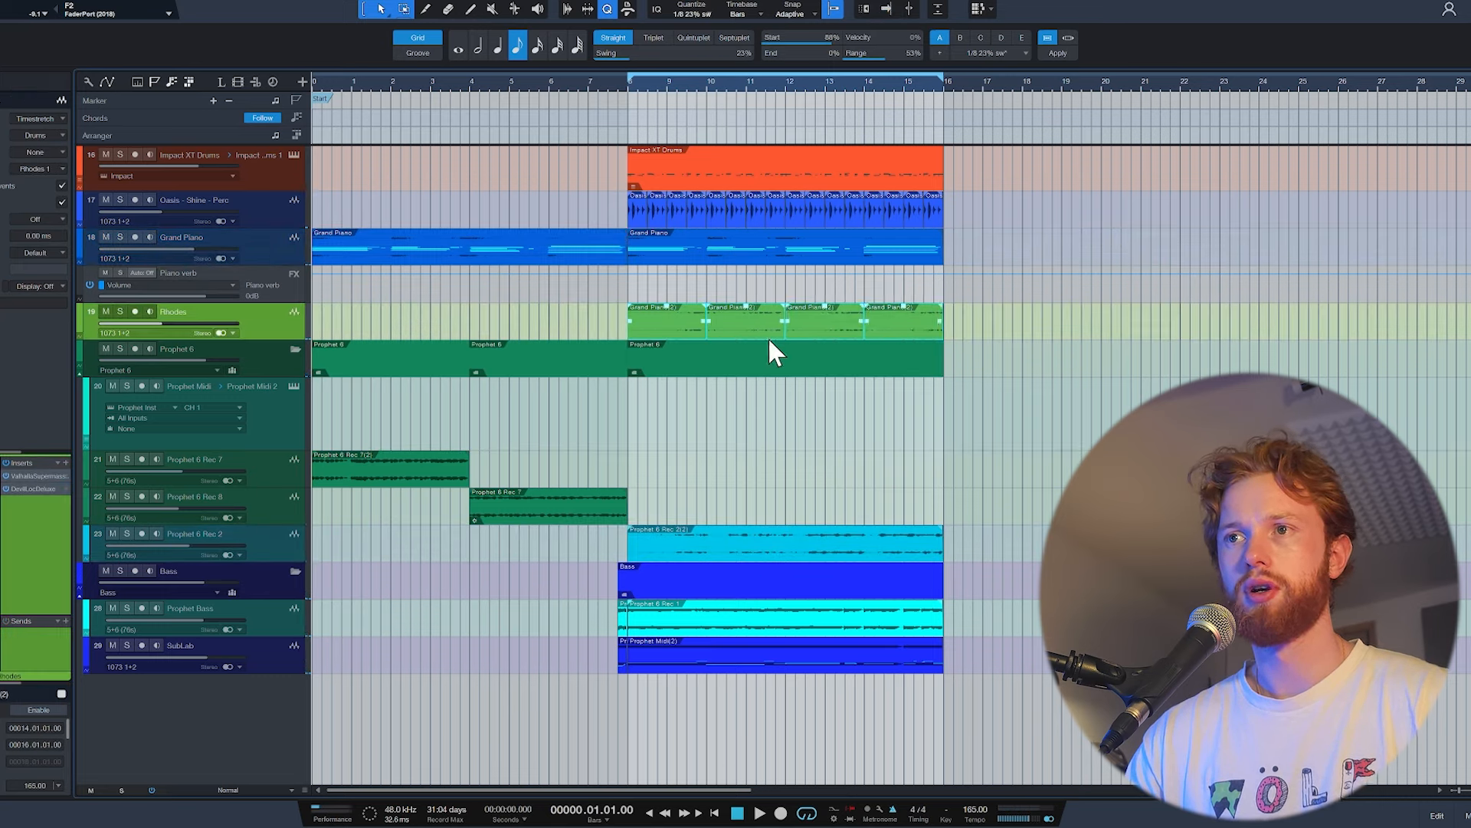
{"action": "left_click_drag", "start_coordinate": [673, 330], "coordinate": [357, 334]}
Step: Play the arrangement from the song start through the beat's entry while checking the Prophet 6 Rec 7 and Rec 8 recordings
{"action": "left_click", "coordinate": [384, 469]}
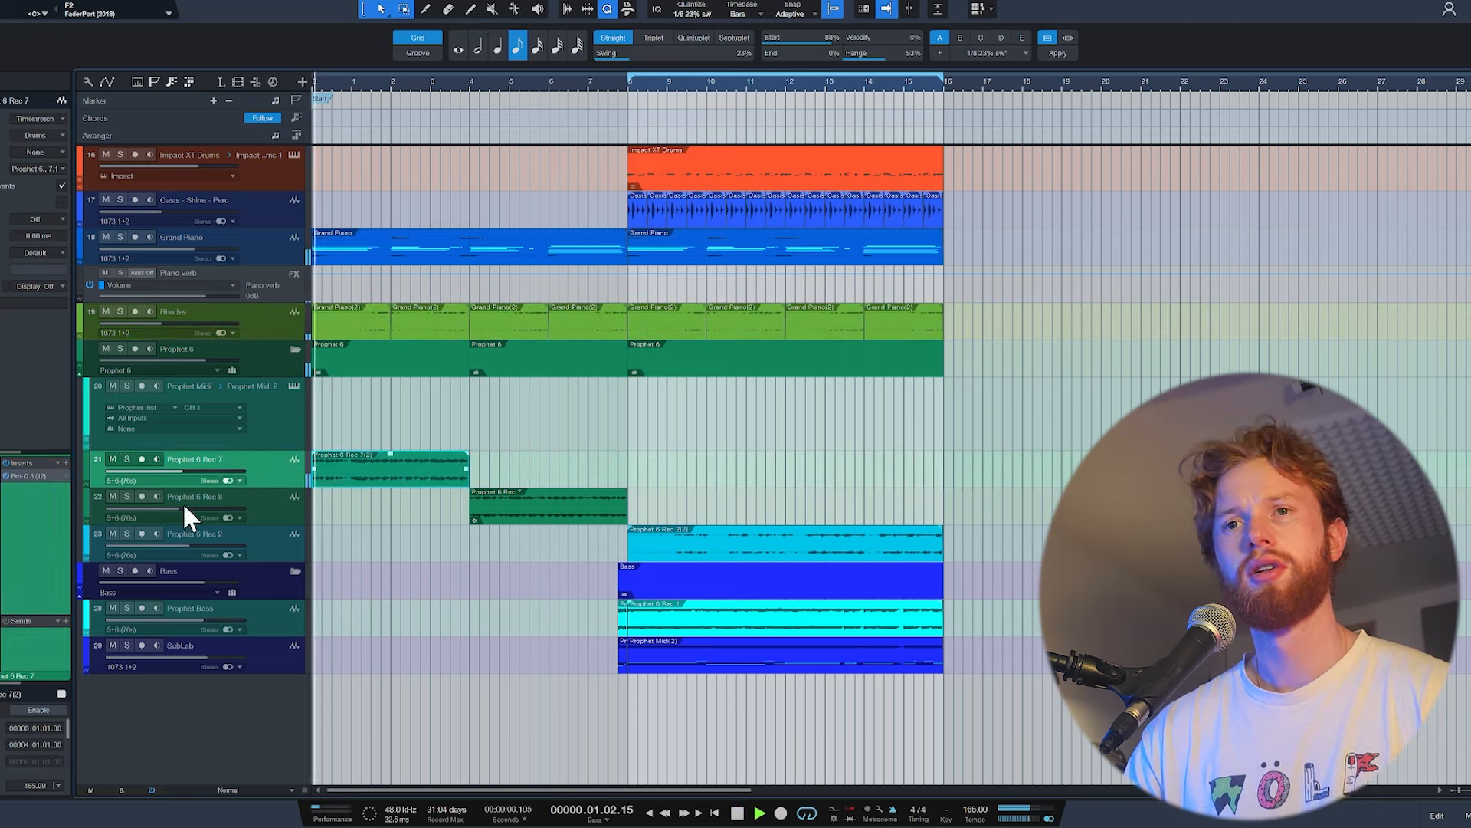
{"action": "key", "text": "space"}
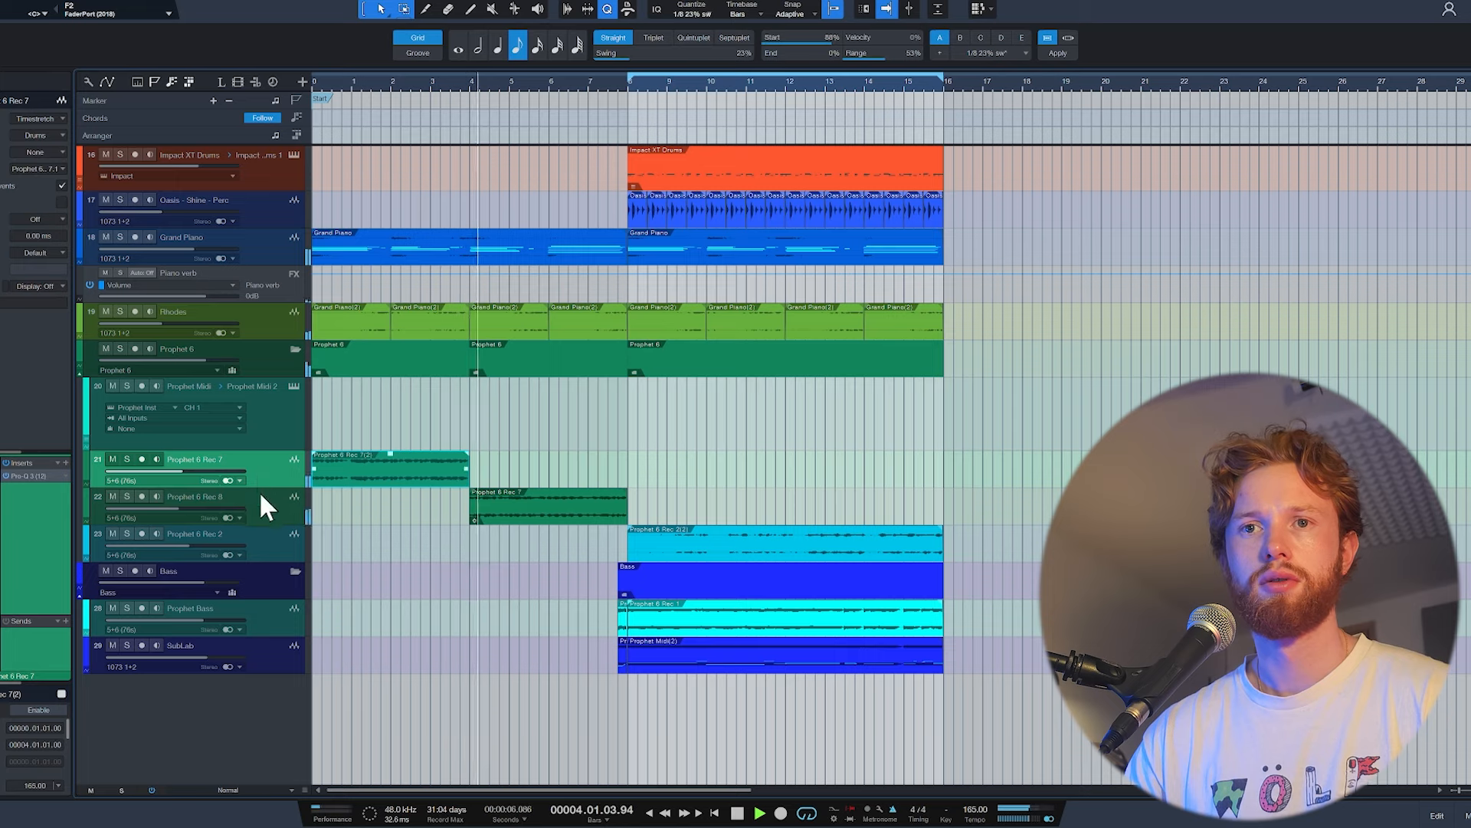
{"action": "key", "text": "Down"}
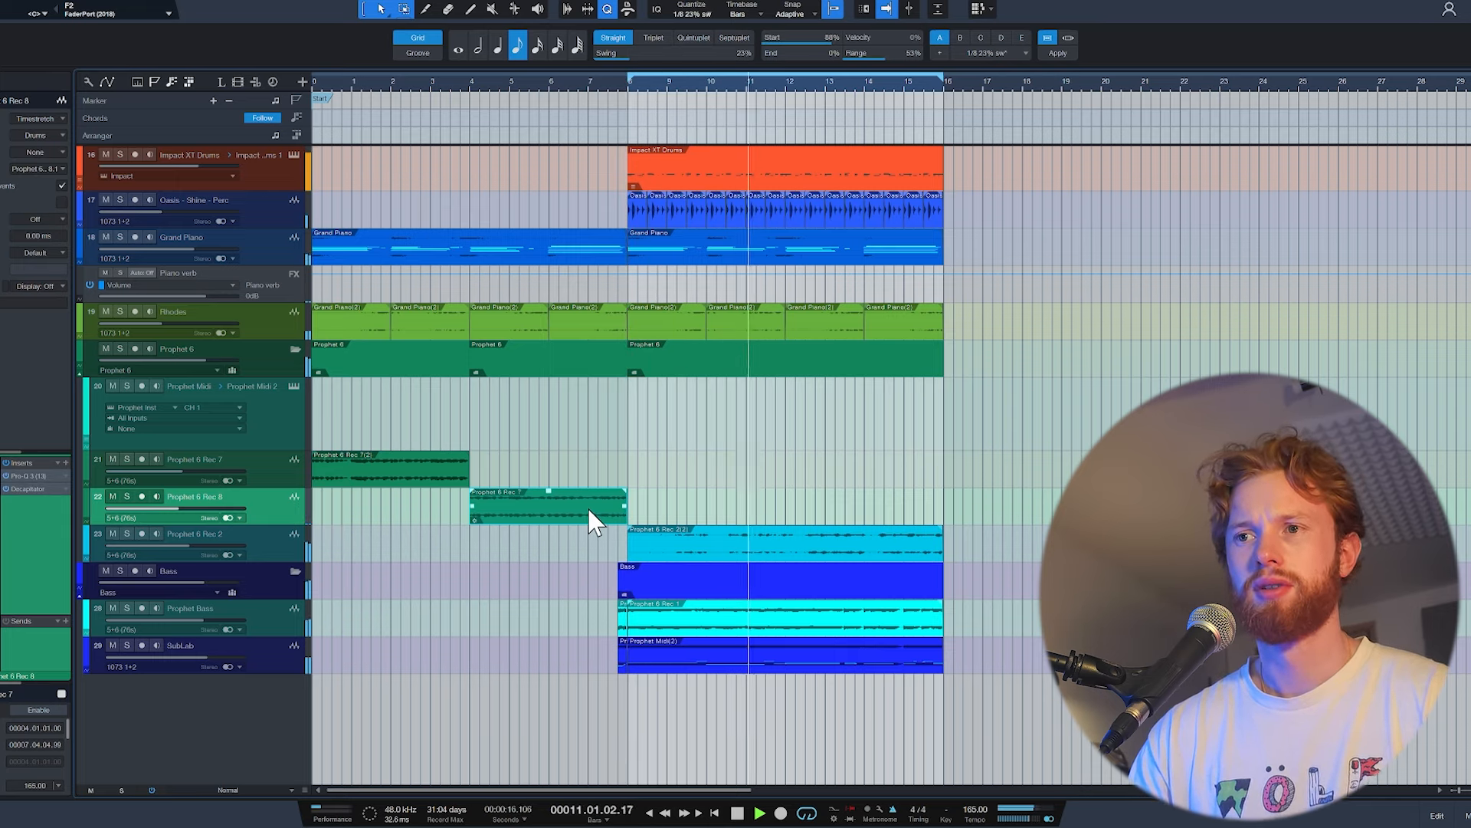
{"action": "key", "text": "space"}
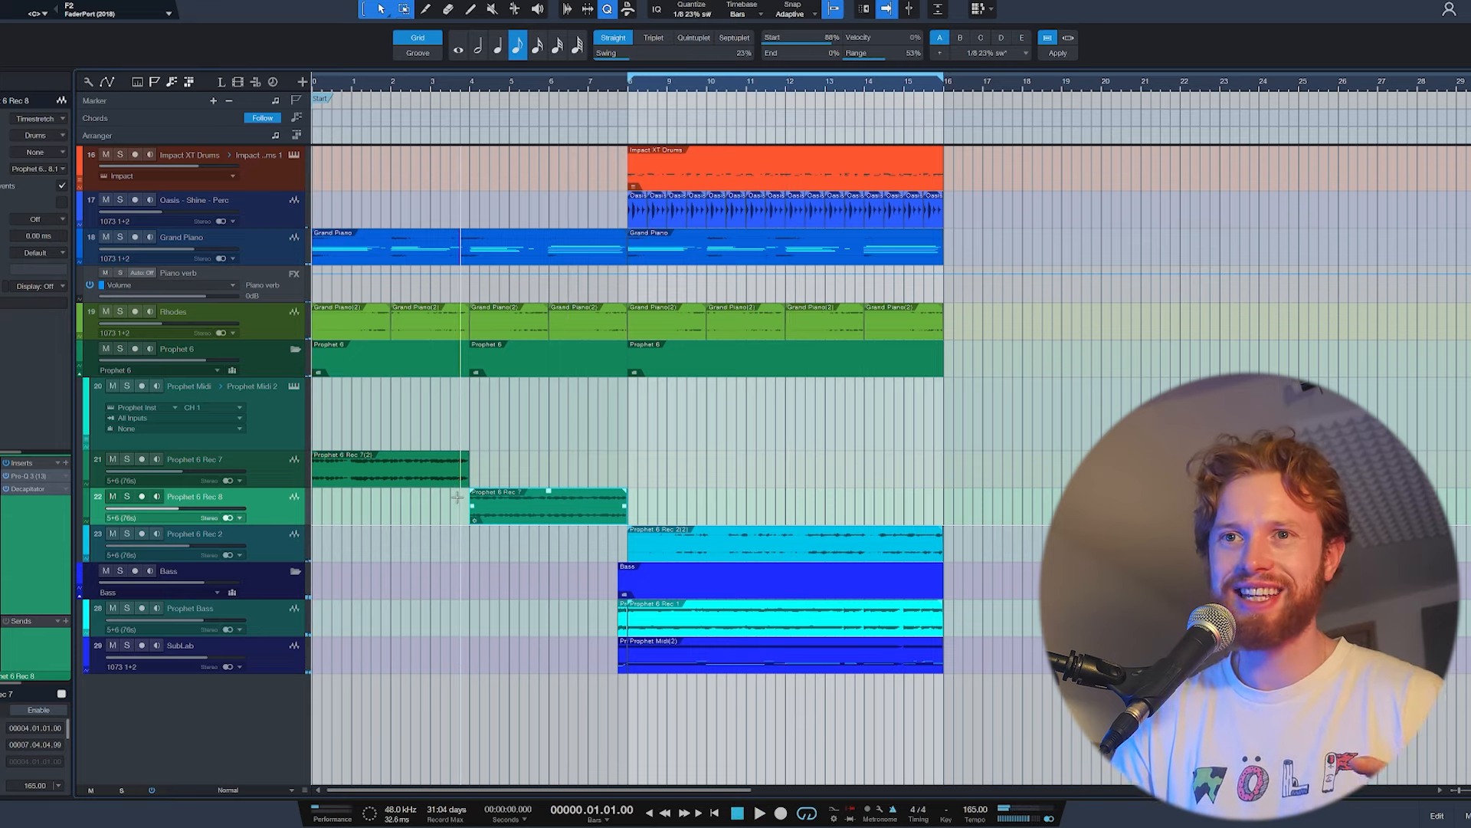
Step: Pack the Prophet 6 Rec 7 and Rec 8 tracks into a folder with a bus named Synth leads and insert Pro-Q 3 on it
{"action": "left_click", "coordinate": [406, 487]}
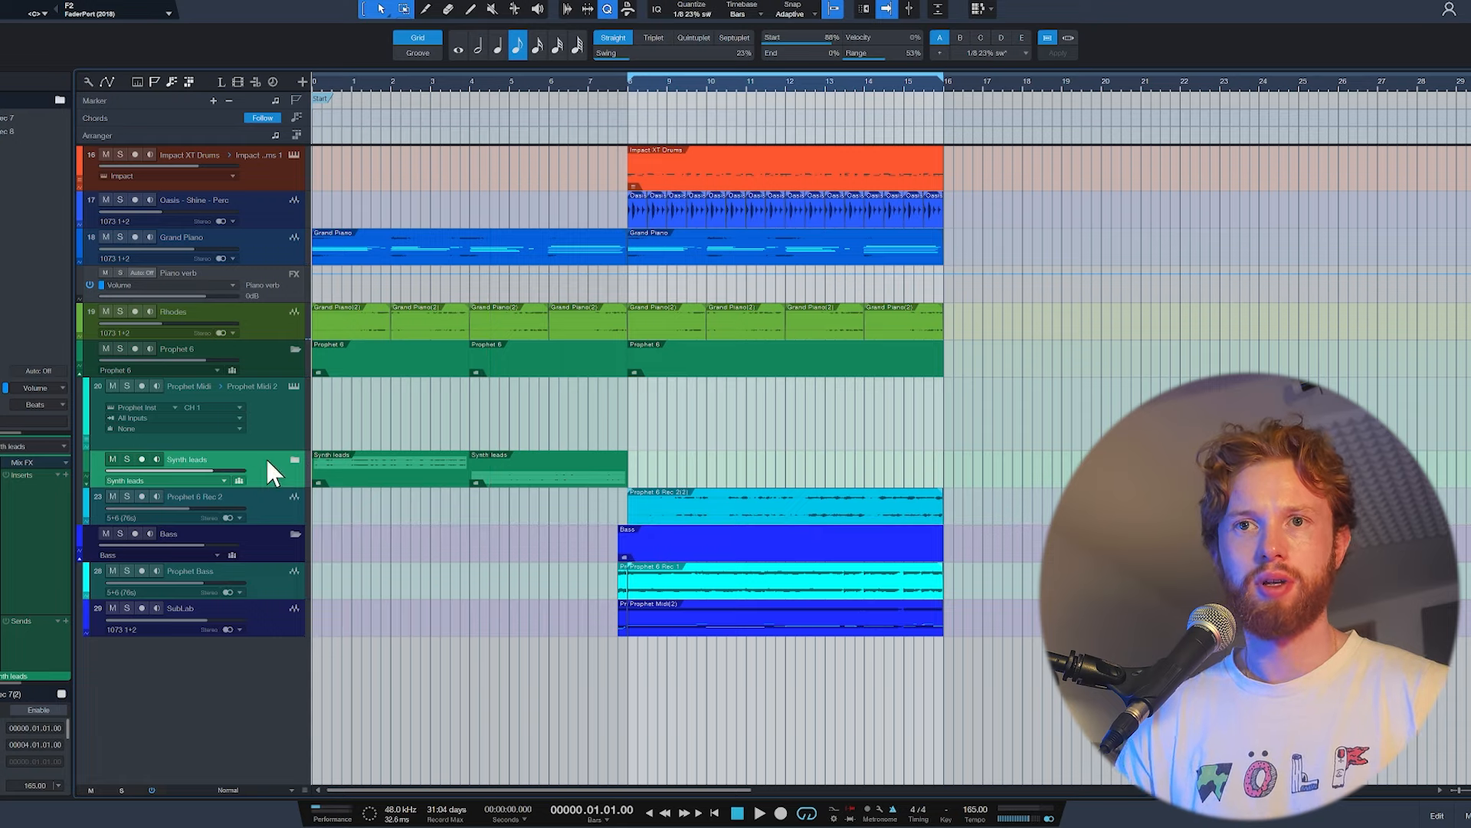
{"action": "left_click", "coordinate": [297, 460]}
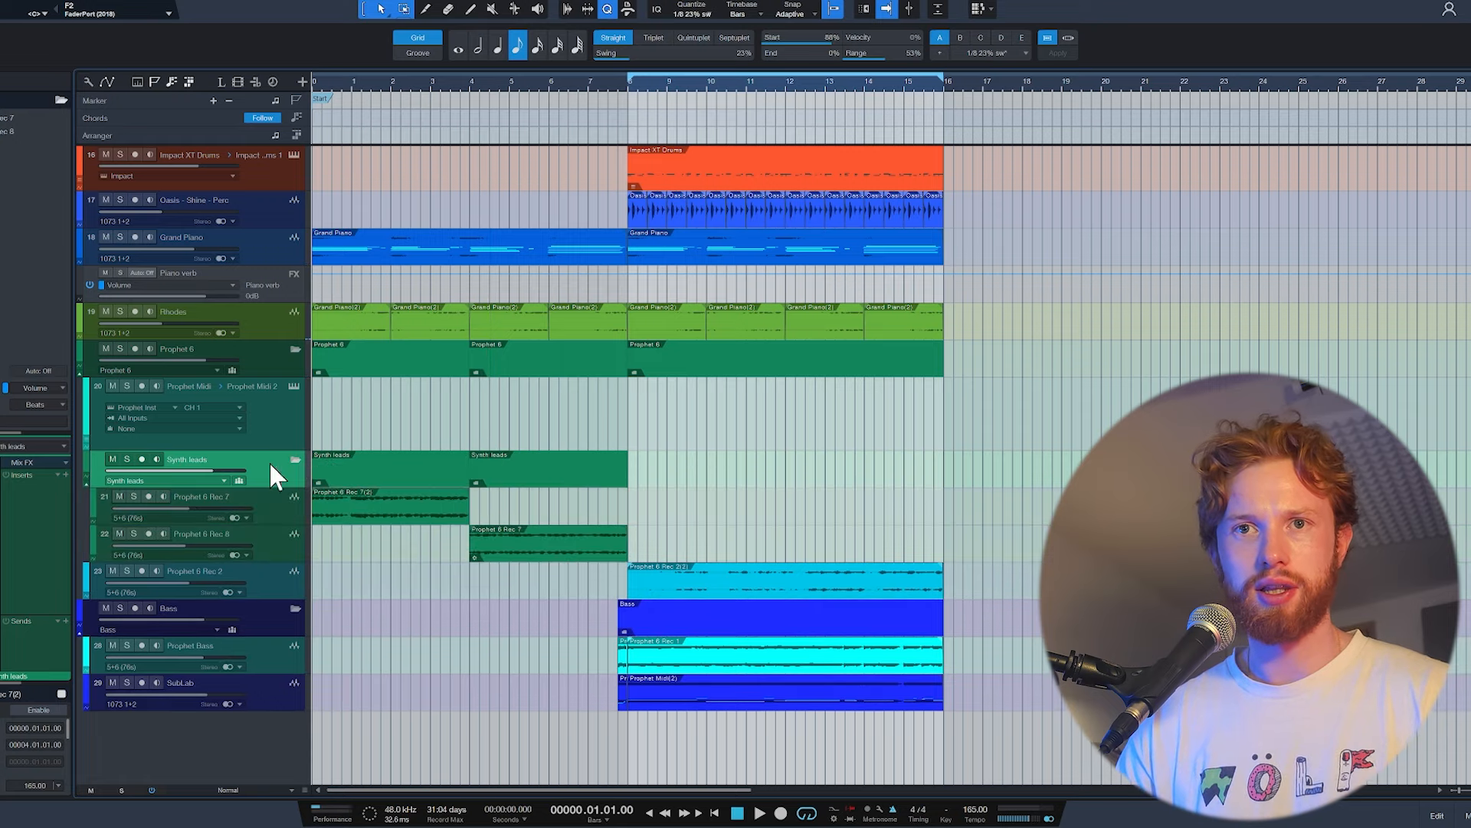
{"action": "left_click", "coordinate": [62, 474]}
{"action": "type", "text": "q3"}
{"action": "key", "text": "Return"}
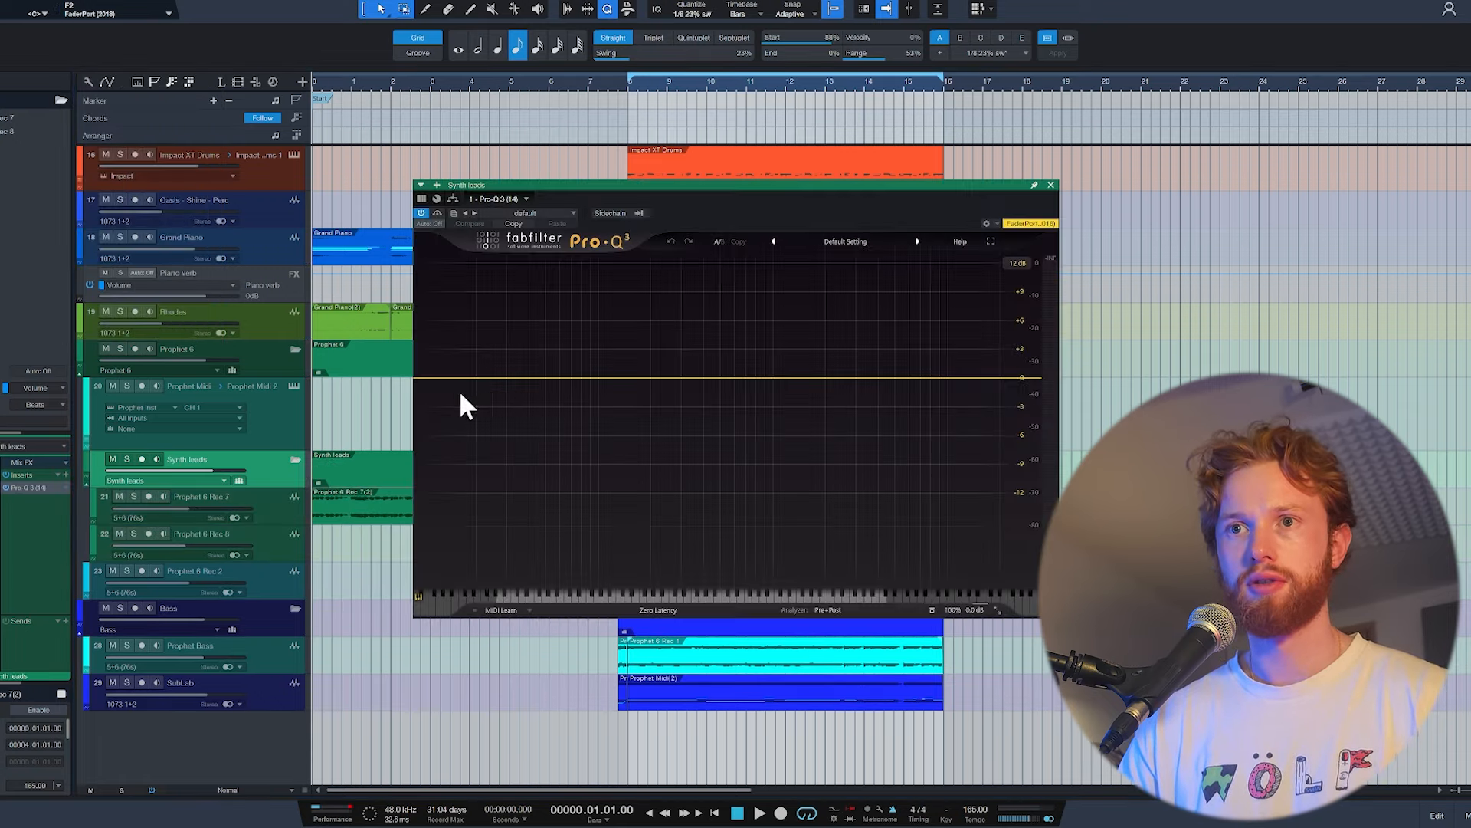
Step: Add a high cut at about 3005 Hz and a low cut at about 126 Hz in the Synth leads Pro-Q 3 during playback
{"action": "key", "text": "space"}
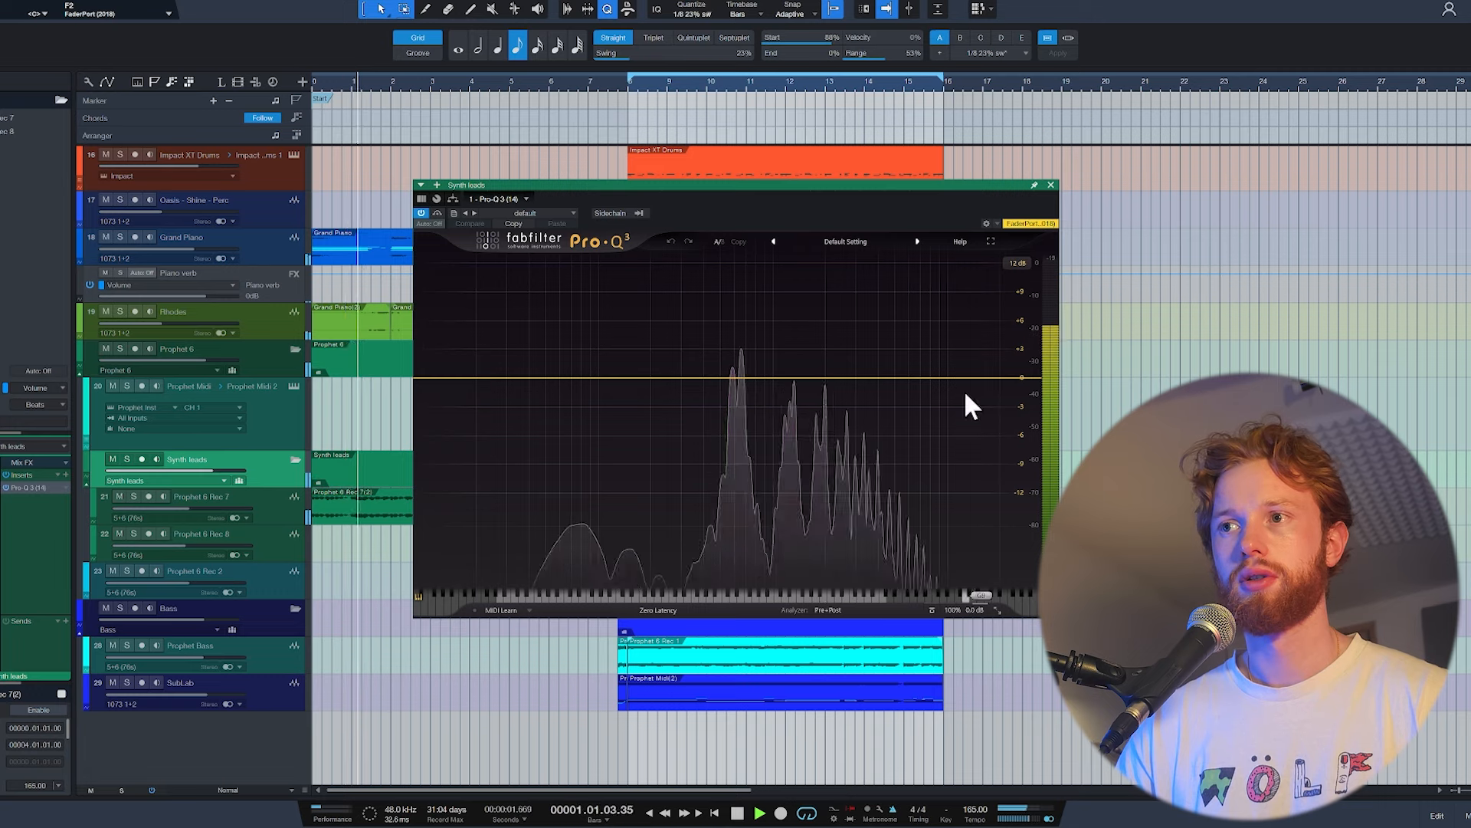
{"action": "left_click", "coordinate": [1032, 380]}
{"action": "left_click_drag", "start_coordinate": [1032, 380], "coordinate": [857, 387]}
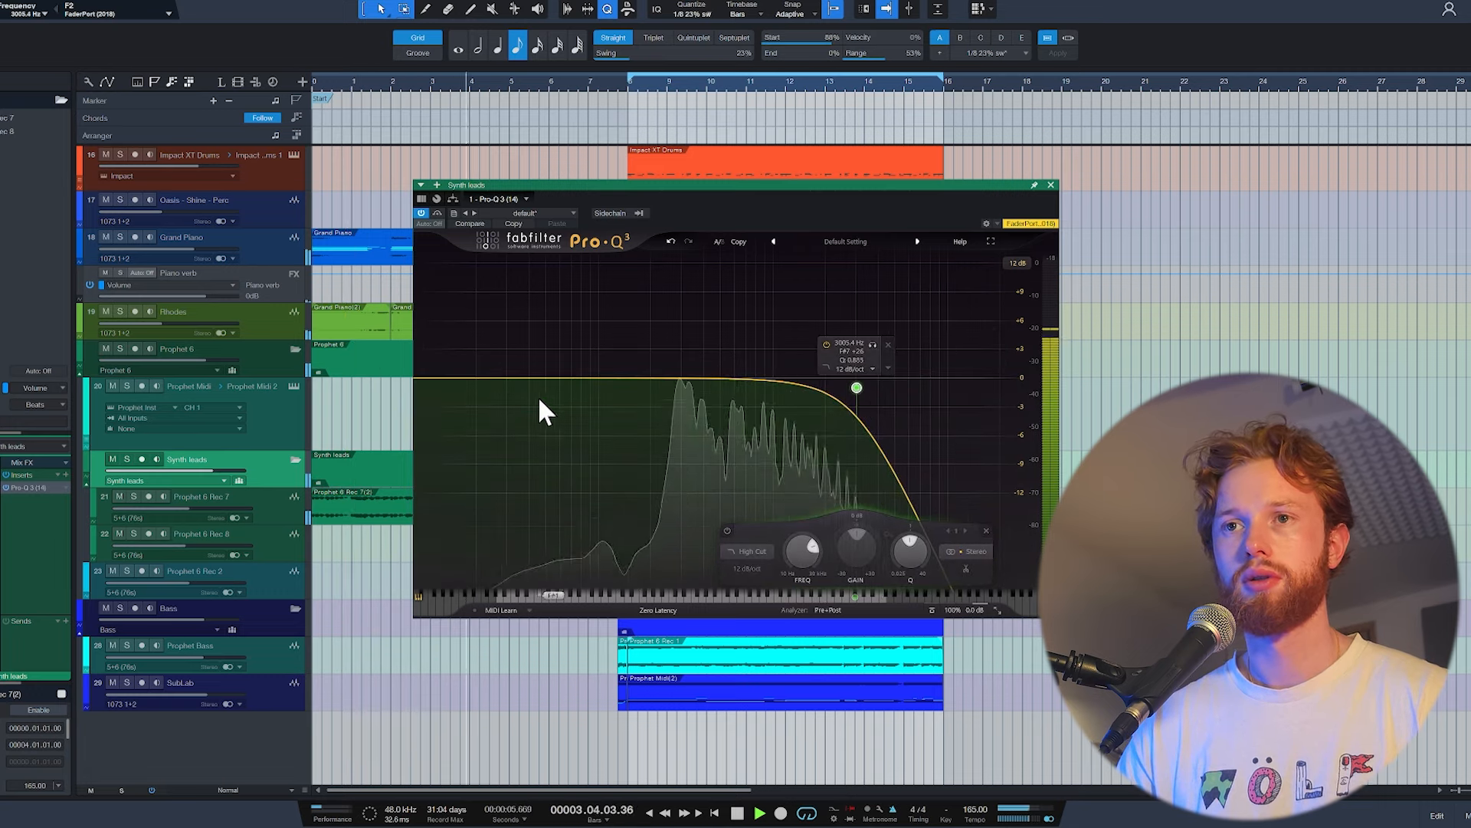
{"action": "left_click", "coordinate": [445, 379]}
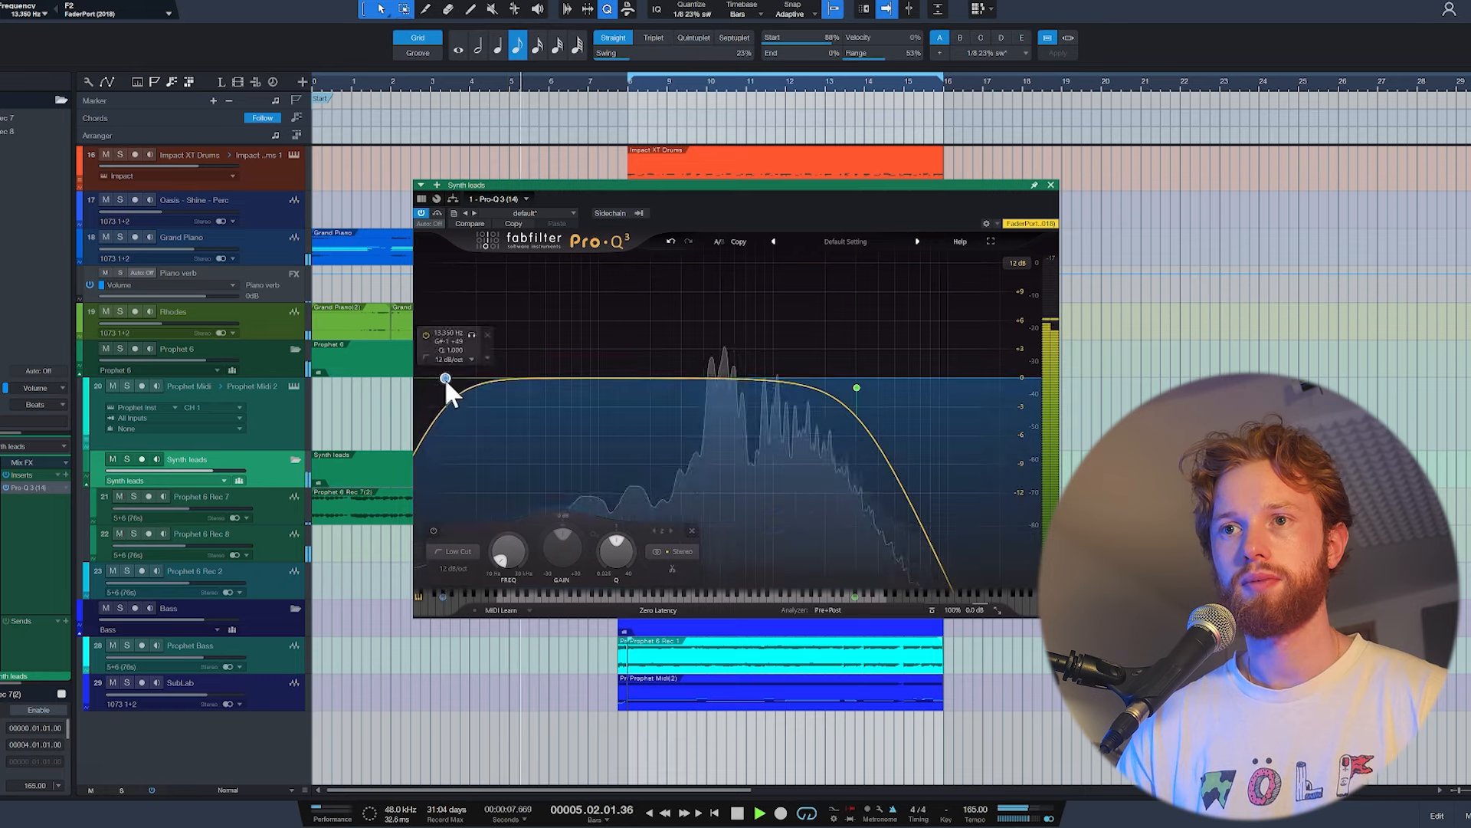
{"action": "left_click_drag", "start_coordinate": [445, 379], "coordinate": [616, 387]}
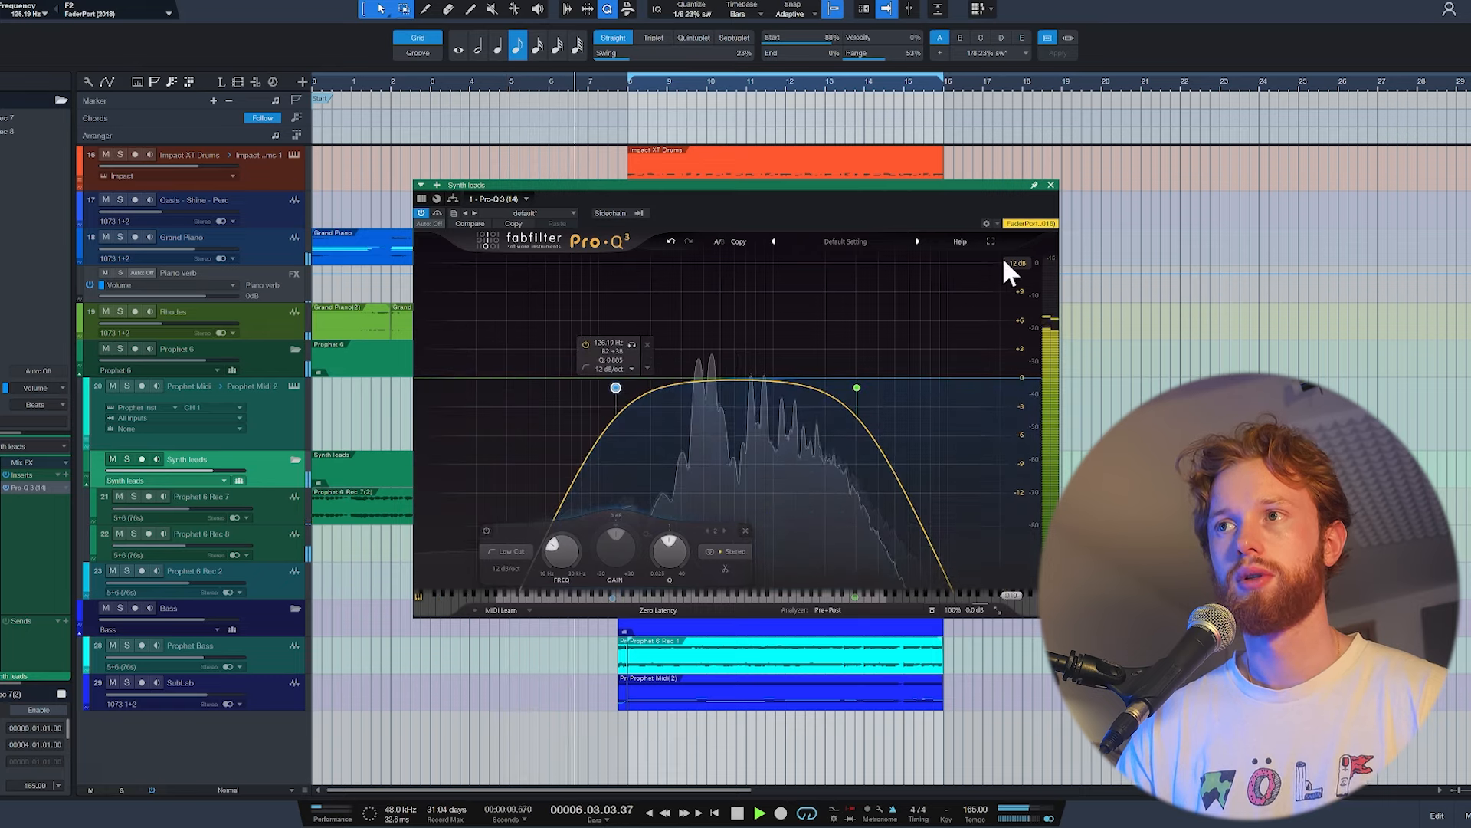
Step: Set the high cut's slope to 6 dB/oct and lower its cutoff frequency
{"action": "left_click", "coordinate": [854, 369]}
{"action": "left_click", "coordinate": [854, 388]}
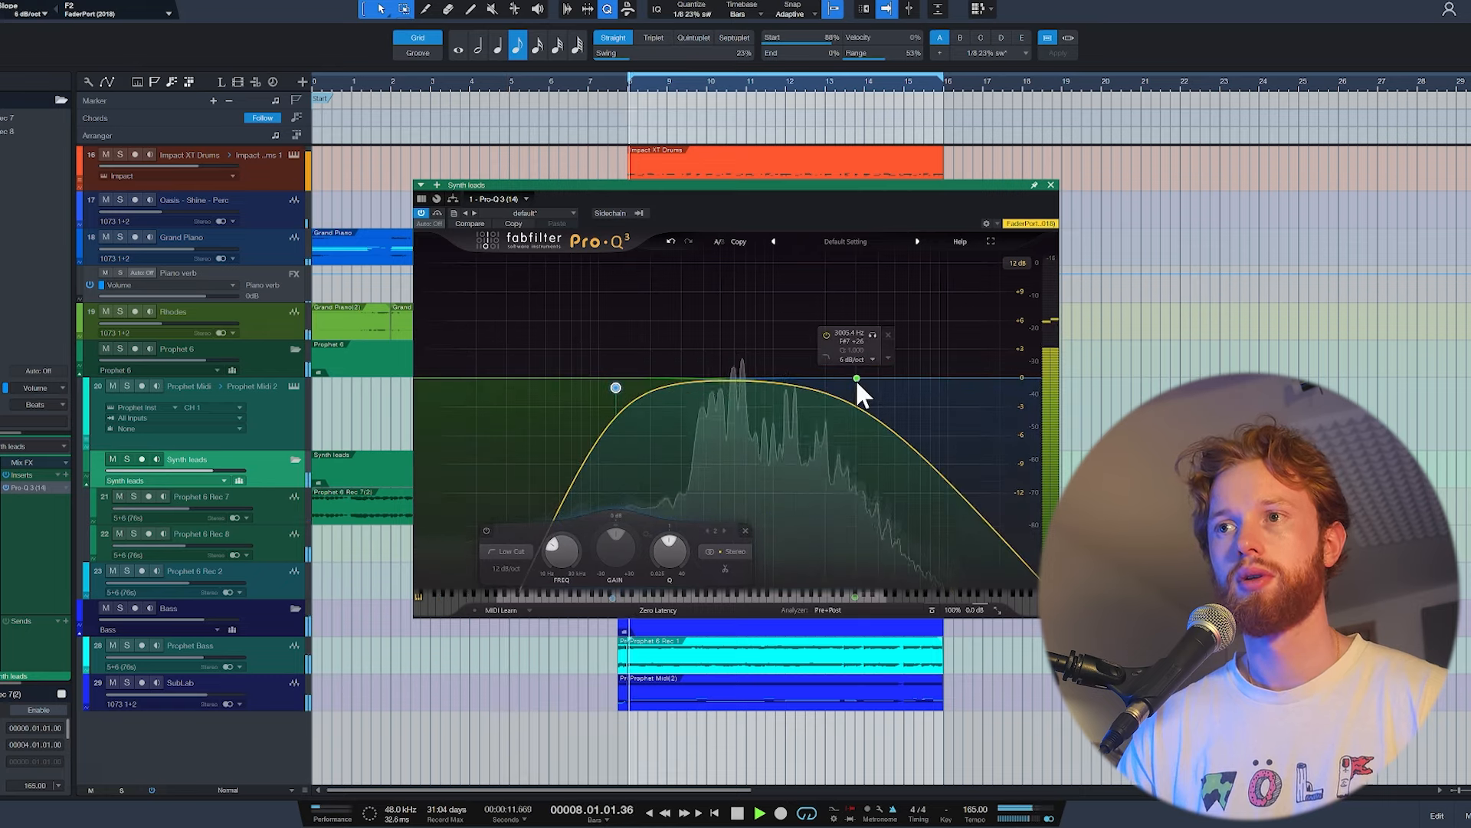
{"action": "left_click_drag", "start_coordinate": [855, 381], "coordinate": [793, 378]}
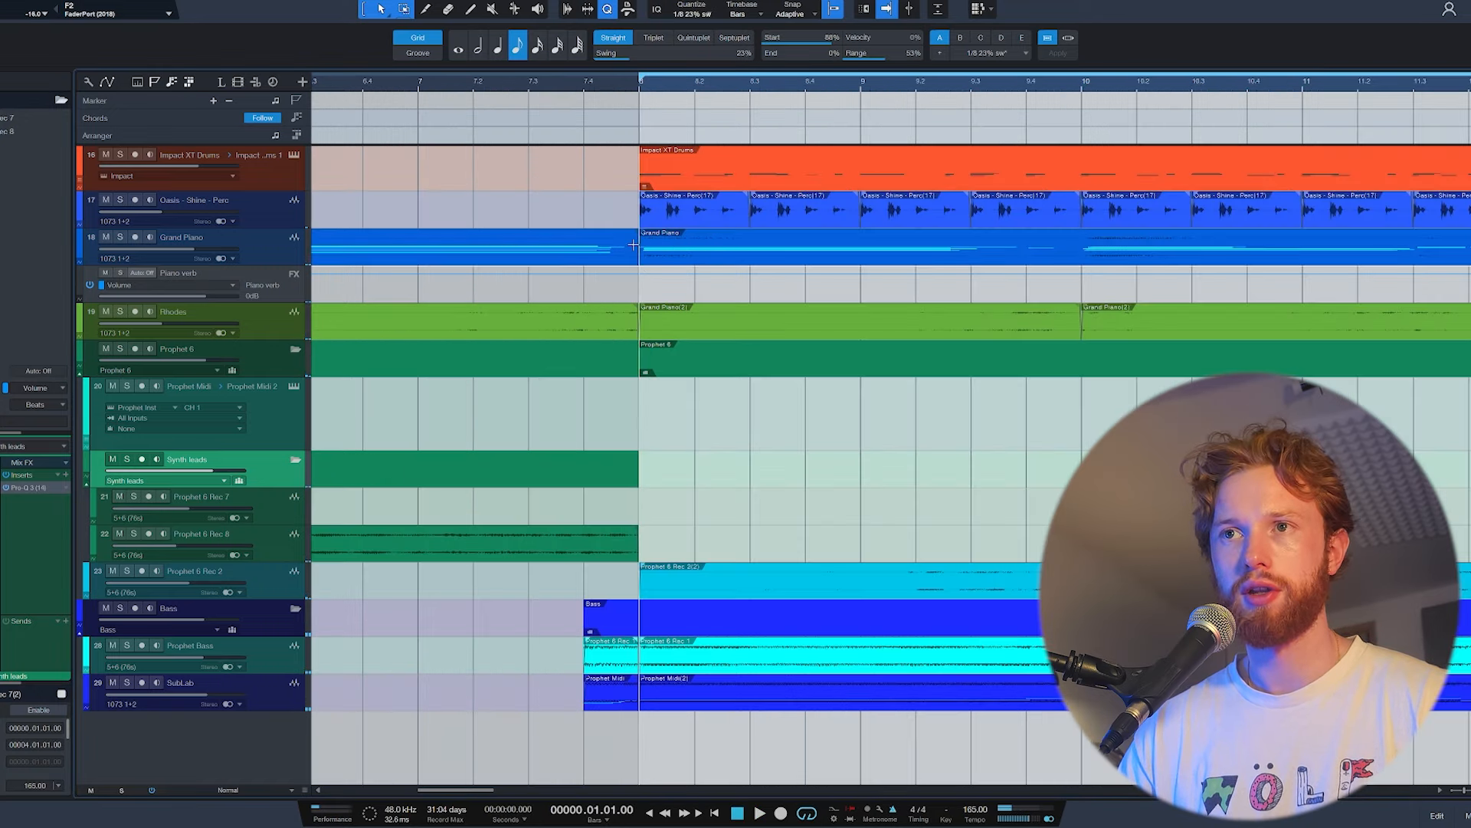
Step: Split the intro Grand Piano and Rhodes events at bar 7 beat 4 and delete their last beat before bar 8
{"action": "left_click", "coordinate": [627, 252]}
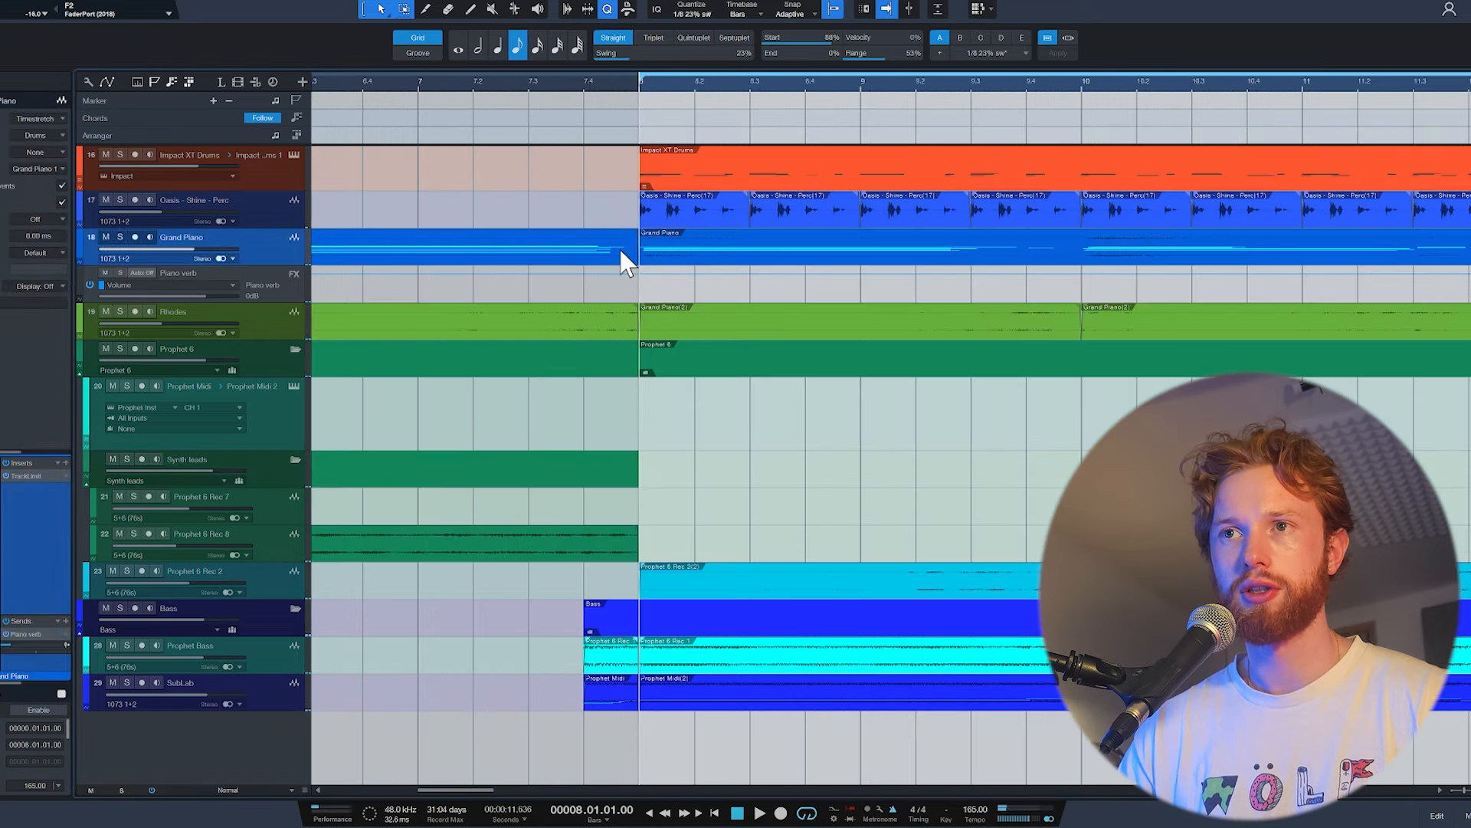
{"action": "left_click", "coordinate": [625, 329]}
{"action": "left_click_drag", "start_coordinate": [636, 328], "coordinate": [584, 244]}
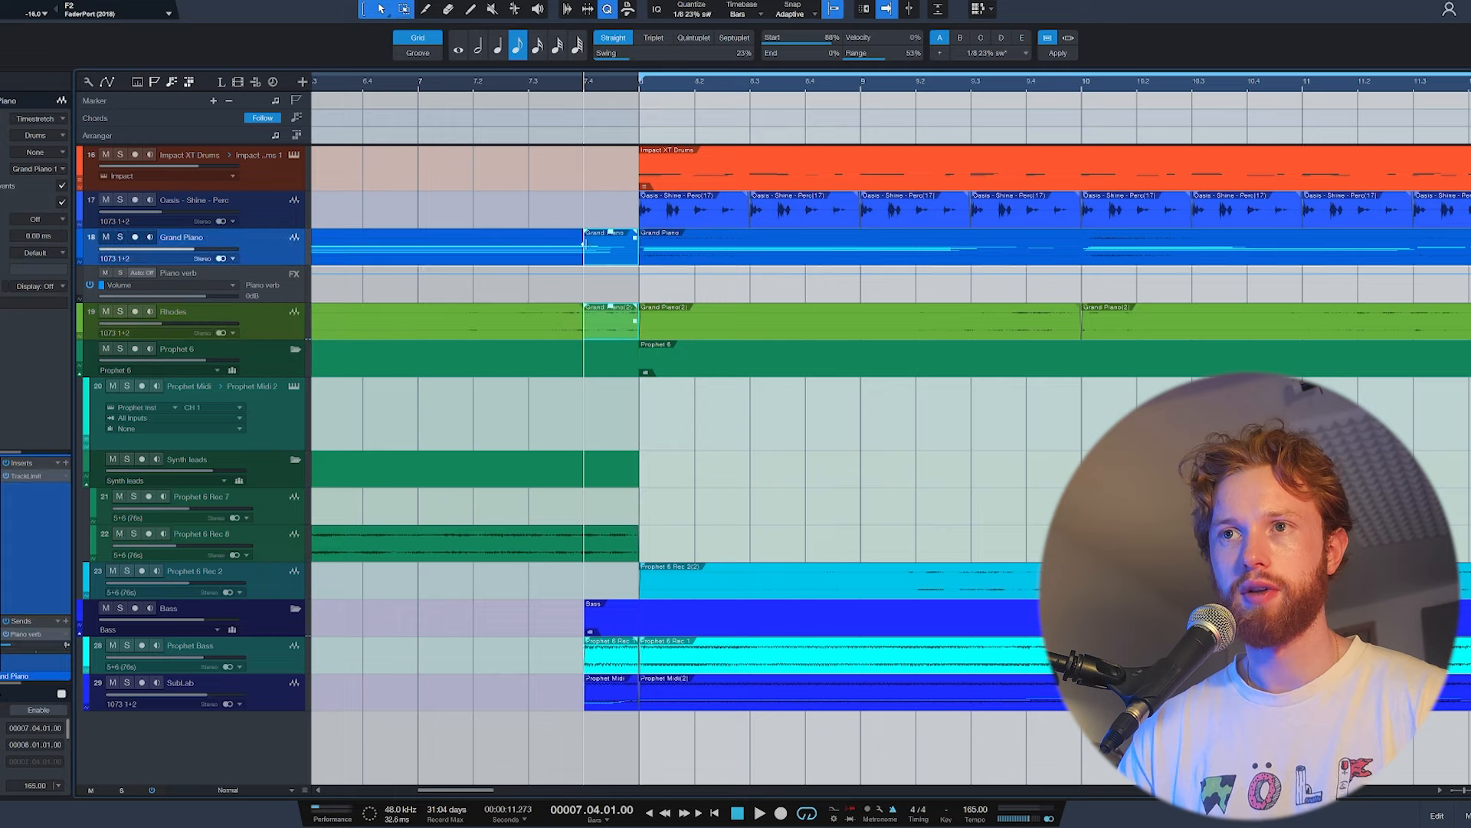
{"action": "key", "text": "Delete"}
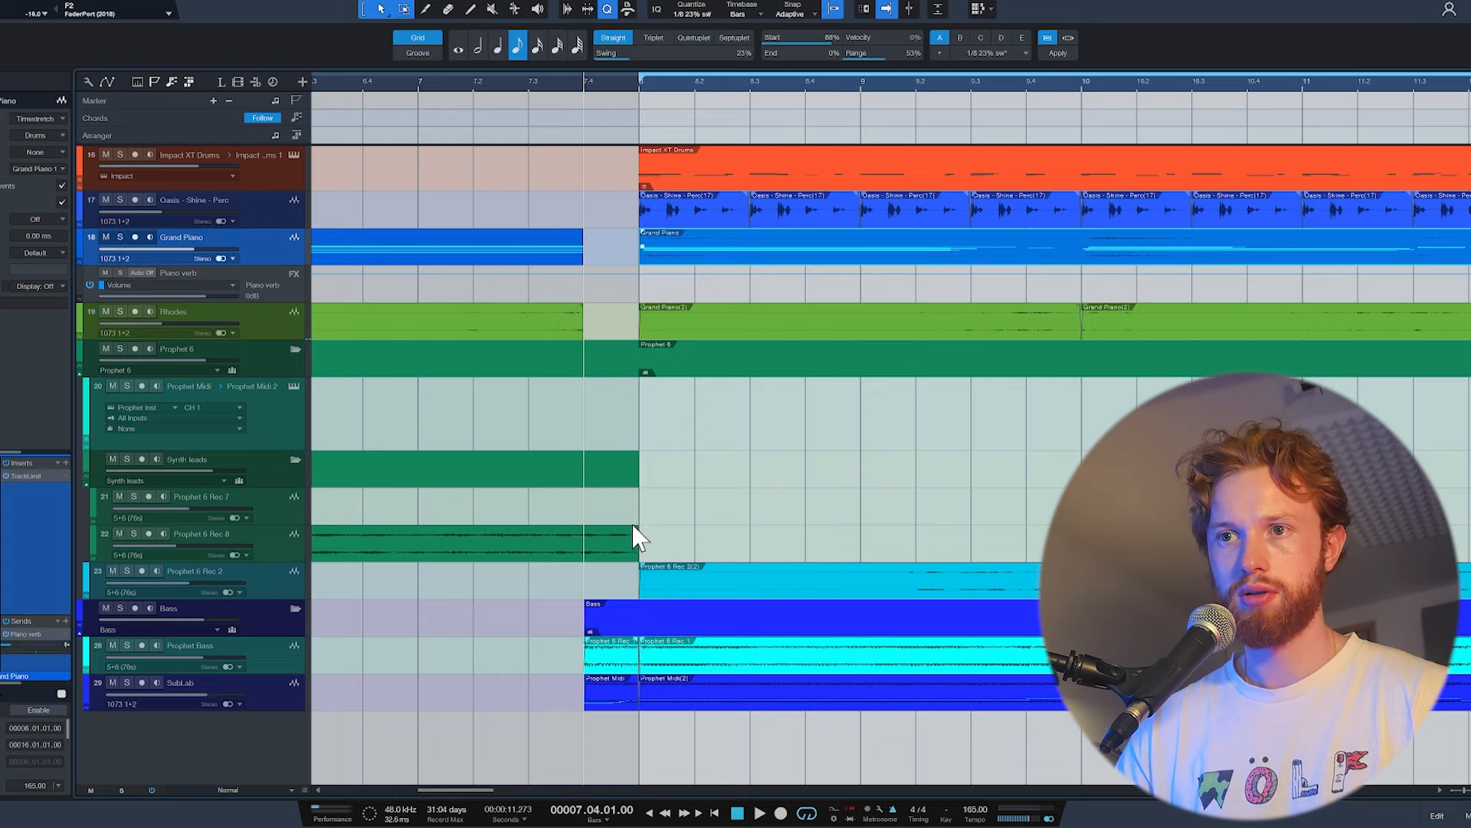
Step: Shorten the Prophet 6 Rec 8 recording to bar 7 beat 4, split it at bar 7 and play the transition
{"action": "left_click_drag", "start_coordinate": [637, 539], "coordinate": [585, 538]}
{"action": "key", "text": "w"}
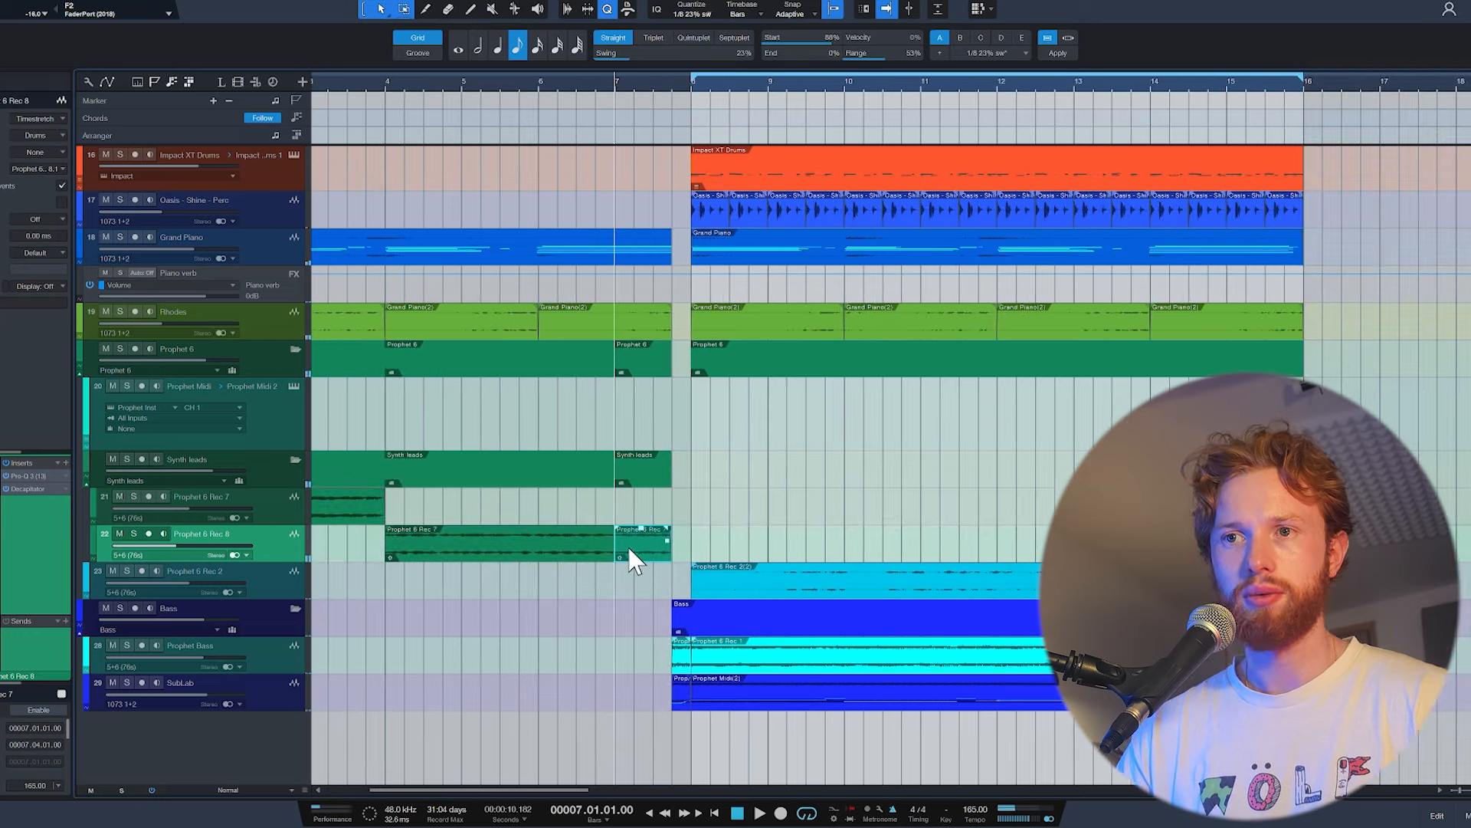
{"action": "key", "text": "space"}
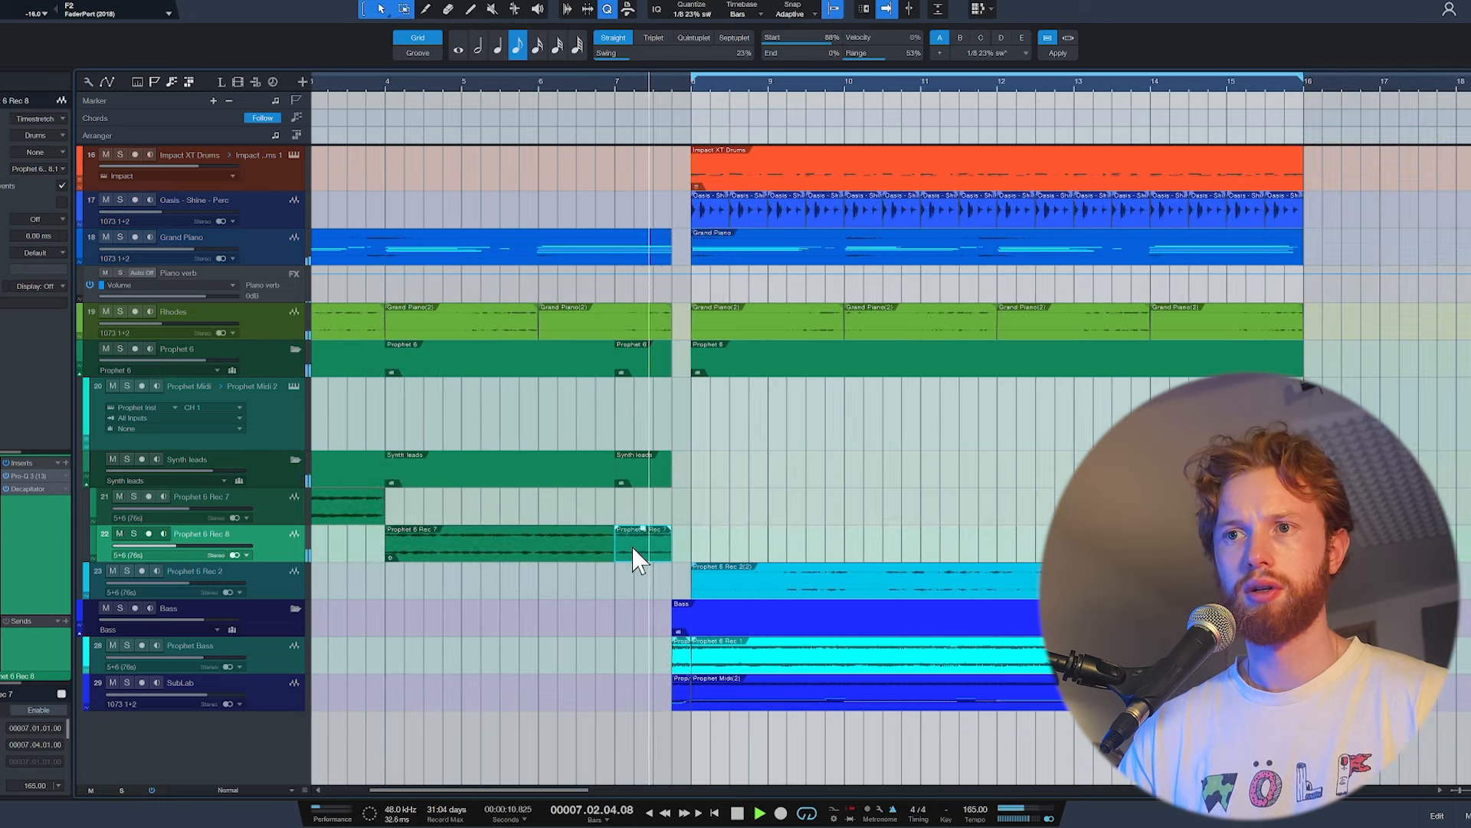
{"action": "left_click", "coordinate": [590, 561], "text": "shift"}
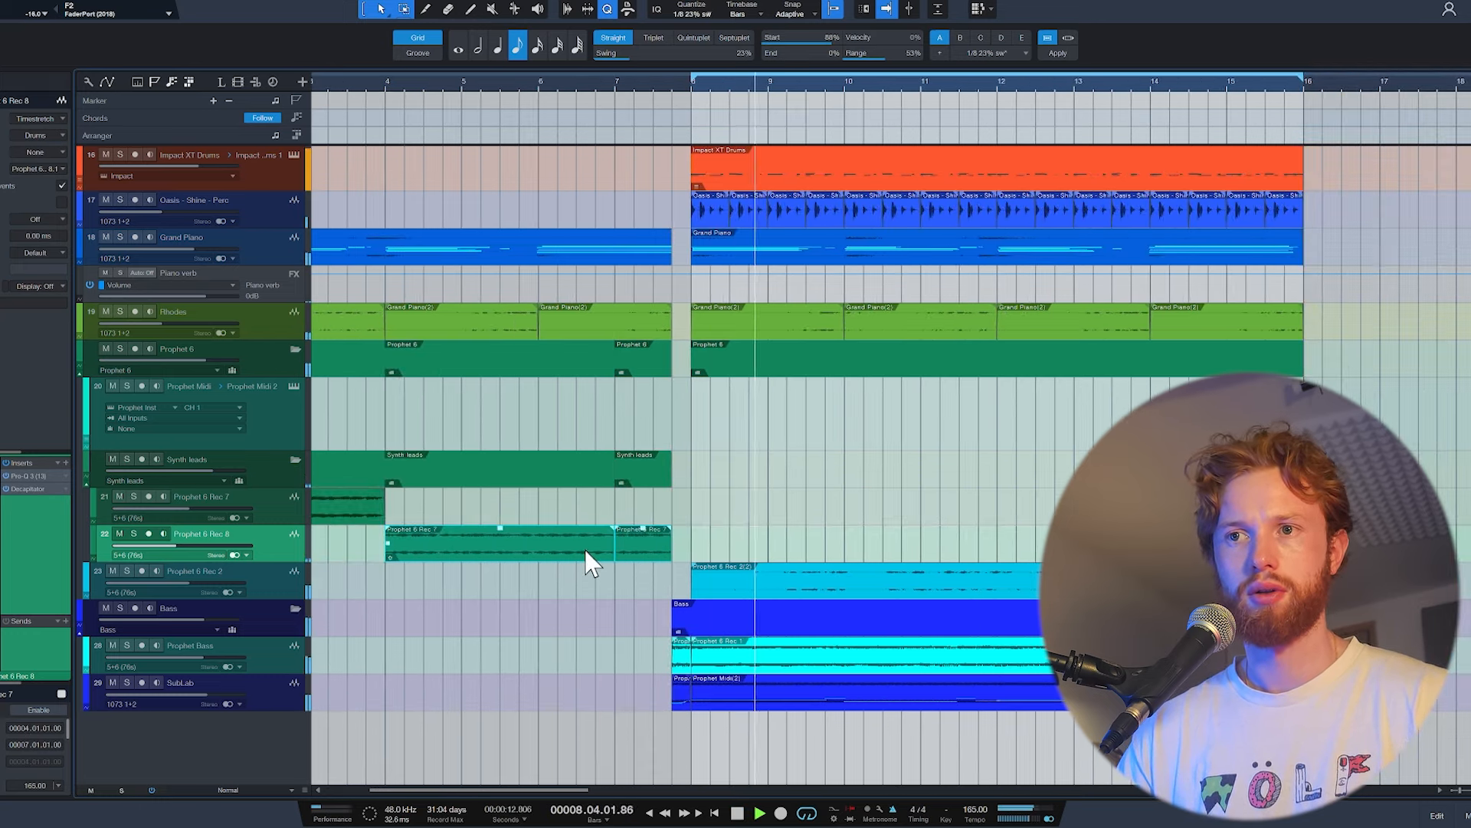
{"action": "key", "text": "space"}
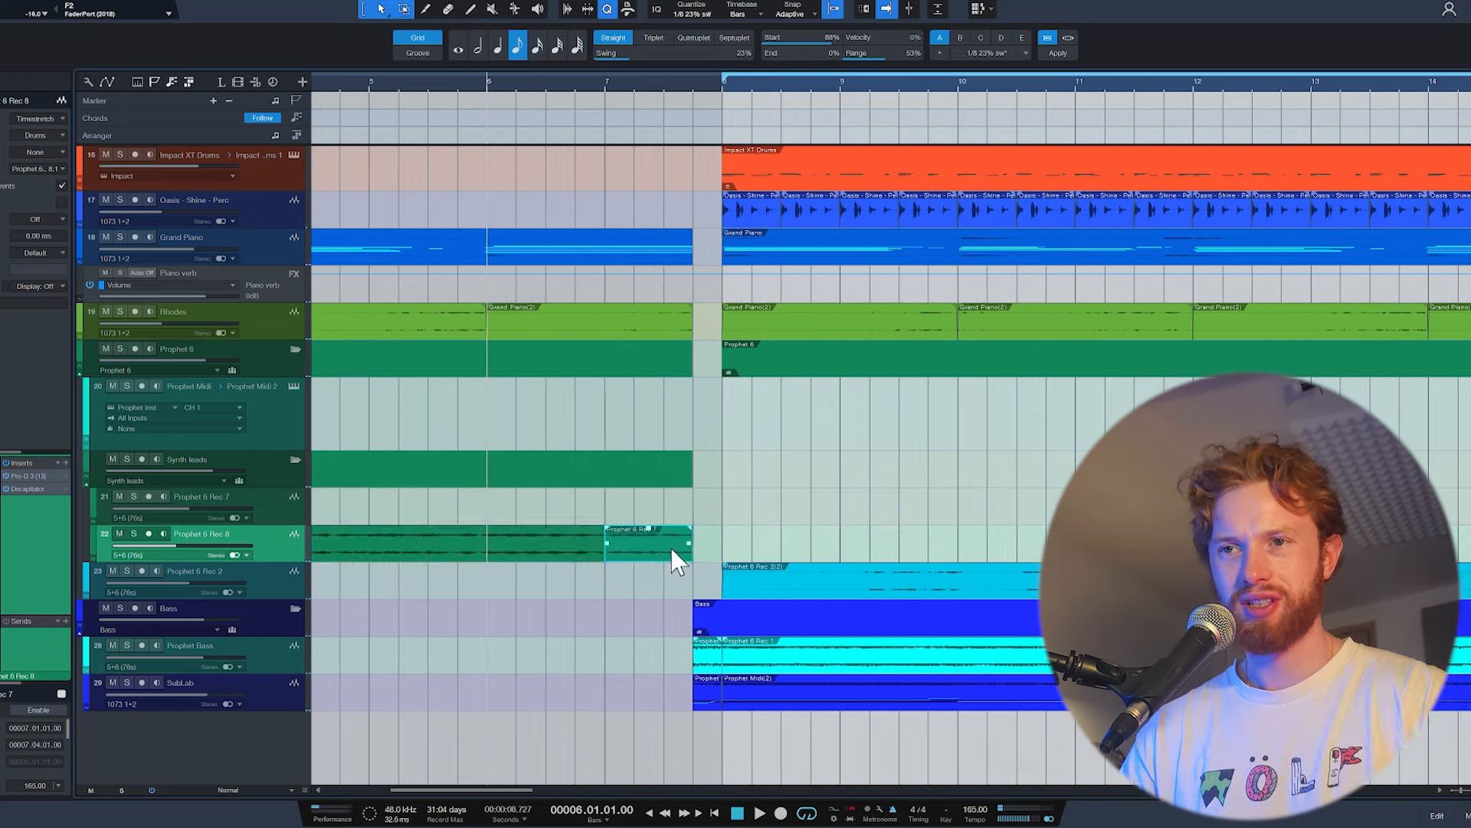
Step: Delete the Prophet 6 Rec 8 piece after bar 7 and play the transition into the beat
{"action": "key", "text": "Delete"}
{"action": "left_click", "coordinate": [571, 548]}
{"action": "key", "text": "space"}
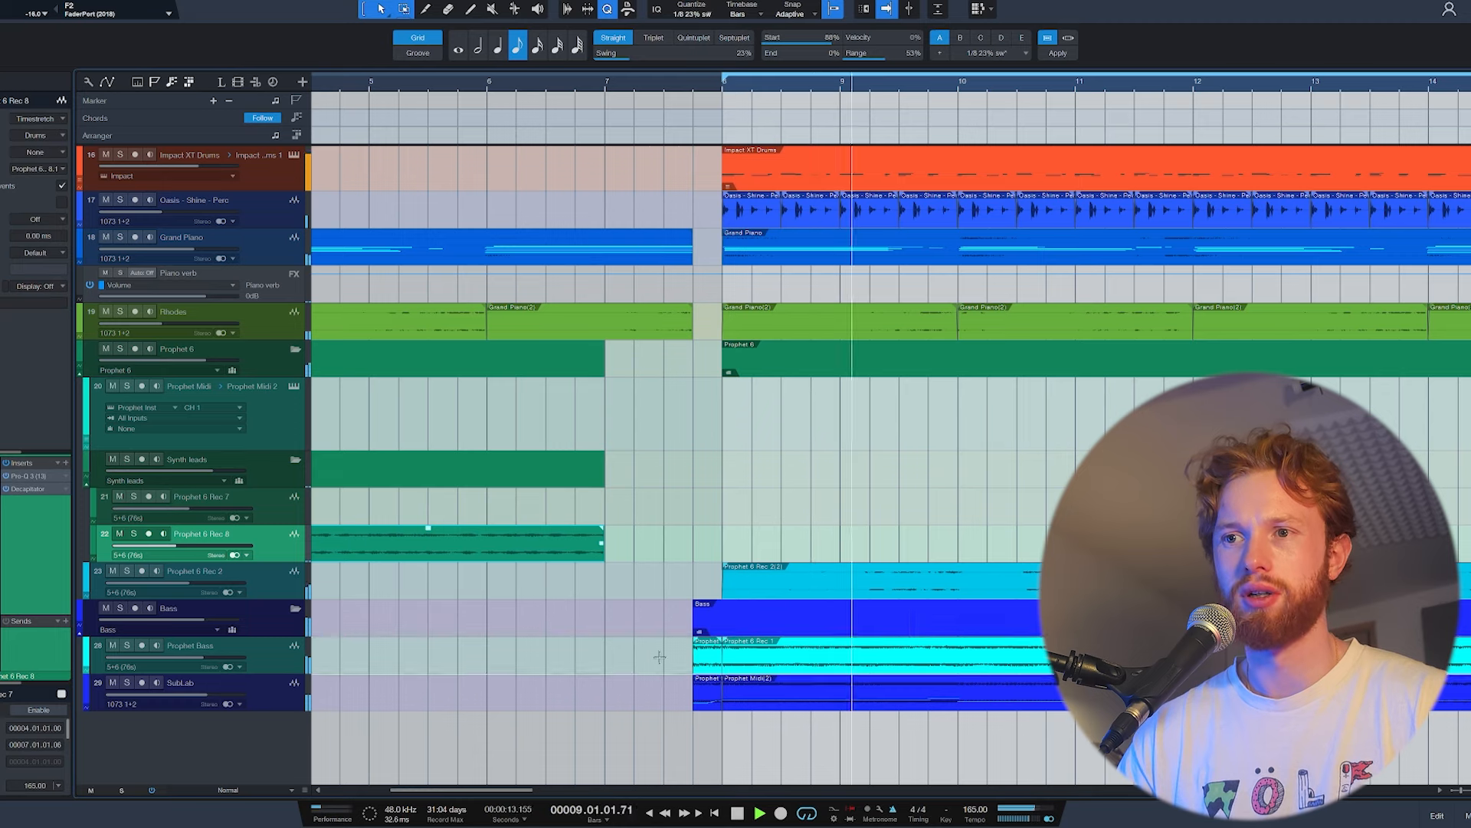
Step: Extend the start of the Prophet Bass and SubLab pickup events back to bar 7 beat 3 and play the transition
{"action": "key", "text": "space"}
{"action": "left_click", "coordinate": [705, 665]}
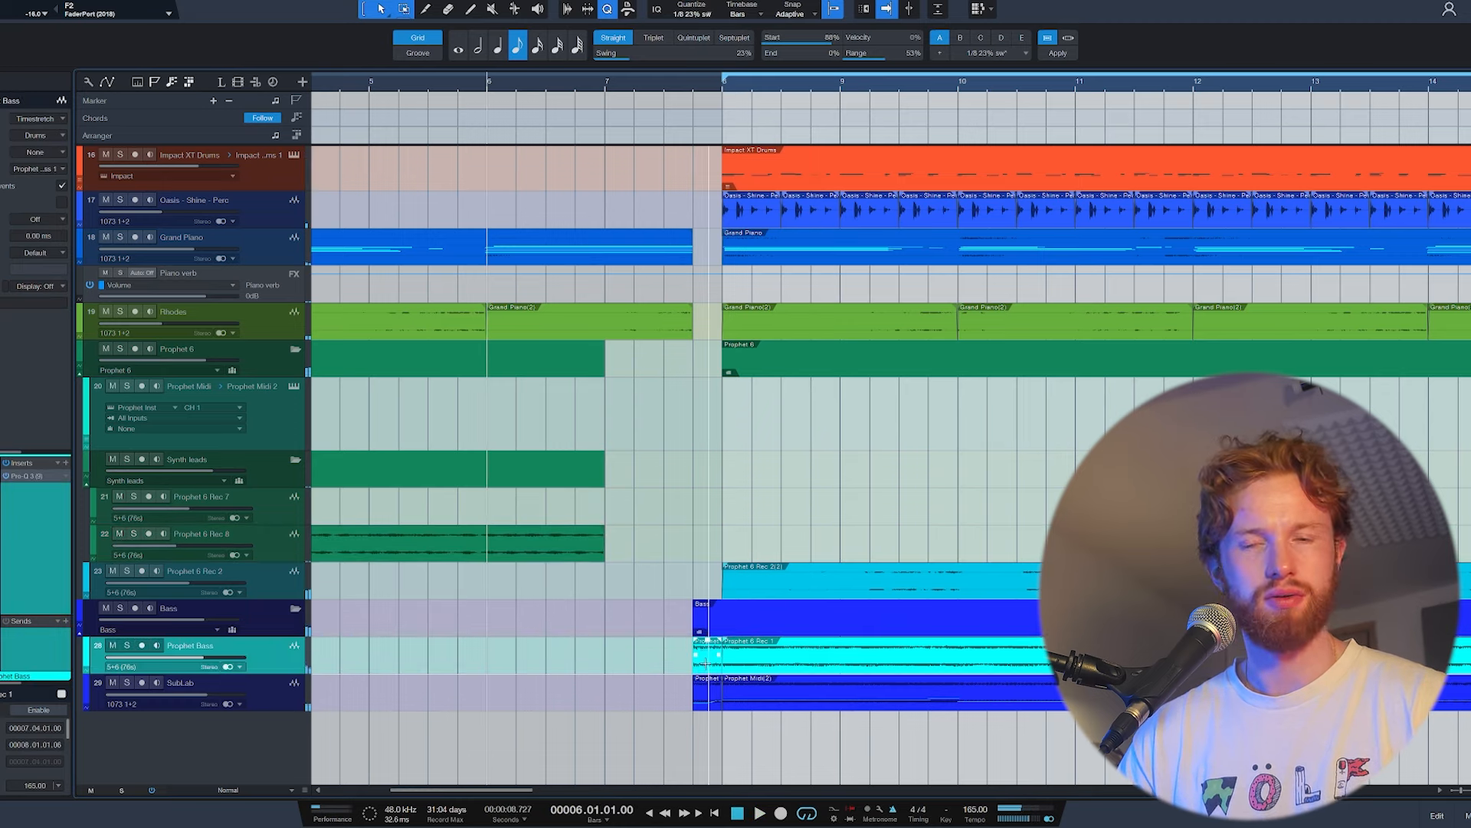
{"action": "left_click", "coordinate": [706, 688]}
{"action": "key", "text": "space"}
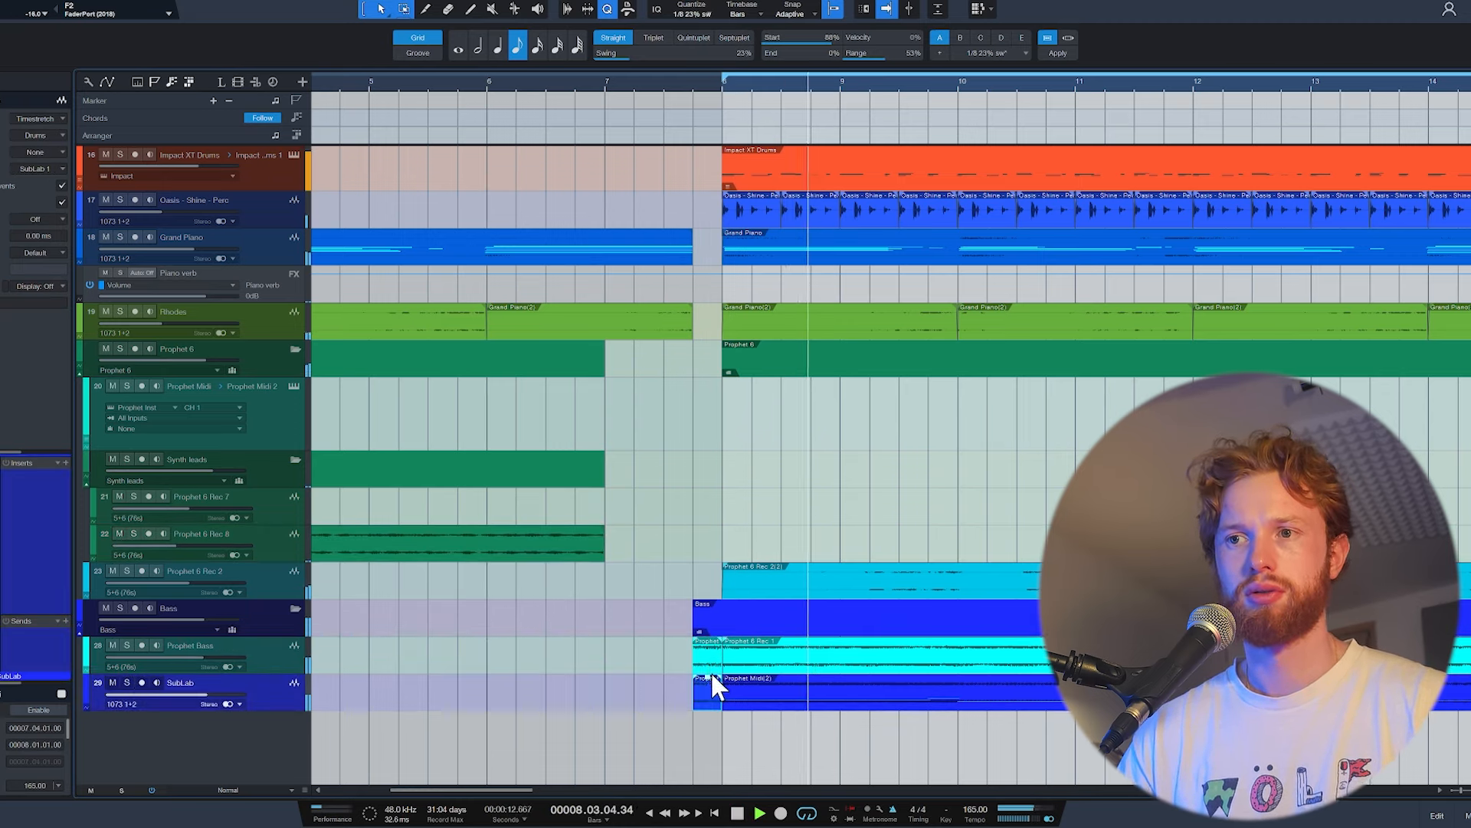
{"action": "key", "text": "space"}
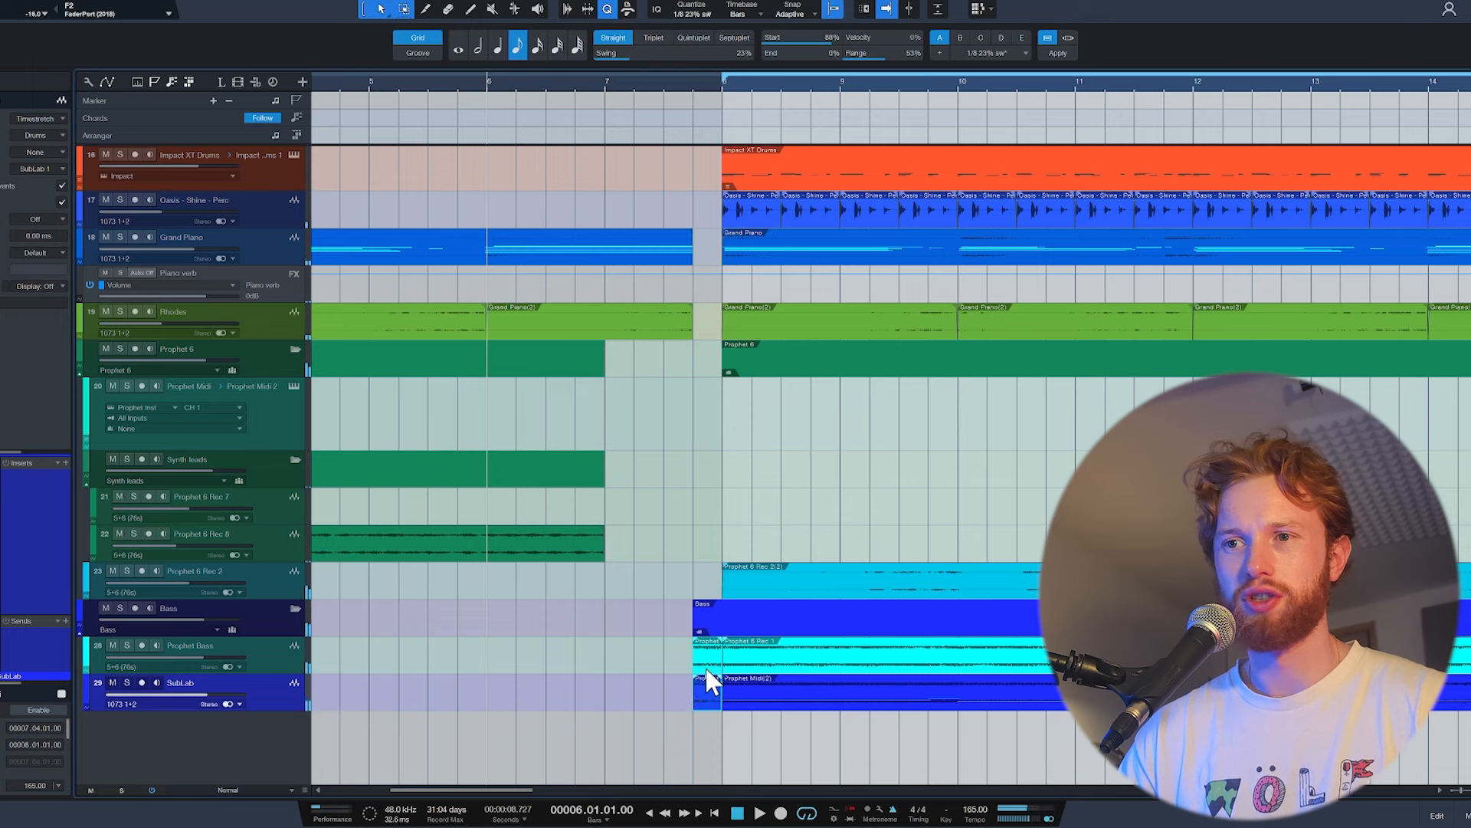
{"action": "left_click", "coordinate": [703, 667]}
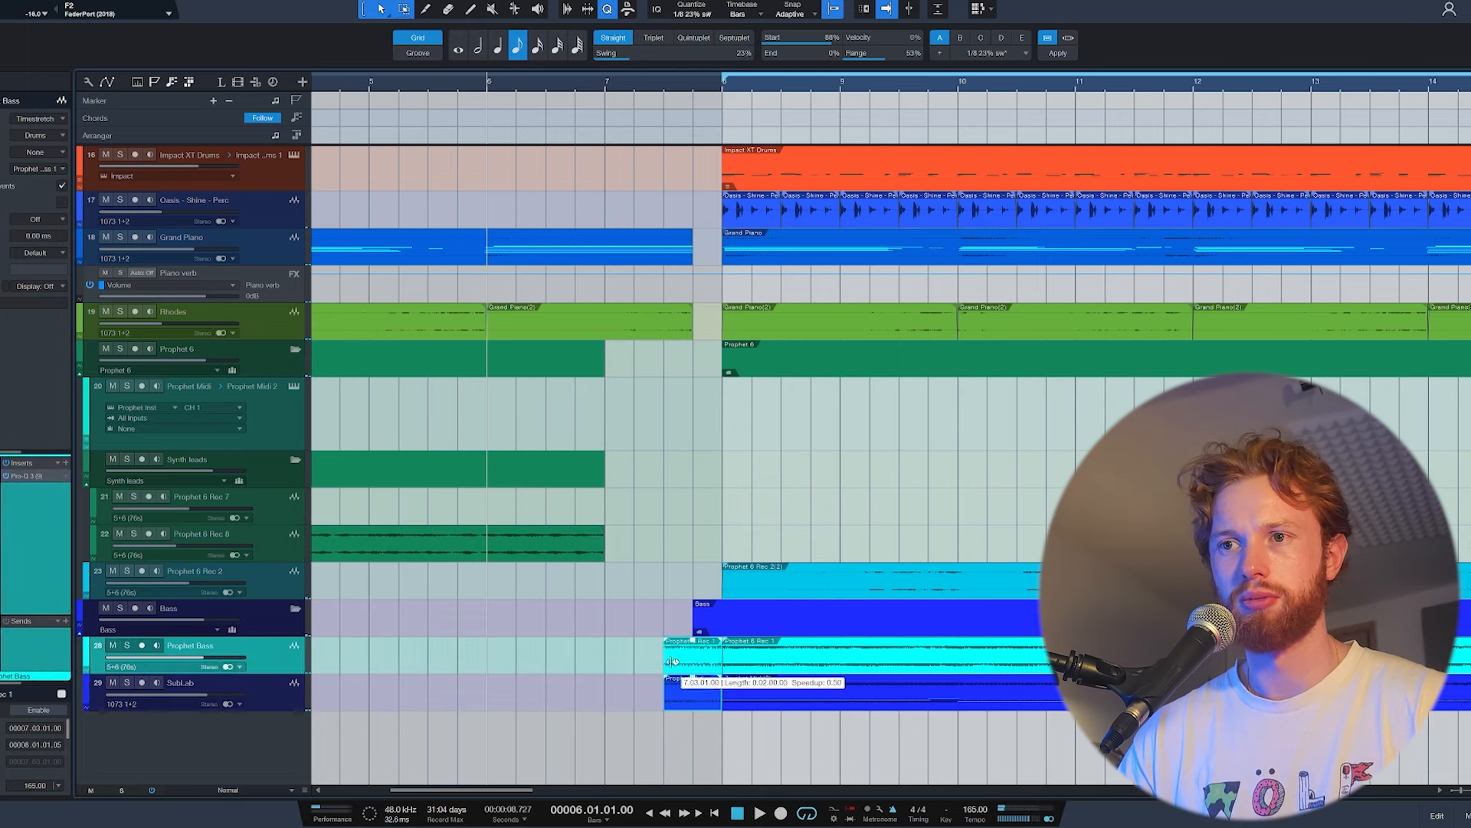
{"action": "left_click_drag", "start_coordinate": [674, 660], "coordinate": [673, 672]}
{"action": "key", "text": "space"}
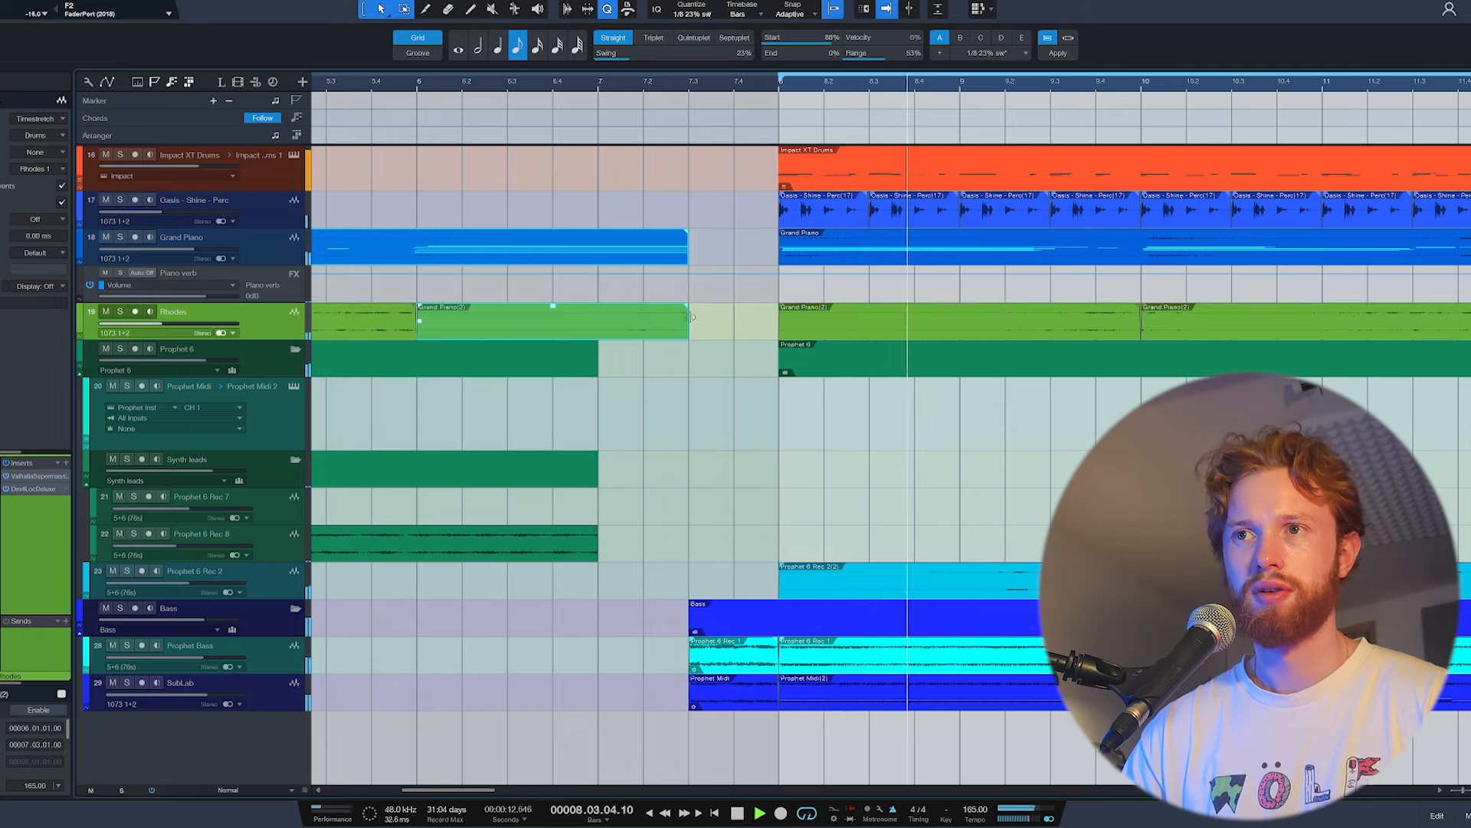
Step: Shorten the intro Grand Piano and Rhodes events to end at bar 7 and play the intro
{"action": "left_click_drag", "start_coordinate": [689, 319], "coordinate": [598, 320]}
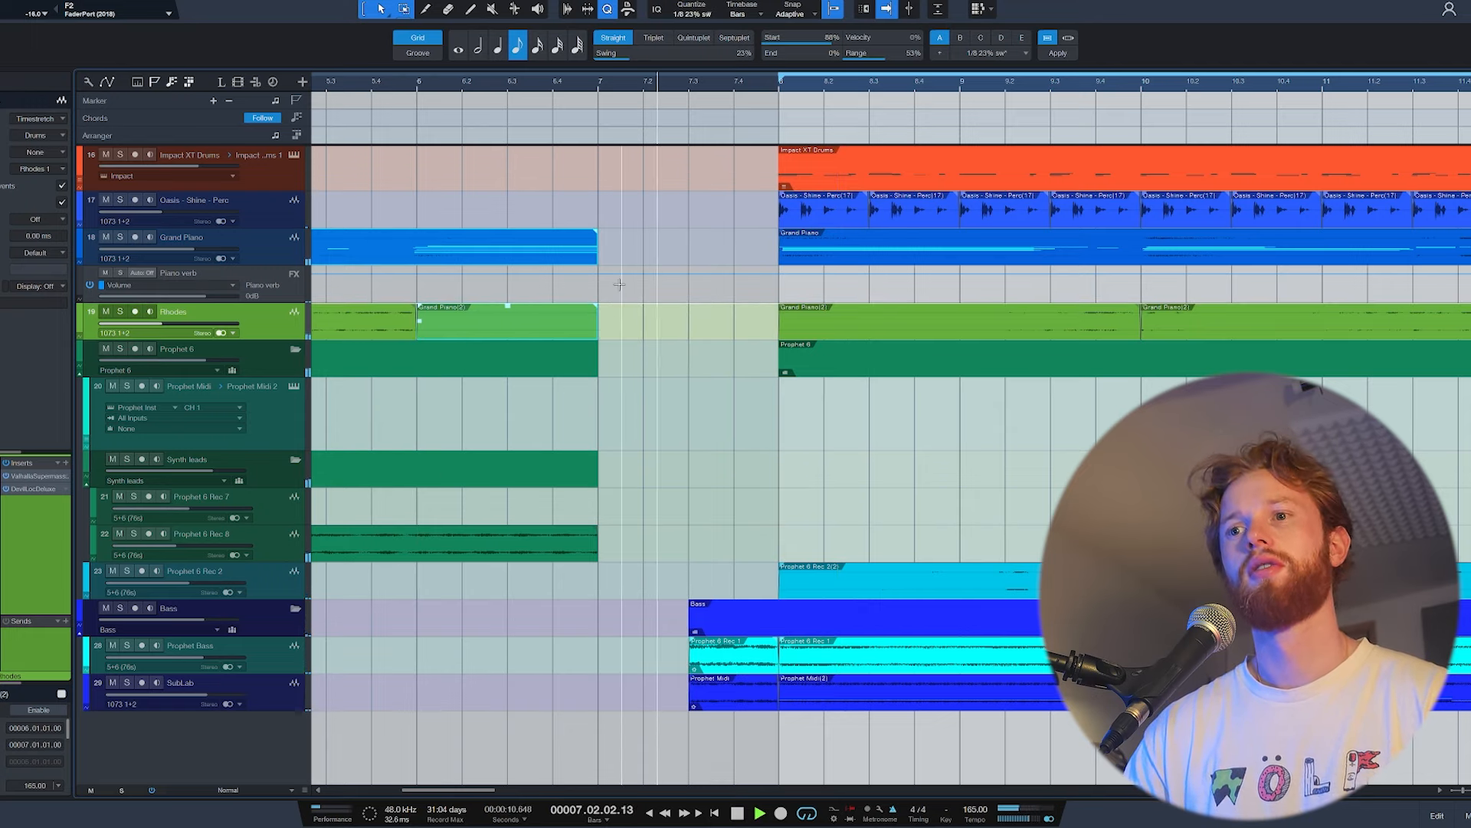
{"action": "key", "text": "space"}
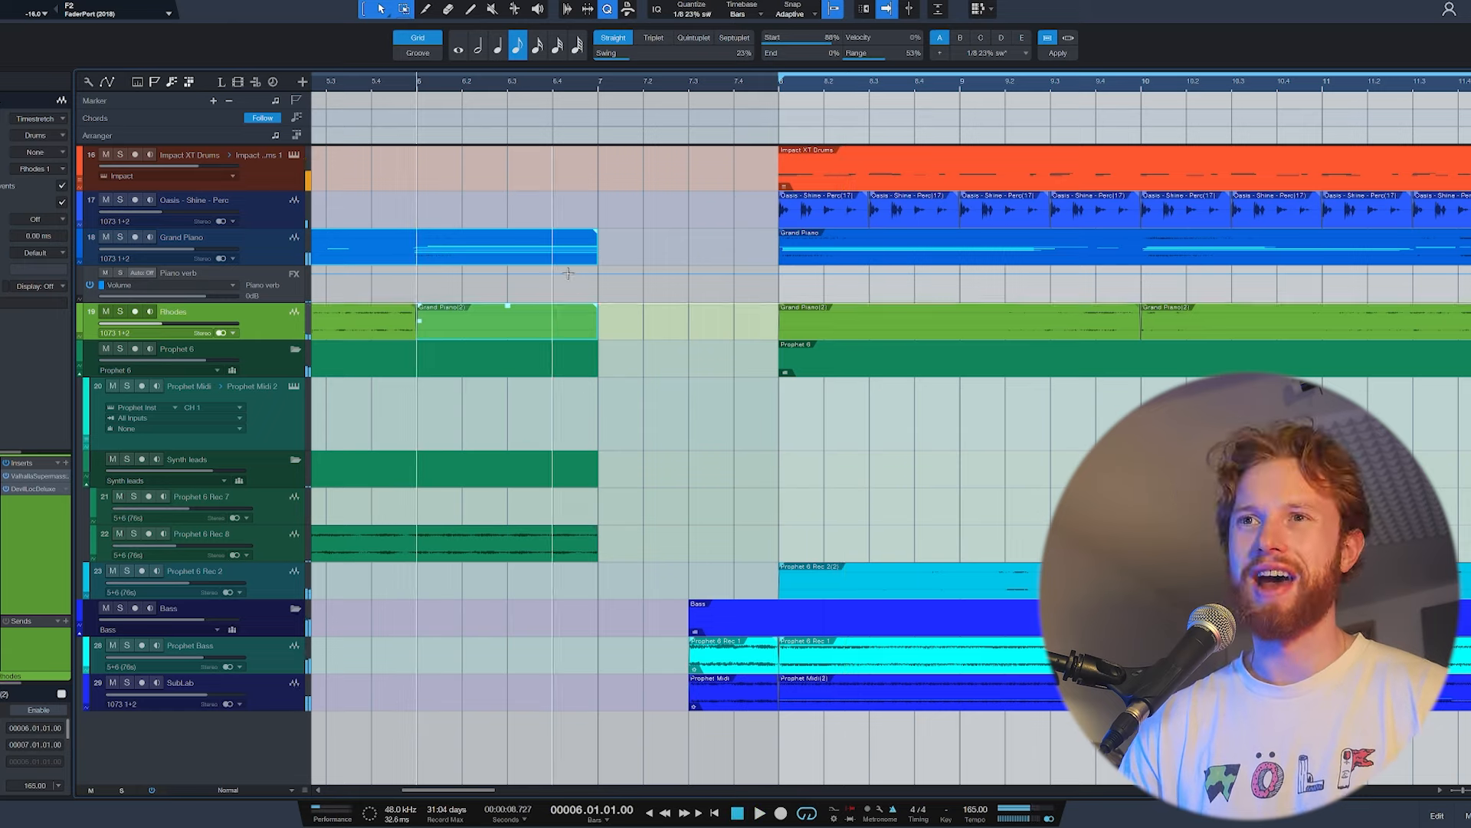
{"action": "left_click", "coordinate": [572, 551]}
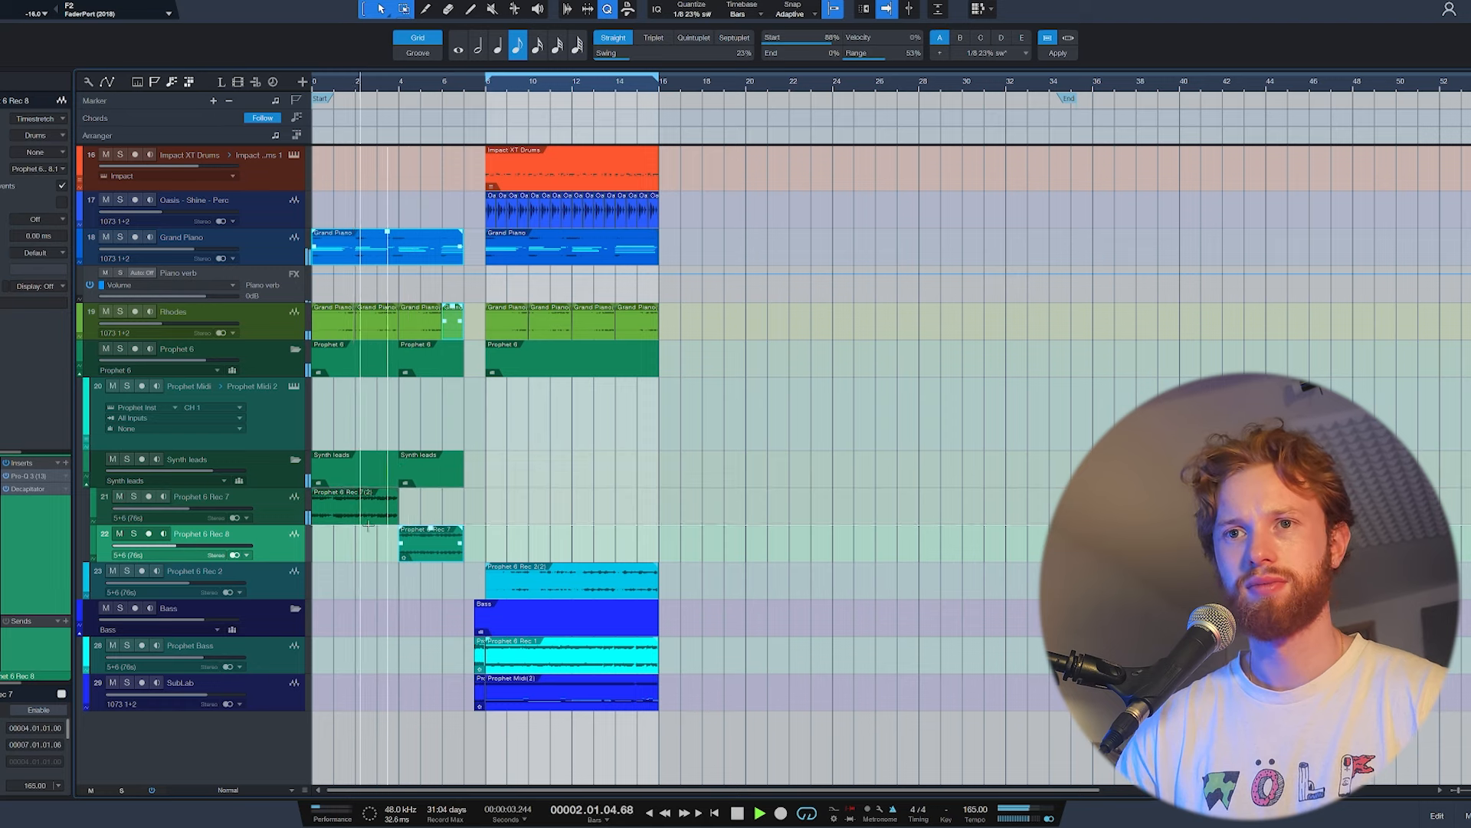
{"action": "scroll", "coordinate": [359, 575], "scroll_direction": "up", "scroll_amount": 2}
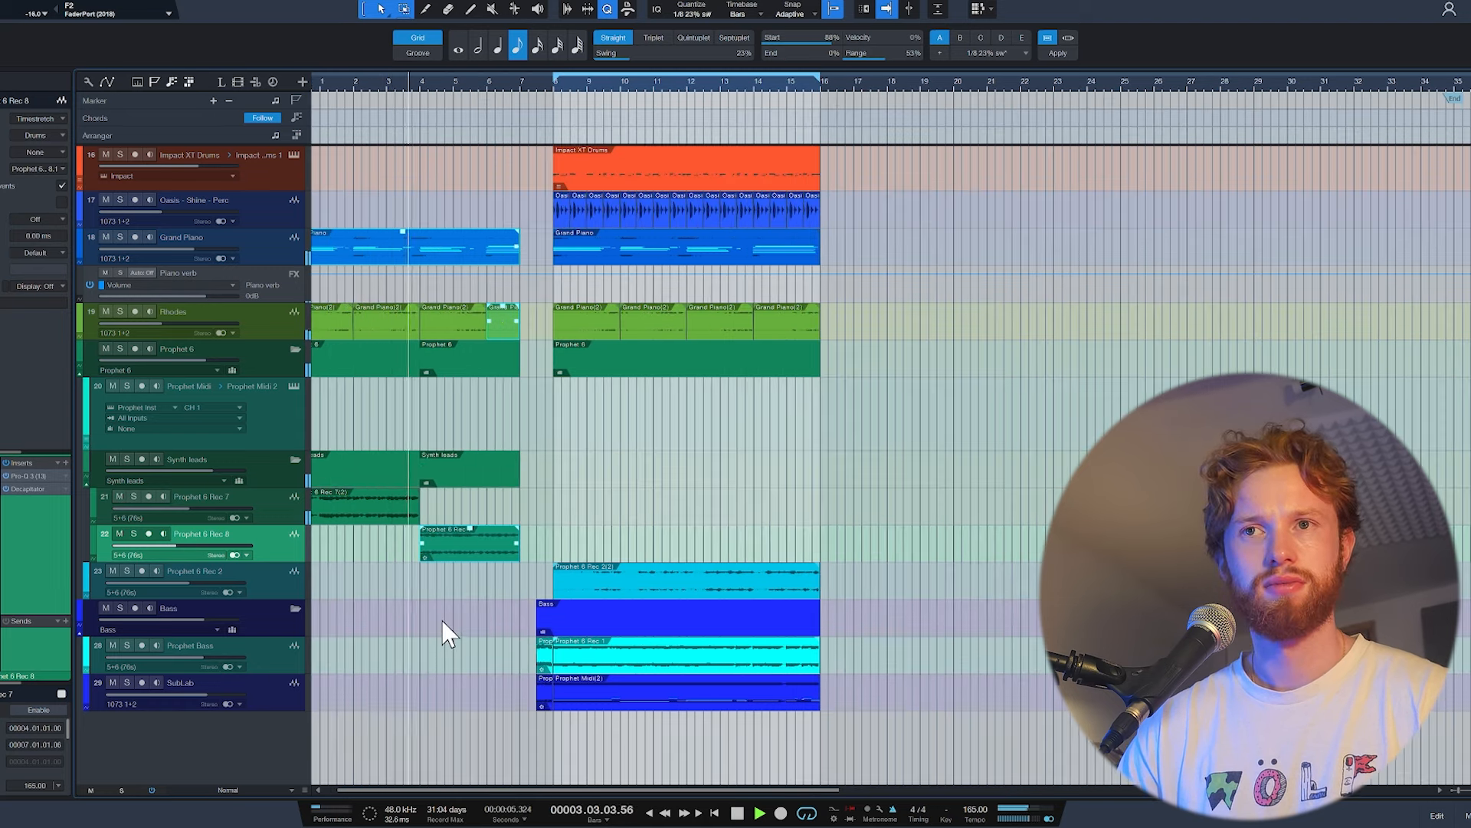
Step: Insert EchoBoy on the Synth leads bus and choose the Binsonette echo style during playback
{"action": "left_click", "coordinate": [284, 489]}
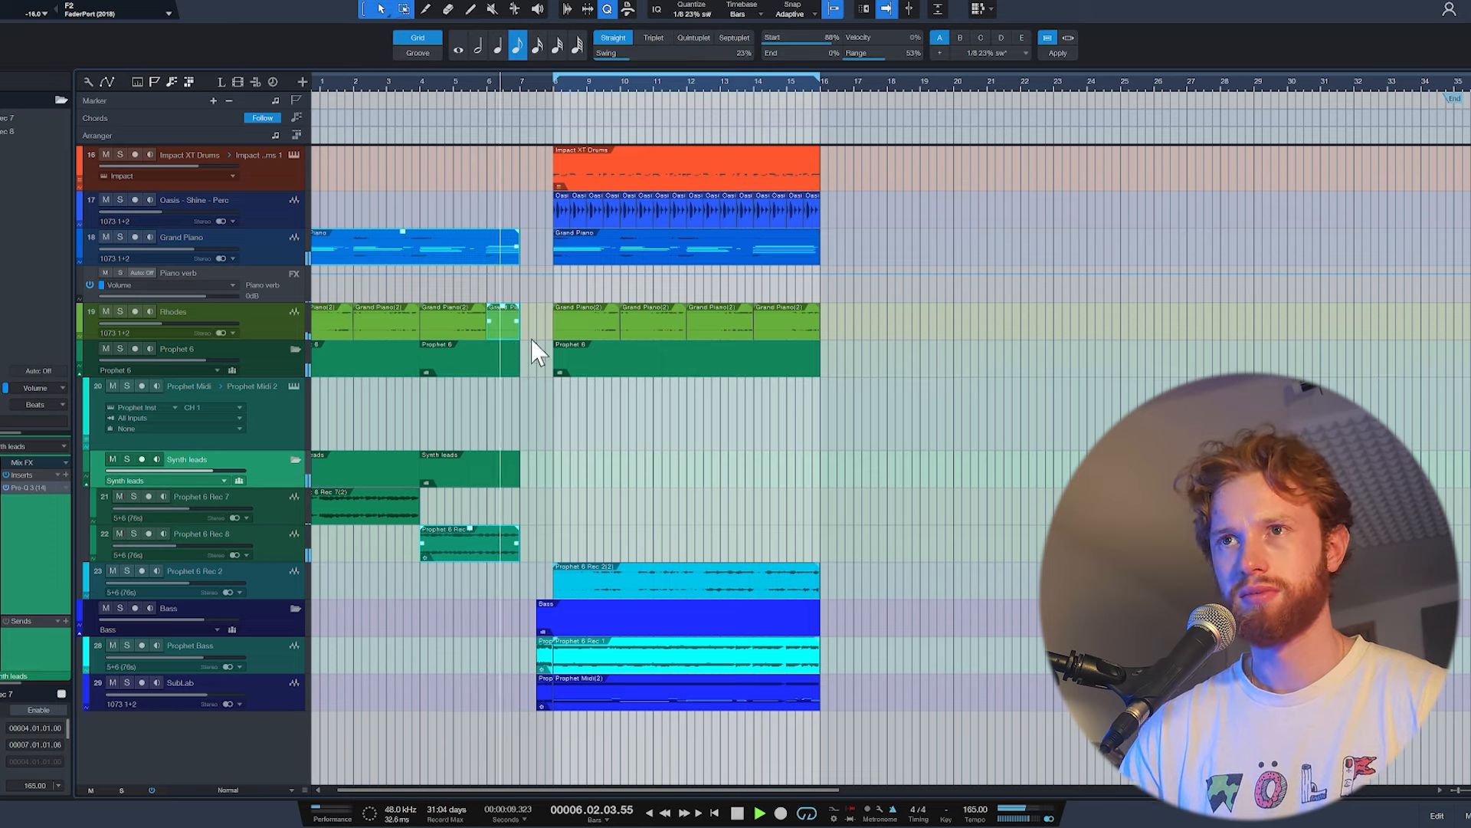
{"action": "key", "text": "space"}
{"action": "left_click", "coordinate": [624, 8]}
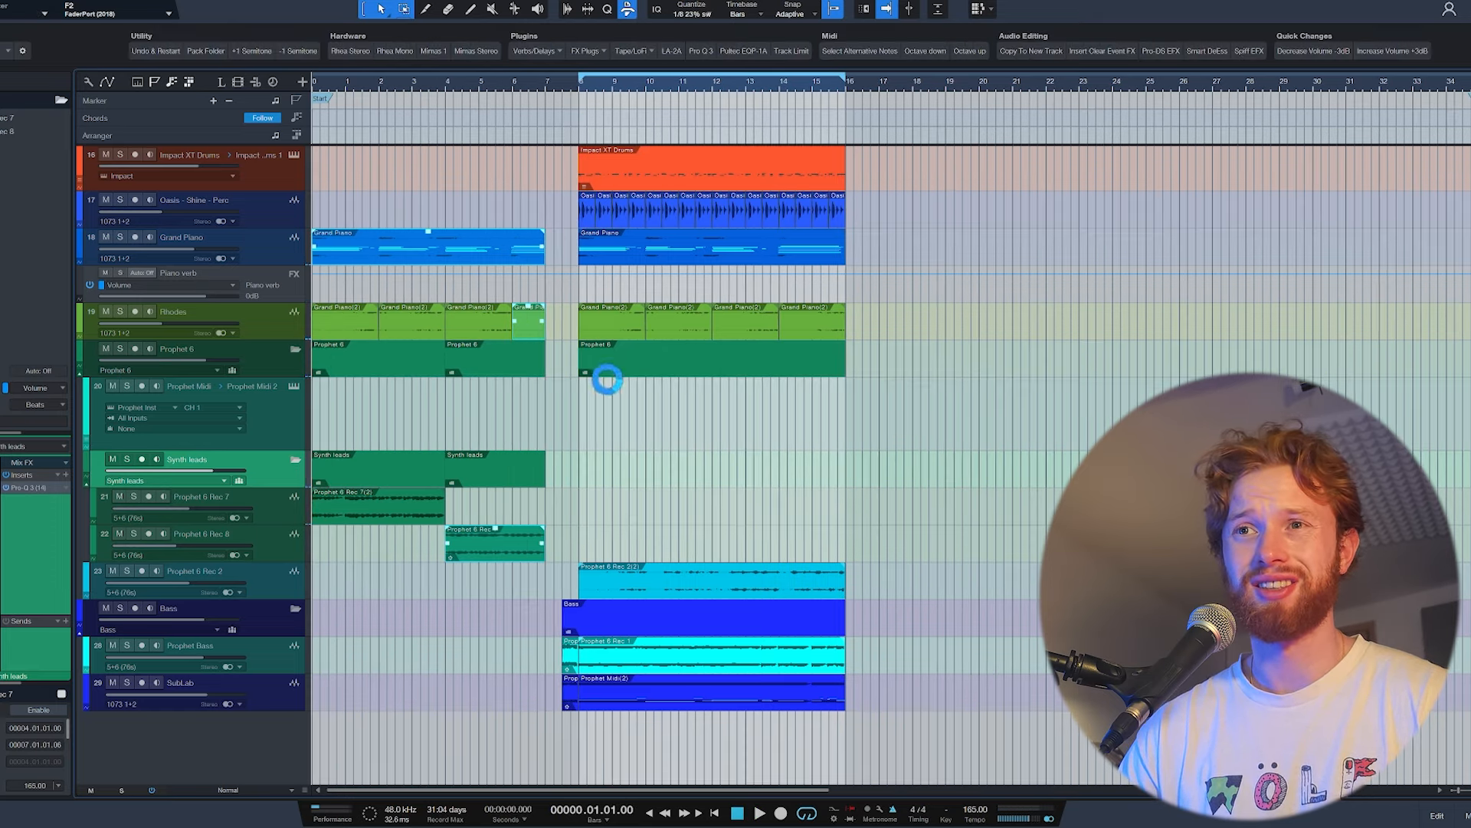
{"action": "left_click", "coordinate": [24, 500]}
{"action": "key", "text": "space"}
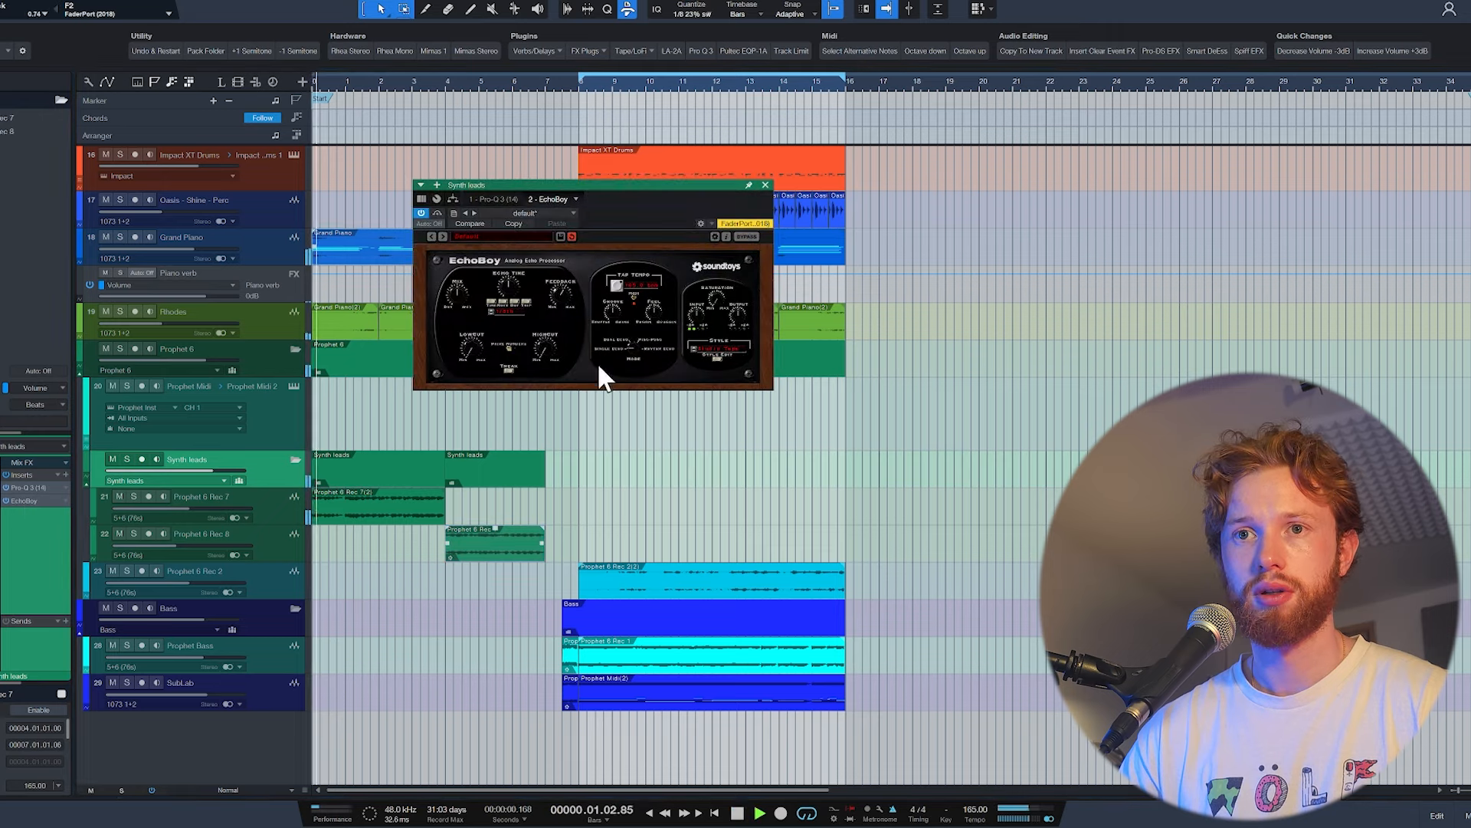
{"action": "left_click", "coordinate": [720, 354]}
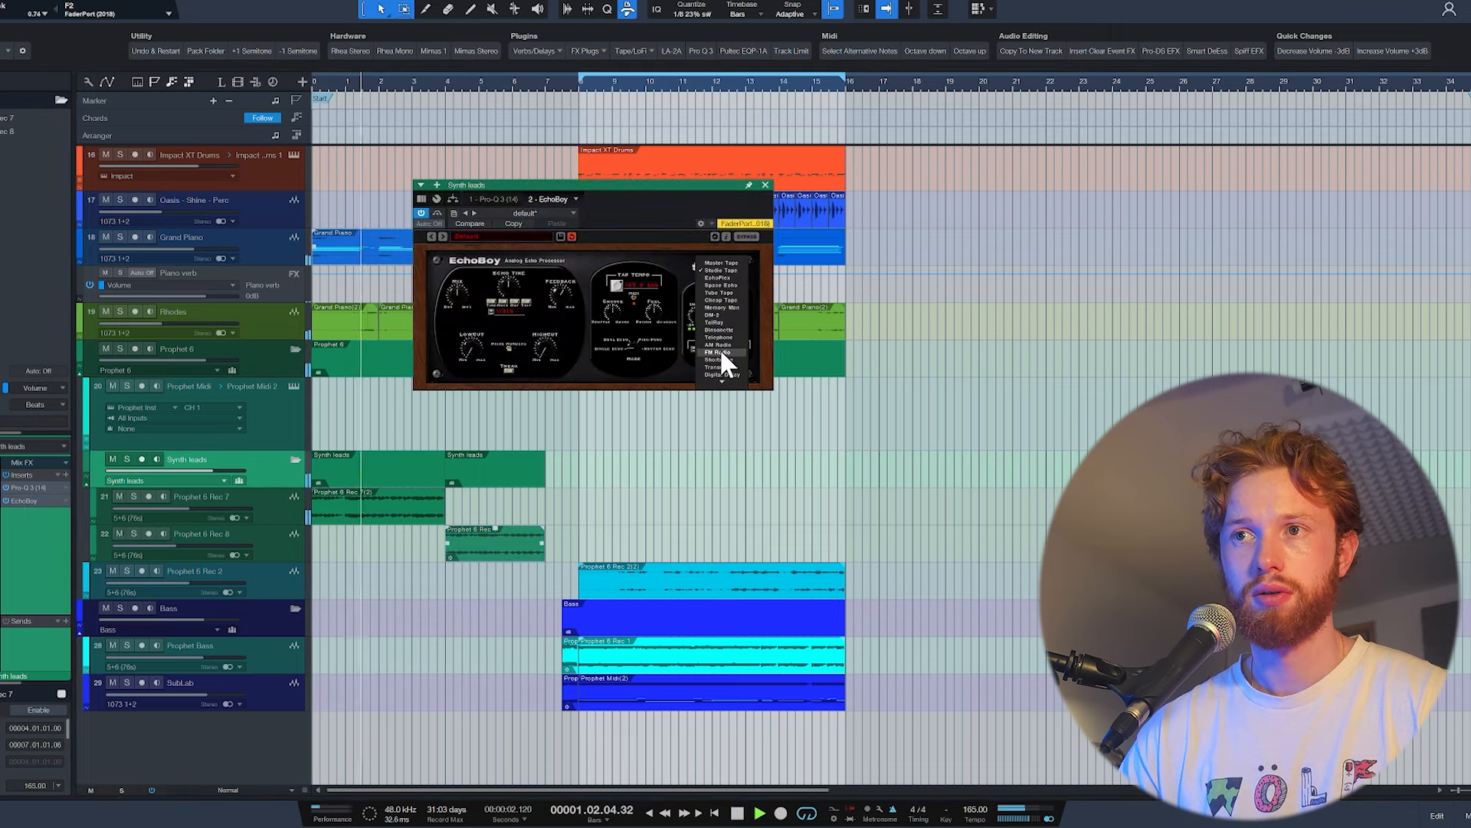
{"action": "left_click", "coordinate": [716, 329]}
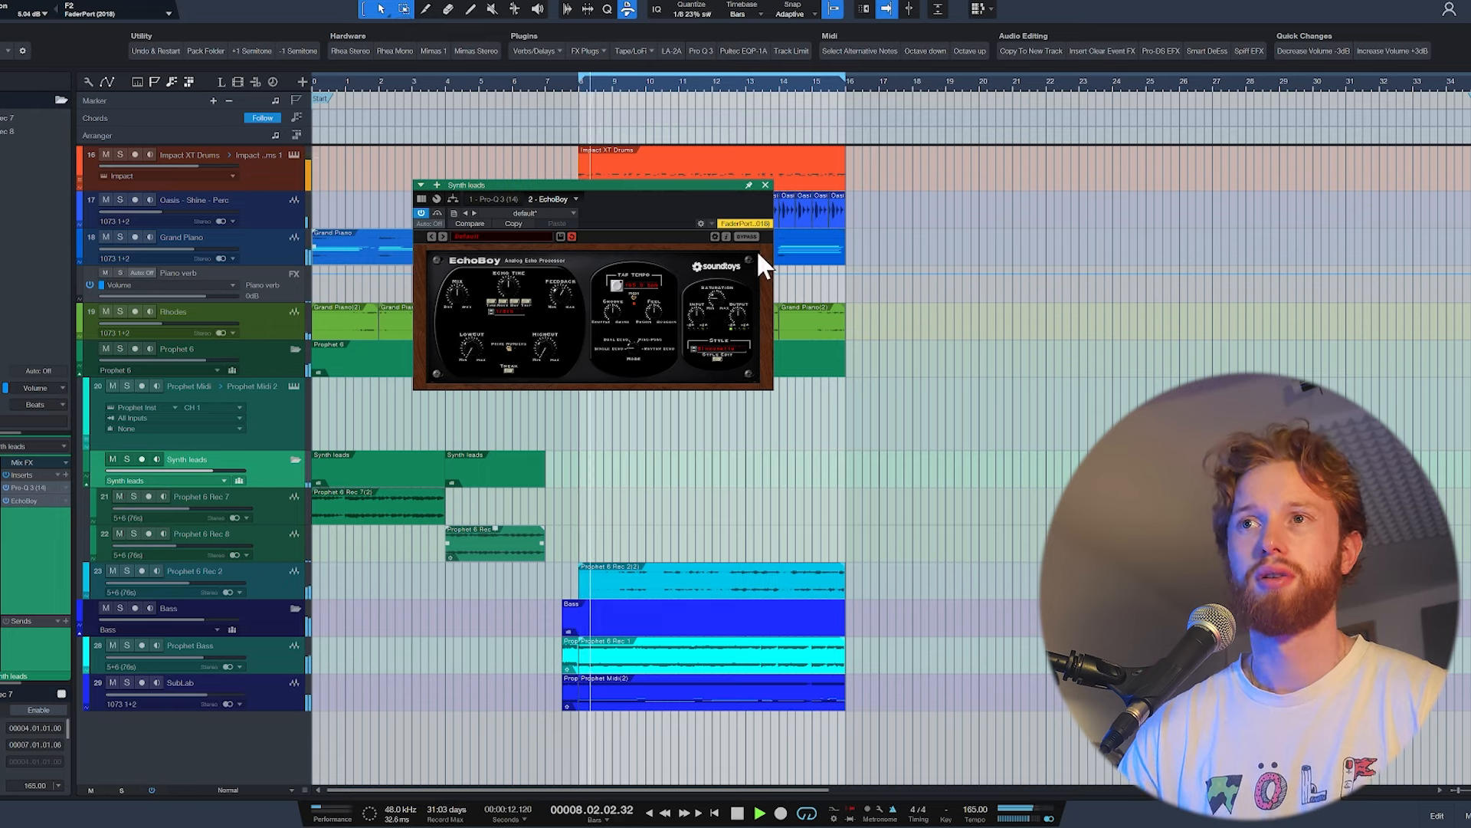
{"action": "left_click", "coordinate": [765, 184]}
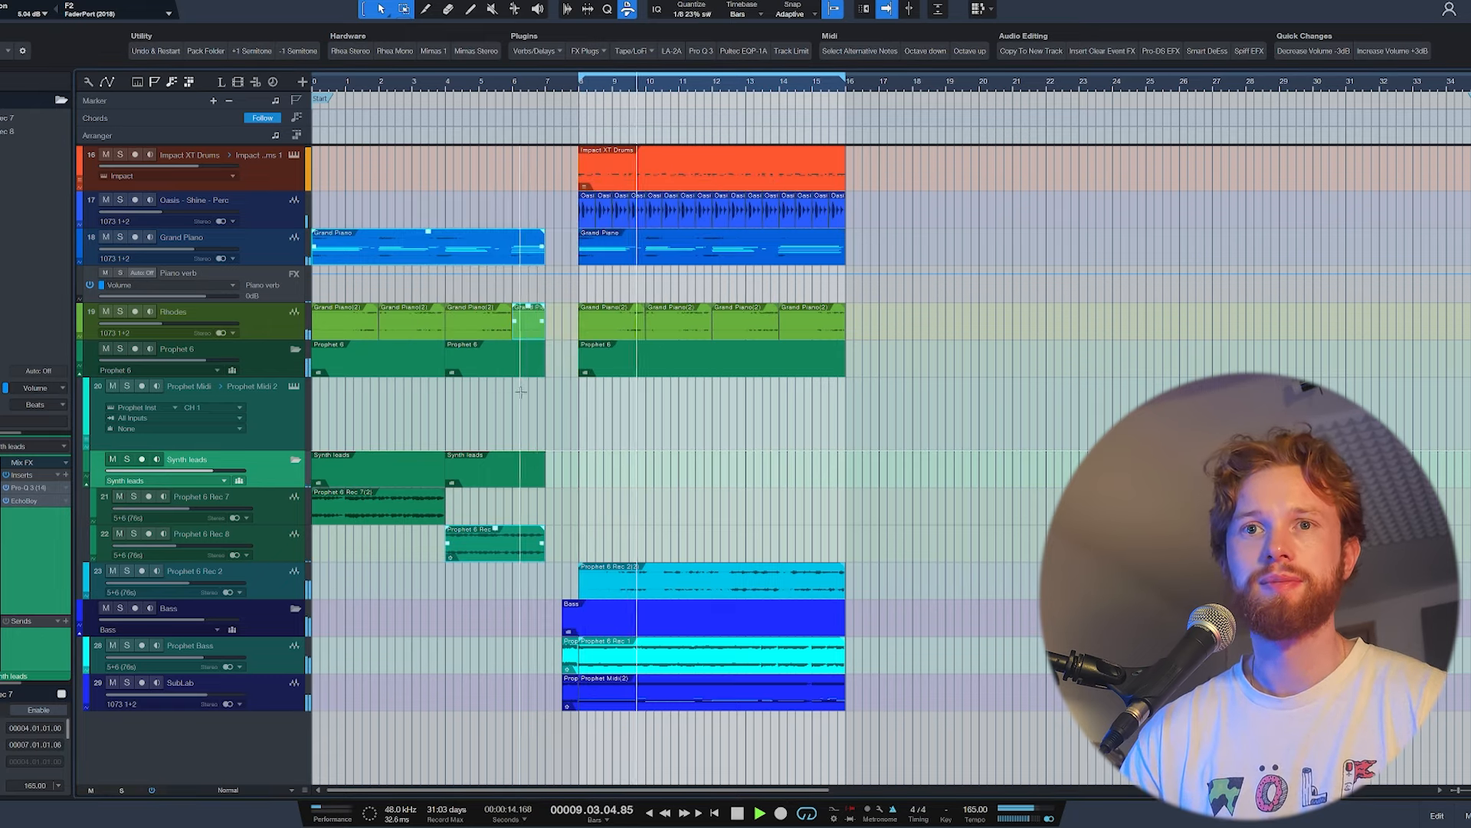
Step: Show the Synth leads bus's volume automation and drop the level to silence after bar 7
{"action": "right_click", "coordinate": [209, 466]}
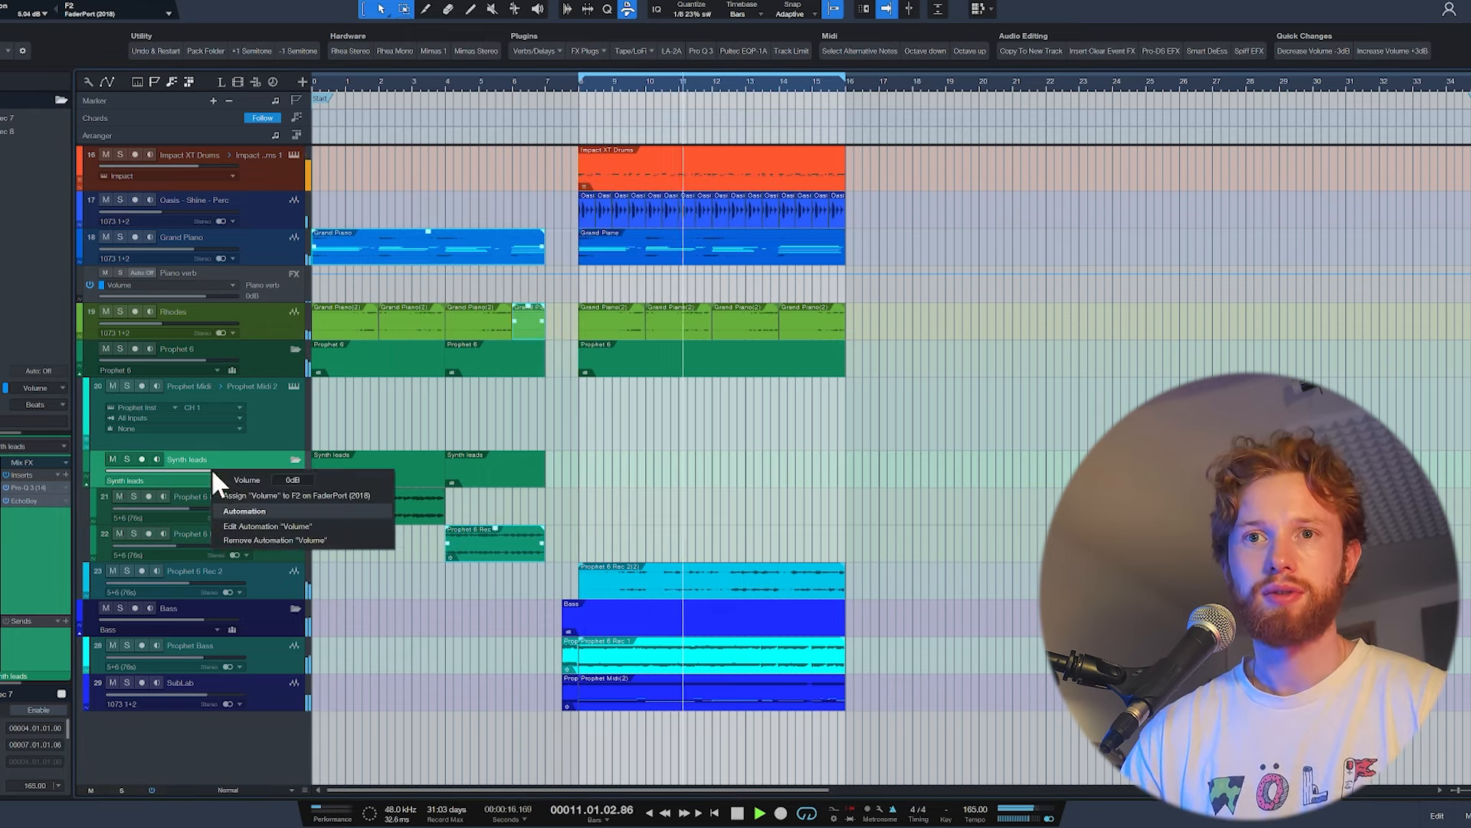
{"action": "left_click", "coordinate": [256, 522]}
{"action": "scroll", "coordinate": [542, 492], "scroll_direction": "up", "scroll_amount": 5}
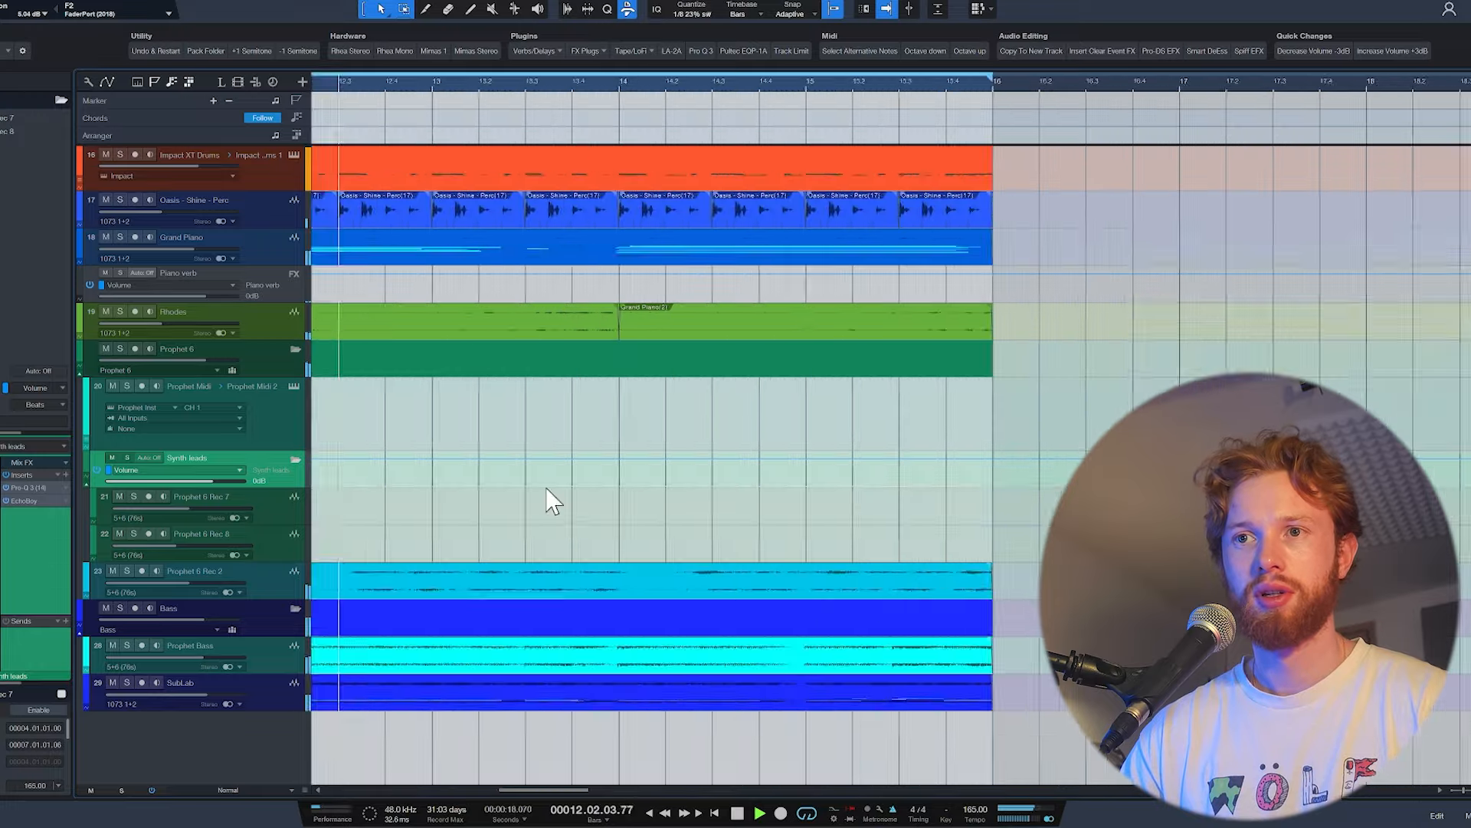
{"action": "key", "text": "space"}
{"action": "scroll", "coordinate": [550, 494], "scroll_direction": "down", "scroll_amount": 5}
{"action": "scroll", "coordinate": [586, 459], "scroll_direction": "up", "scroll_amount": 5}
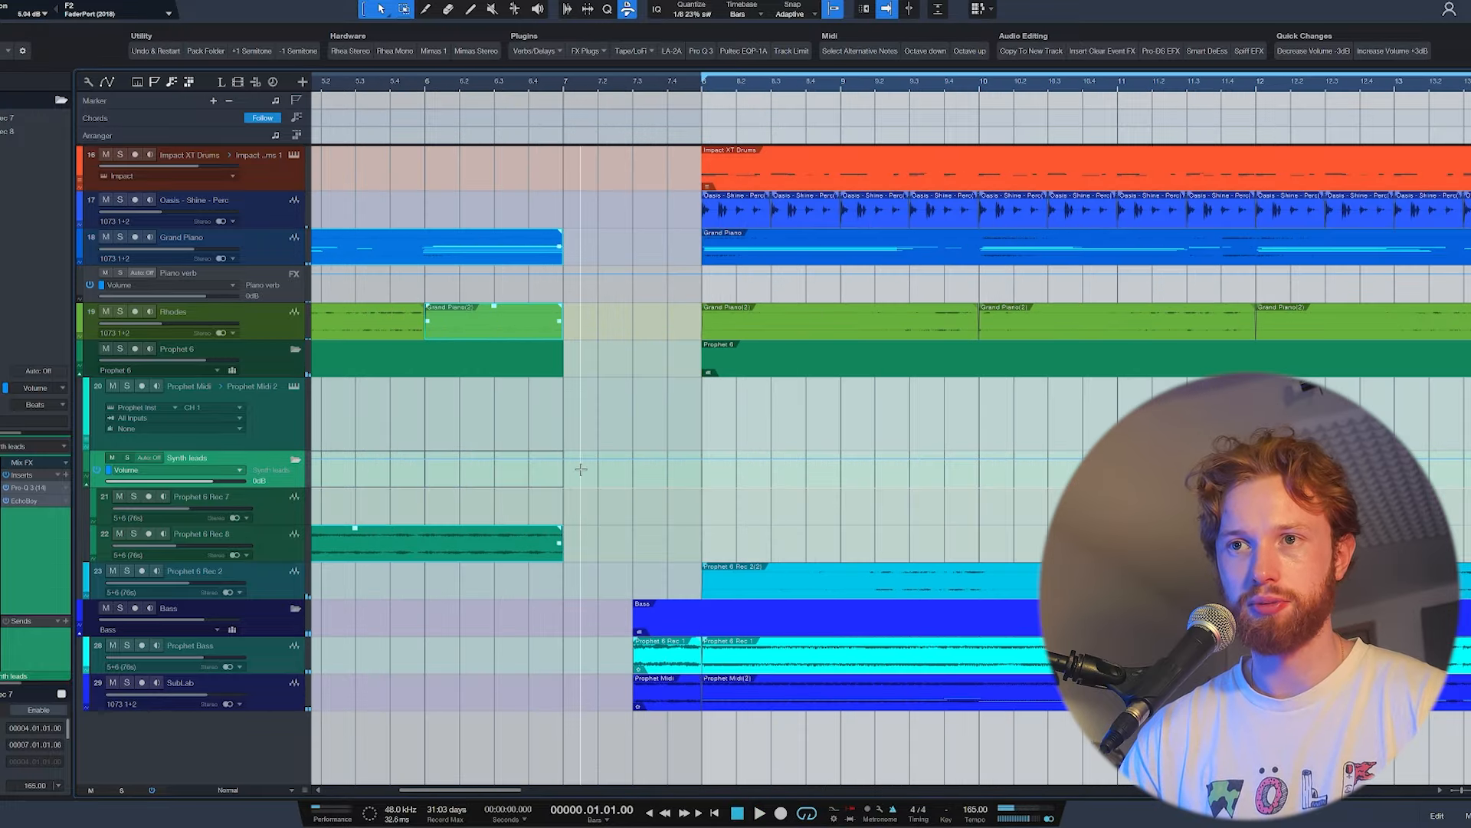
{"action": "scroll", "coordinate": [565, 468], "scroll_direction": "down", "scroll_amount": 5}
Step: Insert Devil-Loc Deluxe on the Bass bus and adjust Darkness and Crush while playing from bar 7 beat 3
{"action": "left_click", "coordinate": [65, 474]}
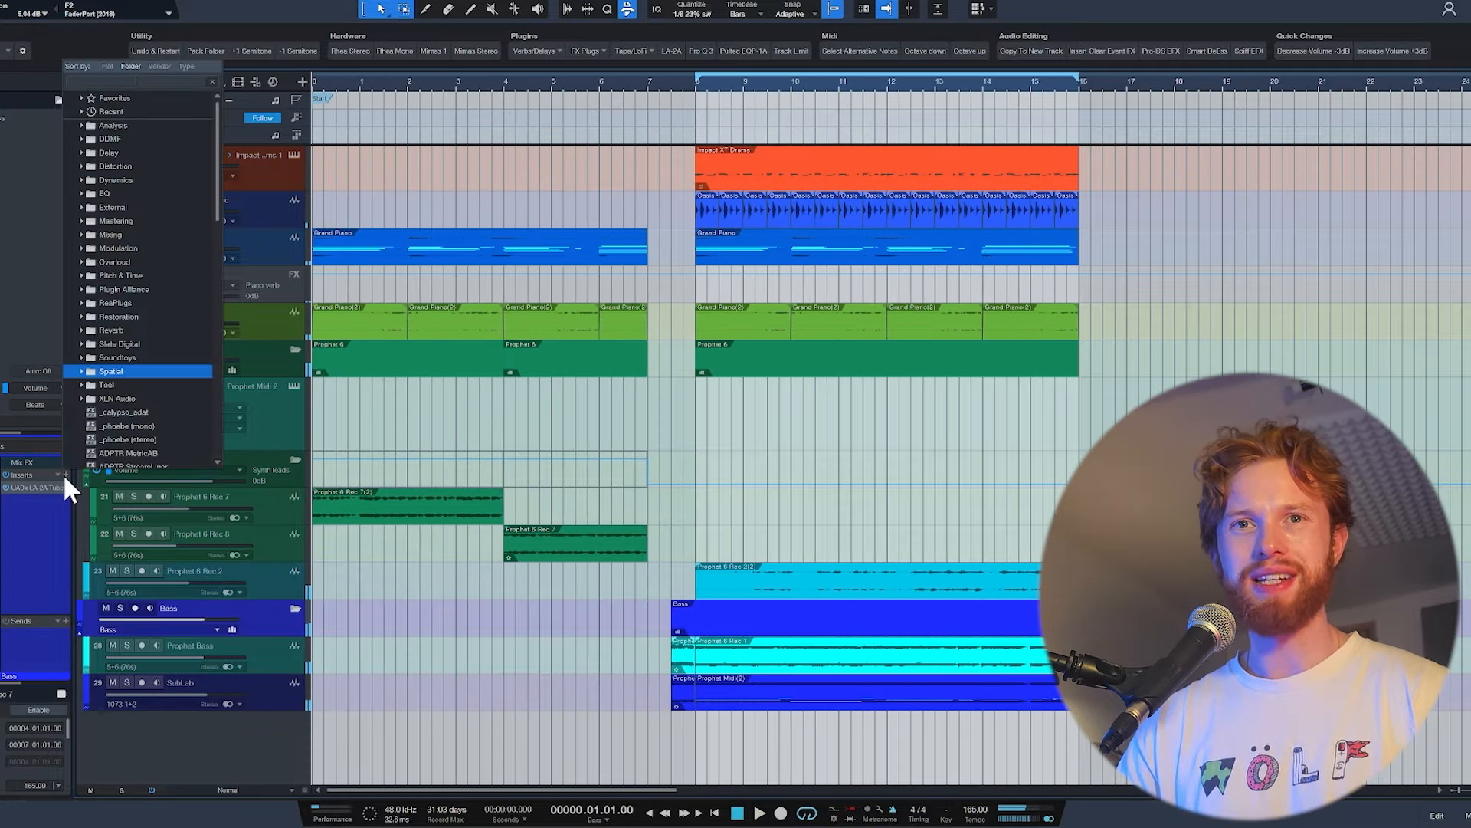
{"action": "type", "text": "devil"}
{"action": "key", "text": "Return"}
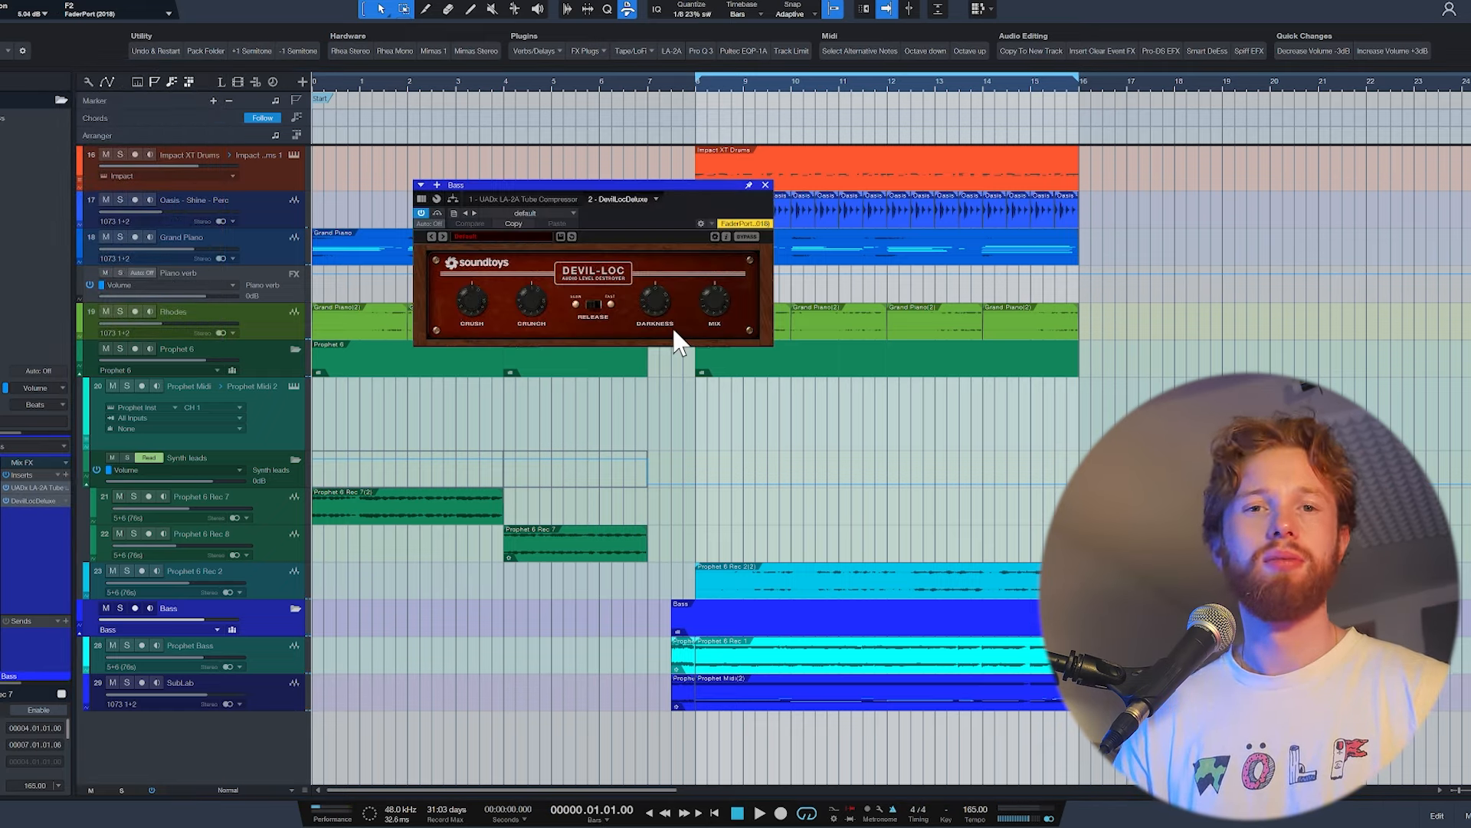
{"action": "left_click_drag", "start_coordinate": [645, 302], "coordinate": [647, 294]}
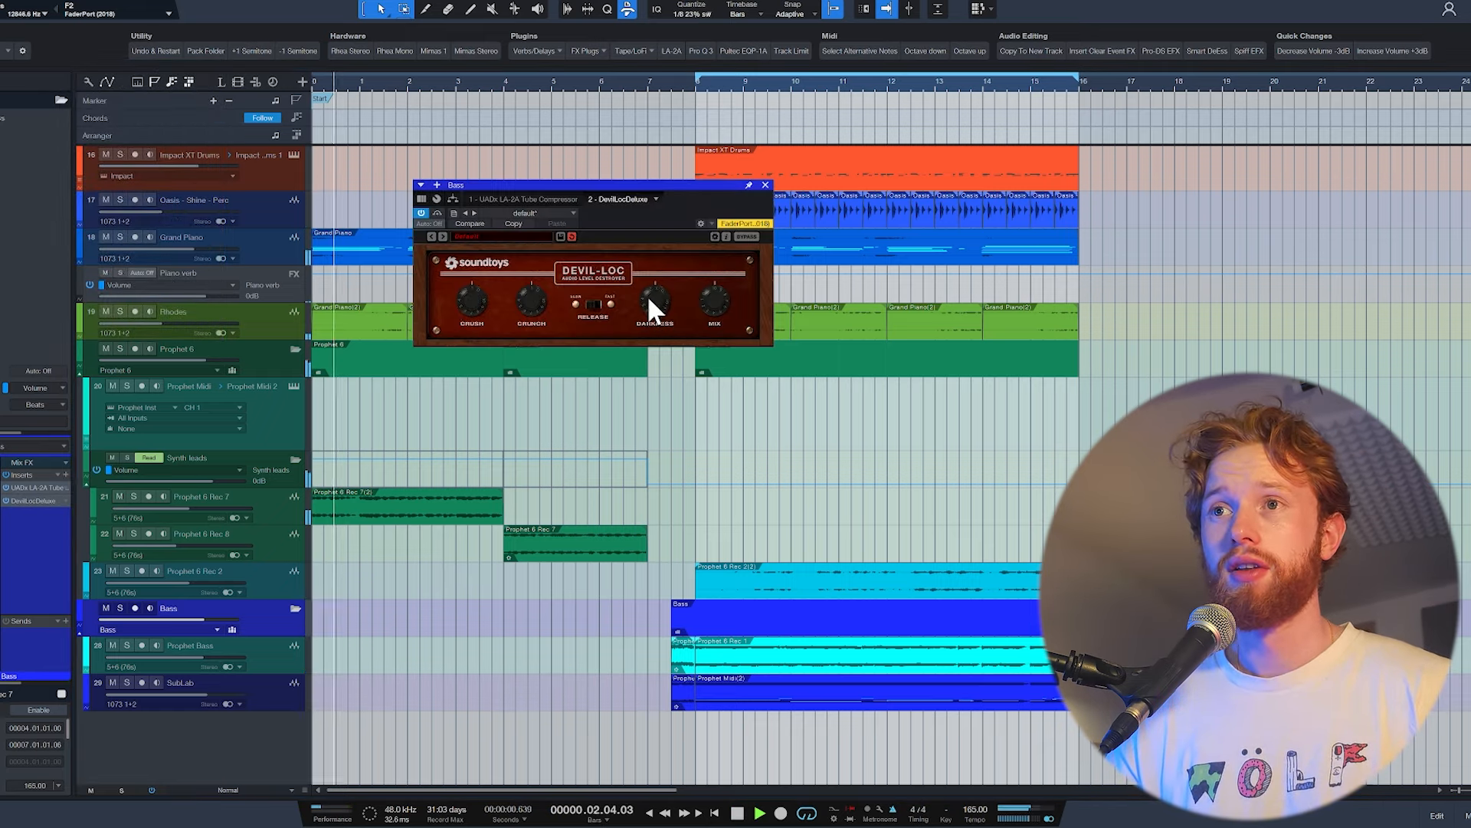
{"action": "left_click", "coordinate": [671, 97]}
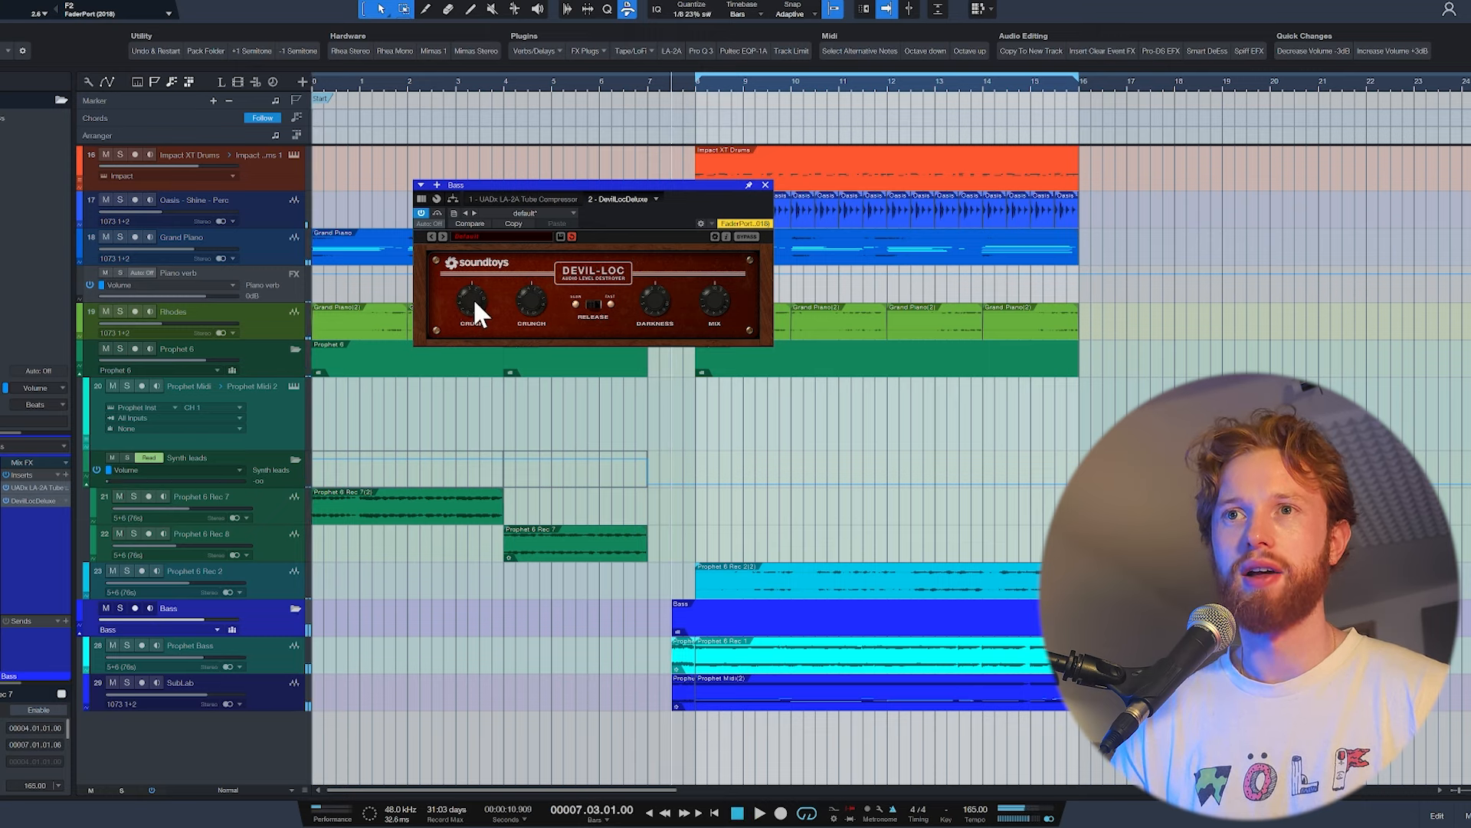
{"action": "key", "text": "space"}
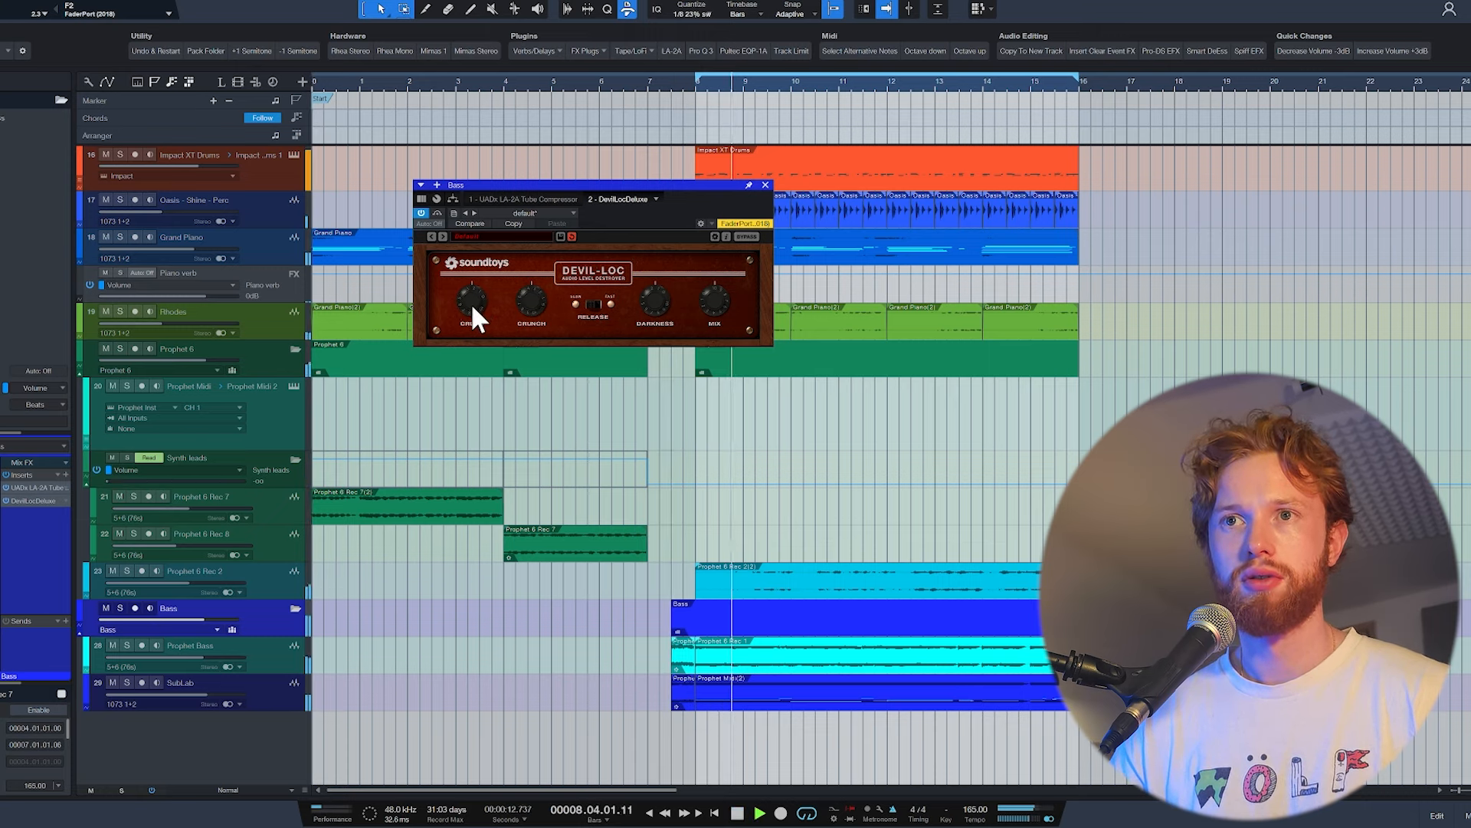
{"action": "key", "text": "space"}
Step: Automate the Bass bus's Devil-Loc Mix at about 60% between bars 8 and 16, and play the section from bar 4
{"action": "left_click", "coordinate": [714, 302]}
{"action": "left_click", "coordinate": [765, 184]}
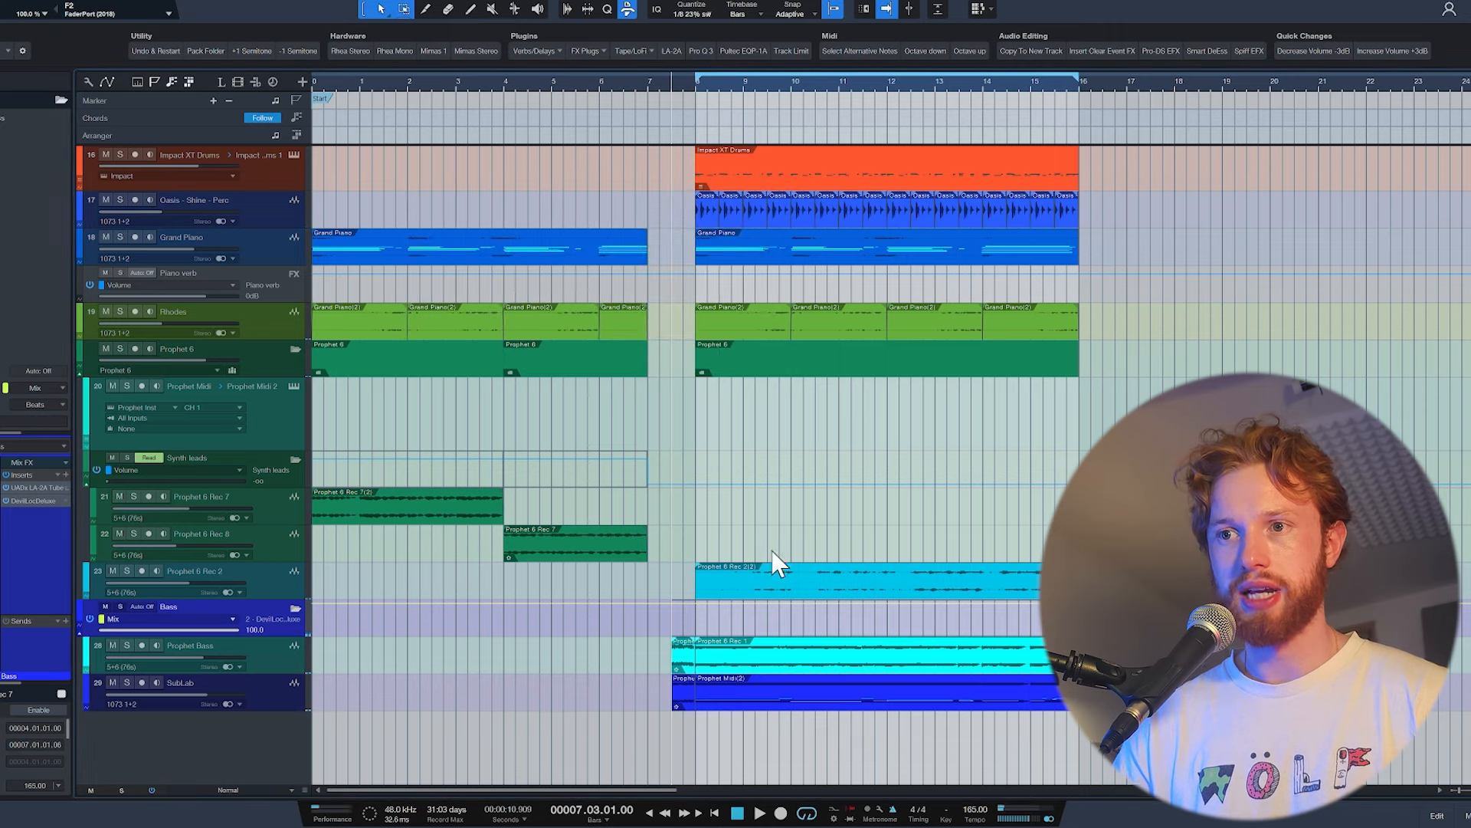
{"action": "left_click_drag", "start_coordinate": [701, 612], "coordinate": [1080, 624]}
{"action": "left_click_drag", "start_coordinate": [861, 606], "coordinate": [861, 614]}
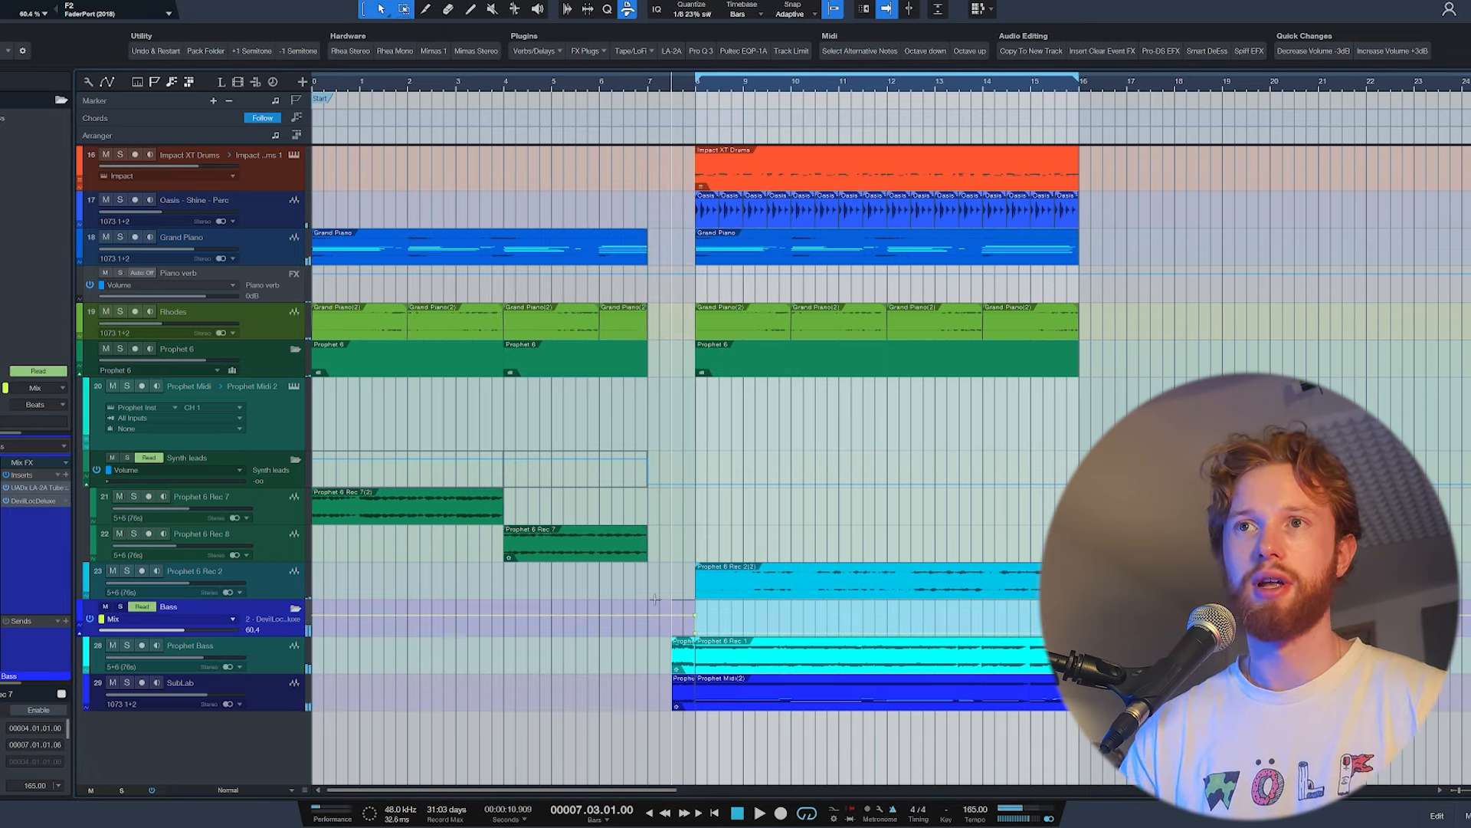
{"action": "left_click", "coordinate": [505, 82]}
{"action": "key", "text": "space"}
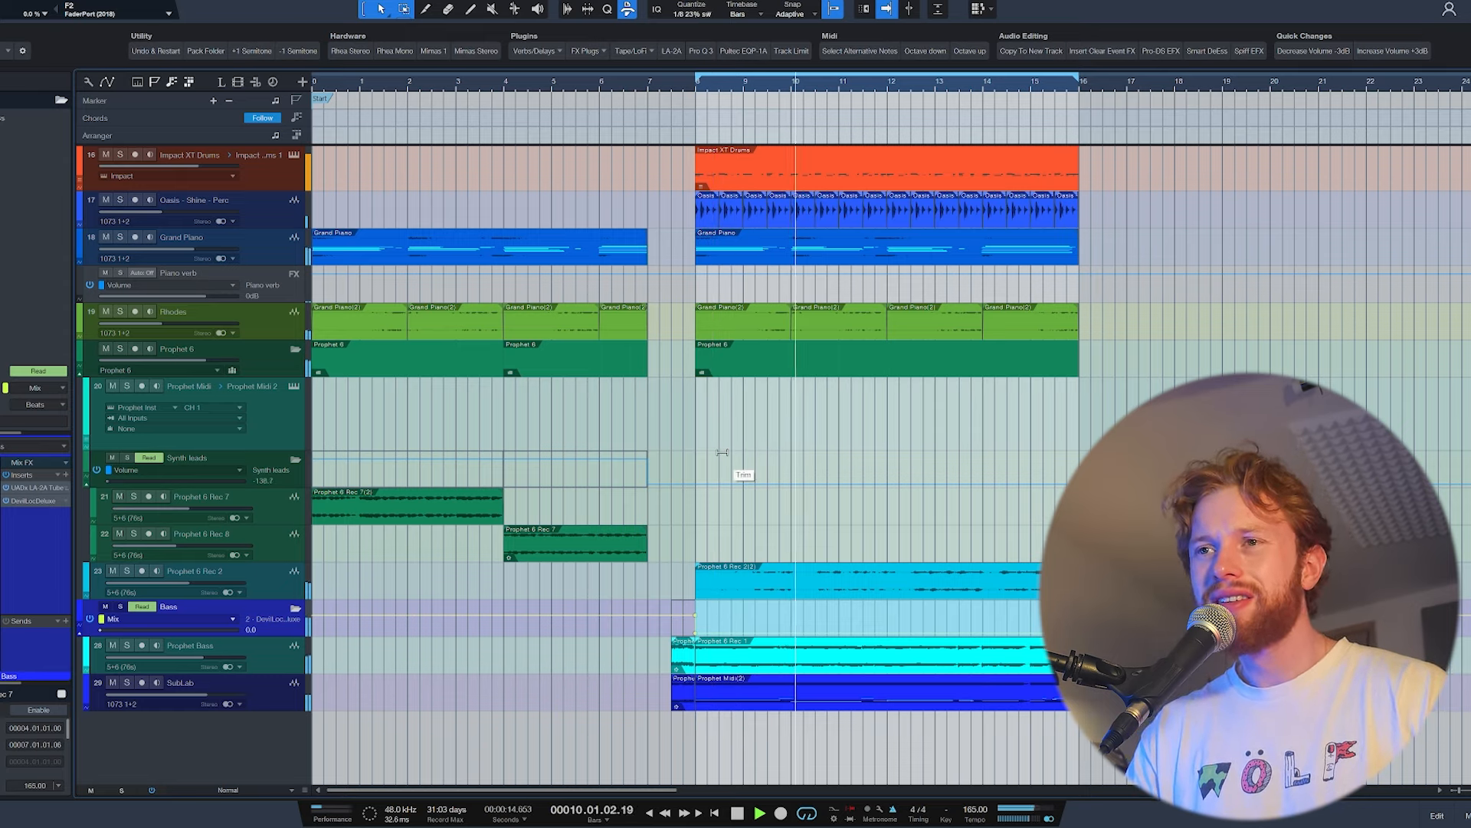
{"action": "key", "text": "space"}
Step: Duplicate the Grand Piano, Rhodes and Prophet 6 Rec 2 events of bars 8 to 16 so the copies start at bar 16
{"action": "left_click", "coordinate": [805, 264]}
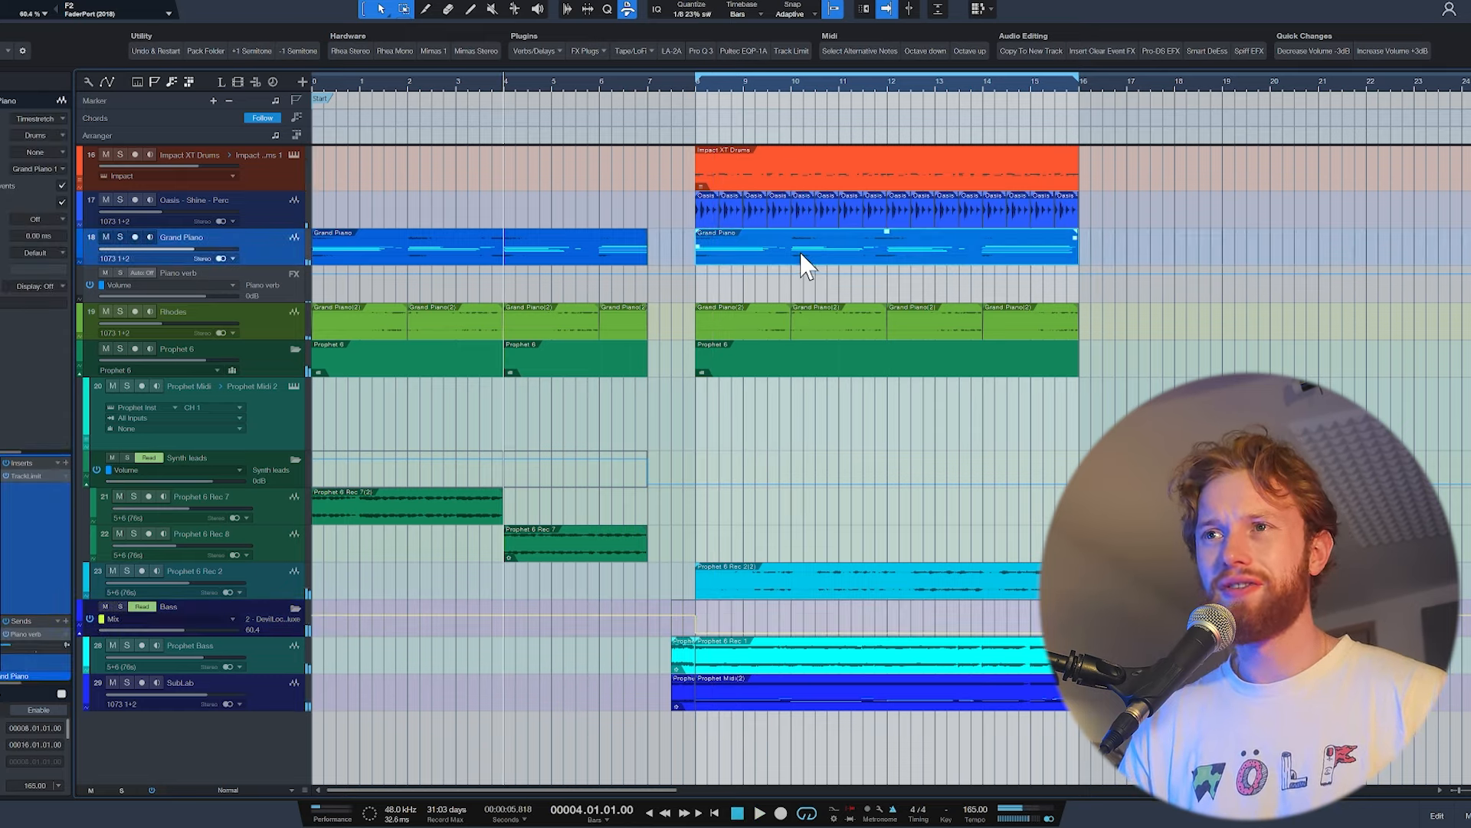
{"action": "key", "text": "d"}
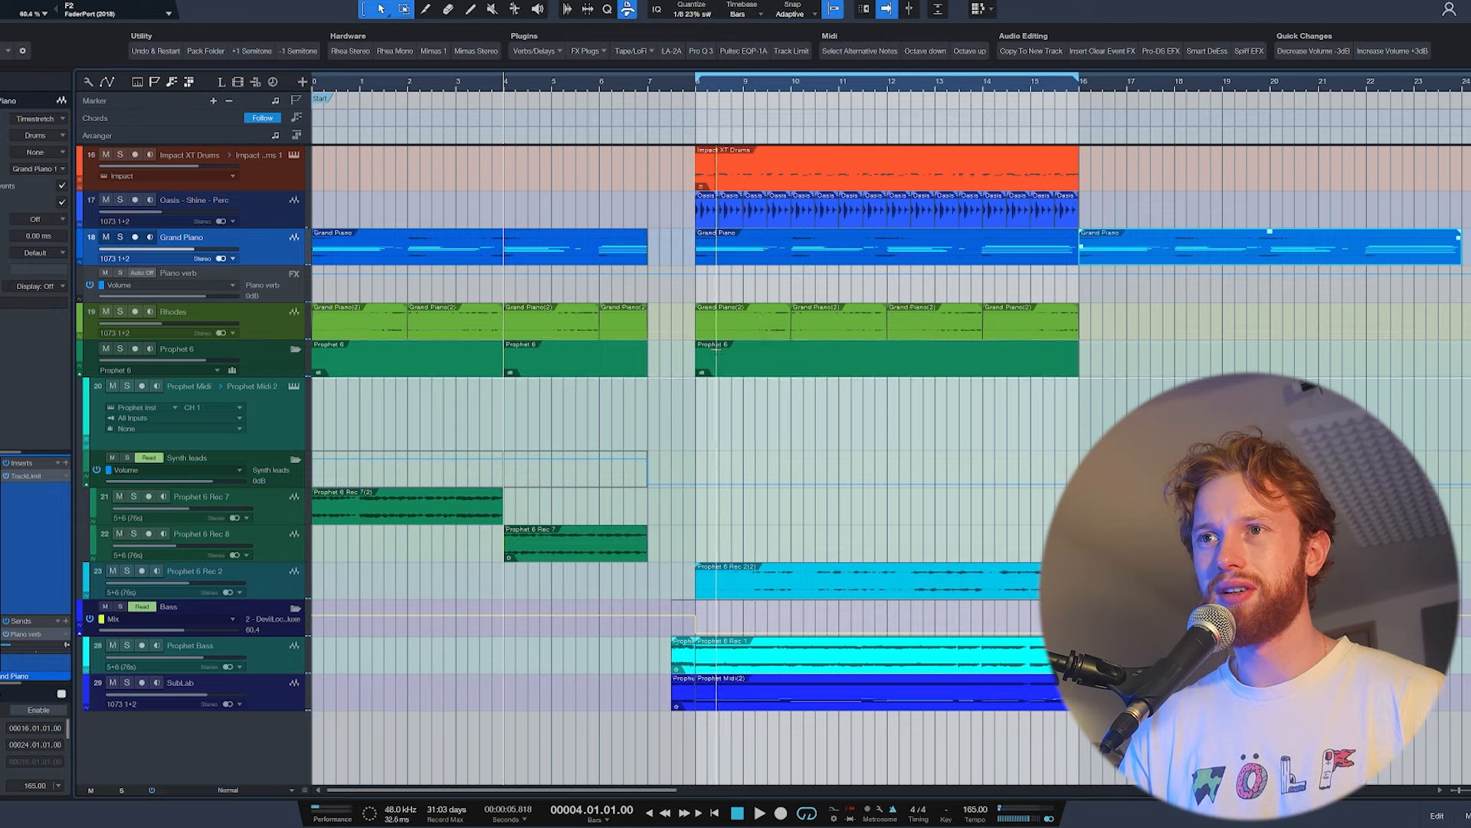
{"action": "key", "text": "w"}
{"action": "left_click", "coordinate": [596, 328]}
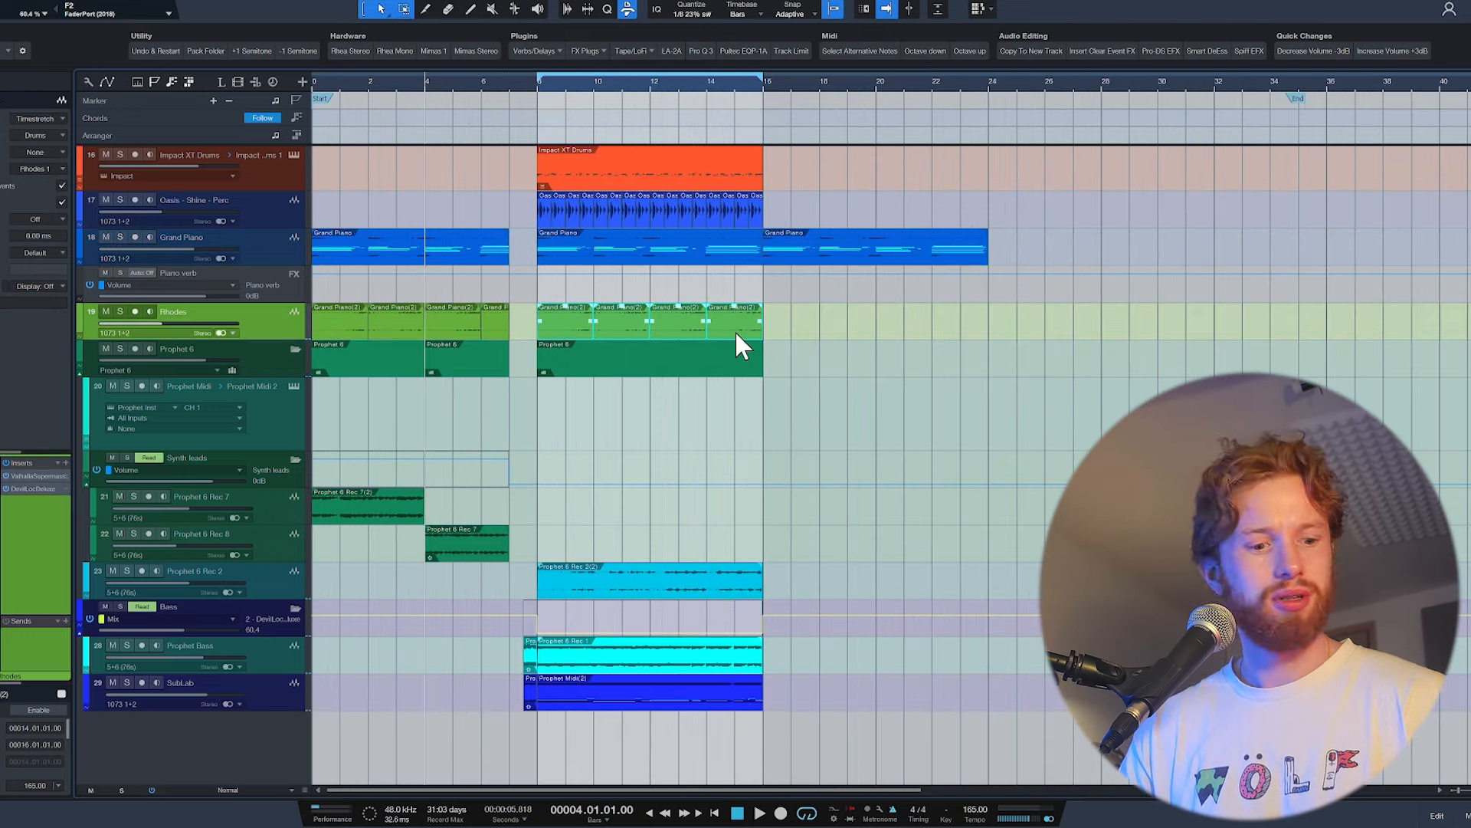
{"action": "key", "text": "d"}
{"action": "left_click", "coordinate": [742, 594]}
{"action": "key", "text": "d"}
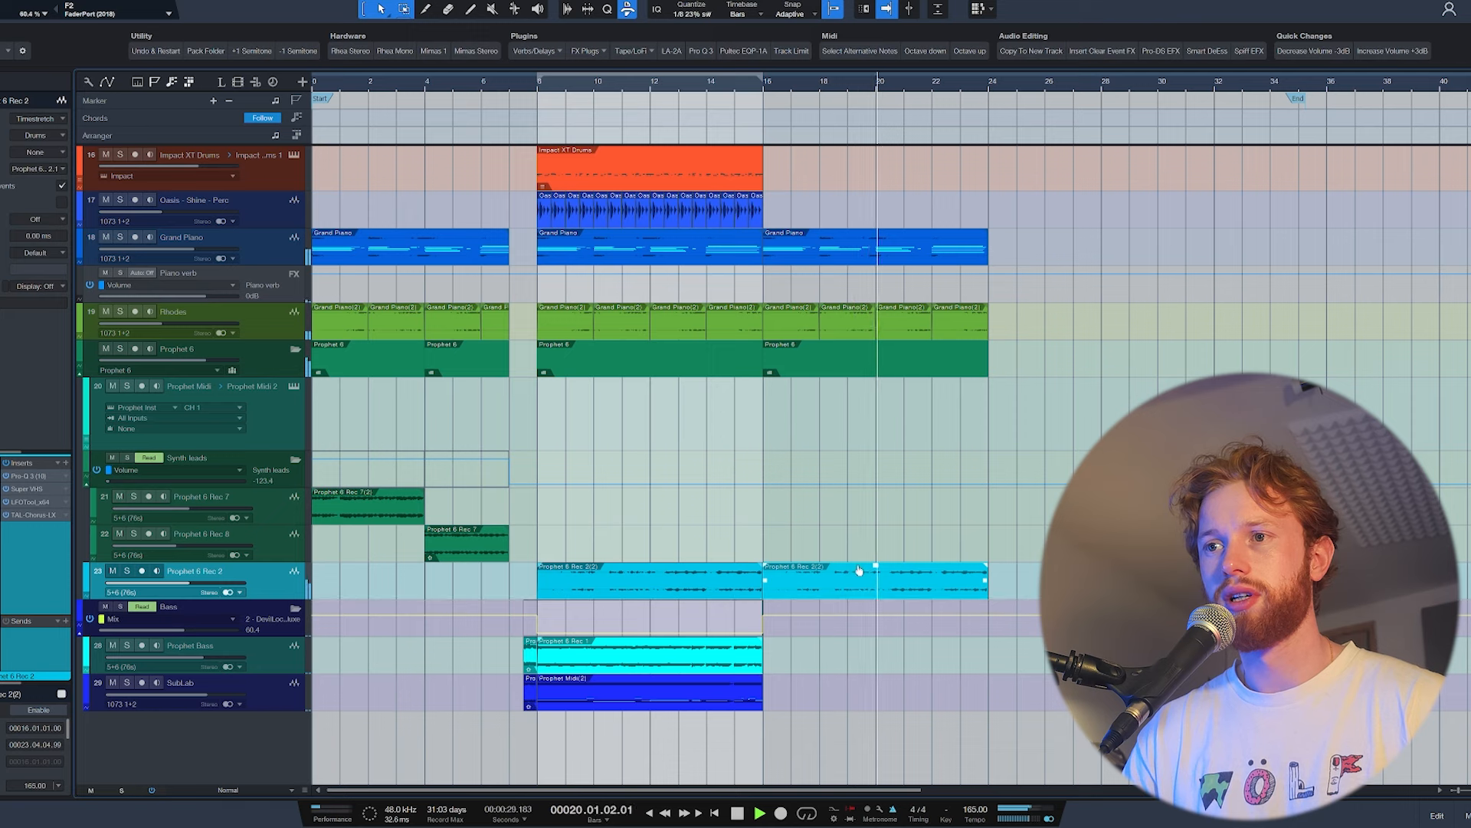
Step: Lower the event volume of the duplicated Prophet 6 Rec 2 and Rhodes events between bars 16 and 24
{"action": "left_click_drag", "start_coordinate": [859, 568], "coordinate": [859, 583]}
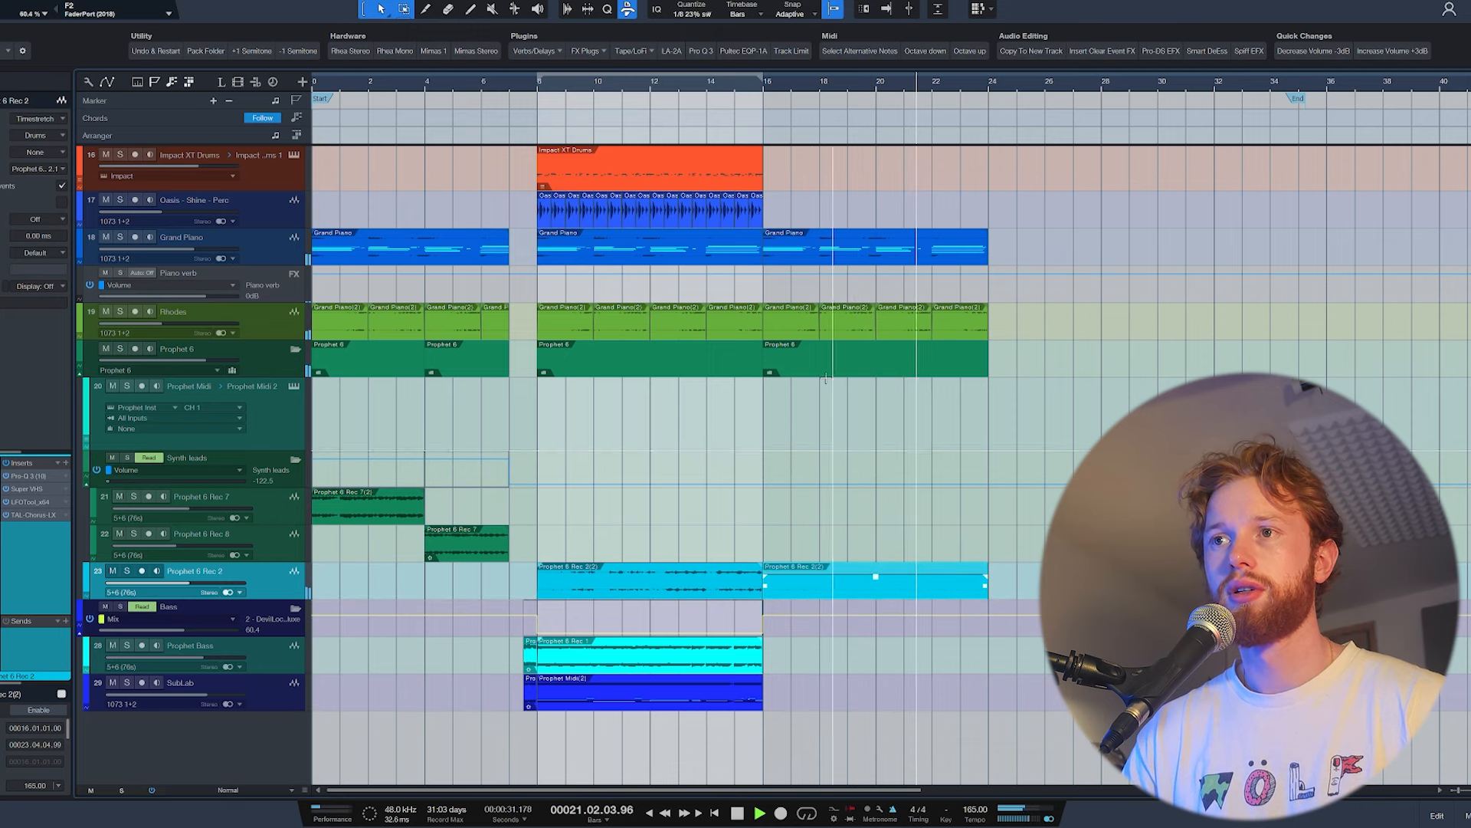
{"action": "key", "text": "space"}
{"action": "left_click", "coordinate": [798, 325]}
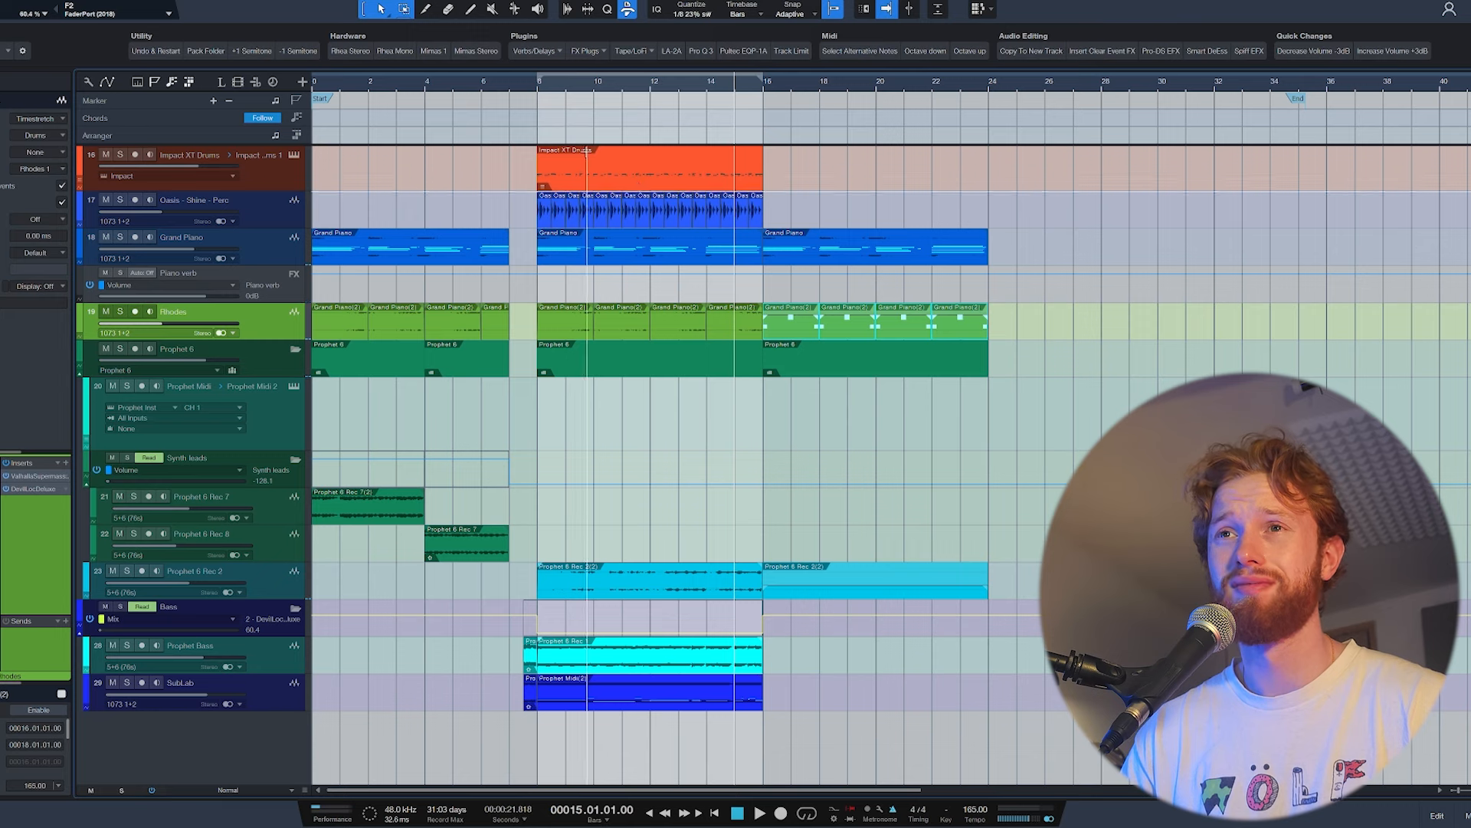
Step: Repeat the drumless section up to bar 32 and copy the arranger section of bars 8 to 16 to bars 32 and 40
{"action": "left_click", "coordinate": [548, 181]}
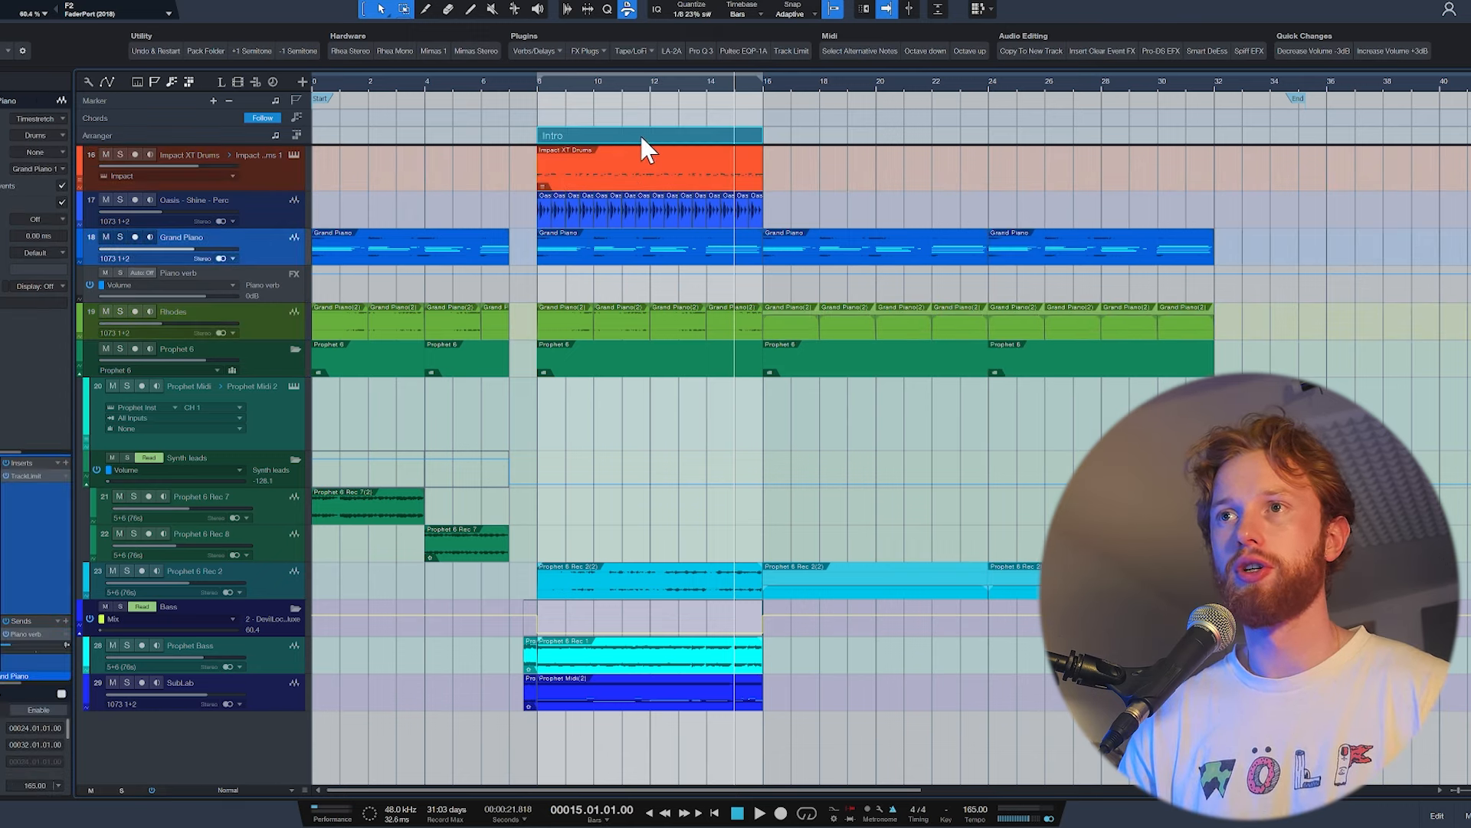
{"action": "left_click_drag", "start_coordinate": [641, 140], "coordinate": [1313, 141]}
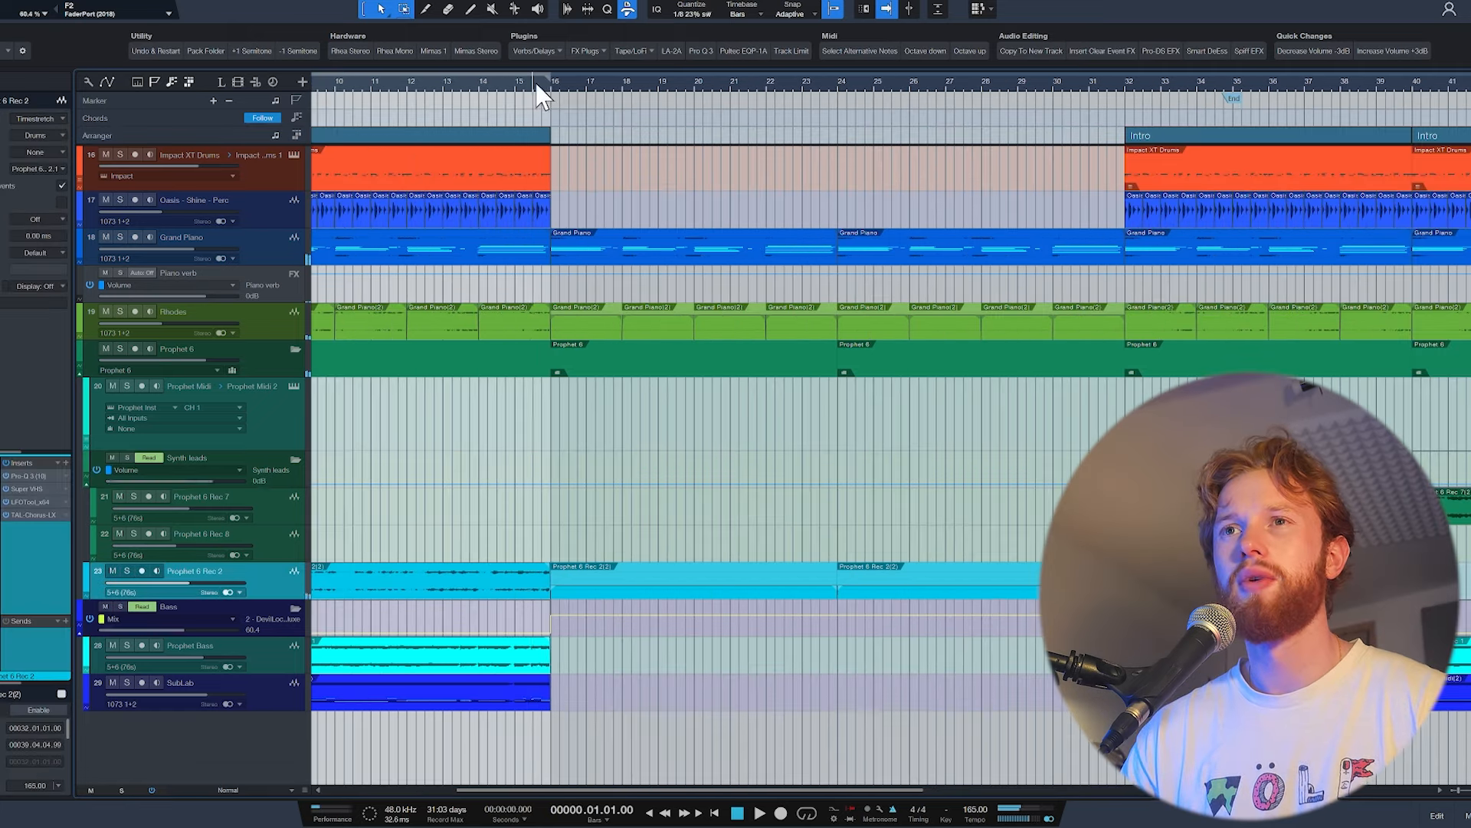
{"action": "left_click", "coordinate": [535, 86]}
{"action": "key", "text": "space"}
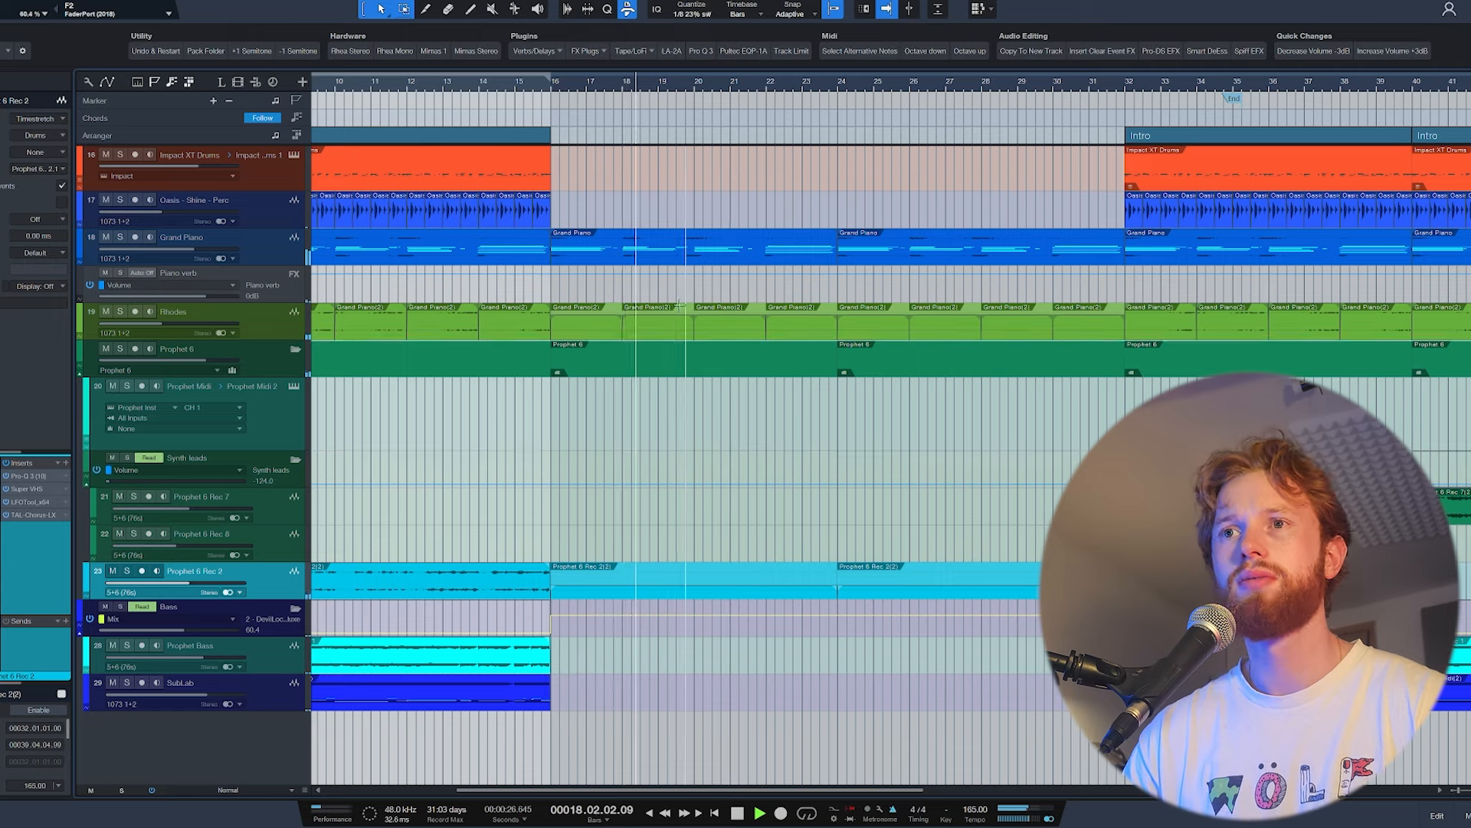
Step: Duplicate the Grand Piano track as an instrument track and delete the original track's piano events between bars 16 and 32
{"action": "key", "text": "space"}
{"action": "left_click", "coordinate": [267, 246]}
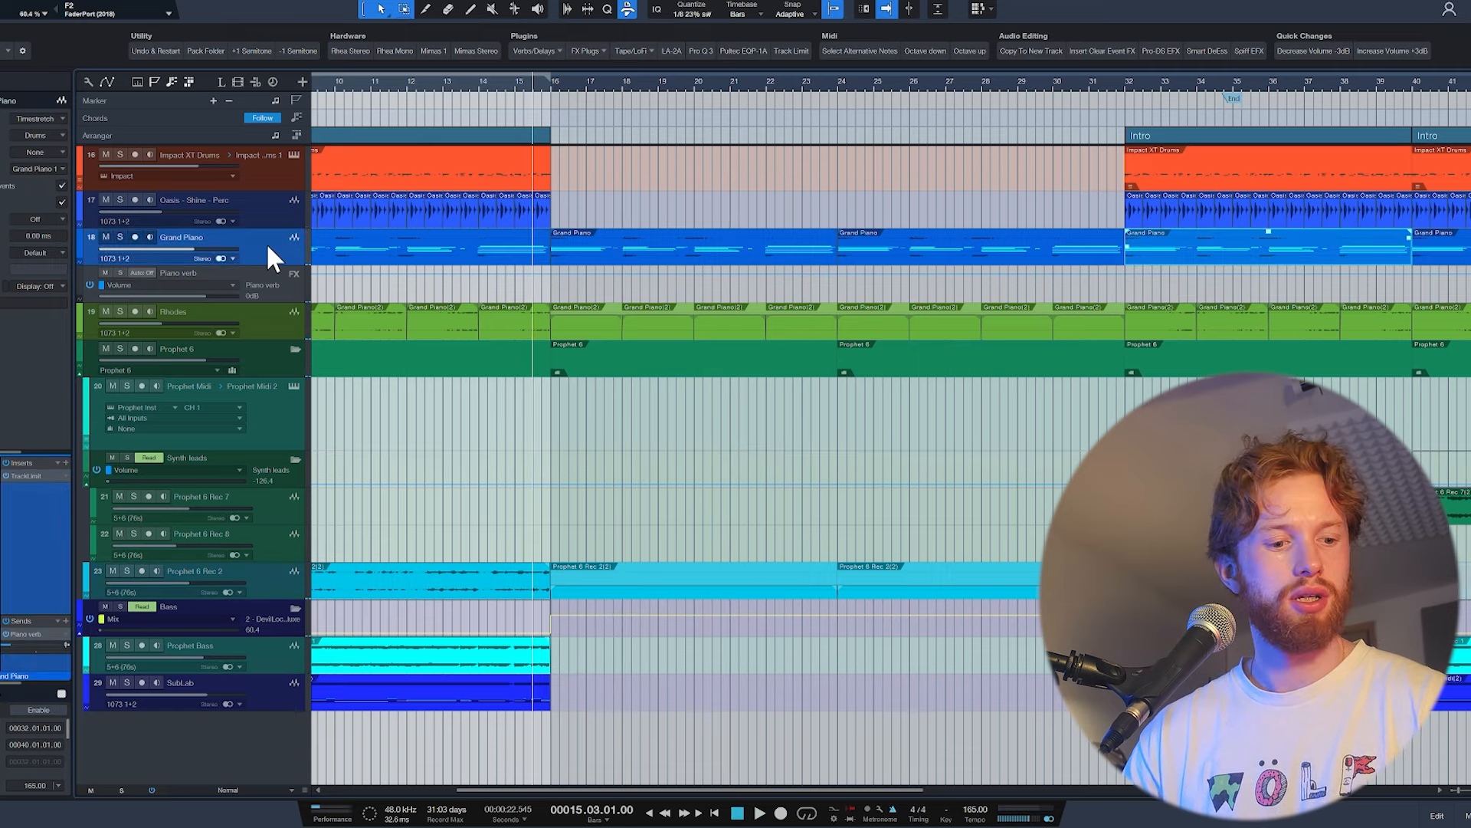
{"action": "key", "text": "shift+alt+d"}
{"action": "right_click", "coordinate": [292, 295]}
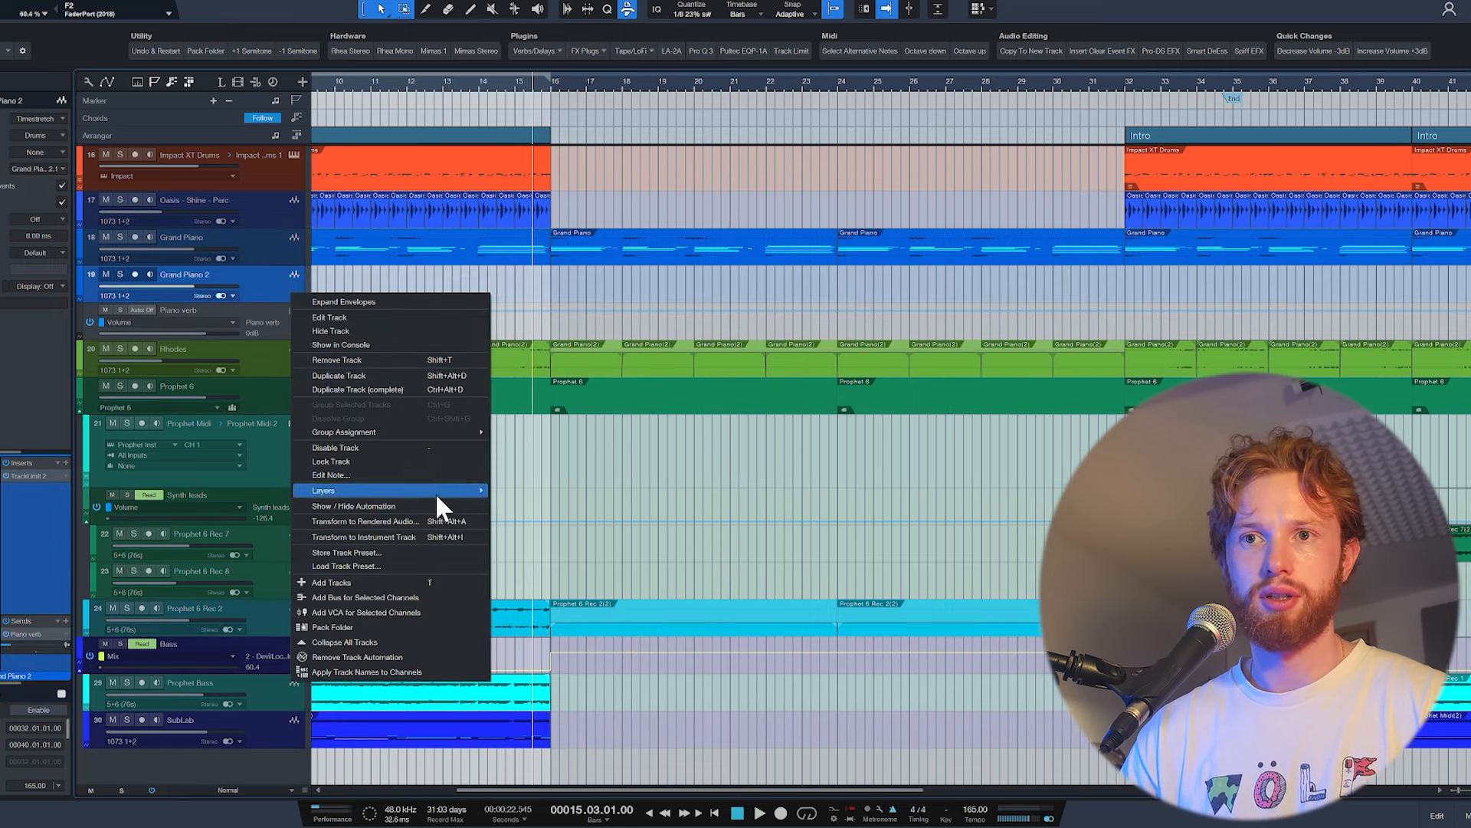
{"action": "left_click", "coordinate": [442, 537]}
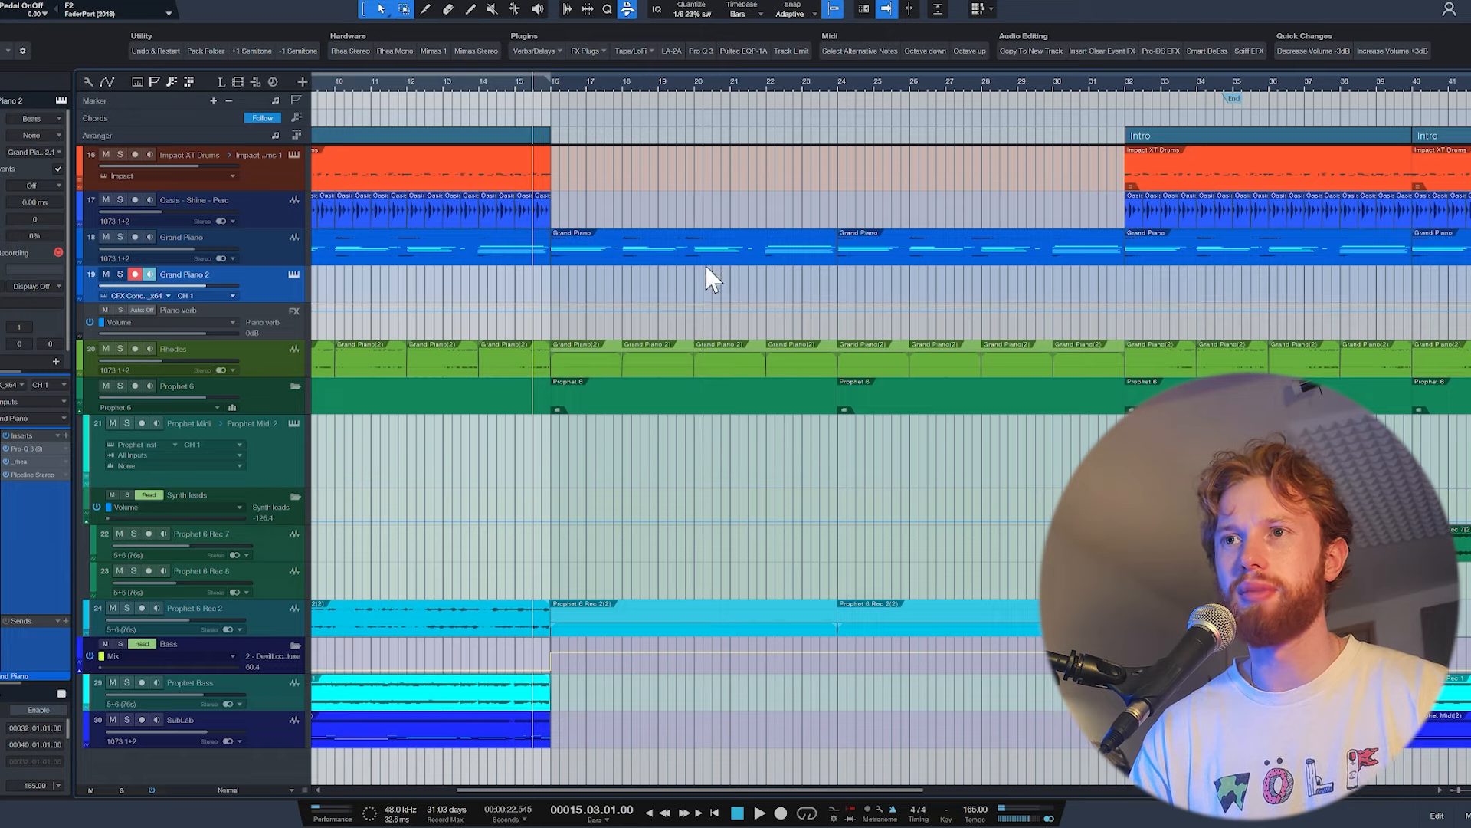
{"action": "left_click_drag", "start_coordinate": [706, 266], "coordinate": [850, 260]}
{"action": "key", "text": "Delete"}
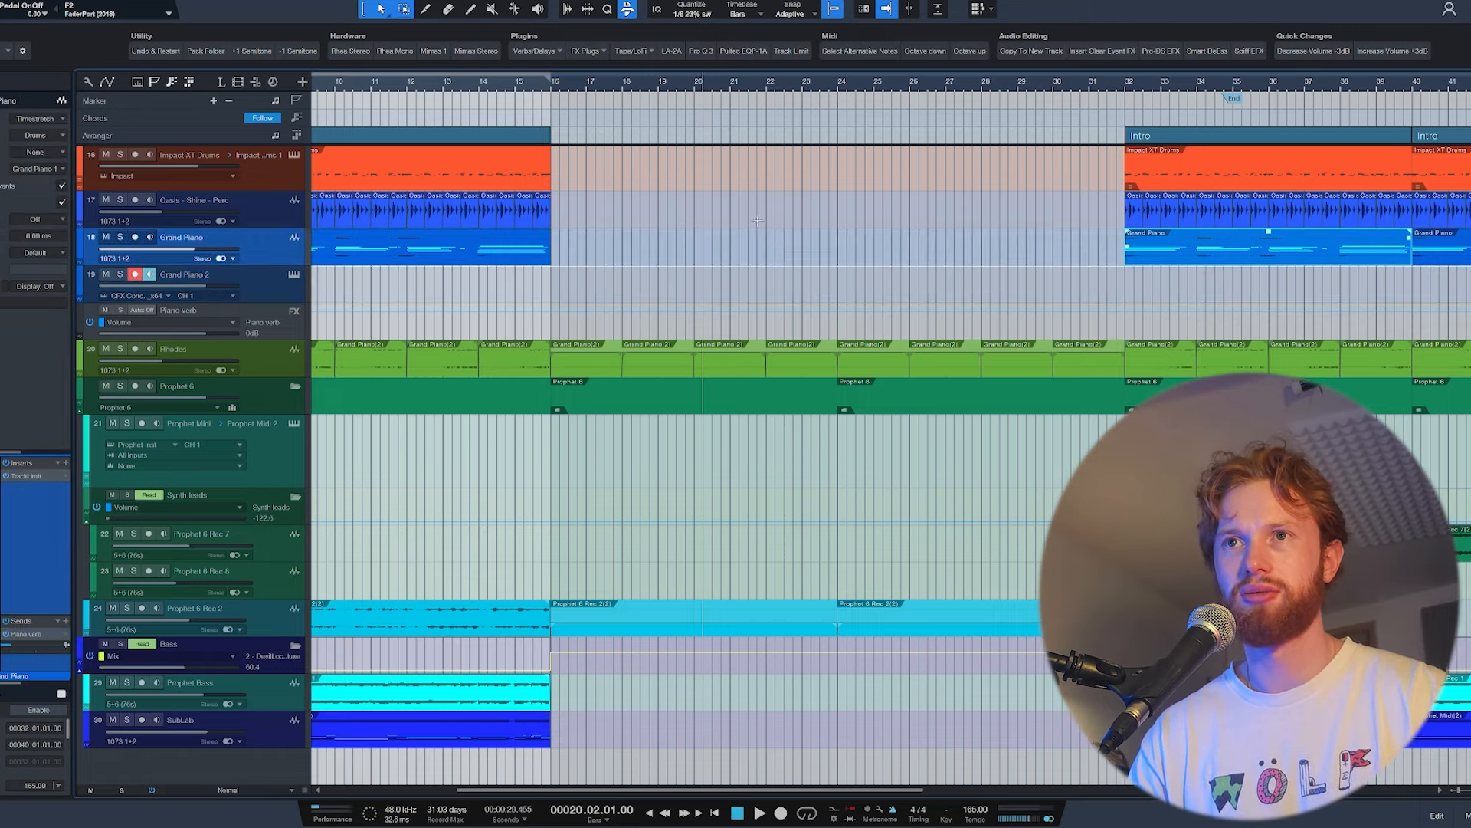
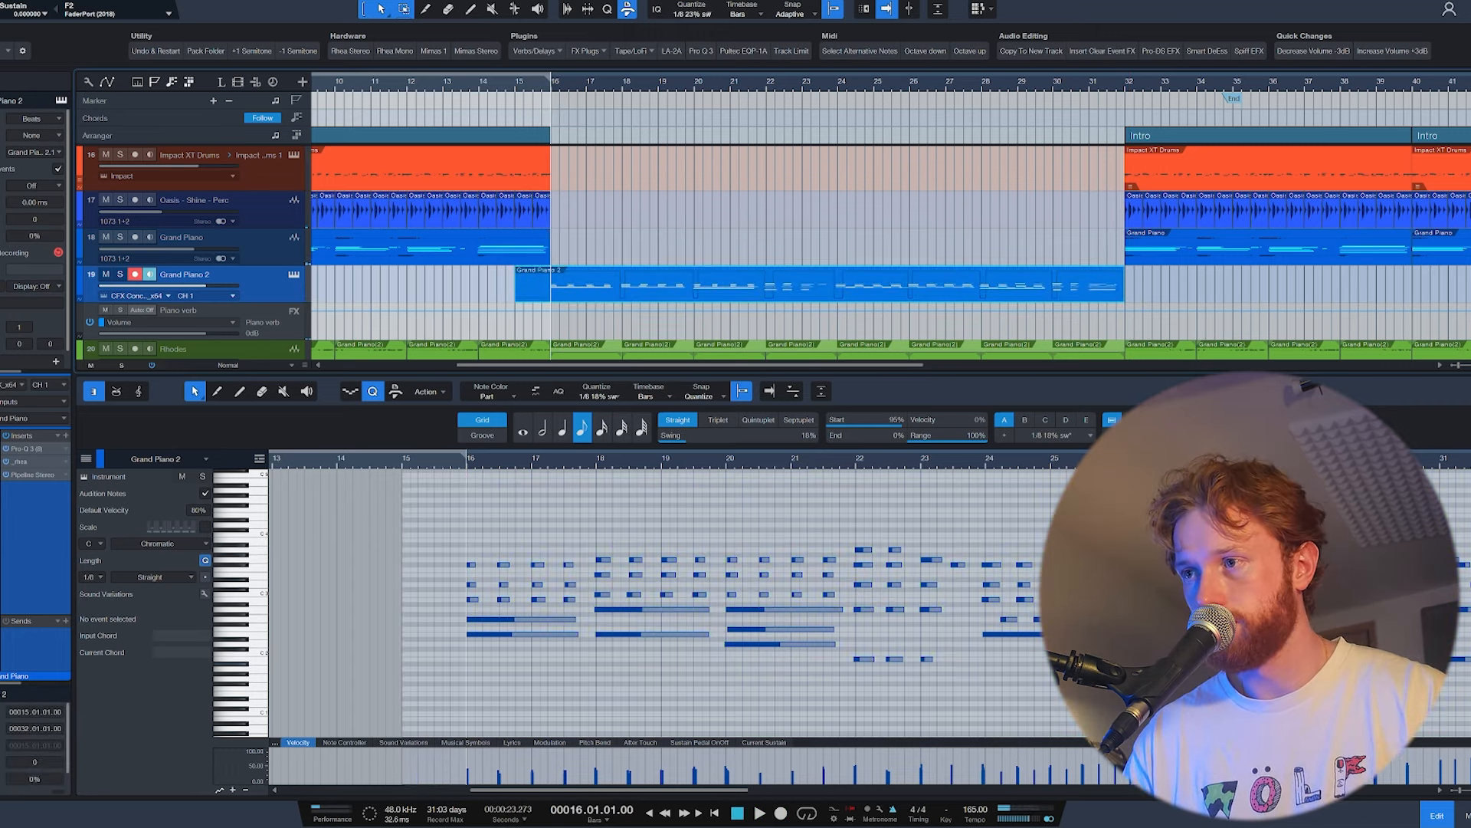
Step: Select all the recorded notes of the Grand Piano 2 part between bars 16 and 32 in the note editor
{"action": "left_click", "coordinate": [1384, 665]}
{"action": "scroll", "coordinate": [768, 628], "scroll_direction": "down", "scroll_amount": 3}
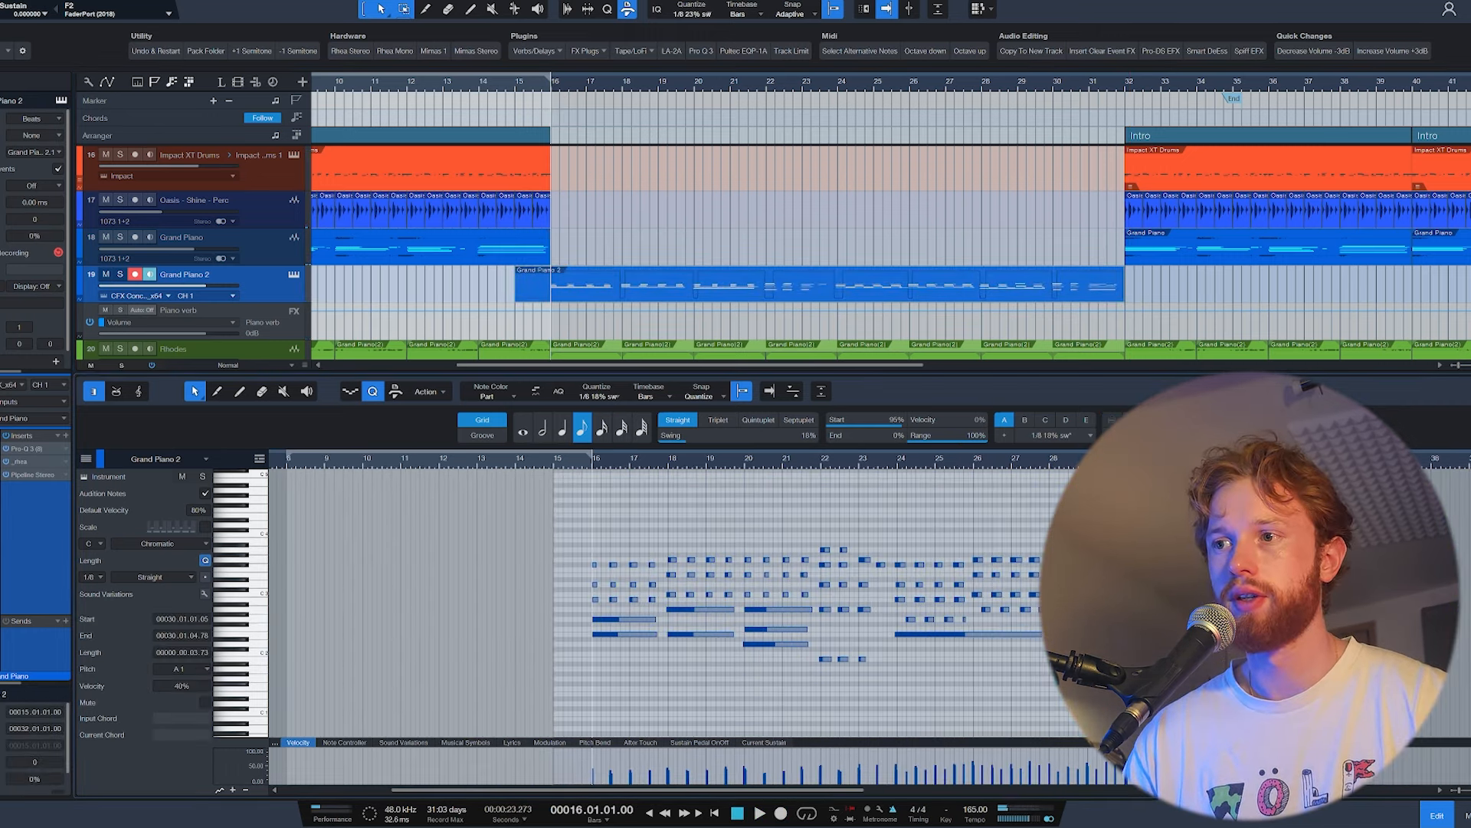
{"action": "left_click_drag", "start_coordinate": [1072, 699], "coordinate": [541, 473]}
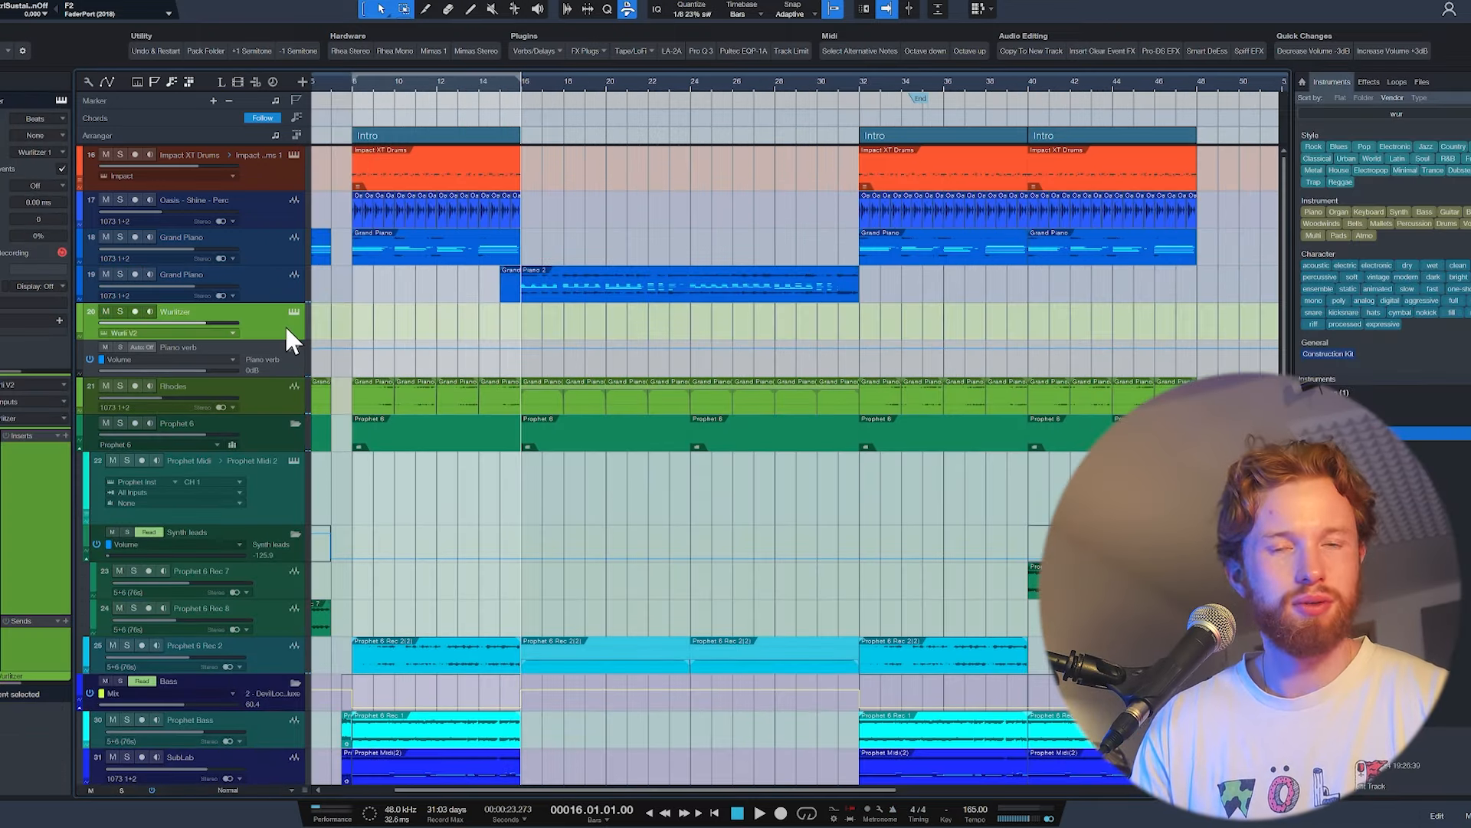
Step: Remove the Wurlitzer track together with its instrument
{"action": "right_click", "coordinate": [286, 328]}
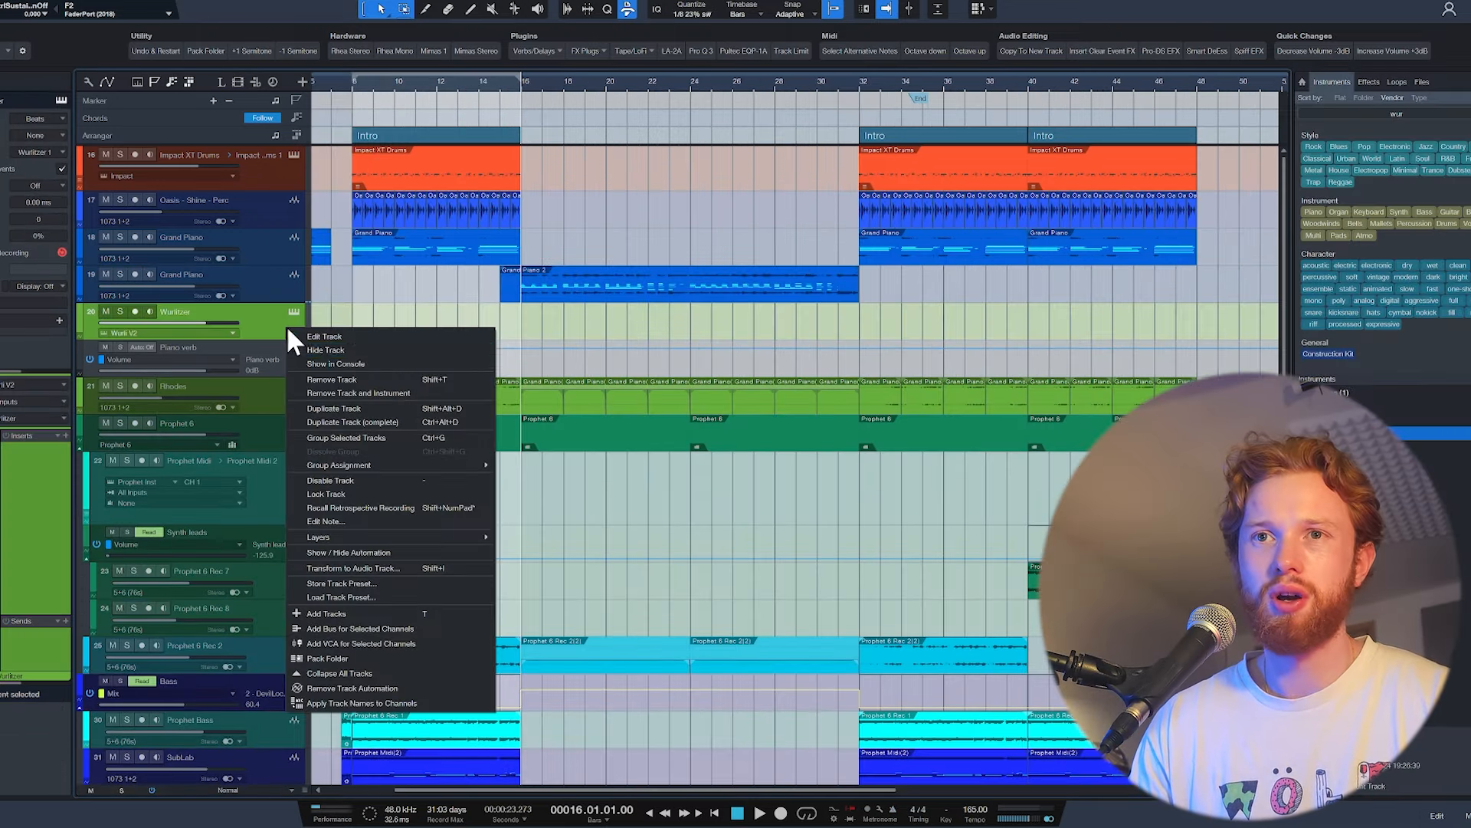
{"action": "left_click", "coordinate": [446, 392]}
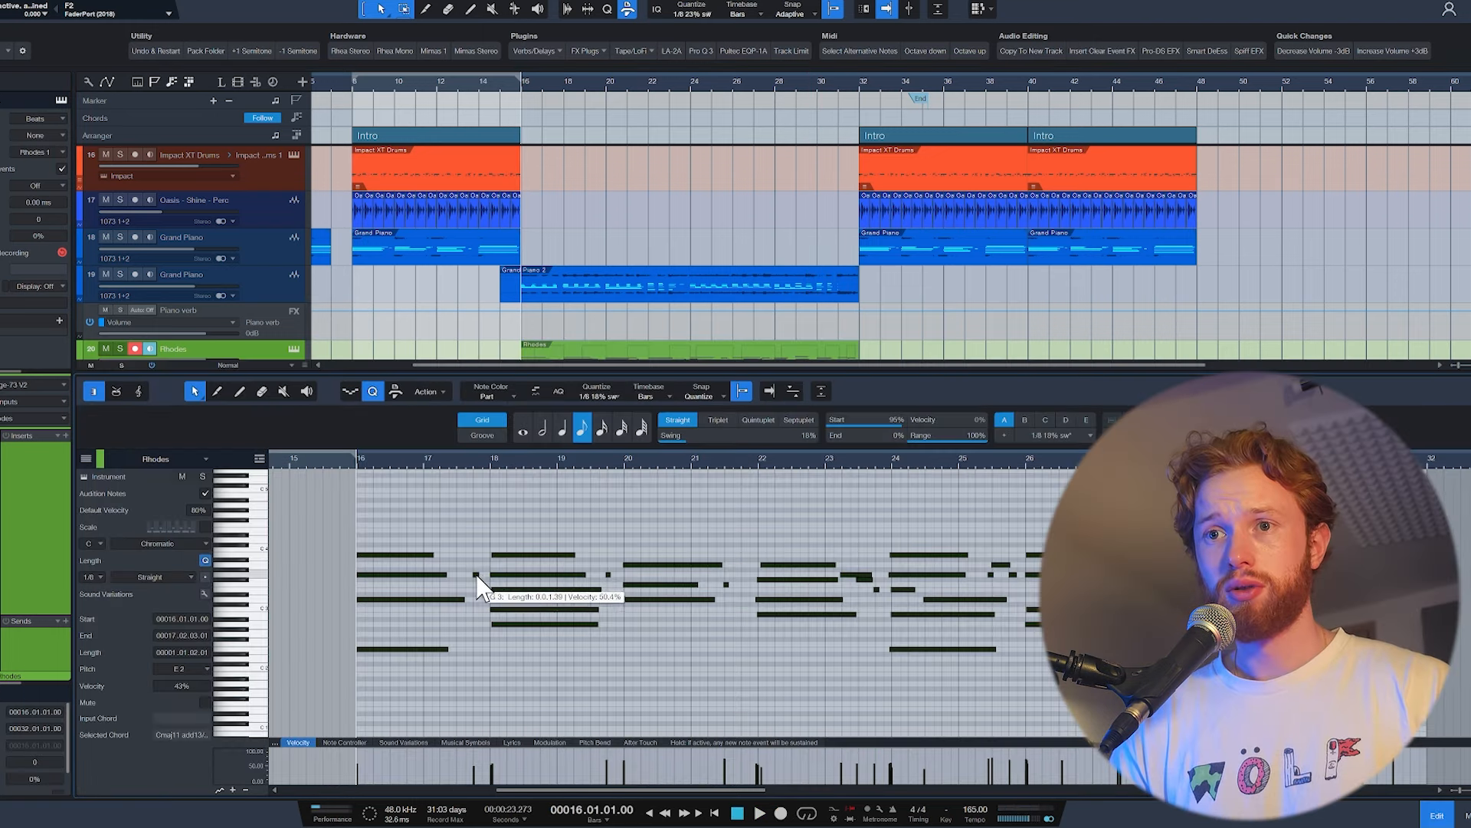
Step: Select the stray short notes near bars 17 and 21 of the Rhodes part, and play the section from bar 16
{"action": "left_click", "coordinate": [476, 575]}
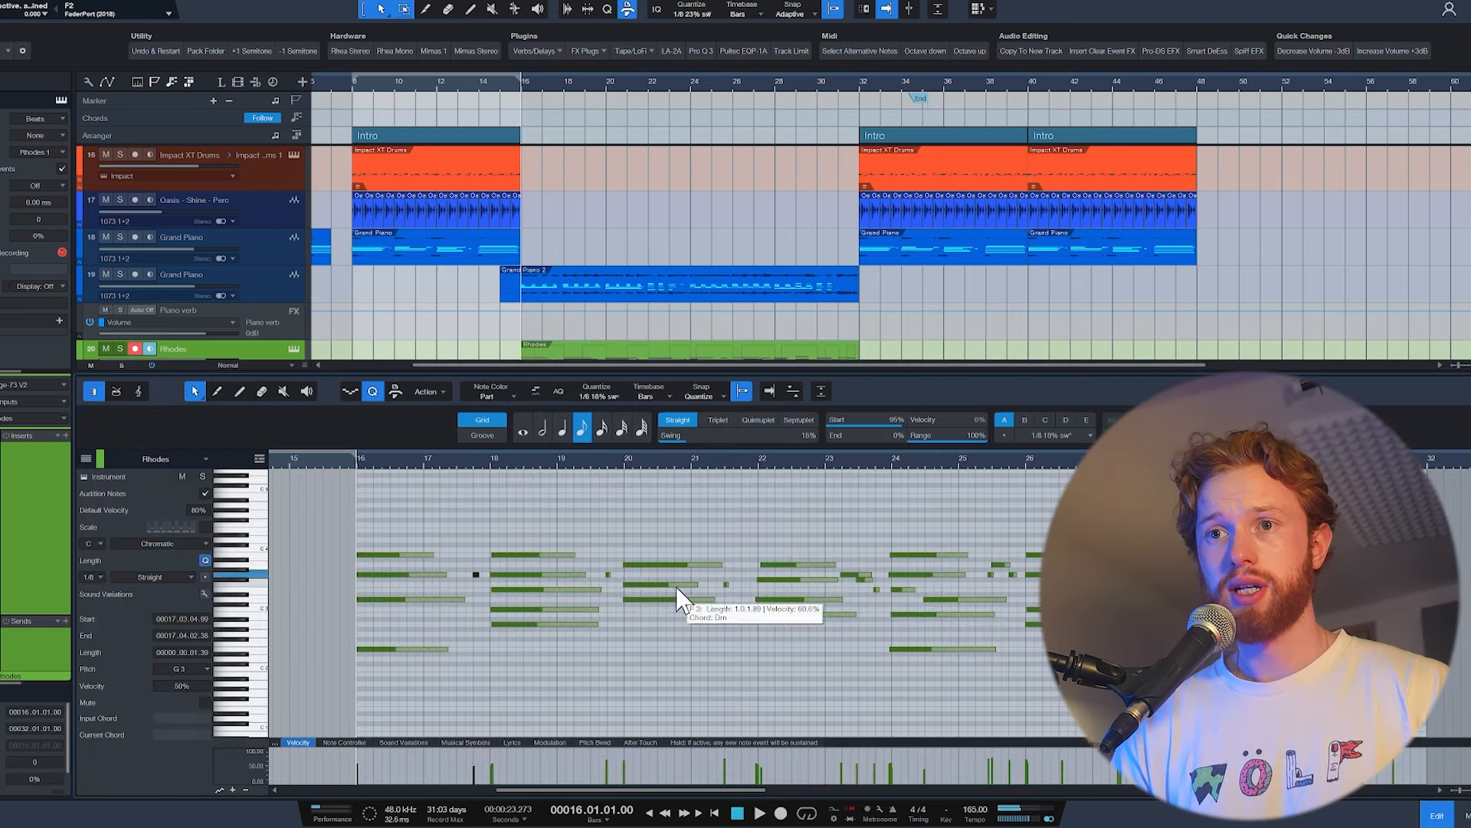
{"action": "left_click", "coordinate": [722, 584], "text": "shift"}
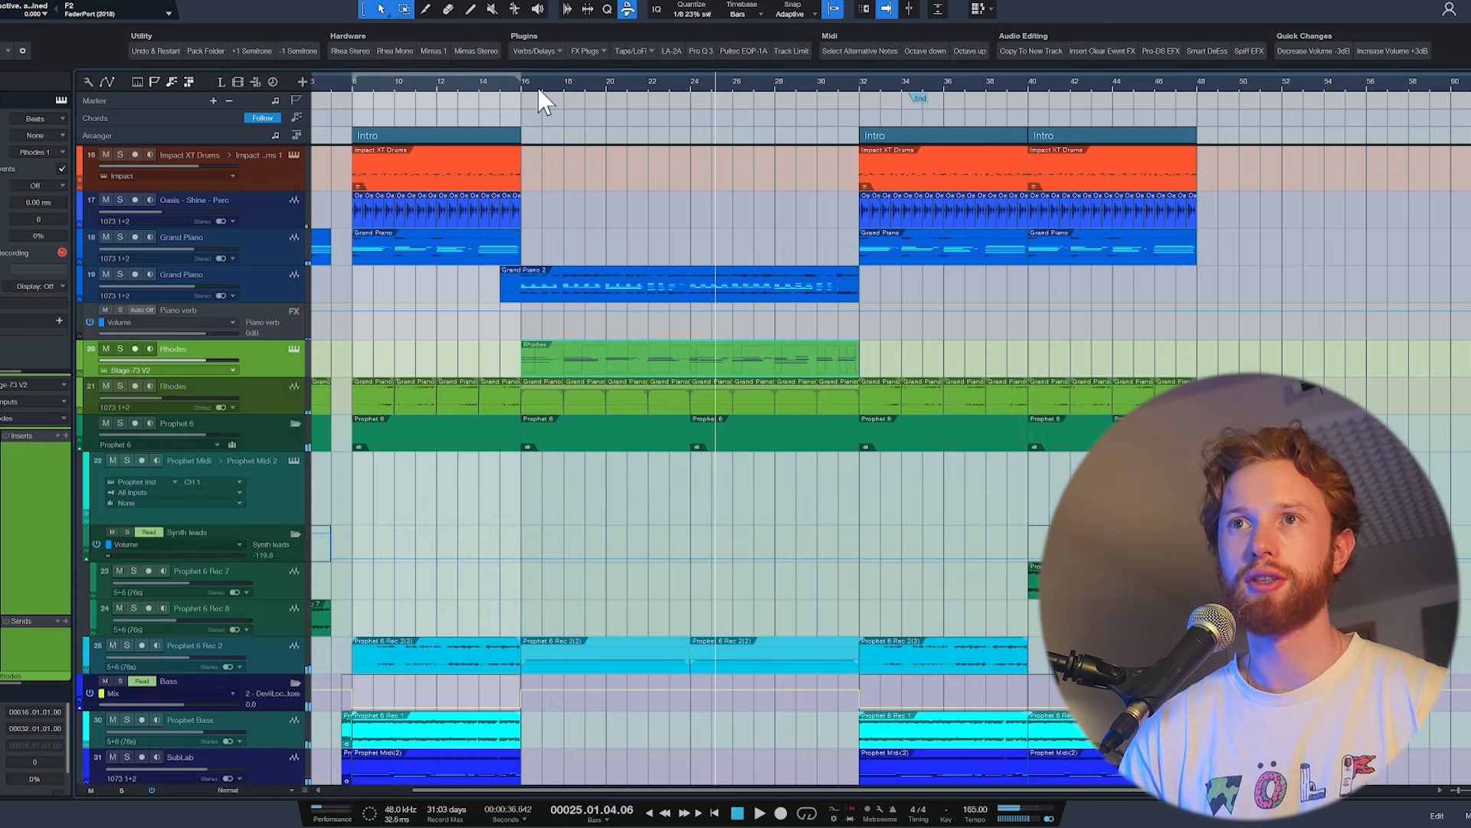
{"action": "left_click", "coordinate": [521, 89]}
{"action": "key", "text": "space"}
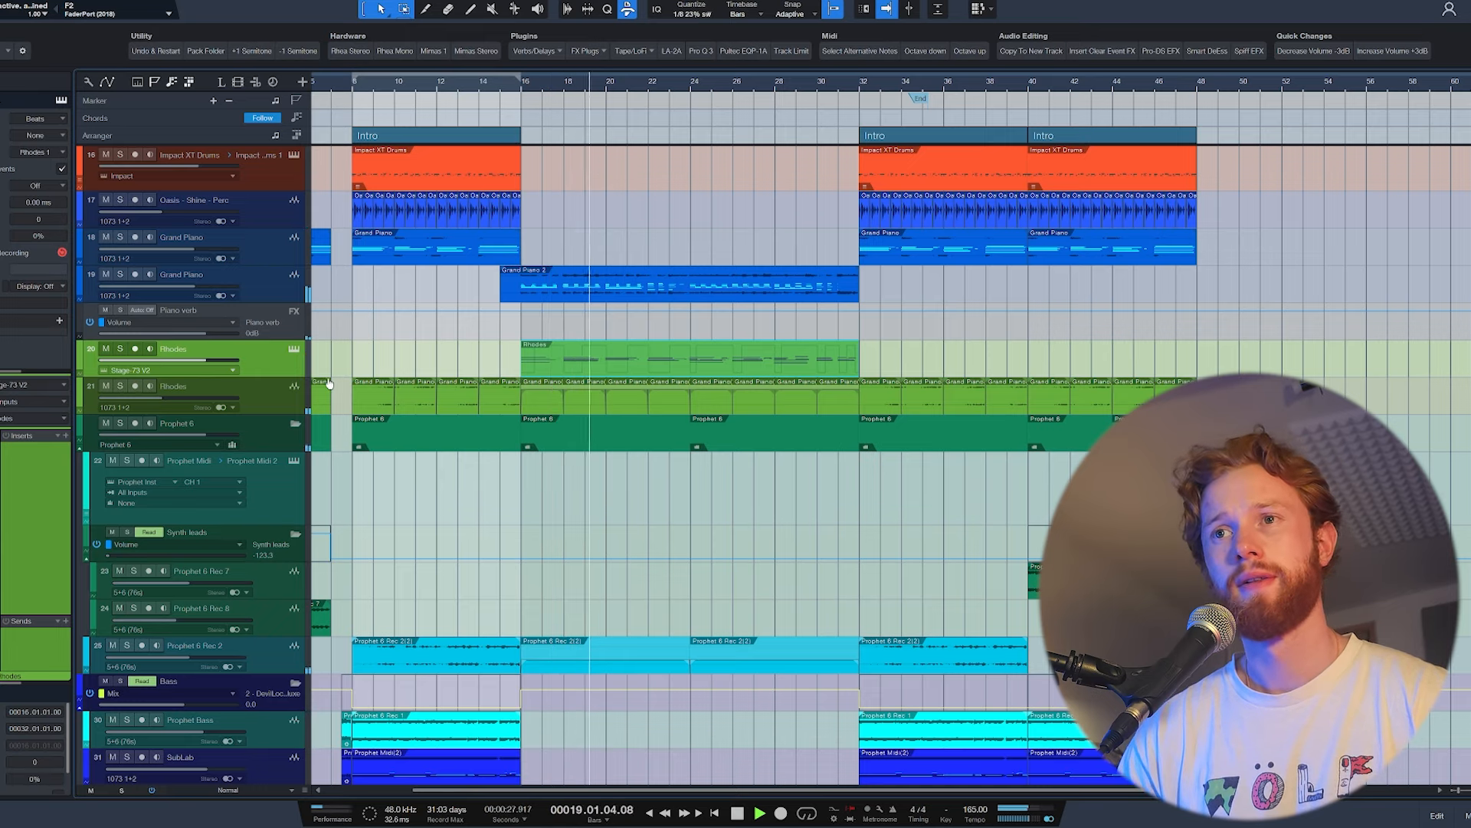
{"action": "key", "text": "space"}
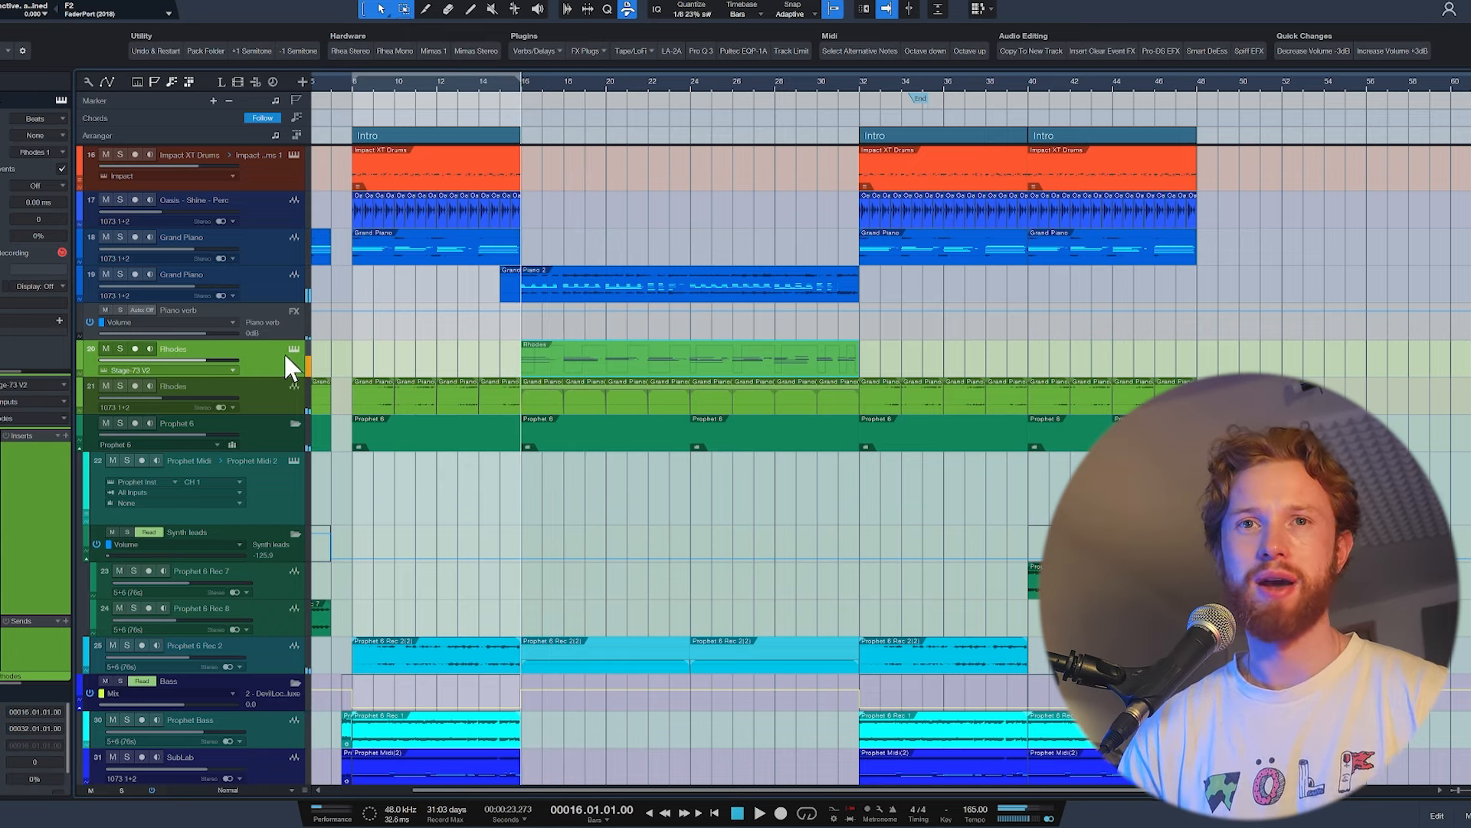
Step: Add Pro-Q 3 to the Rhodes instrument track with a low cut at about 49 Hz and a high shelf of about -7.3 dB at 2.1 kHz
{"action": "left_click", "coordinate": [65, 435]}
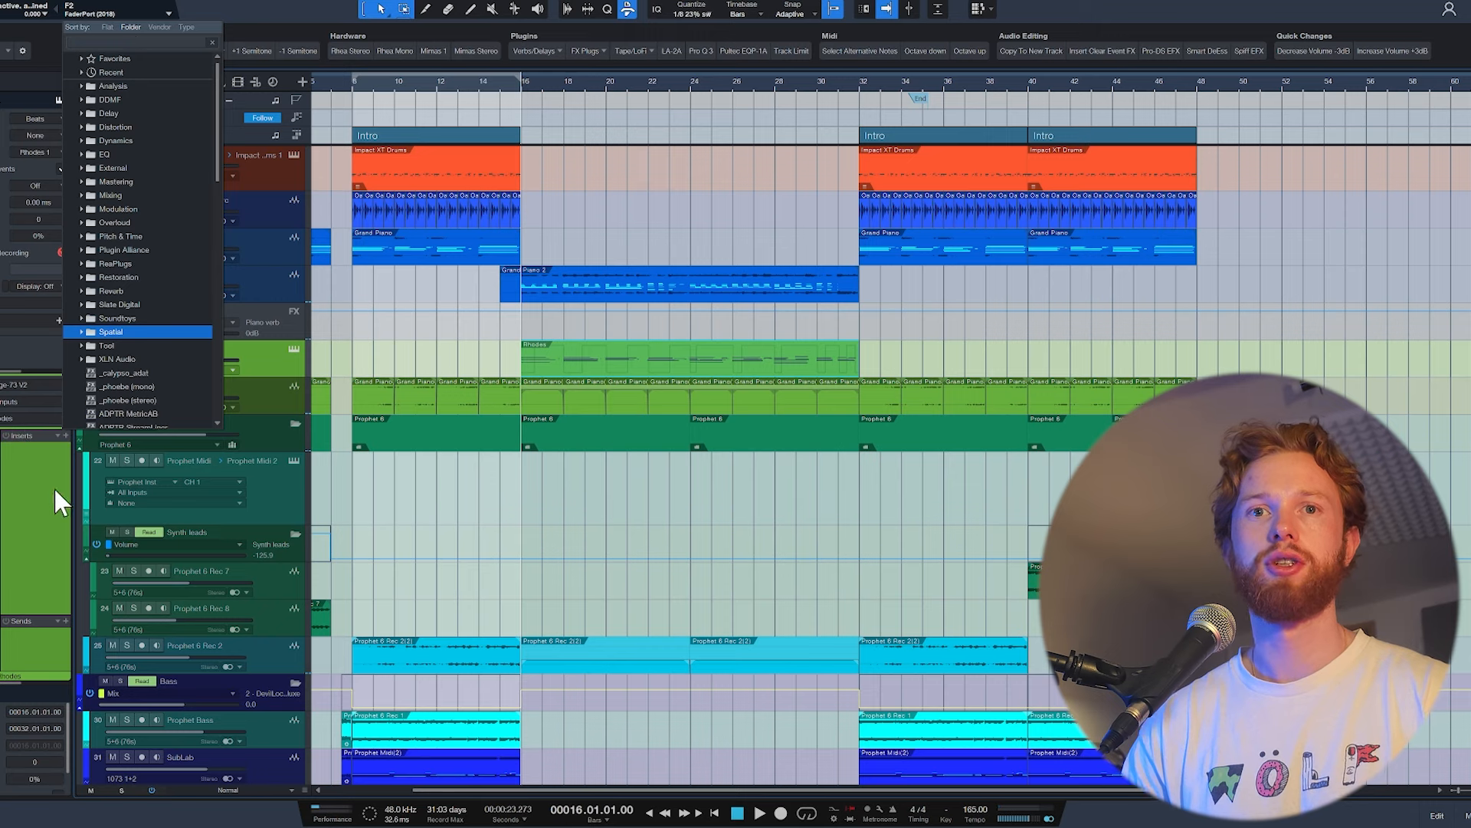
{"action": "type", "text": "pro q"}
{"action": "key", "text": "Return"}
{"action": "key", "text": "space"}
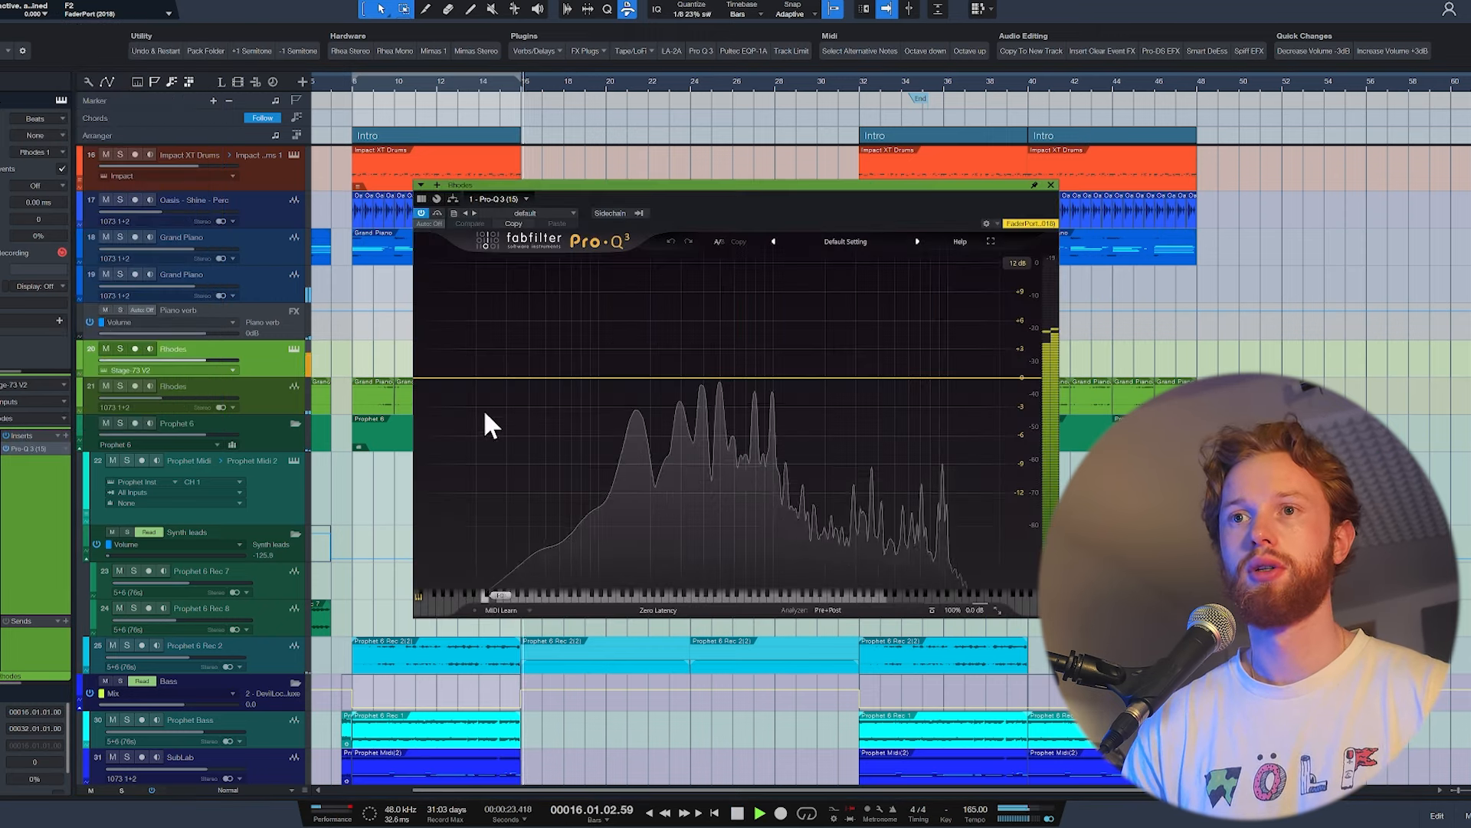
{"action": "left_click_drag", "start_coordinate": [472, 414], "coordinate": [555, 380]}
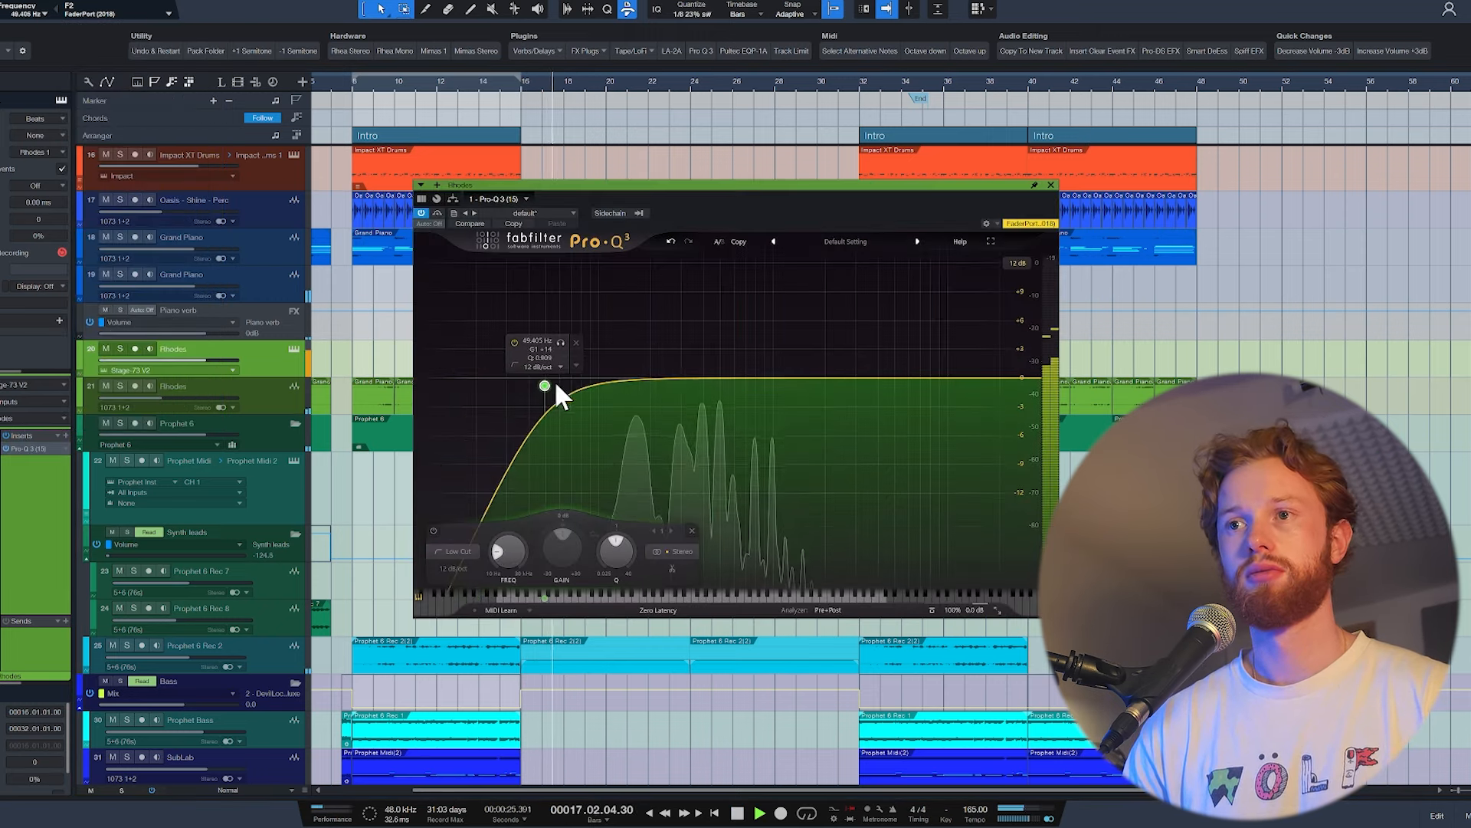
{"action": "left_click_drag", "start_coordinate": [990, 376], "coordinate": [832, 432]}
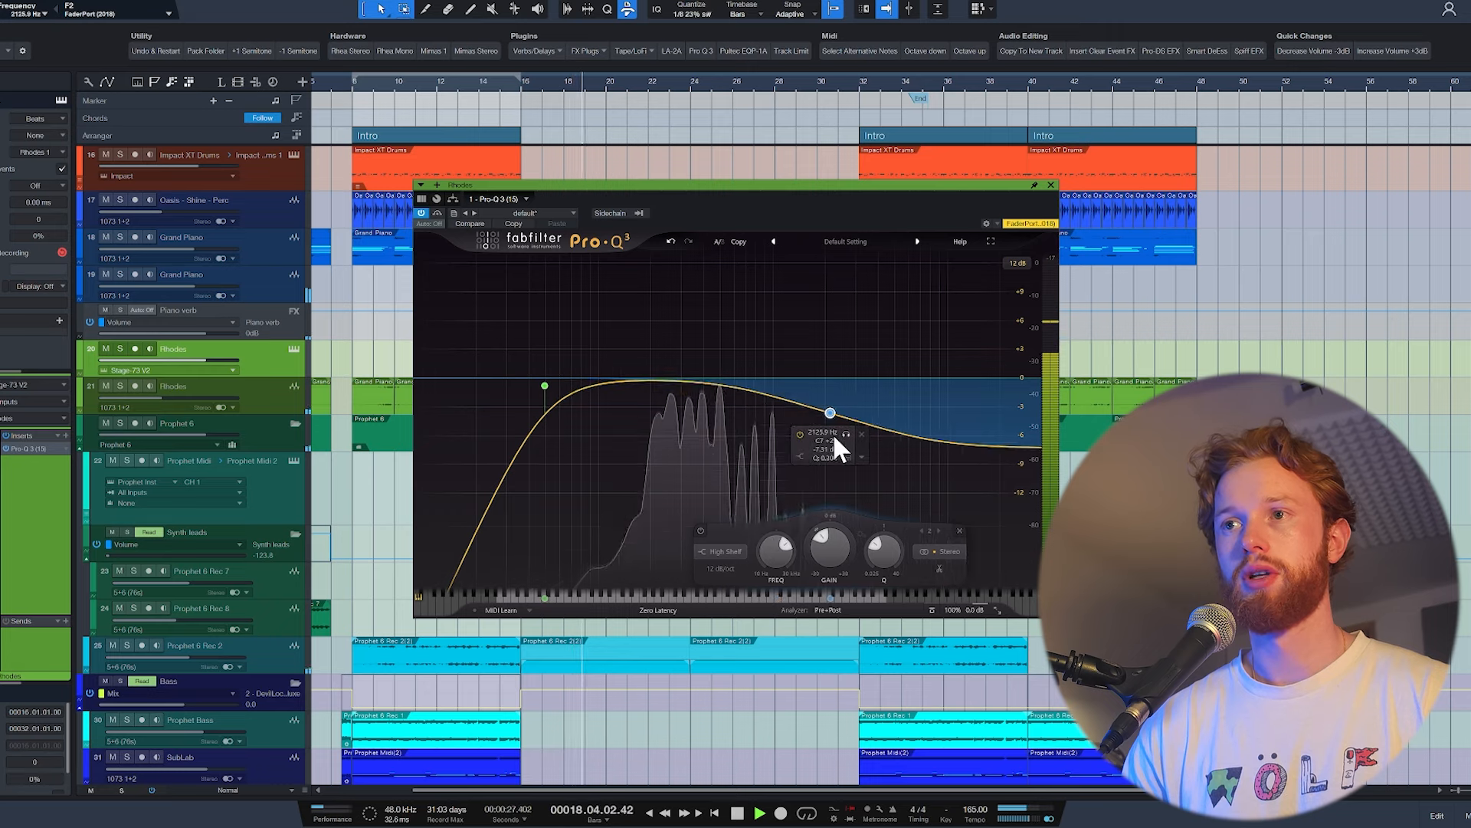
{"action": "left_click", "coordinate": [1050, 185]}
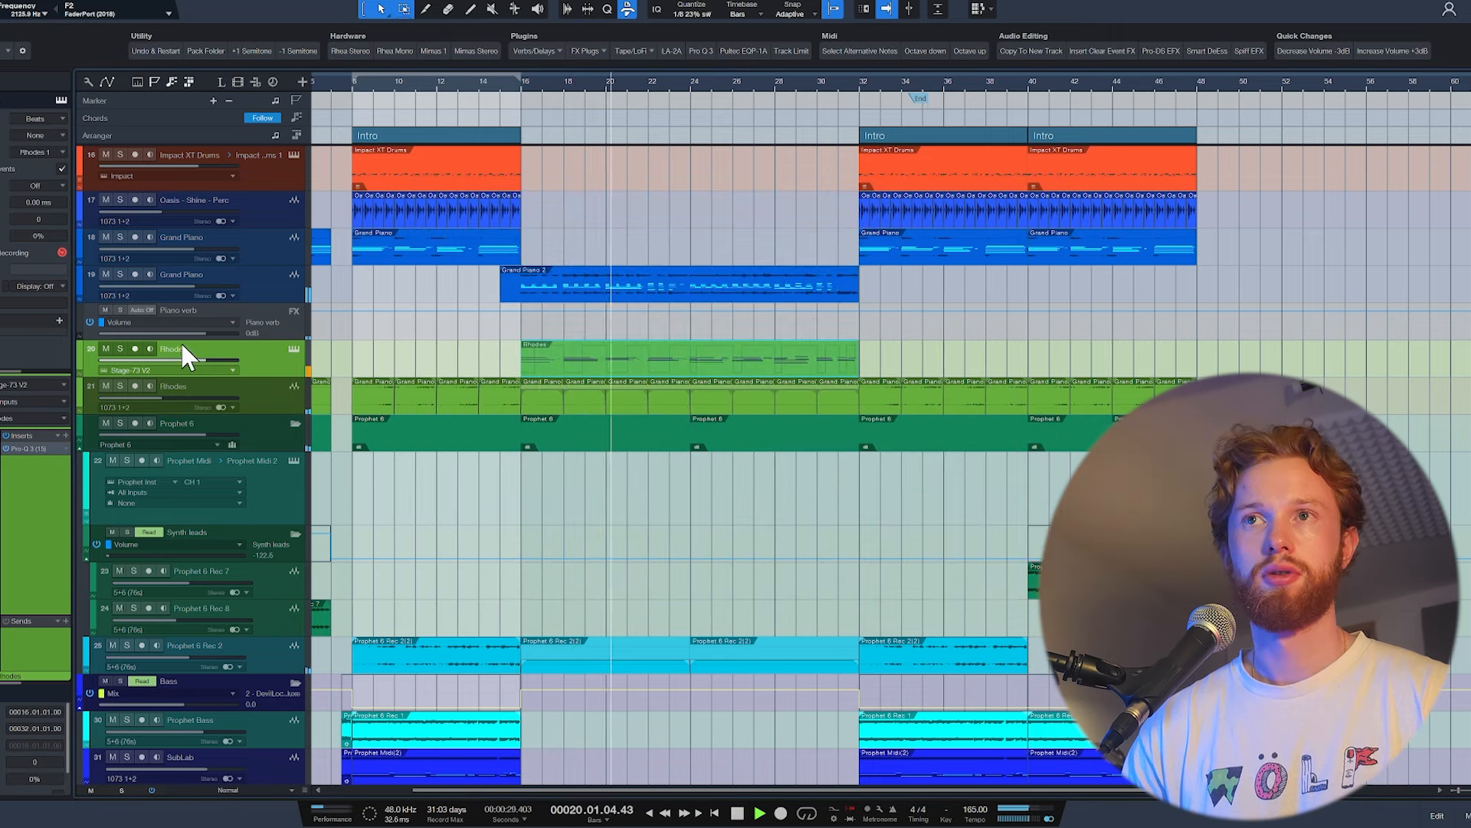
{"action": "key", "text": "space"}
Step: Add the Rhea Stereo hardware chain to the Rhodes track and check the compressor with a 20 ms attack during playback
{"action": "left_click", "coordinate": [349, 50]}
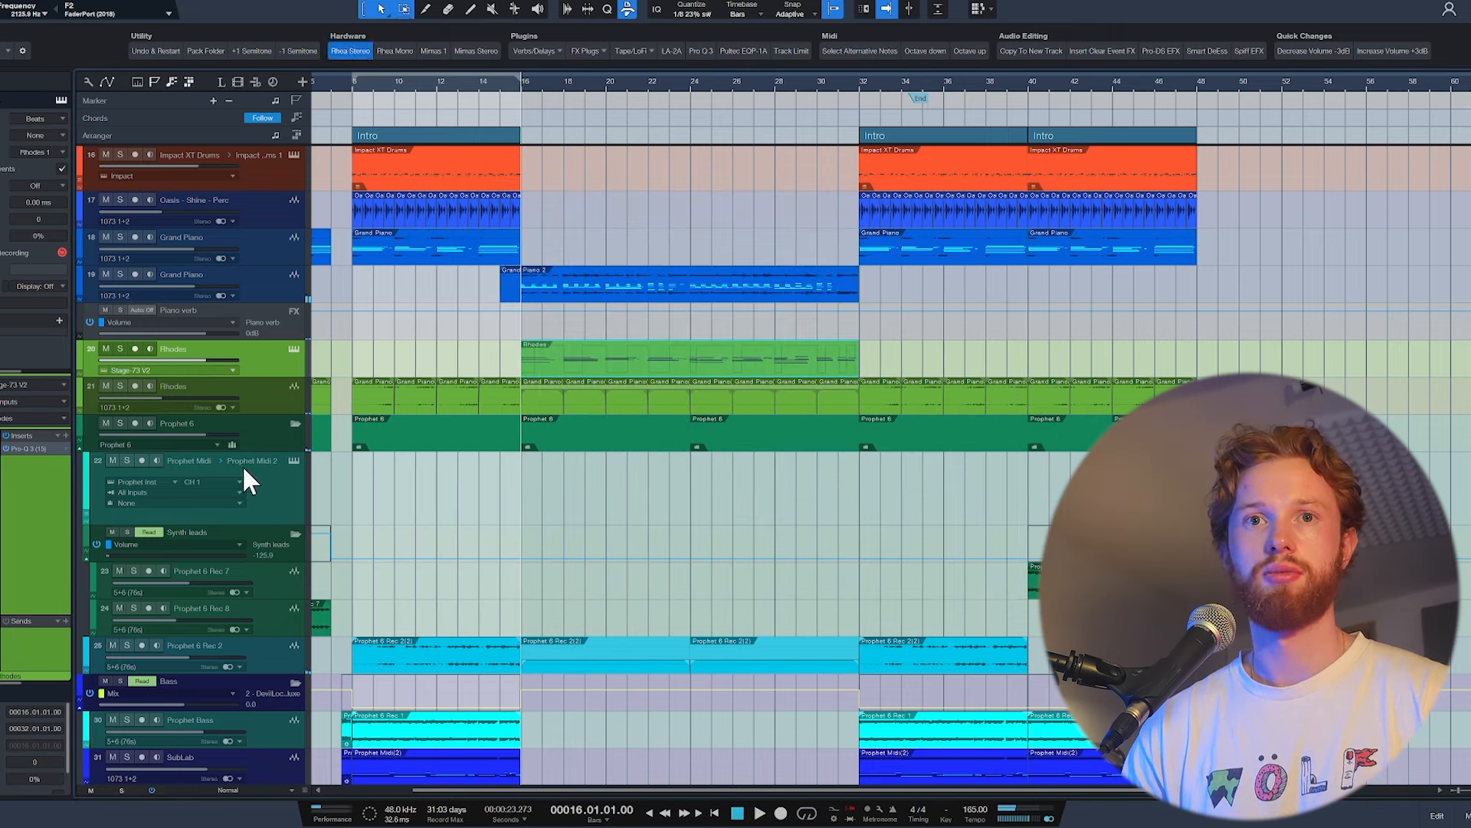
{"action": "key", "text": "space"}
{"action": "left_click", "coordinate": [42, 462]}
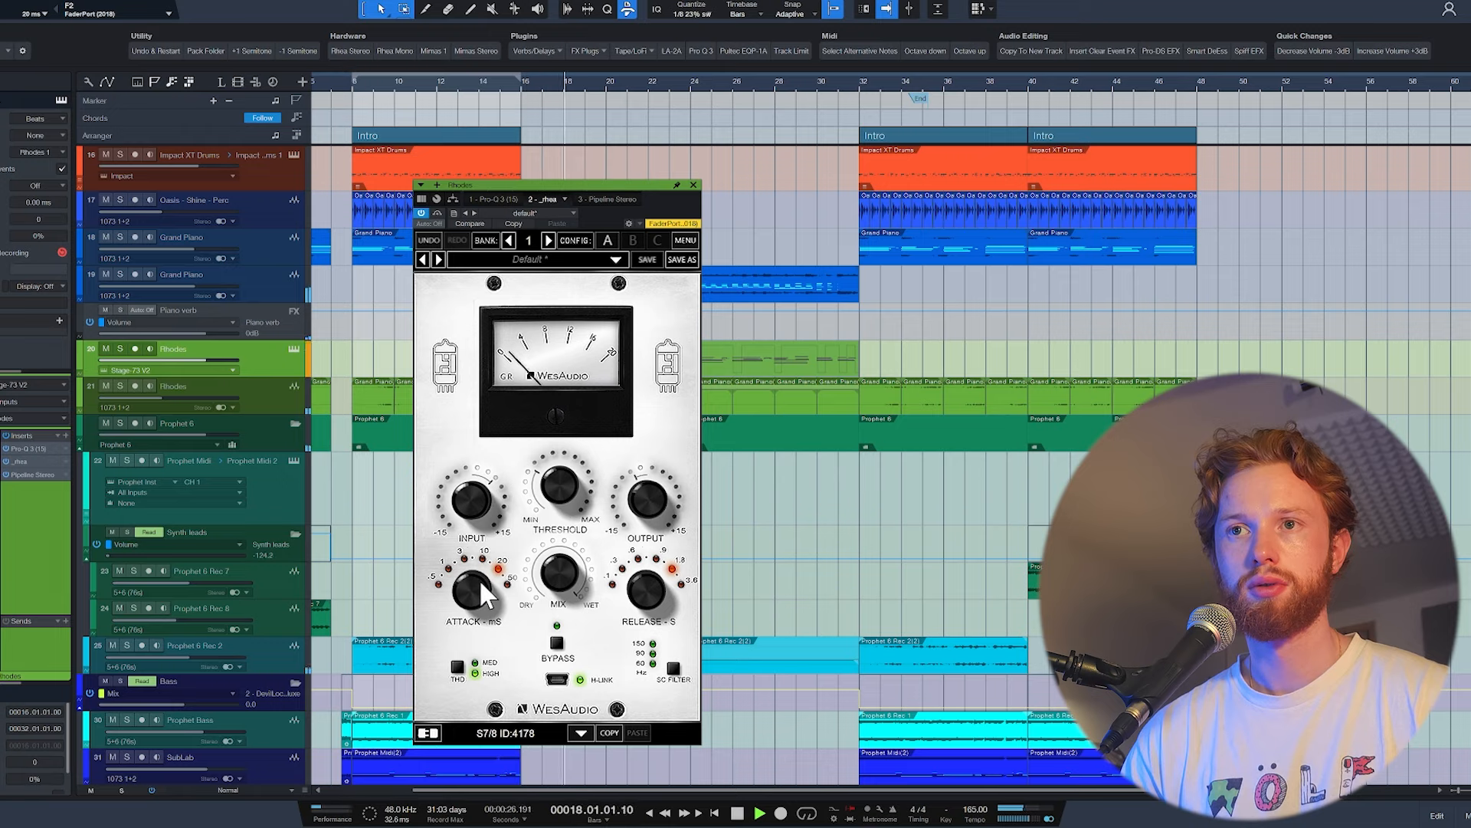
{"action": "key", "text": "space"}
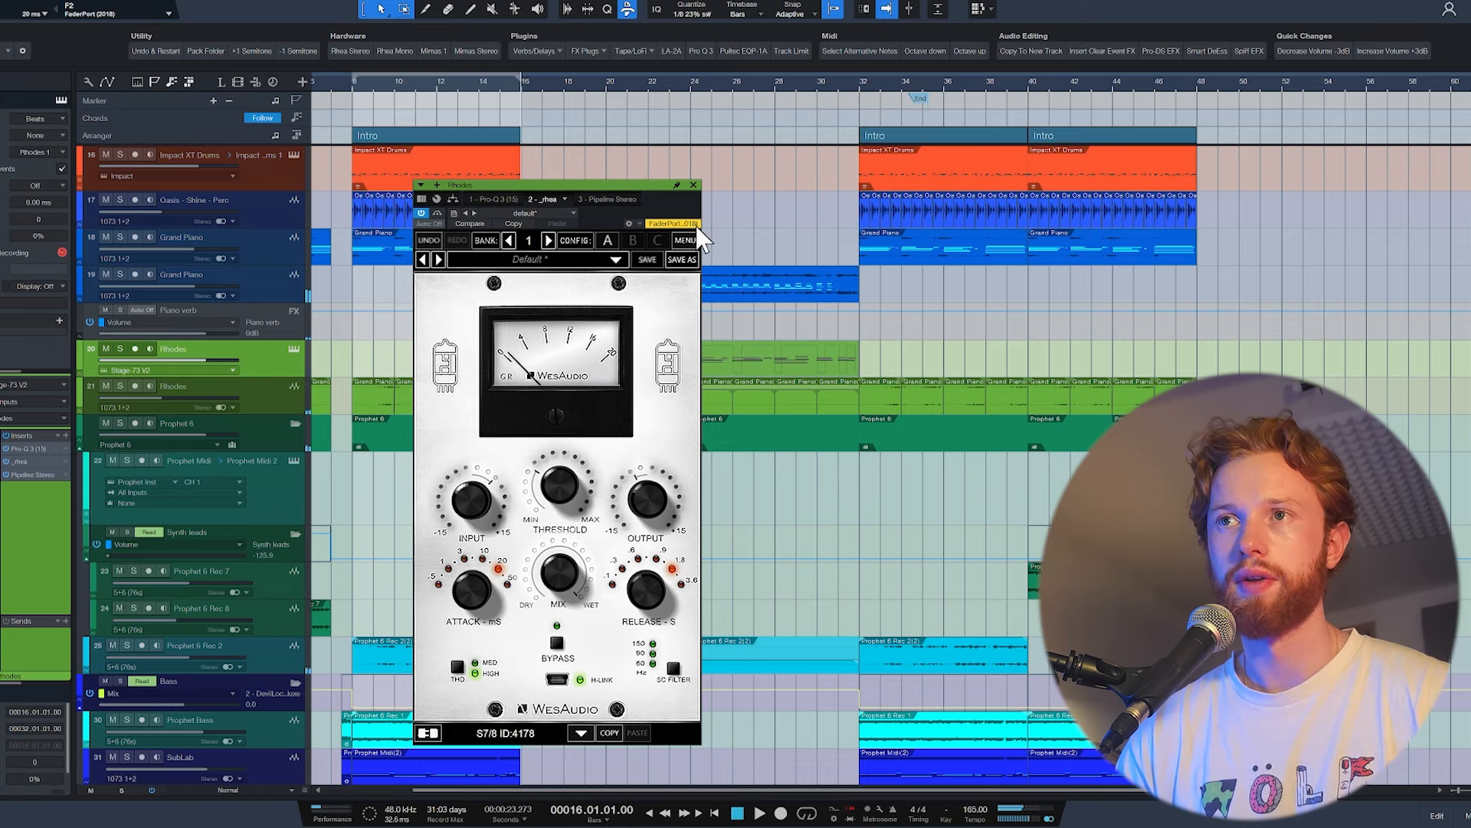
{"action": "left_click", "coordinate": [693, 185]}
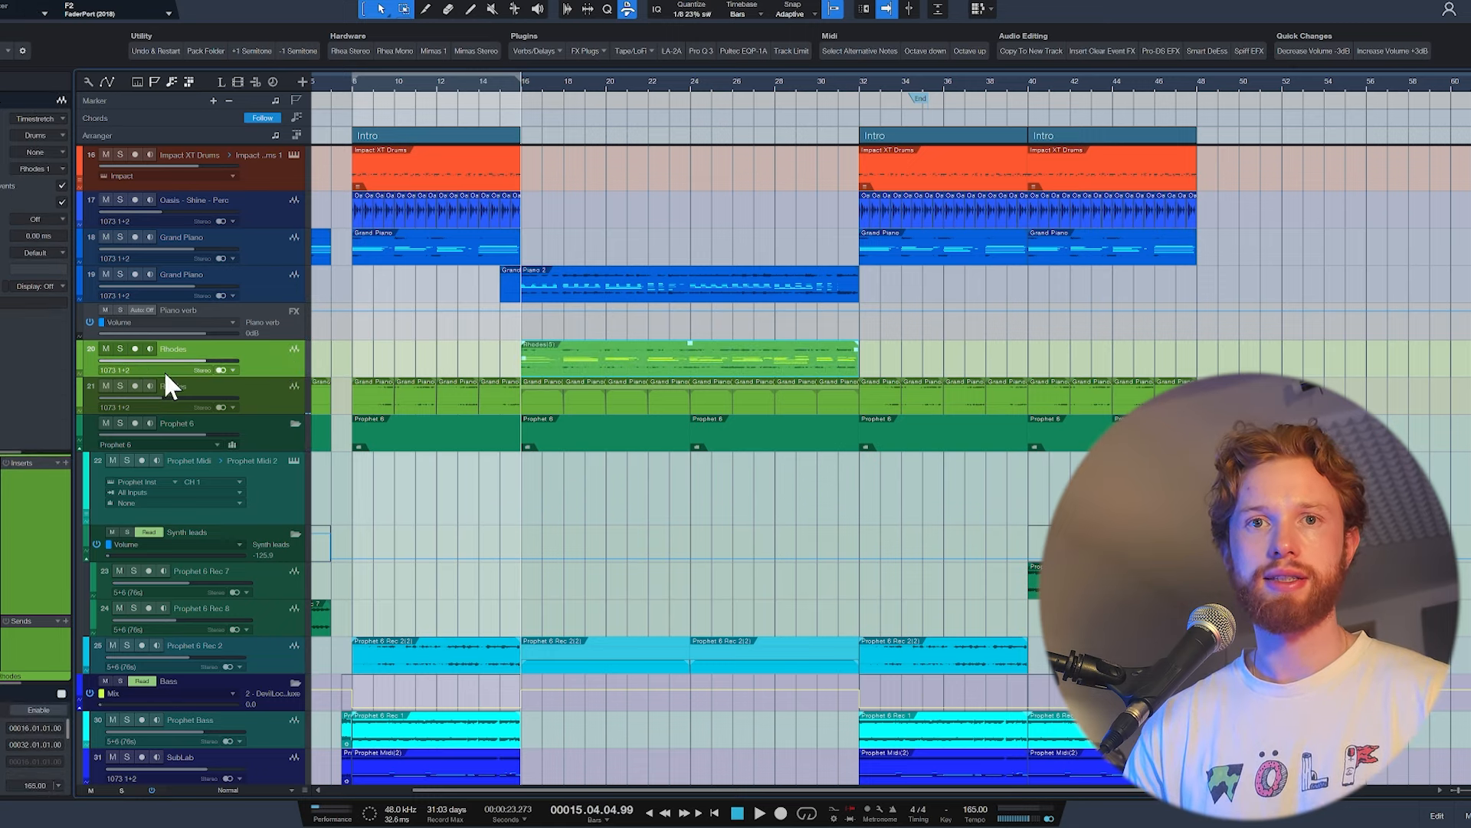
Step: Send the rendered Rhodes track to Piano verb and shape it in Pro-Q 3 with a 6 dB/oct high cut at about 634 Hz
{"action": "left_click", "coordinate": [66, 621]}
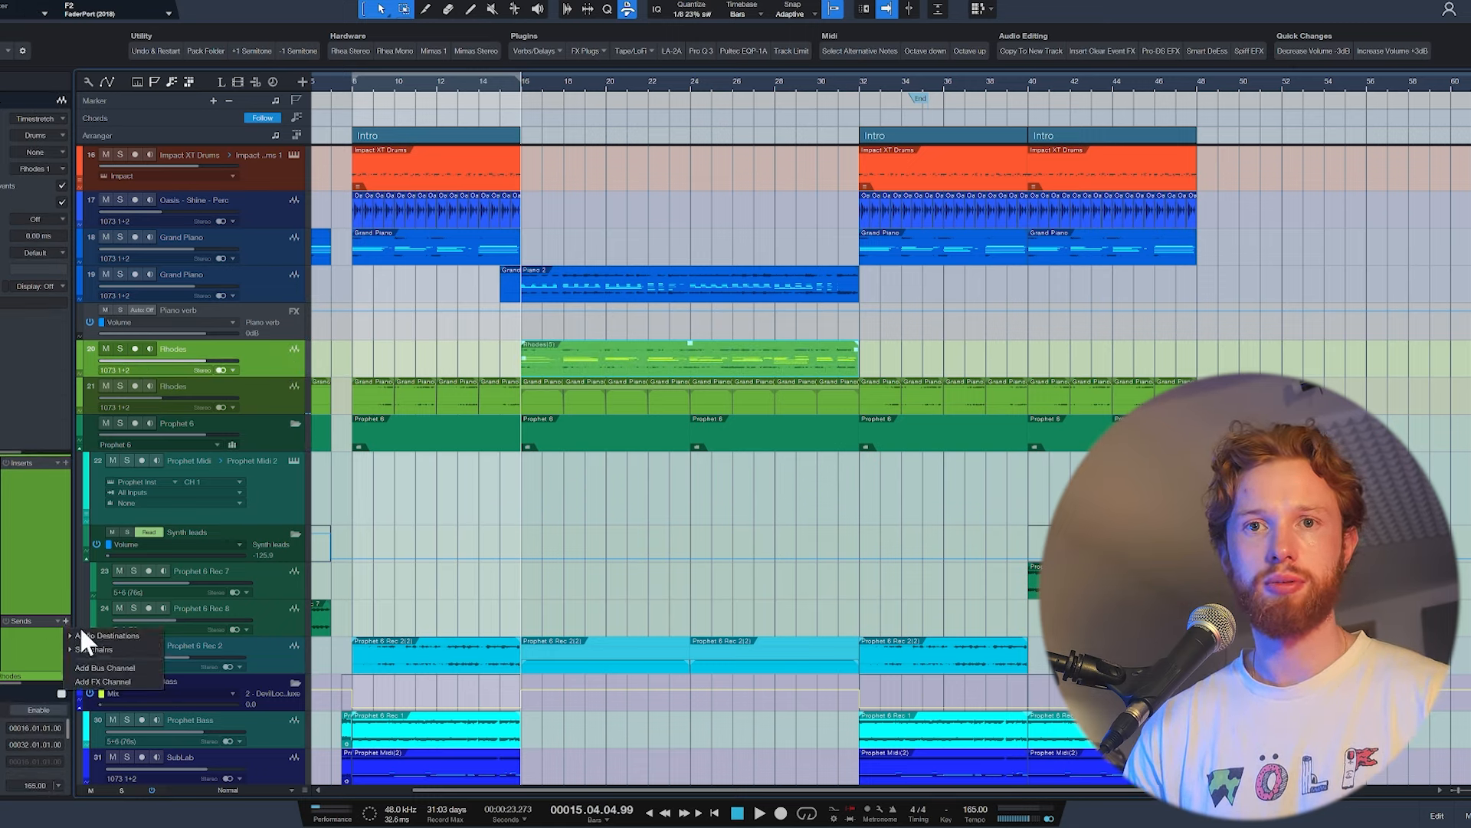
{"action": "left_click", "coordinate": [80, 630]}
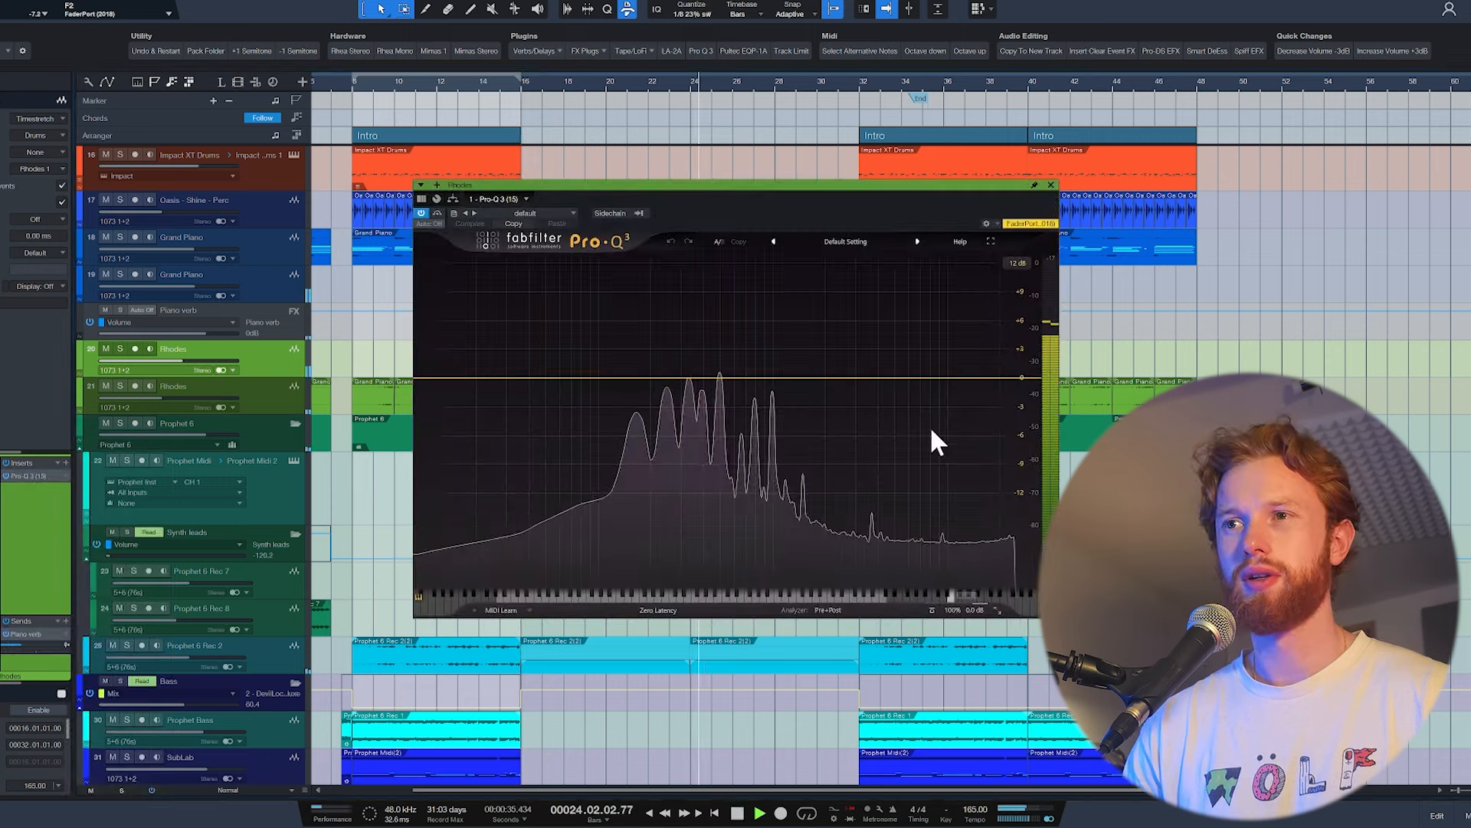
{"action": "double_click", "coordinate": [1006, 405]}
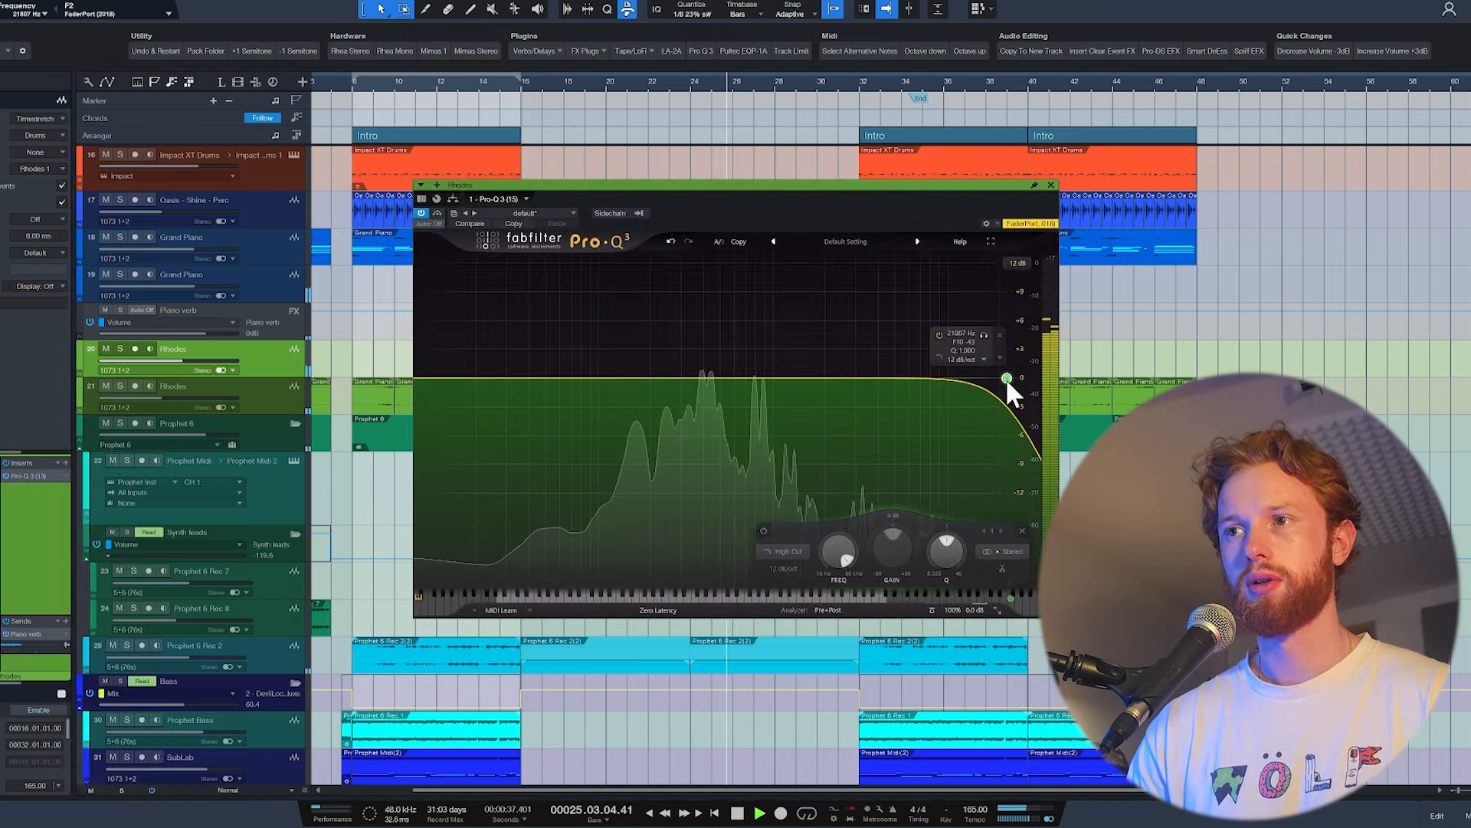
{"action": "left_click_drag", "start_coordinate": [1005, 379], "coordinate": [736, 381]}
{"action": "scroll", "coordinate": [828, 384], "scroll_direction": "down", "scroll_amount": 1}
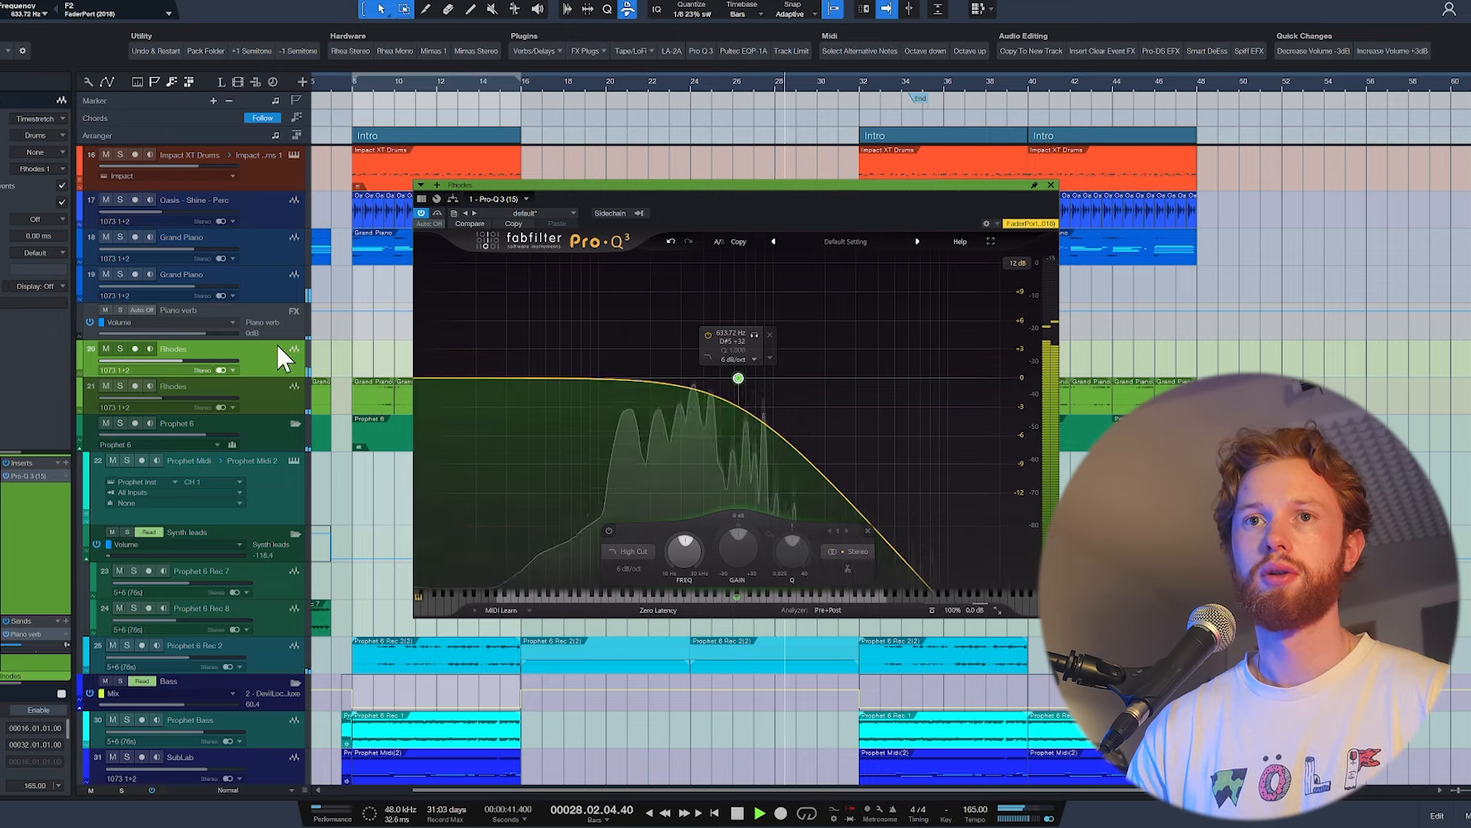
Step: Raise the rendered Rhodes track's volume to about -4.2 dB while the section plays
{"action": "left_click_drag", "start_coordinate": [183, 360], "coordinate": [193, 361]}
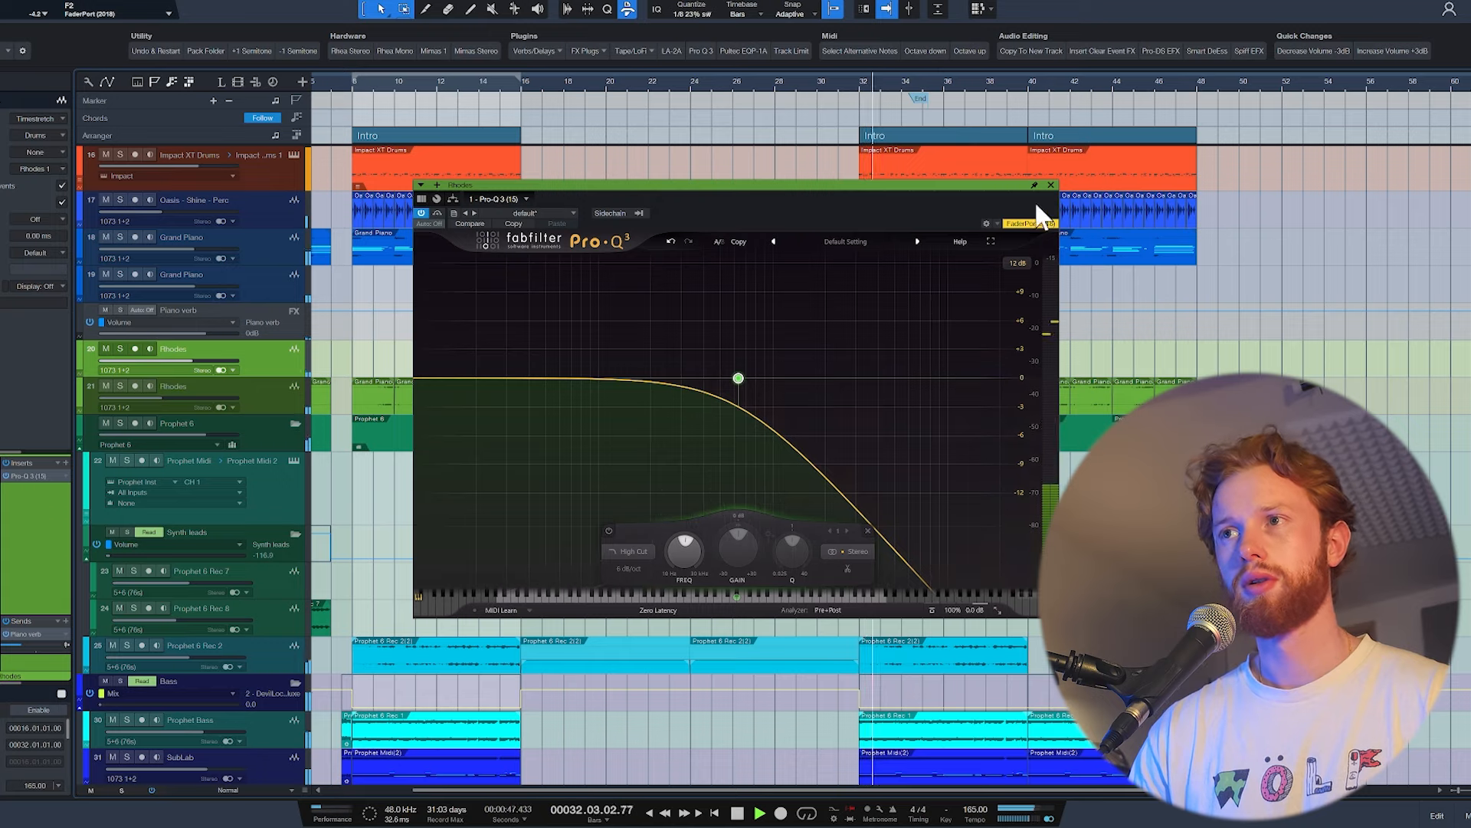
{"action": "left_click", "coordinate": [1050, 185]}
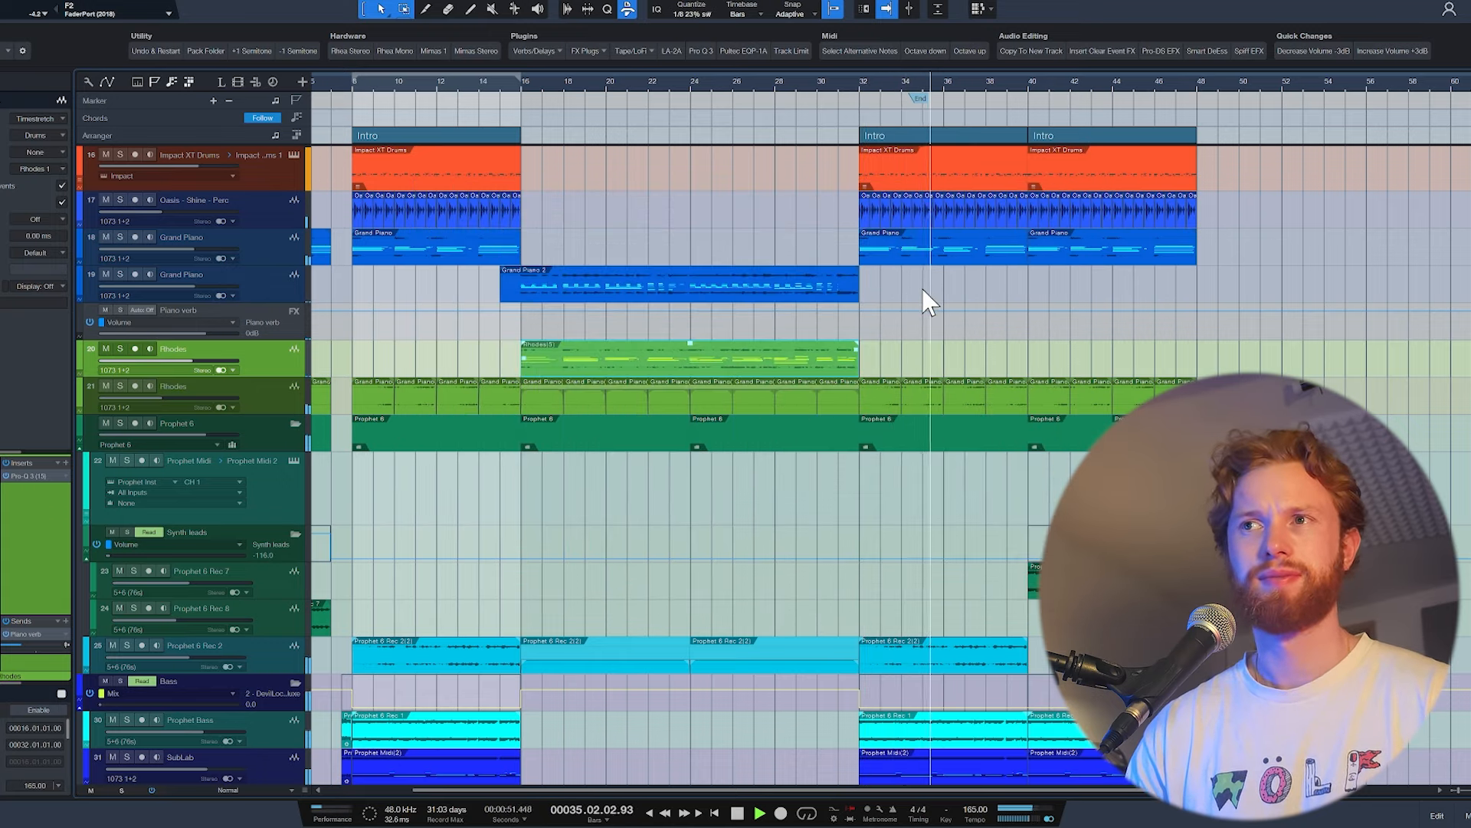
{"action": "key", "text": "space"}
Step: Copy the Oasis - Shine - Perc events of bars 32 to 40 so the copies start at bar 24, and play the result
{"action": "left_click", "coordinate": [866, 213]}
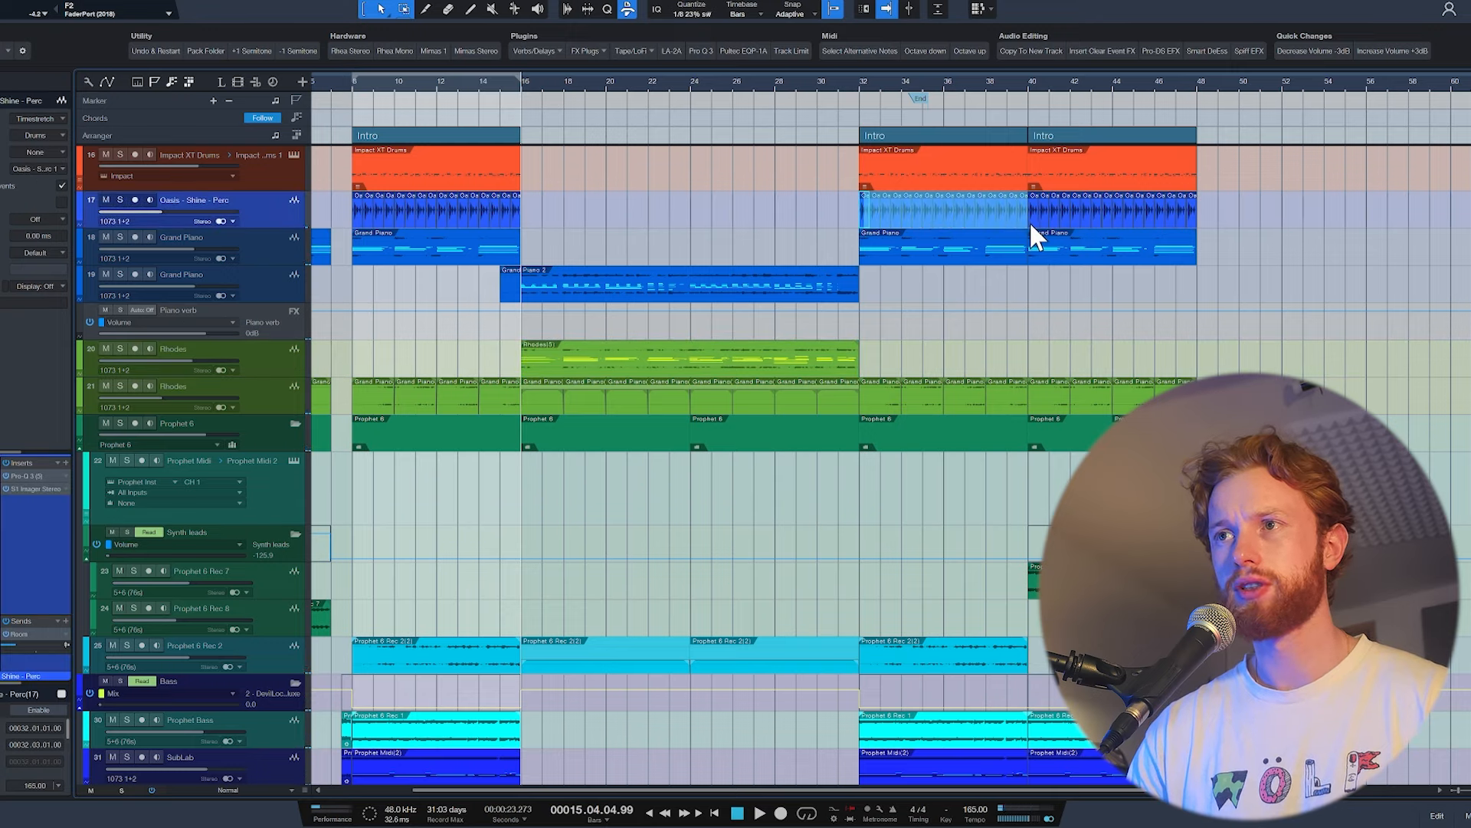
{"action": "left_click_drag", "start_coordinate": [1025, 222], "coordinate": [856, 222]}
{"action": "key", "text": "space"}
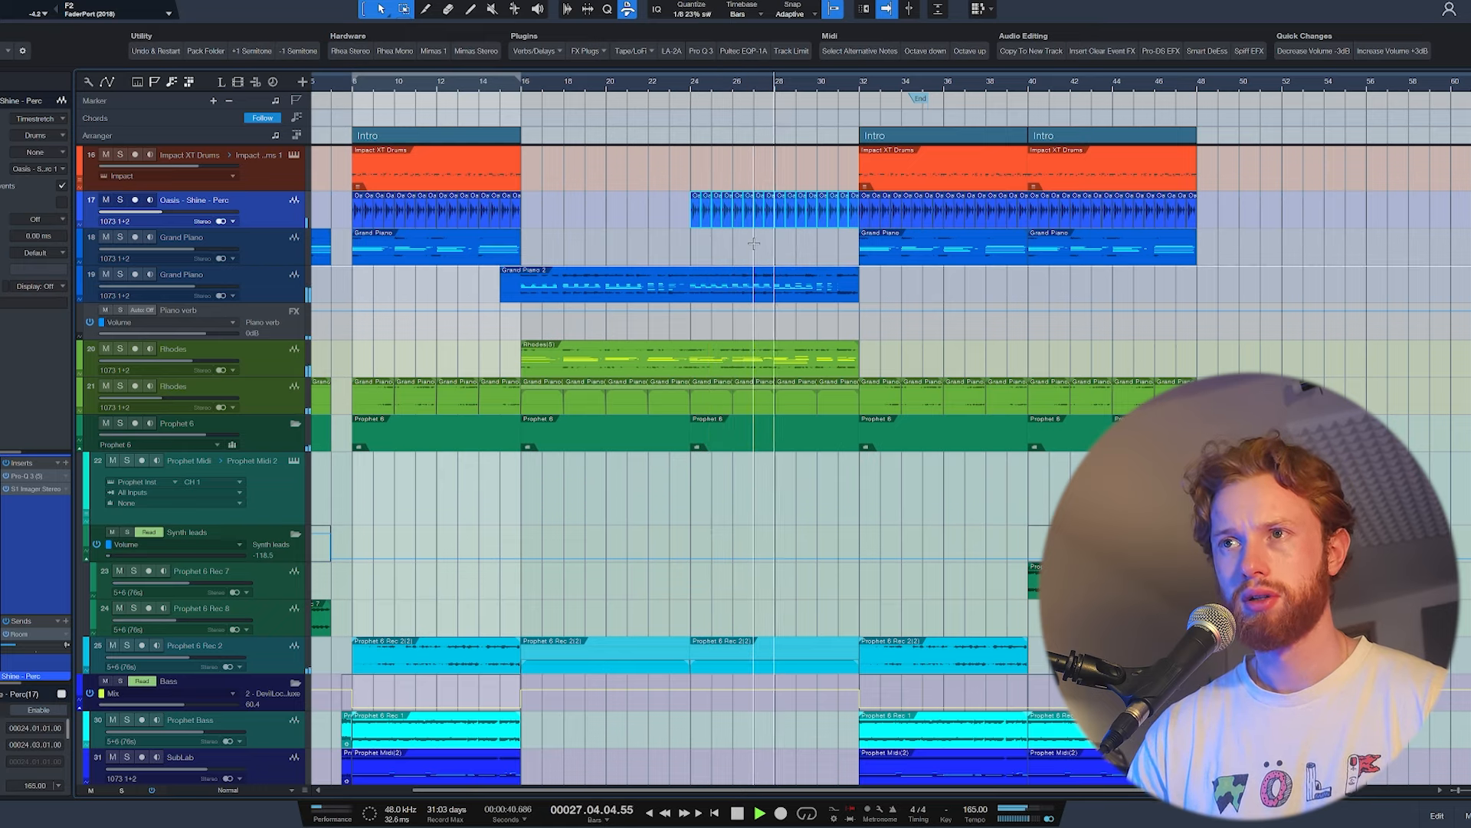
{"action": "key", "text": "space"}
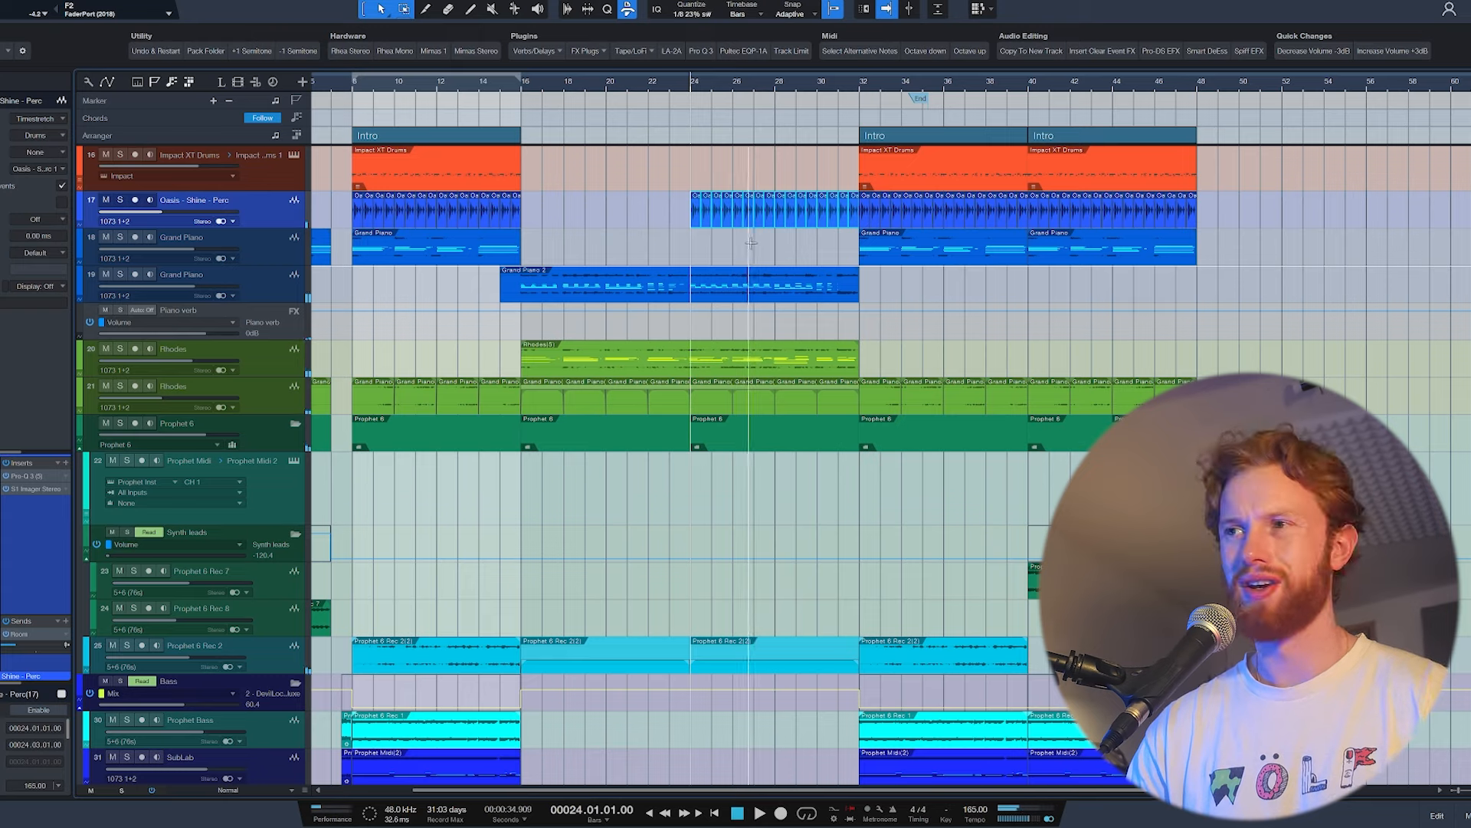
Step: Place four consecutive copies of Oasis - Drive - Perc.wav from bar 24 on a duplicate of the Oasis - Shine - Perc track
{"action": "key", "text": "F5"}
{"action": "left_click", "coordinate": [1421, 82]}
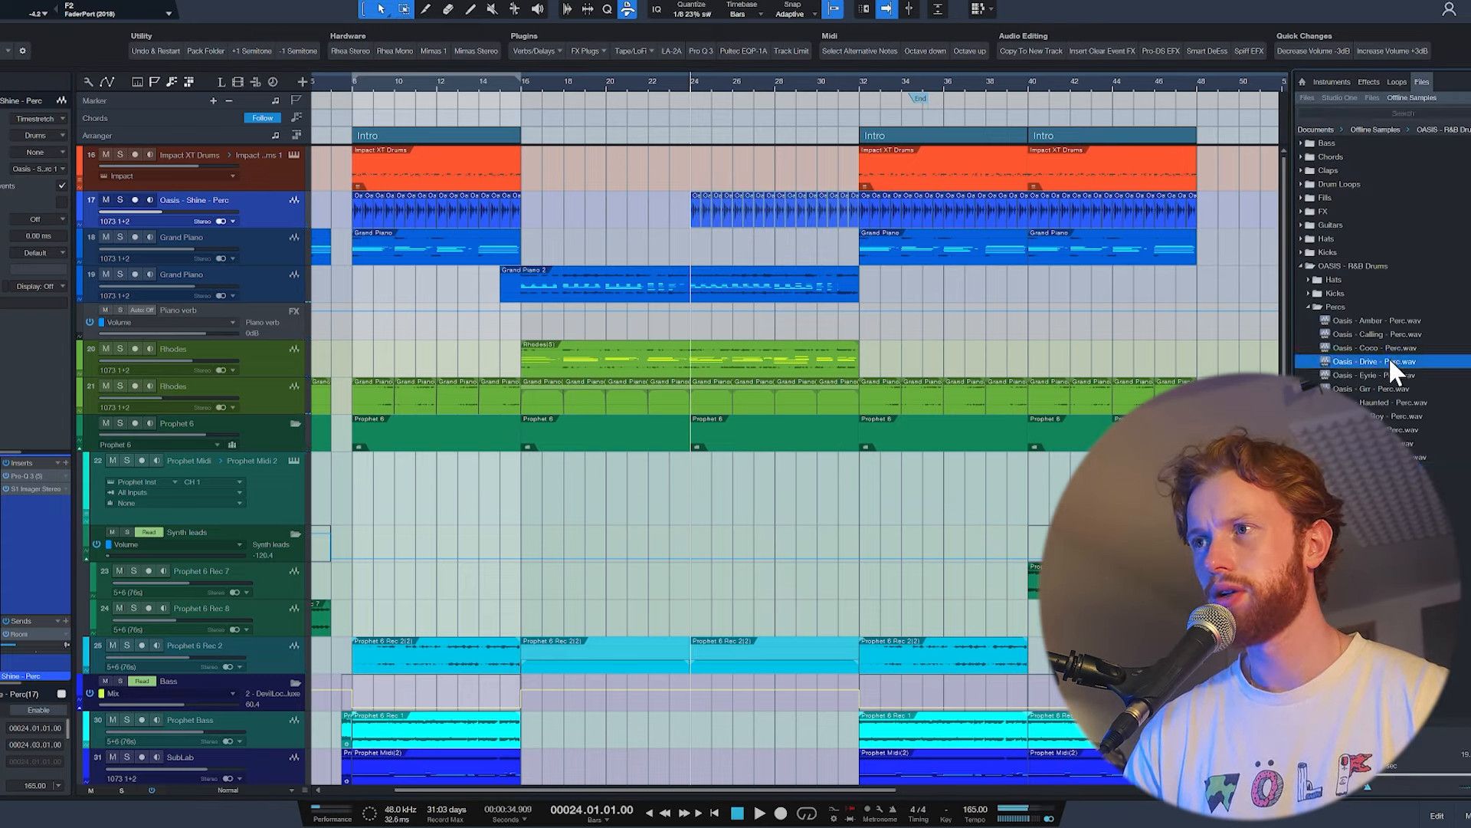
{"action": "left_click_drag", "start_coordinate": [1389, 357], "coordinate": [250, 240]}
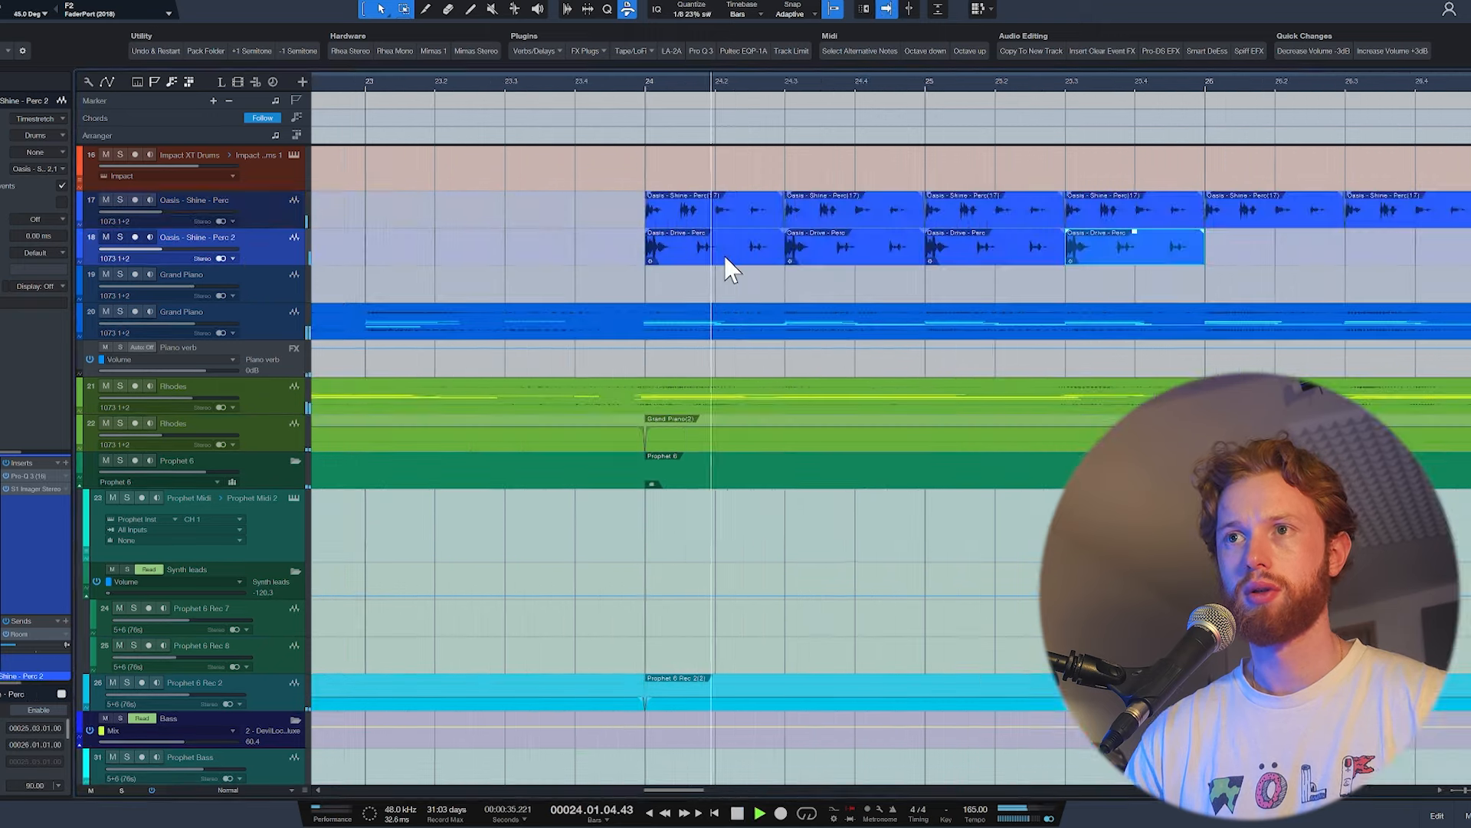
{"action": "key", "text": "space"}
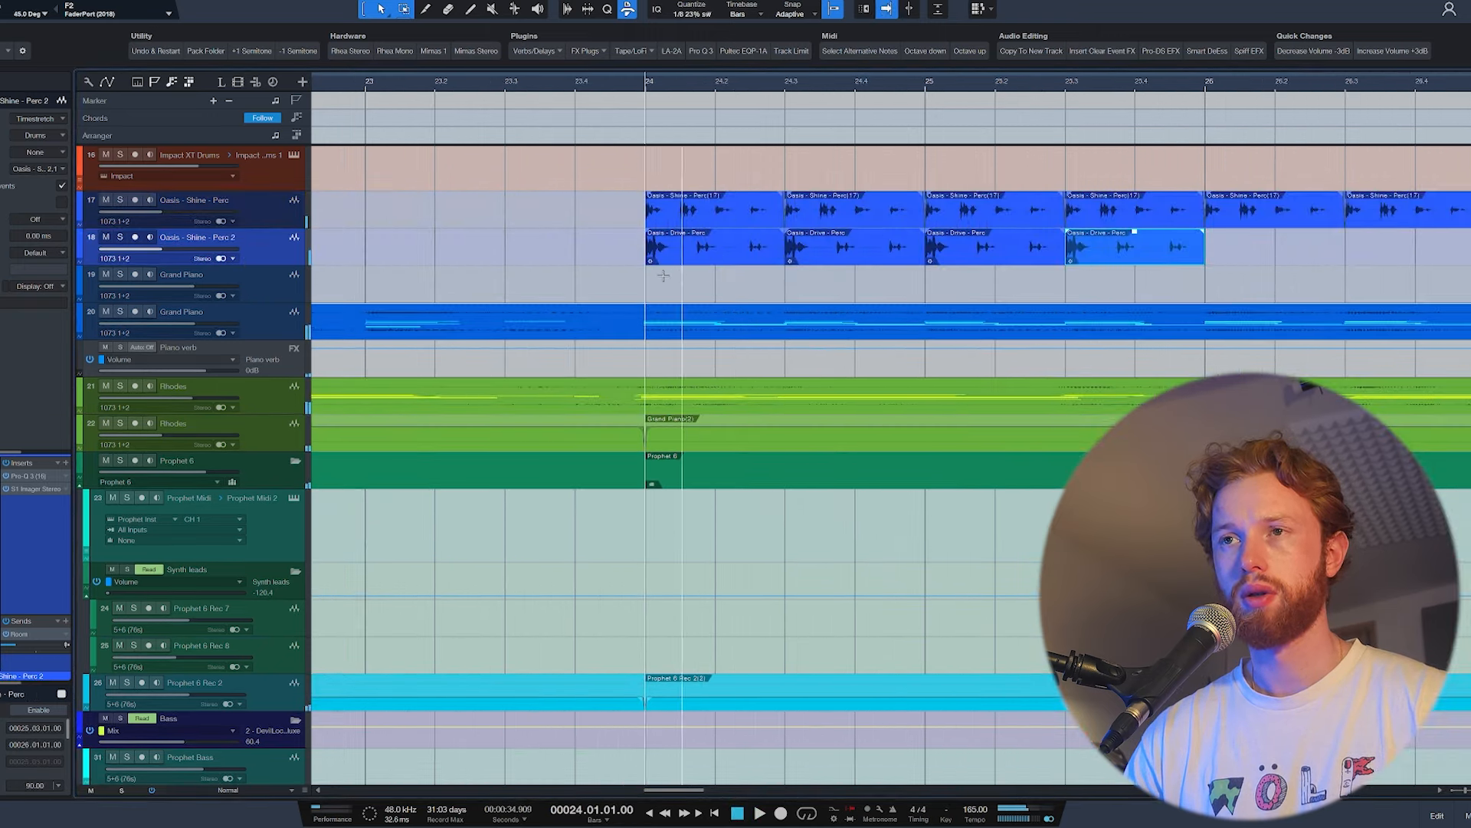
{"action": "key", "text": "w"}
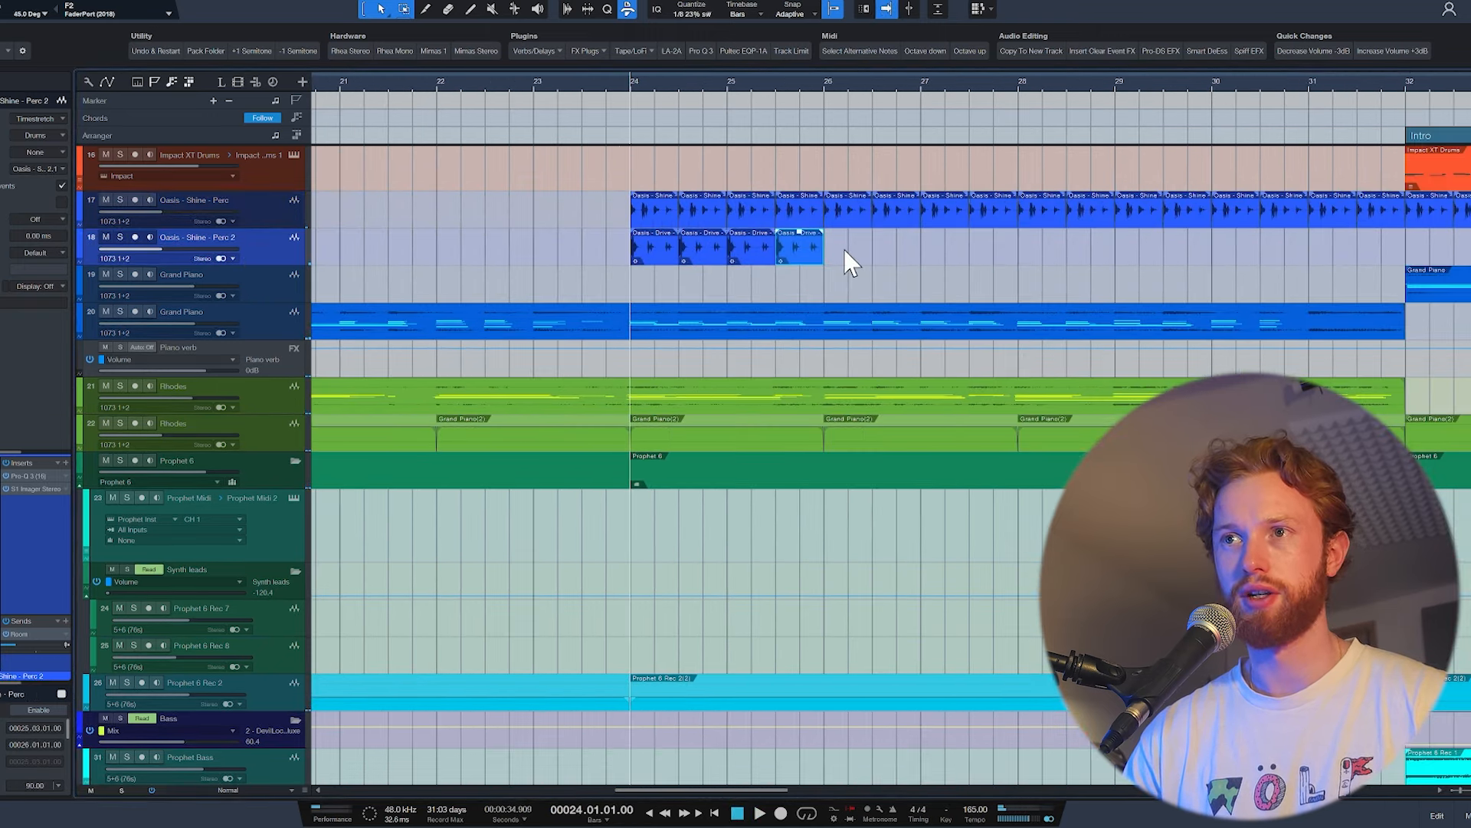
Step: Duplicate the group of four Oasis - Drive - Perc events end to end so the percussion fills bars 24 to 32, and play it
{"action": "left_click_drag", "start_coordinate": [843, 253], "coordinate": [622, 259]}
{"action": "key", "text": "d"}
{"action": "key", "text": "e"}
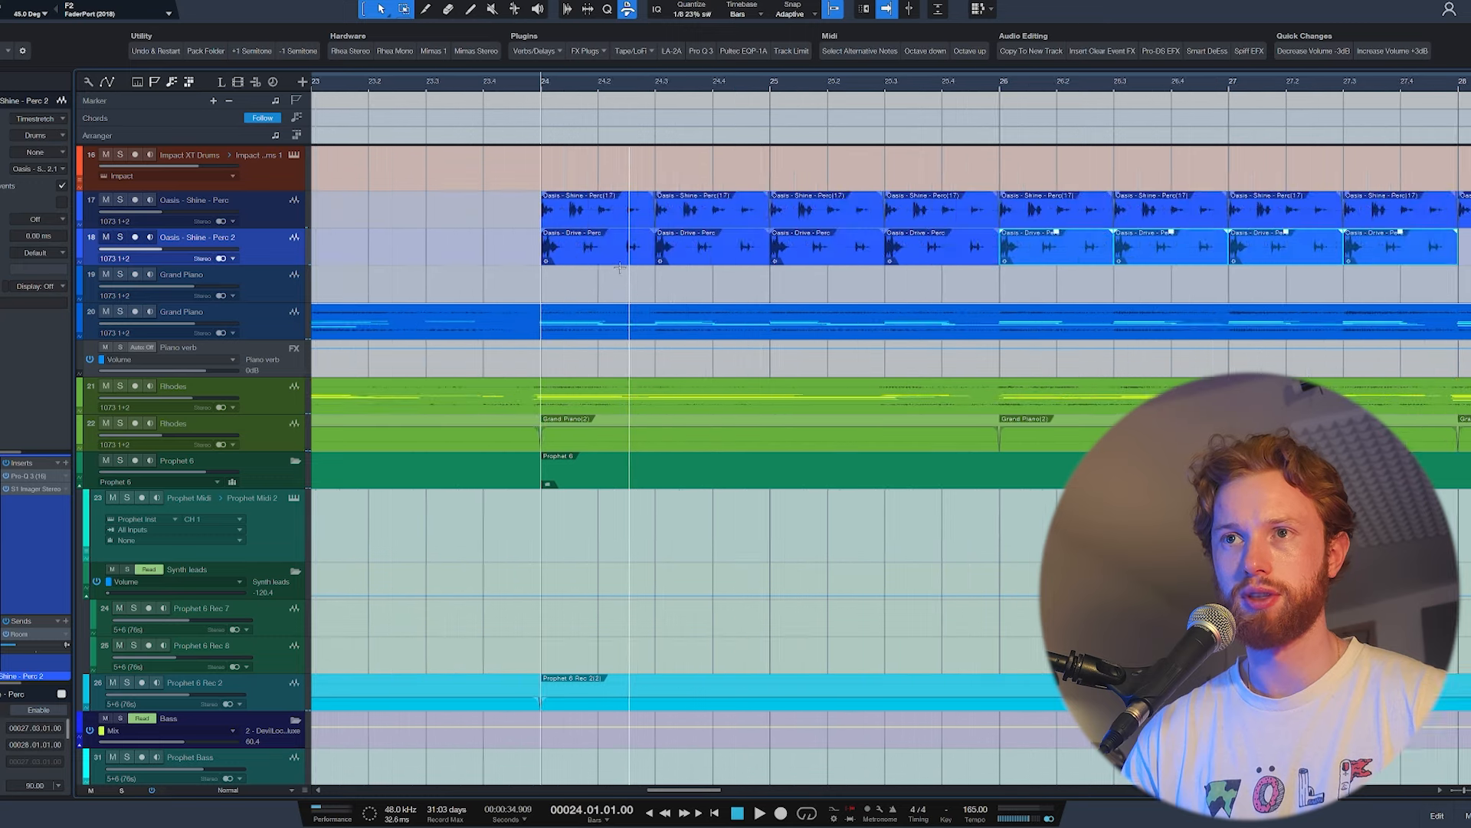
{"action": "key", "text": "space"}
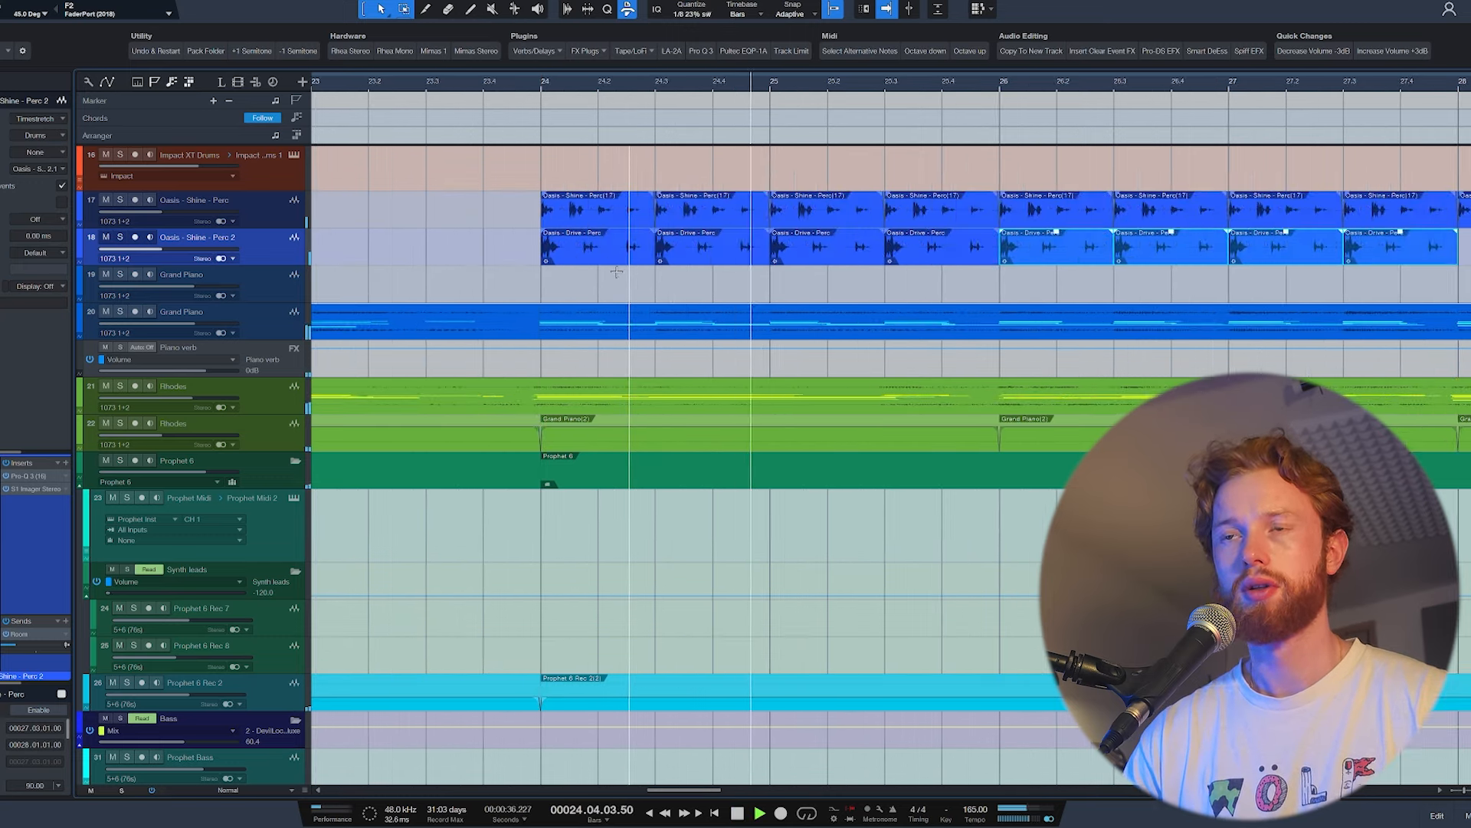
{"action": "key", "text": "w"}
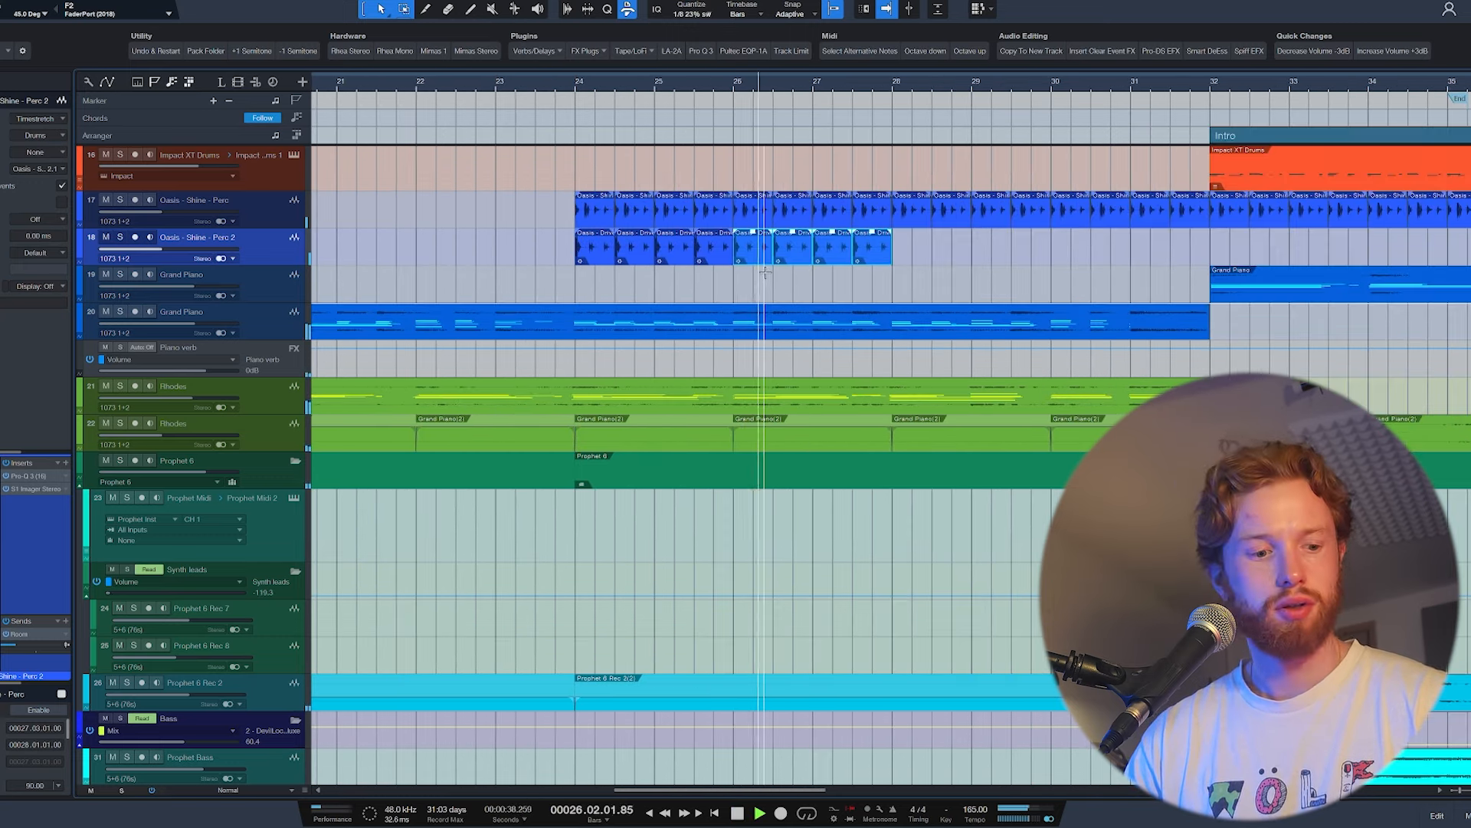
{"action": "key", "text": "d"}
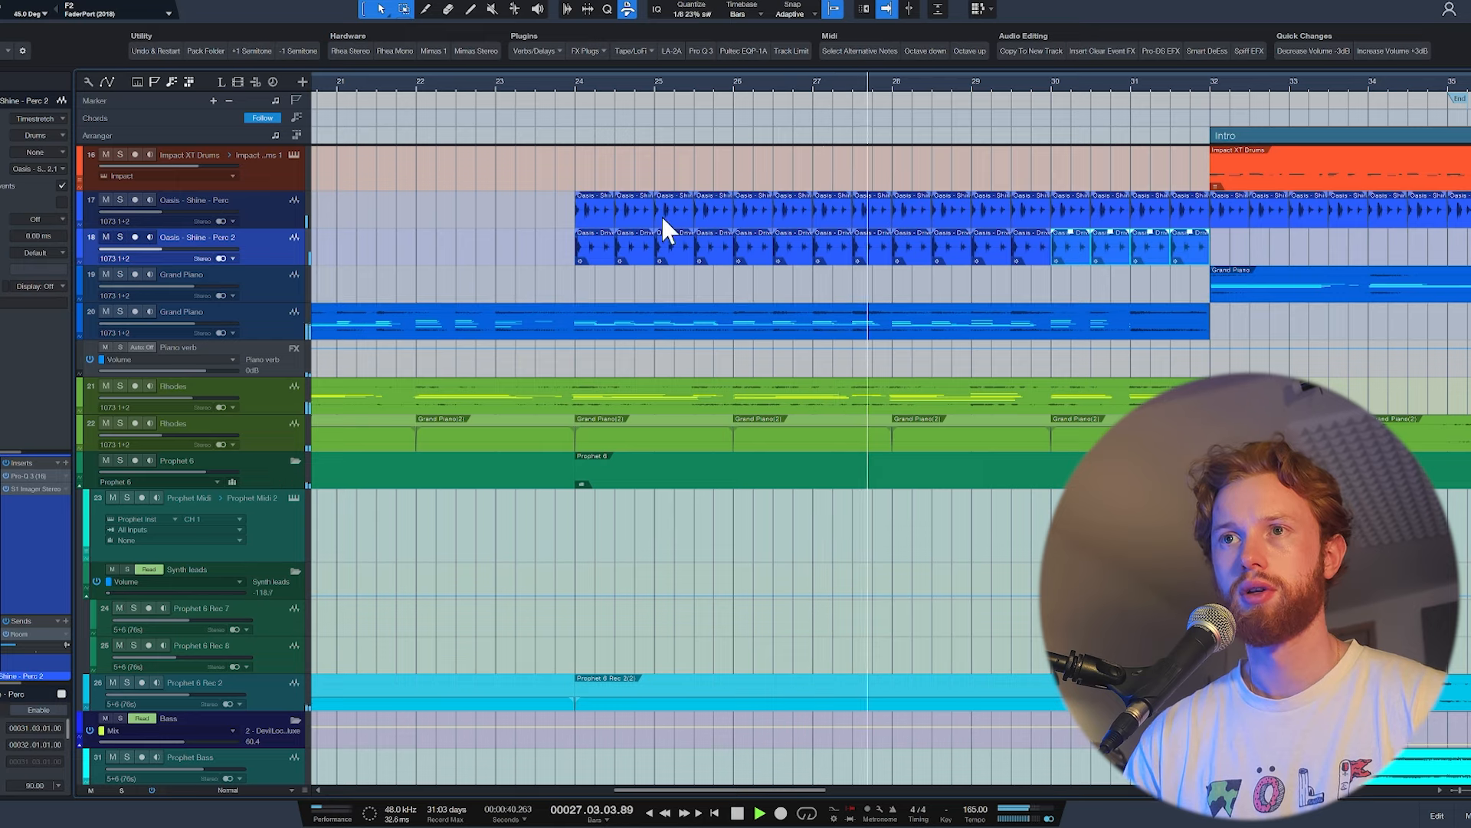
Step: Delete the Oasis - Shine - Perc events between bars 24 and 28 and play the section
{"action": "key", "text": "space"}
{"action": "left_click_drag", "start_coordinate": [526, 212], "coordinate": [865, 219]}
{"action": "key", "text": "Delete"}
{"action": "key", "text": "space"}
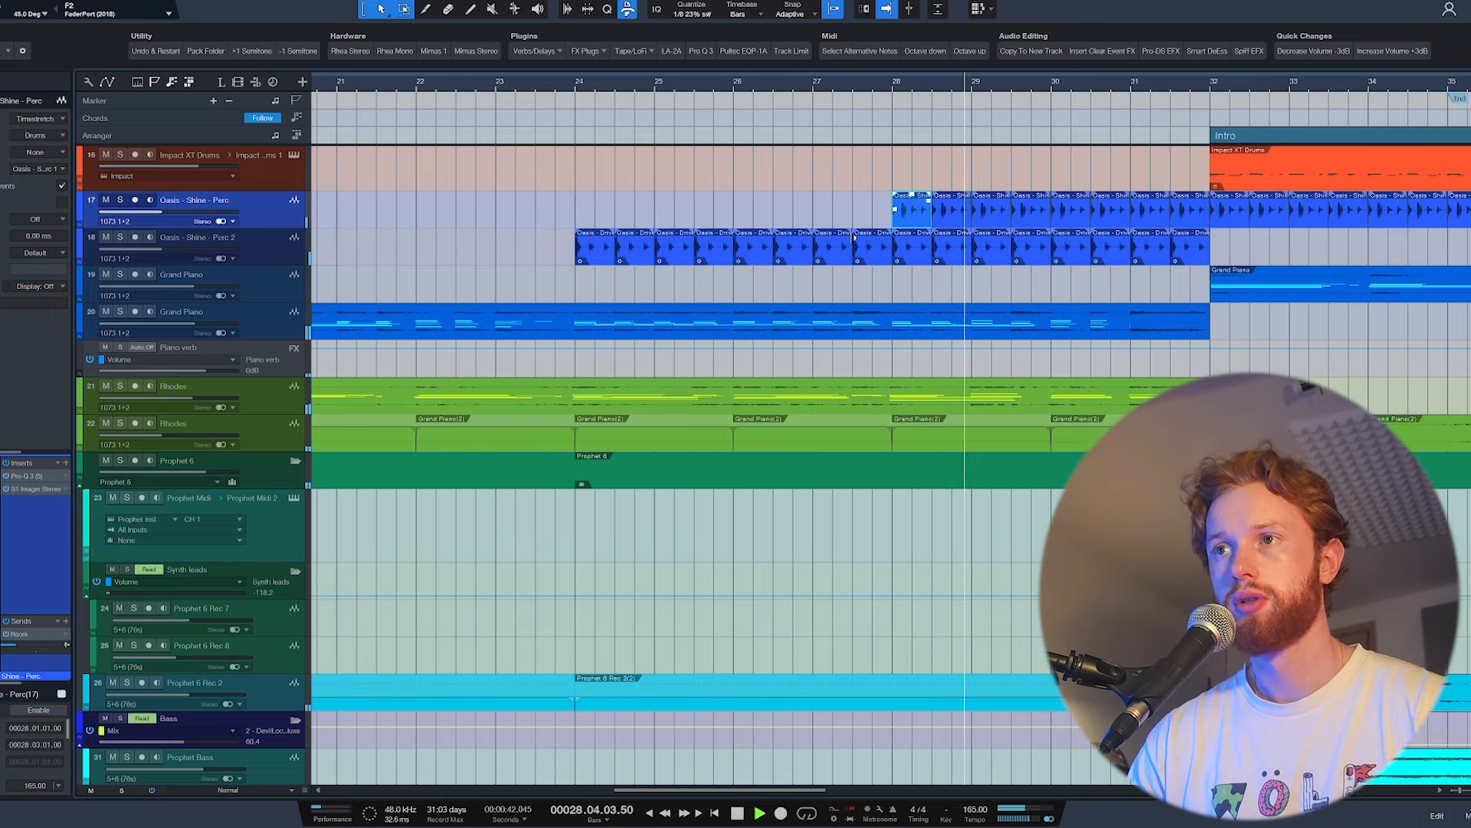
Step: Create an Impact XT Drums part spanning bars 24 to 32 and open it at bar 24 for drum programming
{"action": "key", "text": "space"}
{"action": "left_click_drag", "start_coordinate": [1283, 182], "coordinate": [649, 184]}
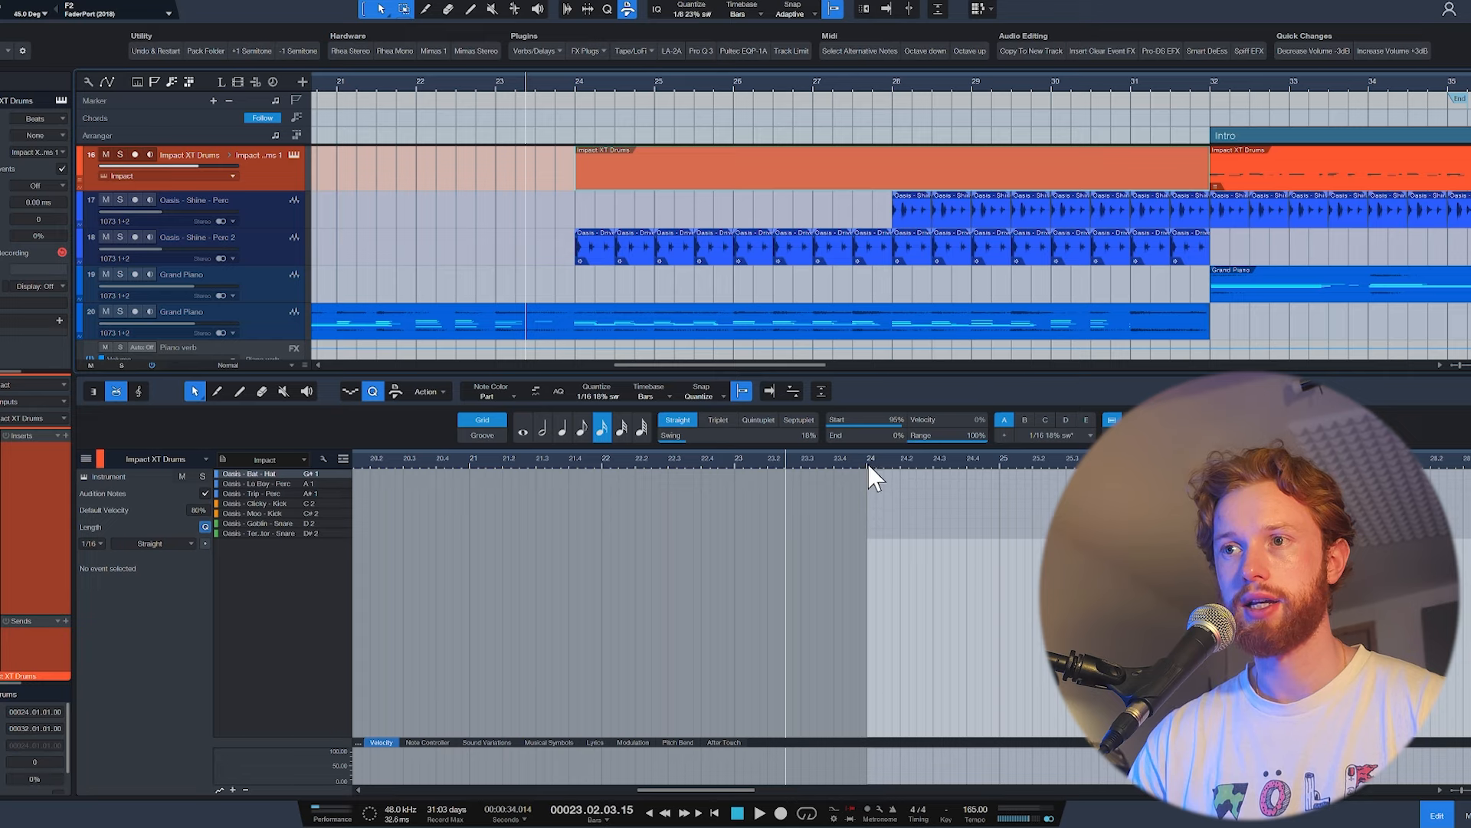
{"action": "left_click", "coordinate": [869, 463]}
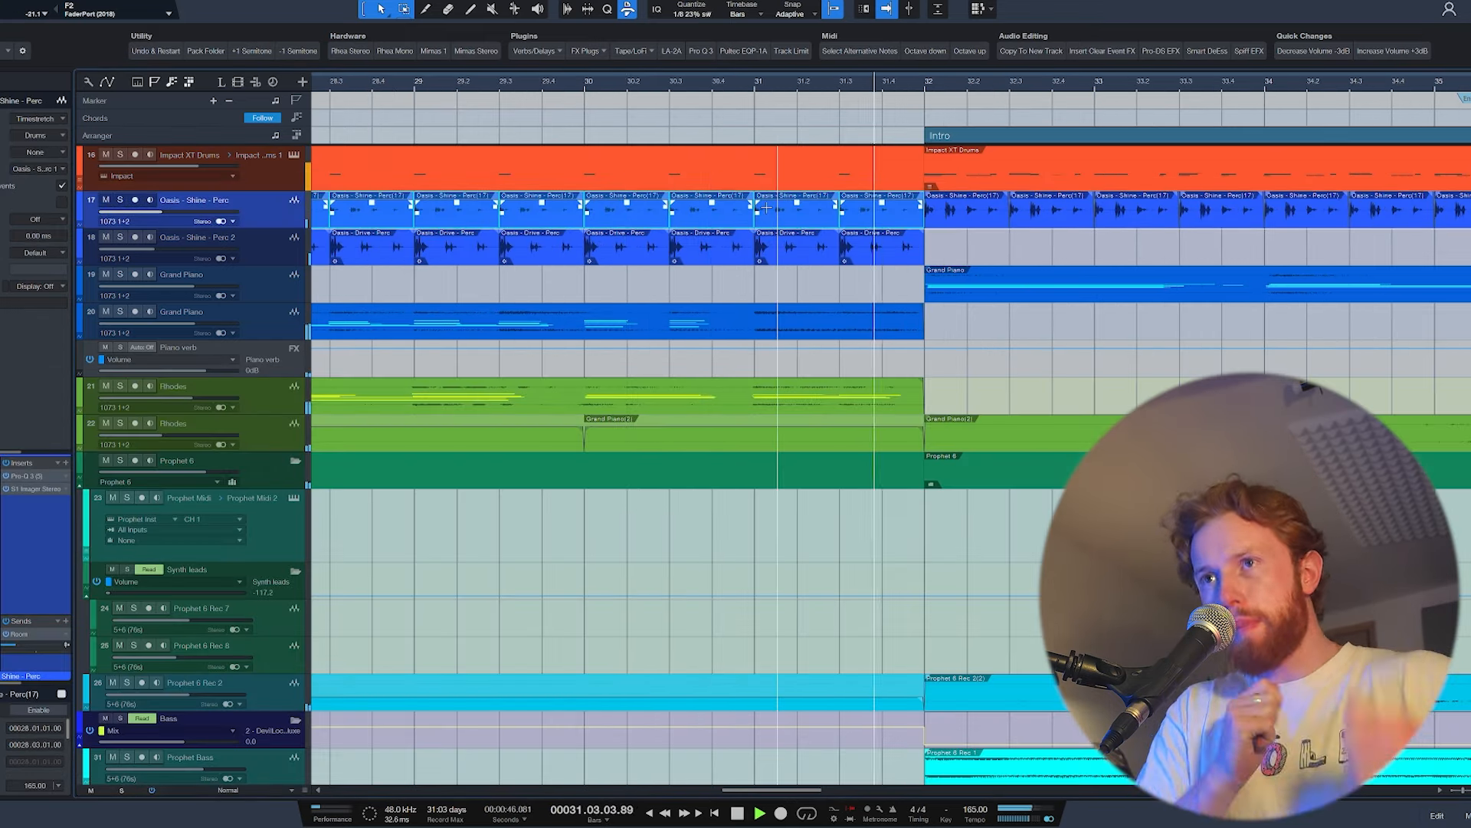
Step: Clear both Oasis percussion tracks between bars 31 and 32 and shorten the second Grand Piano event to end at bar 31
{"action": "key", "text": "space"}
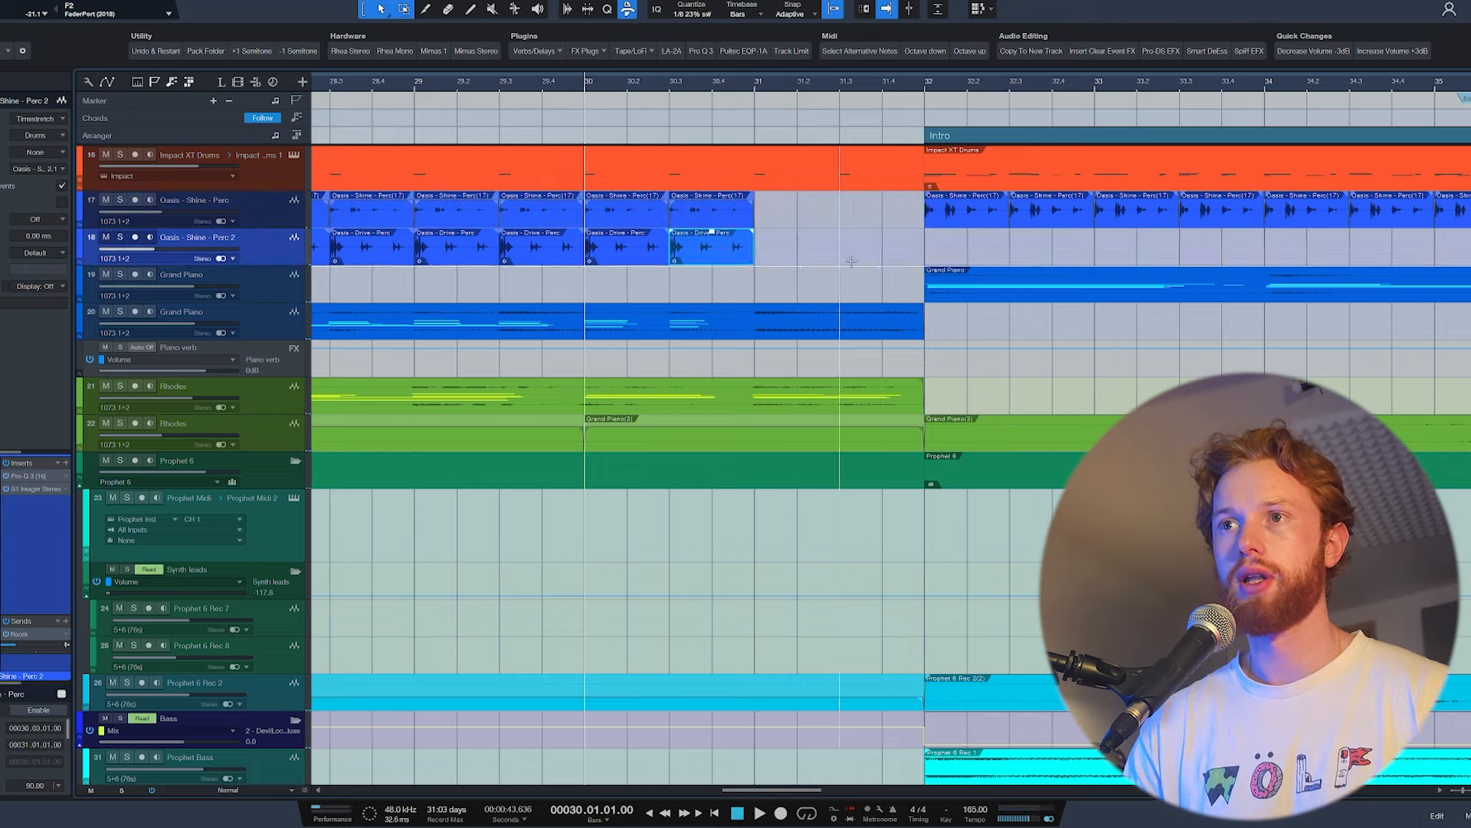
{"action": "left_click_drag", "start_coordinate": [922, 322], "coordinate": [727, 322]}
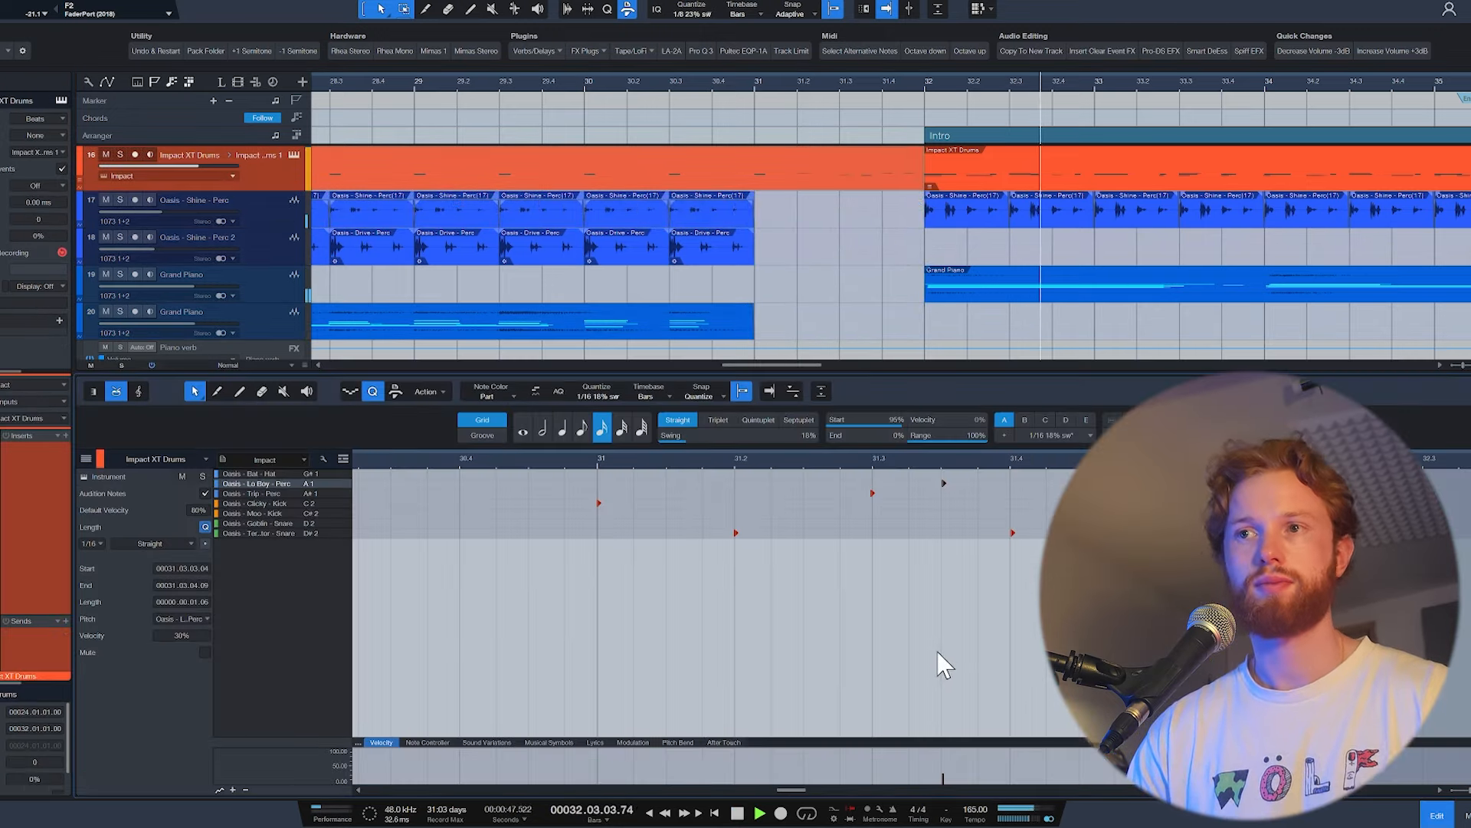
{"action": "key", "text": "F2"}
Step: Review the full arrangement across all tracks and play it from the beginning
{"action": "scroll", "coordinate": [918, 619], "scroll_direction": "down", "scroll_amount": 4}
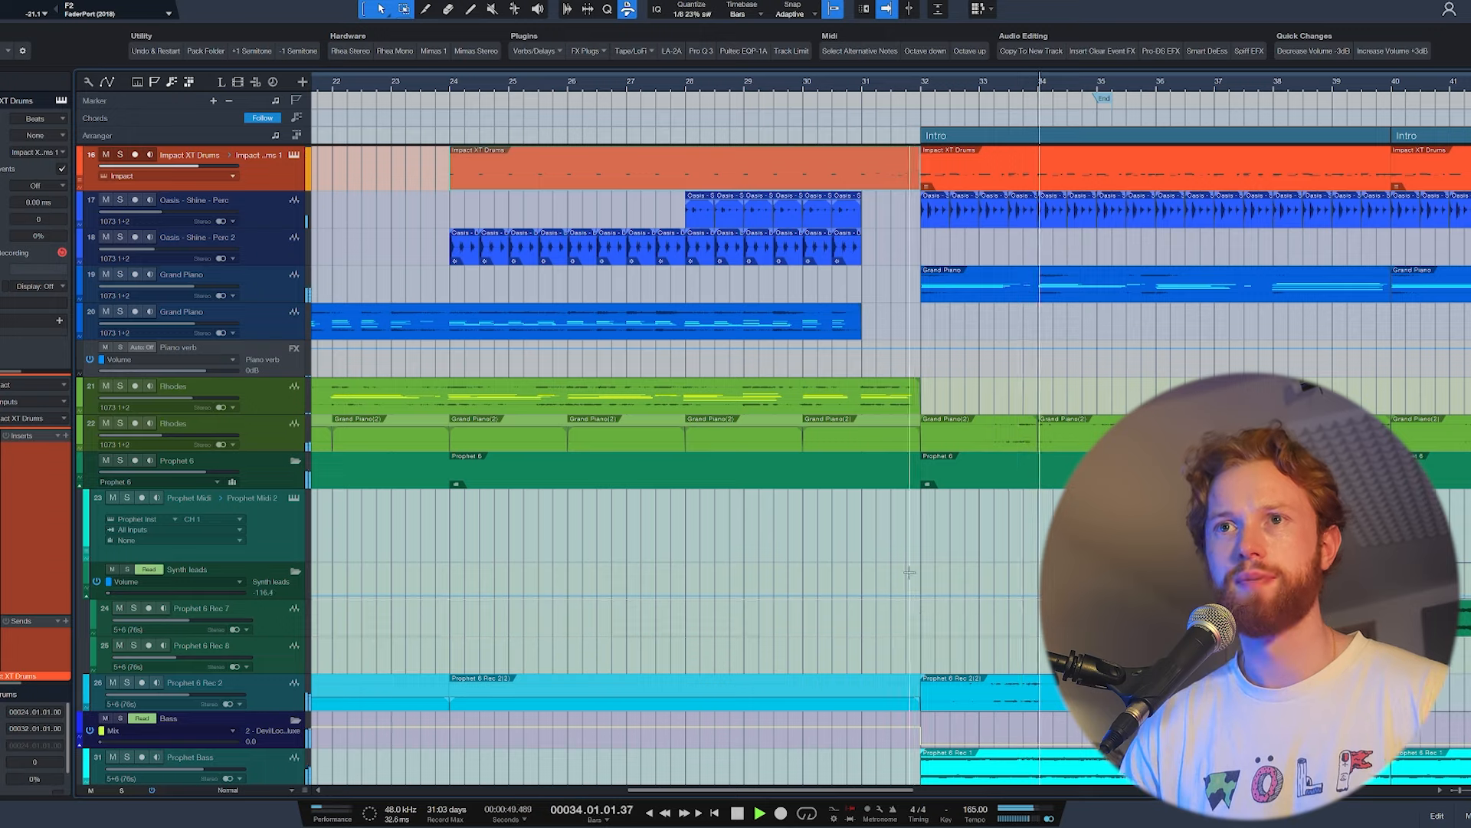
{"action": "scroll", "coordinate": [909, 573], "scroll_direction": "down", "scroll_amount": 6}
{"action": "key", "text": "space"}
{"action": "scroll", "coordinate": [820, 505], "scroll_direction": "down", "scroll_amount": 2}
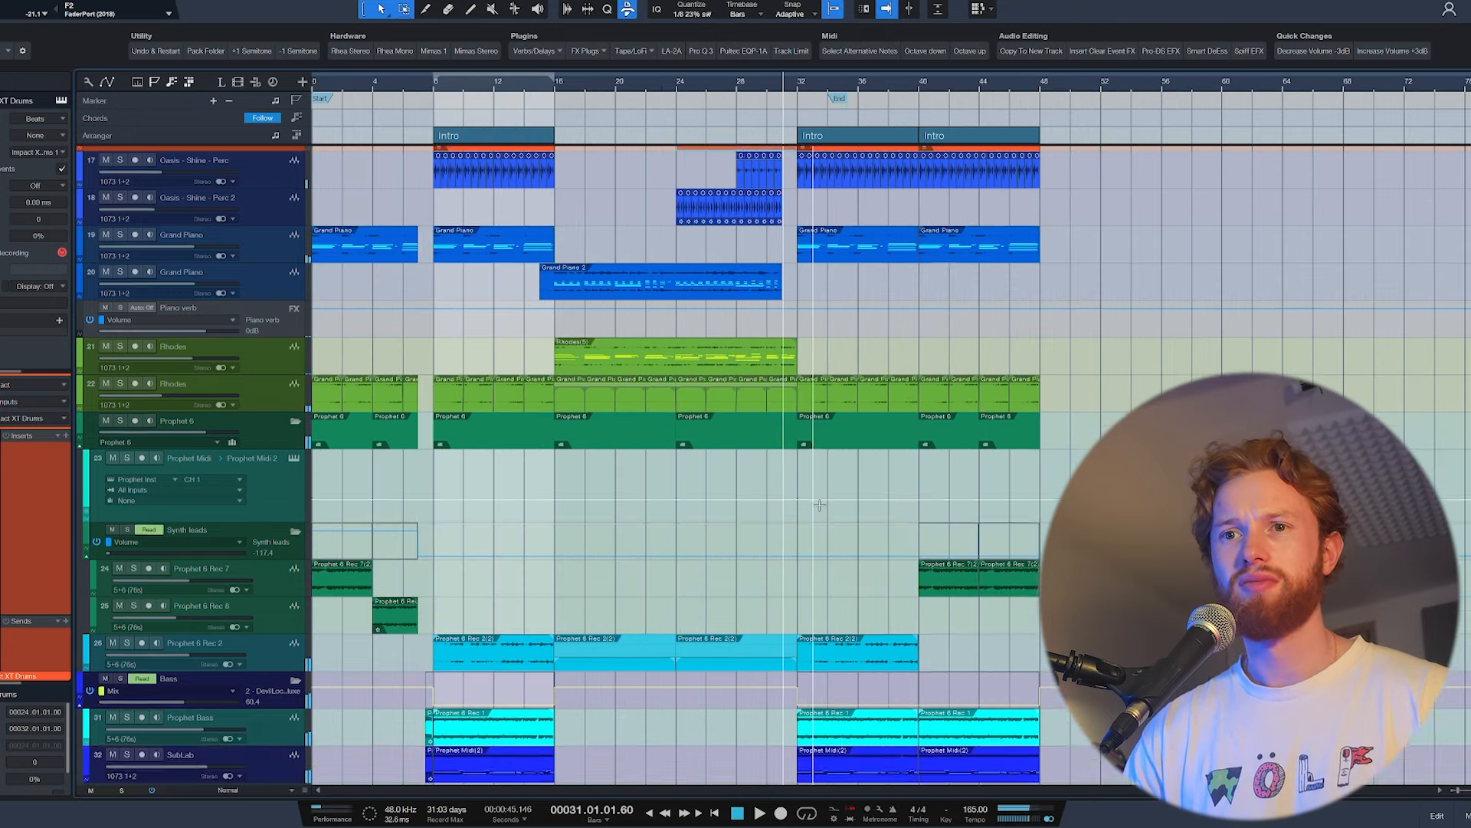
{"action": "scroll", "coordinate": [820, 505], "scroll_direction": "down", "scroll_amount": 1}
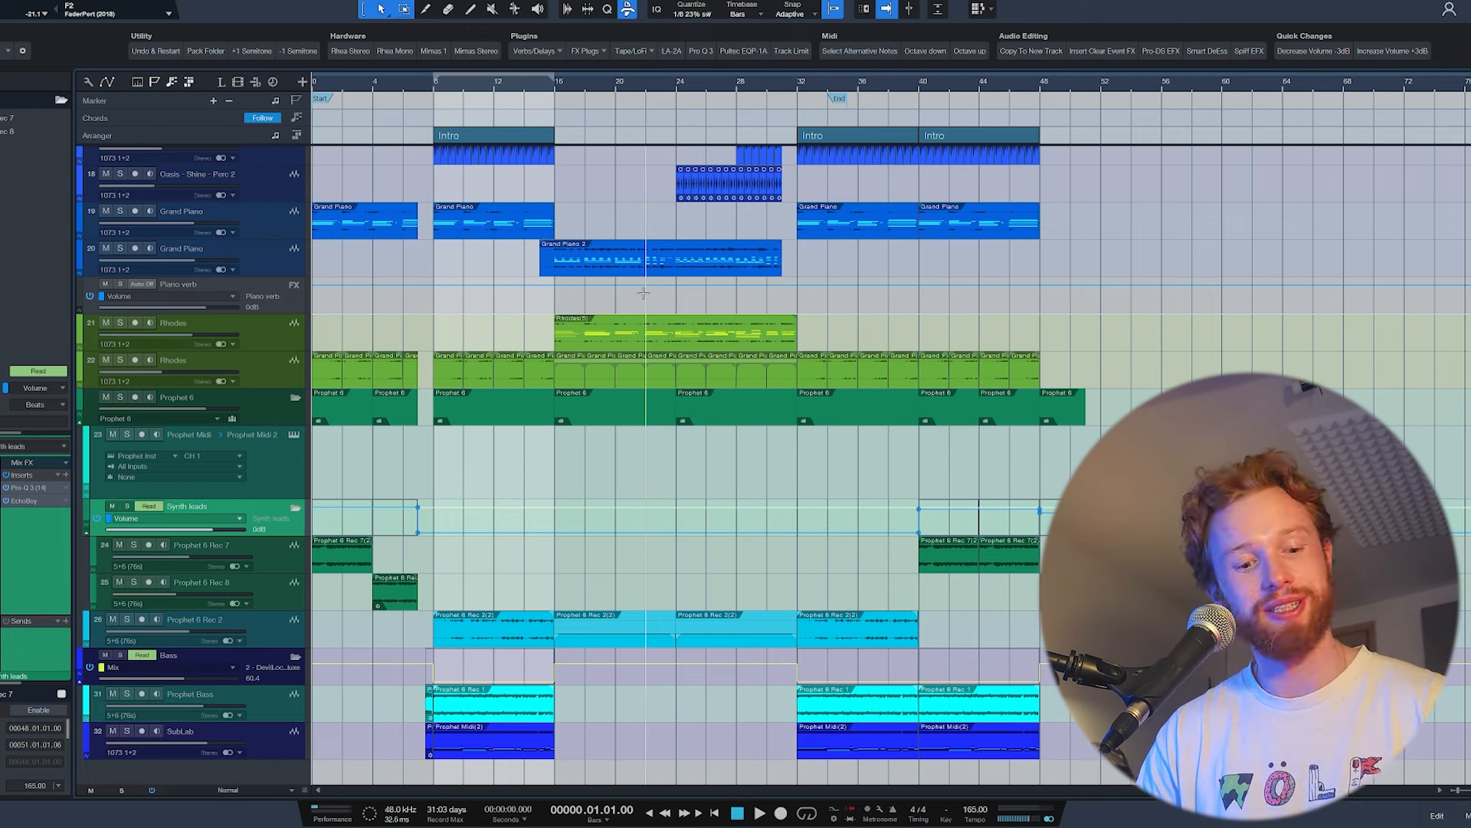
{"action": "key", "text": "space"}
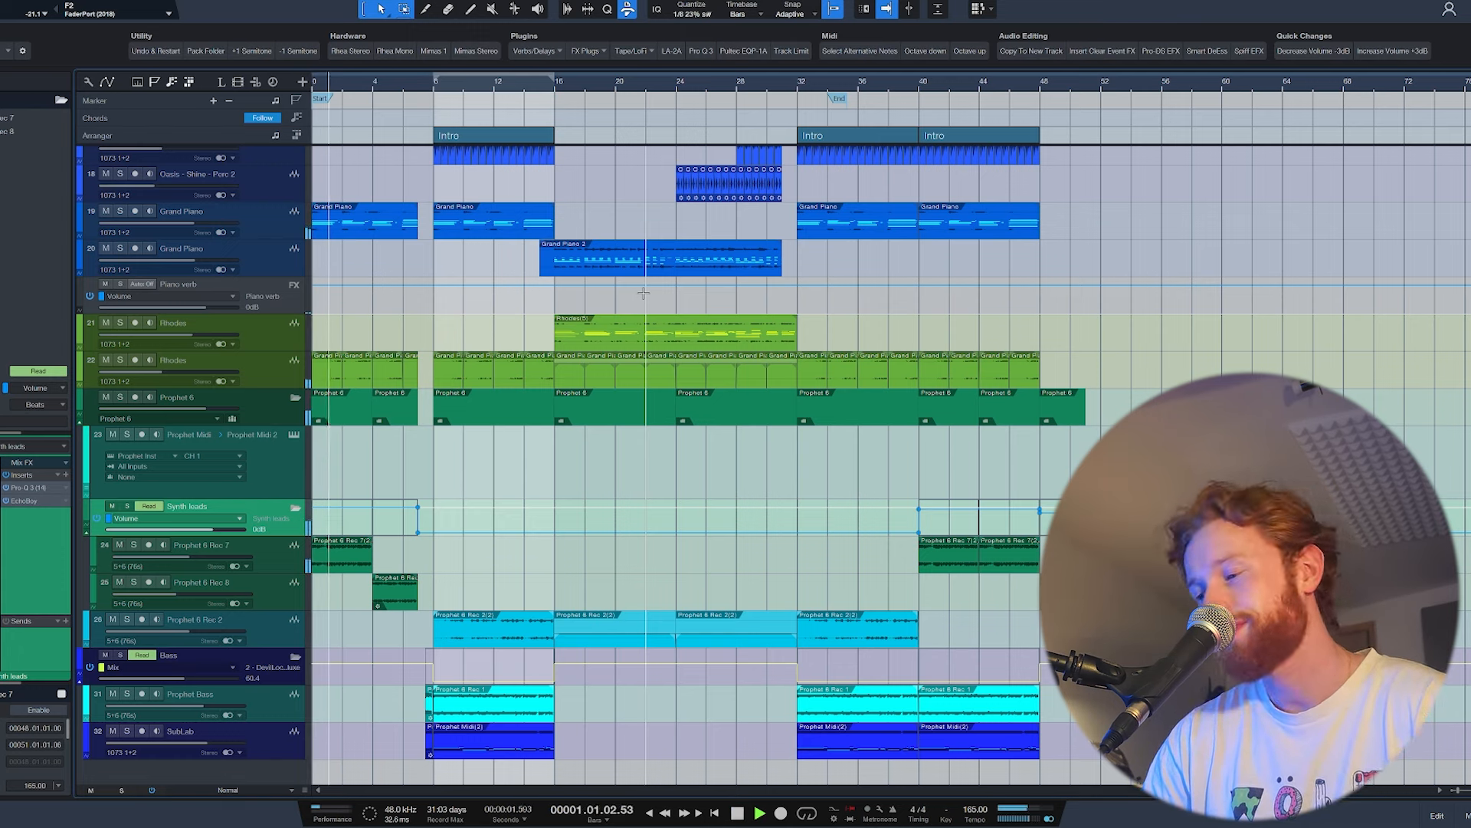